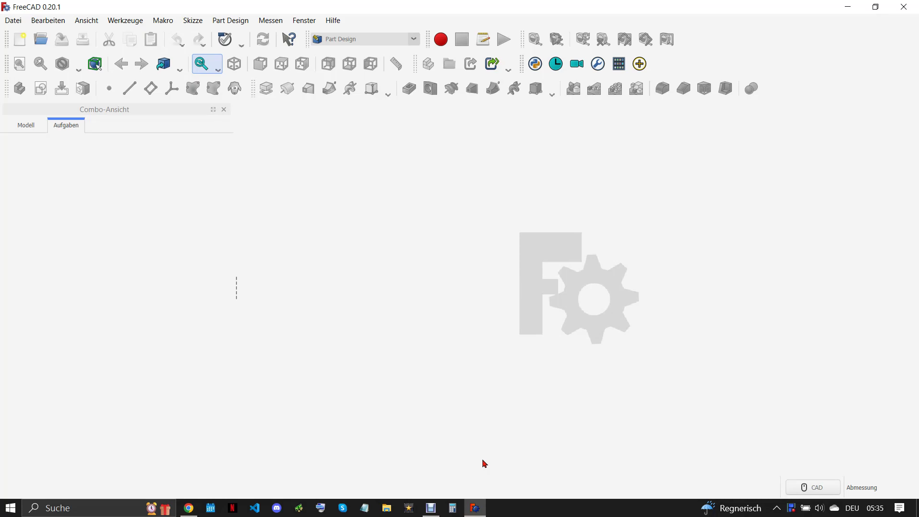
Step: Scroll the blowing-engine PDF in Chrome to page 5, where the 1-05.4 part drawing appears
{"action": "left_click", "coordinate": [188, 506]}
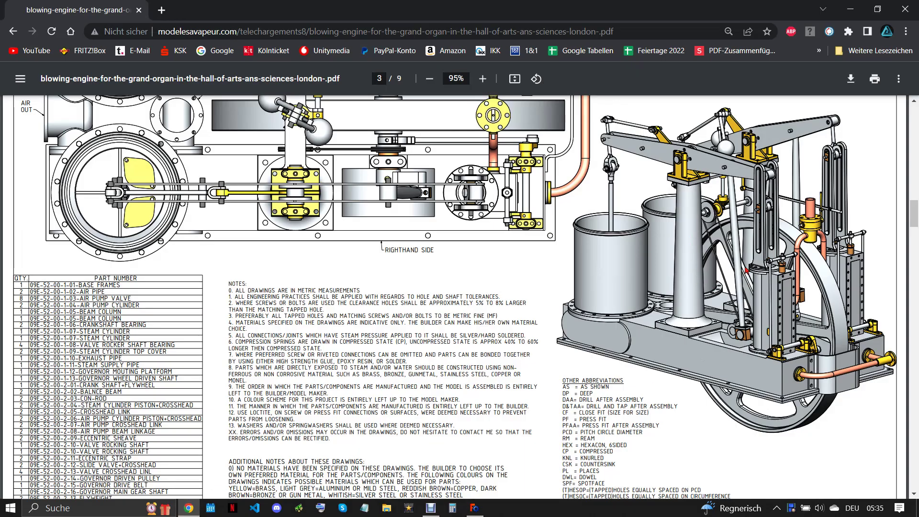
{"action": "scroll", "coordinate": [720, 261], "scroll_direction": "down", "scroll_amount": 3}
{"action": "scroll", "coordinate": [718, 263], "scroll_direction": "down", "scroll_amount": 3}
{"action": "scroll", "coordinate": [715, 266], "scroll_direction": "down", "scroll_amount": 4}
{"action": "scroll", "coordinate": [711, 269], "scroll_direction": "down", "scroll_amount": 2}
{"action": "scroll", "coordinate": [711, 270], "scroll_direction": "down", "scroll_amount": 4}
{"action": "scroll", "coordinate": [712, 270], "scroll_direction": "down", "scroll_amount": 1}
{"action": "scroll", "coordinate": [711, 269], "scroll_direction": "down", "scroll_amount": 1}
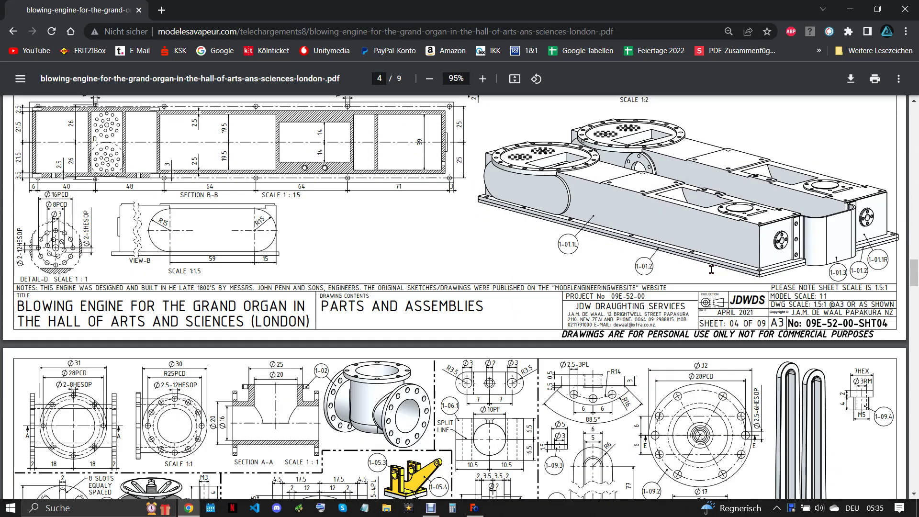
{"action": "scroll", "coordinate": [711, 270], "scroll_direction": "down", "scroll_amount": 4}
{"action": "scroll", "coordinate": [711, 269], "scroll_direction": "down", "scroll_amount": 1}
{"action": "scroll", "coordinate": [707, 273], "scroll_direction": "down", "scroll_amount": 1}
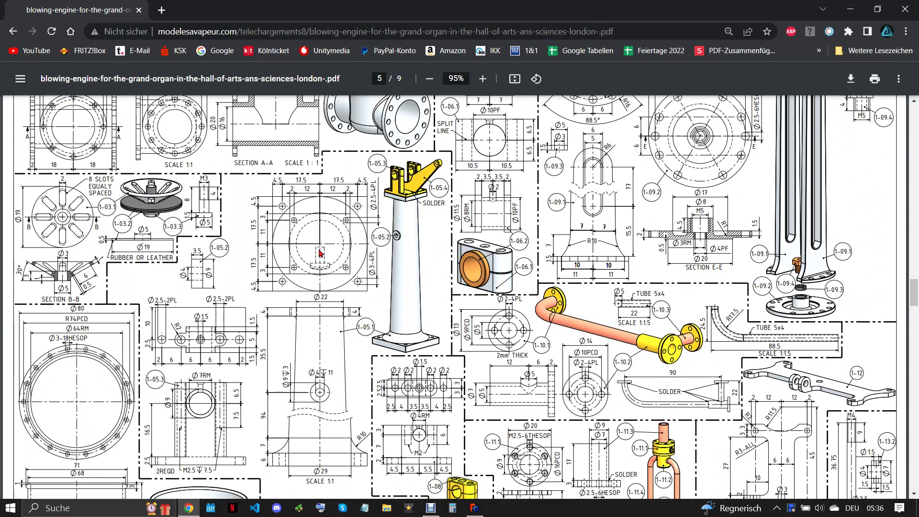
{"action": "scroll", "coordinate": [277, 355], "scroll_direction": "down", "scroll_amount": 3}
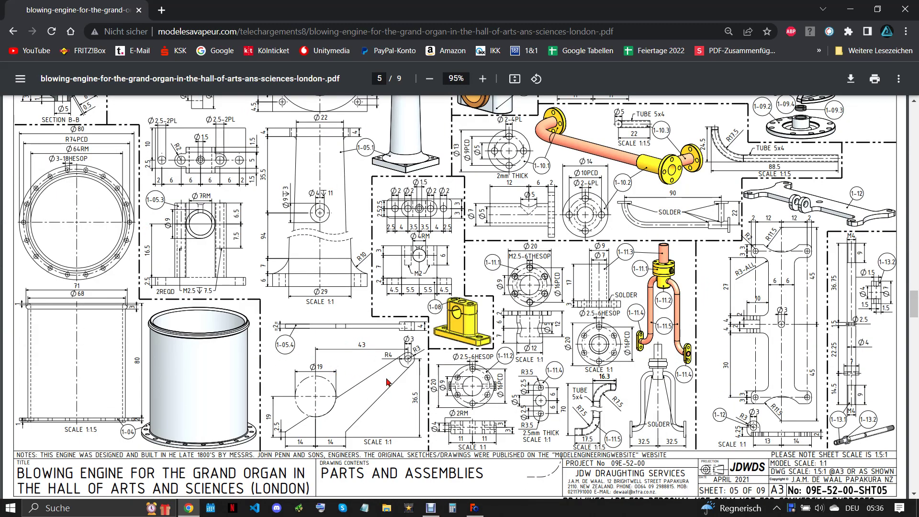
{"action": "scroll", "coordinate": [386, 381], "scroll_direction": "up", "scroll_amount": 3}
{"action": "scroll", "coordinate": [387, 381], "scroll_direction": "up", "scroll_amount": 2}
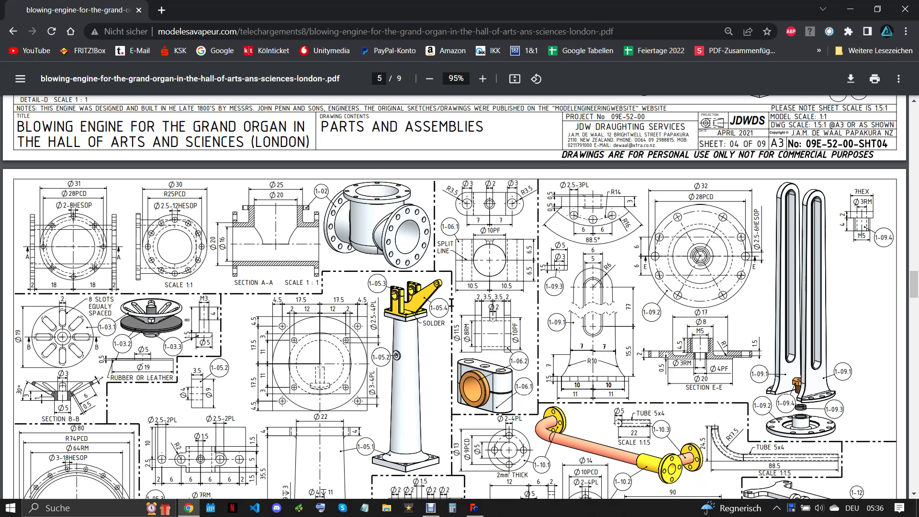
{"action": "scroll", "coordinate": [399, 319], "scroll_direction": "down", "scroll_amount": 2}
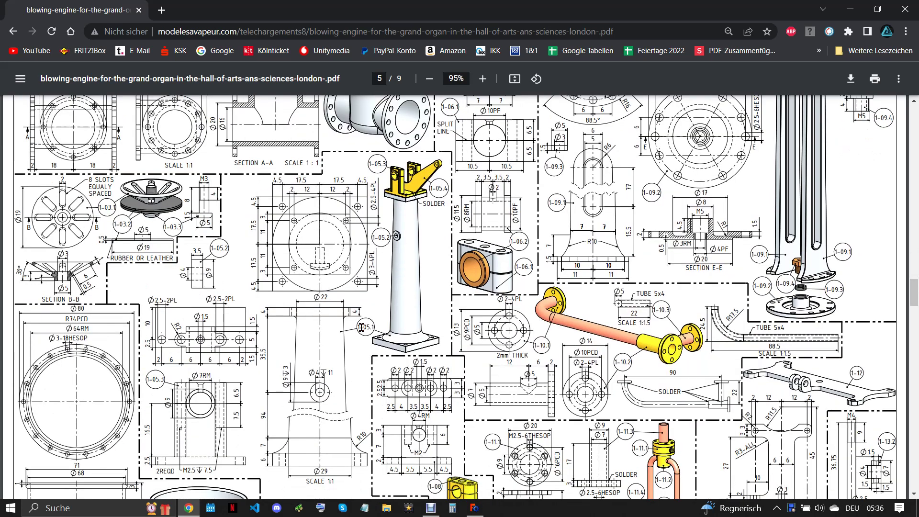
{"action": "scroll", "coordinate": [349, 341], "scroll_direction": "down", "scroll_amount": 2}
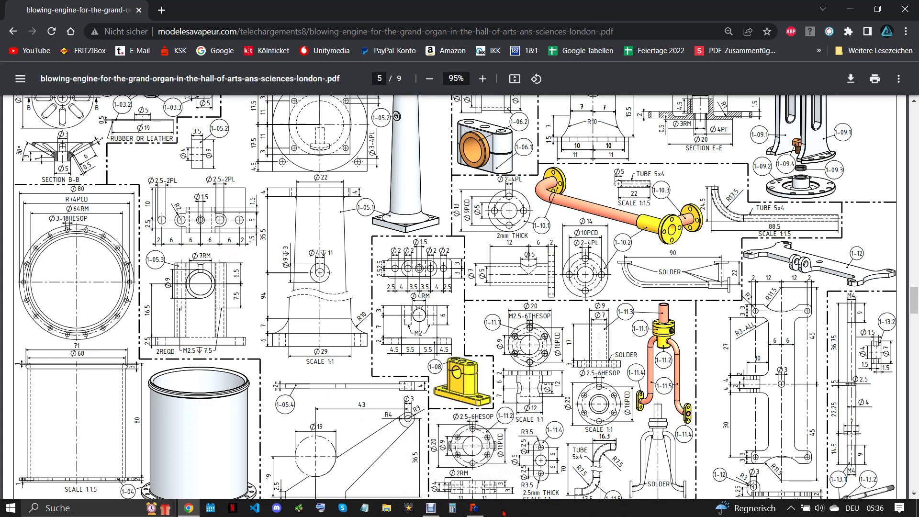
Step: Create a new body with a sketch on the XY plane and draw a rectangle
{"action": "left_click", "coordinate": [475, 508]}
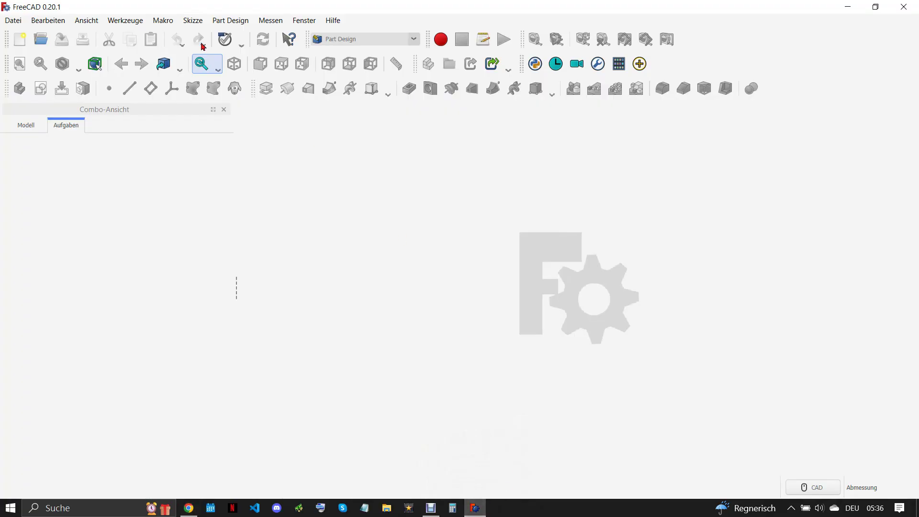
{"action": "left_click", "coordinate": [21, 90]}
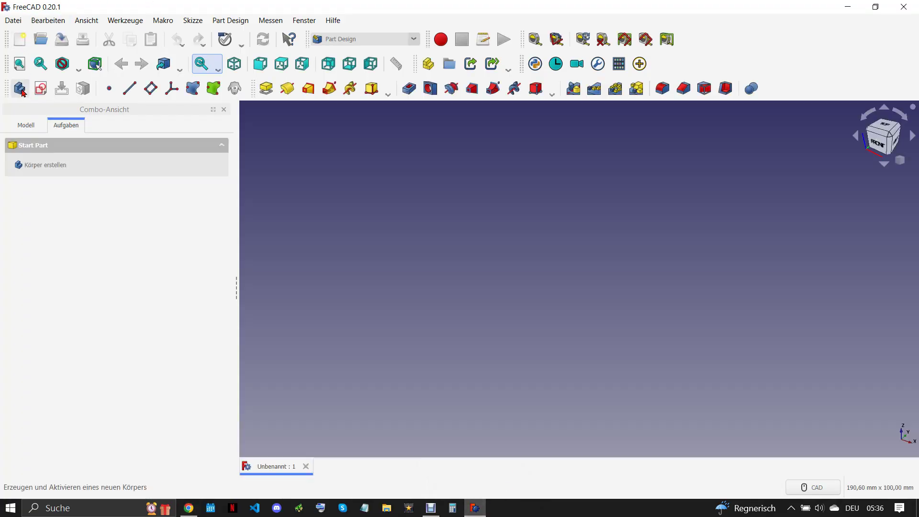
{"action": "left_click", "coordinate": [41, 89]}
{"action": "left_click", "coordinate": [89, 209]}
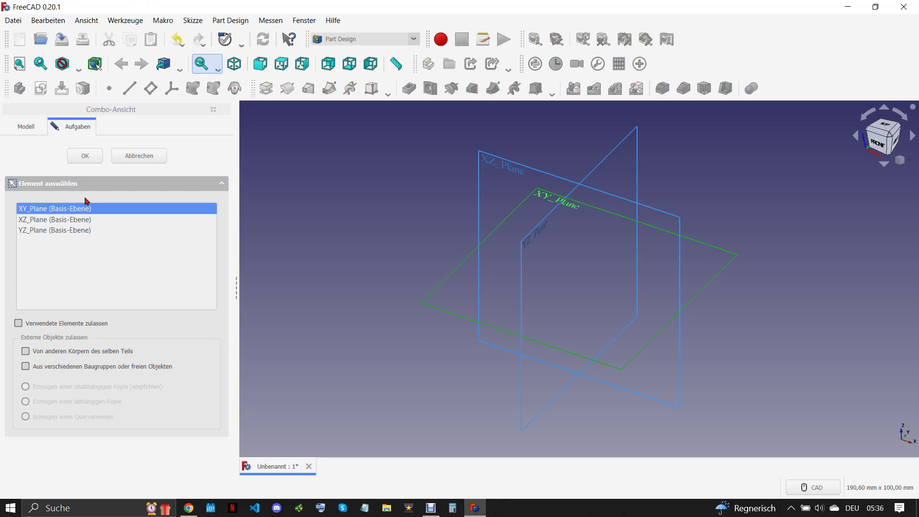
{"action": "key", "text": "Return"}
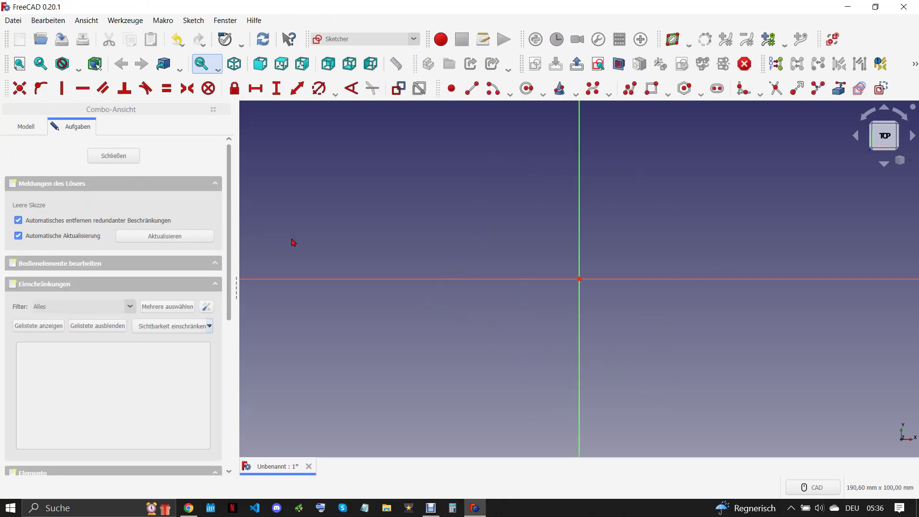
{"action": "left_click", "coordinate": [651, 88]}
{"action": "left_click", "coordinate": [358, 171]}
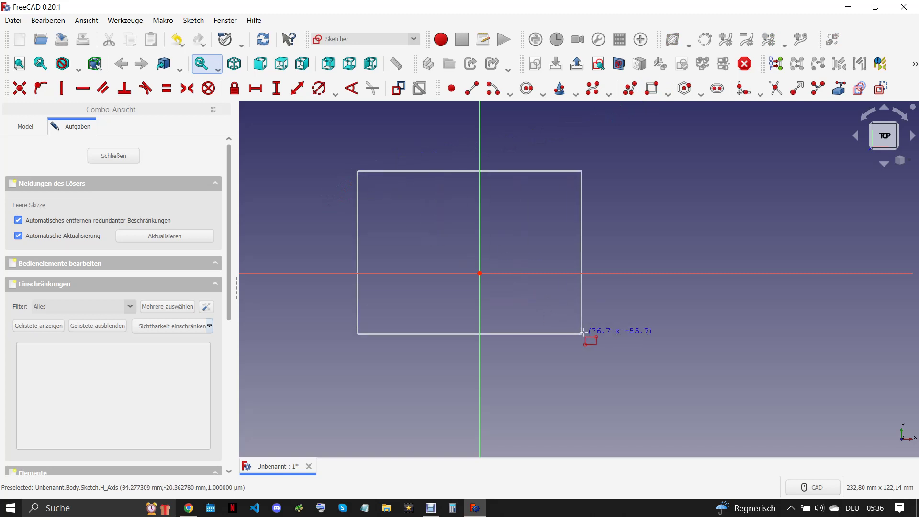
{"action": "left_click", "coordinate": [590, 325]}
Step: Make the bottom corners symmetric about the vertical axis with a 14 mm half-width
{"action": "left_click", "coordinate": [590, 325]}
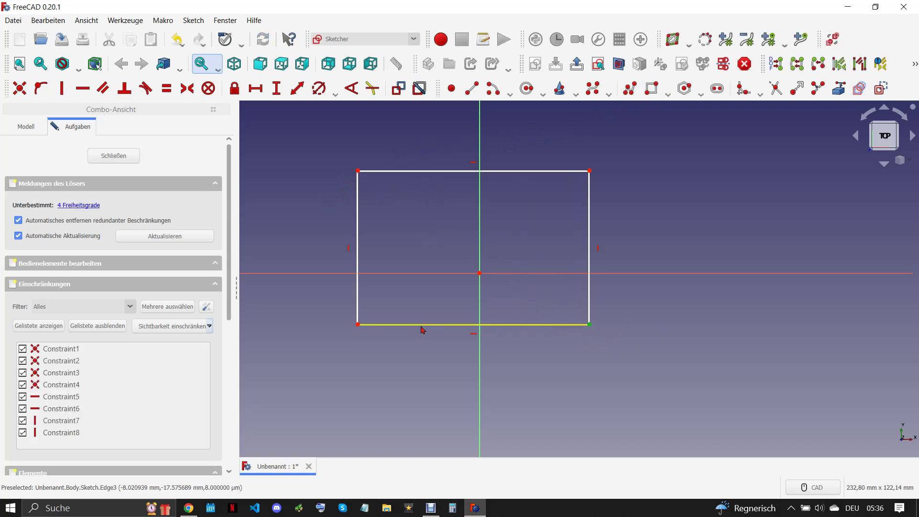
{"action": "left_click", "coordinate": [358, 325]}
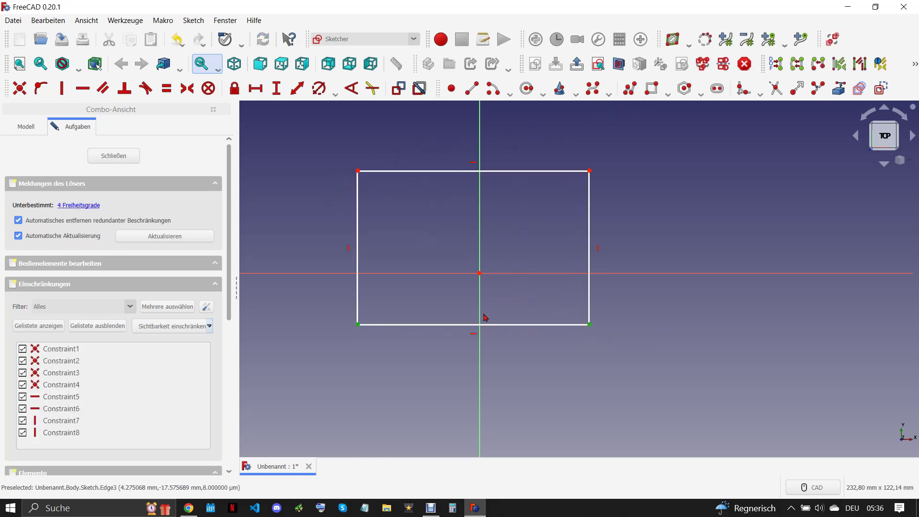
{"action": "left_click", "coordinate": [188, 88]}
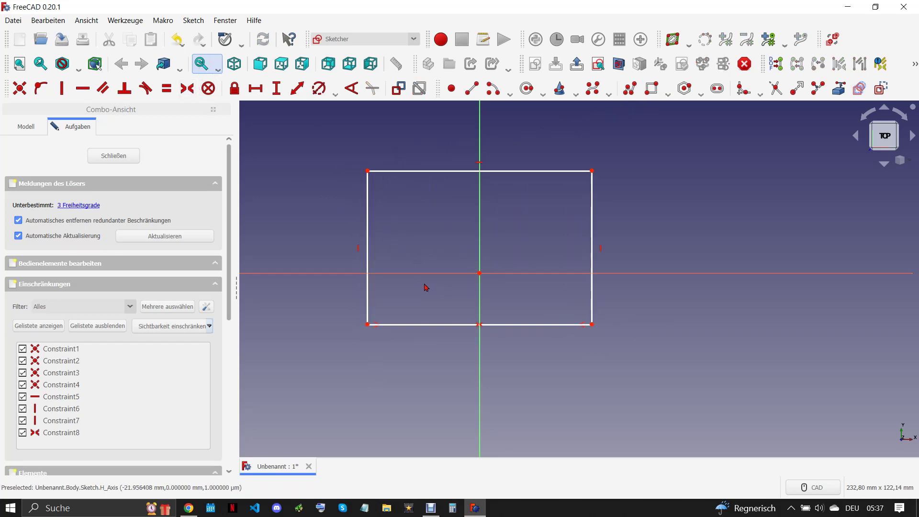
{"action": "left_click", "coordinate": [592, 324]}
{"action": "left_click", "coordinate": [256, 88]}
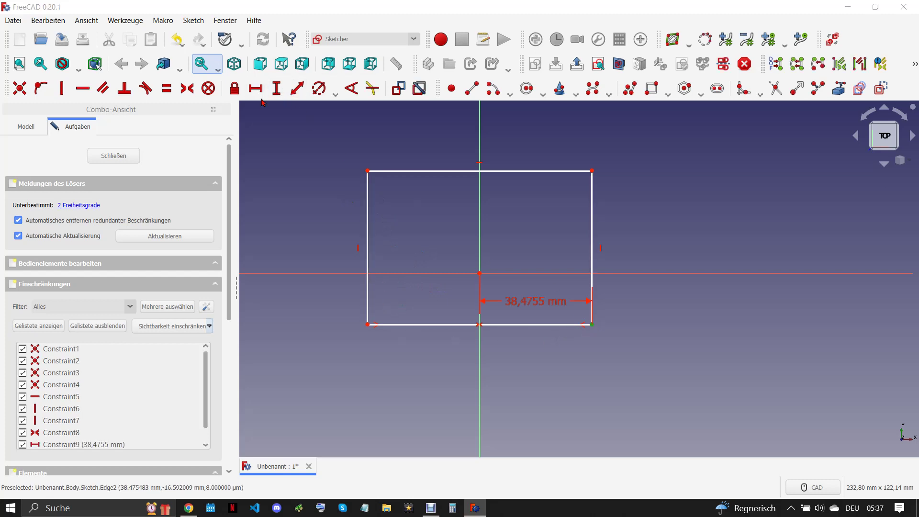
{"action": "type", "text": "14"}
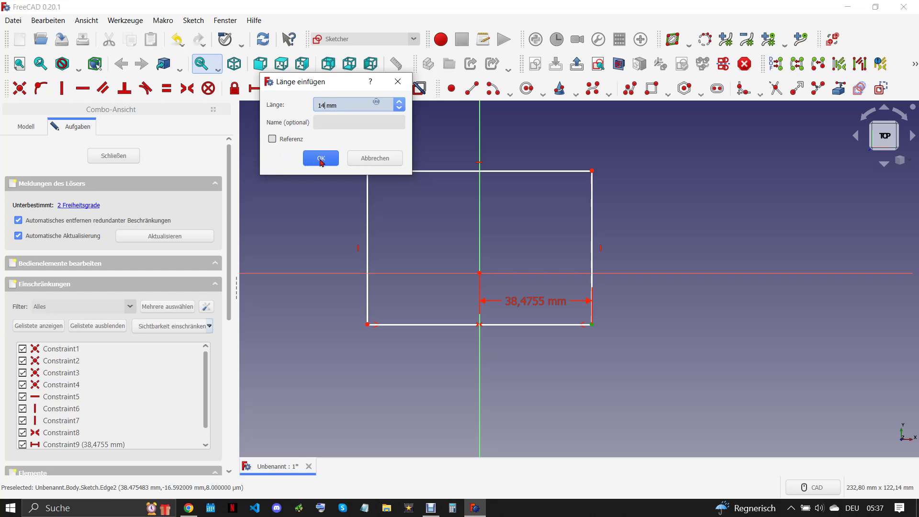
{"action": "left_click", "coordinate": [321, 158]}
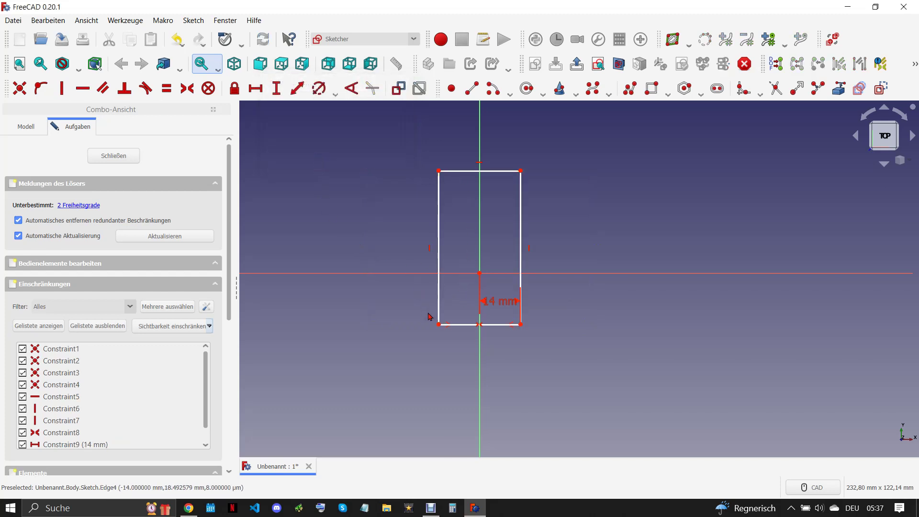
Step: Place the bottom edge -2.5 mm below the axis and move the dimension labels aside
{"action": "left_click", "coordinate": [438, 324]}
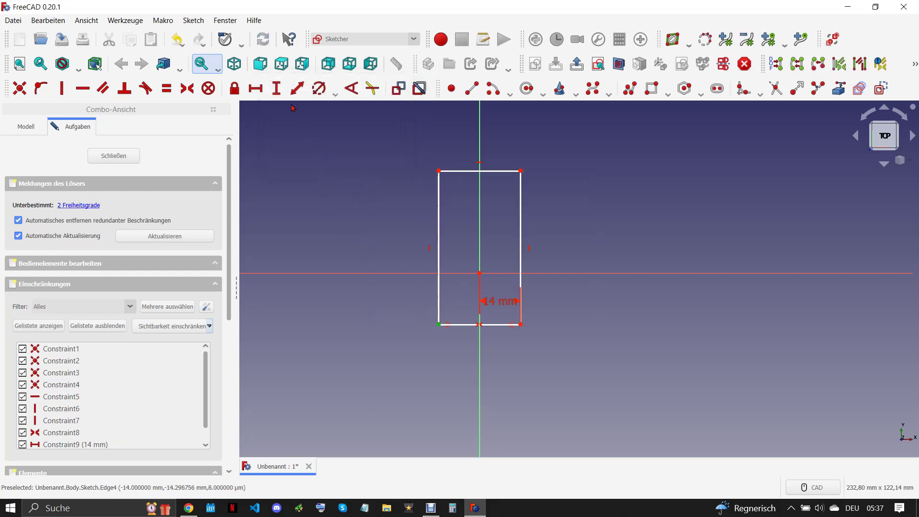
{"action": "left_click", "coordinate": [277, 88]}
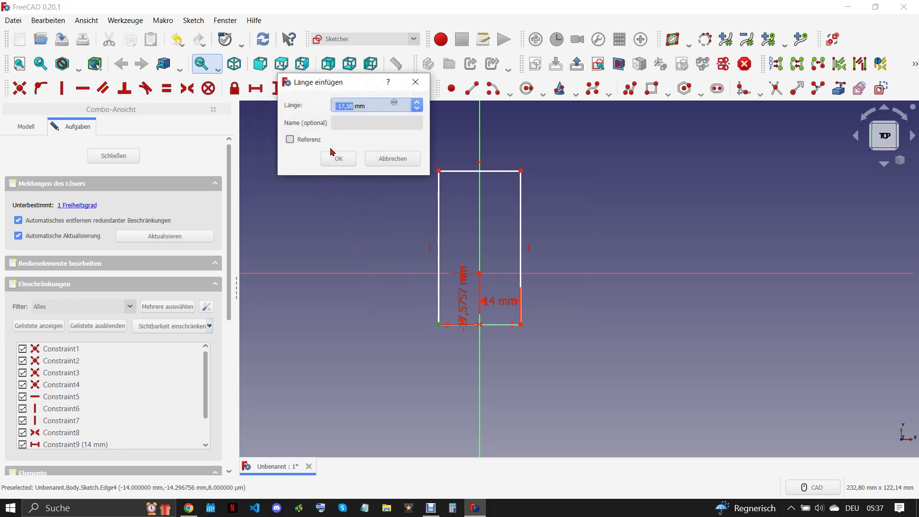
{"action": "type", "text": "-"}
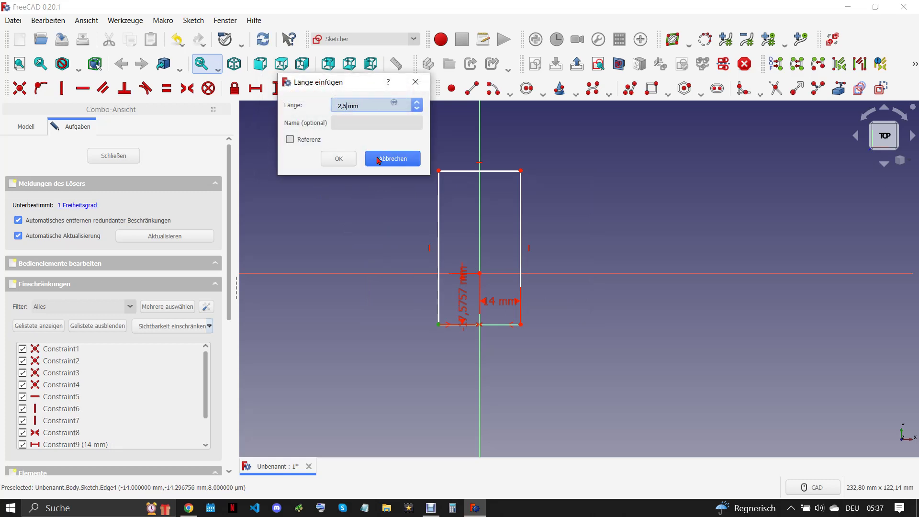
{"action": "left_click", "coordinate": [335, 157]}
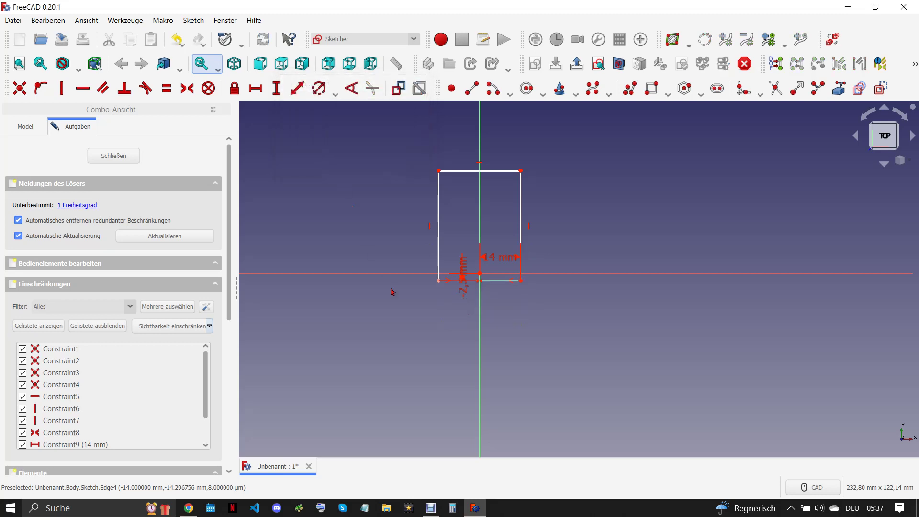
{"action": "left_click", "coordinate": [460, 287]}
{"action": "left_click_drag", "start_coordinate": [462, 290], "coordinate": [417, 326]}
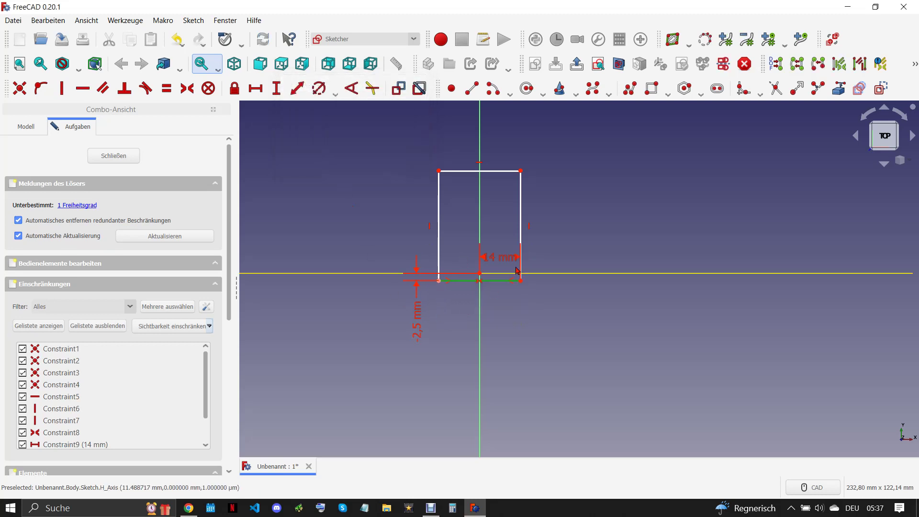
{"action": "left_click_drag", "start_coordinate": [502, 258], "coordinate": [566, 329]}
Step: Constrain the top edge 10 mm above the axis, then compare with the PDF drawing
{"action": "scroll", "coordinate": [462, 247], "scroll_direction": "up", "scroll_amount": 1}
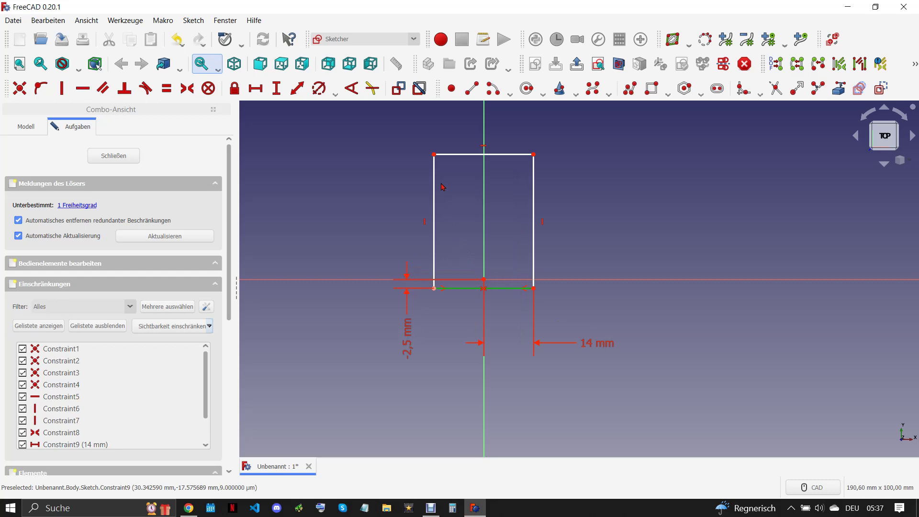
{"action": "left_click_drag", "start_coordinate": [436, 157], "coordinate": [431, 244]}
{"action": "scroll", "coordinate": [433, 246], "scroll_direction": "up", "scroll_amount": 2}
{"action": "left_click", "coordinate": [438, 212]}
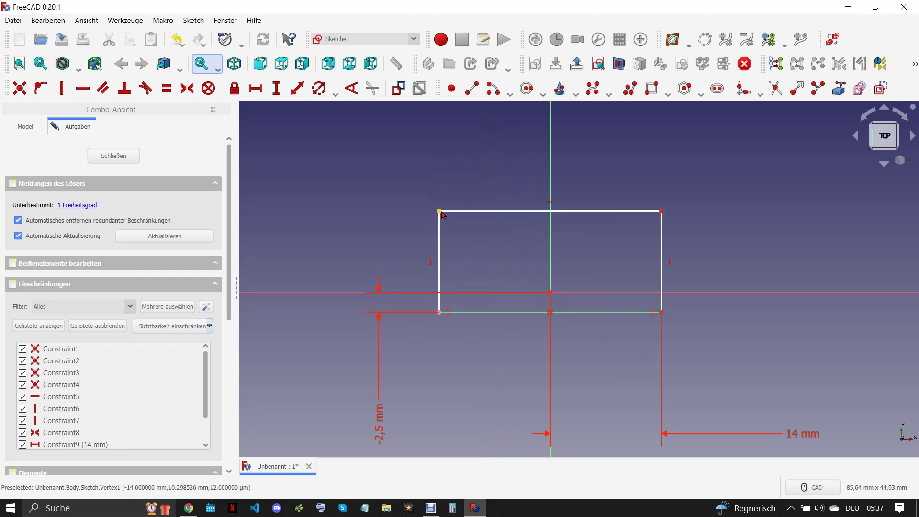
{"action": "left_click", "coordinate": [276, 88]}
{"action": "type", "text": "10"}
{"action": "left_click", "coordinate": [336, 154]}
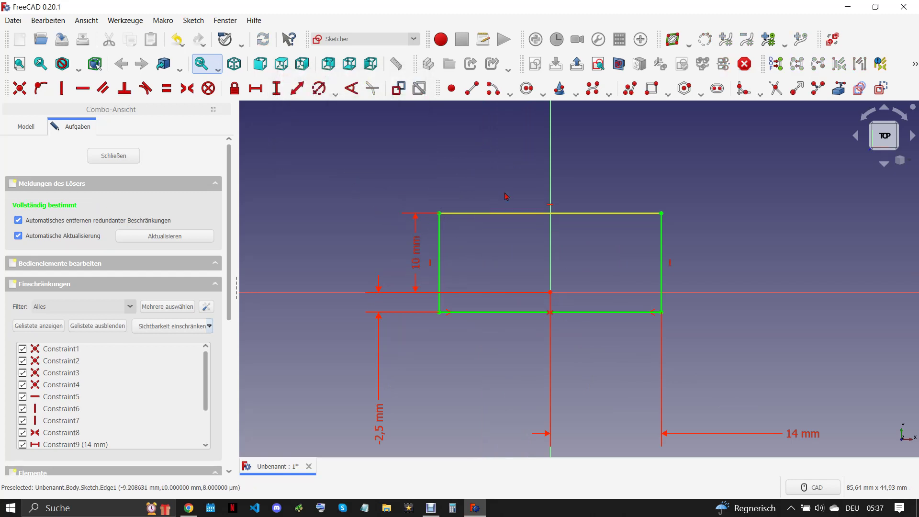
{"action": "left_click", "coordinate": [188, 510]}
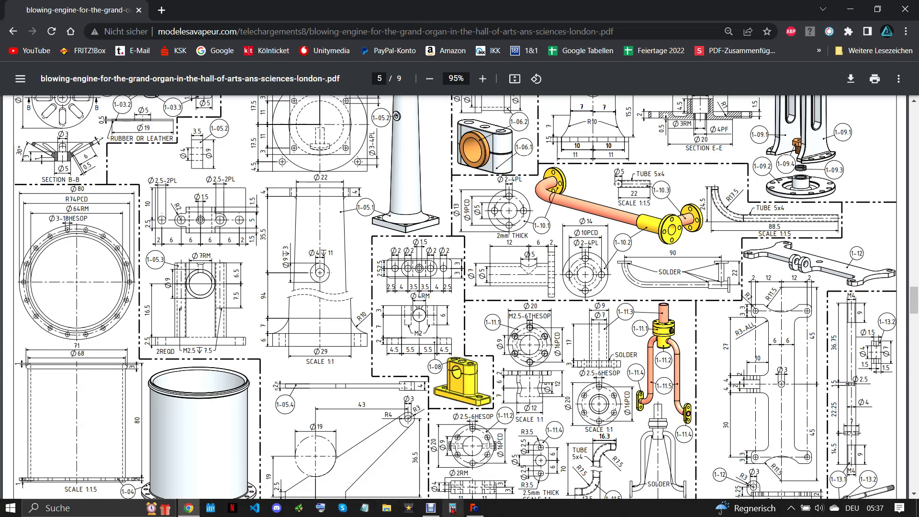
{"action": "left_click", "coordinate": [475, 508]}
Step: Draw two circles on the horizontal axis with centres symmetric about the origin
{"action": "scroll", "coordinate": [594, 289], "scroll_direction": "up", "scroll_amount": 3}
{"action": "left_click", "coordinate": [527, 88]}
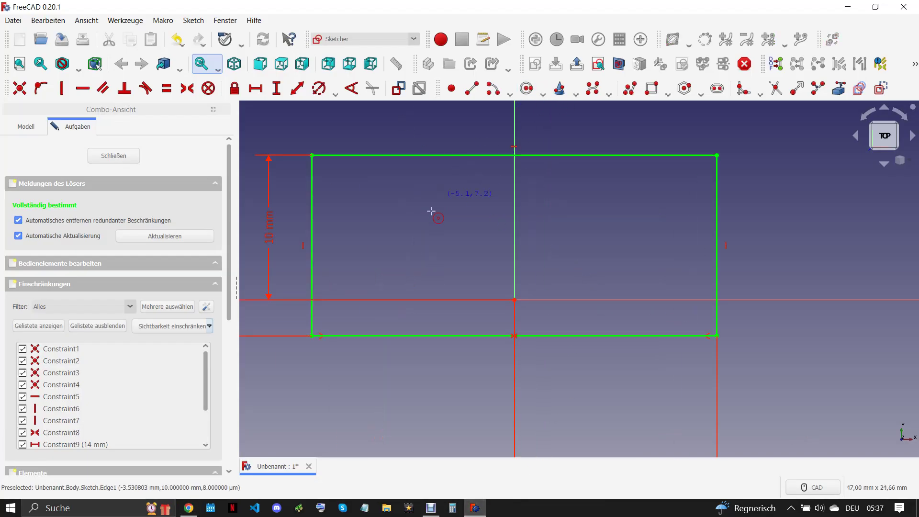
{"action": "left_click", "coordinate": [354, 300]}
{"action": "left_click", "coordinate": [368, 285]}
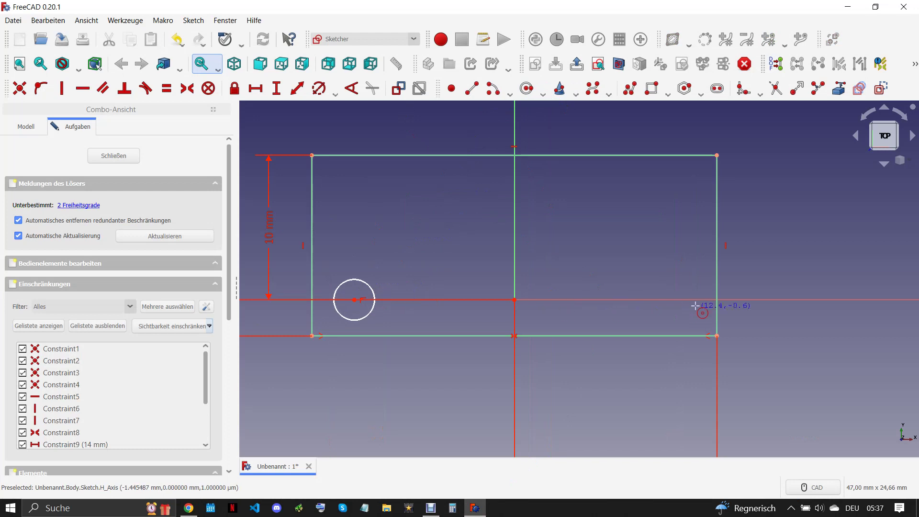
{"action": "left_click", "coordinate": [673, 300]}
{"action": "right_click", "coordinate": [675, 298]}
{"action": "left_click", "coordinate": [674, 299]}
{"action": "left_click", "coordinate": [355, 300]}
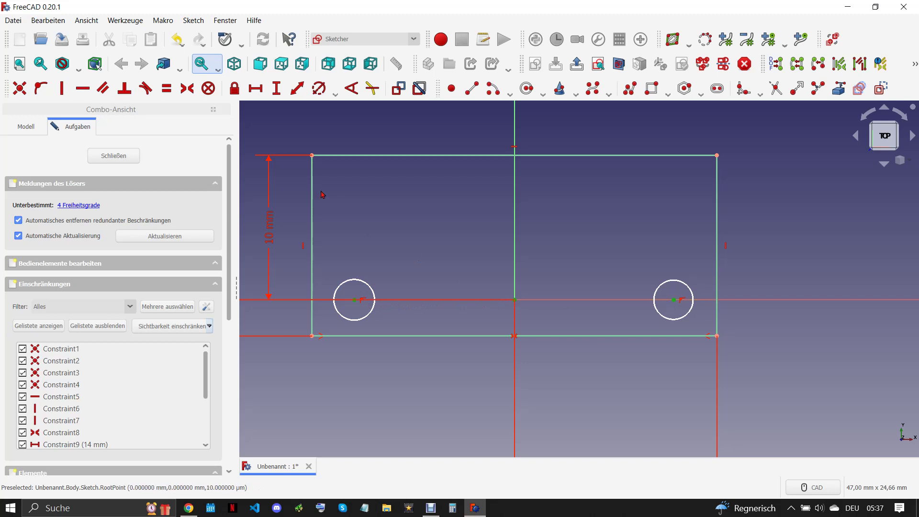
{"action": "left_click", "coordinate": [187, 88]}
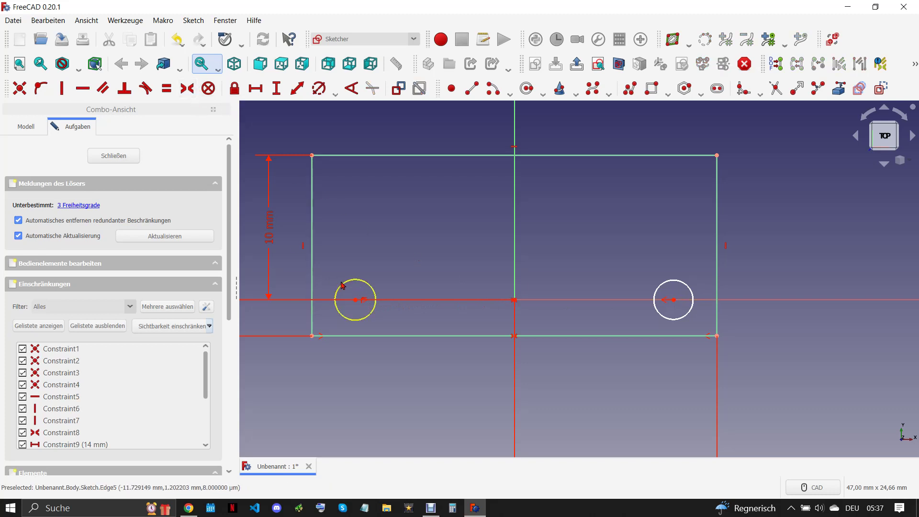
Step: Give both circles a 2.5 mm diameter
{"action": "left_click_drag", "start_coordinate": [322, 259], "coordinate": [701, 369]}
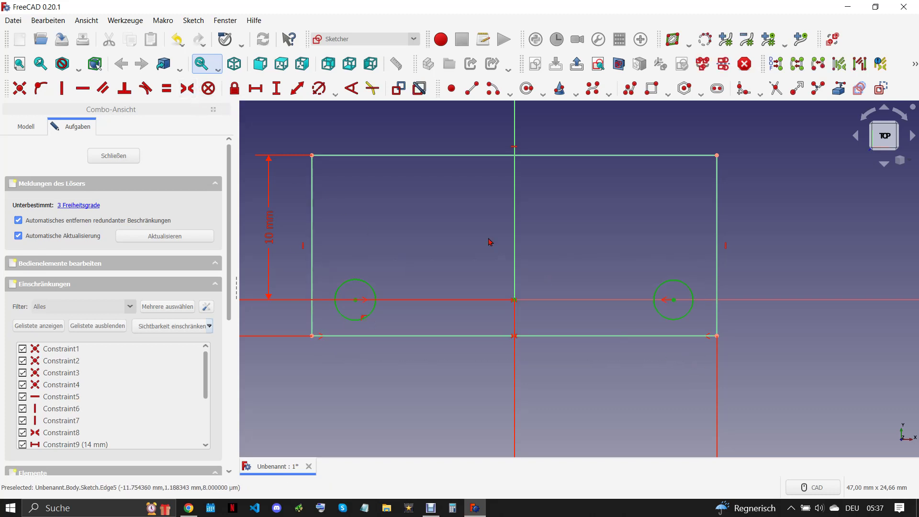
{"action": "left_click", "coordinate": [318, 88]}
{"action": "type", "text": "2,5"}
{"action": "left_click", "coordinate": [382, 162]}
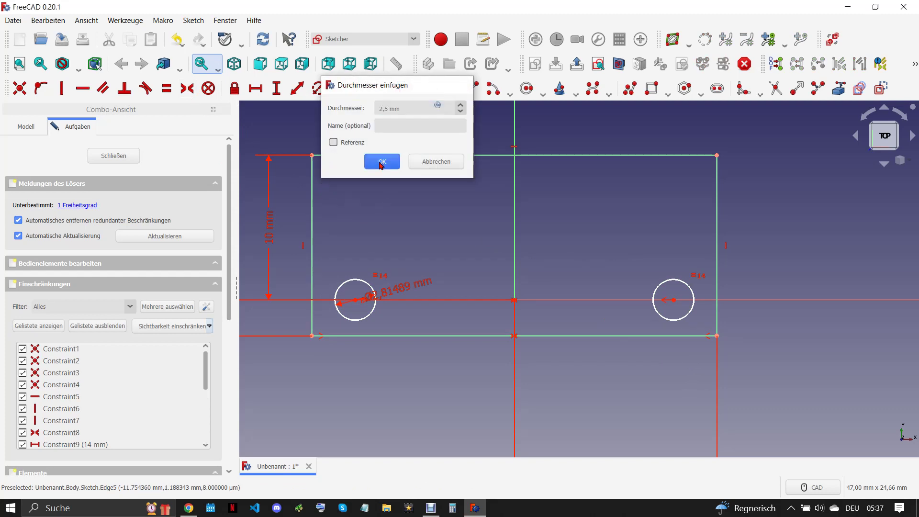
Step: Set the left hole's centre 2 mm from the plate's left edge, then check the PDF
{"action": "left_click", "coordinate": [355, 300]}
{"action": "left_click", "coordinate": [312, 282]}
{"action": "left_click", "coordinate": [298, 88]}
{"action": "type", "text": "2"}
{"action": "left_click", "coordinate": [356, 162]}
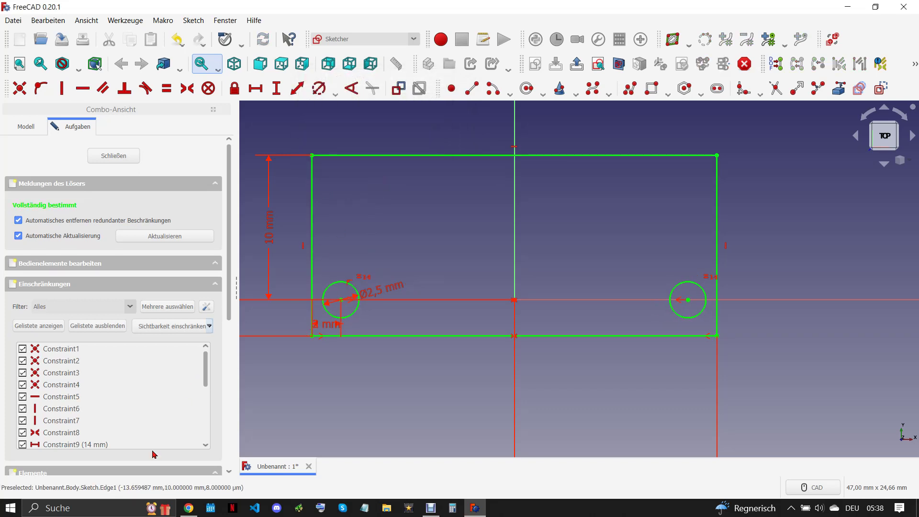
{"action": "left_click", "coordinate": [188, 510]}
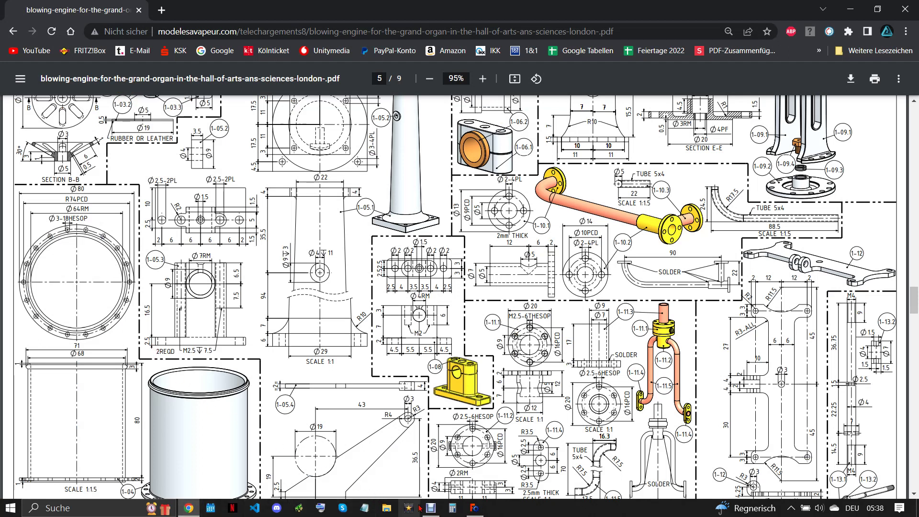
{"action": "left_click", "coordinate": [475, 507]}
Step: Close the sketch, pad it 2.5 mm into a solid plate, and select its top face
{"action": "left_click", "coordinate": [117, 164]}
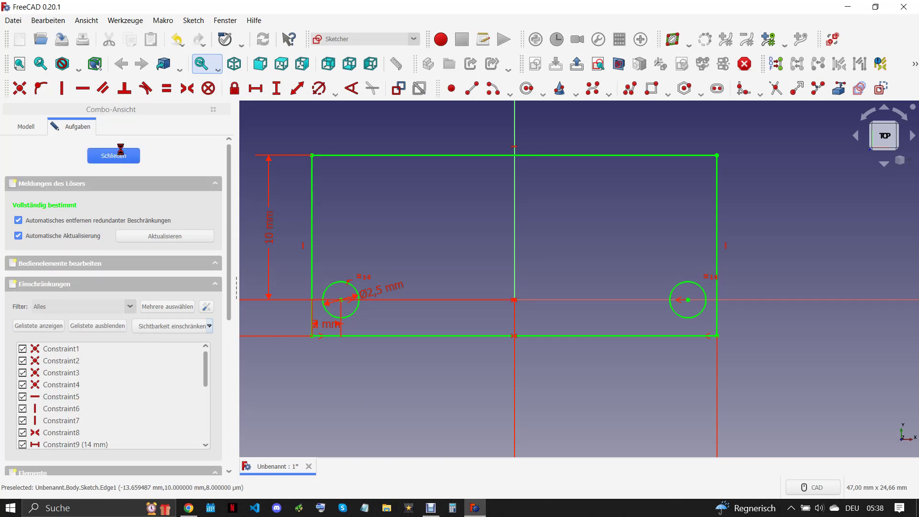
{"action": "mouse_move", "coordinate": [505, 275]}
{"action": "middle_mouse_down"}
{"action": "mouse_move", "coordinate": [524, 285]}
{"action": "mouse_move", "coordinate": [597, 279]}
{"action": "middle_mouse_up"}
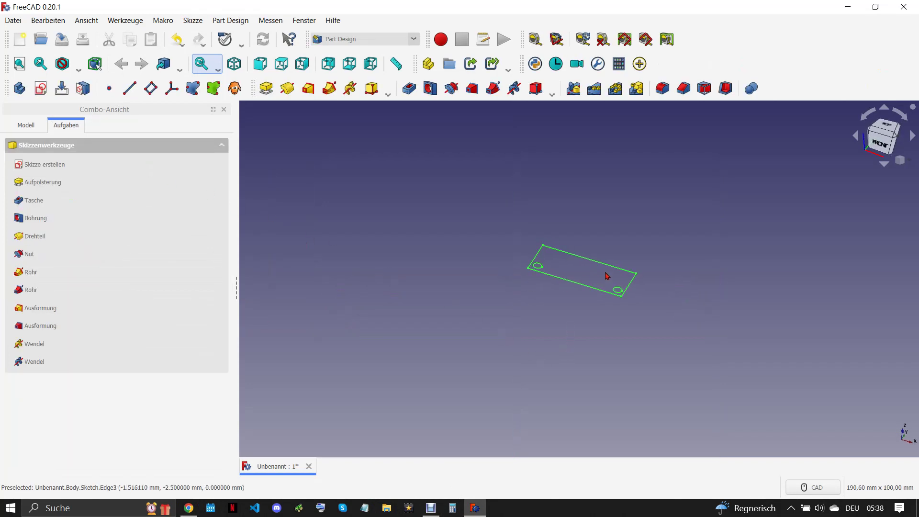
{"action": "left_click", "coordinate": [266, 89]}
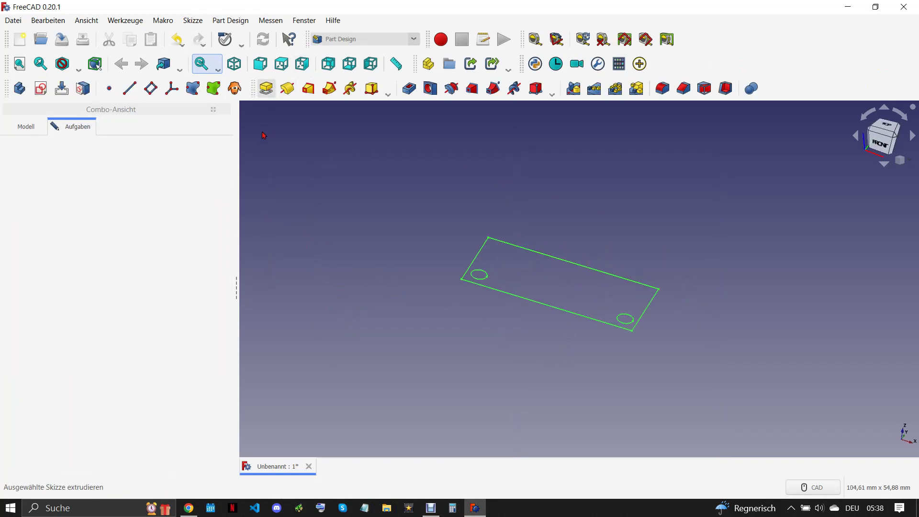
{"action": "type", "text": "25"}
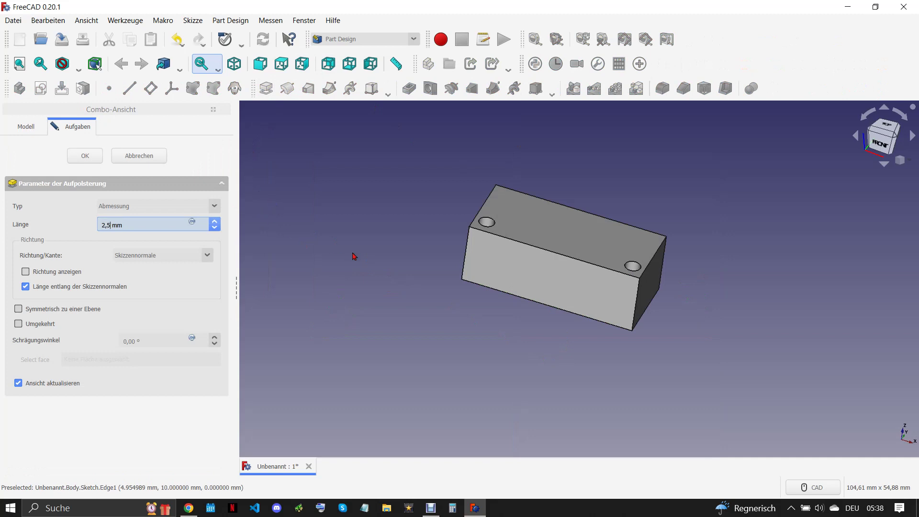
{"action": "left_click", "coordinate": [95, 161]}
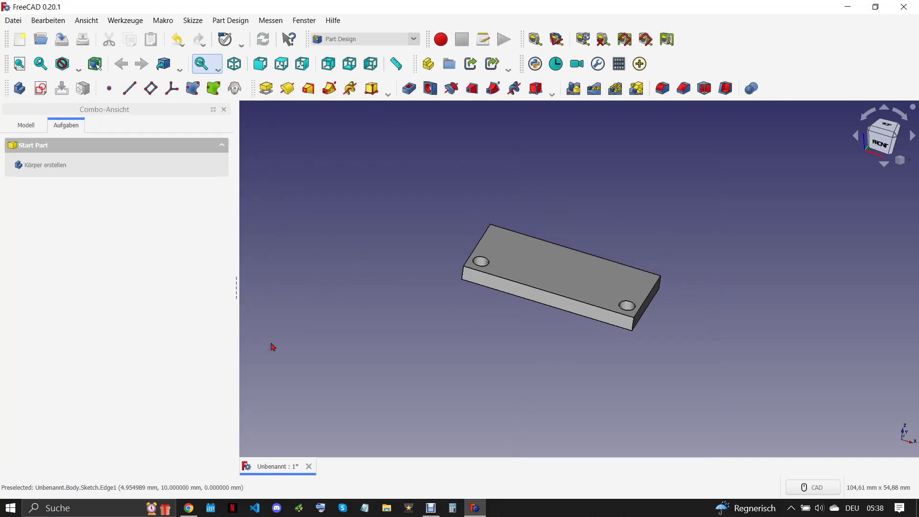
{"action": "left_click", "coordinate": [547, 285]}
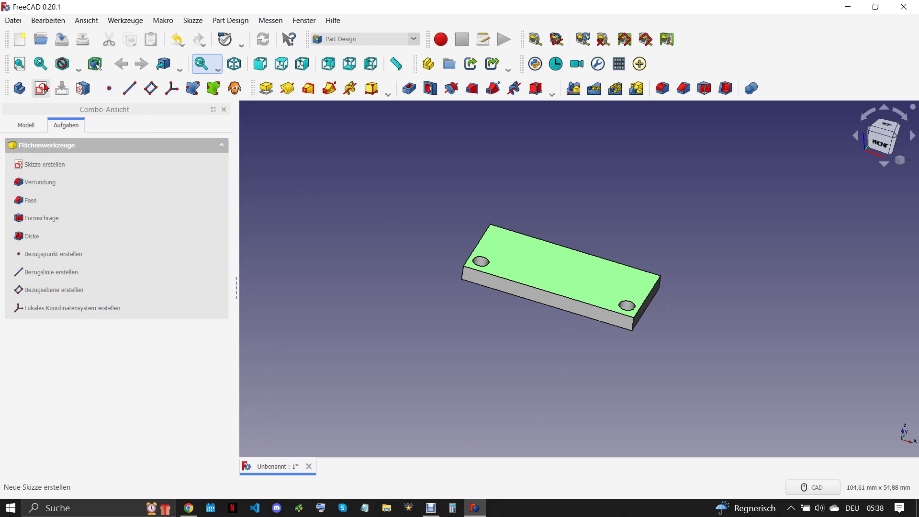
Step: Start a sketch on the plate's top face and draw a slot along the horizontal axis
{"action": "left_click", "coordinate": [41, 88]}
{"action": "scroll", "coordinate": [305, 204], "scroll_direction": "down", "scroll_amount": 2}
{"action": "scroll", "coordinate": [455, 248], "scroll_direction": "up", "scroll_amount": 2}
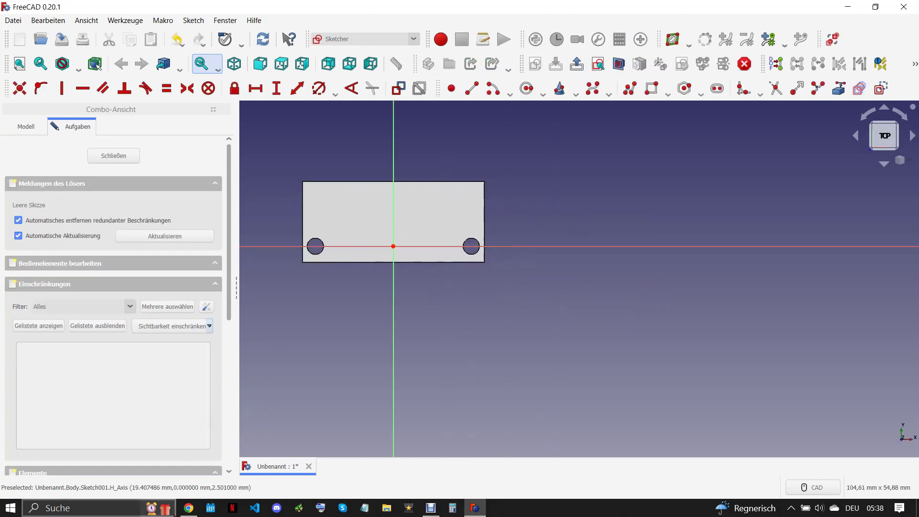
{"action": "left_click", "coordinate": [189, 509]}
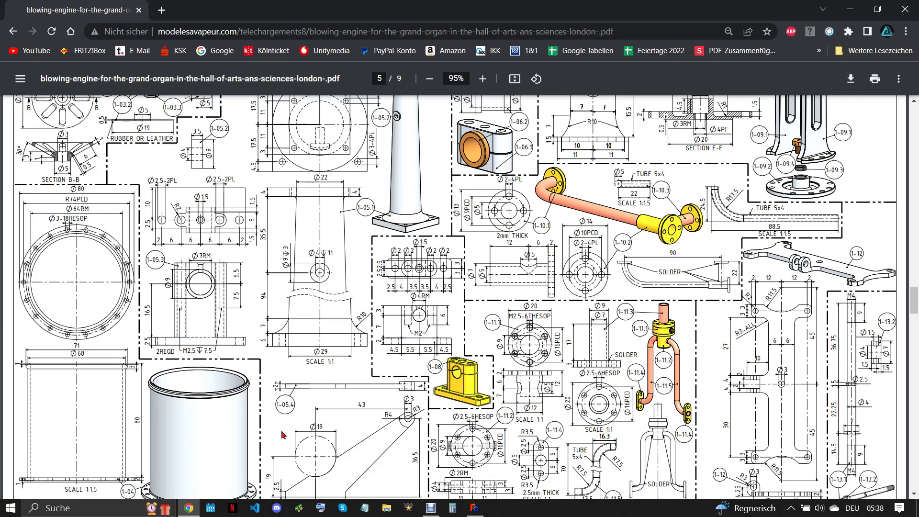
{"action": "left_click", "coordinate": [474, 508]}
{"action": "scroll", "coordinate": [390, 249], "scroll_direction": "up", "scroll_amount": 5}
{"action": "left_click", "coordinate": [717, 88]}
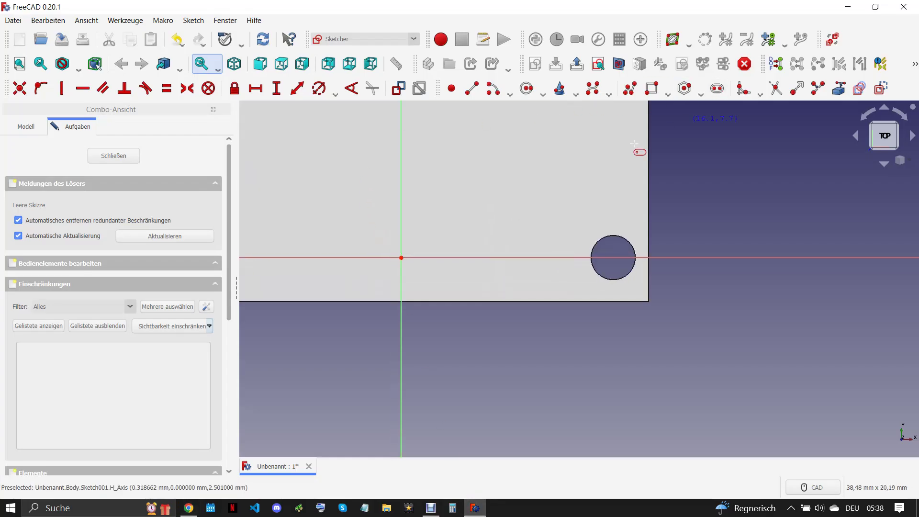
{"action": "left_click", "coordinate": [331, 257]}
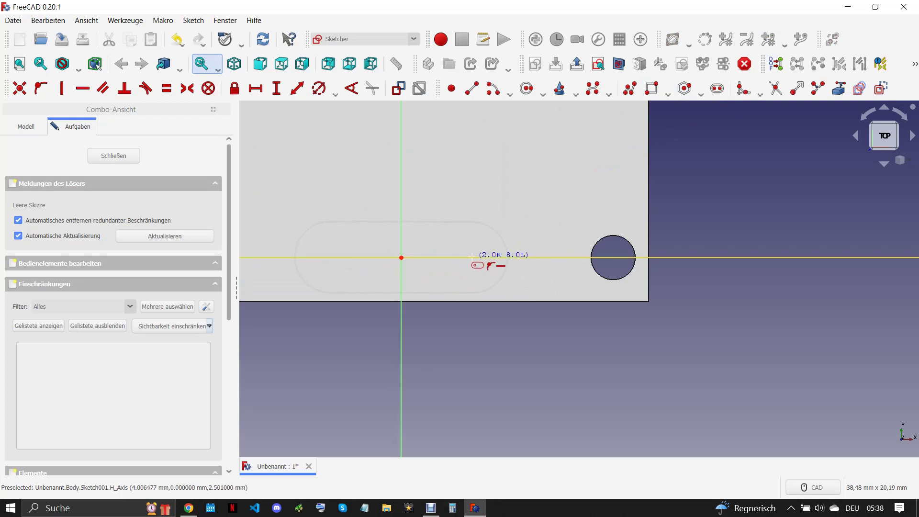
{"action": "left_click", "coordinate": [472, 257]}
Step: Give the slot's left end arc a 2 mm radius
{"action": "left_click", "coordinate": [312, 227]}
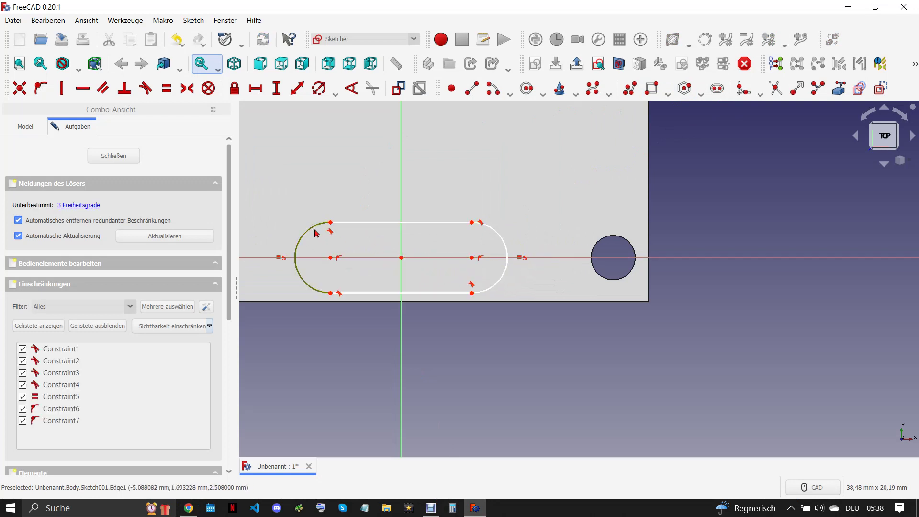
{"action": "left_click", "coordinate": [296, 90]}
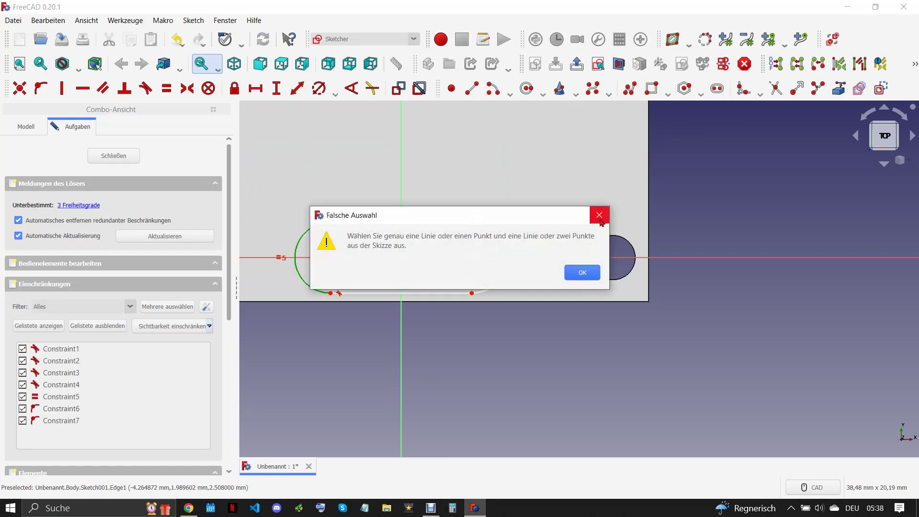
{"action": "left_click", "coordinate": [600, 211]}
{"action": "left_click", "coordinate": [319, 89]}
{"action": "type", "text": "2"}
{"action": "left_click", "coordinate": [381, 157]}
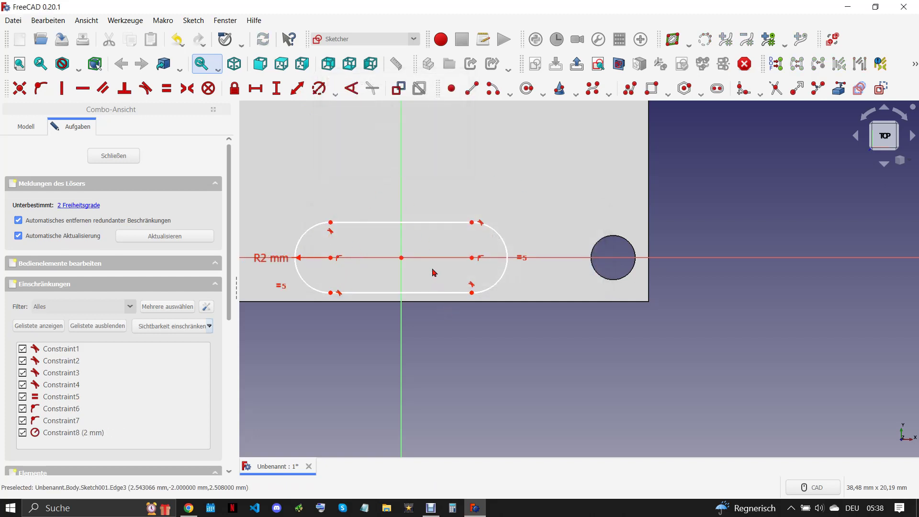
Step: Make the slot's two arc centres symmetric about the origin
{"action": "left_click", "coordinate": [473, 258]}
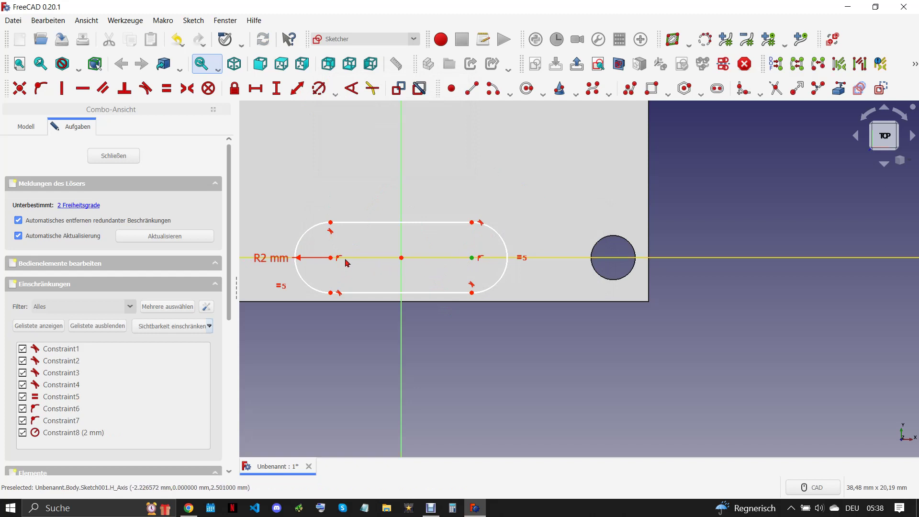
{"action": "left_click", "coordinate": [330, 258]}
{"action": "left_click", "coordinate": [406, 258]}
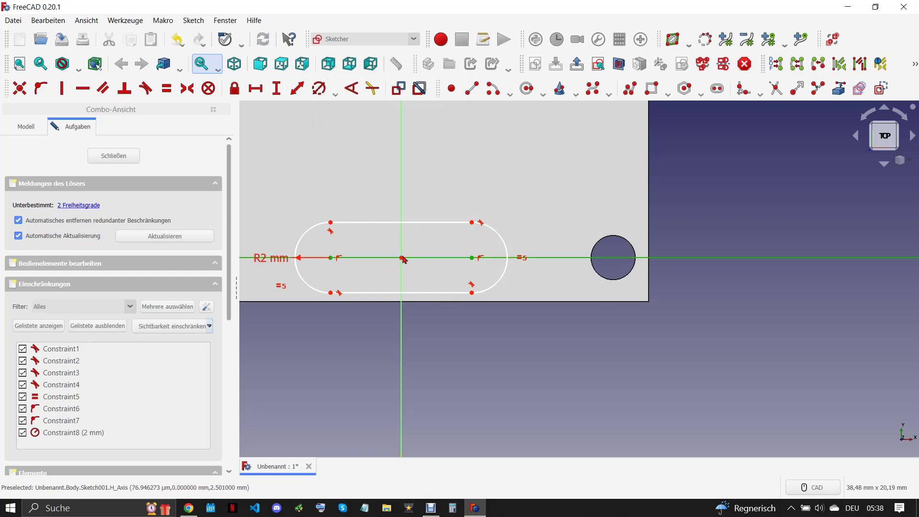
{"action": "left_click", "coordinate": [320, 209]}
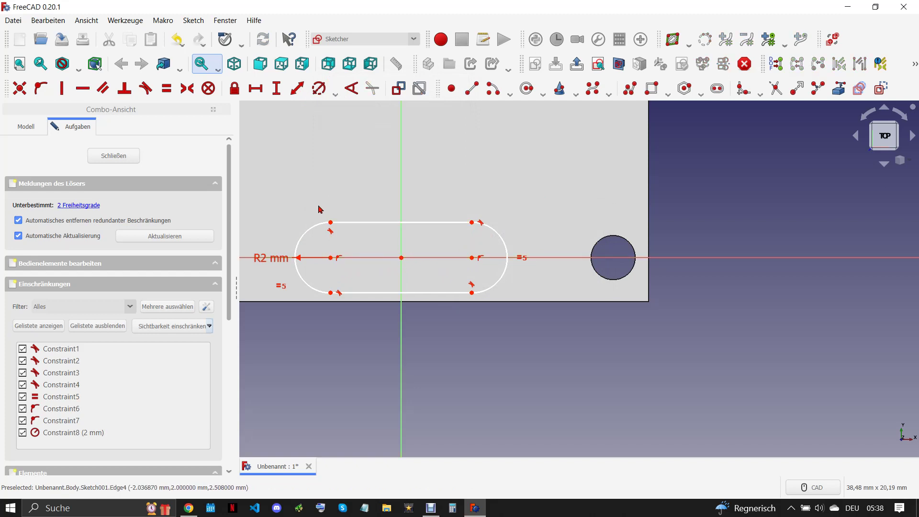
{"action": "left_click", "coordinate": [331, 258]}
{"action": "left_click", "coordinate": [472, 258]}
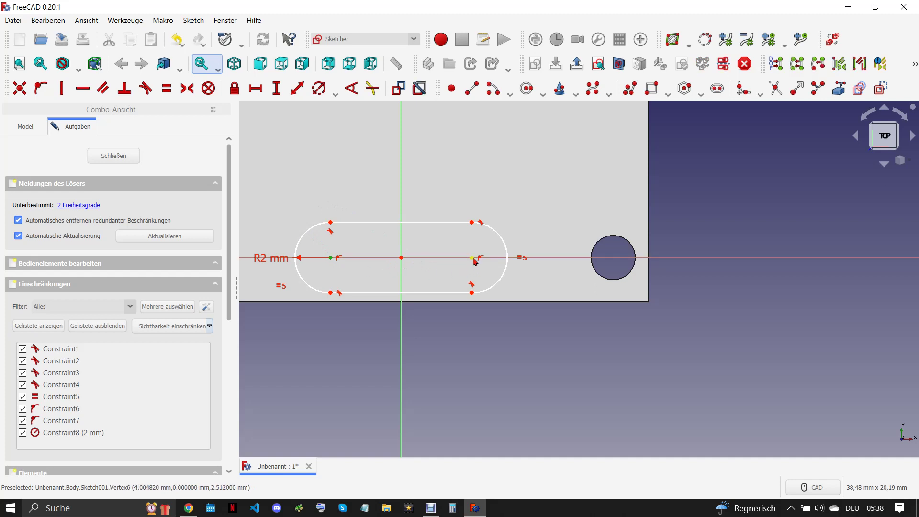
{"action": "left_click", "coordinate": [402, 259]}
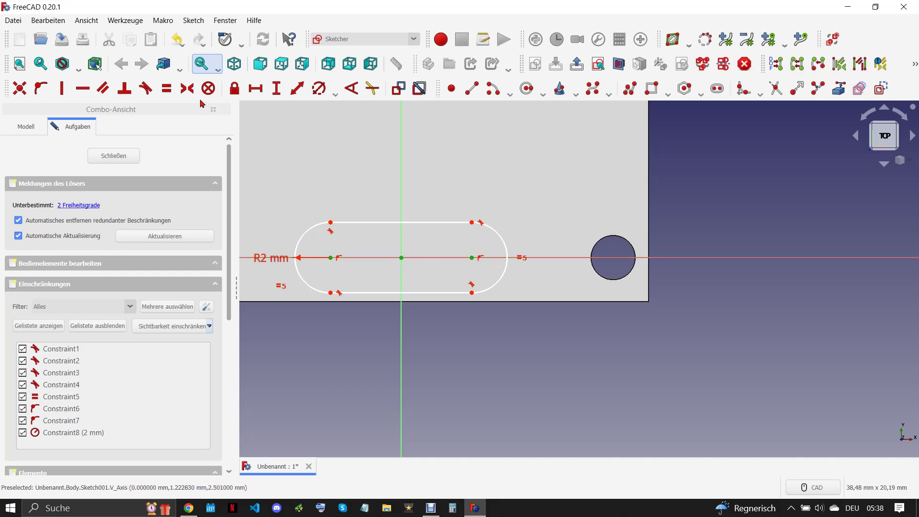
{"action": "left_click", "coordinate": [187, 88]}
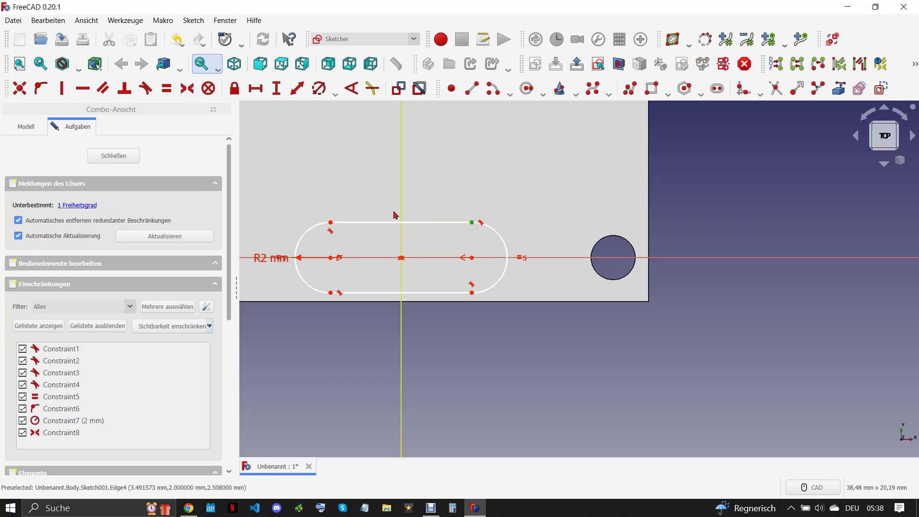
Step: Set a 6 mm horizontal distance to the arc centre, then check the PDF drawing
{"action": "left_click", "coordinate": [256, 88]}
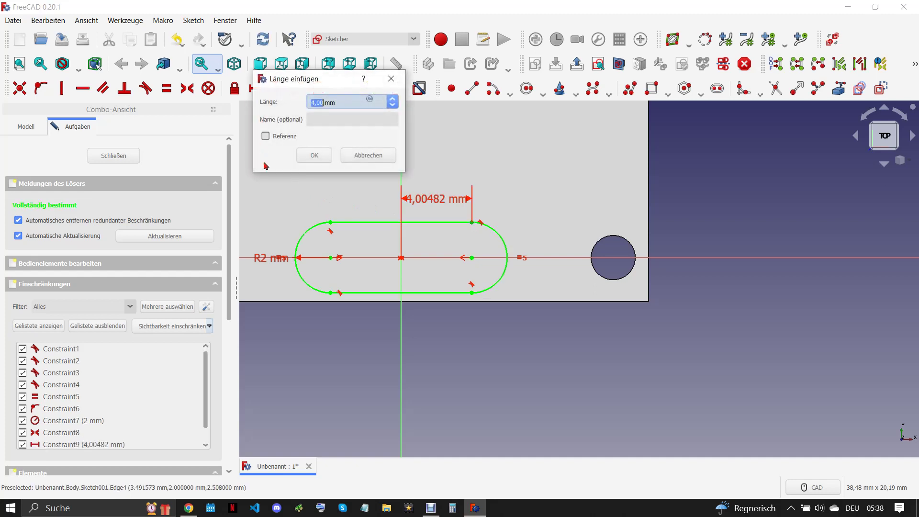
{"action": "type", "text": "6"}
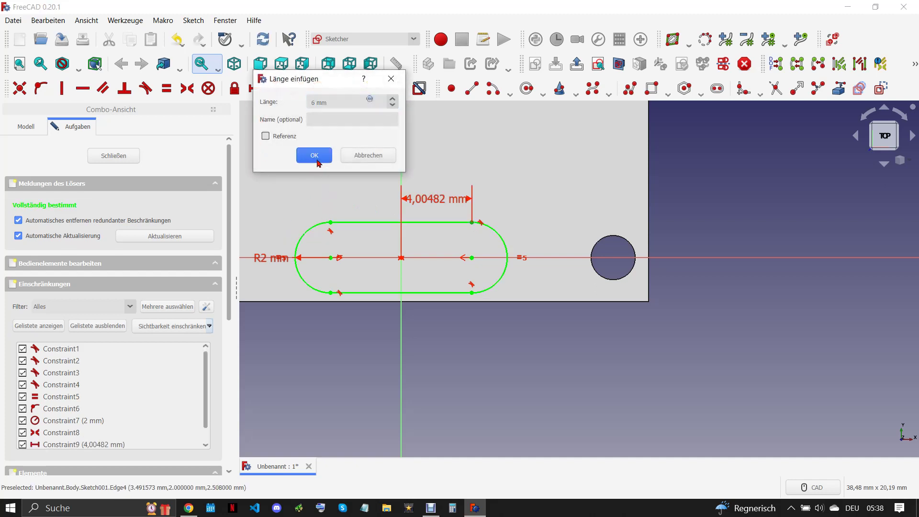
{"action": "left_click", "coordinate": [314, 156]}
{"action": "scroll", "coordinate": [415, 245], "scroll_direction": "down", "scroll_amount": 1}
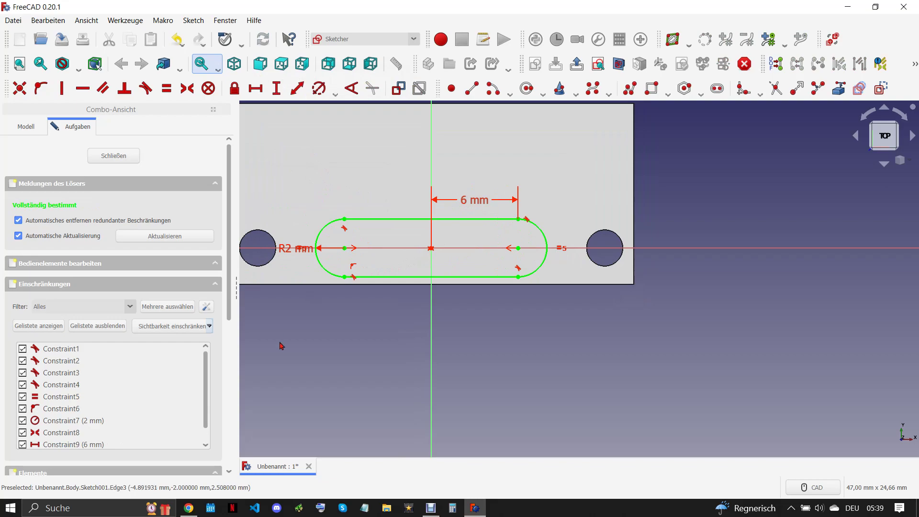
{"action": "left_click", "coordinate": [196, 510]}
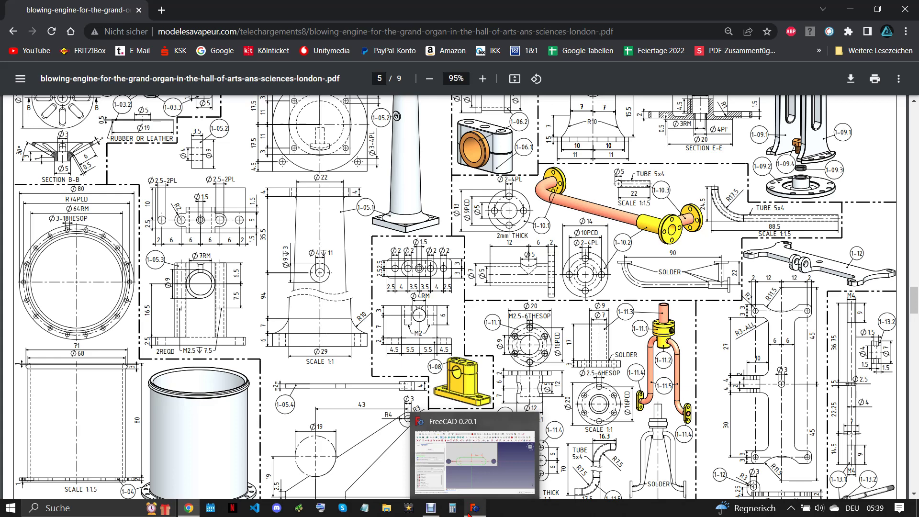
Step: Switch from the PDF drawing back to FreeCAD
{"action": "left_click", "coordinate": [474, 508]}
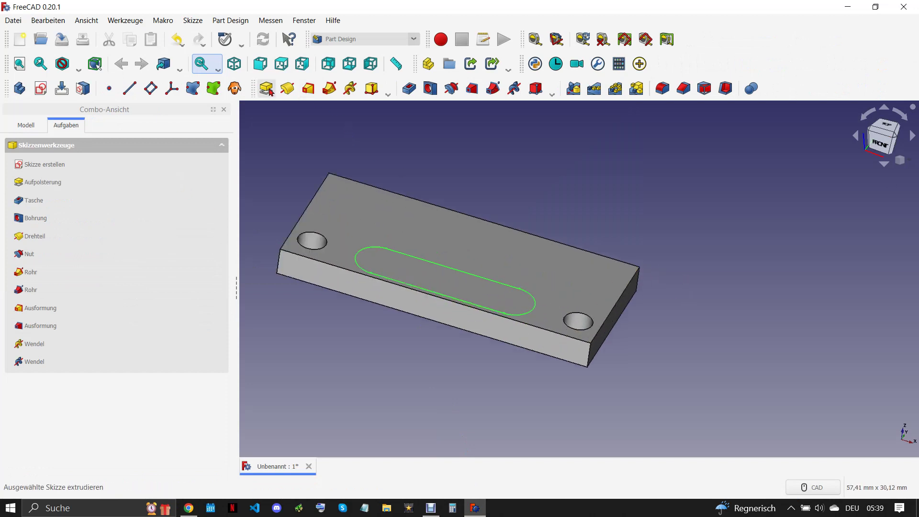
Step: Pad the slot sketch to a length of 16,5+6,5 mm, forming the rounded upright post
{"action": "type", "text": "16,"}
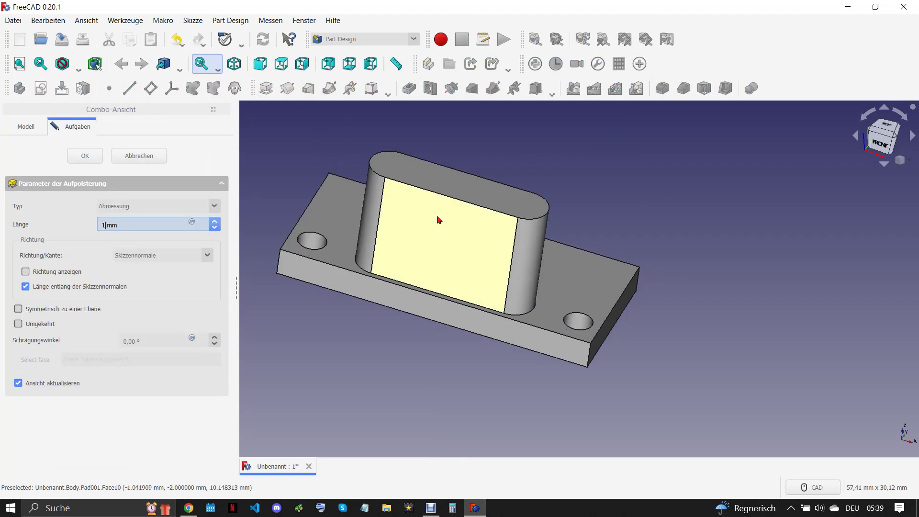
{"action": "type", "text": "5"}
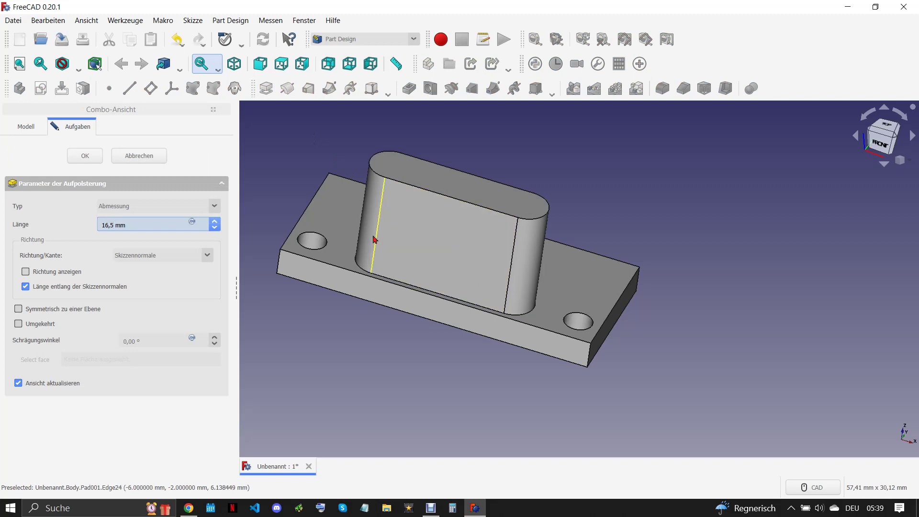
{"action": "type", "text": "+6,"}
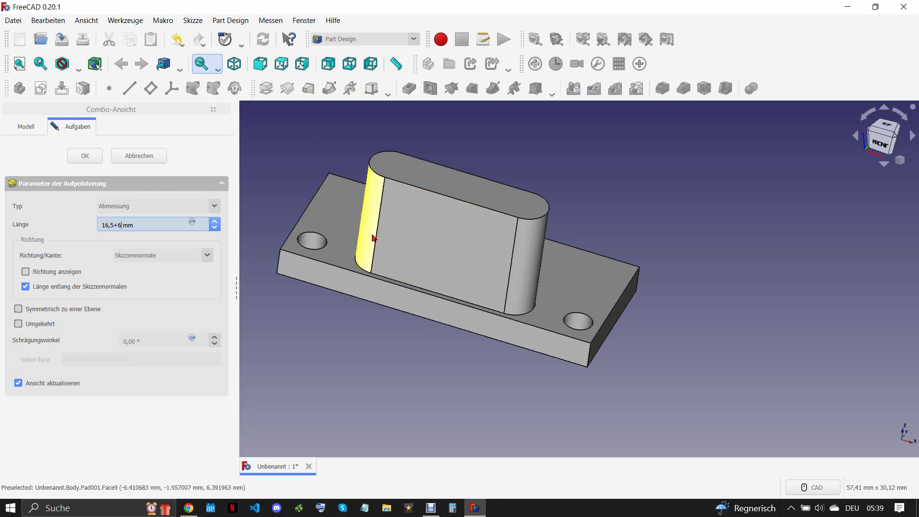
{"action": "type", "text": "5"}
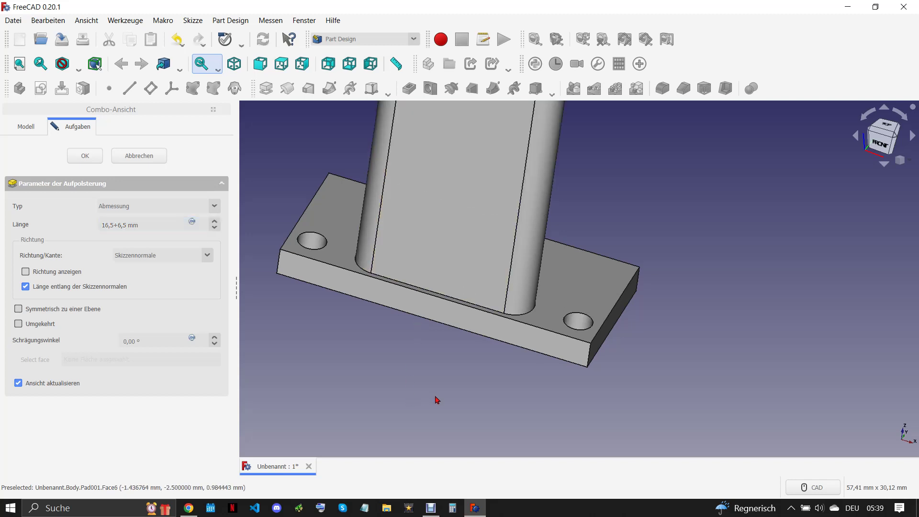
{"action": "scroll", "coordinate": [438, 398], "scroll_direction": "down", "scroll_amount": 5}
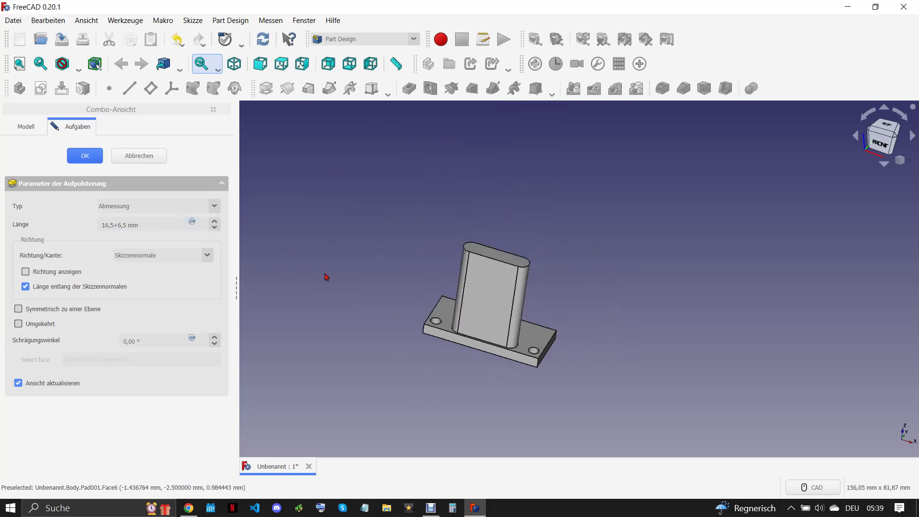
{"action": "key", "text": "Return"}
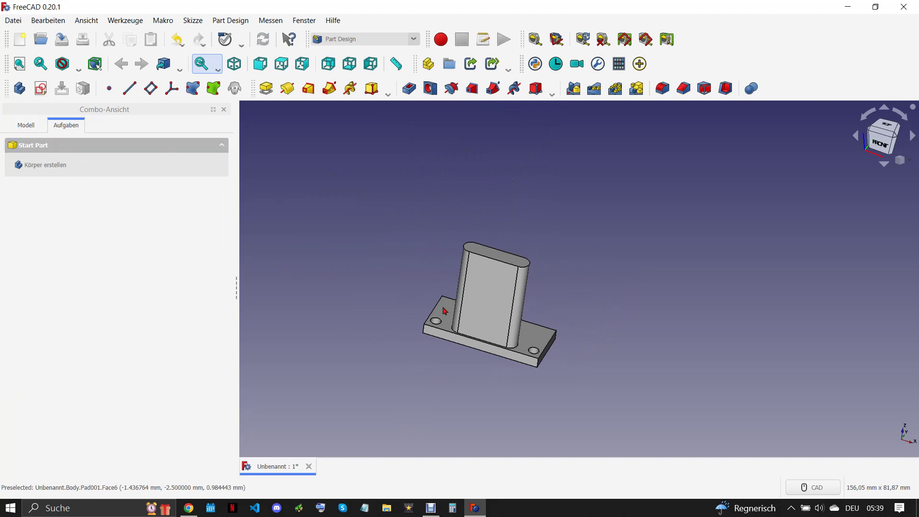
Step: Start a sketch on the XZ plane and draw a circle centred on the vertical axis
{"action": "left_click", "coordinate": [50, 99]}
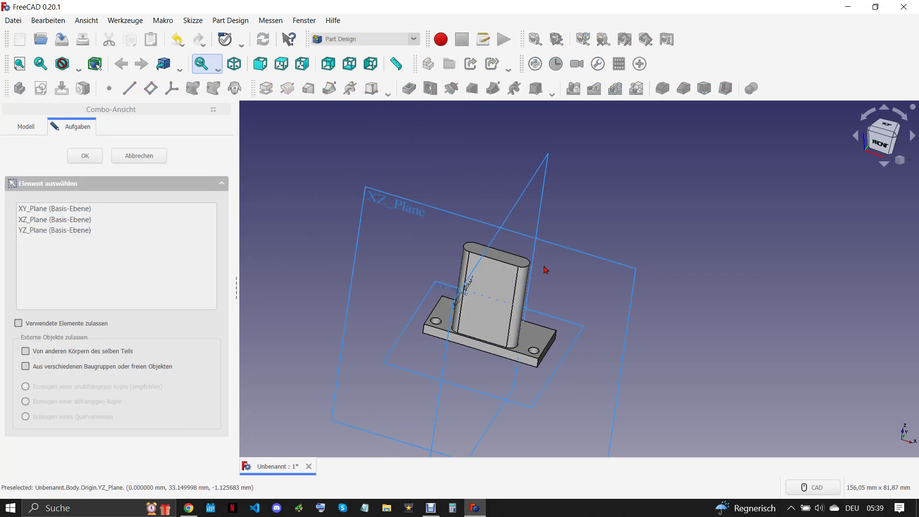
{"action": "left_click", "coordinate": [552, 273]}
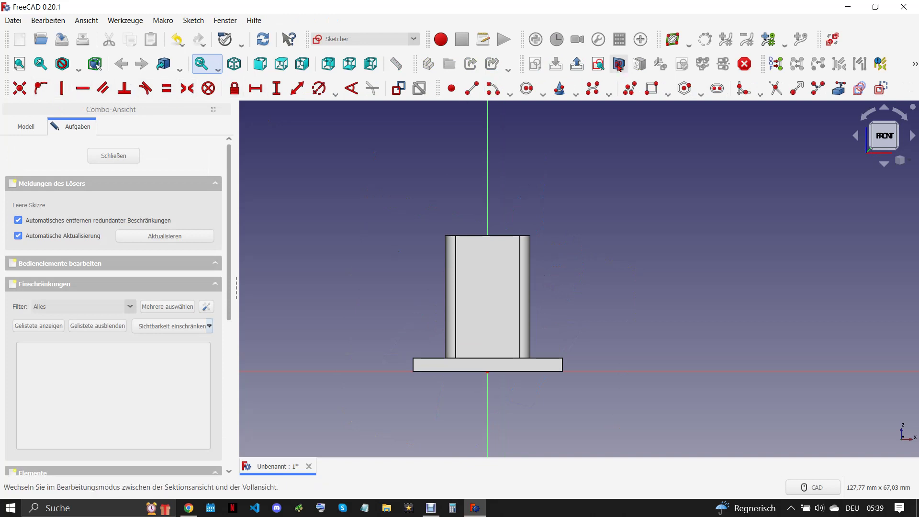
{"action": "scroll", "coordinate": [584, 302], "scroll_direction": "up", "scroll_amount": 4}
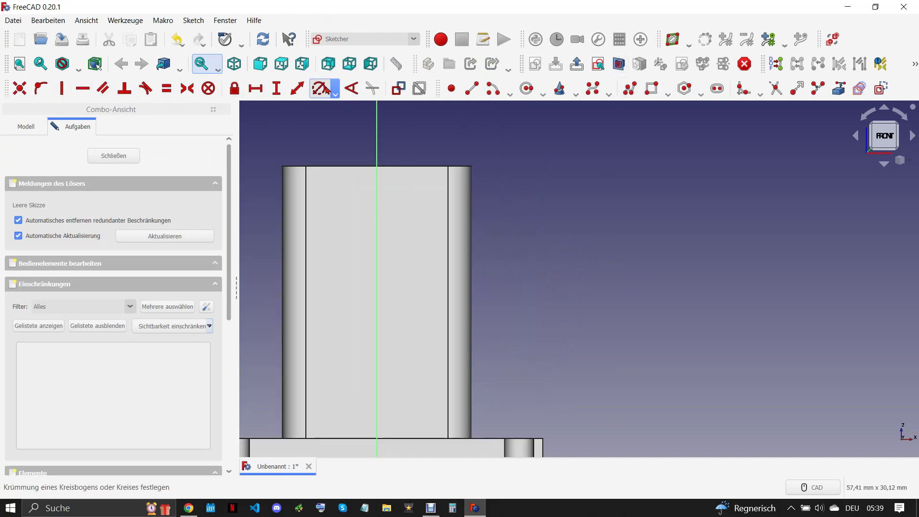
{"action": "left_click", "coordinate": [527, 88]}
{"action": "left_click", "coordinate": [377, 241]}
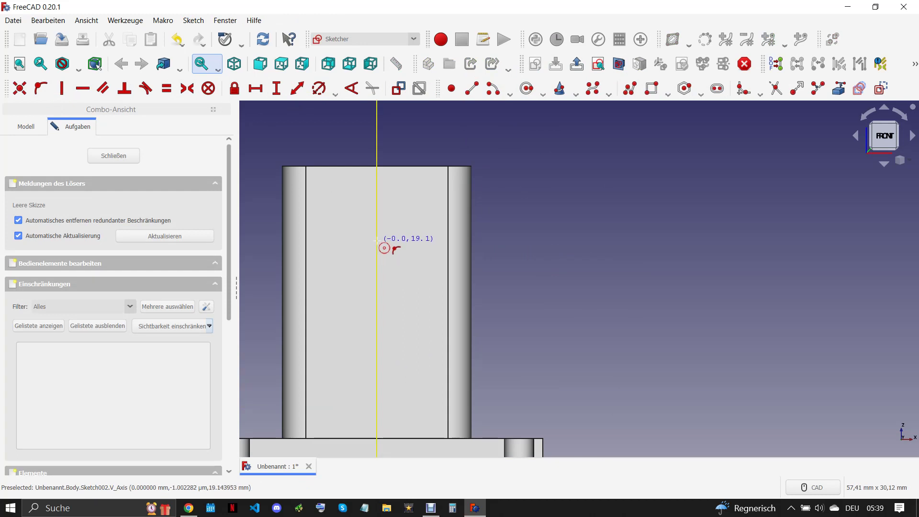
{"action": "left_click", "coordinate": [422, 240]}
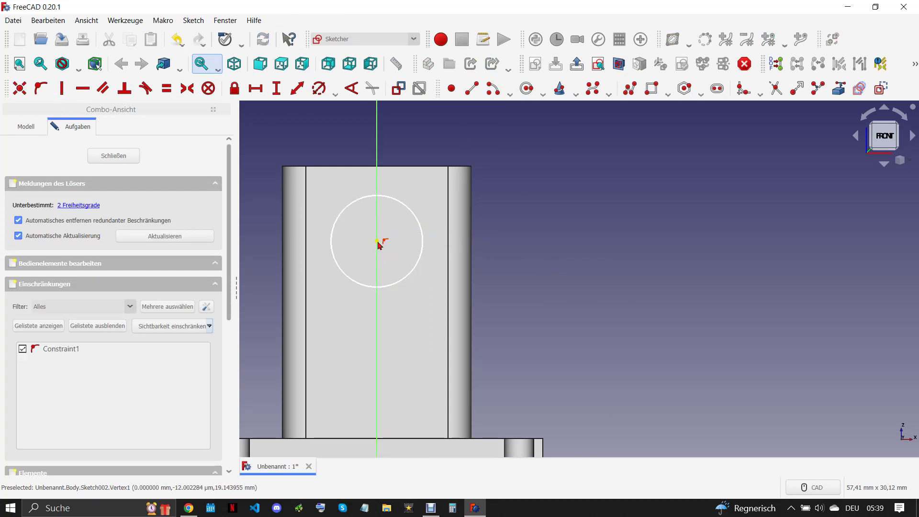
Step: Reference the pillar's bottom edge and place the circle centre 16,5 mm above it
{"action": "scroll", "coordinate": [532, 253], "scroll_direction": "down", "scroll_amount": 2}
{"action": "scroll", "coordinate": [533, 254], "scroll_direction": "down", "scroll_amount": 2}
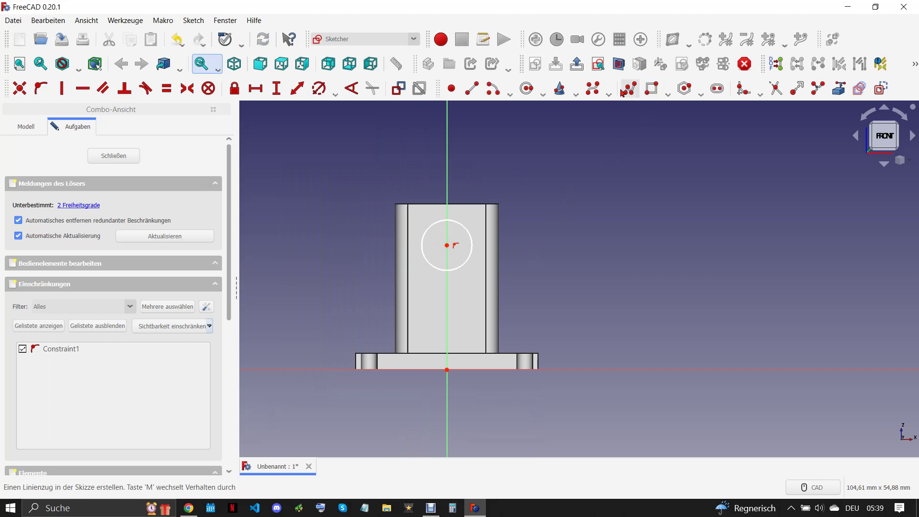
{"action": "left_click", "coordinate": [839, 88]}
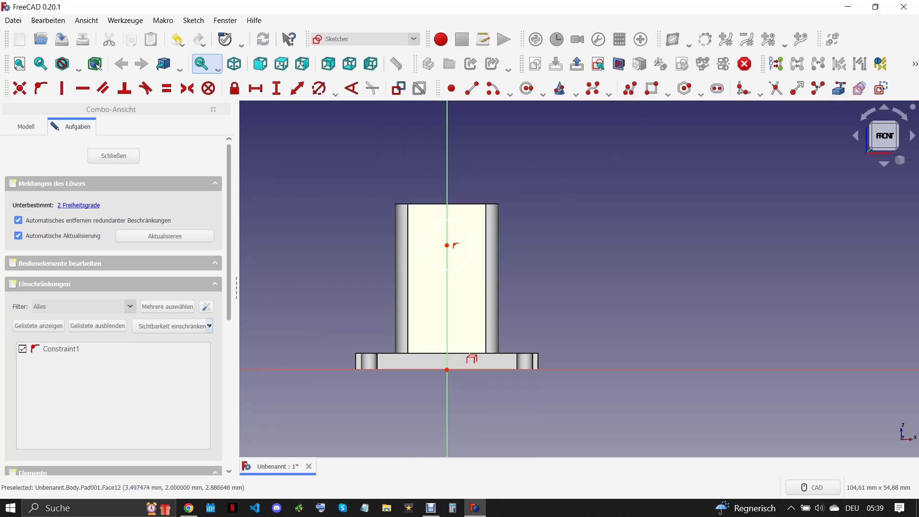
{"action": "left_click", "coordinate": [468, 354]}
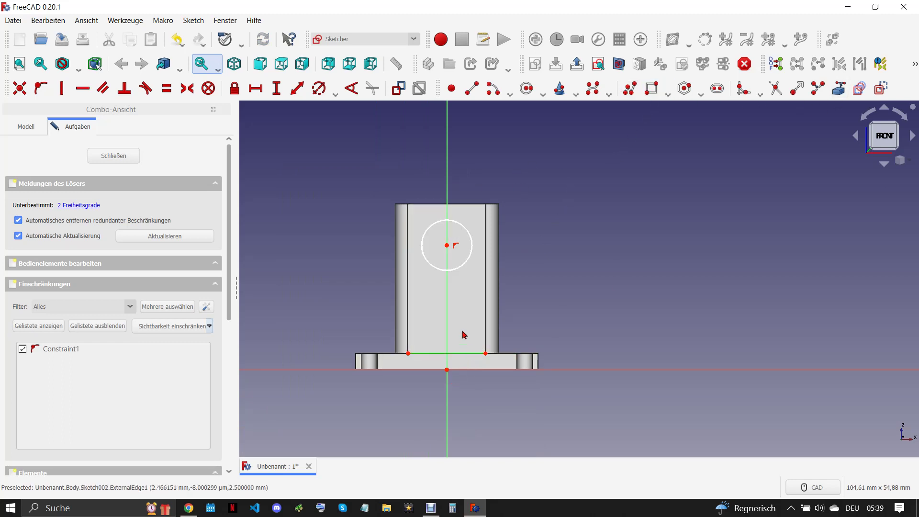
{"action": "key", "text": "Escape"}
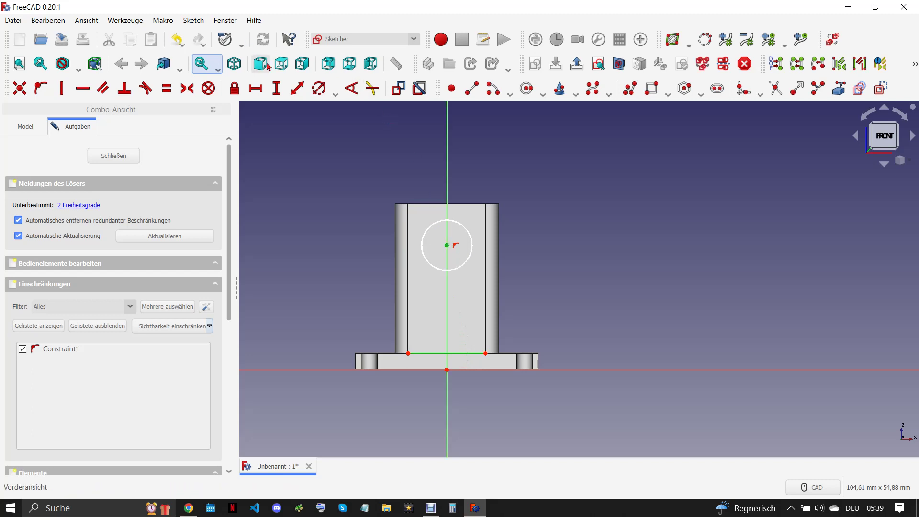
{"action": "left_click", "coordinate": [297, 88]}
{"action": "type", "text": "16,5"}
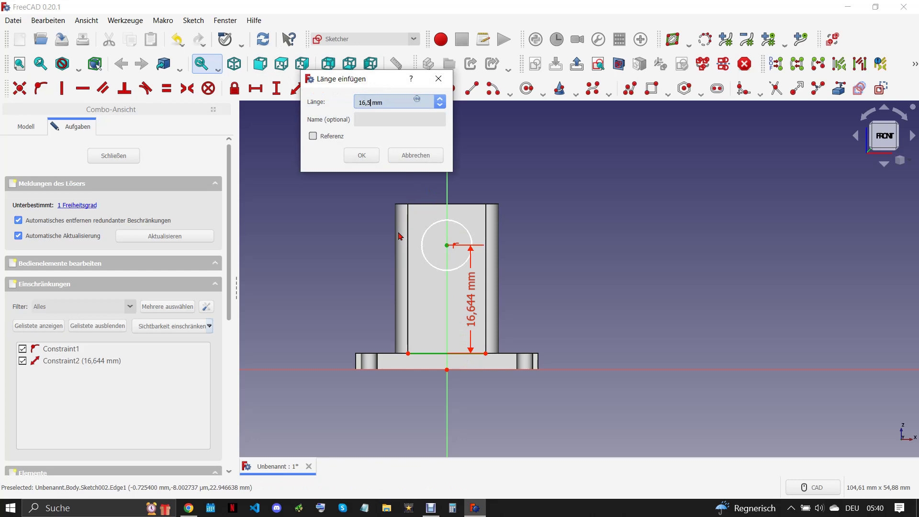
{"action": "key", "text": "Return"}
Step: After checking the PDF, give the circle a 9 mm diameter
{"action": "scroll", "coordinate": [423, 260], "scroll_direction": "up", "scroll_amount": 1}
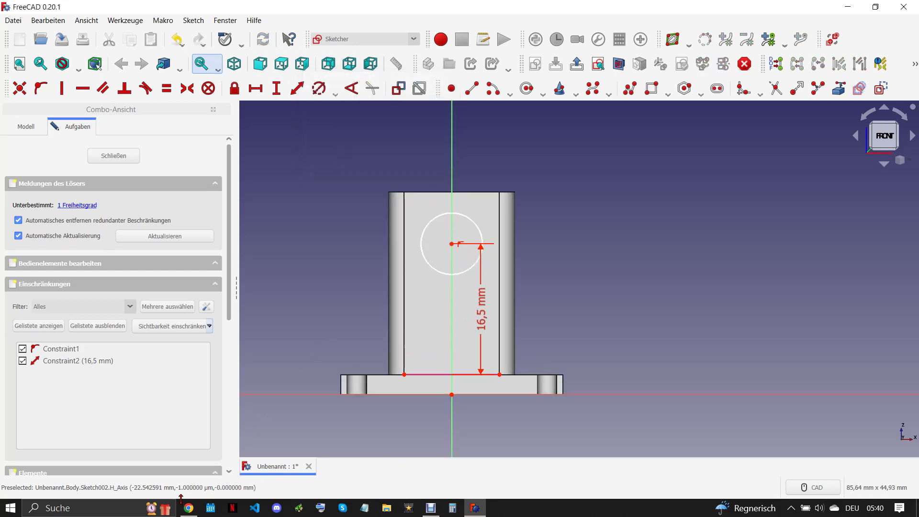
{"action": "left_click", "coordinate": [188, 508]}
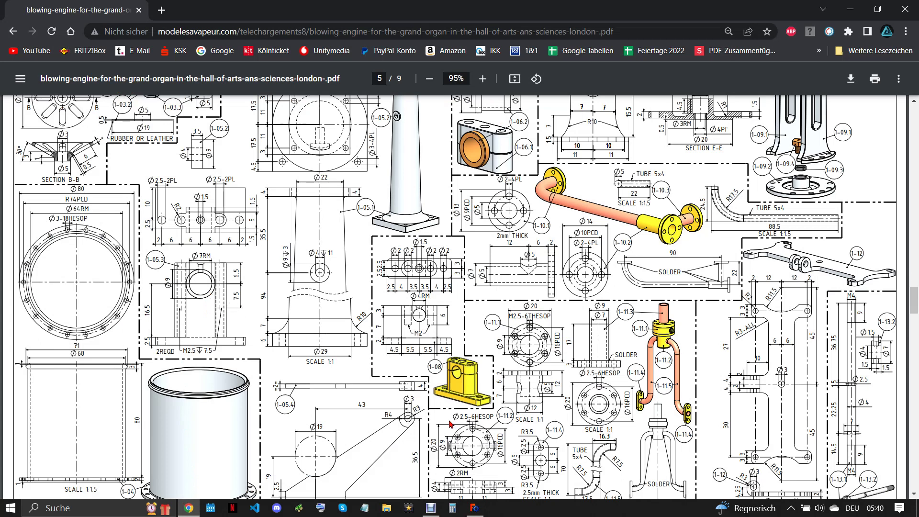
{"action": "left_click", "coordinate": [475, 508]}
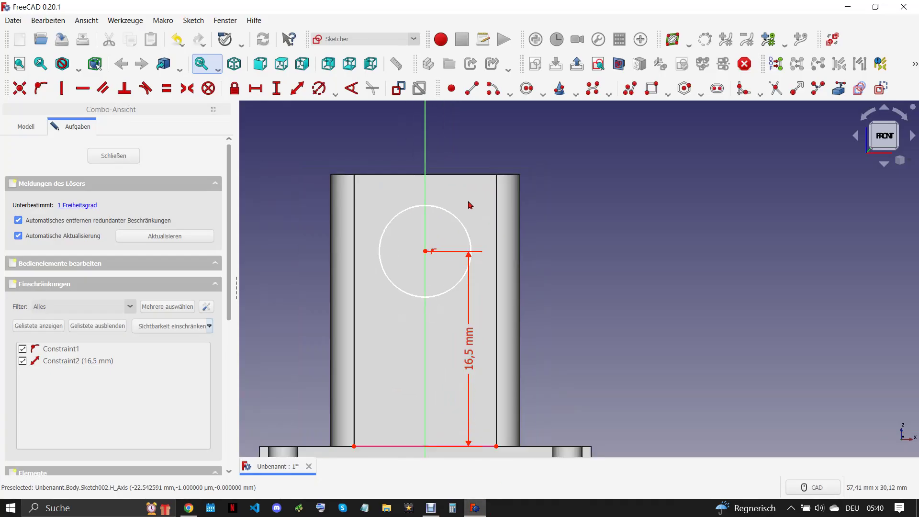
{"action": "scroll", "coordinate": [469, 205], "scroll_direction": "down", "scroll_amount": 2}
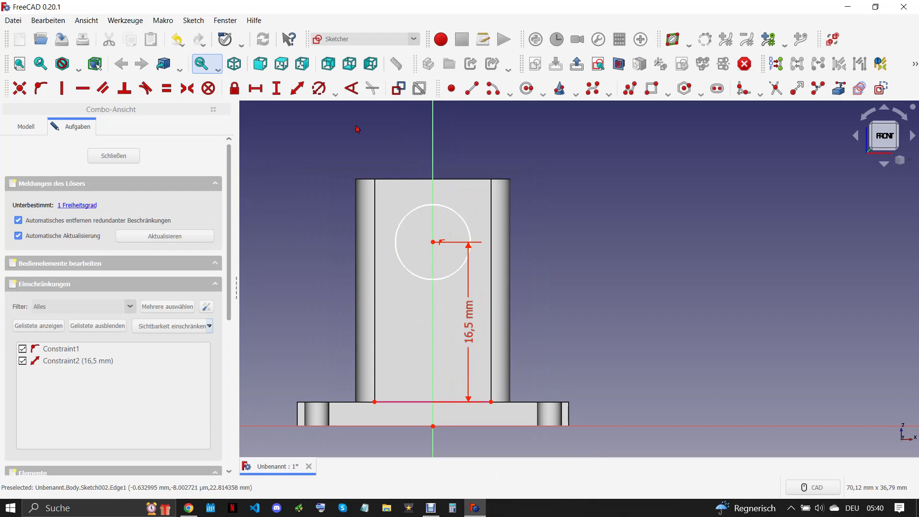
{"action": "left_click", "coordinate": [324, 95]}
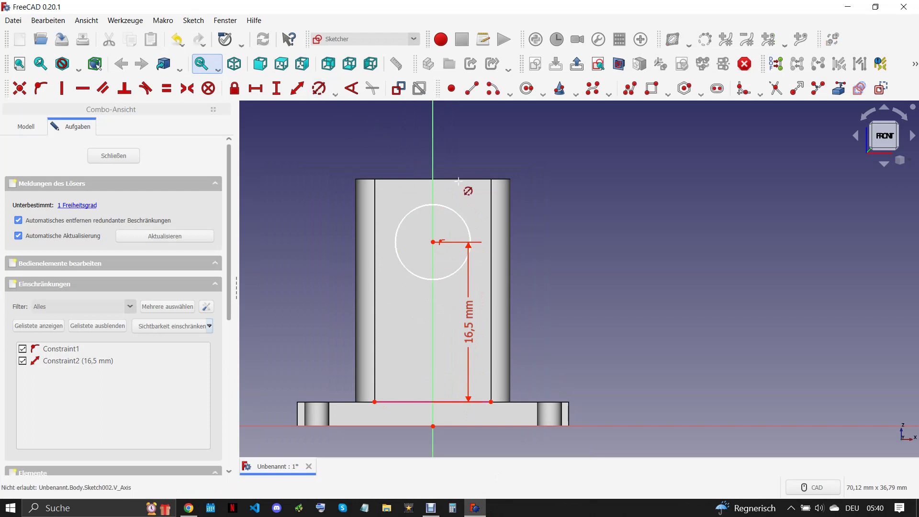
{"action": "left_click", "coordinate": [461, 218]}
{"action": "type", "text": "9"}
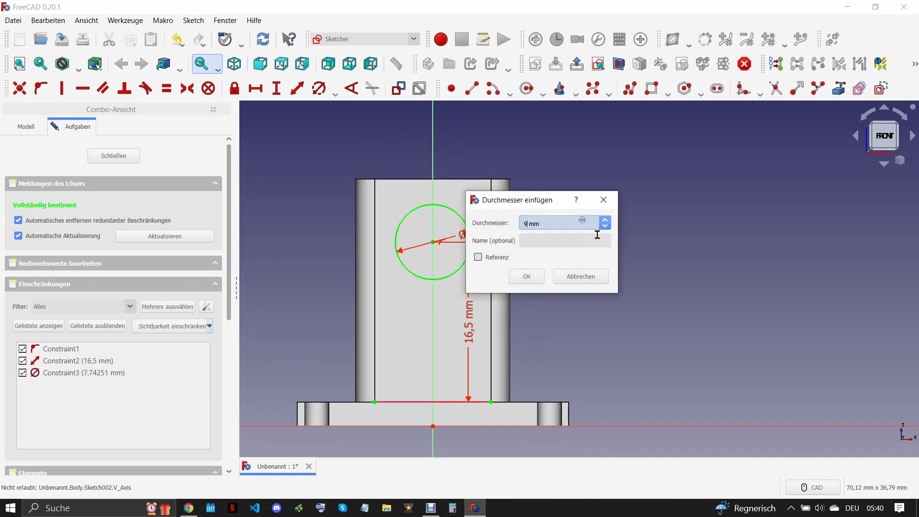
{"action": "key", "text": "Return"}
{"action": "left_click_drag", "start_coordinate": [499, 239], "coordinate": [542, 233]}
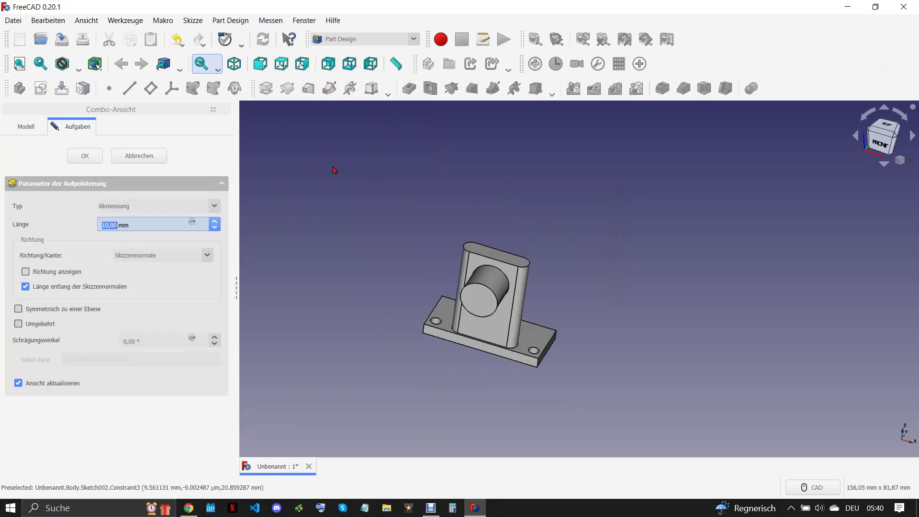
Step: Pad the circle 7 mm symmetrically to form the round boss
{"action": "type", "text": "7"}
{"action": "left_click", "coordinate": [30, 310]}
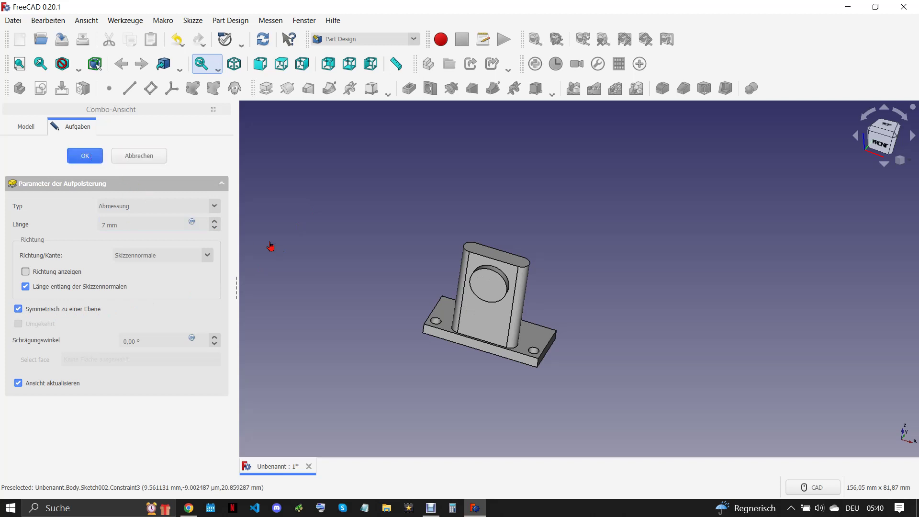
{"action": "key", "text": "Return"}
{"action": "scroll", "coordinate": [522, 298], "scroll_direction": "up", "scroll_amount": 3}
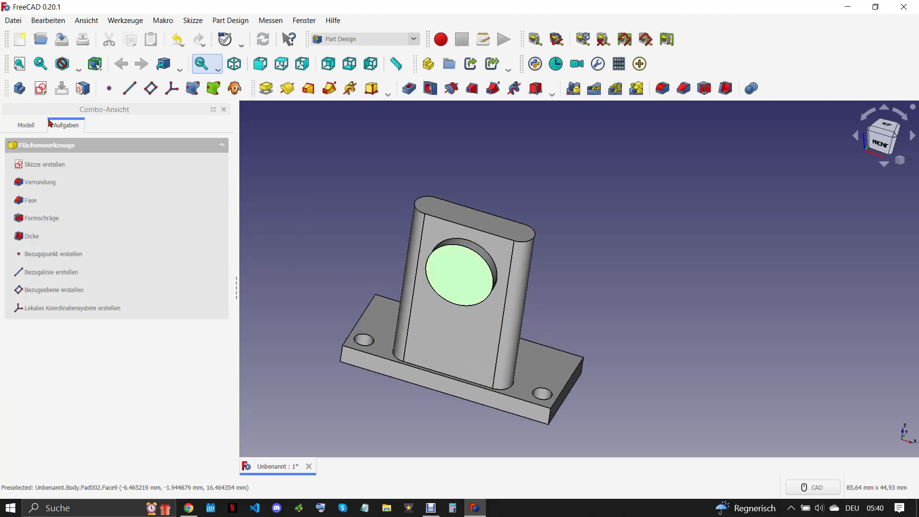
{"action": "left_click", "coordinate": [41, 88]}
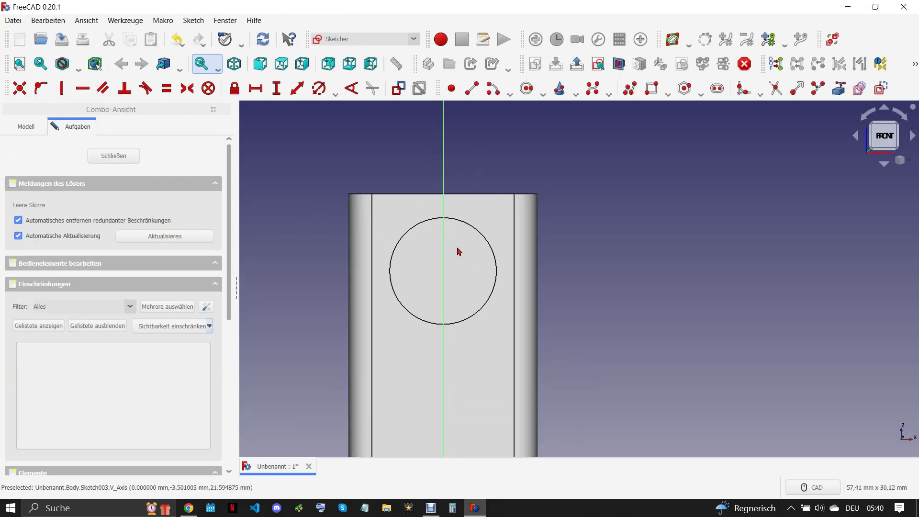
Step: Reference the boss's outer circle and draw a concentric inner circle at its centre
{"action": "scroll", "coordinate": [464, 258], "scroll_direction": "up", "scroll_amount": 4}
{"action": "scroll", "coordinate": [550, 244], "scroll_direction": "down", "scroll_amount": 2}
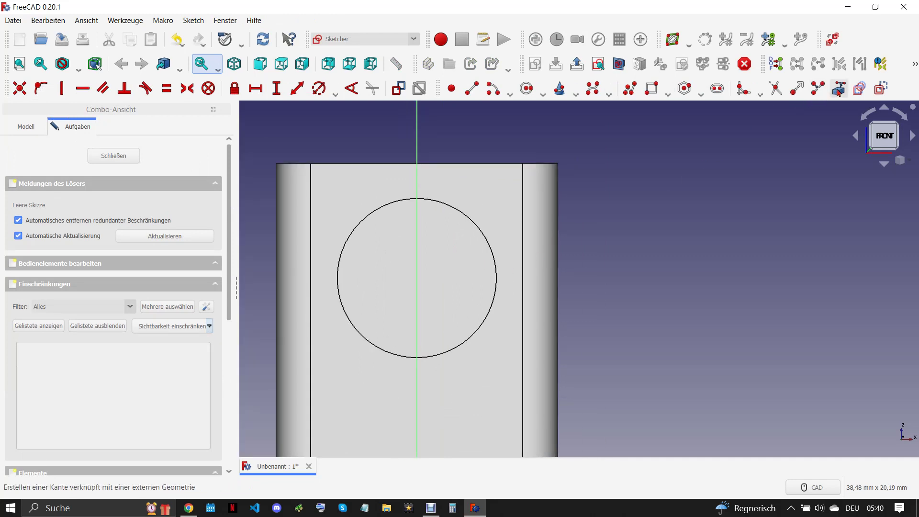
{"action": "left_click", "coordinate": [838, 90]}
{"action": "left_click", "coordinate": [484, 329]}
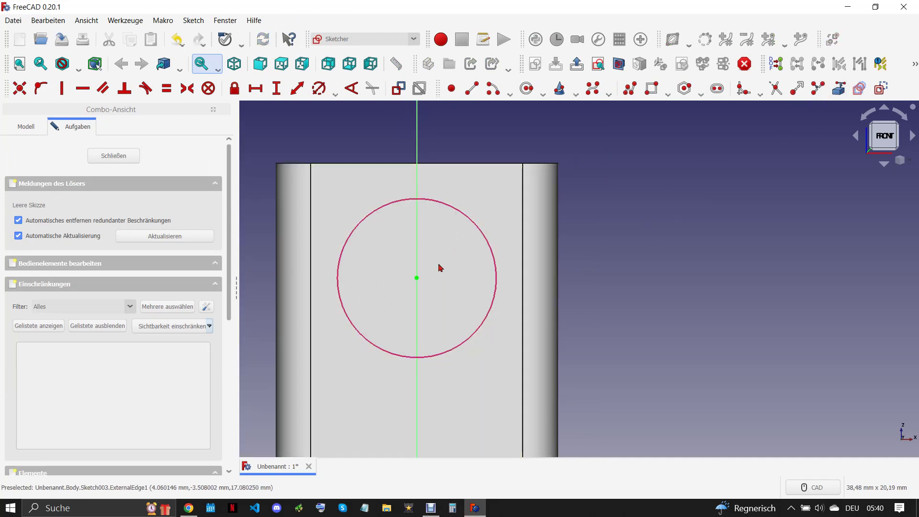
{"action": "left_click", "coordinate": [527, 88]}
{"action": "left_click", "coordinate": [416, 278]}
{"action": "left_click", "coordinate": [446, 266]}
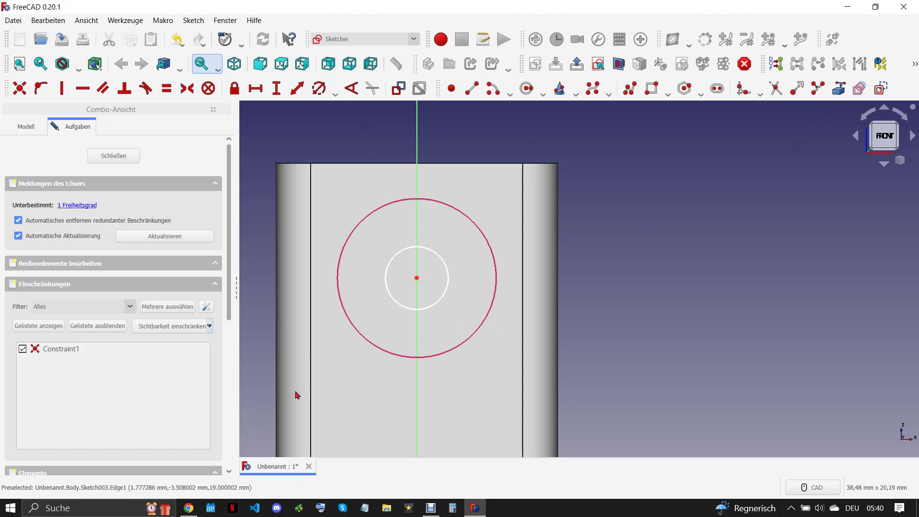
Step: Check the hole size on the drawing and dimension the inner circle to 7 mm diameter
{"action": "left_click", "coordinate": [191, 507]}
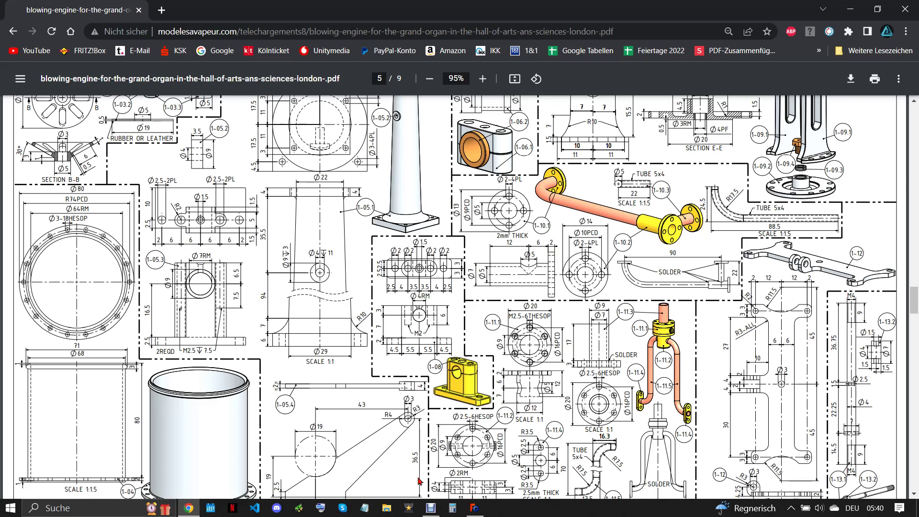
{"action": "left_click", "coordinate": [474, 508]}
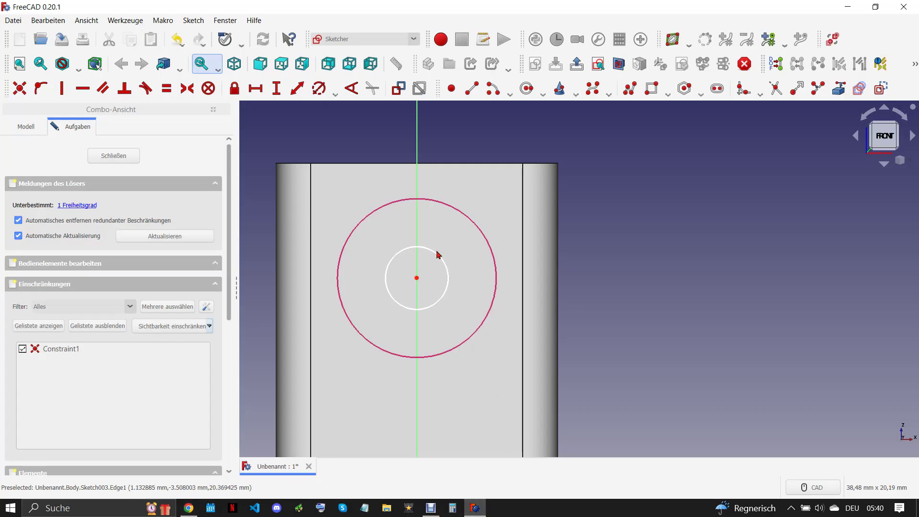
{"action": "left_click", "coordinate": [438, 255]}
{"action": "left_click", "coordinate": [319, 88]}
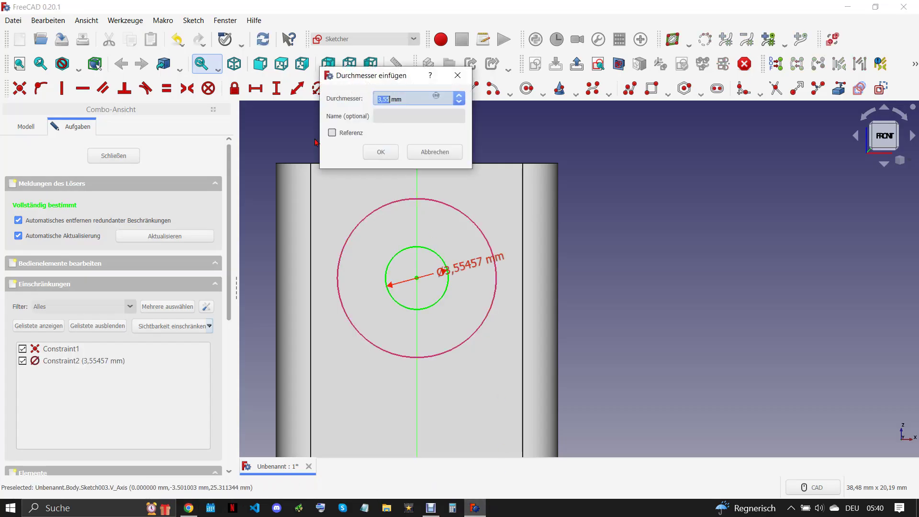
{"action": "type", "text": "7"}
{"action": "key", "text": "Return"}
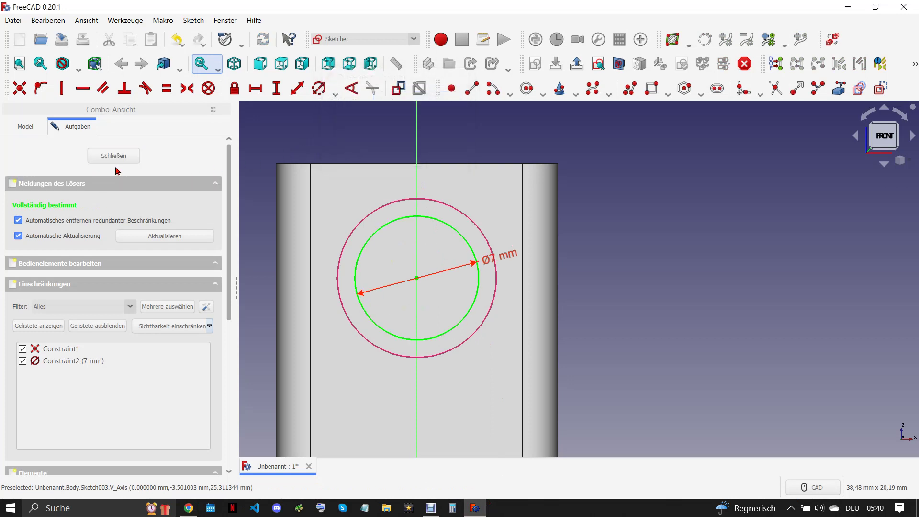
Step: Close the sketch and pocket the 7 mm hole through all of the boss
{"action": "left_click", "coordinate": [113, 156]}
{"action": "left_click", "coordinate": [409, 88]}
{"action": "left_click", "coordinate": [181, 204]}
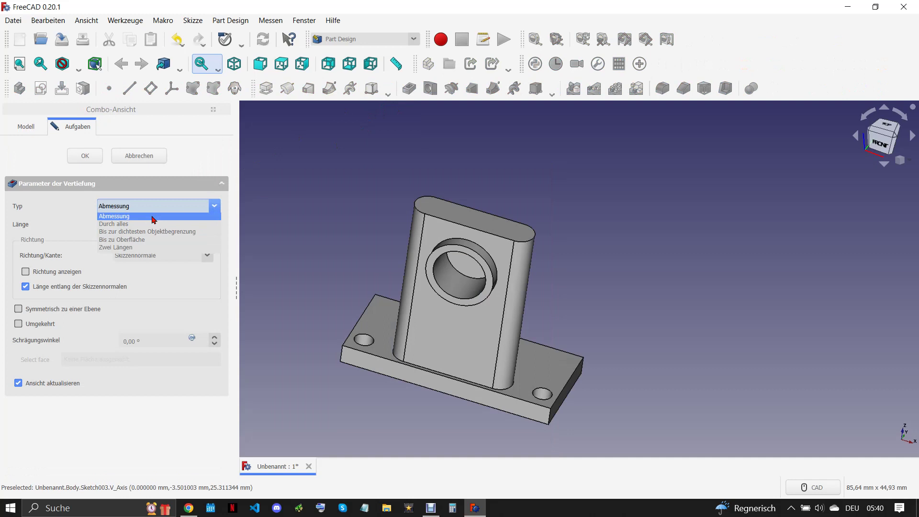
{"action": "left_click", "coordinate": [144, 216]}
{"action": "left_click", "coordinate": [90, 154]}
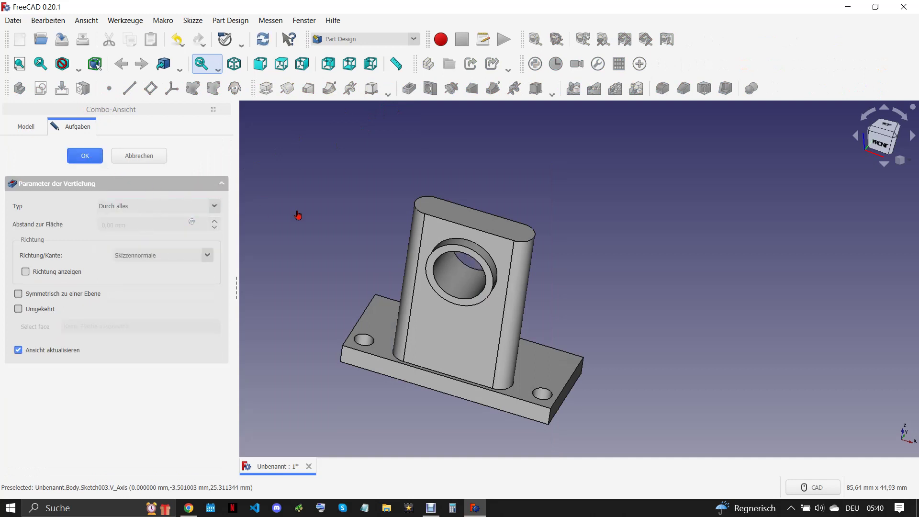
Step: Check the drawing, then start a new sketch on the upright's top face
{"action": "left_click", "coordinate": [188, 506]}
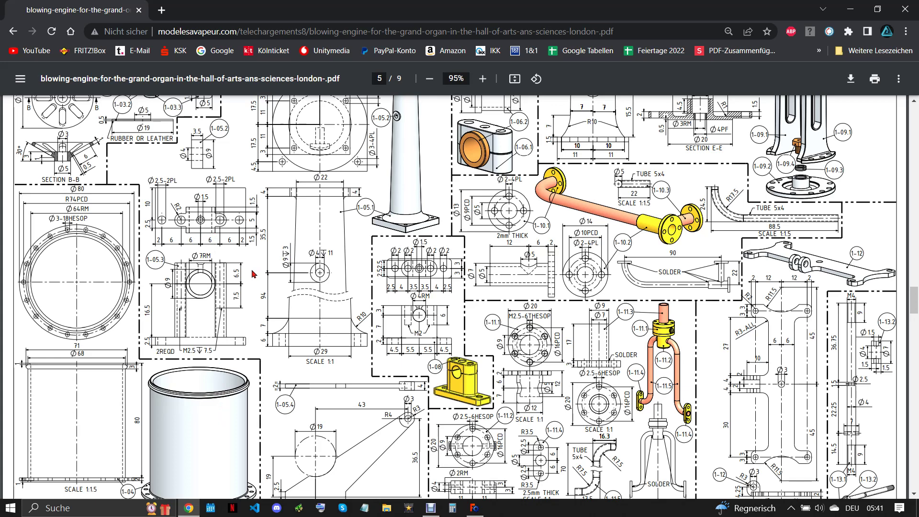
{"action": "left_click", "coordinate": [473, 507]}
{"action": "scroll", "coordinate": [505, 389], "scroll_direction": "up", "scroll_amount": 3}
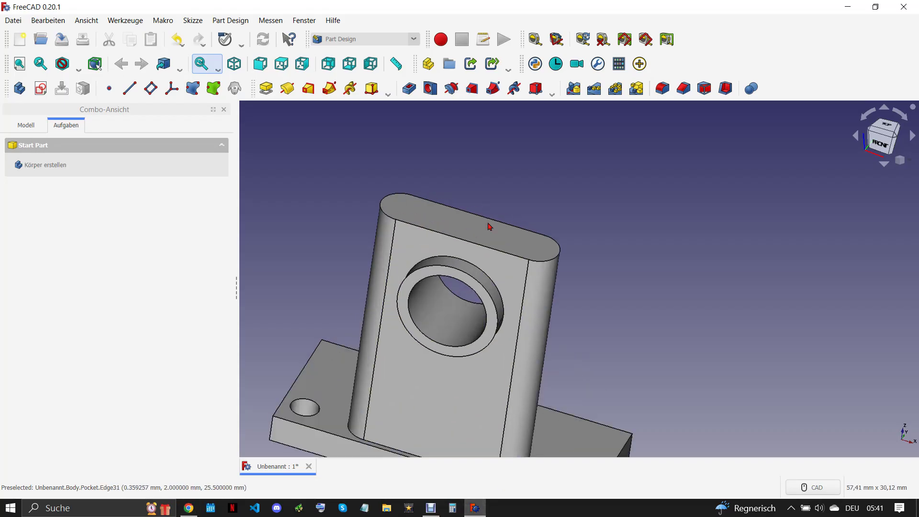
{"action": "left_click", "coordinate": [488, 223]}
{"action": "left_click", "coordinate": [40, 88]}
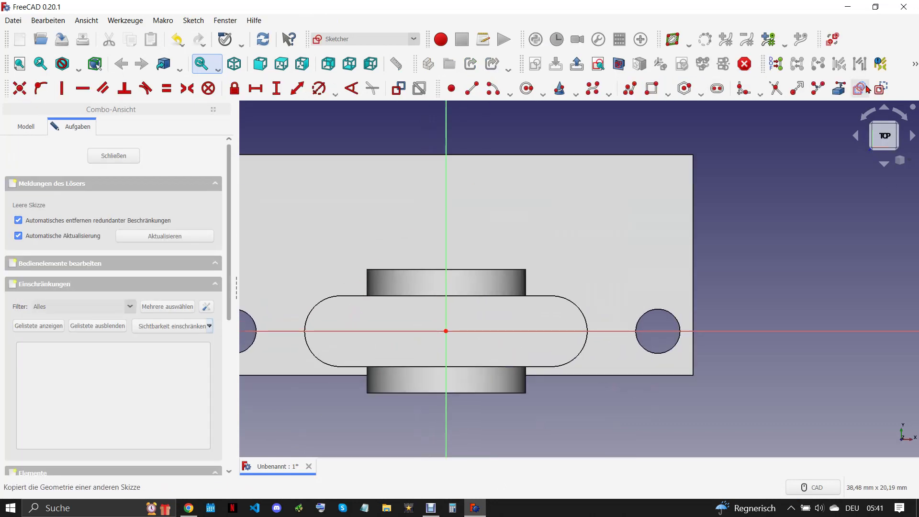
Step: Add the slot's left and right end arcs as external geometry
{"action": "left_click", "coordinate": [839, 88]}
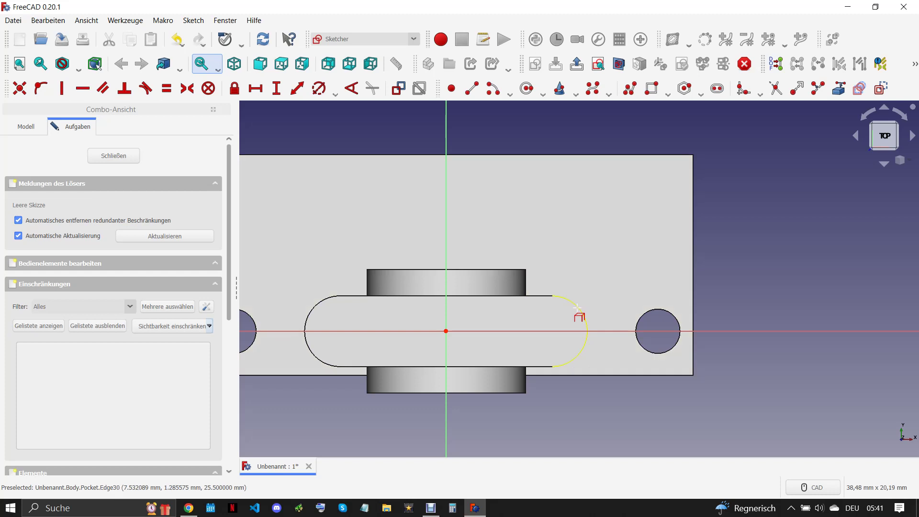
{"action": "left_click", "coordinate": [563, 316]}
{"action": "left_click", "coordinate": [318, 307]}
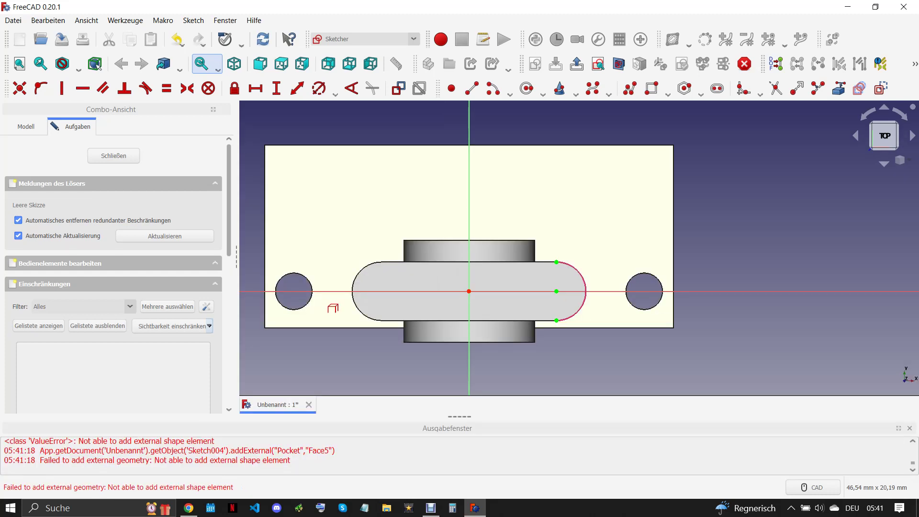
{"action": "left_click", "coordinate": [528, 303]}
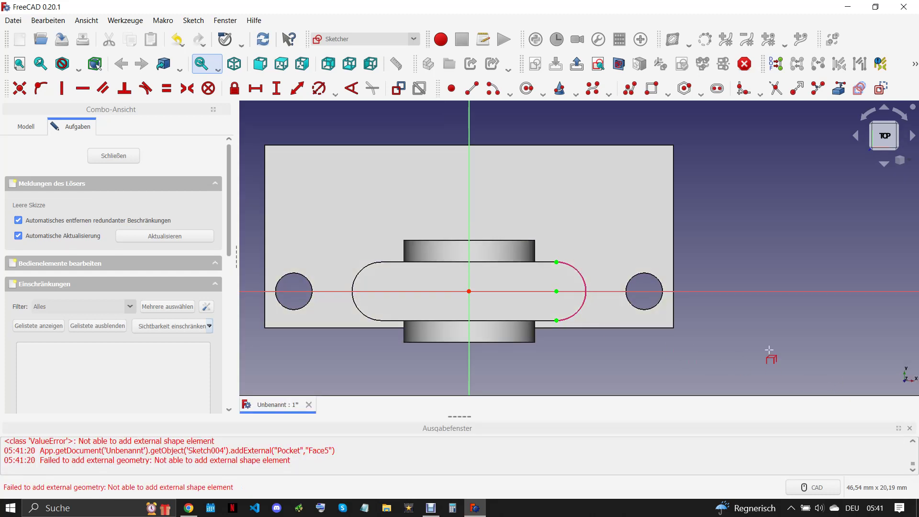
{"action": "left_click", "coordinate": [358, 274]}
{"action": "left_click", "coordinate": [911, 428]}
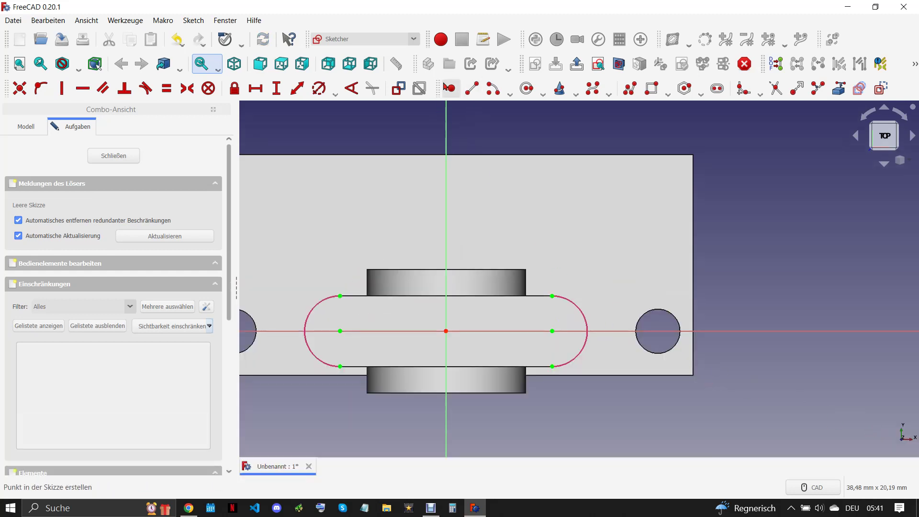
Step: Draw two equal circles at the slot arc centres with 2.5 mm diameter
{"action": "left_click", "coordinate": [529, 89]}
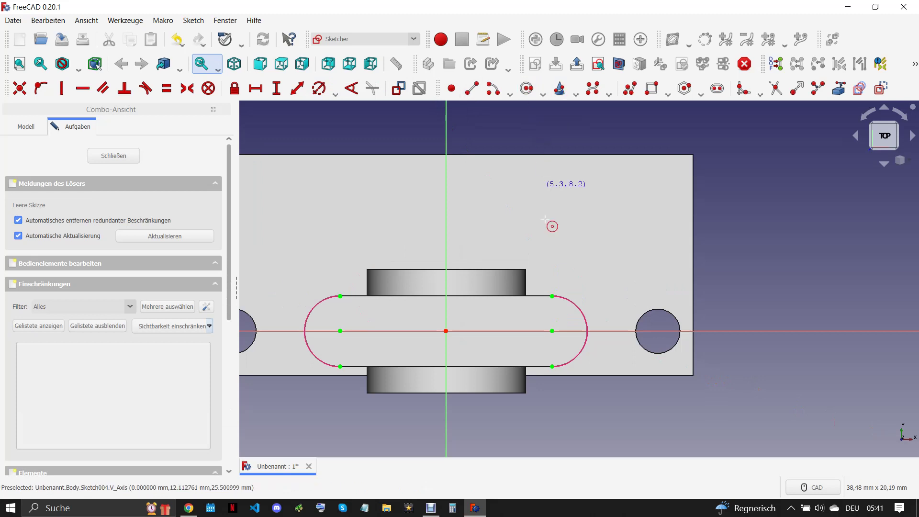
{"action": "left_click", "coordinate": [560, 315]}
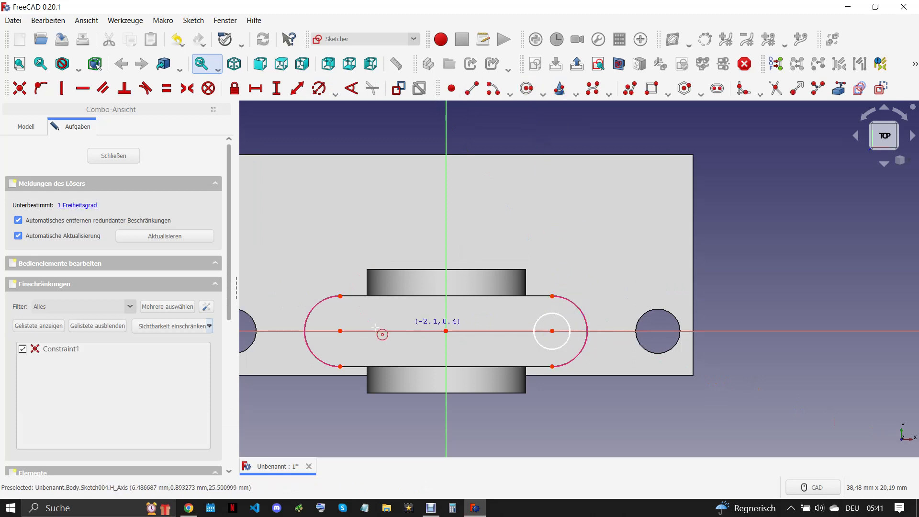
{"action": "left_click", "coordinate": [340, 331]}
{"action": "left_click", "coordinate": [354, 316]}
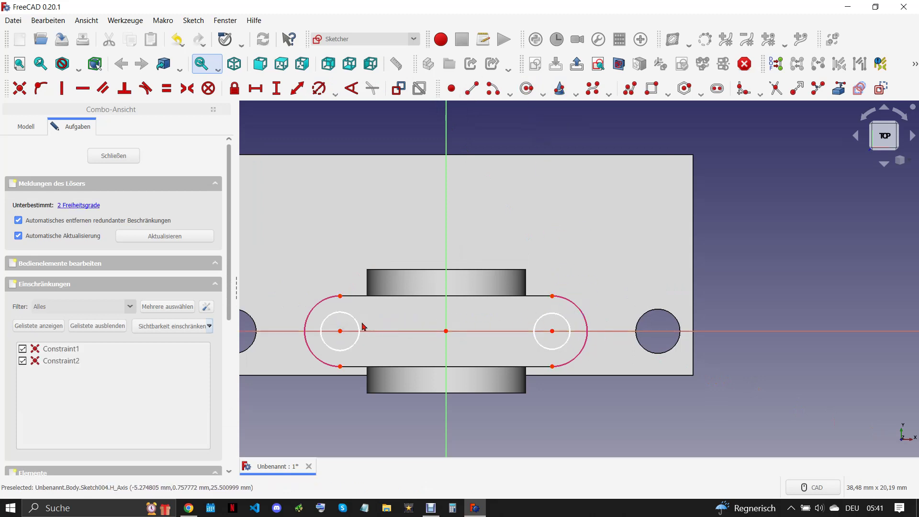
{"action": "left_click", "coordinate": [549, 318]}
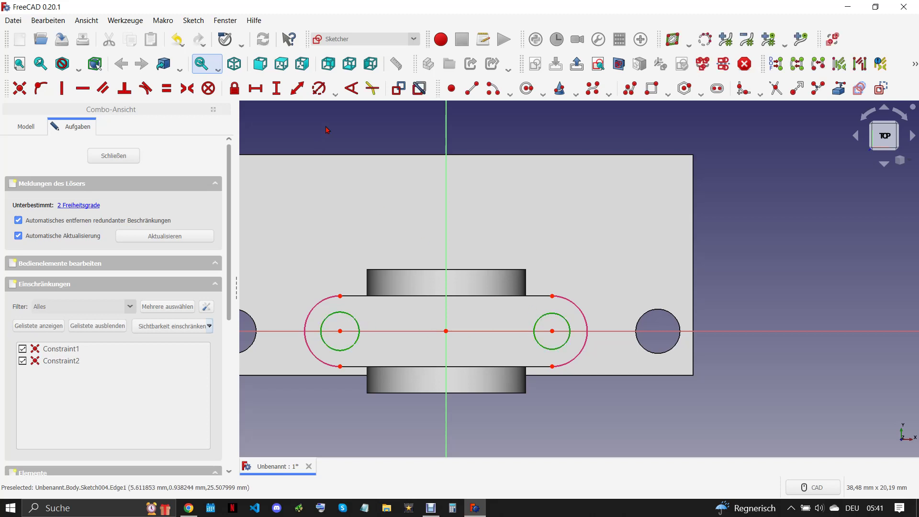
{"action": "left_click", "coordinate": [319, 89]}
{"action": "type", "text": "2,5"}
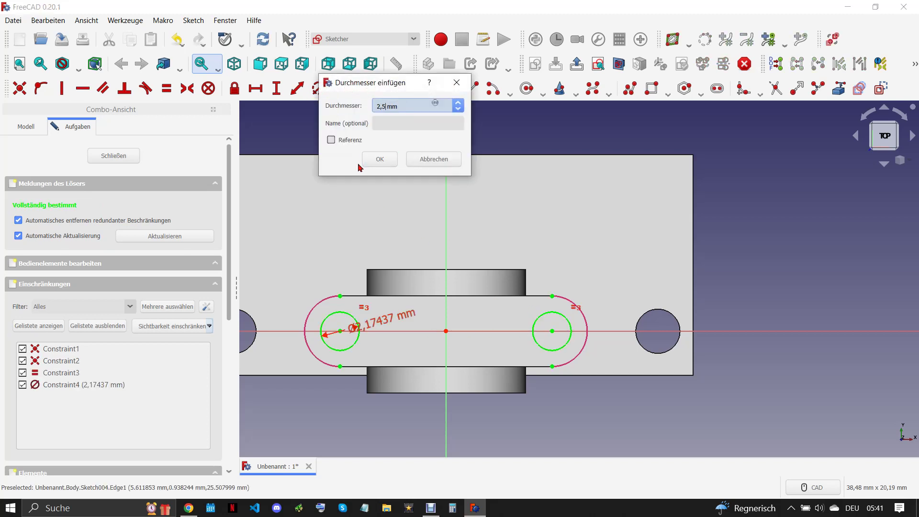
{"action": "key", "text": "Return"}
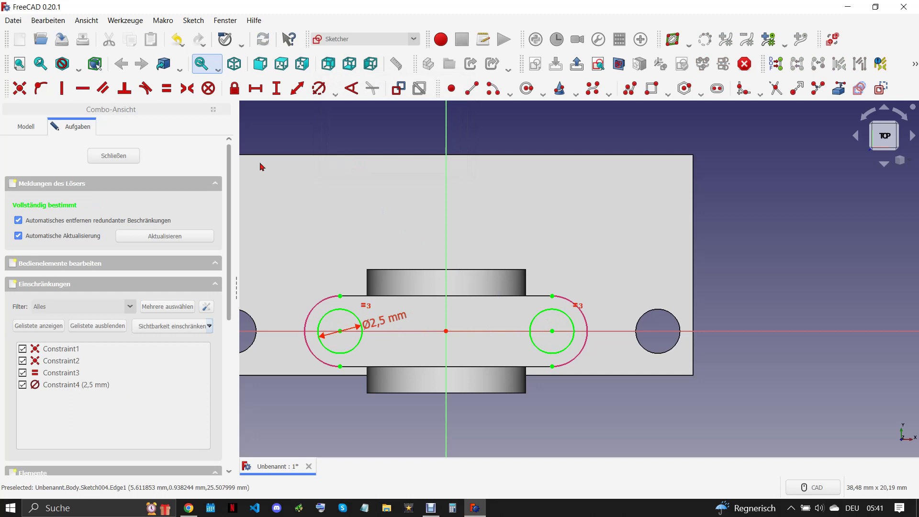
Step: Pocket both circles down to the base plate's top face (Up to face)
{"action": "left_click", "coordinate": [117, 157]}
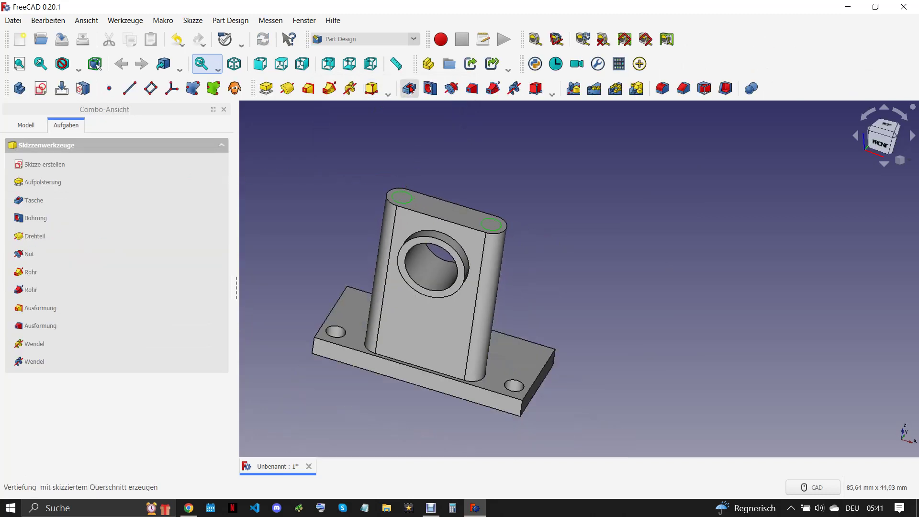
{"action": "left_click", "coordinate": [165, 208]}
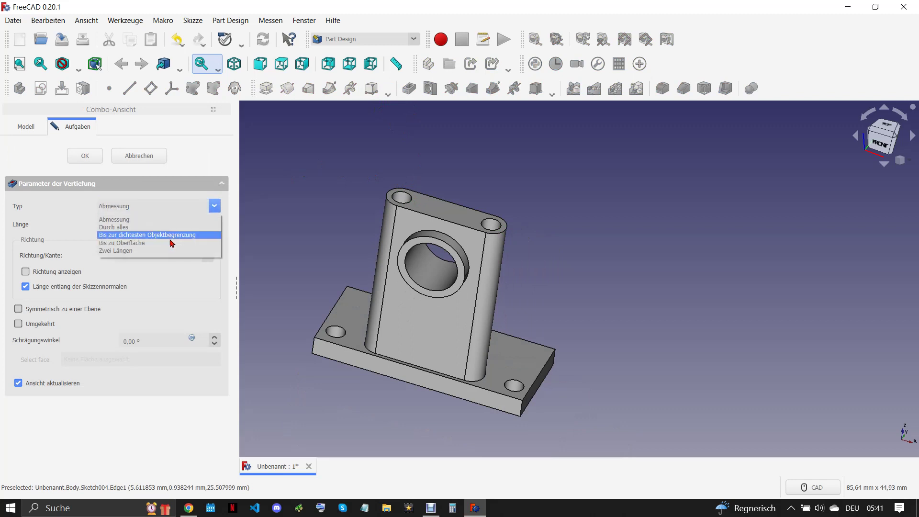
{"action": "left_click", "coordinate": [150, 245]}
{"action": "left_click", "coordinate": [402, 373]}
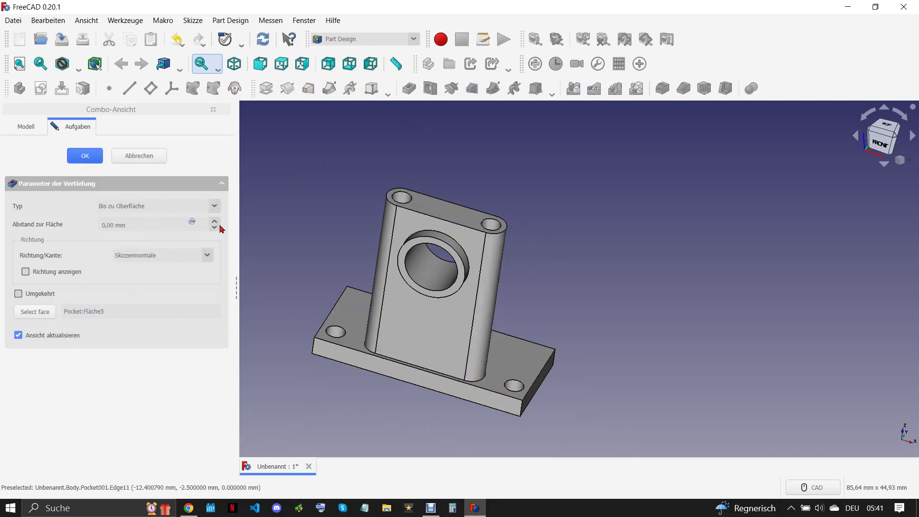
{"action": "key", "text": "Return"}
{"action": "scroll", "coordinate": [426, 205], "scroll_direction": "up", "scroll_amount": 3}
{"action": "left_click", "coordinate": [427, 206]}
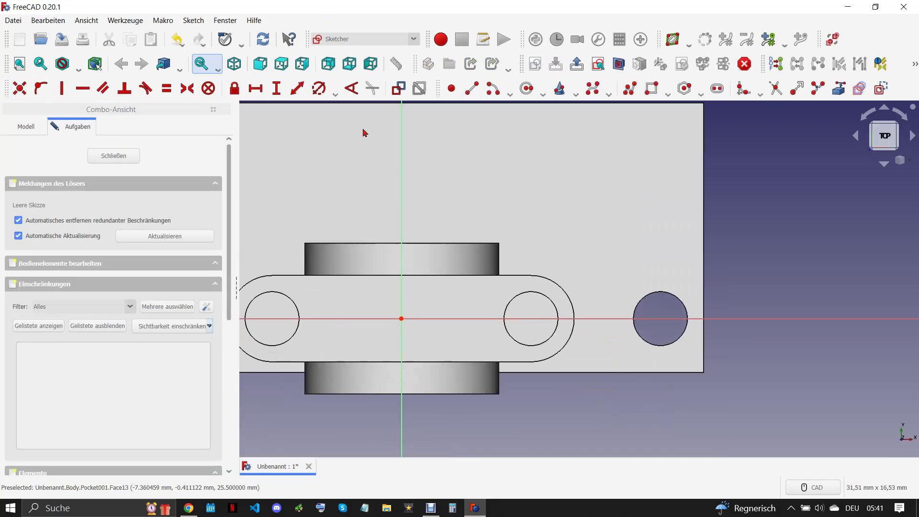
Step: Sketch a 1.5 mm diameter circle centred on the top face's origin
{"action": "left_click", "coordinate": [527, 88]}
{"action": "left_click", "coordinate": [402, 319]}
{"action": "left_click", "coordinate": [416, 306]}
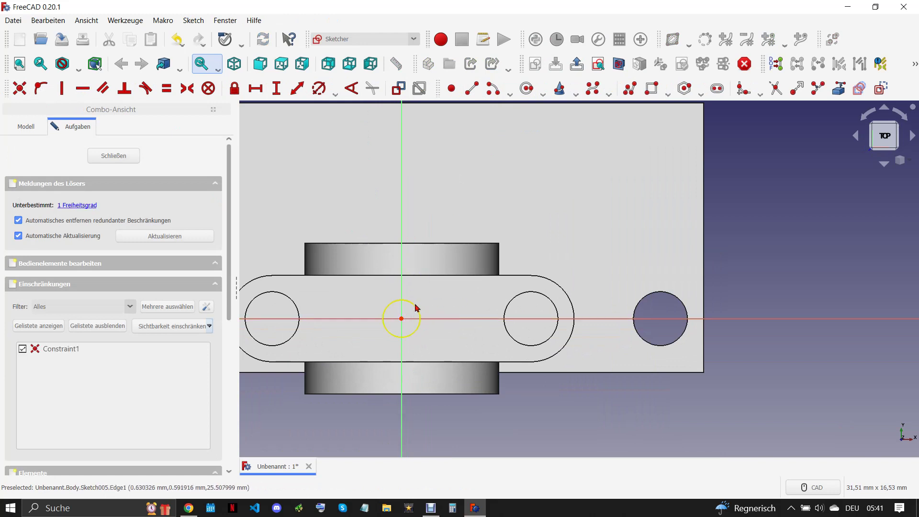
{"action": "left_click", "coordinate": [319, 88]}
{"action": "type", "text": "1,5"}
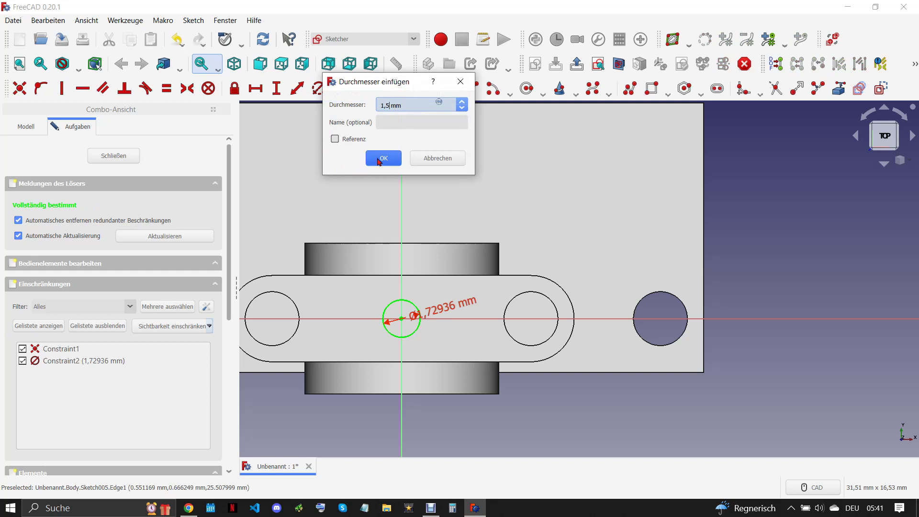
{"action": "left_click", "coordinate": [382, 158]}
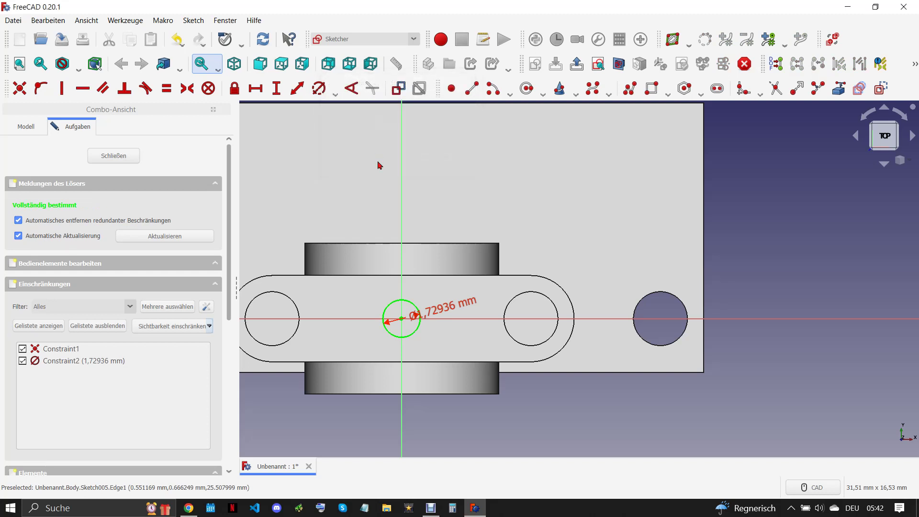
{"action": "left_click", "coordinate": [131, 160]}
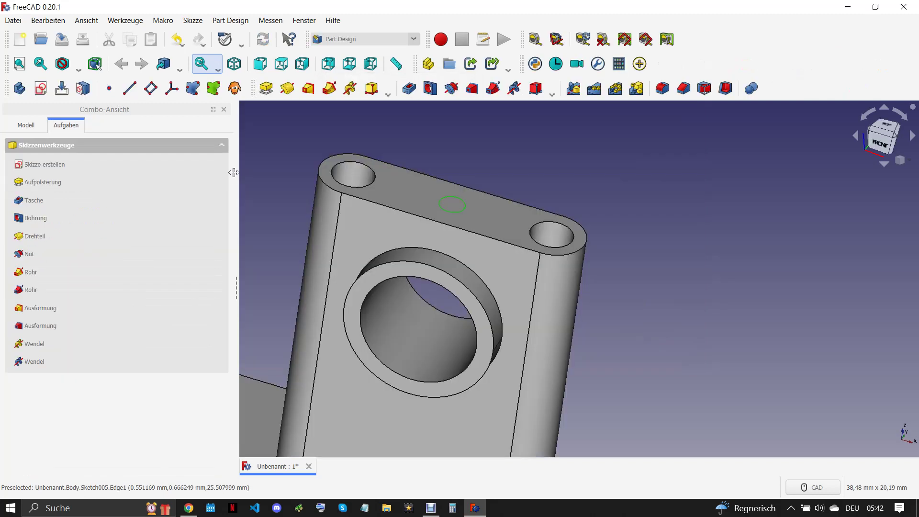
Step: Pocket the 1.5 mm circle 5 mm deep into the upright's top
{"action": "mouse_move", "coordinate": [414, 285]}
{"action": "middle_mouse_down"}
{"action": "mouse_move", "coordinate": [513, 222]}
{"action": "mouse_move", "coordinate": [481, 167]}
{"action": "middle_mouse_up"}
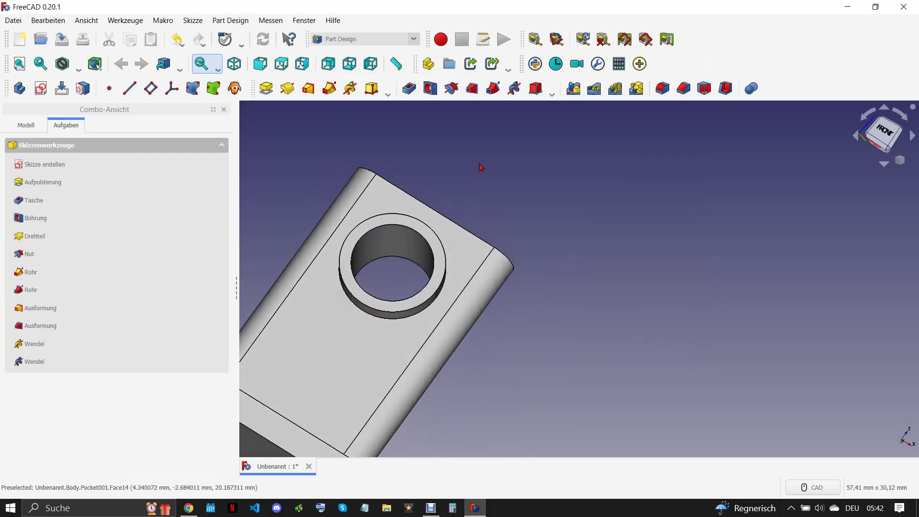
{"action": "left_click", "coordinate": [409, 88]}
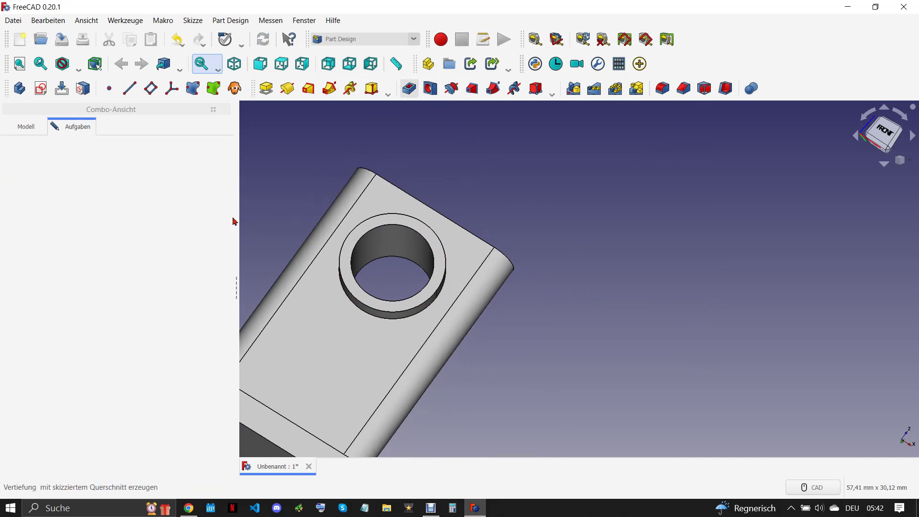
{"action": "left_click", "coordinate": [84, 156]}
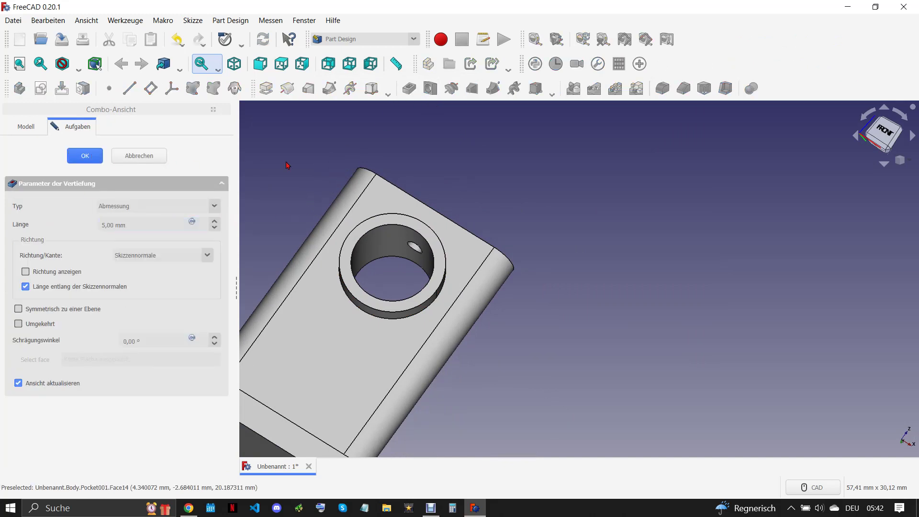
{"action": "middle_click_drag", "start_coordinate": [444, 255], "coordinate": [446, 192]}
{"action": "scroll", "coordinate": [446, 187], "scroll_direction": "up", "scroll_amount": 3}
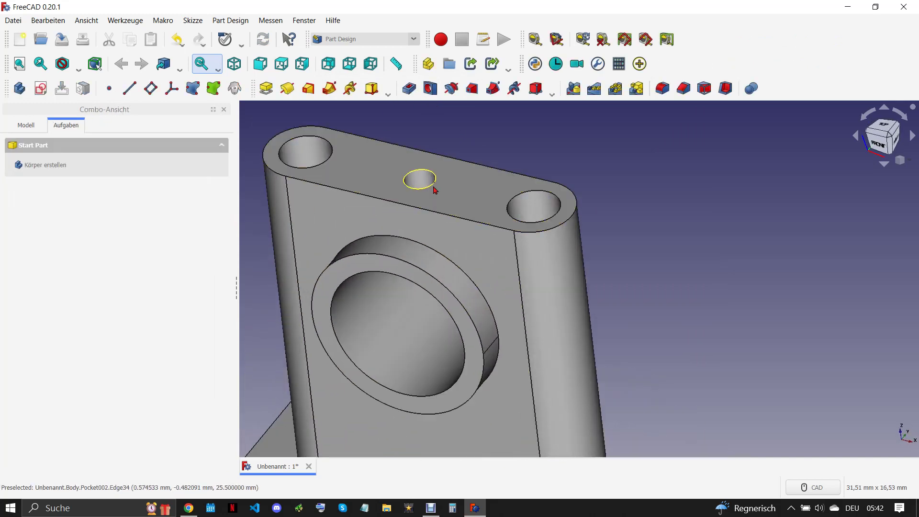
Step: Chamfer the top rim edge of the small centre hole
{"action": "left_click", "coordinate": [435, 180]}
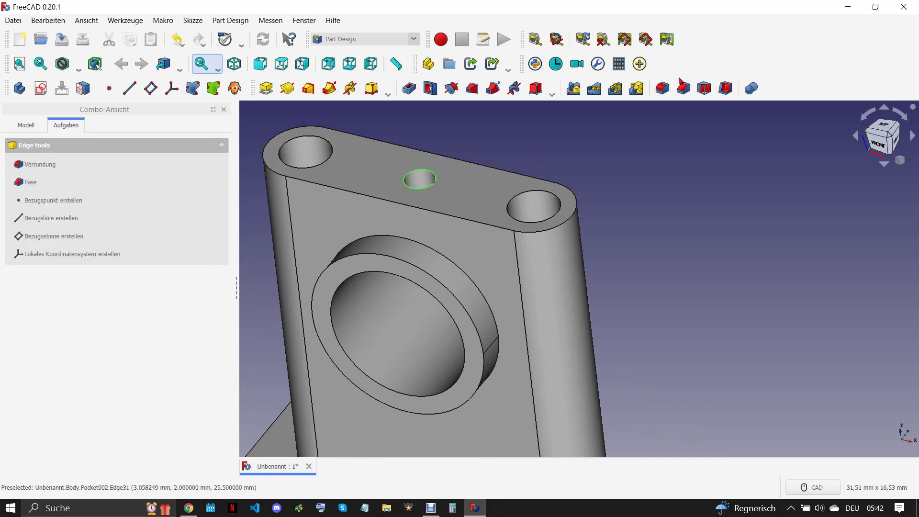
{"action": "scroll", "coordinate": [682, 139], "scroll_direction": "down", "scroll_amount": 2}
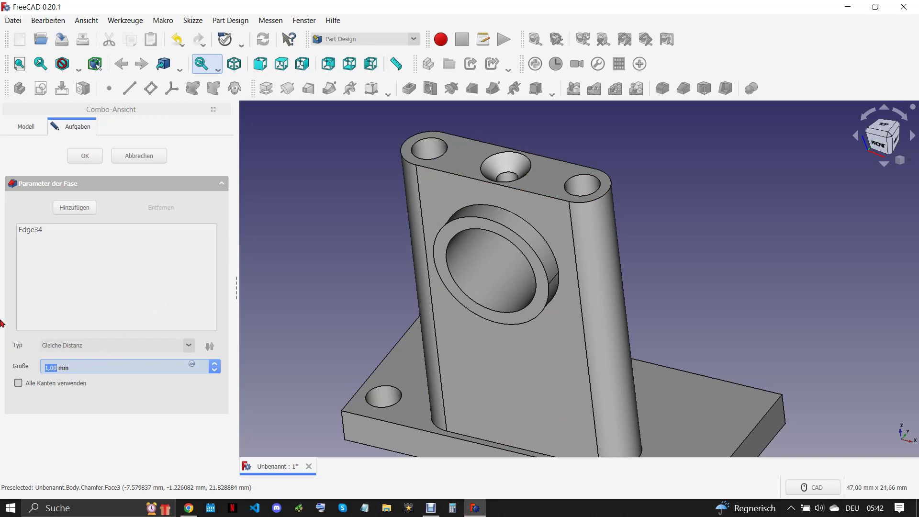
{"action": "left_click", "coordinate": [85, 156]}
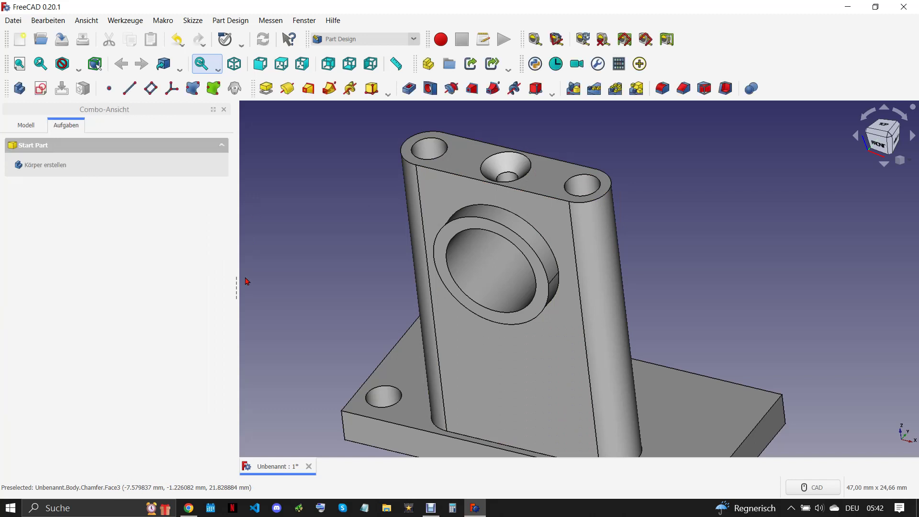
Step: After checking the drawing, reduce the Chamfer's Size property to under 1 mm
{"action": "left_click", "coordinate": [192, 510]}
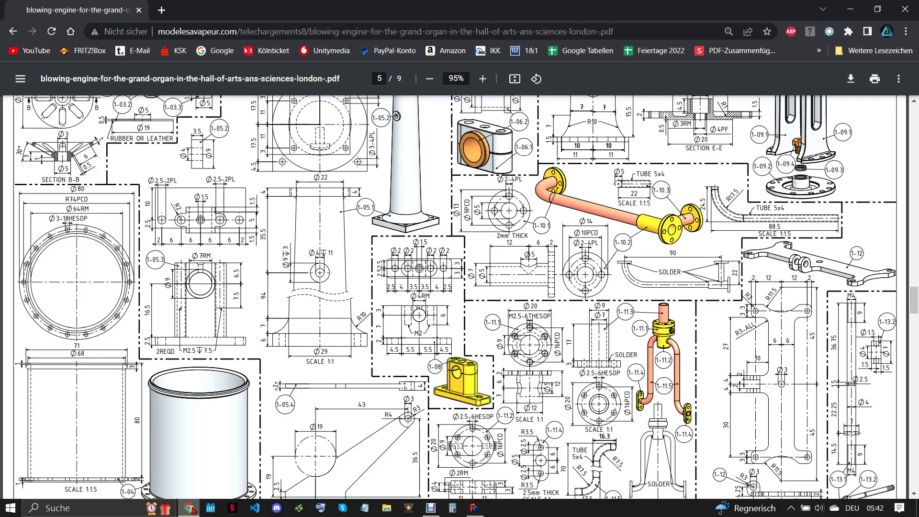
{"action": "left_click", "coordinate": [475, 508]}
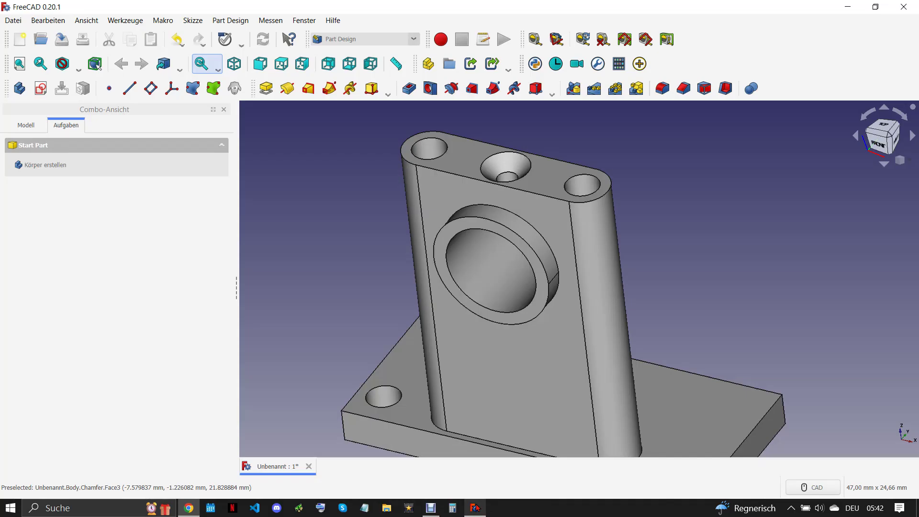
{"action": "left_click", "coordinate": [29, 126]}
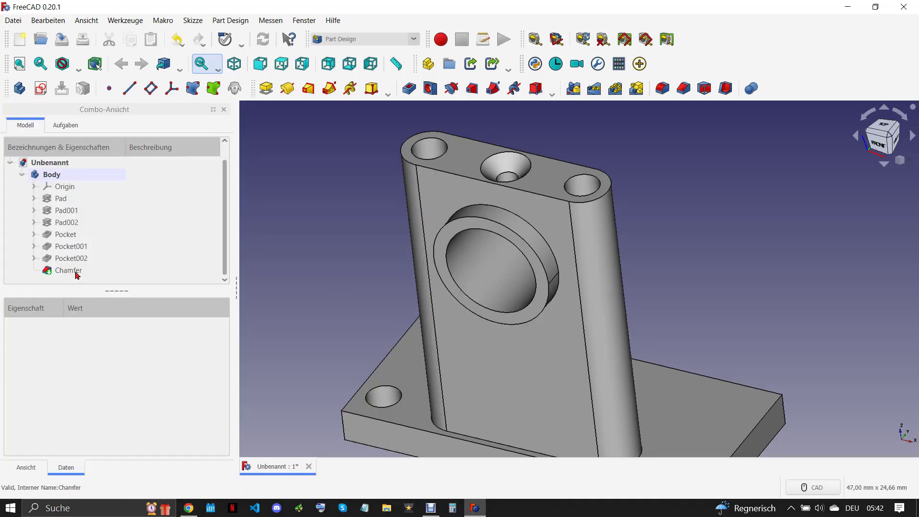
{"action": "left_click", "coordinate": [76, 271]}
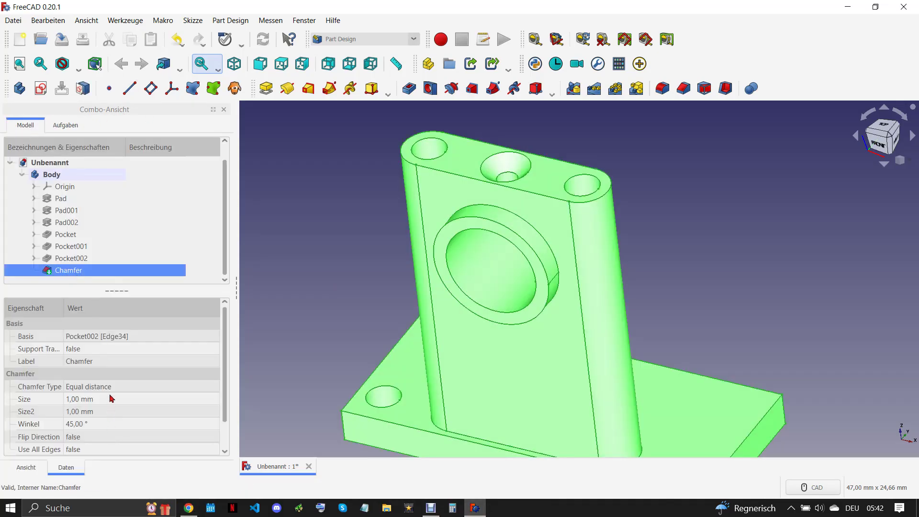
{"action": "left_click", "coordinate": [111, 398]}
{"action": "type", "text": "0"}
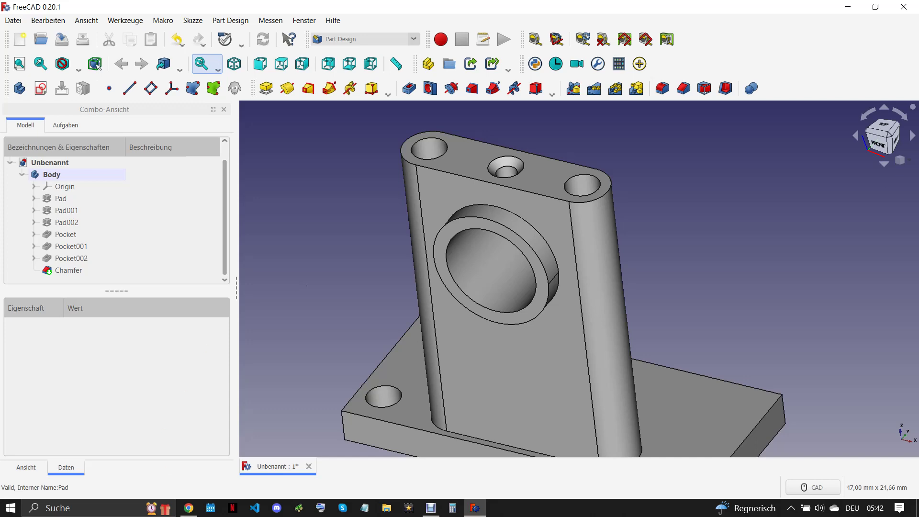
{"action": "left_click", "coordinate": [188, 508]}
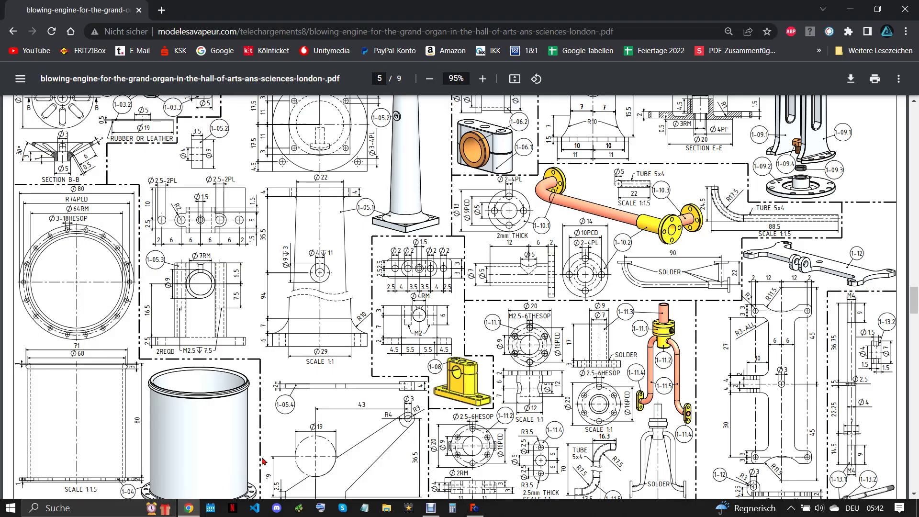
Step: Select the 1-05.3 callout label on the PDF sheet, browse the sheet, and return to FreeCAD
{"action": "left_click_drag", "start_coordinate": [147, 260], "coordinate": [164, 261]}
{"action": "right_click", "coordinate": [156, 255]}
{"action": "left_click", "coordinate": [211, 267]}
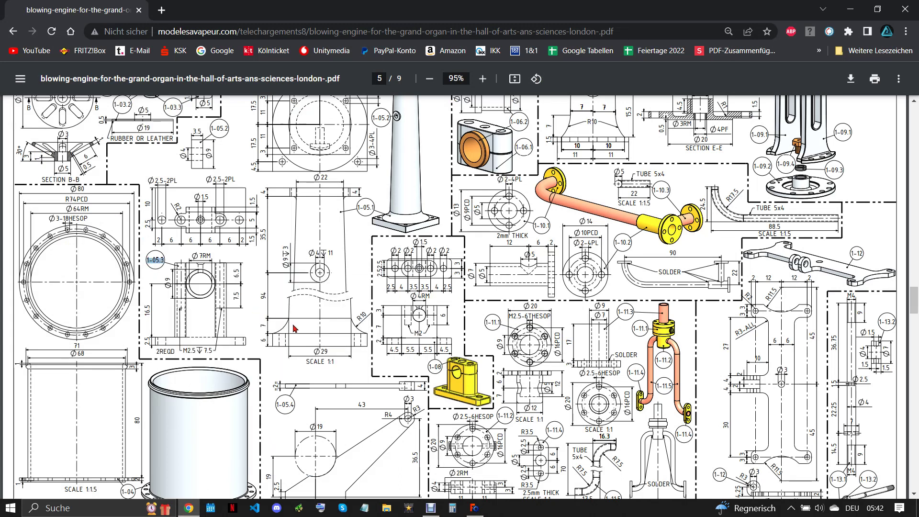
{"action": "scroll", "coordinate": [291, 328], "scroll_direction": "down", "scroll_amount": 1}
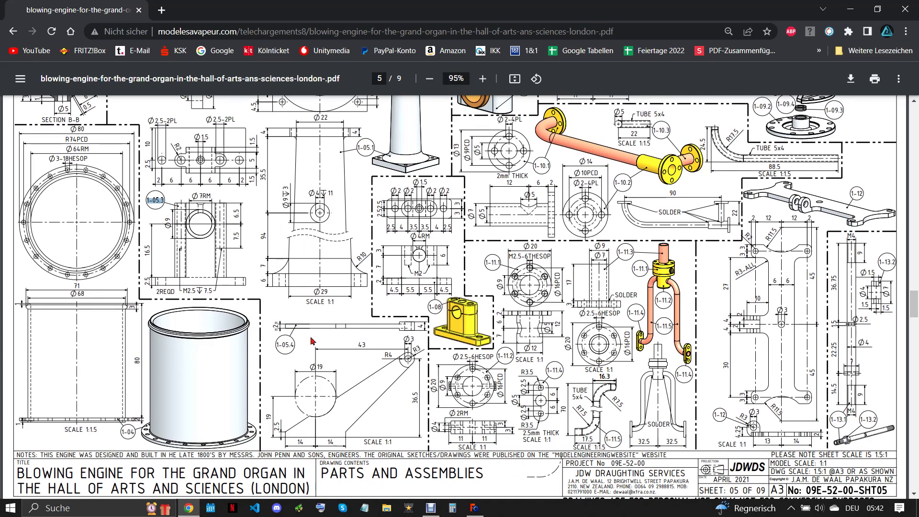
{"action": "scroll", "coordinate": [311, 341], "scroll_direction": "up", "scroll_amount": 4}
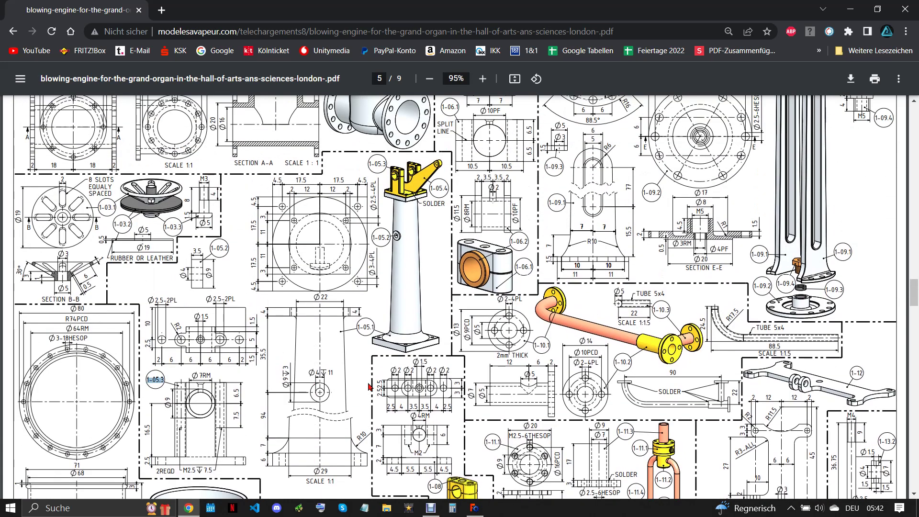
{"action": "left_click", "coordinate": [474, 507]}
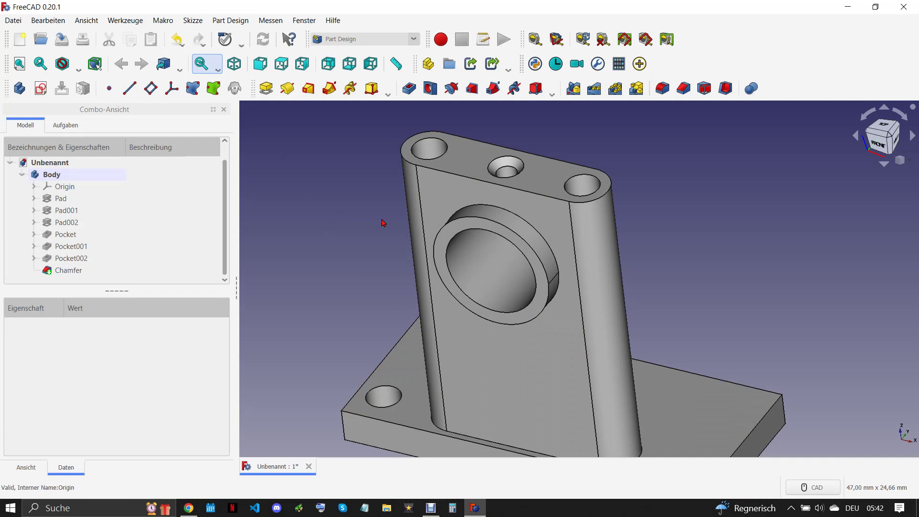
Step: Create a datum plane on the upright's top face with attachment deactivated
{"action": "scroll", "coordinate": [383, 223], "scroll_direction": "down", "scroll_amount": 2}
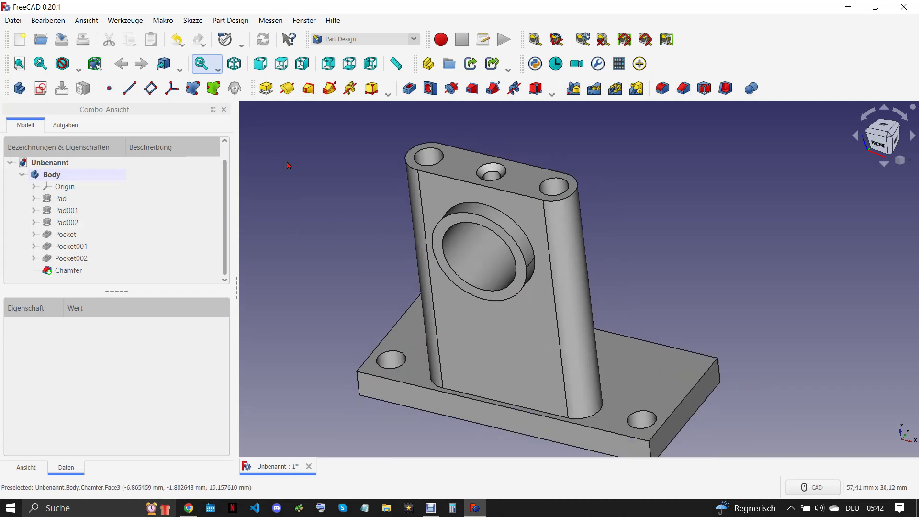
{"action": "left_click", "coordinate": [525, 183]}
{"action": "left_click", "coordinate": [152, 88]}
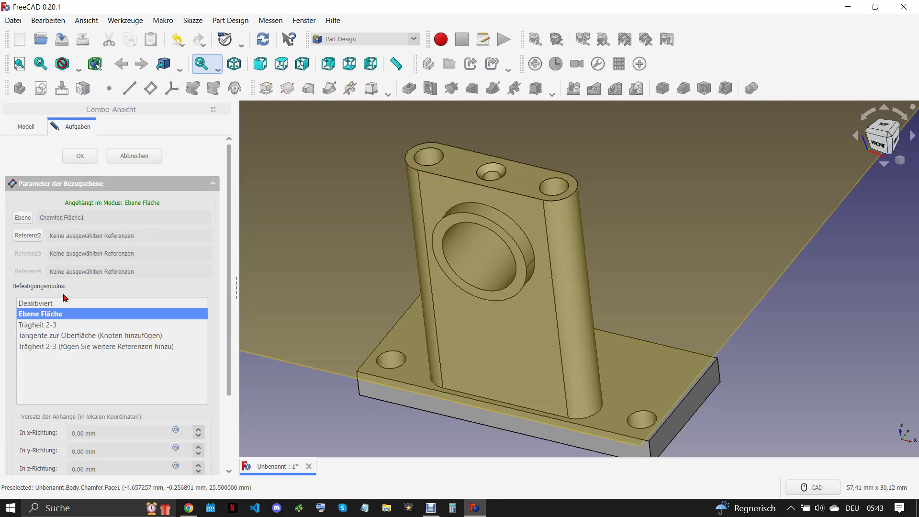
{"action": "left_click", "coordinate": [52, 305]}
{"action": "left_click", "coordinate": [74, 157]}
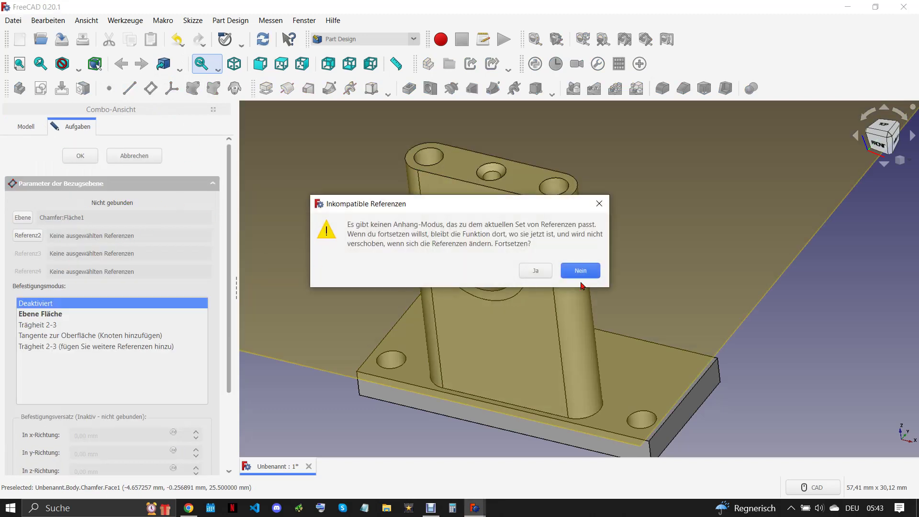
{"action": "left_click", "coordinate": [532, 270]}
Step: Edit the DatumPlane's Placement z position, entering 25,50-6,5
{"action": "scroll", "coordinate": [520, 277], "scroll_direction": "down", "scroll_amount": 4}
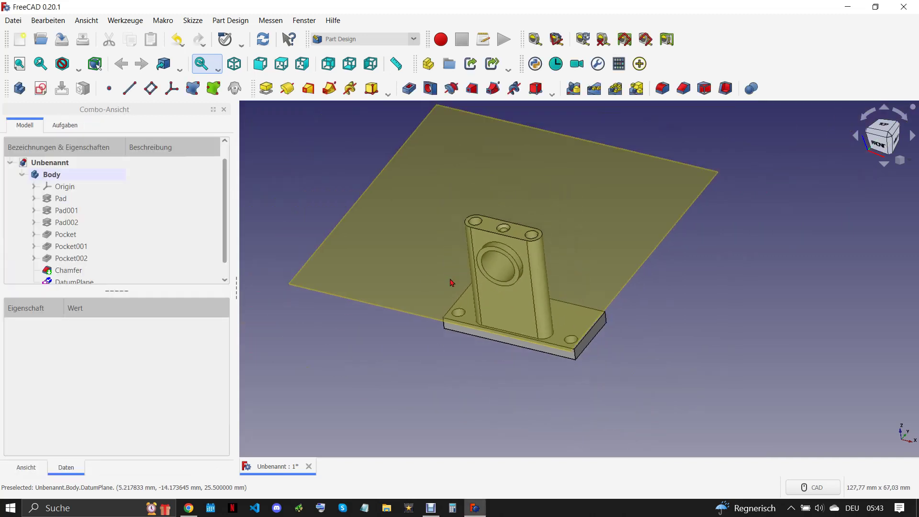
{"action": "left_click", "coordinate": [110, 282]}
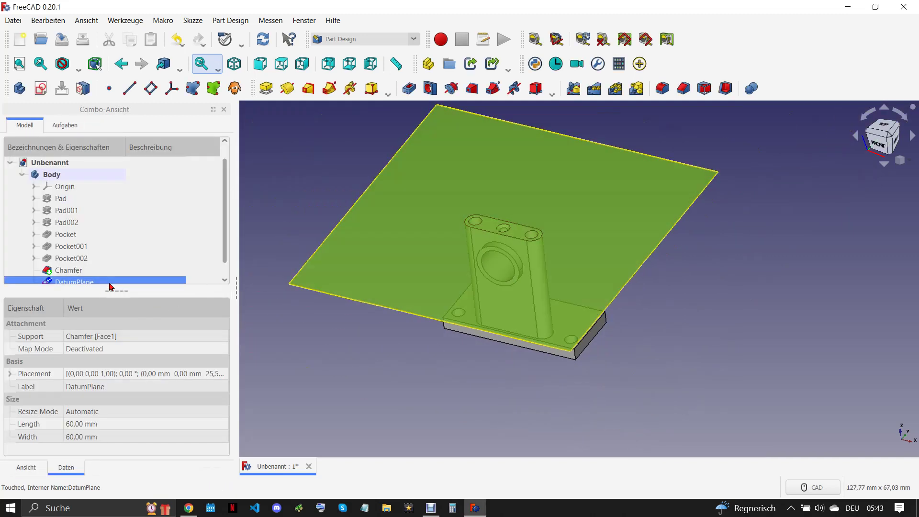
{"action": "left_click", "coordinate": [10, 373]}
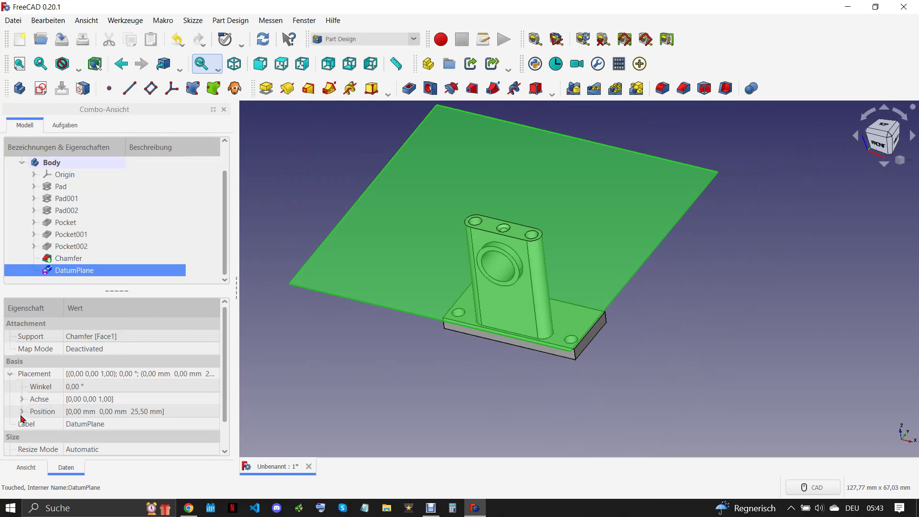
{"action": "left_click", "coordinate": [22, 411]}
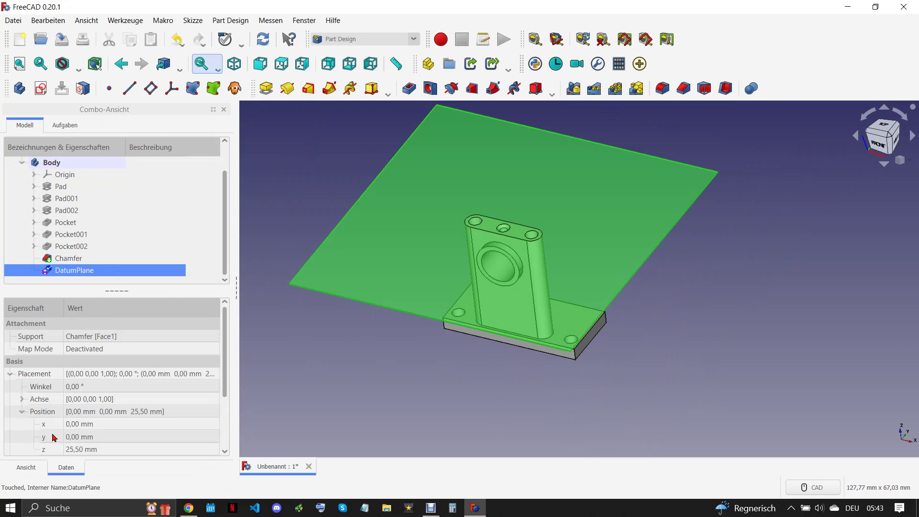
{"action": "left_click", "coordinate": [114, 452]}
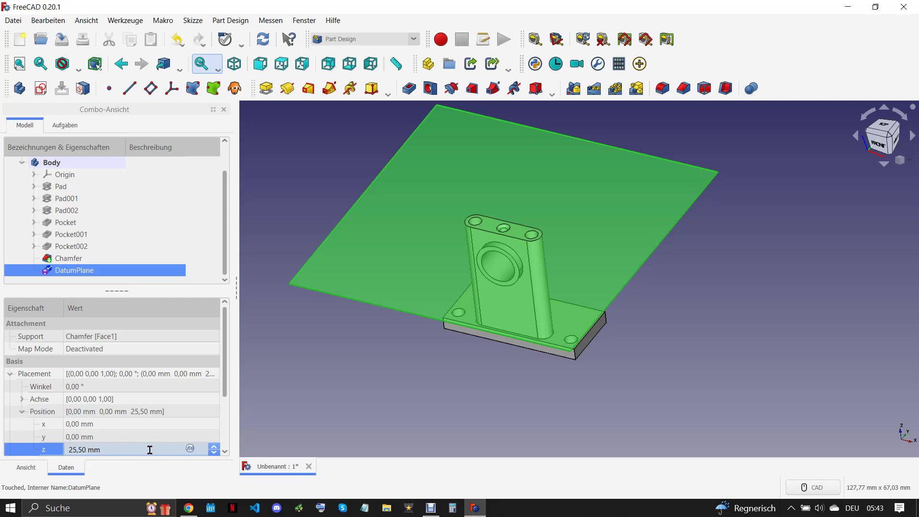
{"action": "type", "text": "-6,5"}
Step: Apply z 19,50 mm, then slice the Body apart at the DatumPlane in Part workbench
{"action": "left_click", "coordinate": [400, 382]}
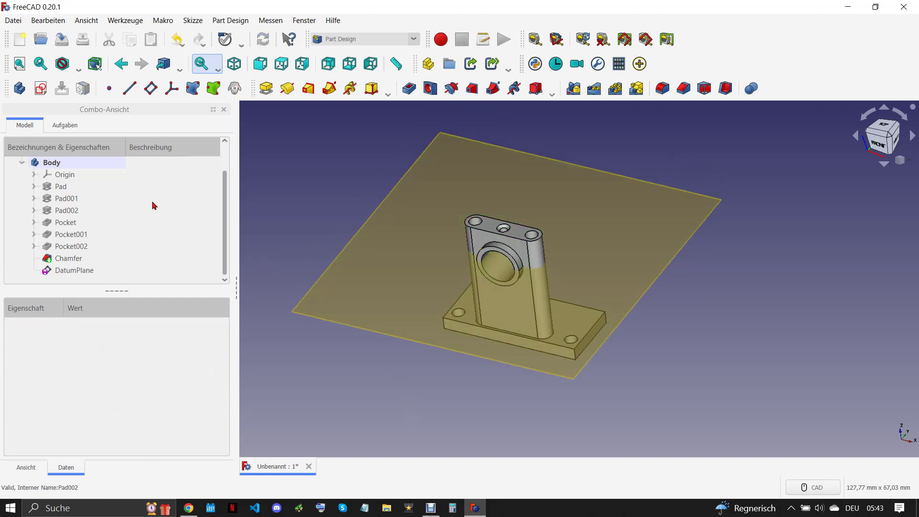
{"action": "left_click", "coordinate": [50, 163]}
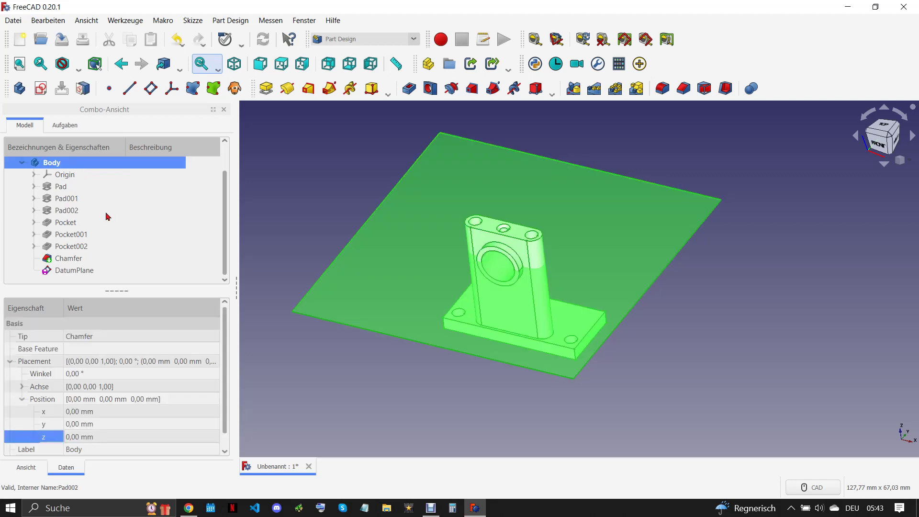
{"action": "left_click", "coordinate": [92, 271], "text": "ctrl"}
{"action": "left_click", "coordinate": [343, 39]}
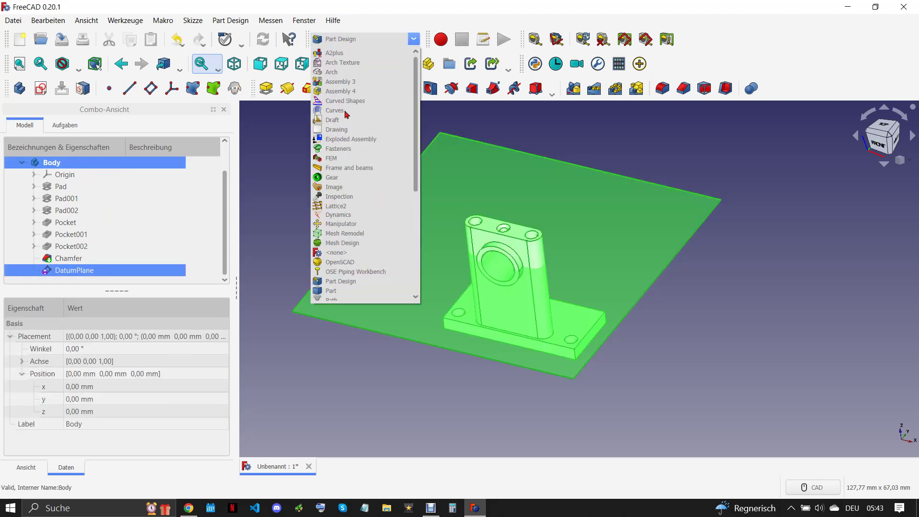
{"action": "left_click", "coordinate": [351, 291]}
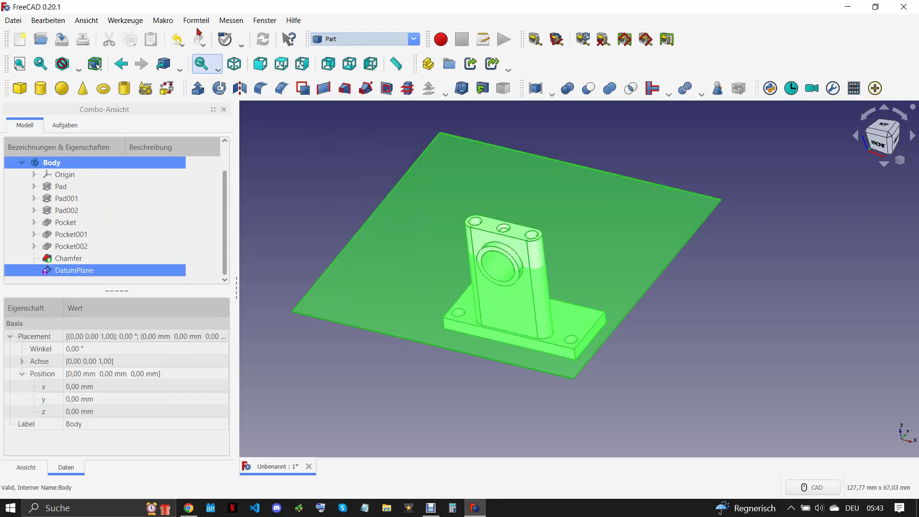
{"action": "left_click", "coordinate": [197, 20]}
{"action": "mouse_move", "coordinate": [236, 261]}
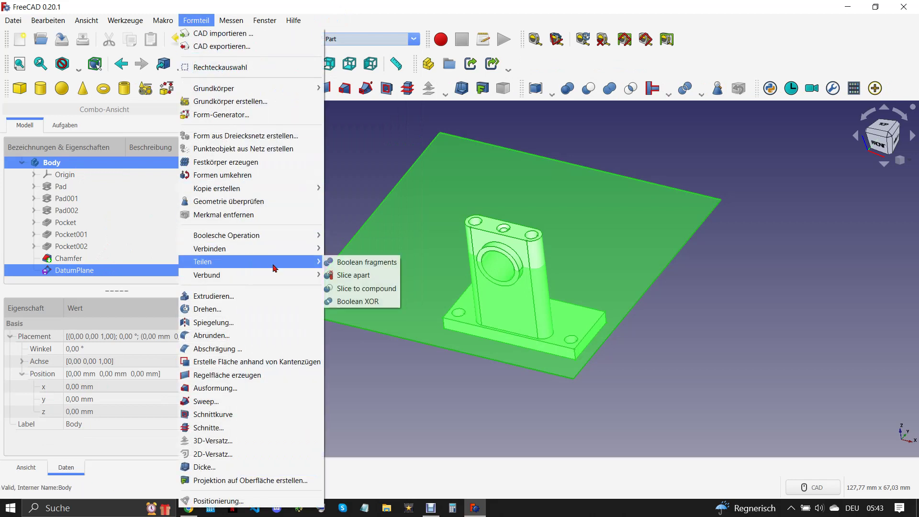
{"action": "left_click", "coordinate": [363, 275]}
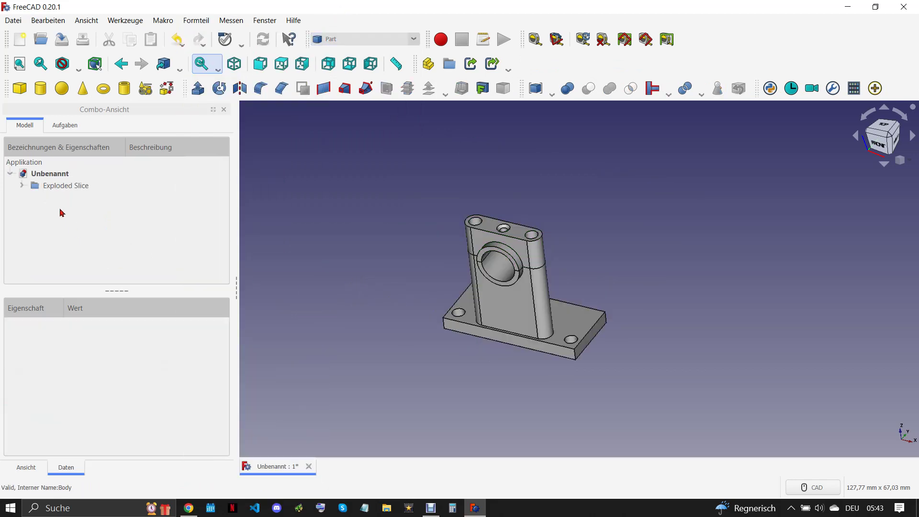
Step: Delete the Exploded Slice group keeping its pieces, and combine Slice.0 and Slice.1 into a Compound
{"action": "left_click", "coordinate": [64, 187]}
{"action": "key", "text": "Delete"}
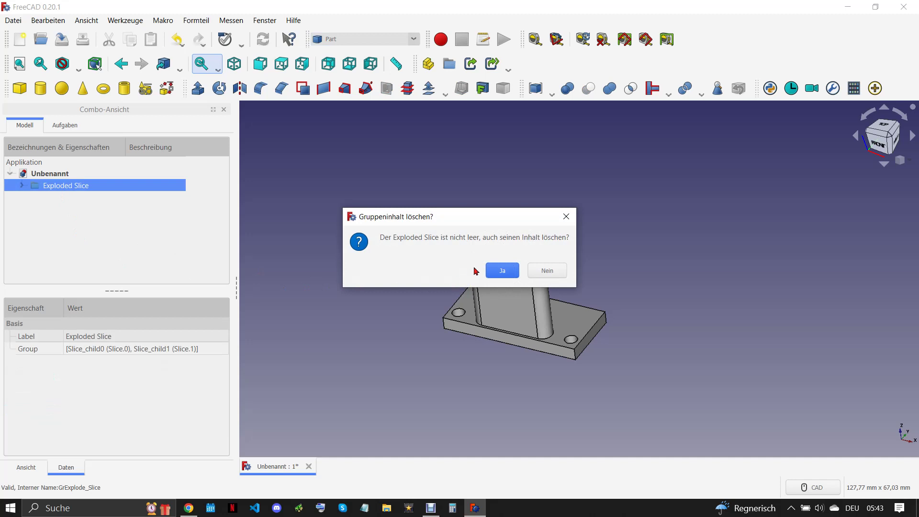
{"action": "left_click", "coordinate": [546, 269]}
{"action": "left_click", "coordinate": [53, 186]}
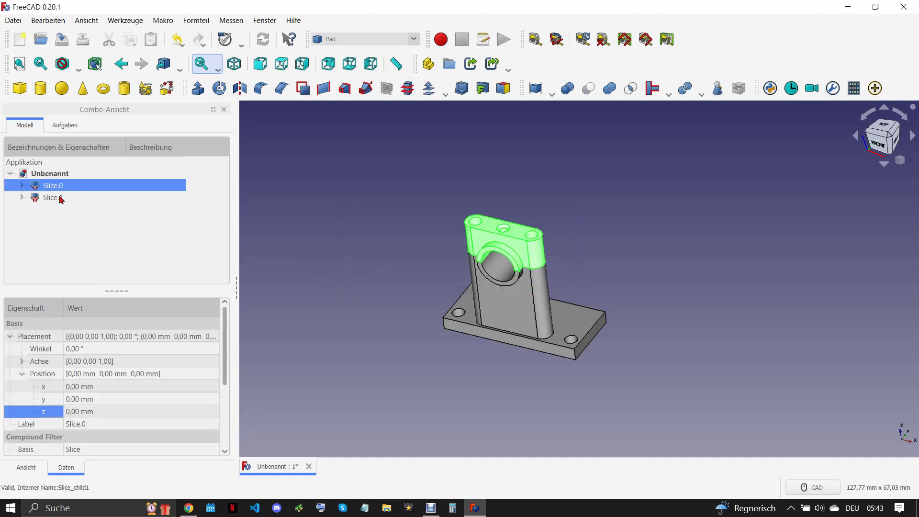
{"action": "left_click", "coordinate": [162, 200], "text": "ctrl"}
{"action": "left_click", "coordinate": [536, 88]}
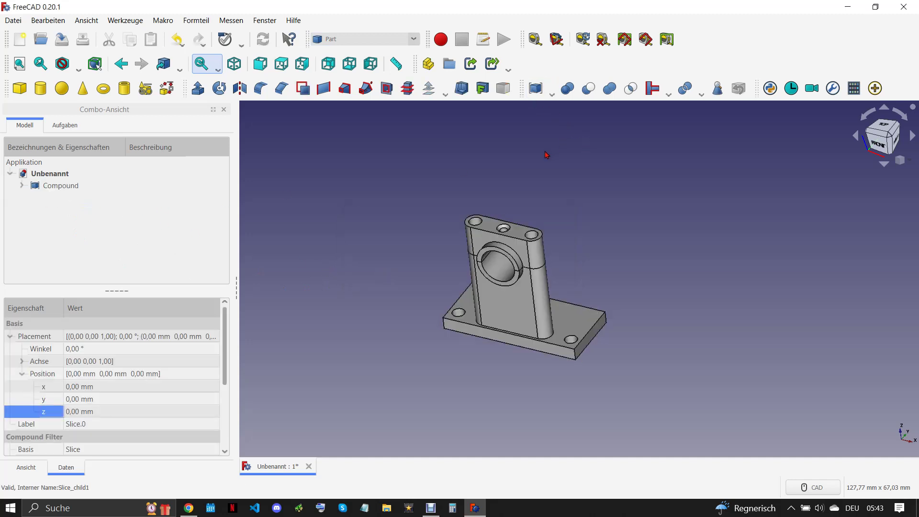
{"action": "left_click", "coordinate": [98, 186]}
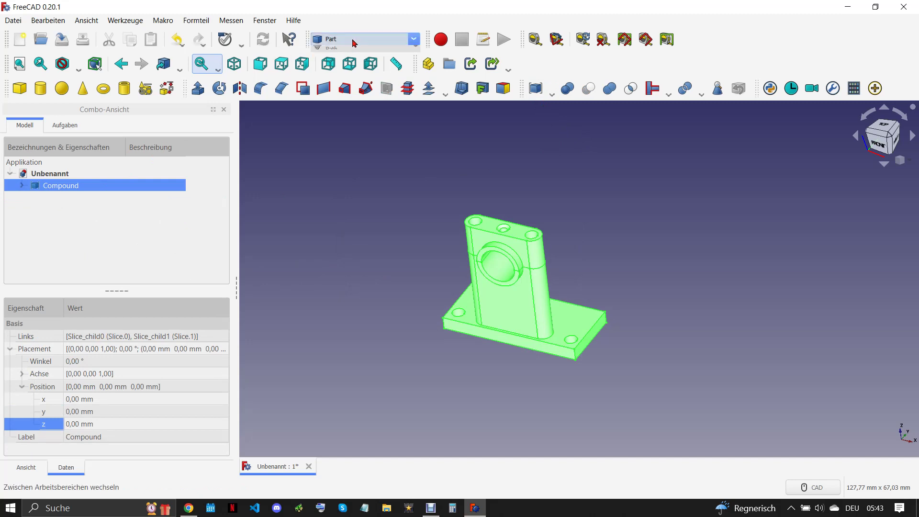
{"action": "left_click", "coordinate": [353, 38]}
{"action": "left_click", "coordinate": [362, 122]}
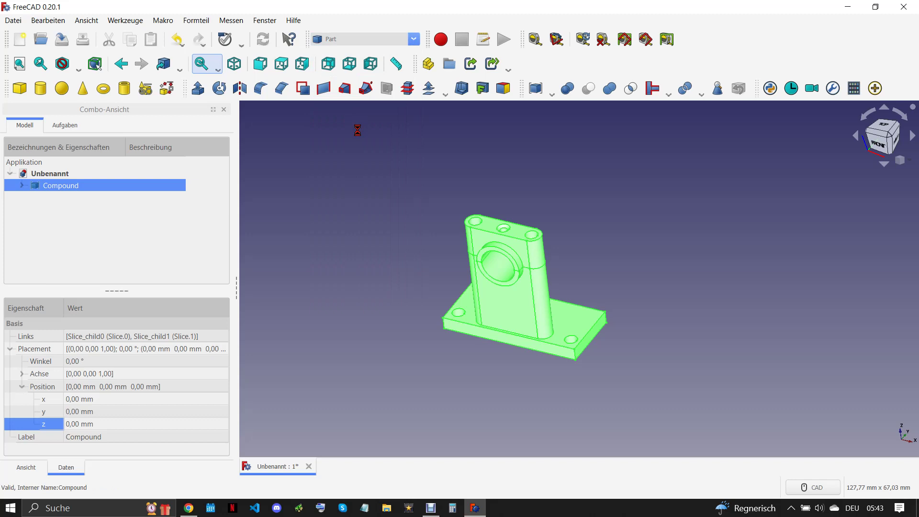
Step: Hide the grid, downgrade the Compound into Solid and Solid001, and delete leftover Slice objects
{"action": "left_click", "coordinate": [337, 113]}
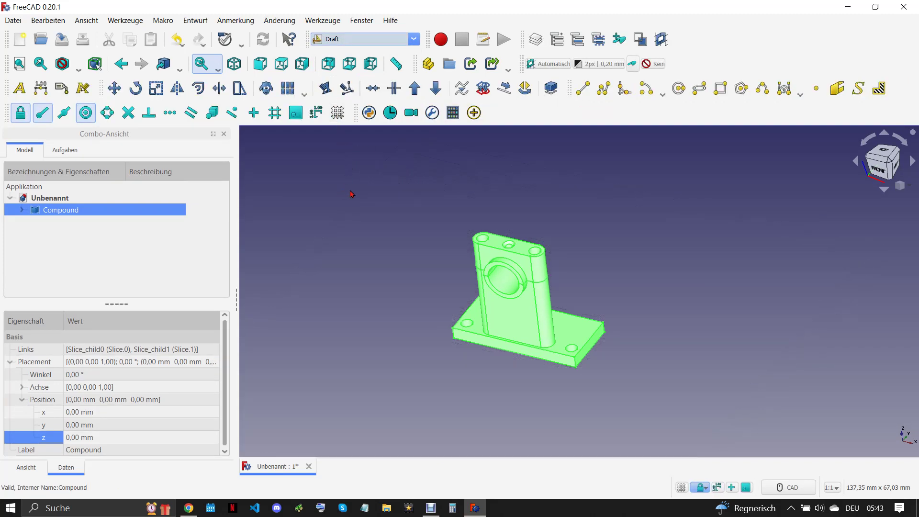
{"action": "left_click", "coordinate": [435, 89]}
{"action": "left_click", "coordinate": [78, 211]}
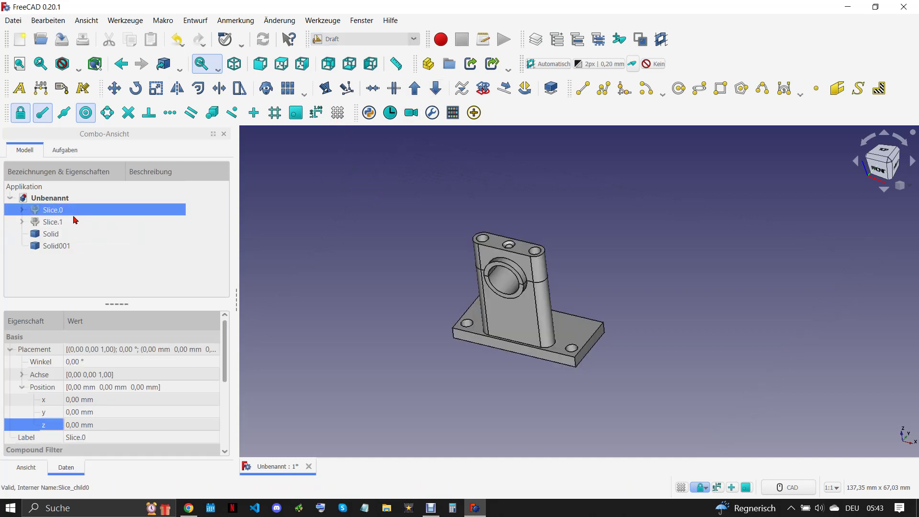
{"action": "key", "text": "ctrl+z"}
{"action": "left_click", "coordinate": [70, 209]}
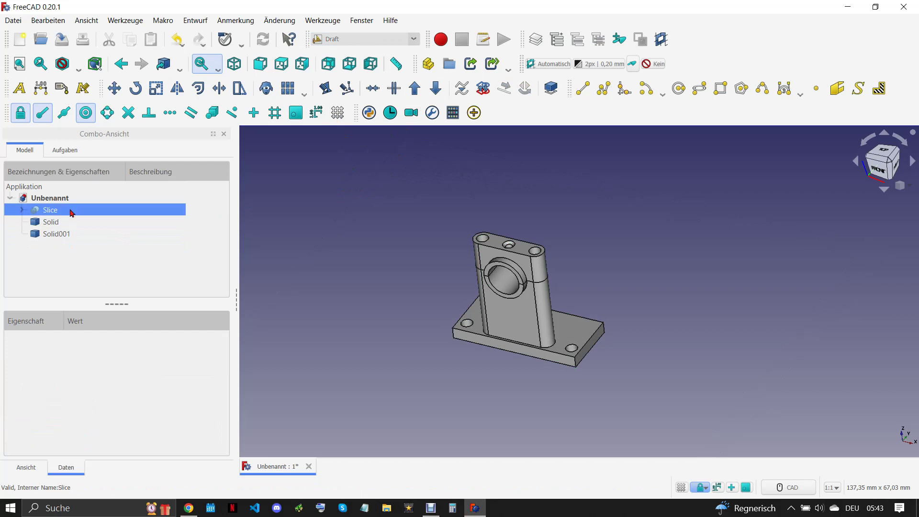
{"action": "left_click", "coordinate": [72, 213], "text": "ctrl"}
{"action": "key", "text": "Delete"}
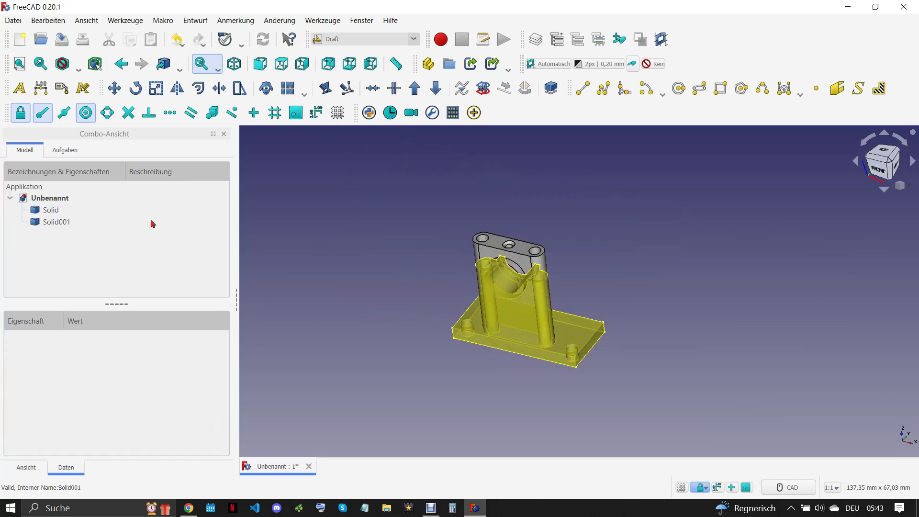
{"action": "left_click", "coordinate": [58, 210]}
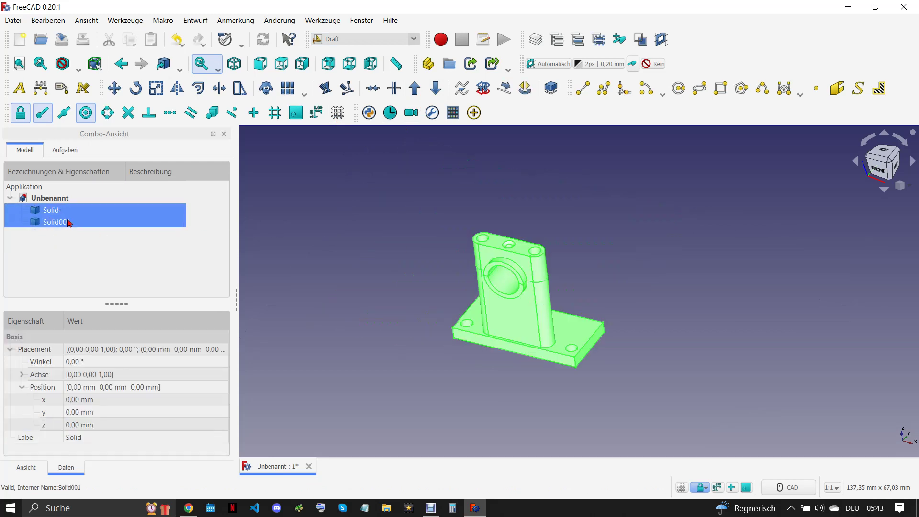
{"action": "left_click", "coordinate": [363, 40]}
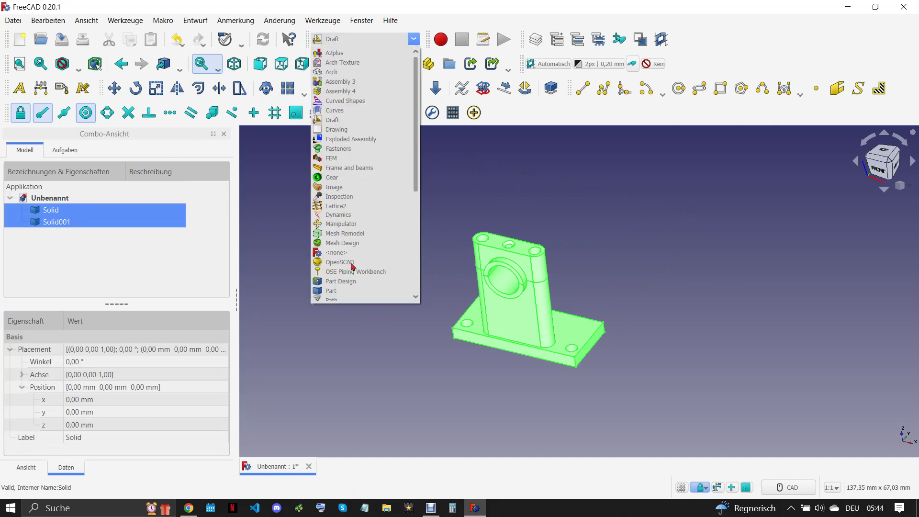
Step: Set the solids' face colour to yellow #ffc800 in Display properties
{"action": "left_click", "coordinate": [353, 297]}
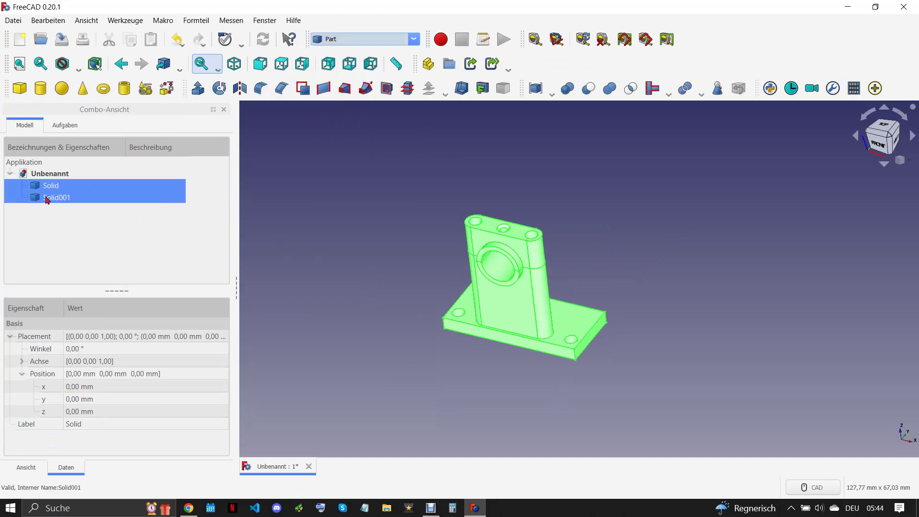
{"action": "right_click", "coordinate": [56, 187]}
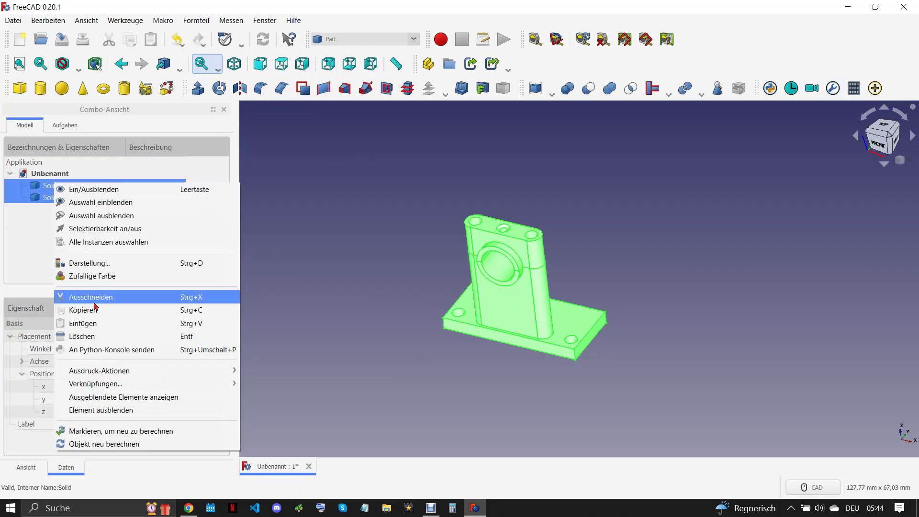
{"action": "left_click", "coordinate": [138, 272]}
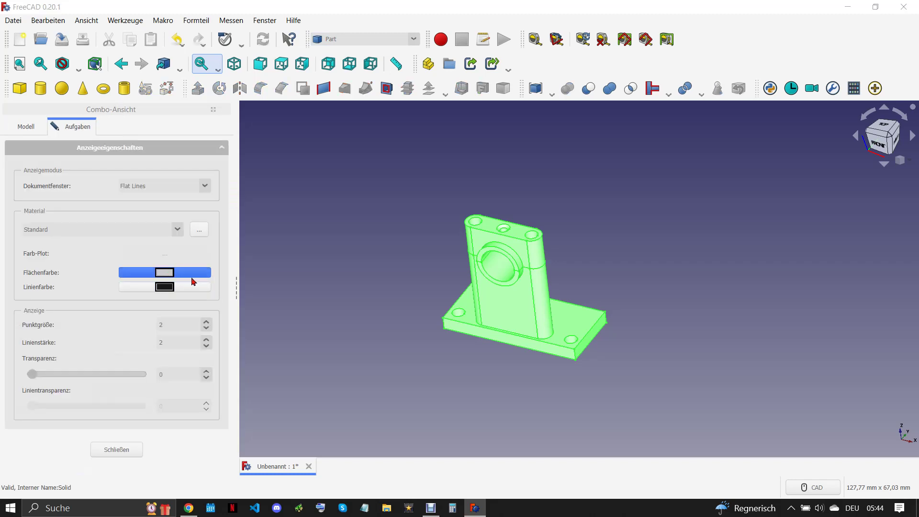
{"action": "left_click", "coordinate": [191, 274]}
{"action": "left_click", "coordinate": [335, 305]}
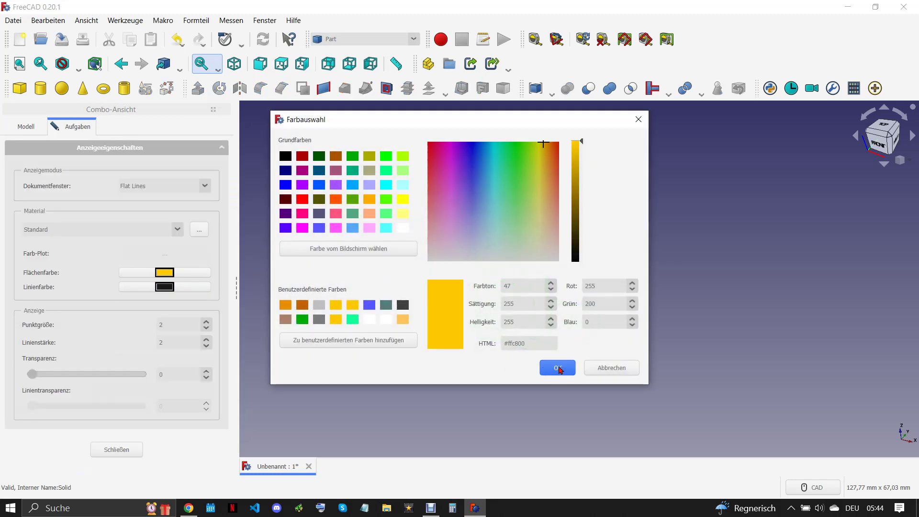
{"action": "left_click", "coordinate": [558, 368]}
{"action": "left_click", "coordinate": [408, 387]}
{"action": "left_click", "coordinate": [117, 449]}
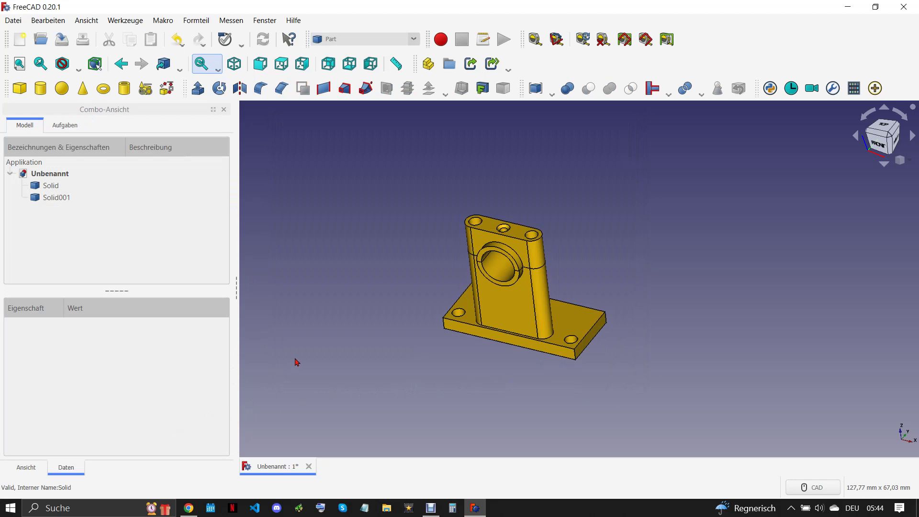
Step: Combine Solid and Solid001 into a single Compound
{"action": "left_click", "coordinate": [53, 185]}
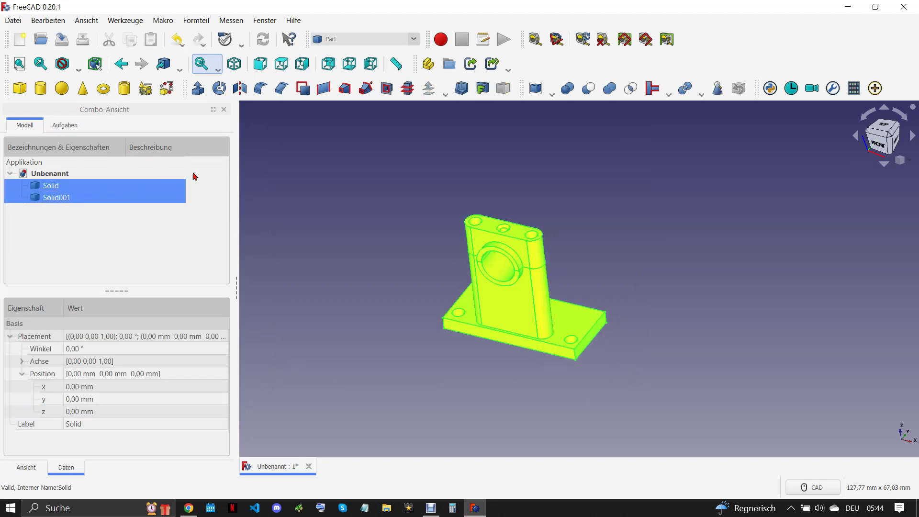
{"action": "left_click", "coordinate": [536, 89]}
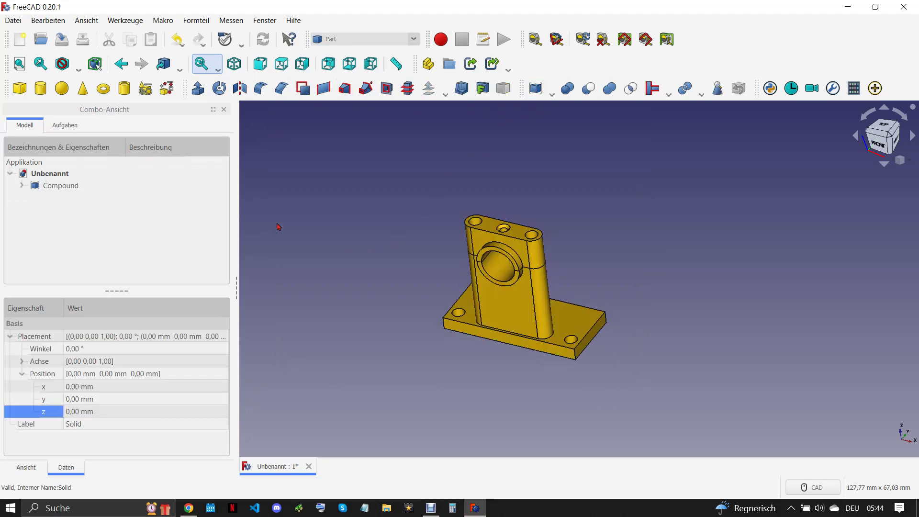
{"action": "left_click", "coordinate": [14, 20]}
{"action": "left_click", "coordinate": [43, 115]}
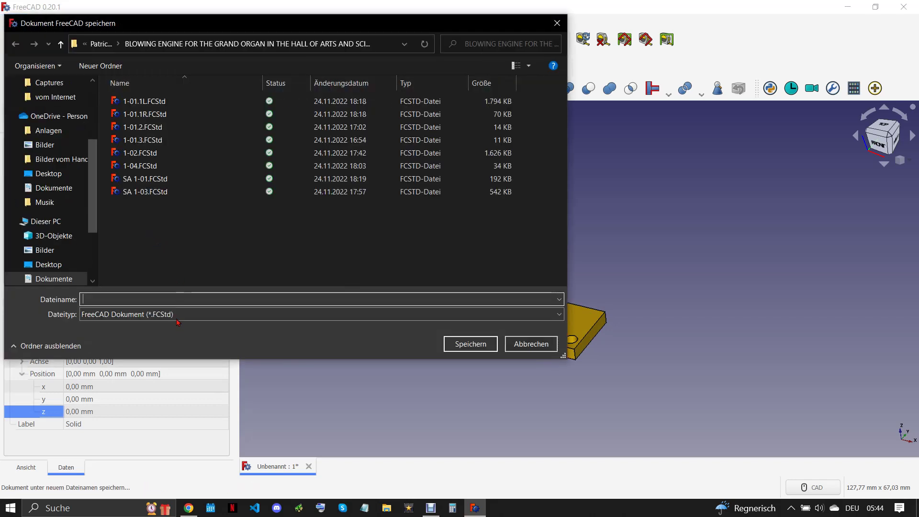
Step: Save the part as 1-05.3 and close the document
{"action": "right_click", "coordinate": [177, 300]}
{"action": "left_click", "coordinate": [234, 344]}
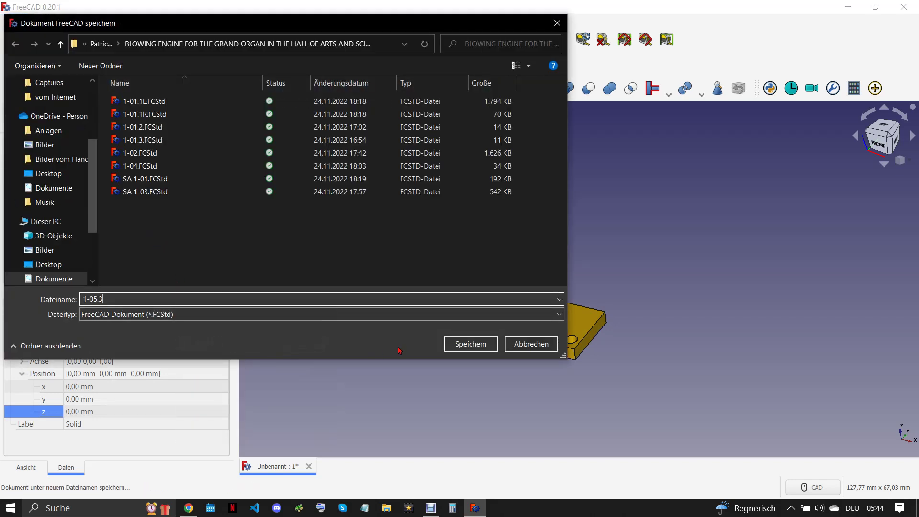
{"action": "left_click", "coordinate": [477, 346]}
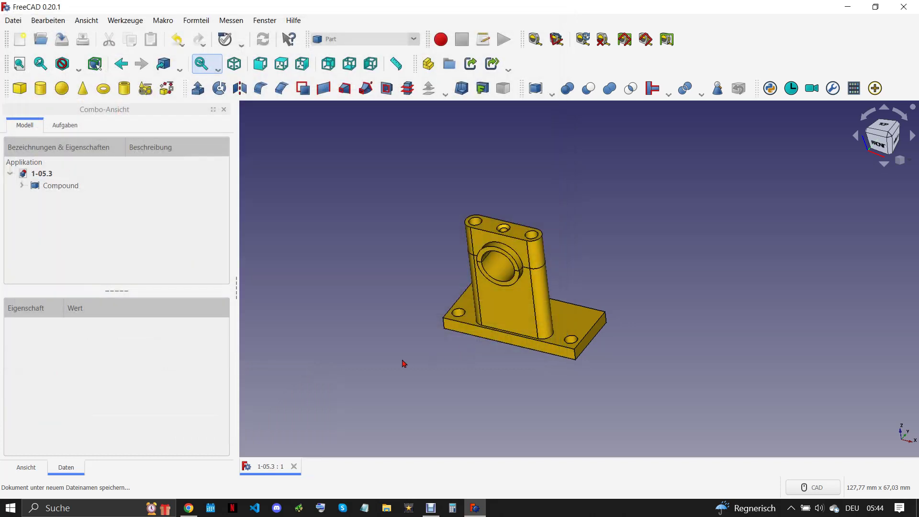
{"action": "left_click", "coordinate": [294, 466]}
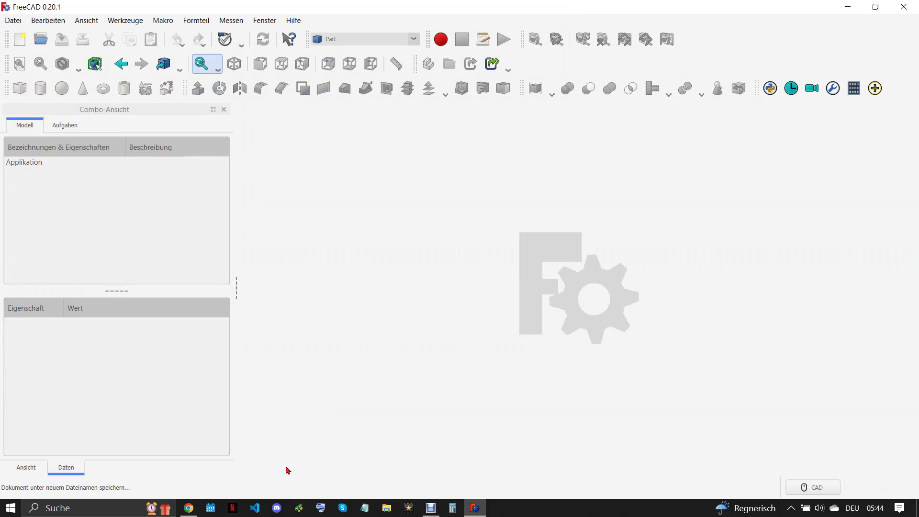
Step: Review the 1-05.4 drawing with its Ø19 boss in the Chrome PDF, then return to FreeCAD
{"action": "left_click", "coordinate": [189, 508]}
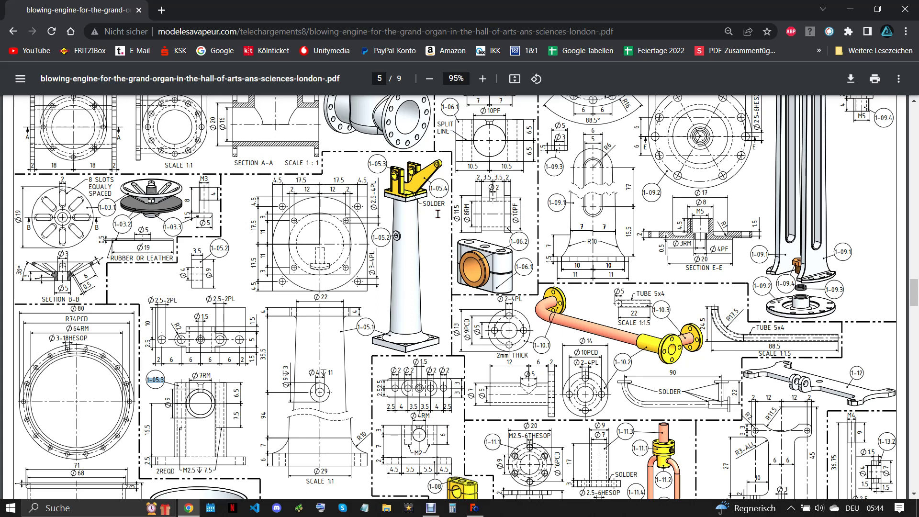
{"action": "scroll", "coordinate": [441, 216], "scroll_direction": "down", "scroll_amount": 2}
{"action": "scroll", "coordinate": [445, 219], "scroll_direction": "down", "scroll_amount": 3}
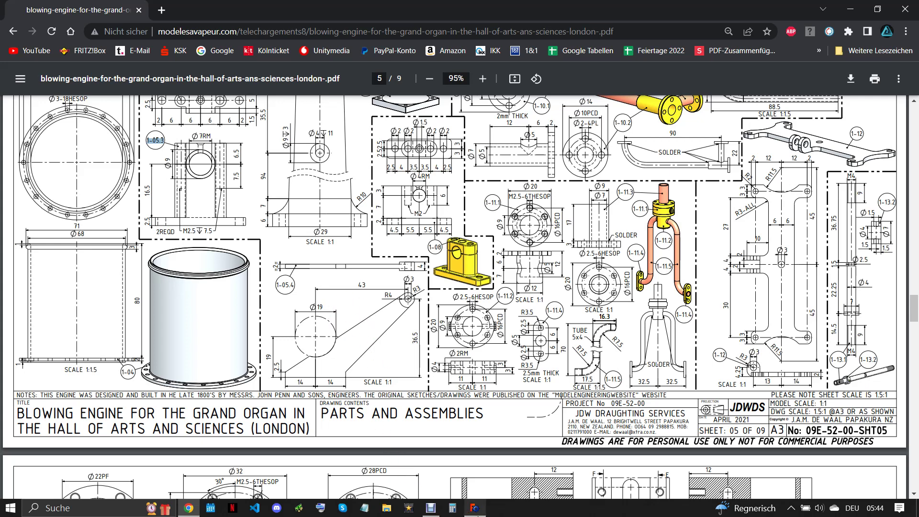
{"action": "mouse_move", "coordinate": [474, 507]}
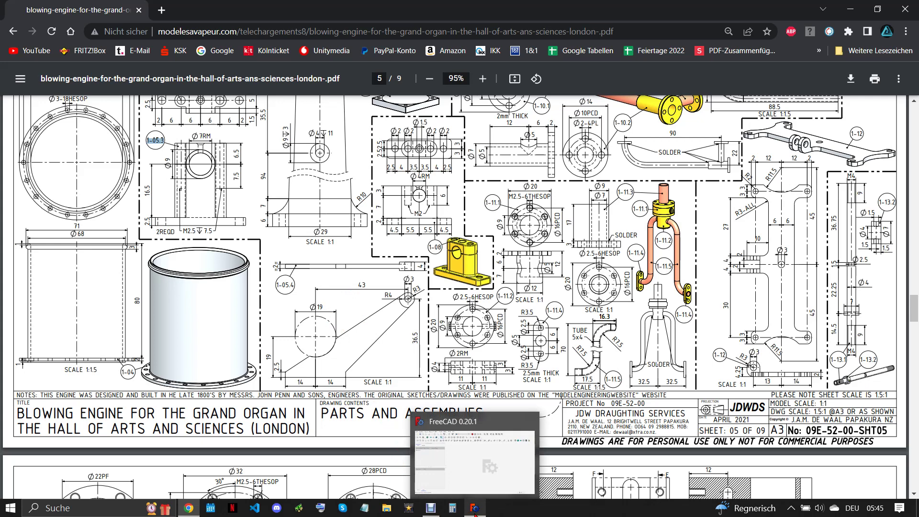
{"action": "left_click", "coordinate": [473, 508]}
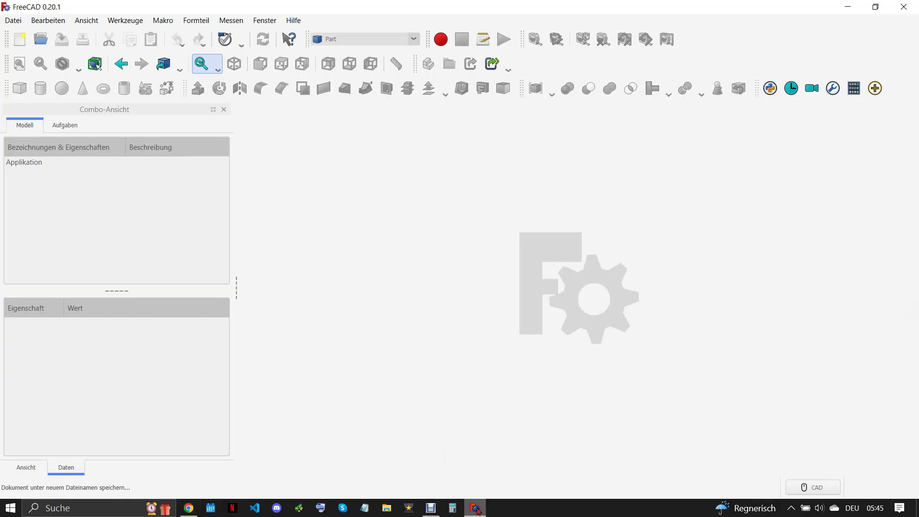
Step: Create a new document in Part Design with a body and a sketch on XZ_Plane
{"action": "left_click", "coordinate": [20, 39]}
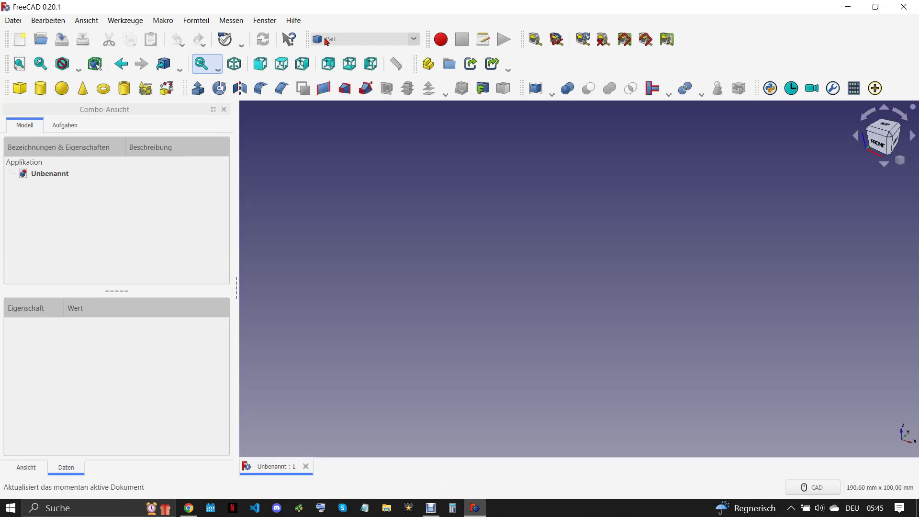
{"action": "left_click", "coordinate": [365, 44]}
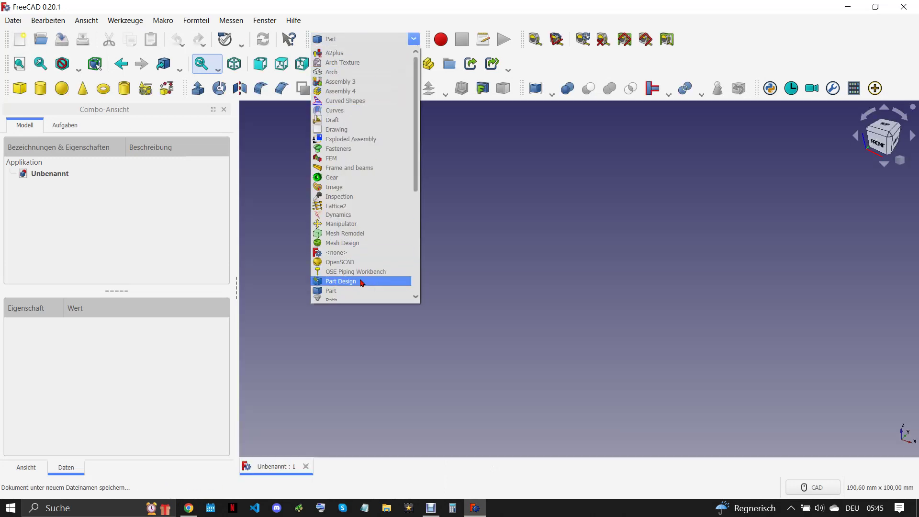
{"action": "left_click", "coordinate": [361, 281]}
{"action": "left_click", "coordinate": [19, 88]}
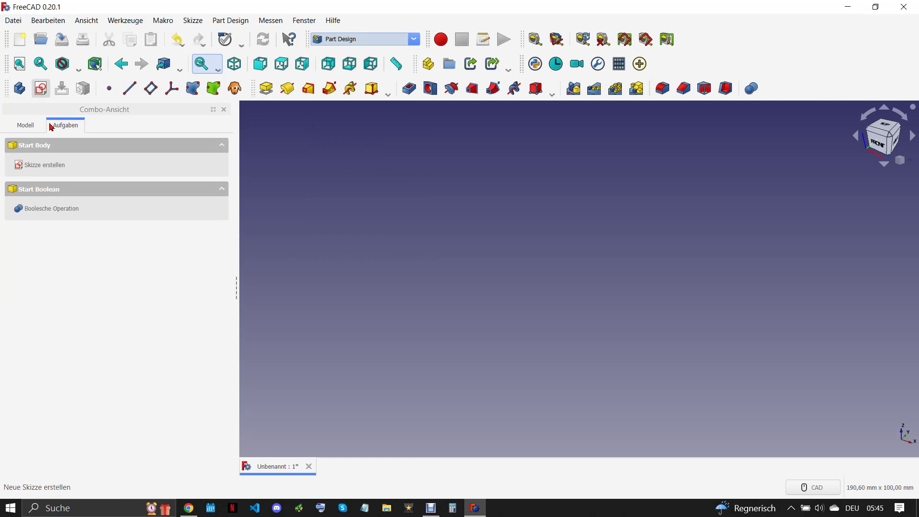
{"action": "left_click", "coordinate": [48, 163]}
{"action": "left_click", "coordinate": [76, 222]}
{"action": "left_click", "coordinate": [89, 158]}
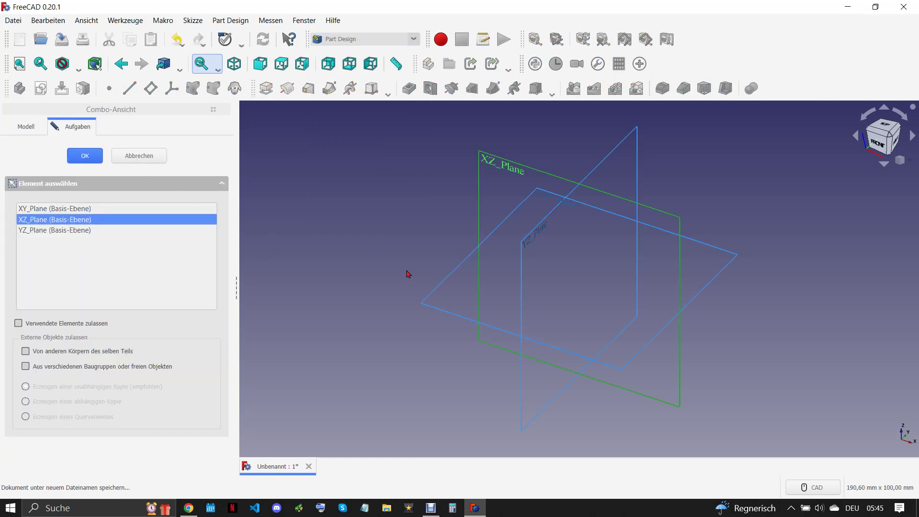
{"action": "left_click", "coordinate": [527, 89]}
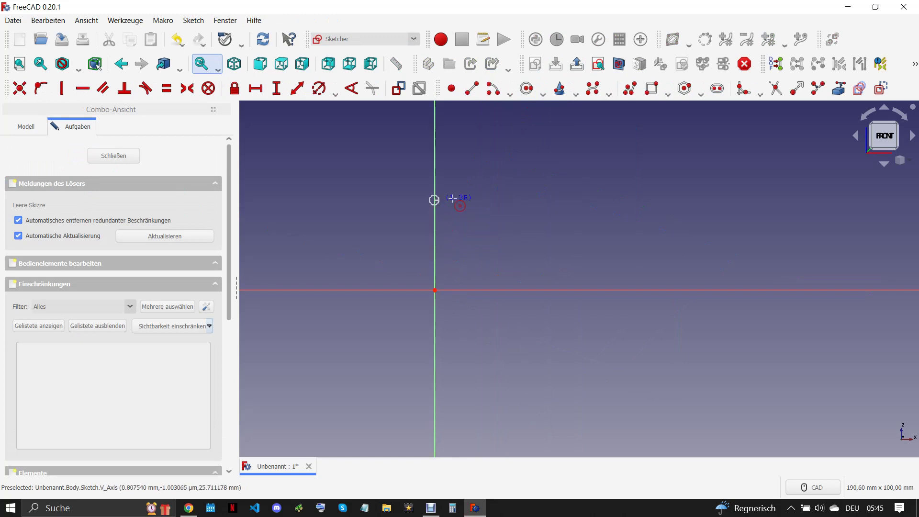
Step: Draw a large circle on the vertical axis and a small circle to its upper right
{"action": "left_click", "coordinate": [435, 199]}
{"action": "left_click", "coordinate": [473, 199]}
{"action": "left_click", "coordinate": [575, 144]}
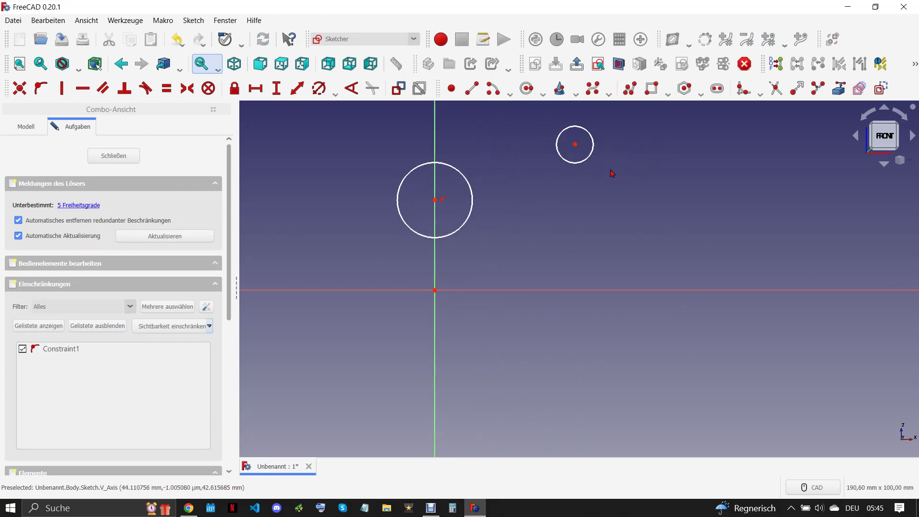
{"action": "left_click", "coordinate": [472, 210]}
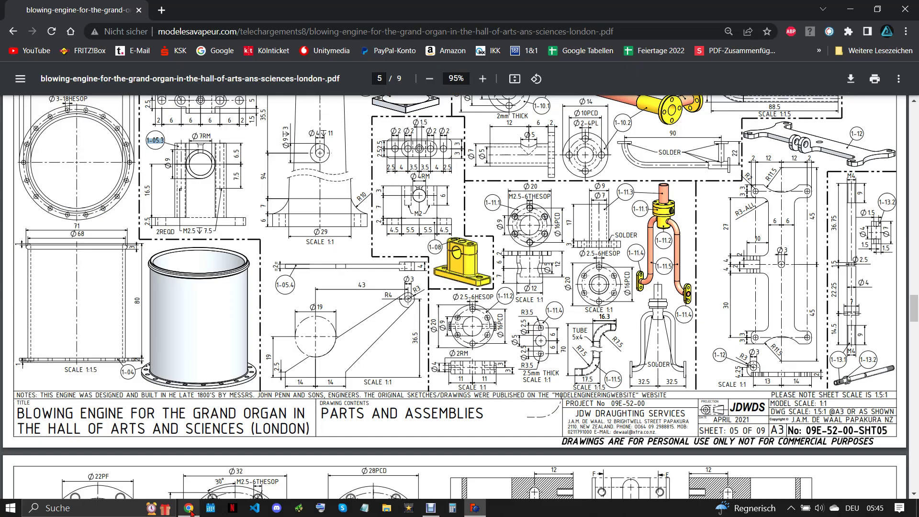
{"action": "left_click", "coordinate": [189, 508]}
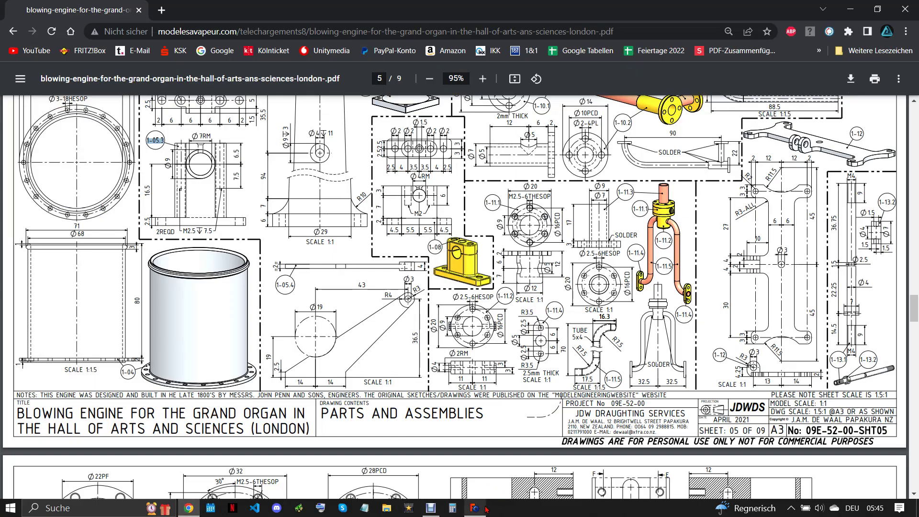
{"action": "mouse_move", "coordinate": [474, 507]}
{"action": "left_click", "coordinate": [496, 438]}
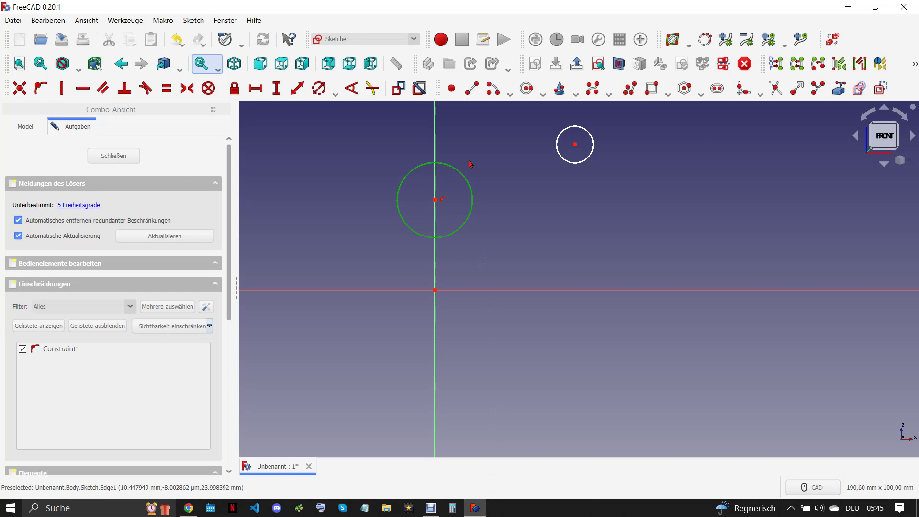
Step: Give the large circle a 19 mm diameter and the small circle 3 mm
{"action": "left_click", "coordinate": [319, 88]}
{"action": "type", "text": "19"}
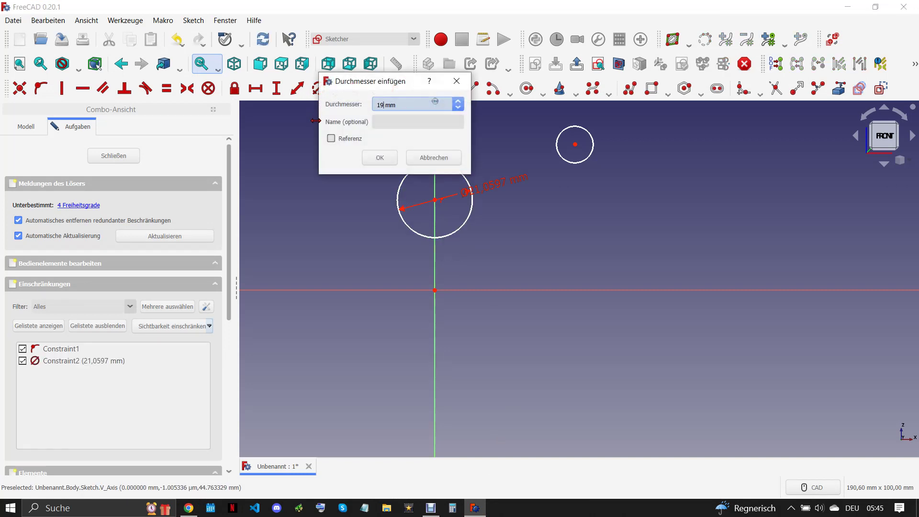
{"action": "key", "text": "Return"}
{"action": "left_click", "coordinate": [574, 145]}
{"action": "left_click", "coordinate": [319, 88]}
{"action": "type", "text": "3"}
{"action": "key", "text": "Return"}
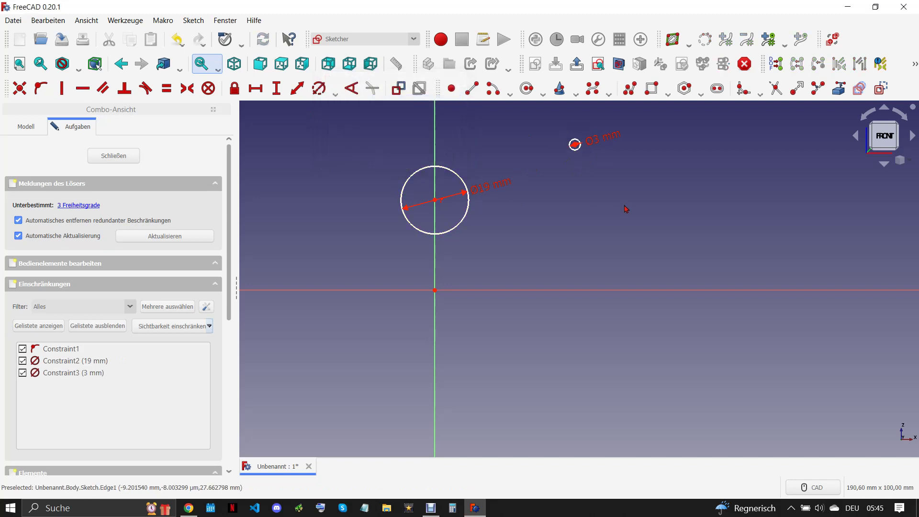
Step: Place the small circle 36,5 mm above and 43 mm across from the origin
{"action": "left_click", "coordinate": [191, 509]}
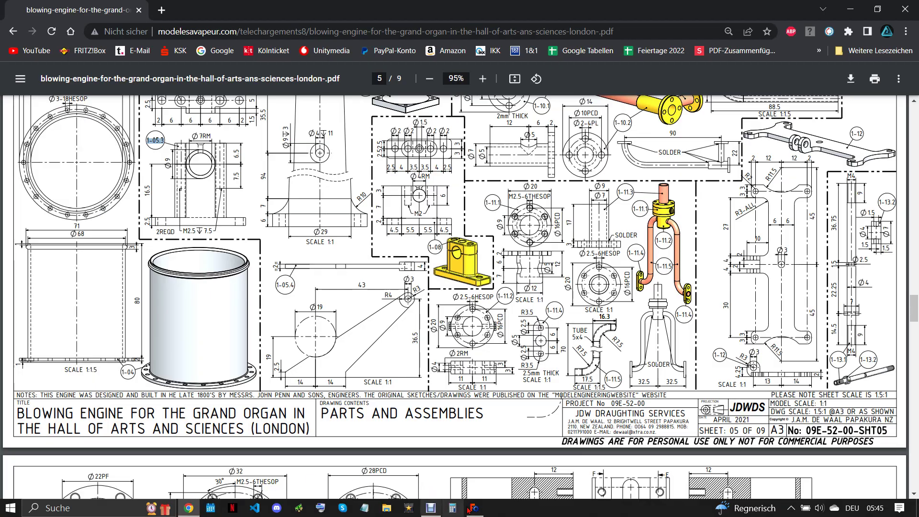
{"action": "left_click", "coordinate": [473, 509]}
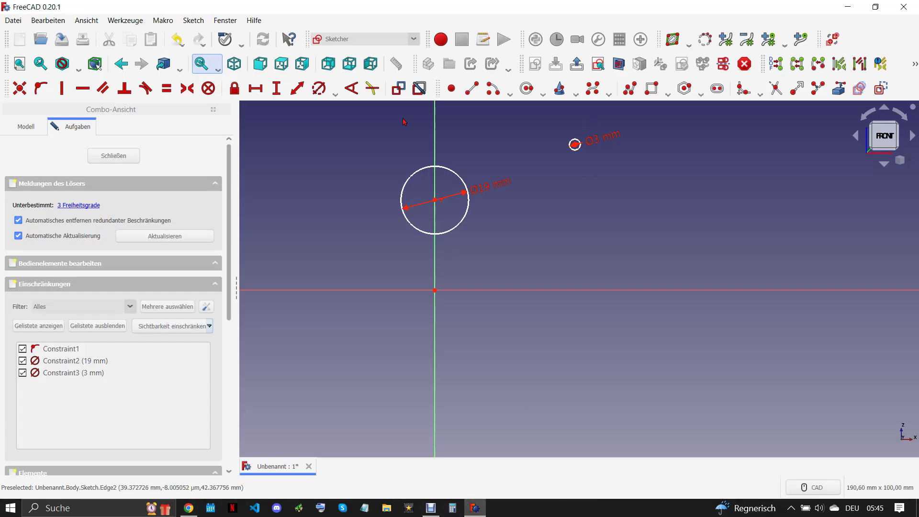
{"action": "left_click", "coordinate": [276, 88]}
{"action": "type", "text": "36,5"}
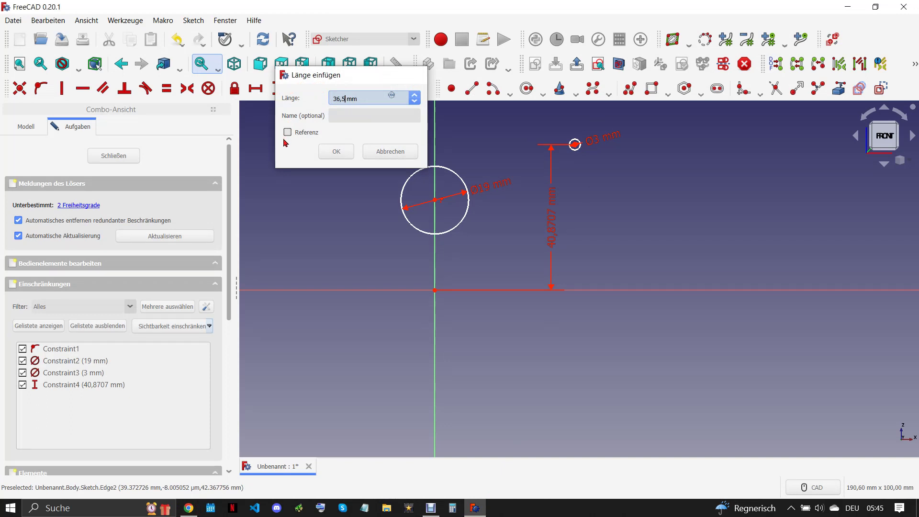
{"action": "key", "text": "Return"}
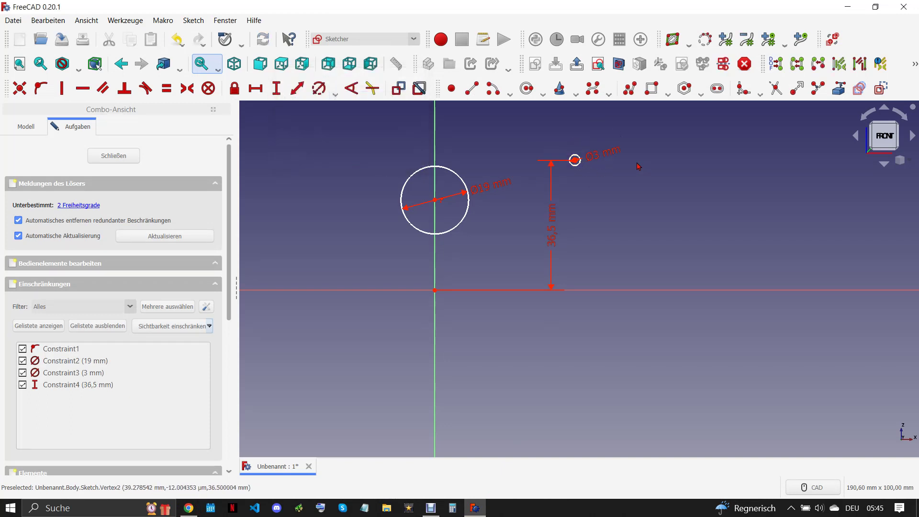
{"action": "left_click", "coordinate": [256, 89]}
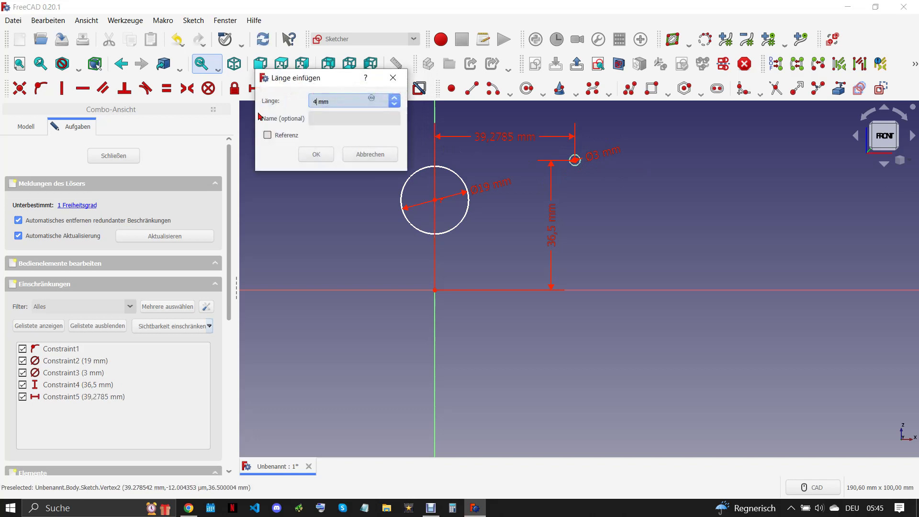
{"action": "type", "text": "43"}
{"action": "key", "text": "Return"}
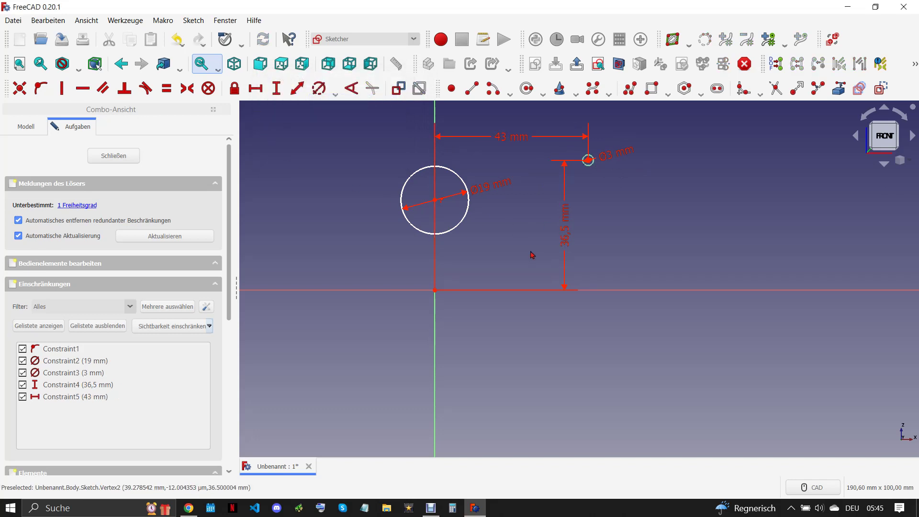
Step: Set the Ø19 circle 19 mm above the axis and move that dimension left
{"action": "left_click", "coordinate": [190, 508]}
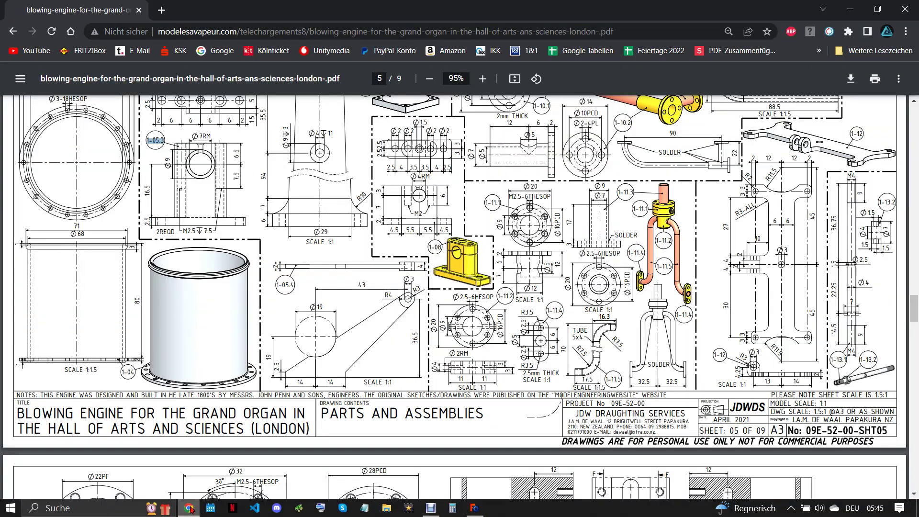
{"action": "left_click", "coordinate": [475, 508]}
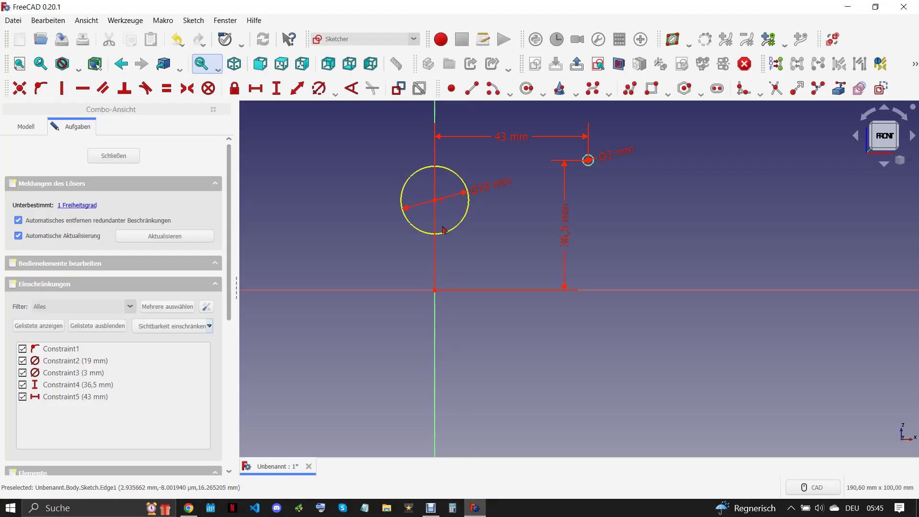
{"action": "left_click", "coordinate": [276, 88]}
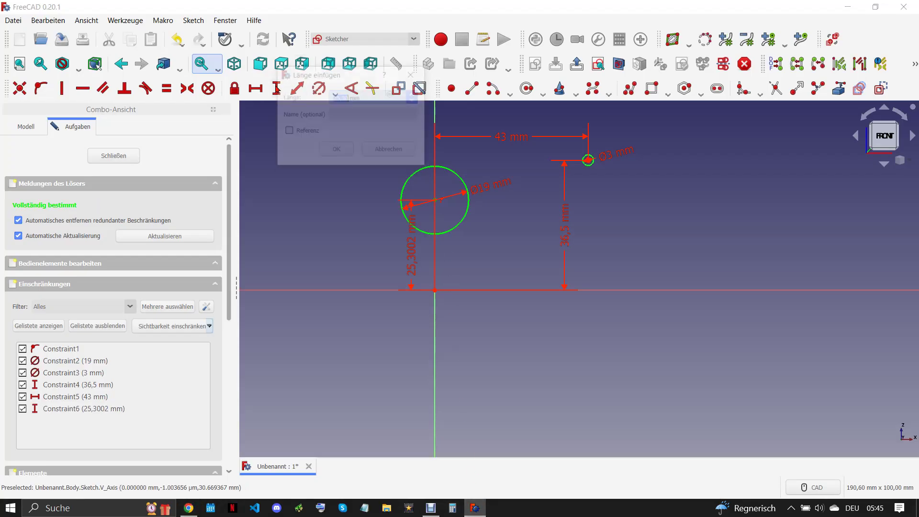
{"action": "type", "text": "19"}
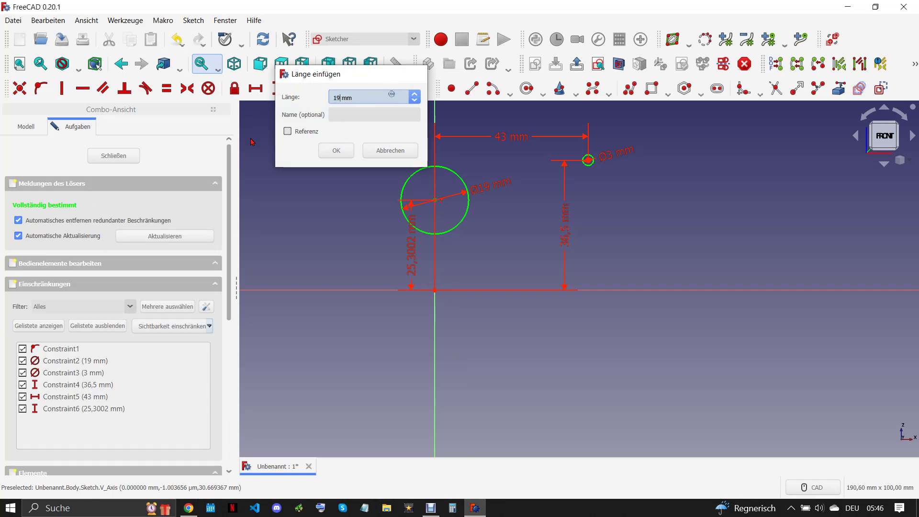
{"action": "key", "text": "Return"}
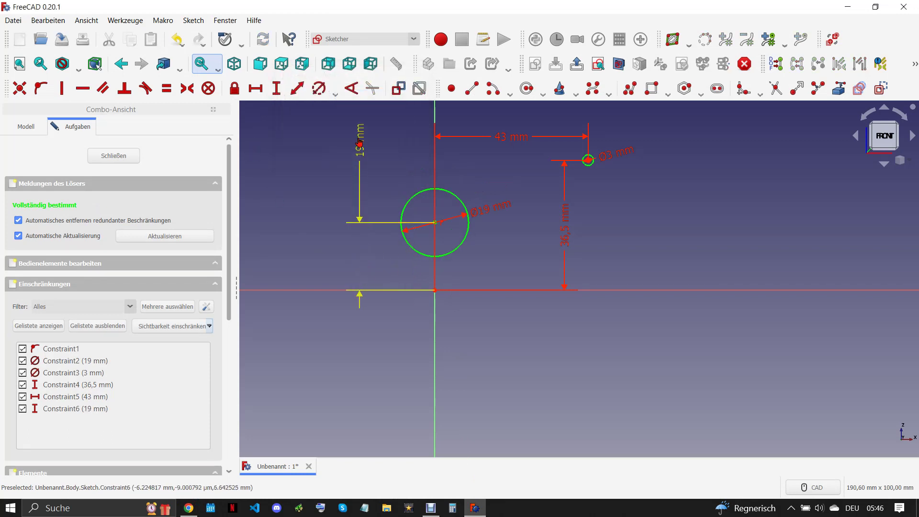
{"action": "left_click_drag", "start_coordinate": [374, 253], "coordinate": [313, 125]}
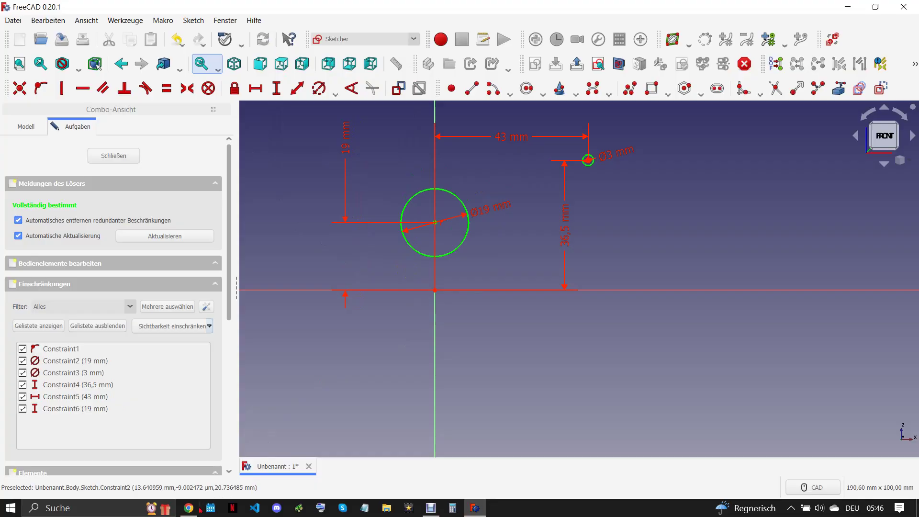
{"action": "left_click", "coordinate": [189, 509]}
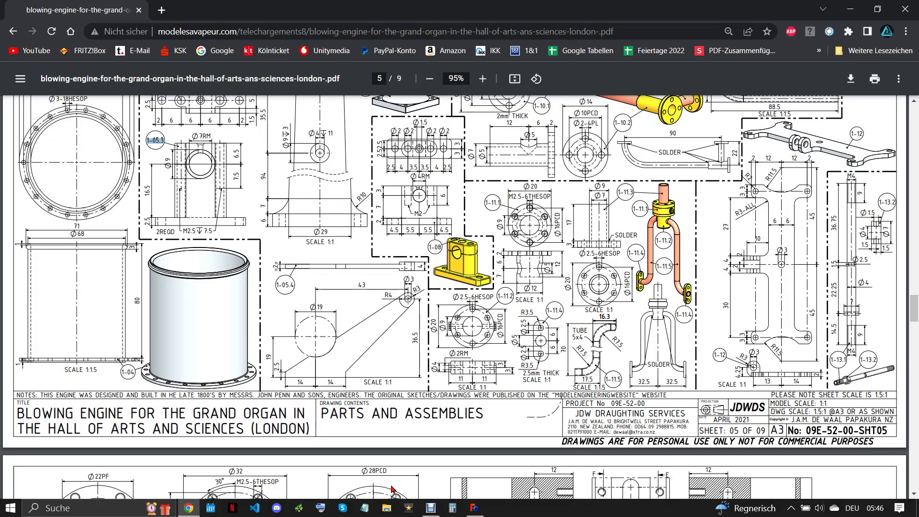
{"action": "left_click", "coordinate": [474, 507]}
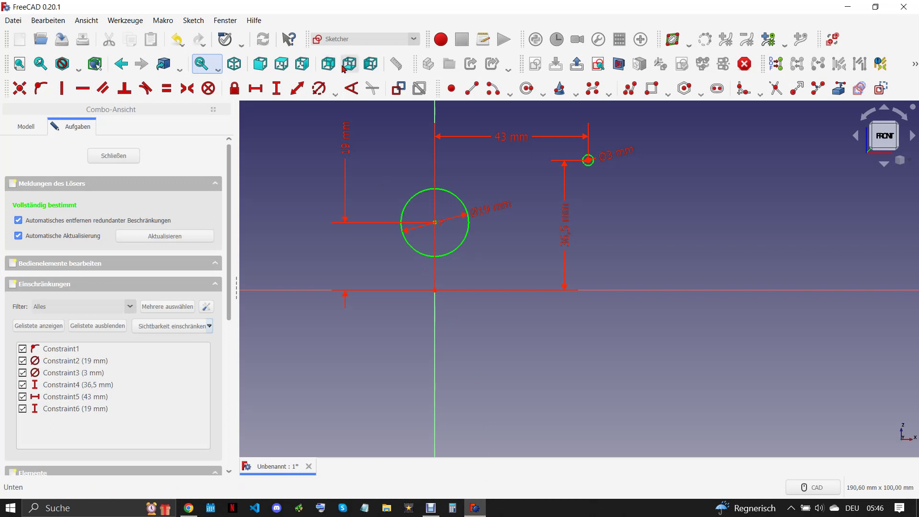
Step: Draw a base line on the horizontal axis, symmetric about the origin
{"action": "left_click", "coordinate": [471, 88]}
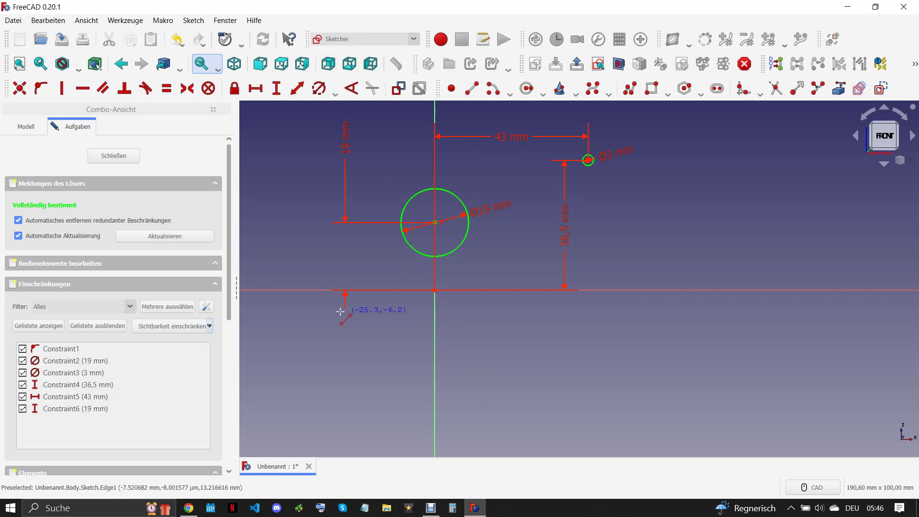
{"action": "left_click", "coordinate": [334, 290]}
{"action": "left_click", "coordinate": [526, 290]}
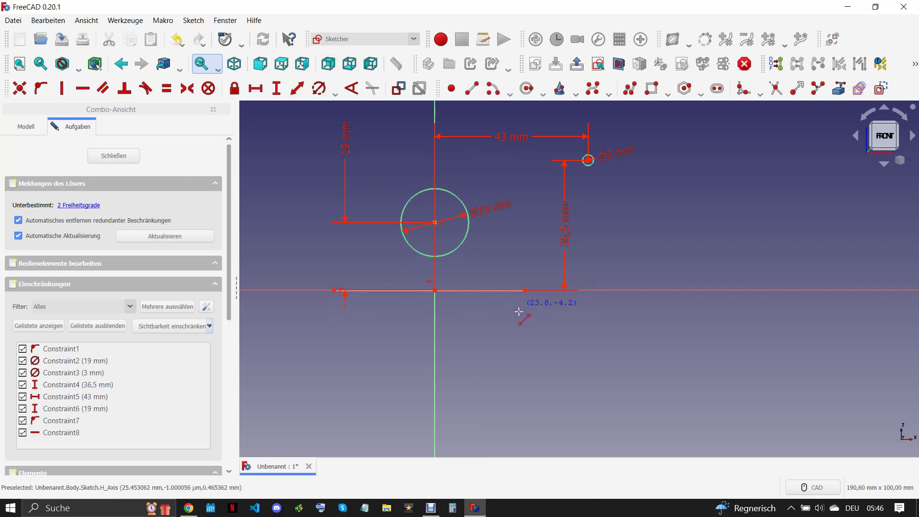
{"action": "left_click", "coordinate": [454, 291]}
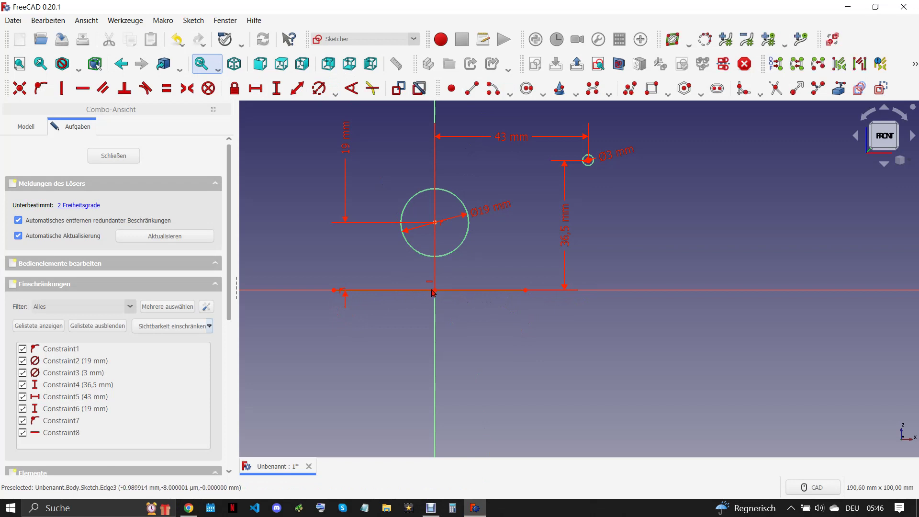
{"action": "left_click", "coordinate": [434, 290]}
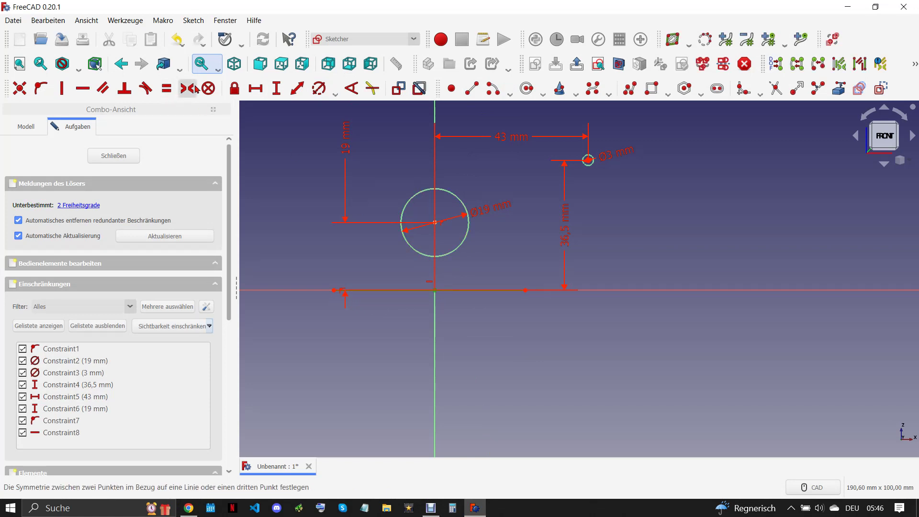
{"action": "key", "text": "s"}
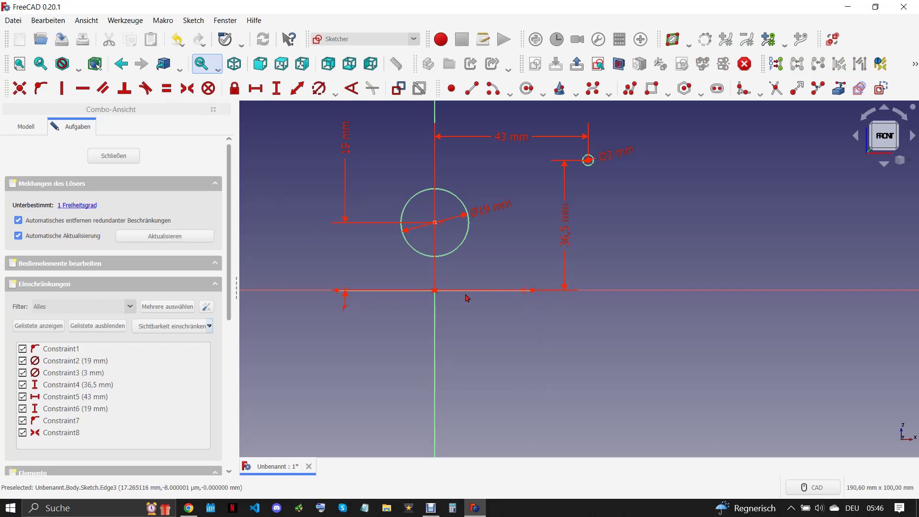
Step: Dimension the base line's right end 14 mm from the origin and place the dimension below
{"action": "left_click", "coordinate": [532, 291]}
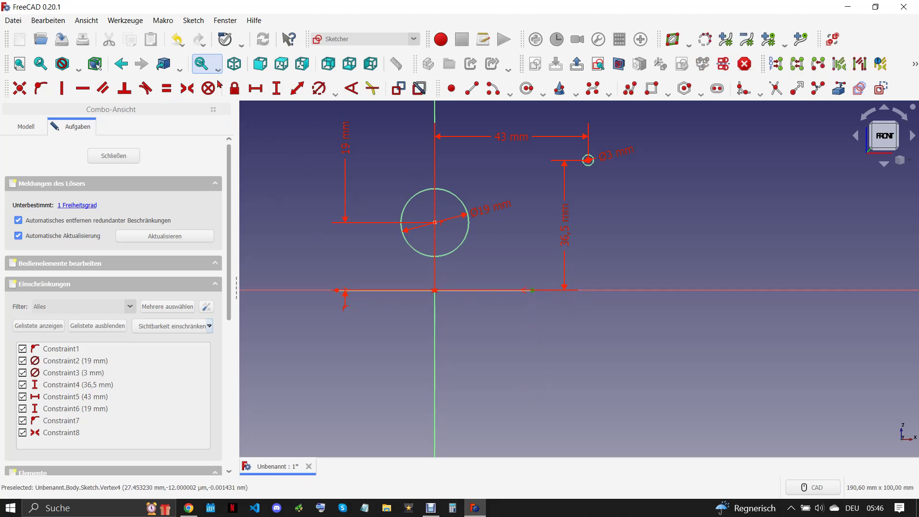
{"action": "left_click", "coordinate": [255, 88]}
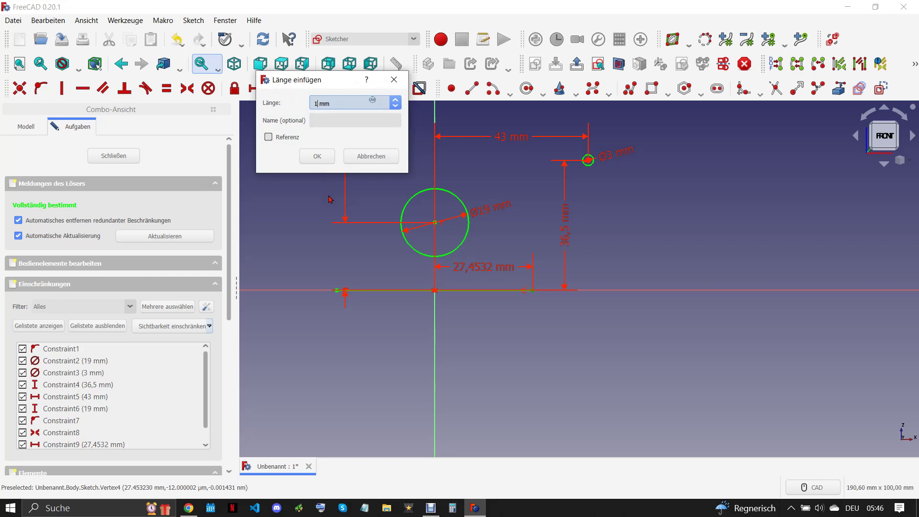
{"action": "key", "text": "Return"}
{"action": "left_click_drag", "start_coordinate": [463, 267], "coordinate": [537, 333]}
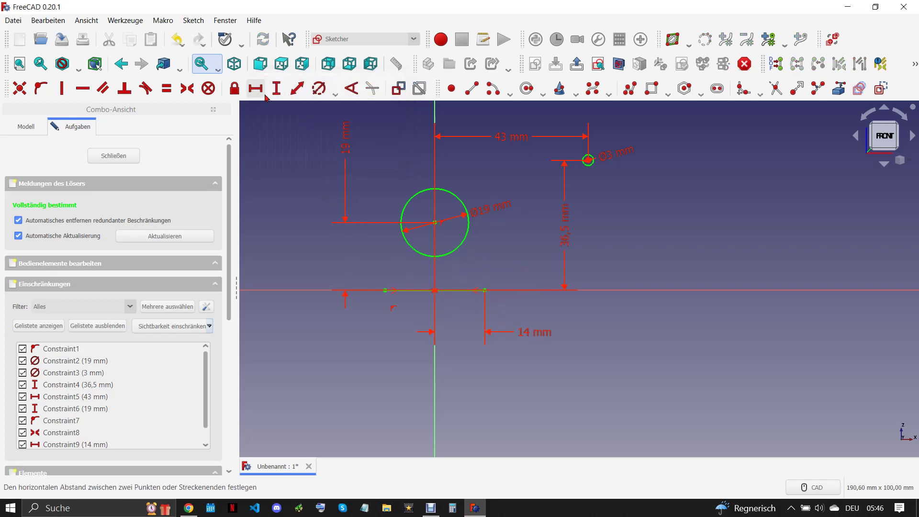
Step: Draw a polyline from the base line's left end: short upright, then diagonal to the small hole
{"action": "left_click", "coordinate": [627, 91]}
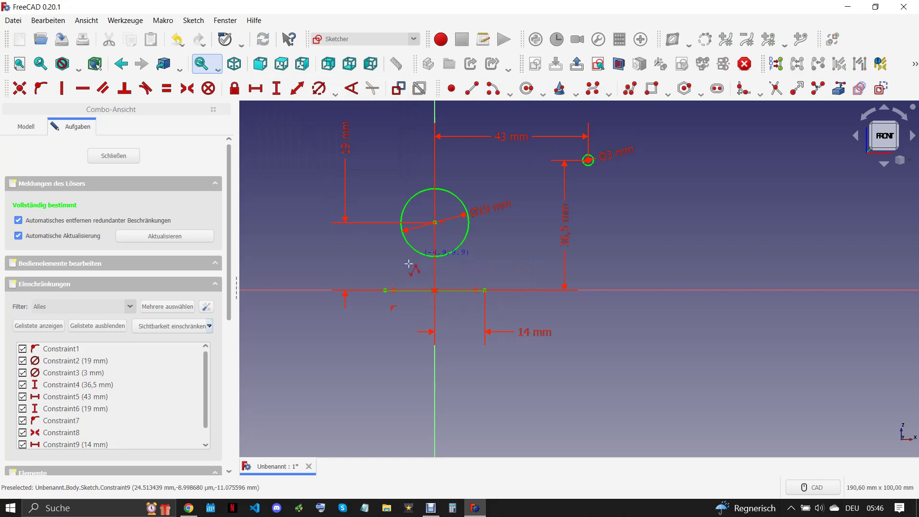
{"action": "left_click", "coordinate": [385, 290]}
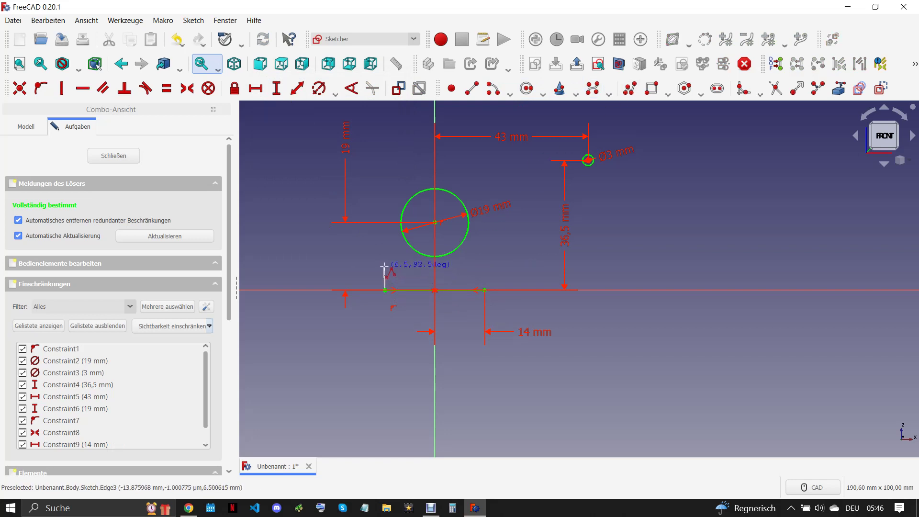
{"action": "left_click", "coordinate": [384, 272]}
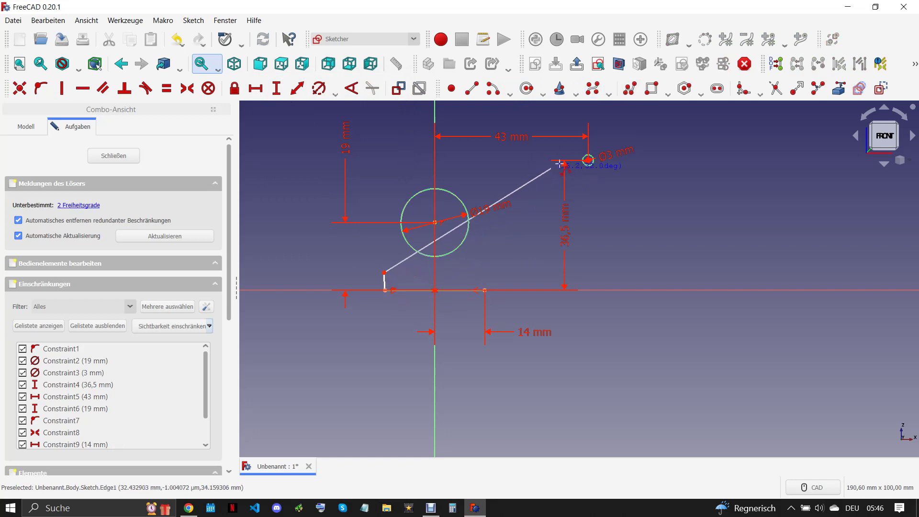
{"action": "left_click", "coordinate": [573, 154]}
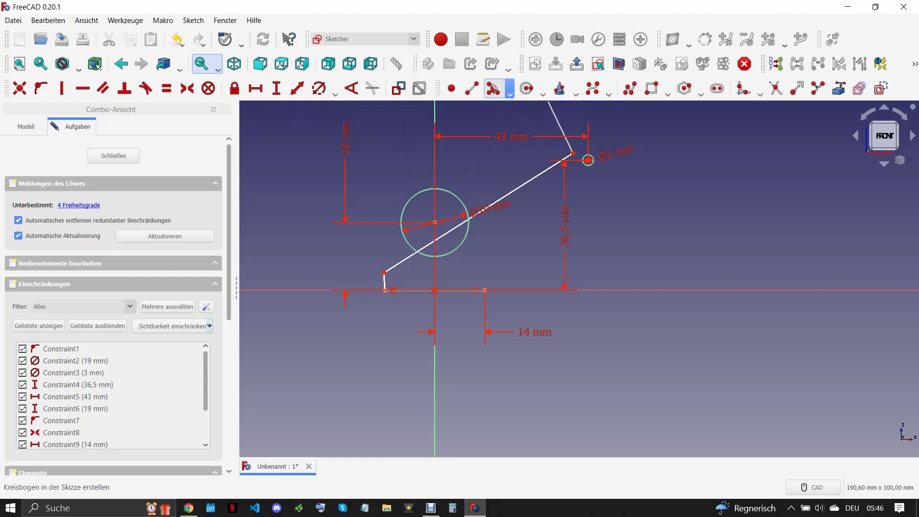
Step: Draw an arc around the small hole from the diagonal edge's end to its lower right
{"action": "scroll", "coordinate": [609, 185], "scroll_direction": "up", "scroll_amount": 5}
{"action": "left_click", "coordinate": [613, 189]}
{"action": "left_click", "coordinate": [578, 158]}
{"action": "left_click", "coordinate": [663, 211]}
{"action": "scroll", "coordinate": [663, 211], "scroll_direction": "down", "scroll_amount": 5}
{"action": "scroll", "coordinate": [598, 296], "scroll_direction": "up", "scroll_amount": 3}
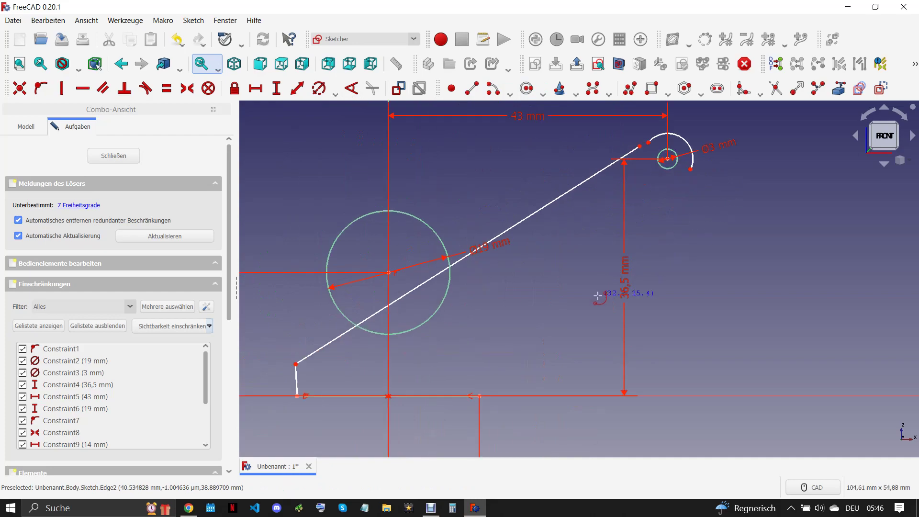
{"action": "left_click", "coordinate": [189, 508]}
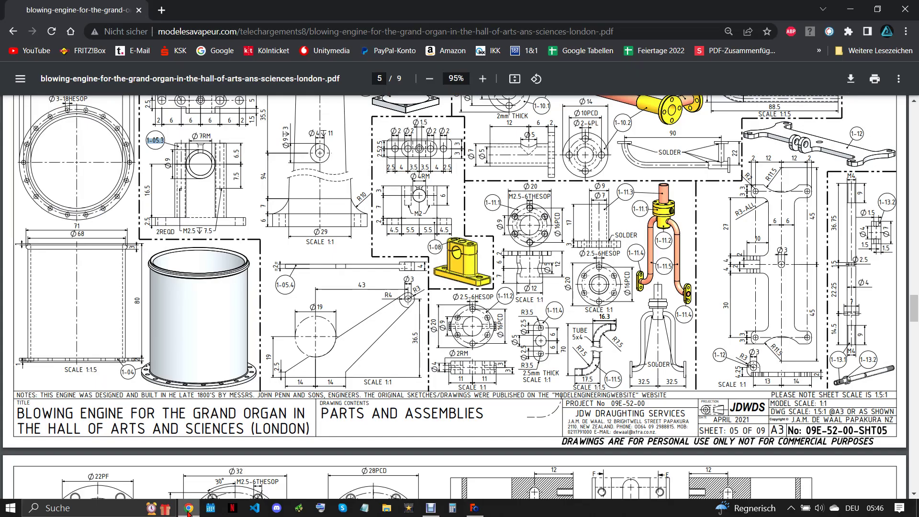
{"action": "left_click", "coordinate": [474, 508]}
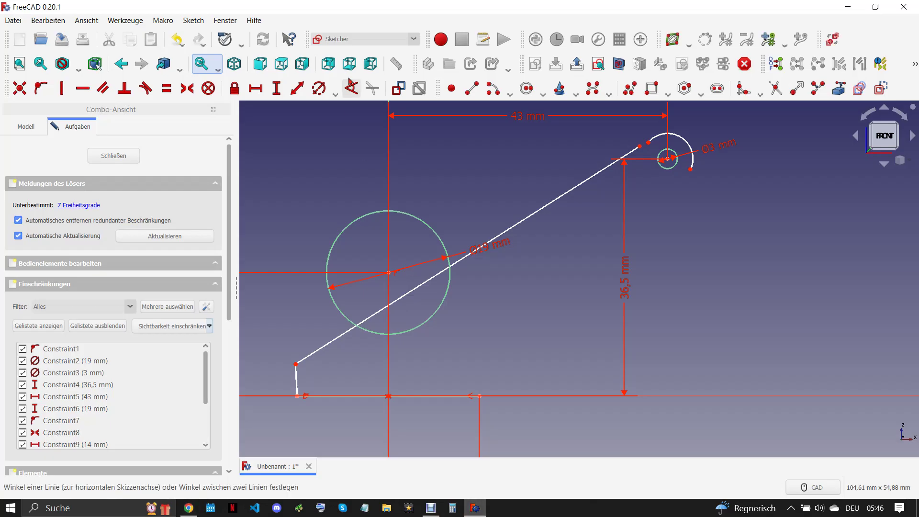
Step: Draw the right-side polyline: short upright from the base line, then diagonal to the arc
{"action": "left_click", "coordinate": [630, 88]}
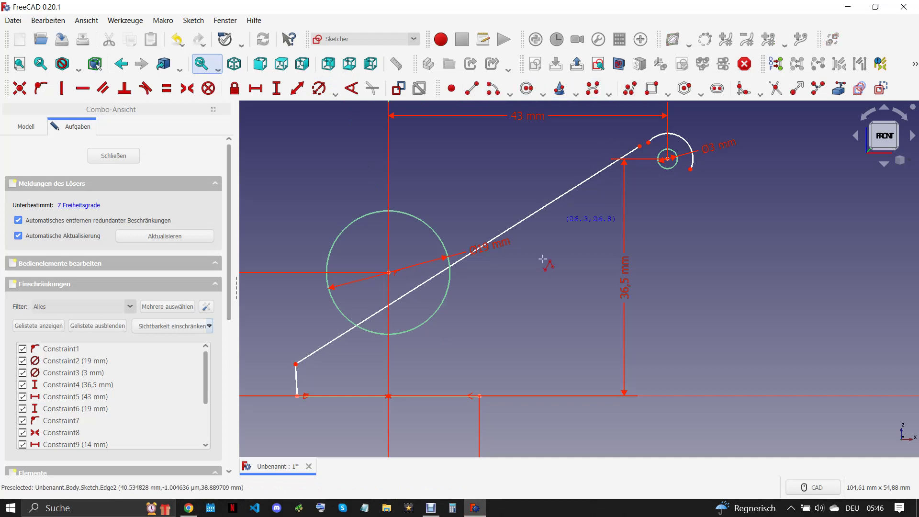
{"action": "left_click", "coordinate": [479, 396]}
{"action": "left_click", "coordinate": [479, 362]}
{"action": "double_click", "coordinate": [677, 183]}
Step: Make the short upright edges vertical and equal, with a 2,5 mm height
{"action": "left_click", "coordinate": [296, 379]}
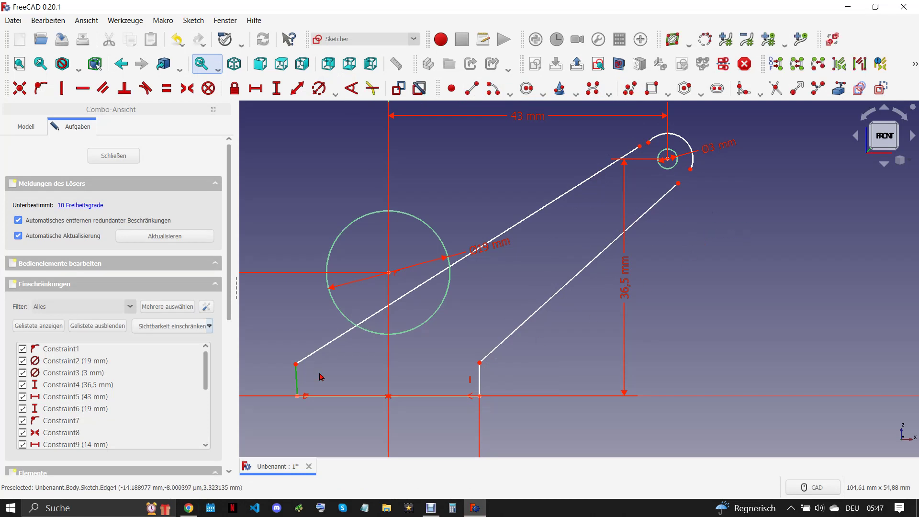
{"action": "key", "text": "v"}
{"action": "left_click_drag", "start_coordinate": [522, 378], "coordinate": [253, 380]}
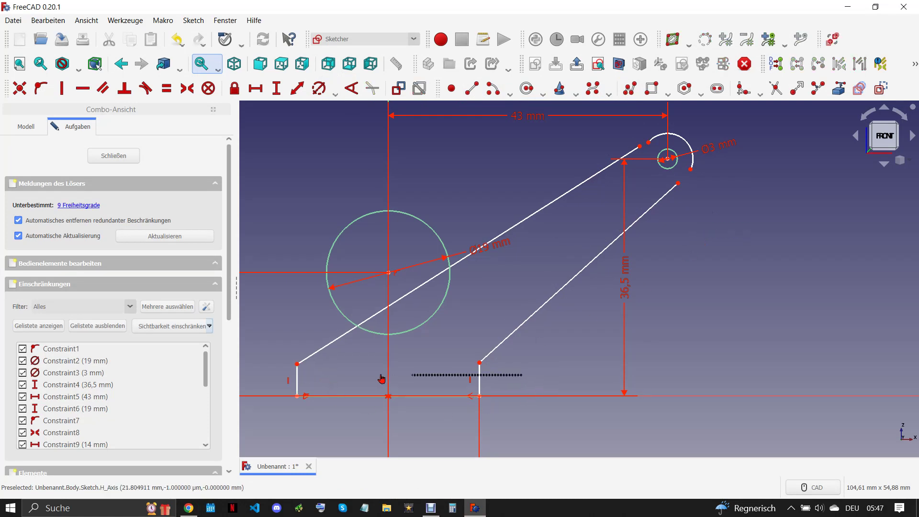
{"action": "key", "text": "e"}
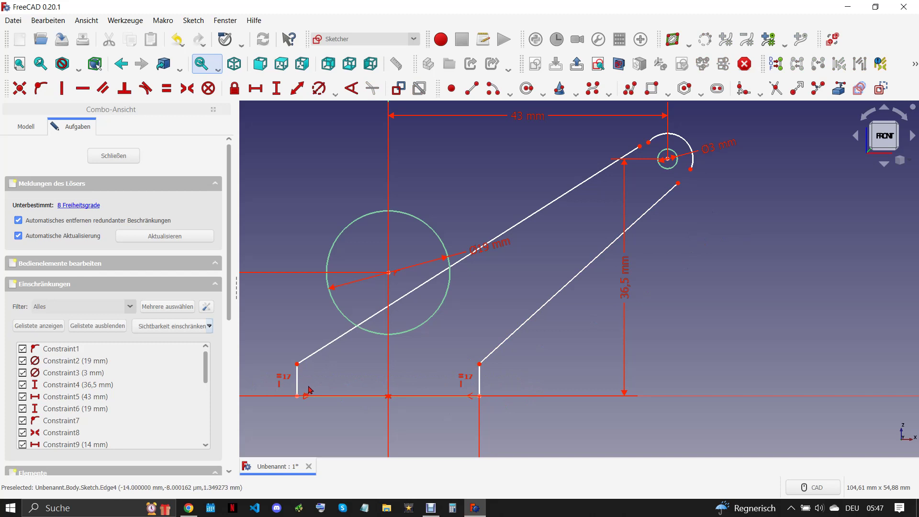
{"action": "left_click", "coordinate": [276, 88]}
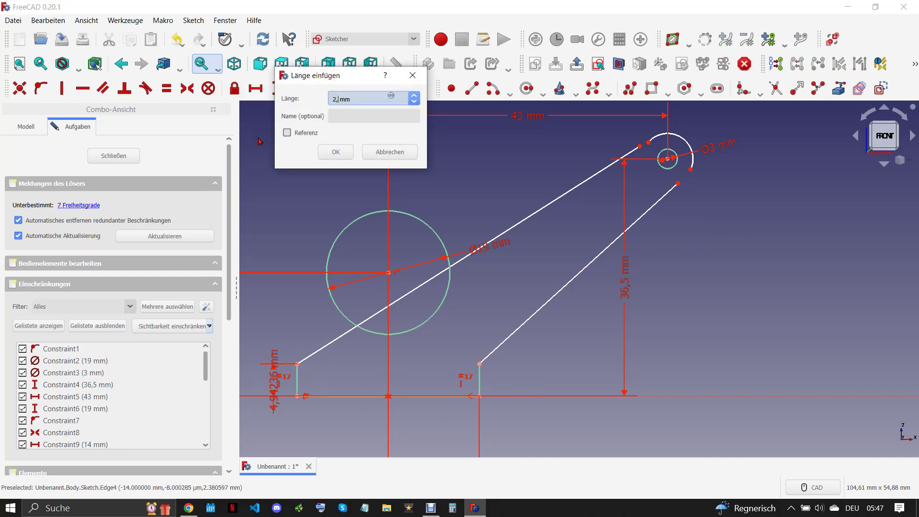
{"action": "key", "text": "Return"}
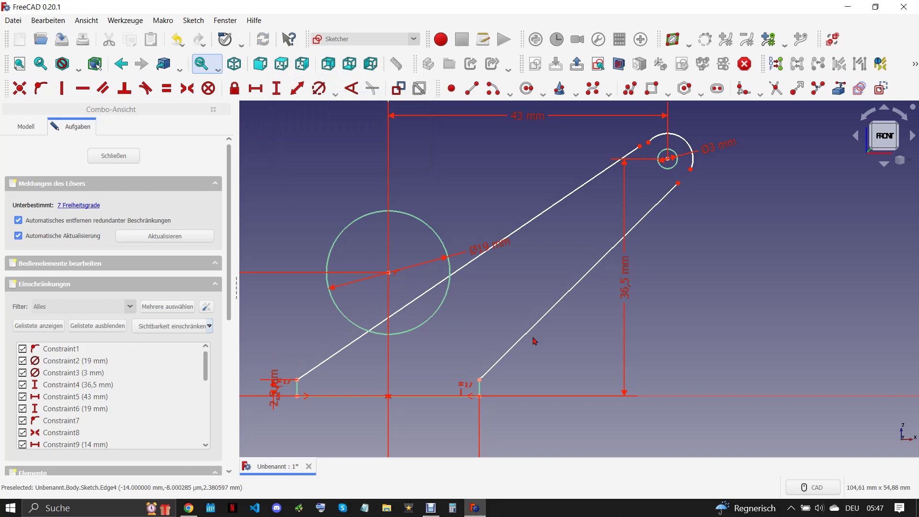
Step: Join both diagonal lines tangentially to the end arc, then check the drawing
{"action": "scroll", "coordinate": [651, 211], "scroll_direction": "up", "scroll_amount": 4}
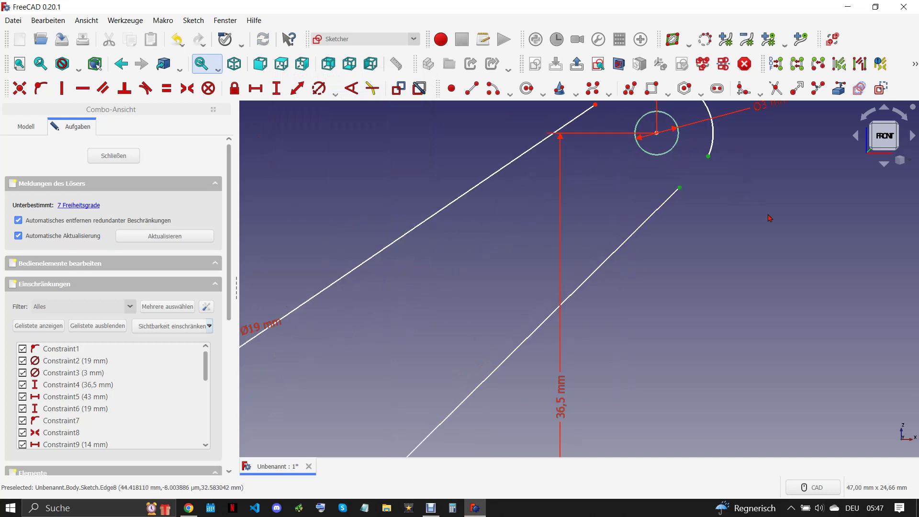
{"action": "key", "text": "t"}
{"action": "scroll", "coordinate": [726, 229], "scroll_direction": "down", "scroll_amount": 4}
{"action": "scroll", "coordinate": [682, 170], "scroll_direction": "up", "scroll_amount": 4}
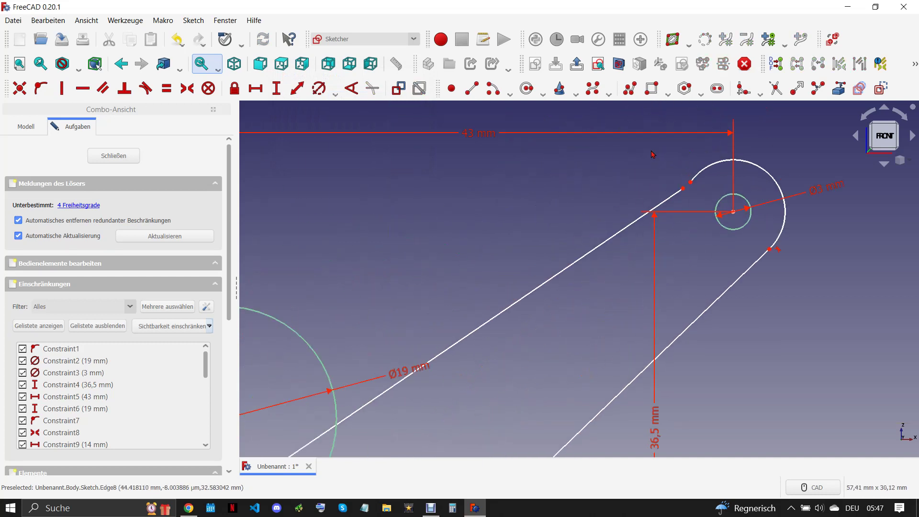
{"action": "key", "text": "t"}
{"action": "scroll", "coordinate": [581, 198], "scroll_direction": "down", "scroll_amount": 5}
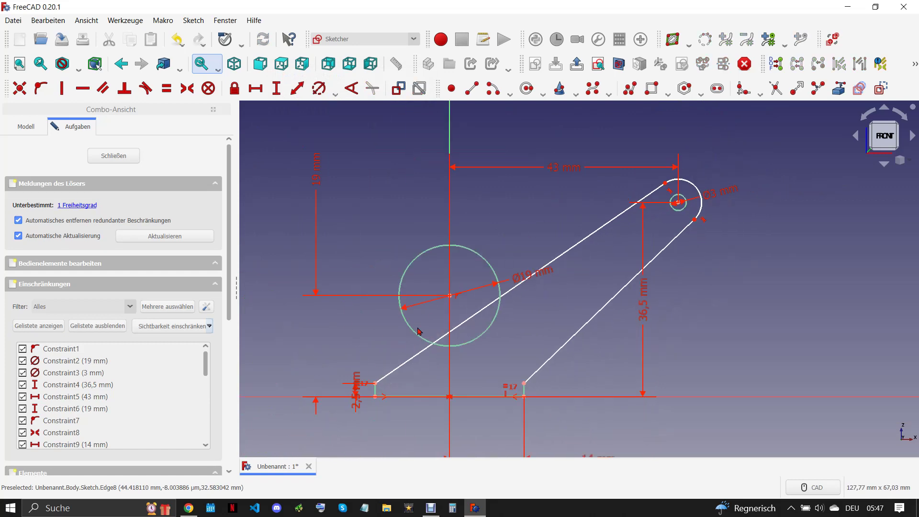
{"action": "left_click", "coordinate": [190, 510]}
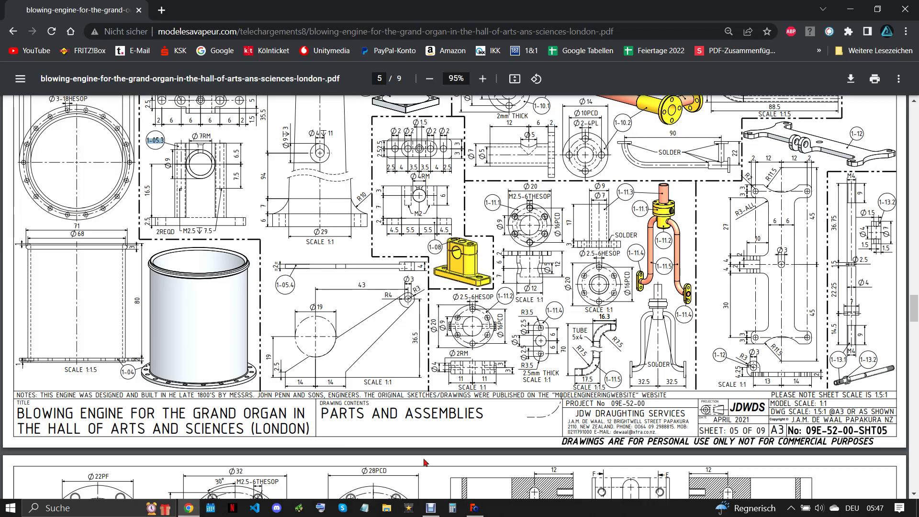
Step: Give the rounded end arc a 3 mm radius
{"action": "left_click", "coordinate": [476, 507]}
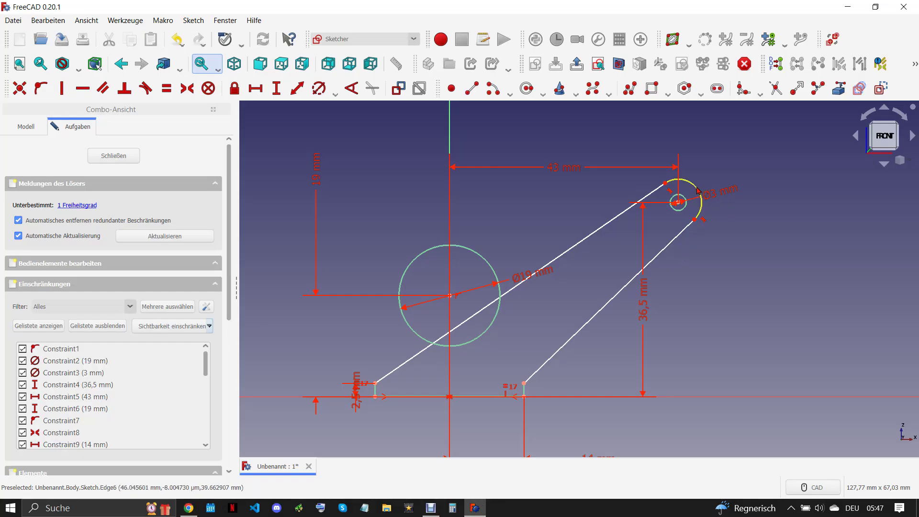
{"action": "left_click", "coordinate": [700, 205]}
{"action": "left_click", "coordinate": [320, 88]}
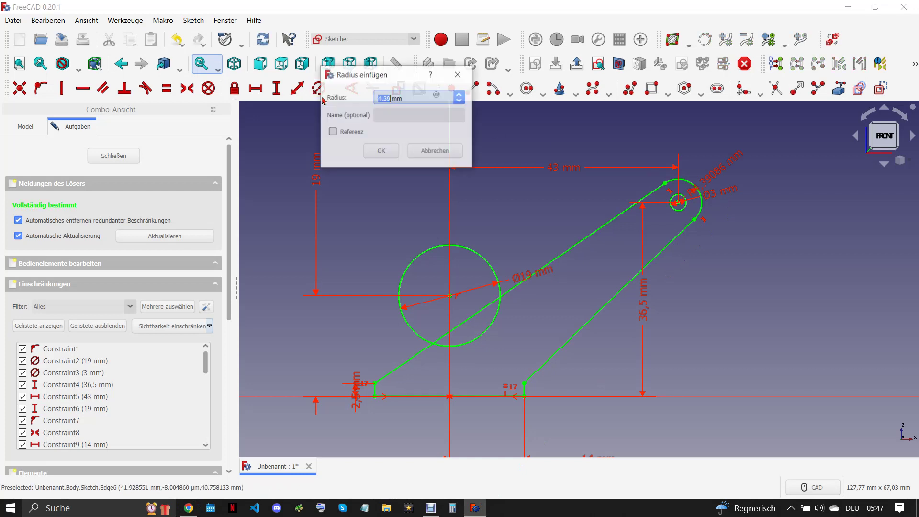
{"action": "left_click", "coordinate": [381, 151]}
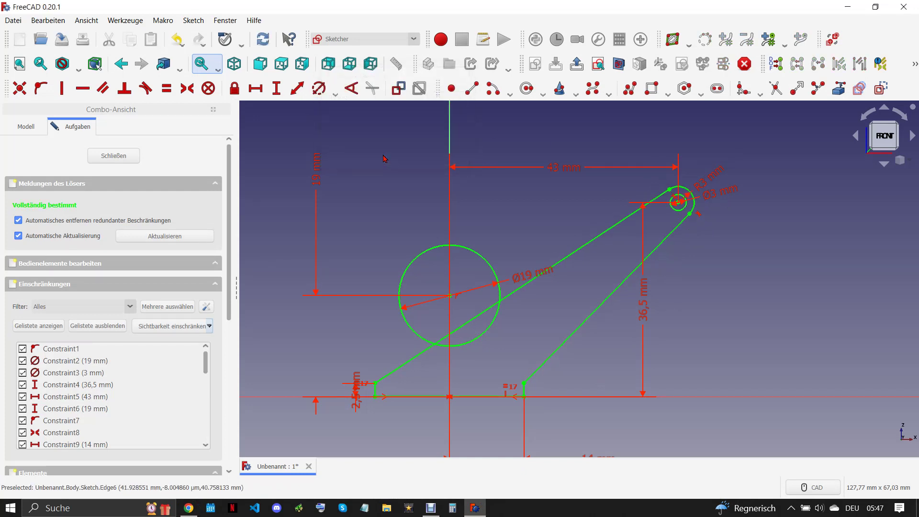
Step: Trim the Ø19 circle and the line segment inside it into a notch
{"action": "middle_click_drag", "start_coordinate": [722, 184], "coordinate": [589, 274]}
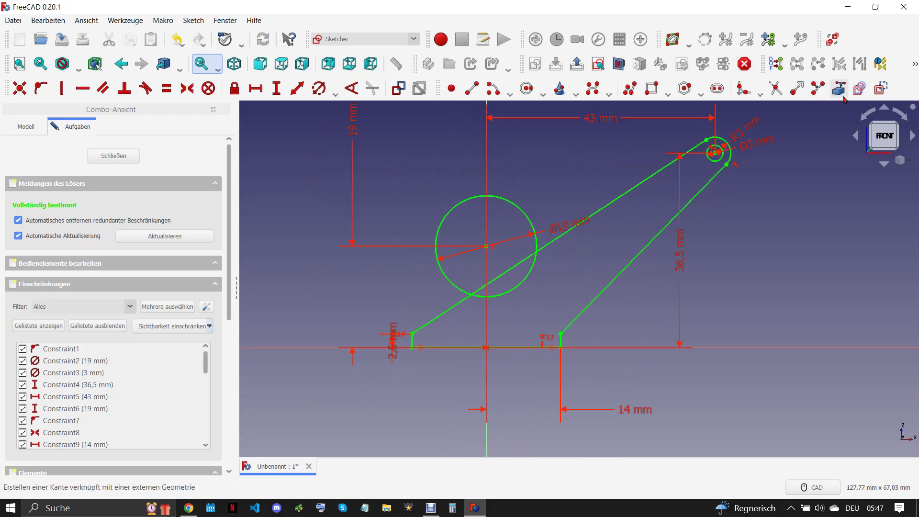
{"action": "left_click", "coordinate": [776, 89]}
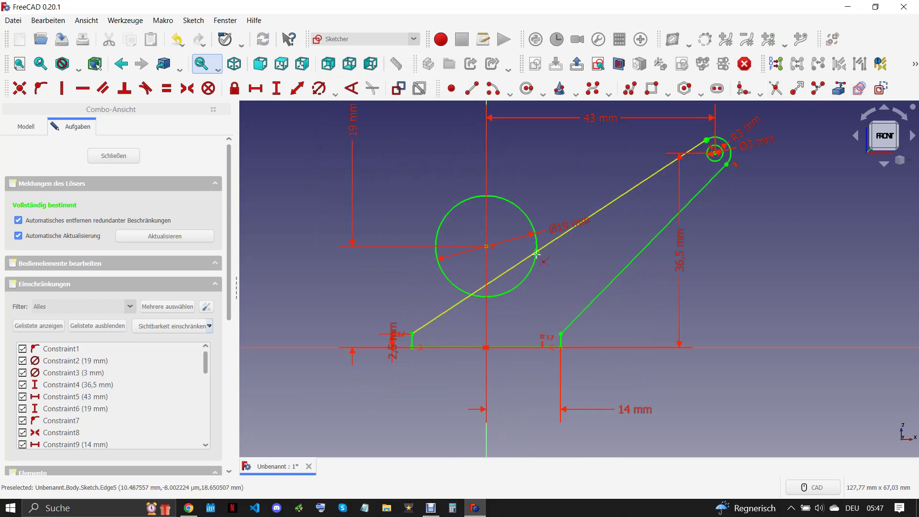
{"action": "left_click", "coordinate": [534, 246]}
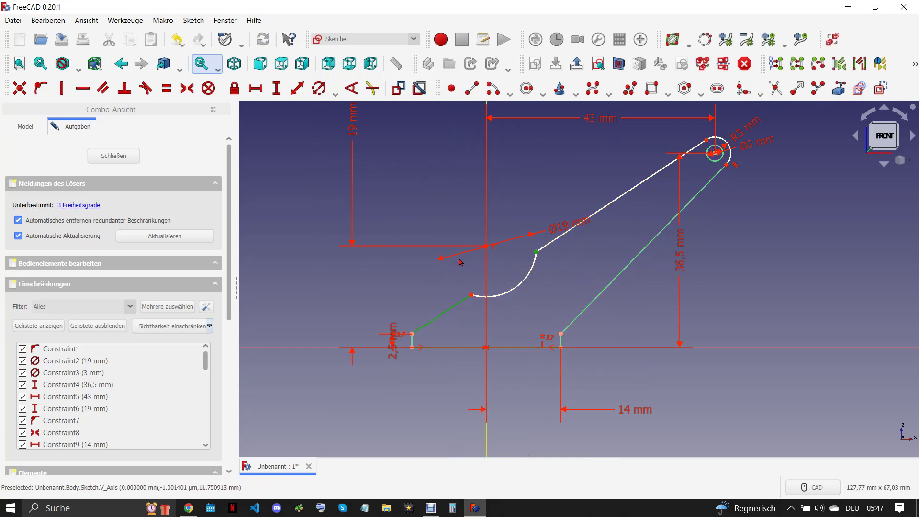
Step: Make the line tangent to the notch arc and the lower-left line parallel to the upper edge
{"action": "left_click", "coordinate": [40, 89]}
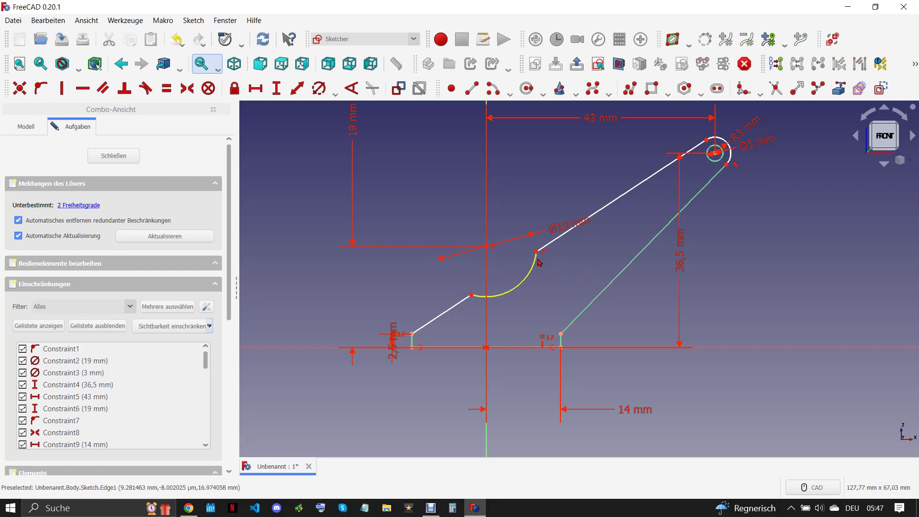
{"action": "left_click", "coordinate": [611, 207]}
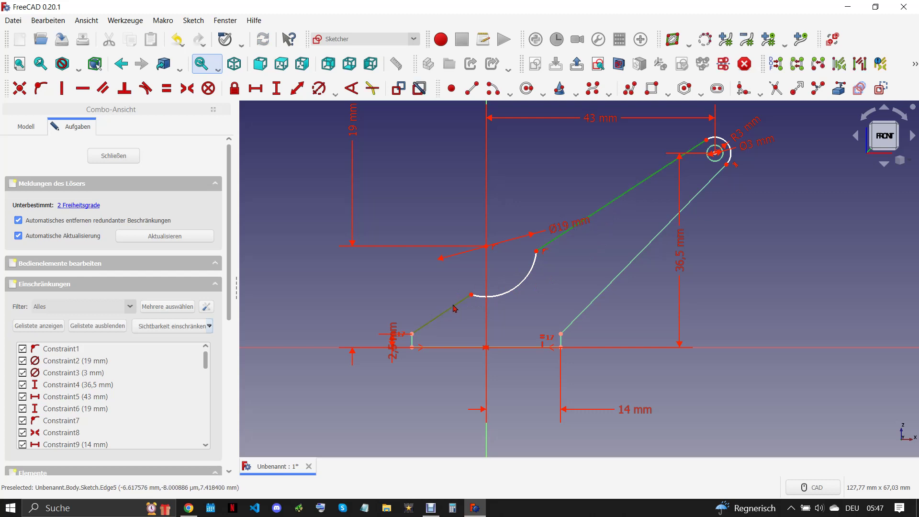
{"action": "left_click", "coordinate": [103, 88]}
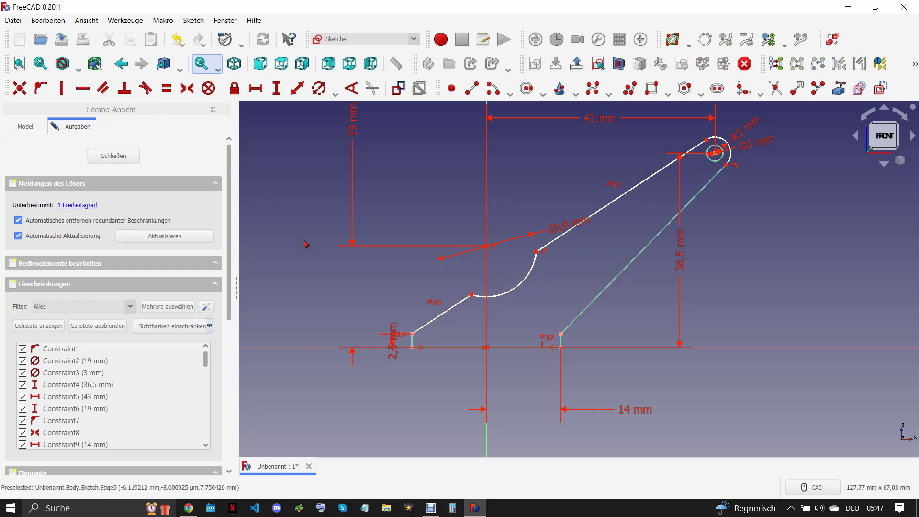
{"action": "left_click", "coordinate": [479, 299]}
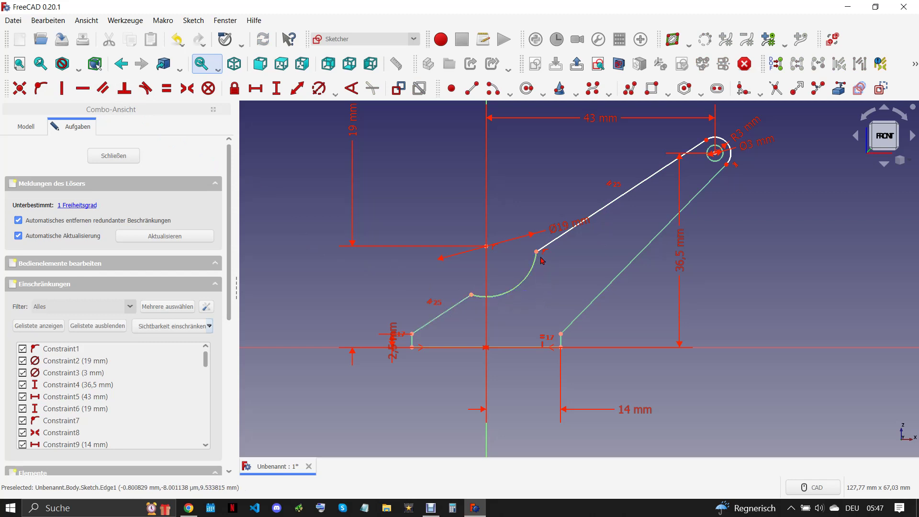
Step: Constrain the notch arc and small end circle, then compare with the reference drawing
{"action": "scroll", "coordinate": [712, 154], "scroll_direction": "up", "scroll_amount": 4}
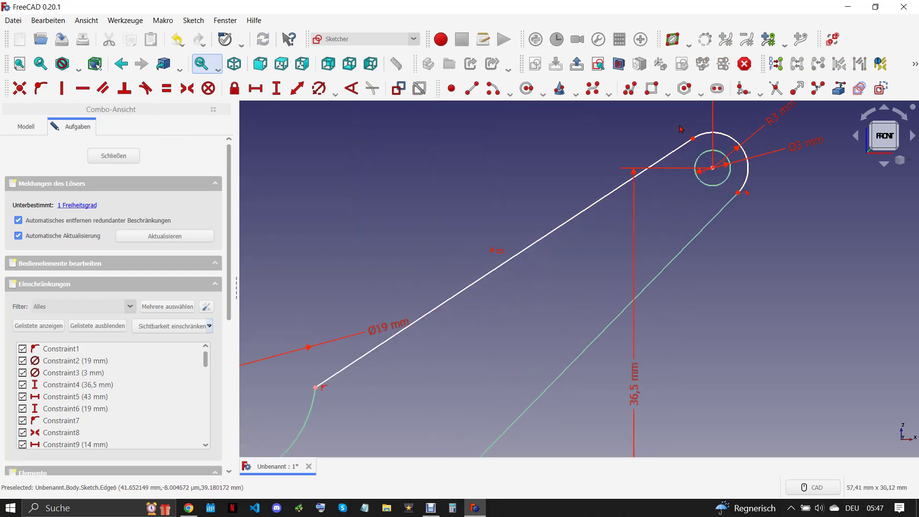
{"action": "left_click", "coordinate": [706, 159]}
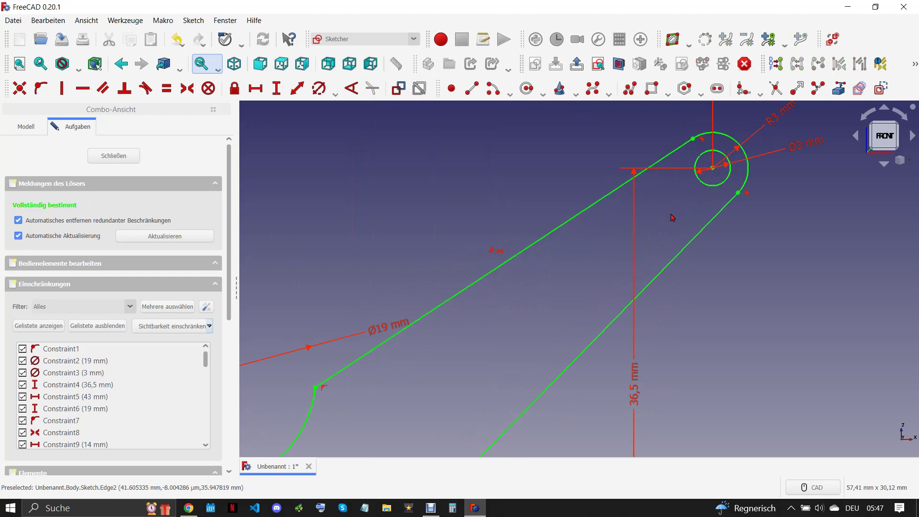
{"action": "scroll", "coordinate": [674, 214], "scroll_direction": "down", "scroll_amount": 5}
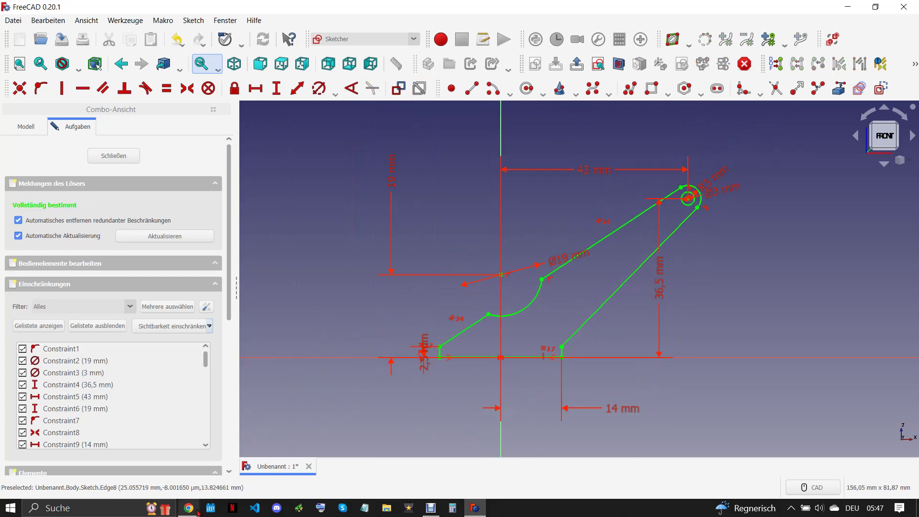
{"action": "left_click", "coordinate": [191, 511]}
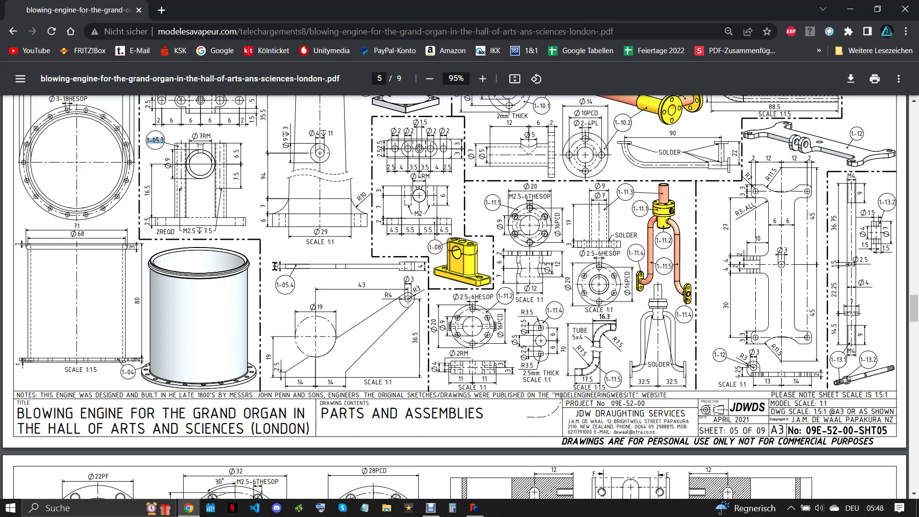
{"action": "left_click", "coordinate": [474, 508]}
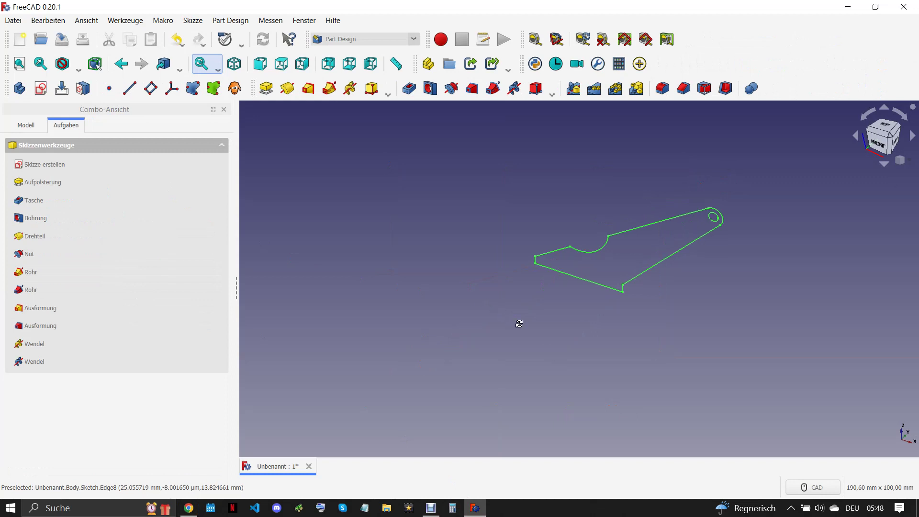
Step: Pad the arm 2 mm symmetric to the sketch plane and compare it with the drawing
{"action": "left_click", "coordinate": [266, 88]}
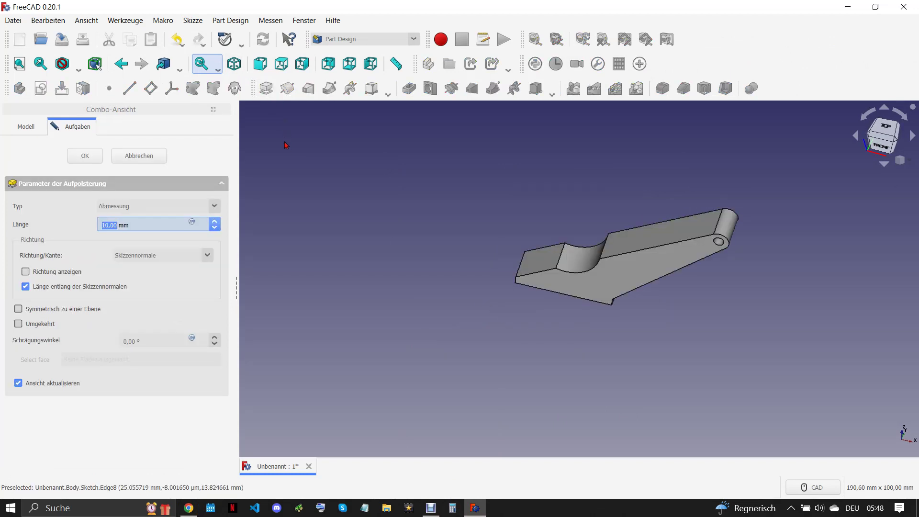
{"action": "type", "text": "2"}
{"action": "left_click", "coordinate": [19, 309]}
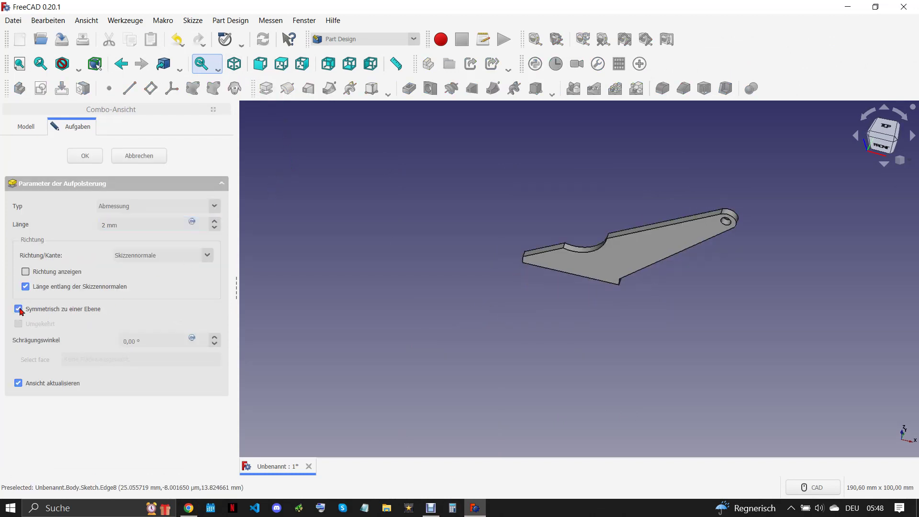
{"action": "key", "text": "Return"}
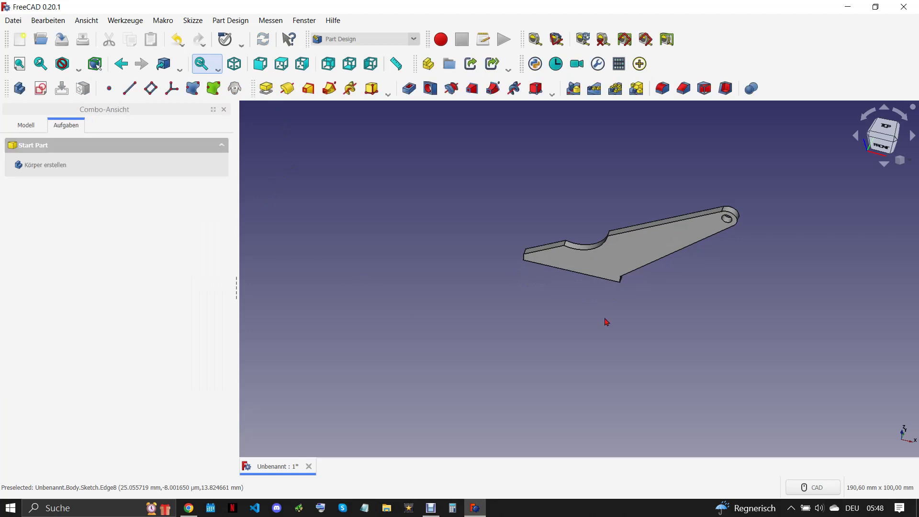
{"action": "middle_click_drag", "start_coordinate": [605, 322], "coordinate": [622, 337]}
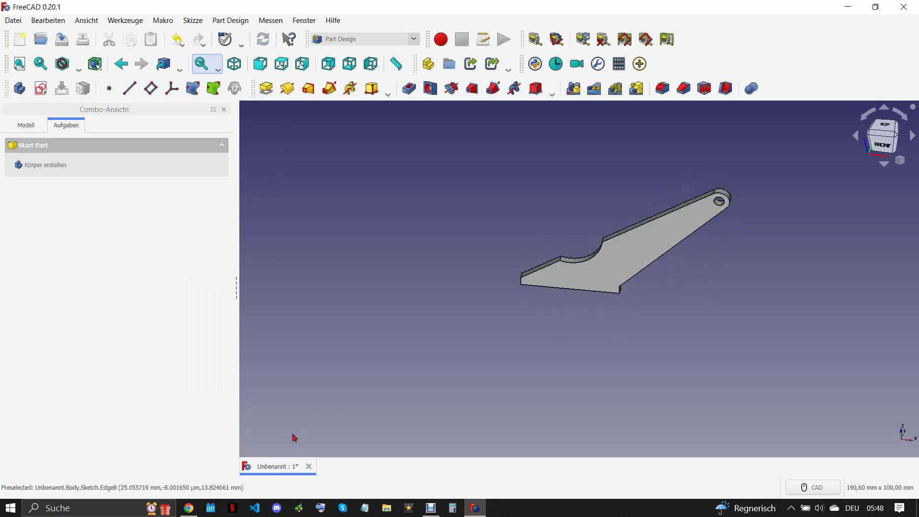
{"action": "left_click", "coordinate": [189, 508]}
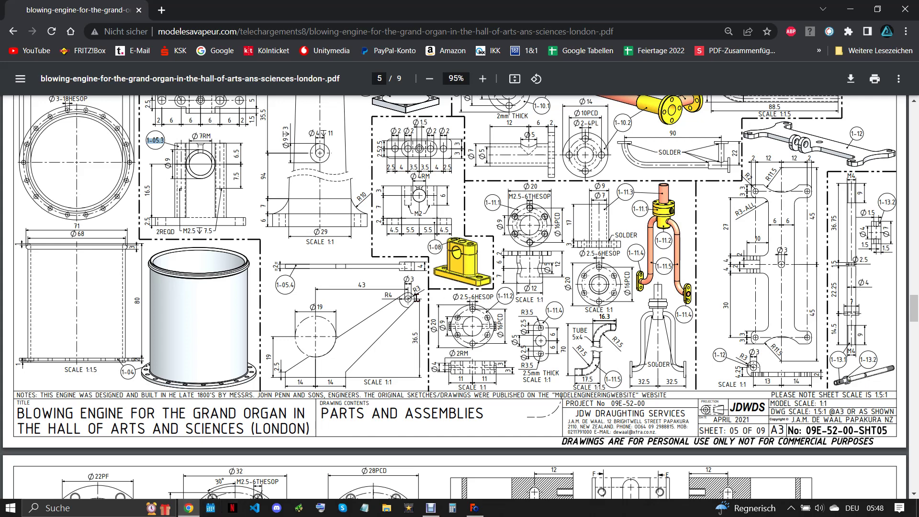
{"action": "left_click", "coordinate": [475, 508]}
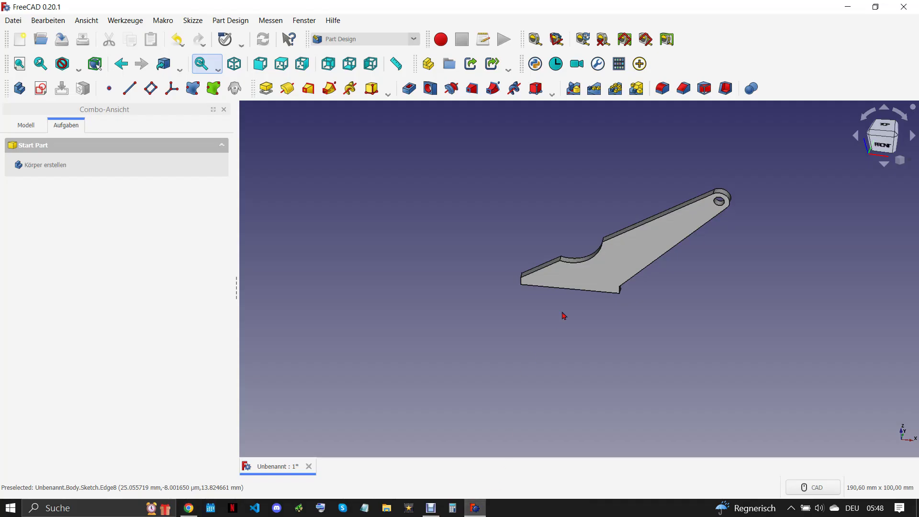
{"action": "left_click", "coordinate": [40, 88]}
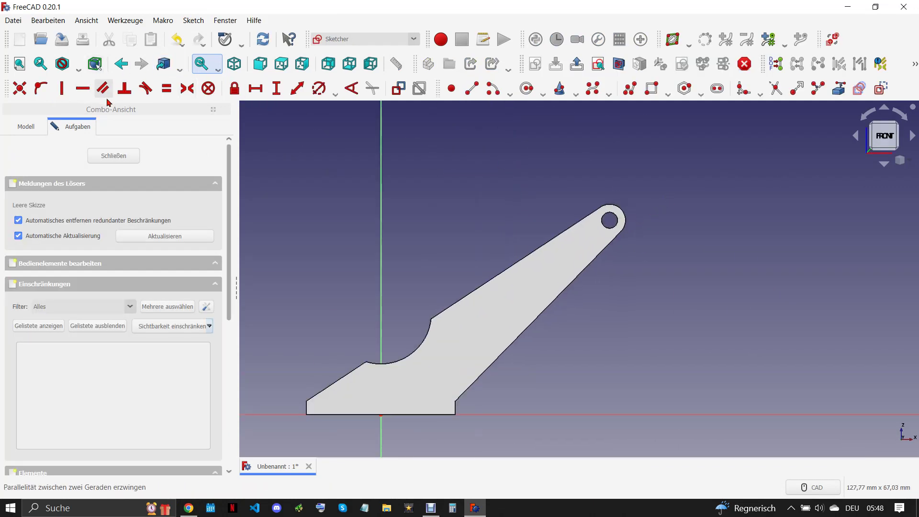
Step: Project the hole circle, outer end arc and both straight arm edges as external geometry
{"action": "scroll", "coordinate": [667, 204], "scroll_direction": "up", "scroll_amount": 5}
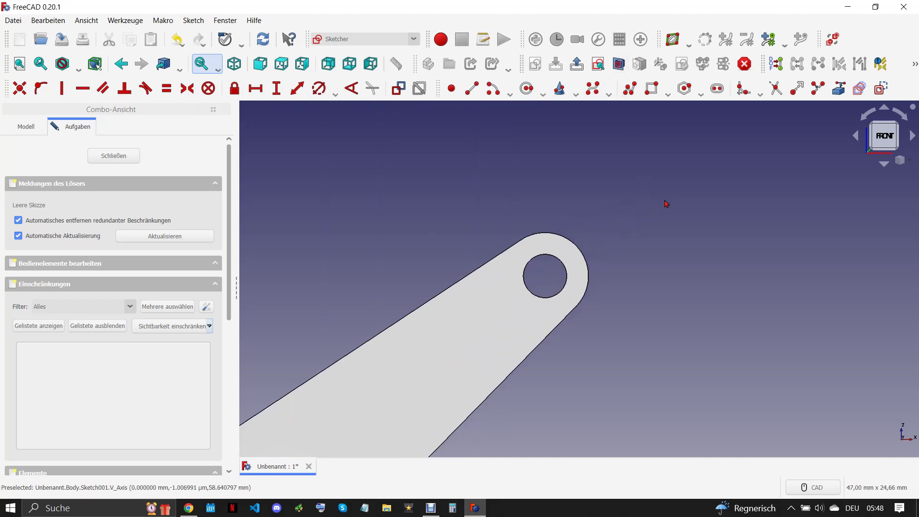
{"action": "left_click", "coordinate": [562, 283]}
{"action": "left_click", "coordinate": [588, 275]}
{"action": "scroll", "coordinate": [617, 256], "scroll_direction": "down", "scroll_amount": 1}
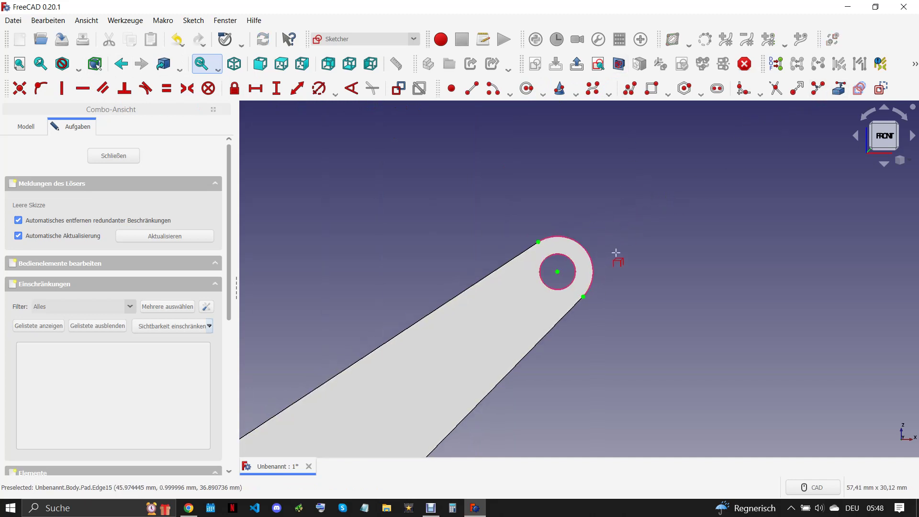
{"action": "scroll", "coordinate": [617, 256], "scroll_direction": "down", "scroll_amount": 1}
{"action": "left_click", "coordinate": [575, 309]}
{"action": "left_click", "coordinate": [524, 271]}
Step: Draw an arc centred on the hole and give it a 4 mm radius
{"action": "left_click", "coordinate": [450, 87]}
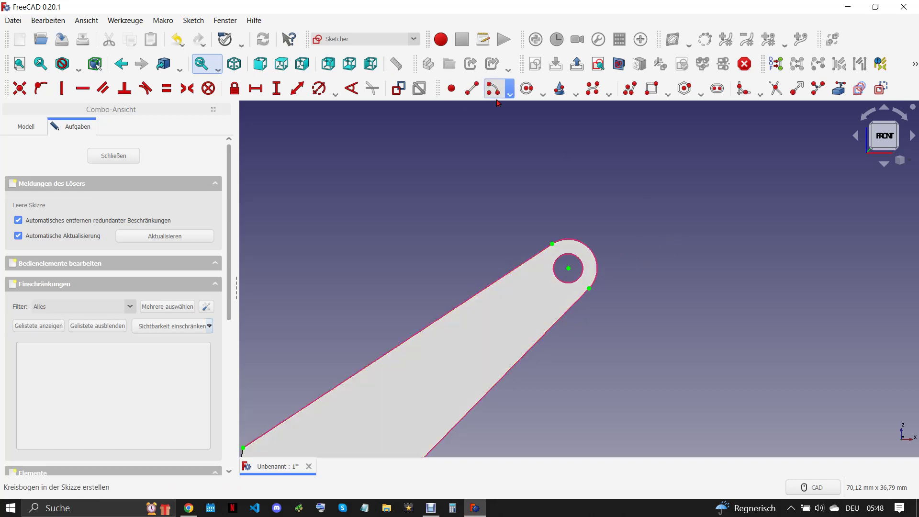
{"action": "scroll", "coordinate": [565, 270], "scroll_direction": "up", "scroll_amount": 1}
{"action": "scroll", "coordinate": [564, 271], "scroll_direction": "up", "scroll_amount": 1}
{"action": "left_click", "coordinate": [563, 271]}
{"action": "left_click", "coordinate": [499, 277]}
{"action": "left_click", "coordinate": [552, 337]}
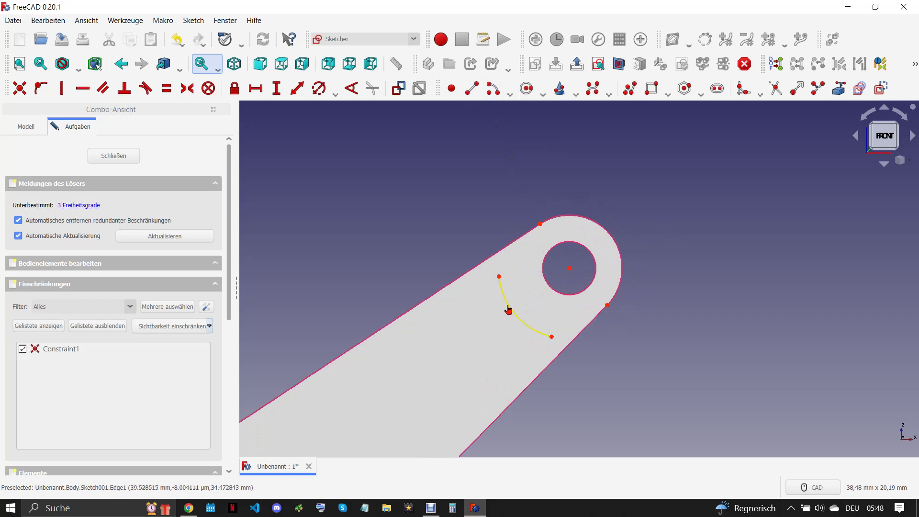
{"action": "left_click", "coordinate": [508, 310]}
{"action": "left_click", "coordinate": [319, 88]}
{"action": "type", "text": "4"}
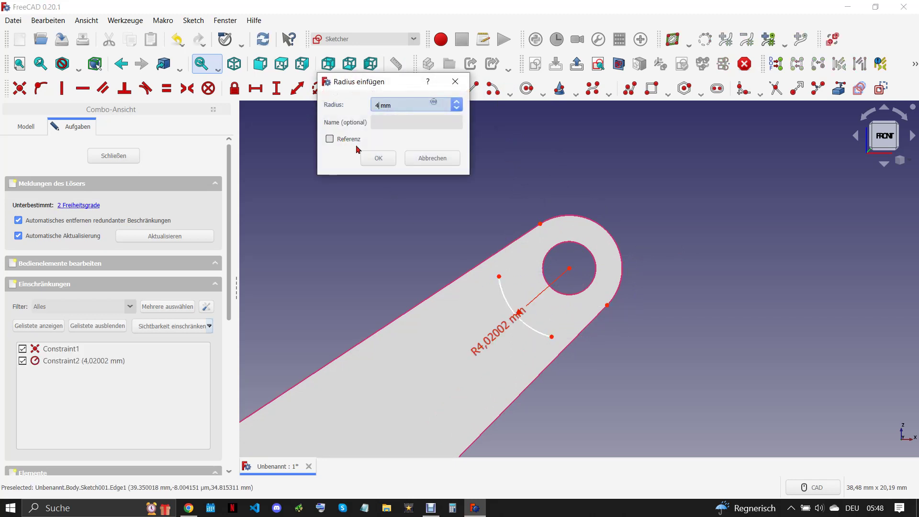
{"action": "left_click", "coordinate": [378, 158]}
Step: Draw a slot from the hole centre toward the R4 arc and delete its outer end arc
{"action": "scroll", "coordinate": [558, 294], "scroll_direction": "up", "scroll_amount": 2}
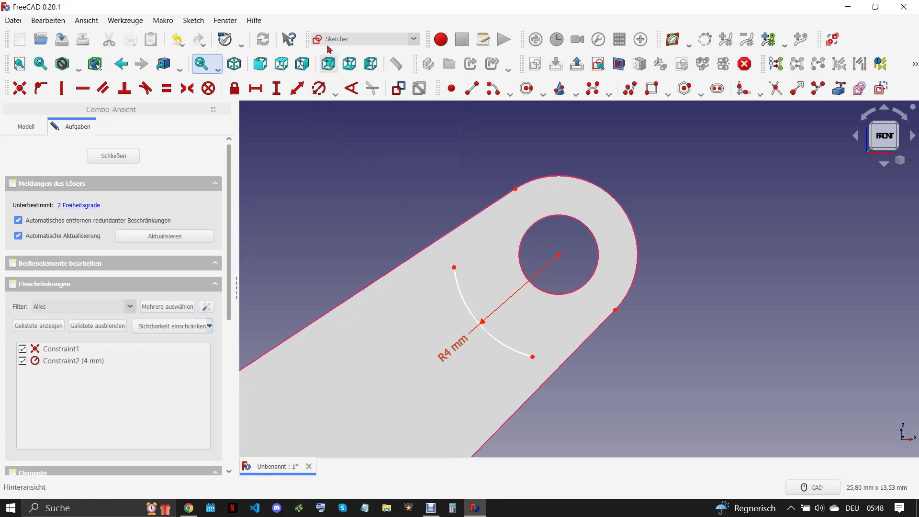
{"action": "left_click", "coordinate": [492, 90]}
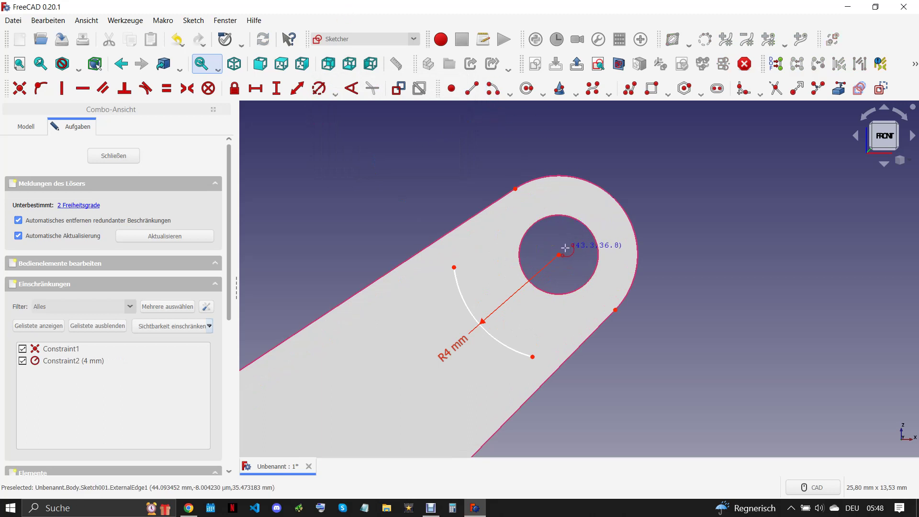
{"action": "left_click", "coordinate": [717, 88]}
{"action": "left_click", "coordinate": [560, 254]}
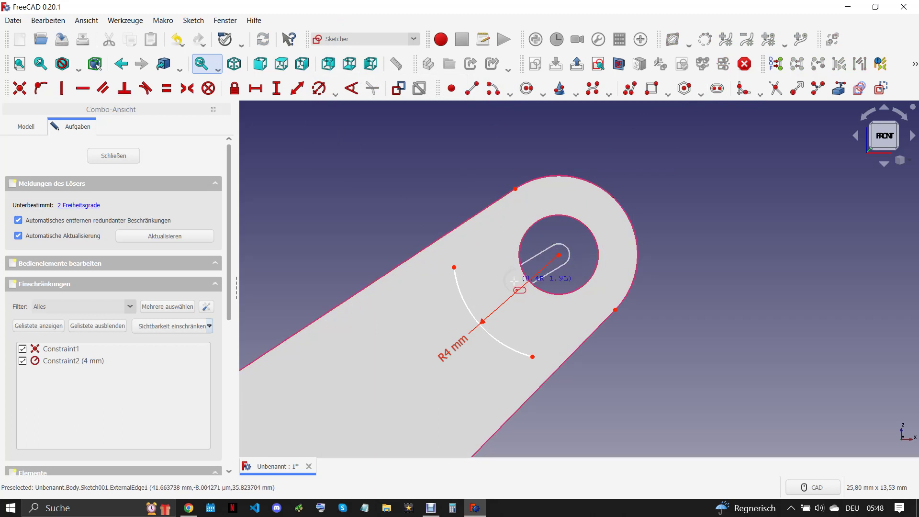
{"action": "left_click", "coordinate": [513, 290]}
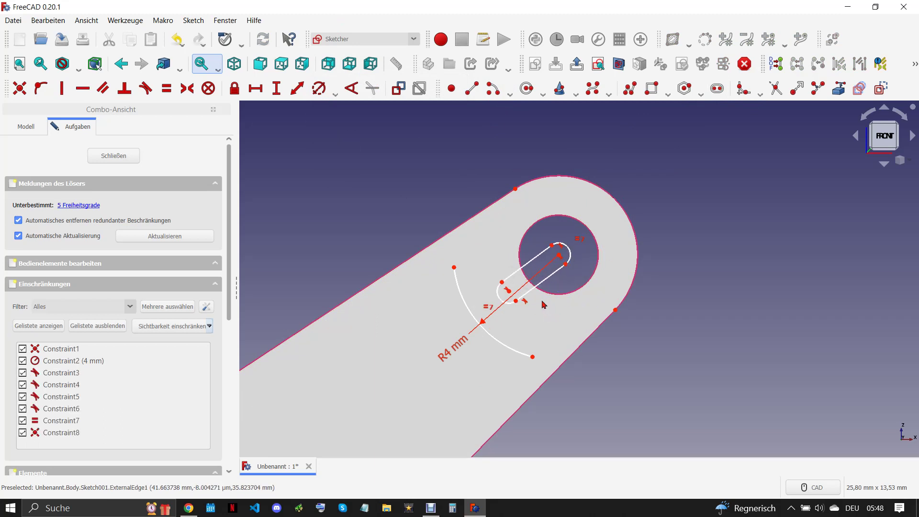
{"action": "left_click", "coordinate": [499, 300]}
{"action": "key", "text": "Delete"}
Step: Join the slot line ends to the R4 arc ends and select the small and projected end arcs
{"action": "left_click_drag", "start_coordinate": [509, 297], "coordinate": [545, 370]}
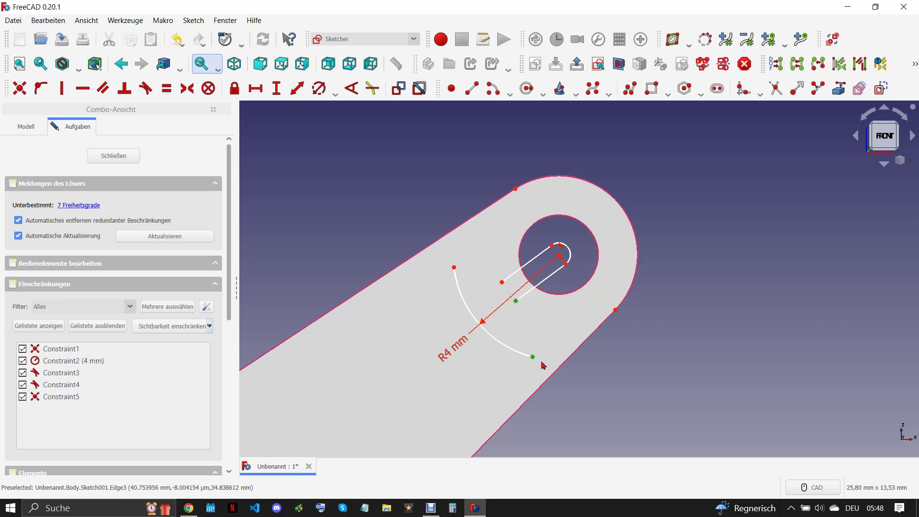
{"action": "key", "text": "c"}
{"action": "left_click_drag", "start_coordinate": [445, 258], "coordinate": [512, 306]}
{"action": "key", "text": "c"}
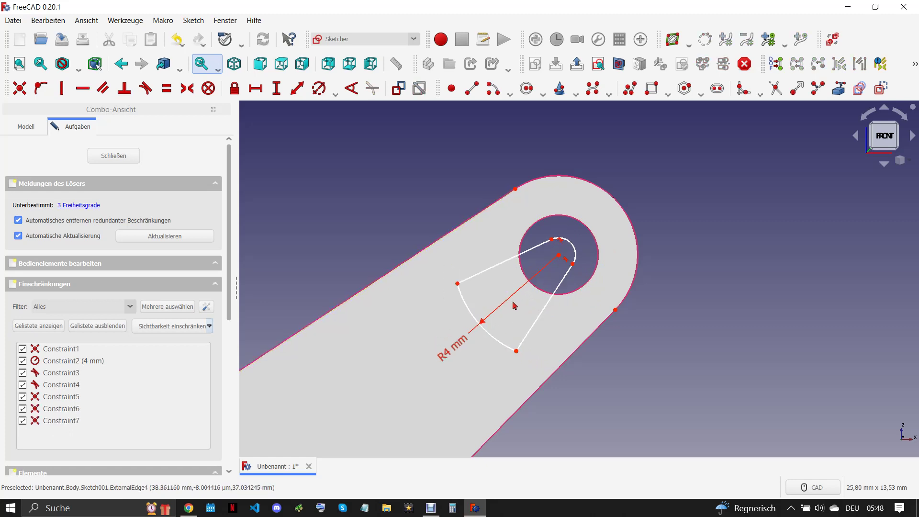
{"action": "left_click", "coordinate": [575, 250]}
{"action": "left_click", "coordinate": [630, 219]}
Step: Attach the lower and upper arc endpoints to the arm edges with Point on Object
{"action": "key", "text": "e"}
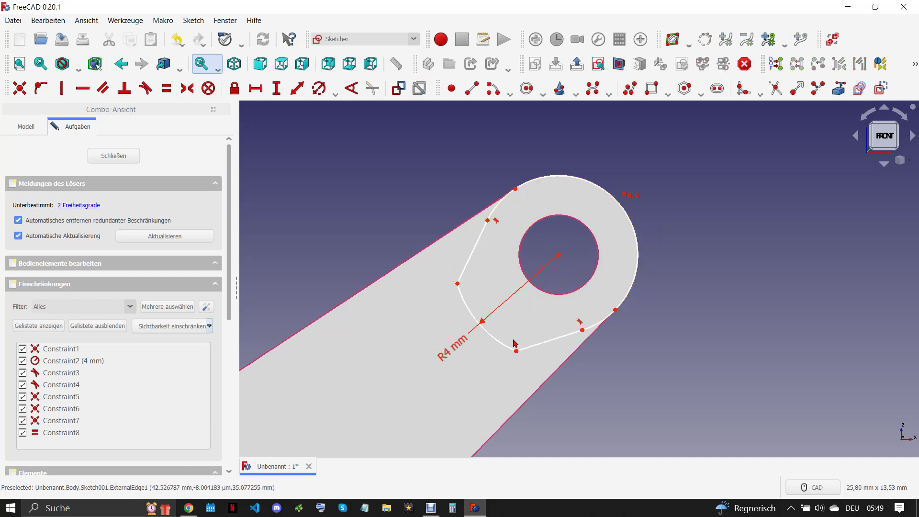
{"action": "left_click", "coordinate": [547, 342]}
{"action": "key", "text": "Escape"}
{"action": "left_click", "coordinate": [567, 358]}
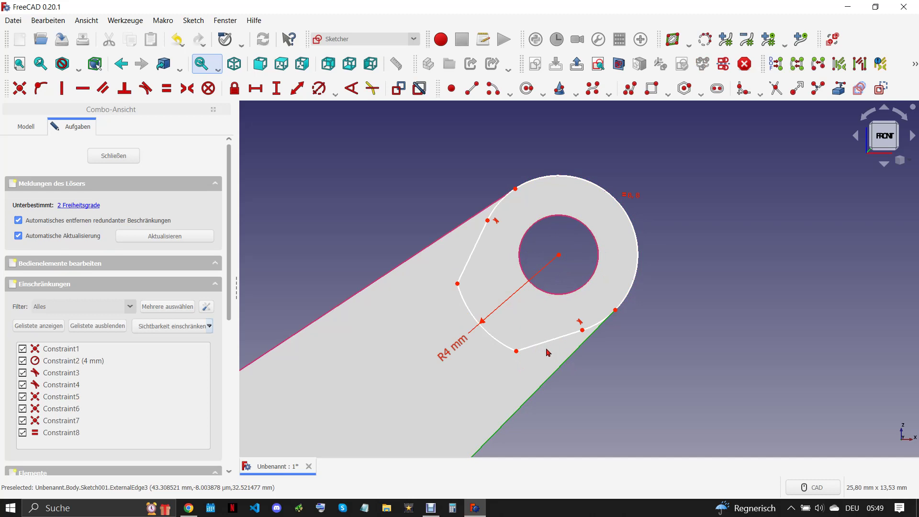
{"action": "left_click", "coordinate": [516, 351]}
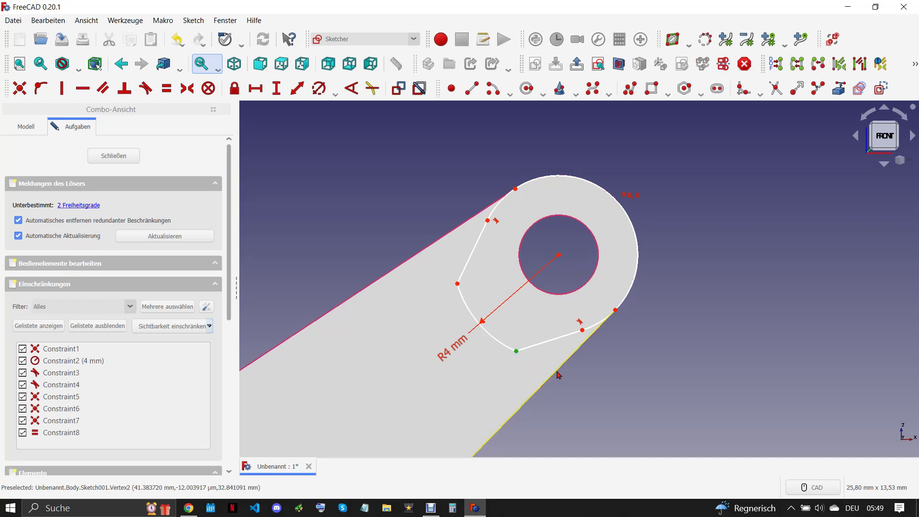
{"action": "left_click", "coordinate": [41, 88]}
{"action": "left_click", "coordinate": [458, 285]}
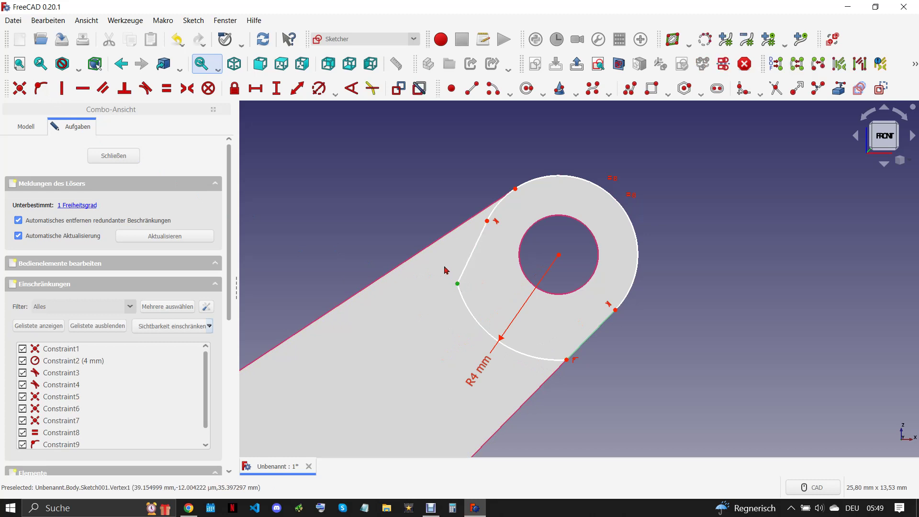
{"action": "left_click", "coordinate": [435, 251]}
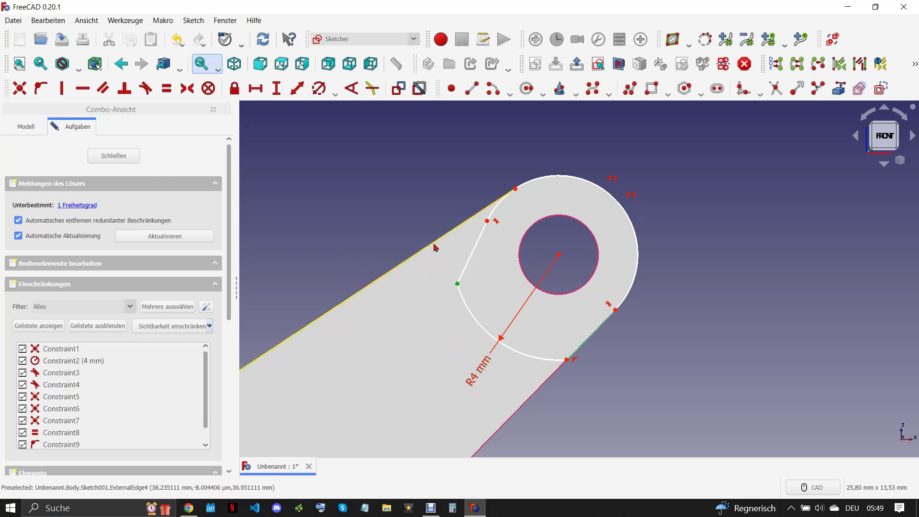
{"action": "left_click", "coordinate": [41, 88]}
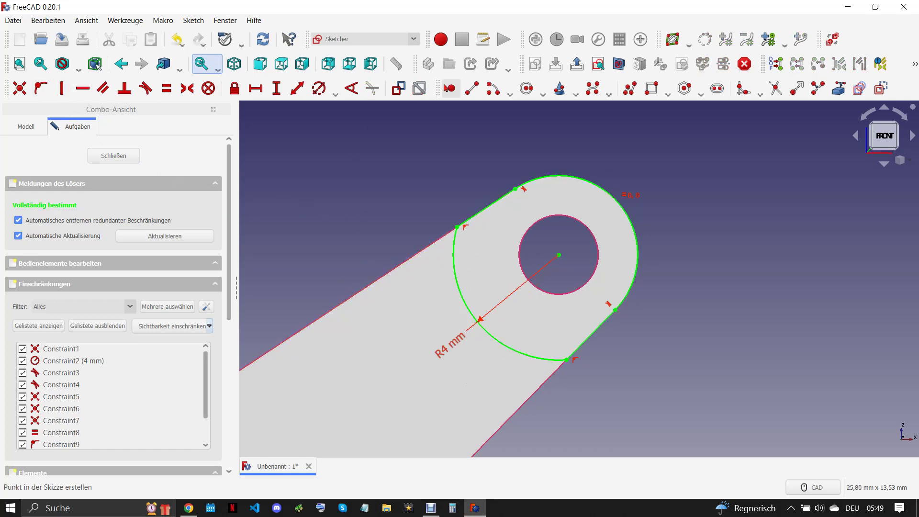
Step: Draw a circle centred on the hole, make it equal to the hole circle, and close the sketch
{"action": "left_click", "coordinate": [319, 88]}
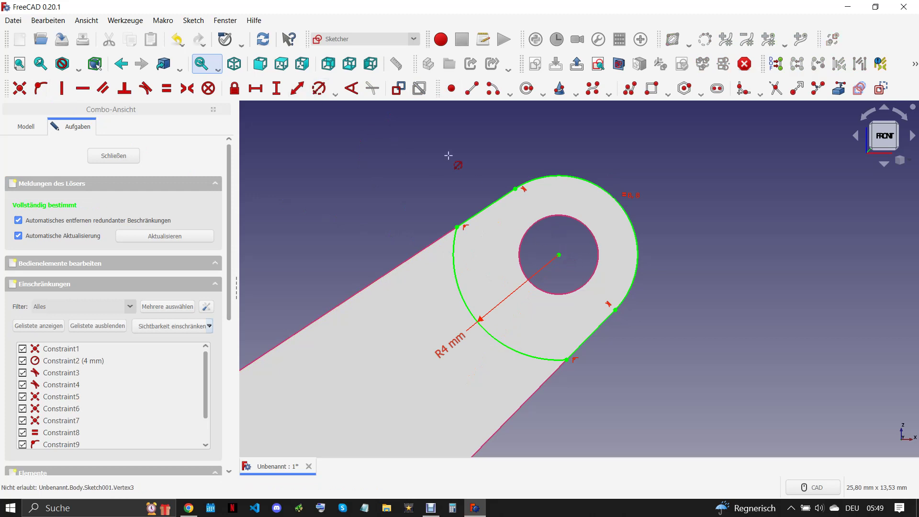
{"action": "left_click", "coordinate": [527, 88]}
{"action": "left_click", "coordinate": [557, 254]}
{"action": "left_click", "coordinate": [580, 237]}
{"action": "left_click", "coordinate": [582, 233]}
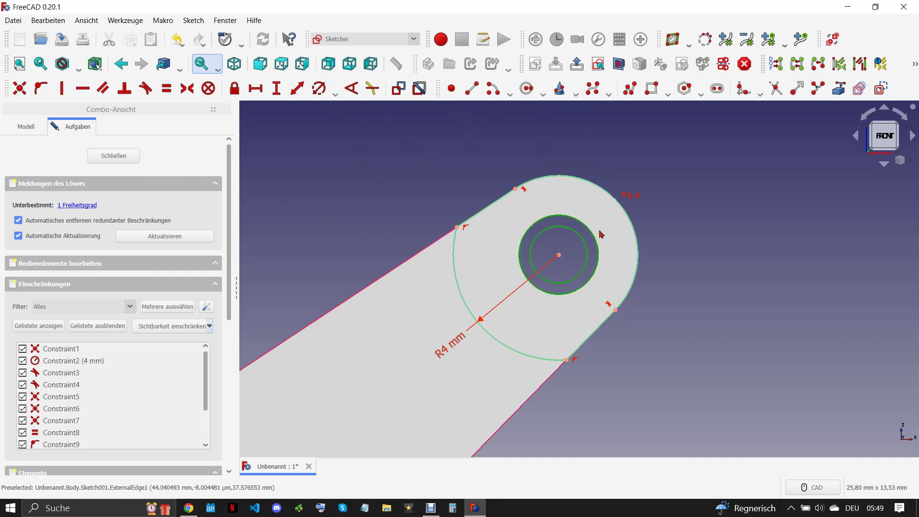
{"action": "key", "text": "e"}
{"action": "left_click", "coordinate": [114, 155]}
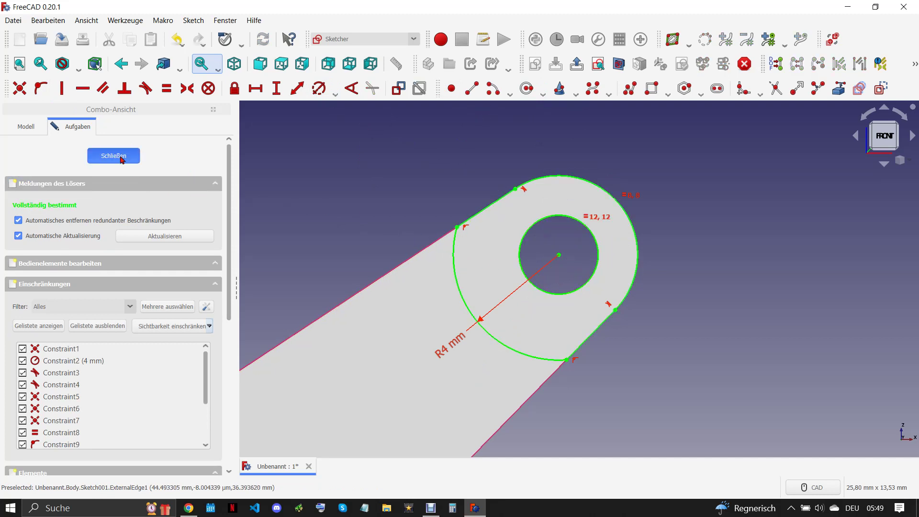
Step: Pad the boss sketch 4 mm symmetrically about its plane to form the collar
{"action": "scroll", "coordinate": [693, 256], "scroll_direction": "up", "scroll_amount": 2}
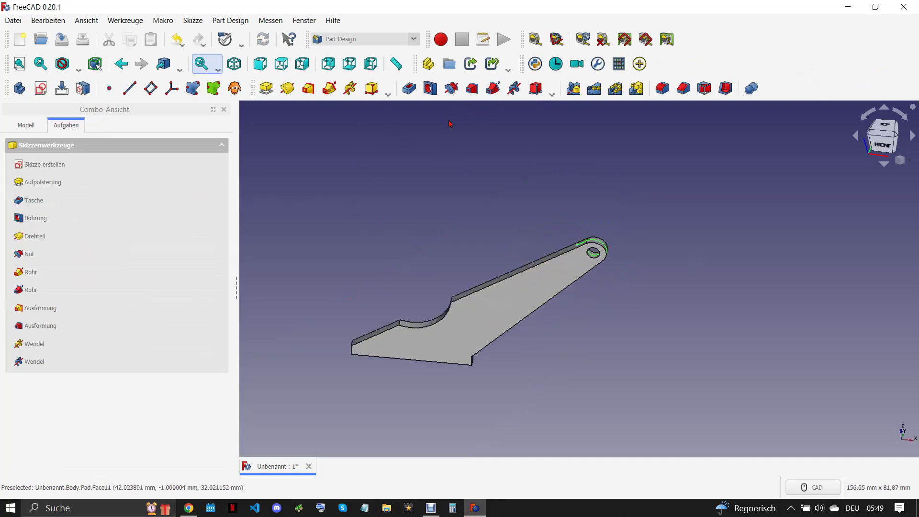
{"action": "left_click", "coordinate": [270, 109]}
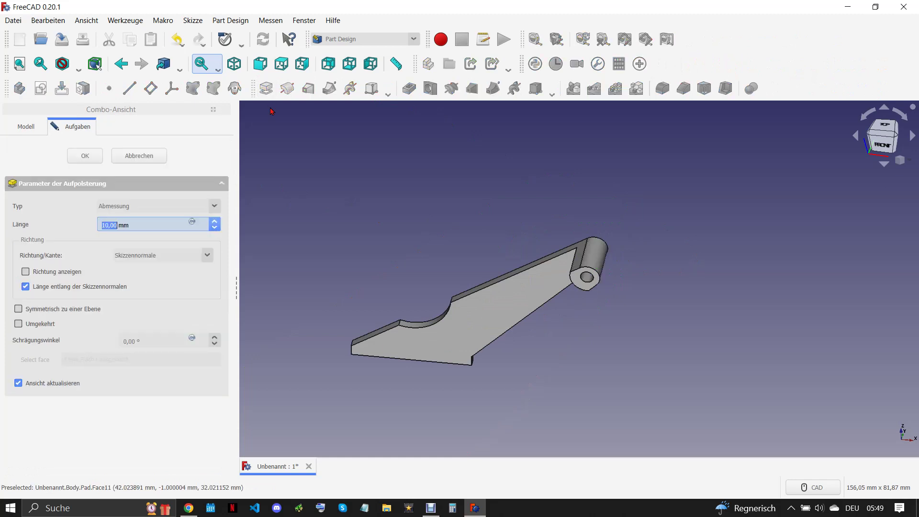
{"action": "type", "text": "4"}
{"action": "left_click", "coordinate": [19, 310]}
{"action": "left_click", "coordinate": [85, 156]}
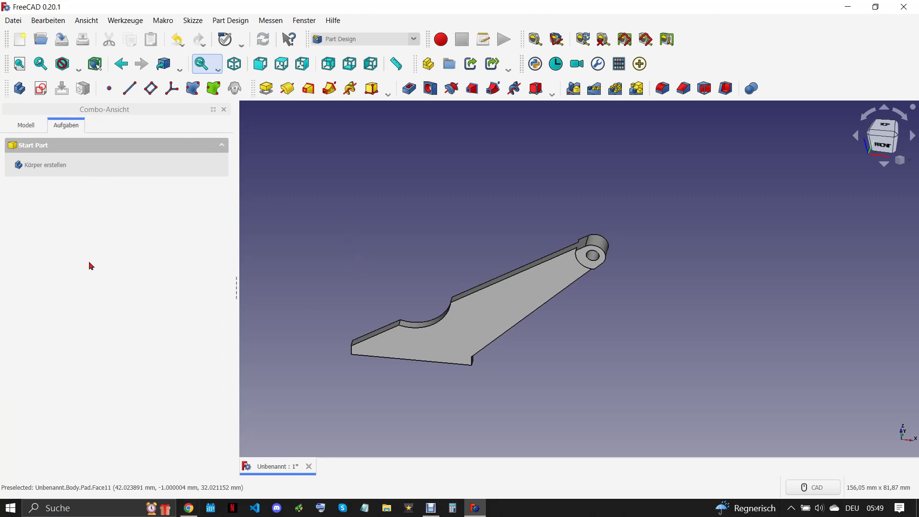
{"action": "left_click", "coordinate": [27, 125]}
Step: Set the body's face colour to yellow, then glance at the drawing PDF in Chrome
{"action": "right_click", "coordinate": [70, 189]}
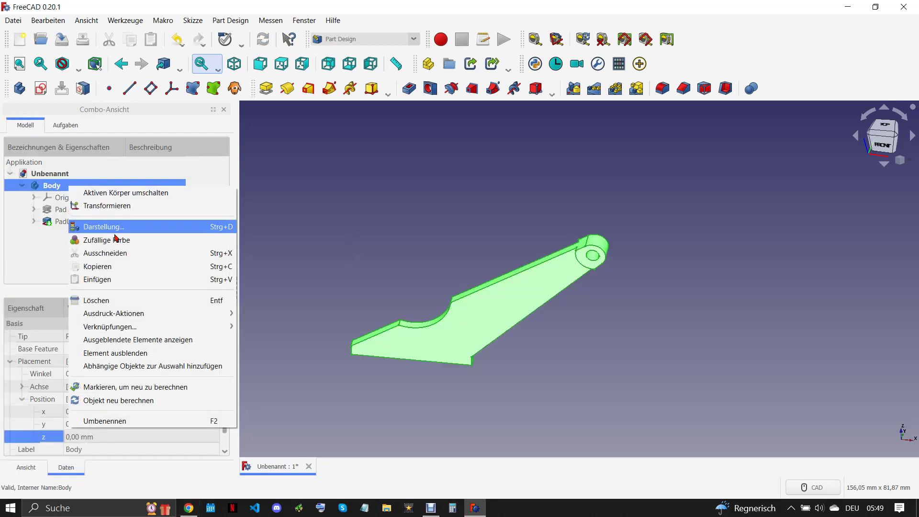
{"action": "left_click", "coordinate": [122, 226]}
{"action": "left_click", "coordinate": [165, 272]}
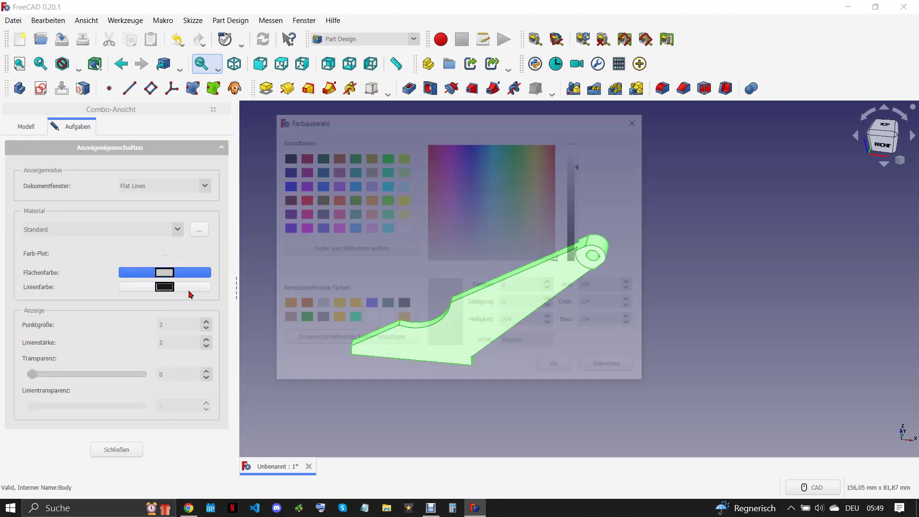
{"action": "left_click", "coordinate": [336, 304]}
{"action": "left_click", "coordinate": [565, 373]}
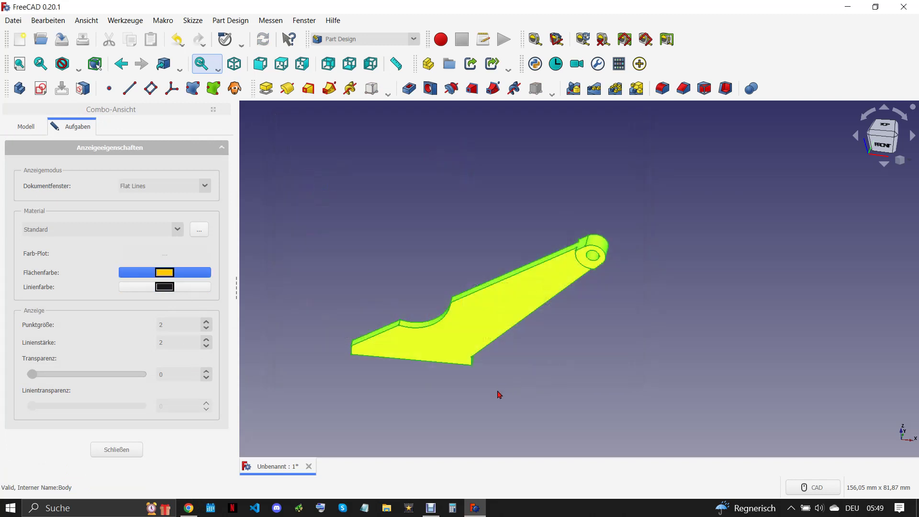
{"action": "left_click", "coordinate": [334, 421]}
{"action": "left_click", "coordinate": [116, 450]}
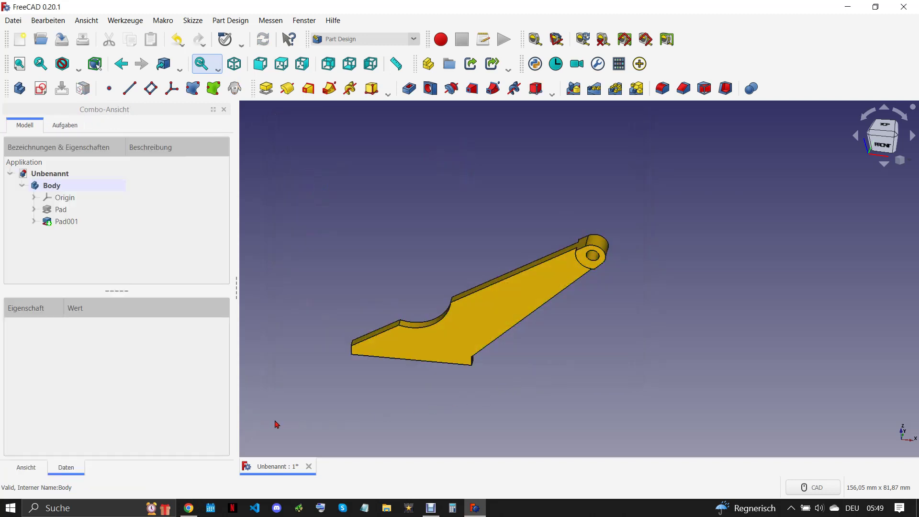
{"action": "left_click", "coordinate": [187, 507]}
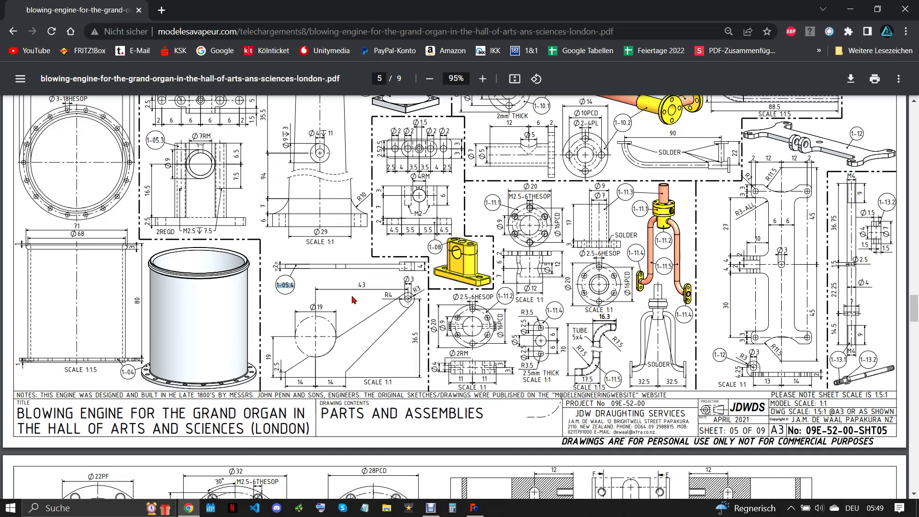
{"action": "left_click", "coordinate": [474, 507]}
Step: Save the part as 1-05.4, close the document, and switch to the drawing PDF
{"action": "left_click", "coordinate": [14, 20]}
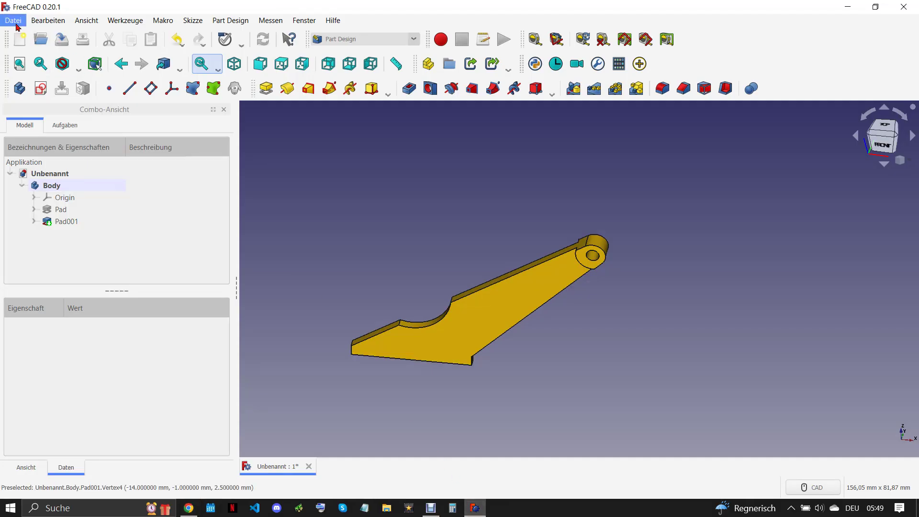
{"action": "left_click", "coordinate": [42, 114]}
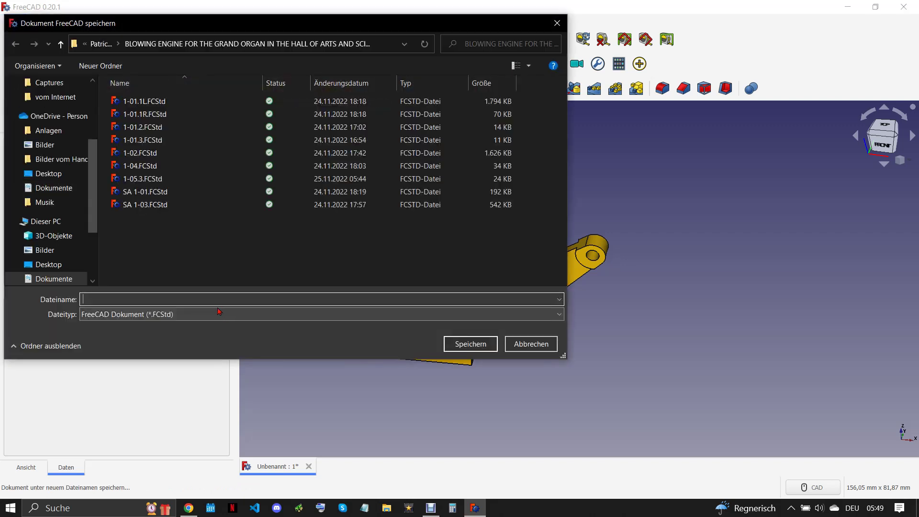
{"action": "right_click", "coordinate": [215, 299]}
{"action": "left_click", "coordinate": [247, 345]}
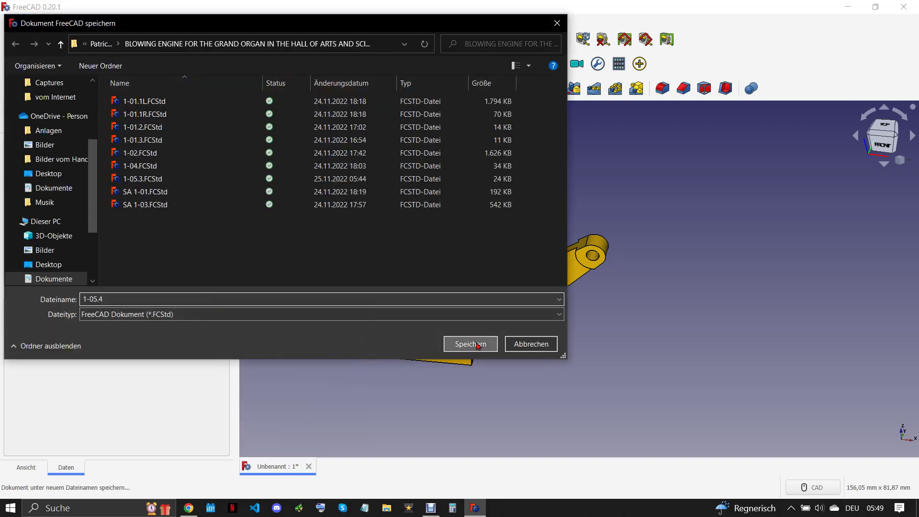
{"action": "left_click", "coordinate": [470, 344]}
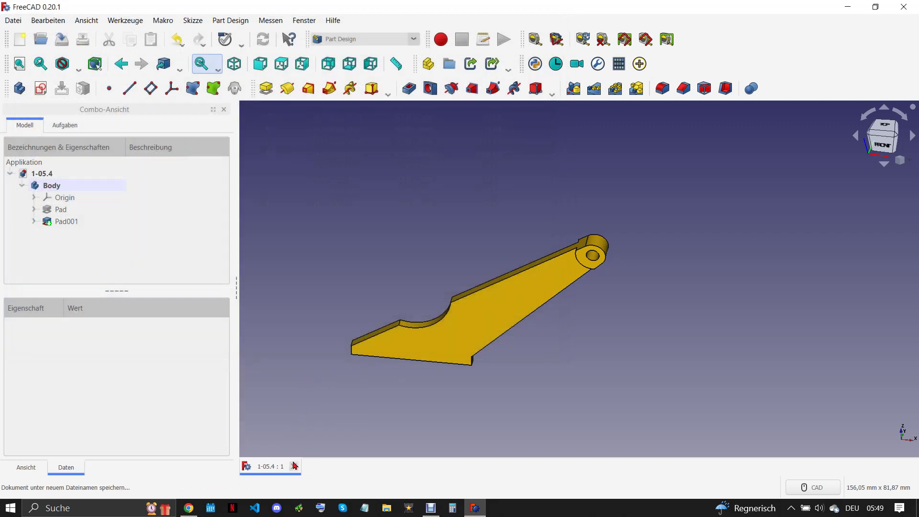
{"action": "left_click", "coordinate": [294, 467]}
{"action": "left_click", "coordinate": [188, 508]}
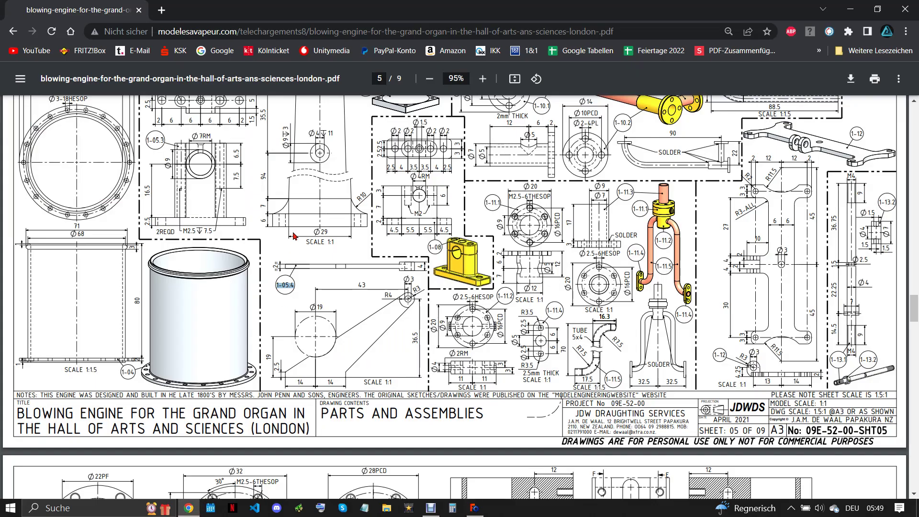
Step: Scroll the PDF up to the top of sheet 5 showing the 1-05 pillar parts
{"action": "scroll", "coordinate": [378, 308], "scroll_direction": "up", "scroll_amount": 1}
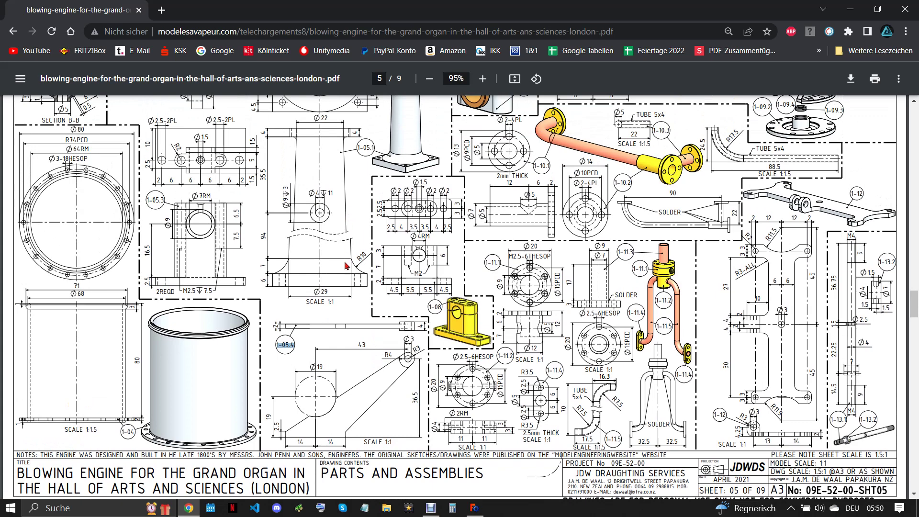
{"action": "scroll", "coordinate": [345, 265], "scroll_direction": "up", "scroll_amount": 1}
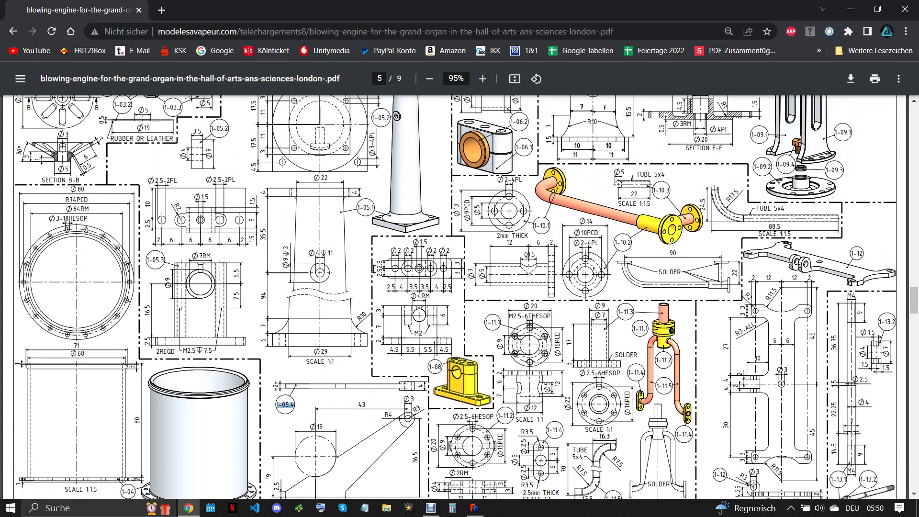
{"action": "scroll", "coordinate": [387, 272], "scroll_direction": "up", "scroll_amount": 1}
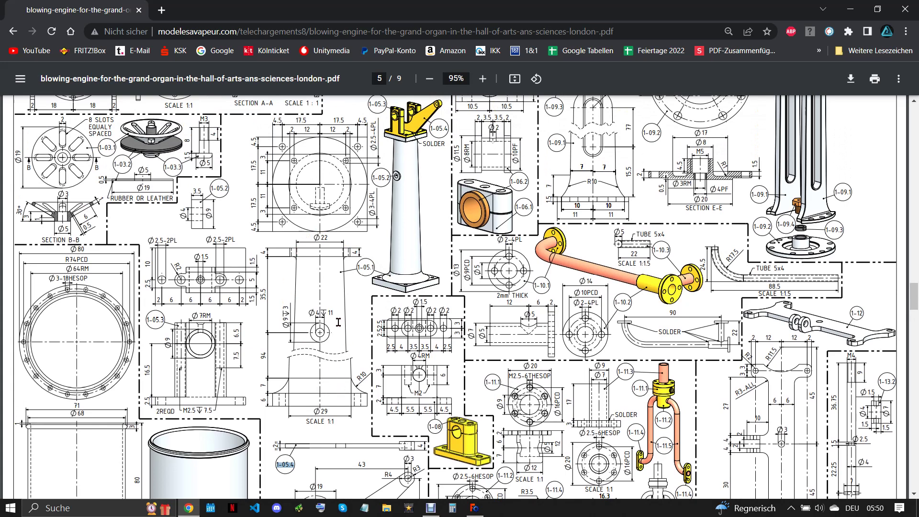
Step: Switch from Chrome to FreeCAD, create a new Part Design body and begin a sketch
{"action": "left_click", "coordinate": [475, 507]}
{"action": "left_click", "coordinate": [20, 39]}
{"action": "left_click", "coordinate": [20, 88]}
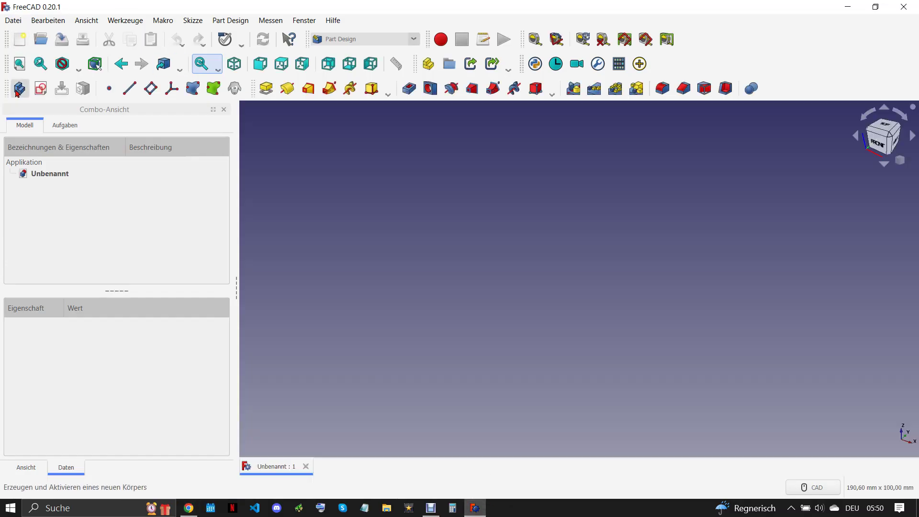
Step: Place the sketch on the XY_Plane and draw a rectangle
{"action": "left_click", "coordinate": [79, 208]}
{"action": "left_click", "coordinate": [86, 157]}
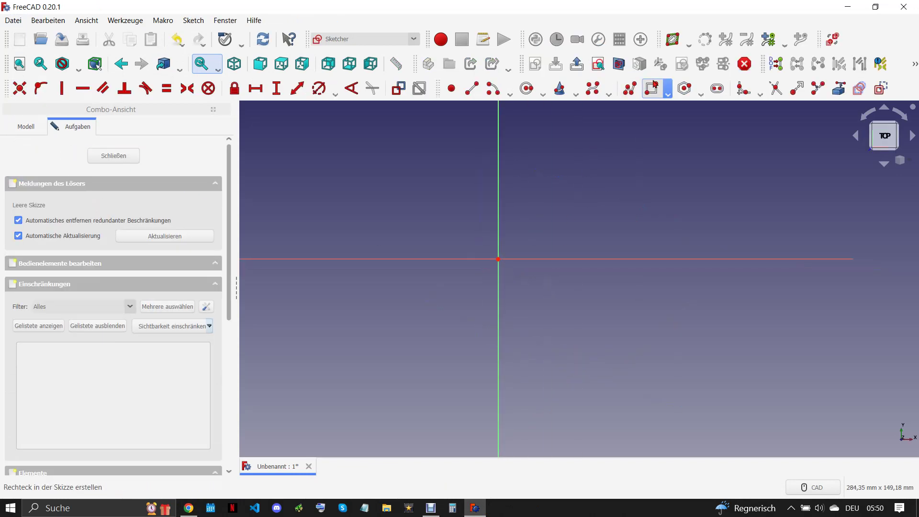
{"action": "left_click", "coordinate": [655, 88]}
{"action": "left_click", "coordinate": [437, 202]}
{"action": "left_click", "coordinate": [558, 326]}
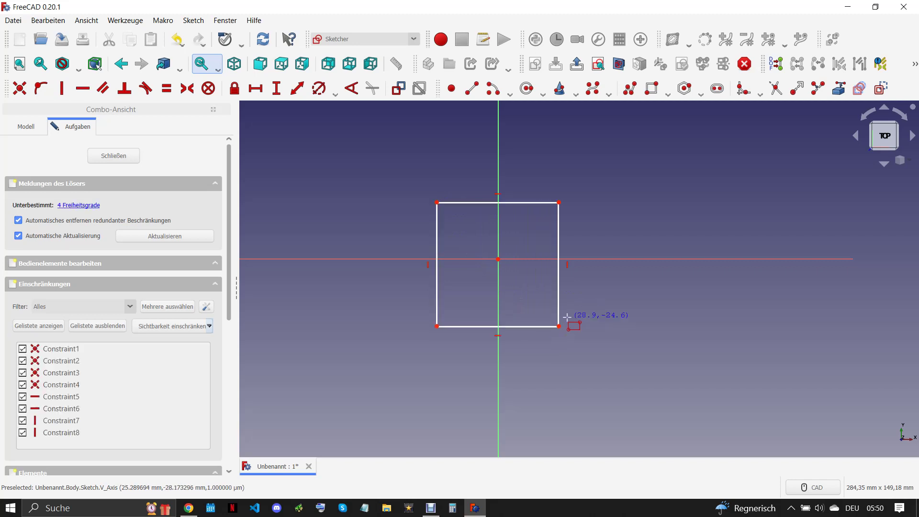
Step: Make the rectangle a square centred on the origin, with symmetric corners and equal top and left edges
{"action": "left_click", "coordinate": [436, 202]}
{"action": "left_click", "coordinate": [558, 326]}
{"action": "left_click", "coordinate": [498, 259]}
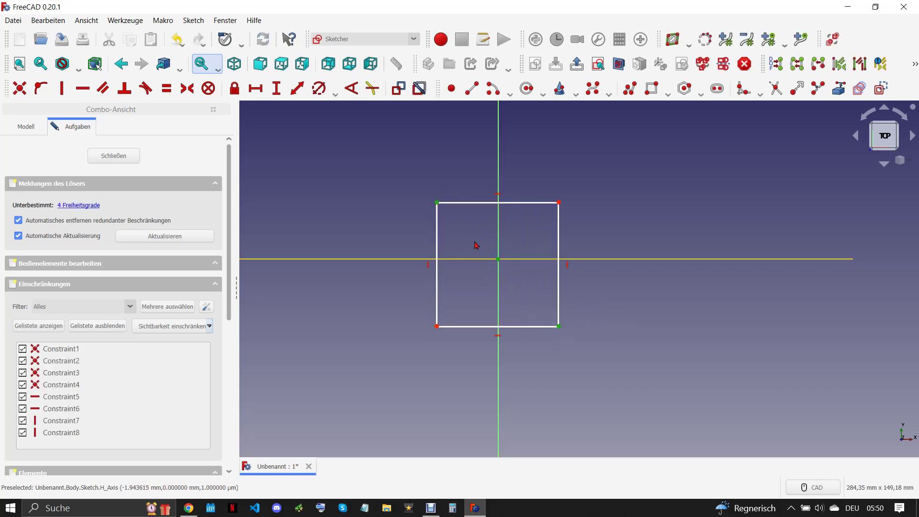
{"action": "left_click", "coordinate": [188, 88]}
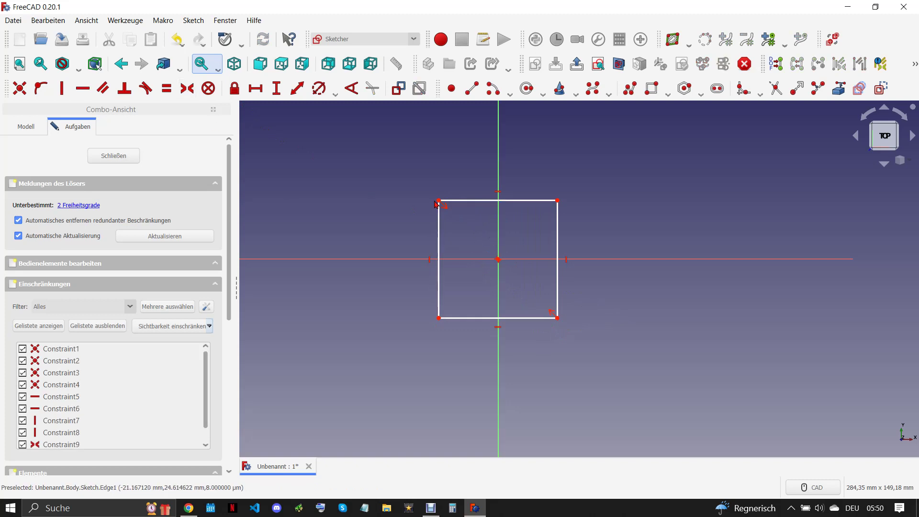
{"action": "left_click", "coordinate": [462, 204]}
{"action": "left_click", "coordinate": [444, 232]}
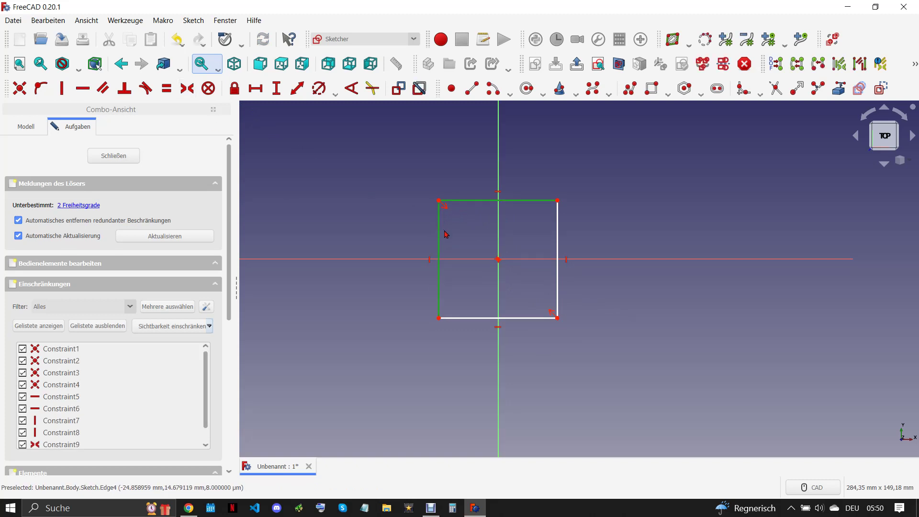
{"action": "key", "text": "e"}
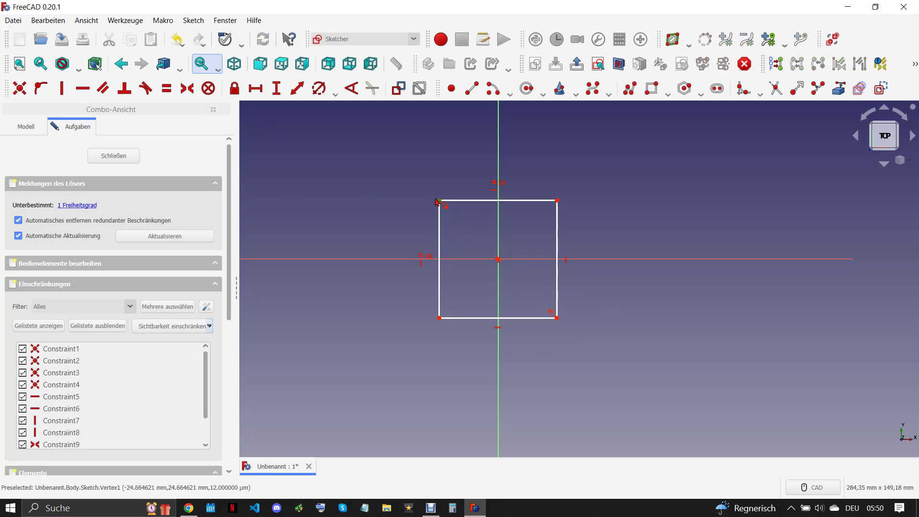
Step: Dimension the square's top-left corner 22 mm above the origin, entered as 17.5+4.5
{"action": "left_click", "coordinate": [440, 200]}
{"action": "left_click", "coordinate": [276, 88]}
{"action": "type", "text": "17,5+4,5 mm"}
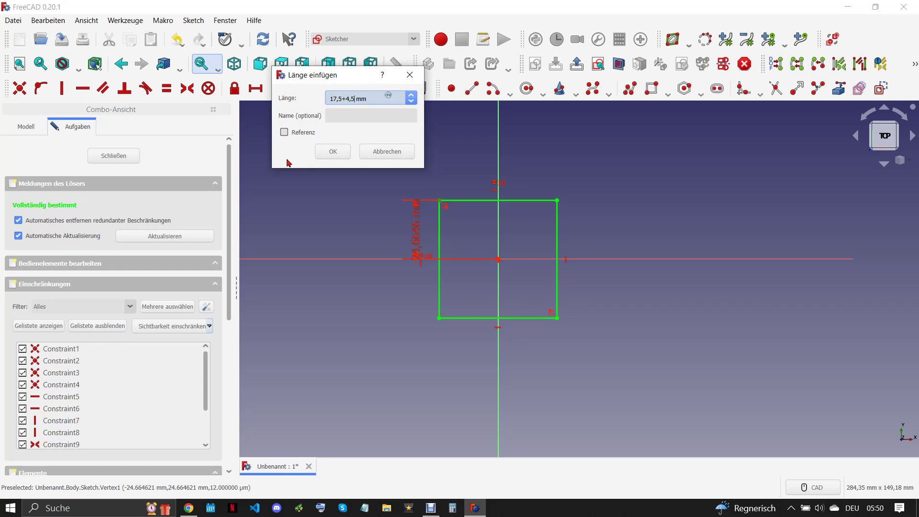
{"action": "key", "text": "Return"}
{"action": "scroll", "coordinate": [476, 255], "scroll_direction": "up", "scroll_amount": 1}
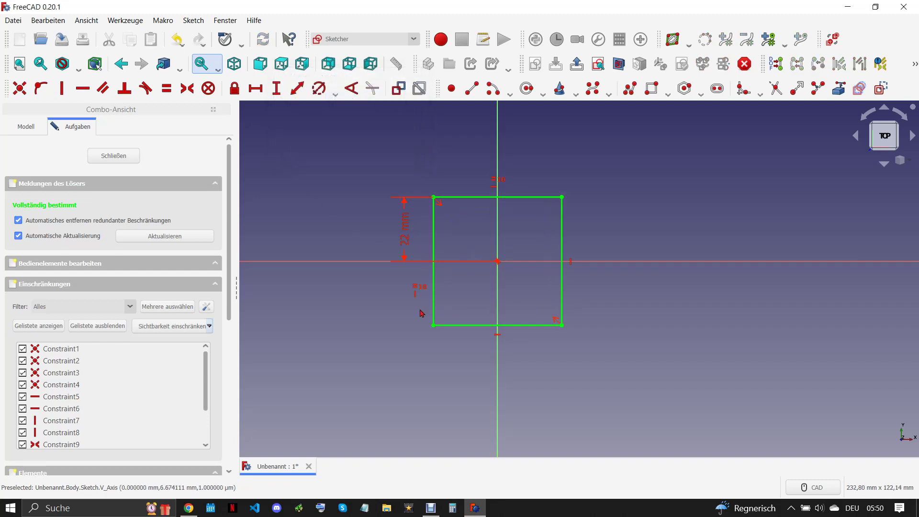
{"action": "left_click", "coordinate": [189, 503]}
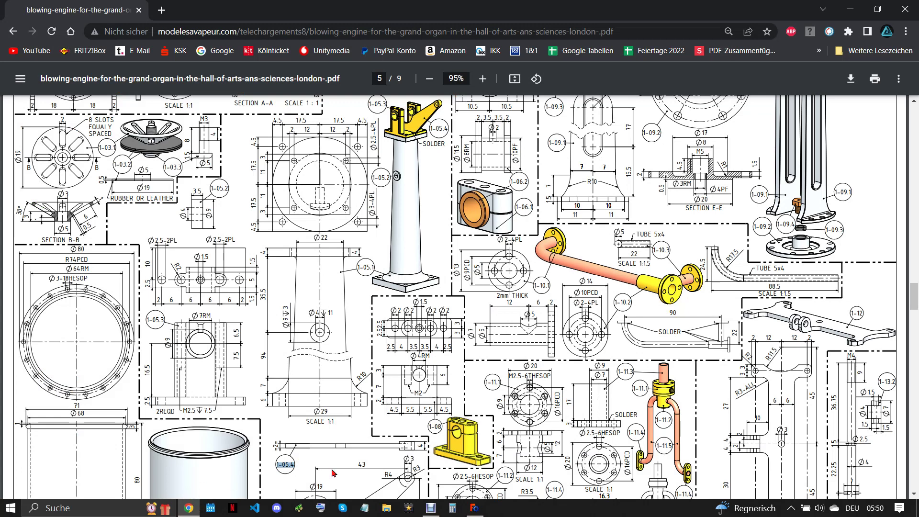
{"action": "left_click", "coordinate": [475, 506]}
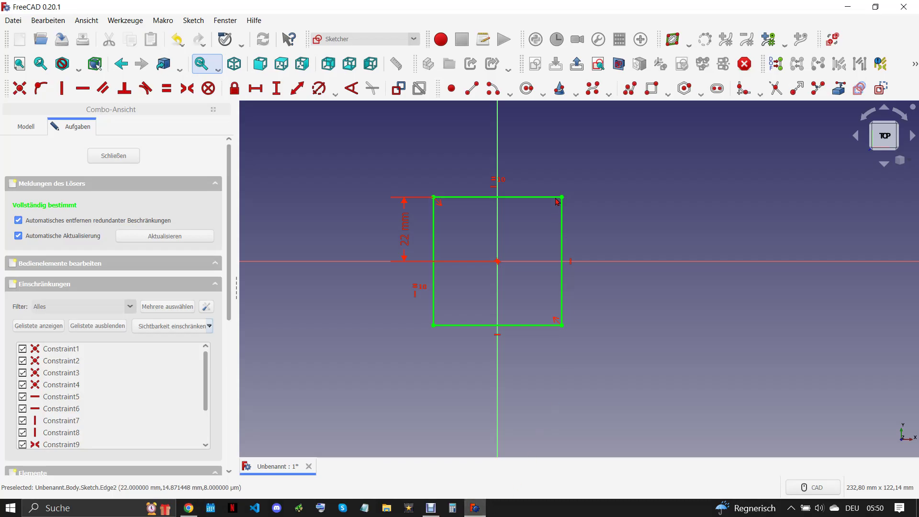
{"action": "left_click", "coordinate": [654, 90]}
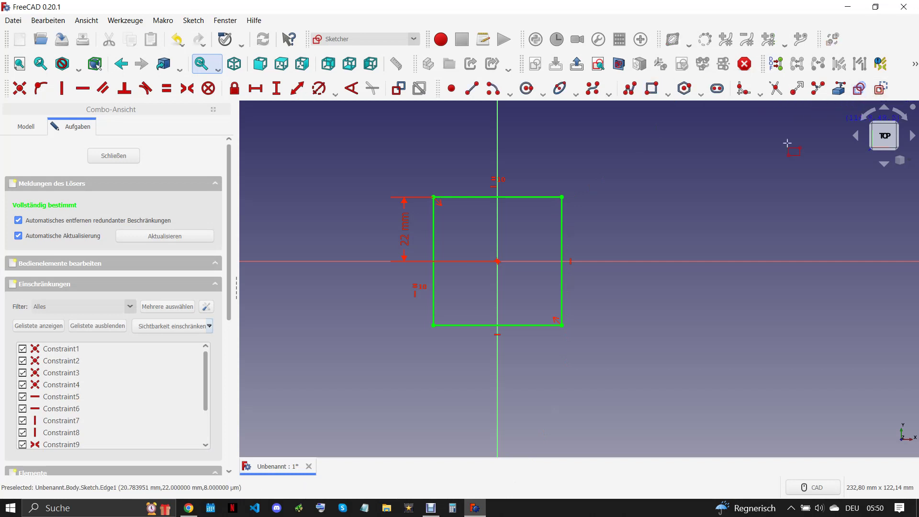
Step: Draw an inner construction rectangle with its corners symmetric about the origin
{"action": "left_click", "coordinate": [450, 209]}
{"action": "left_click", "coordinate": [543, 309]}
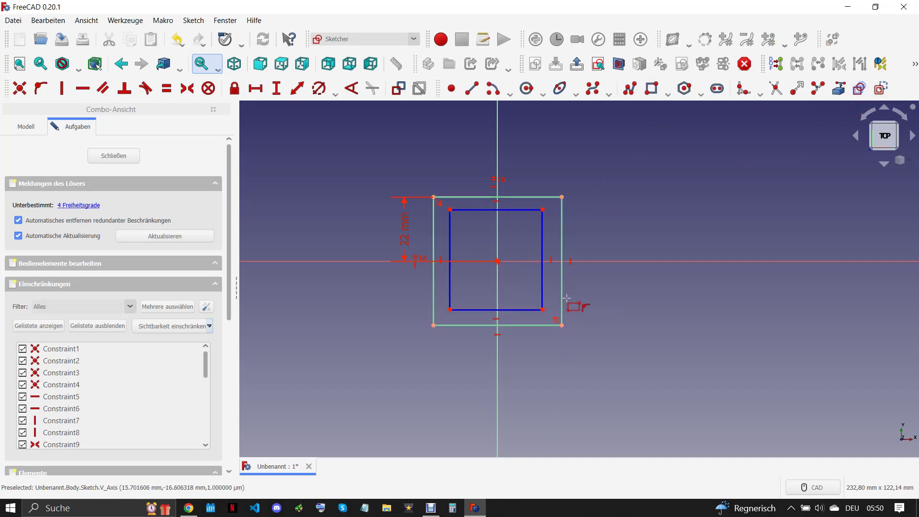
{"action": "left_click", "coordinate": [450, 210]}
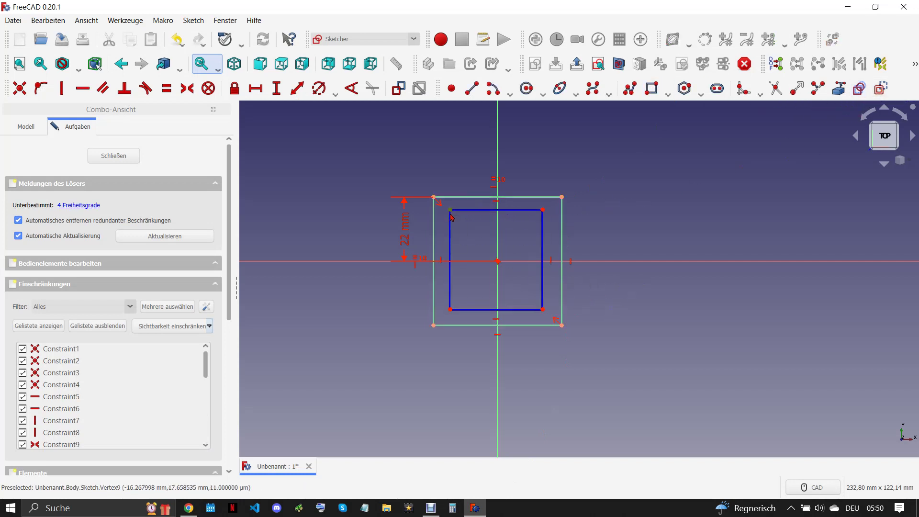
{"action": "left_click", "coordinate": [543, 310]}
{"action": "left_click", "coordinate": [498, 261]}
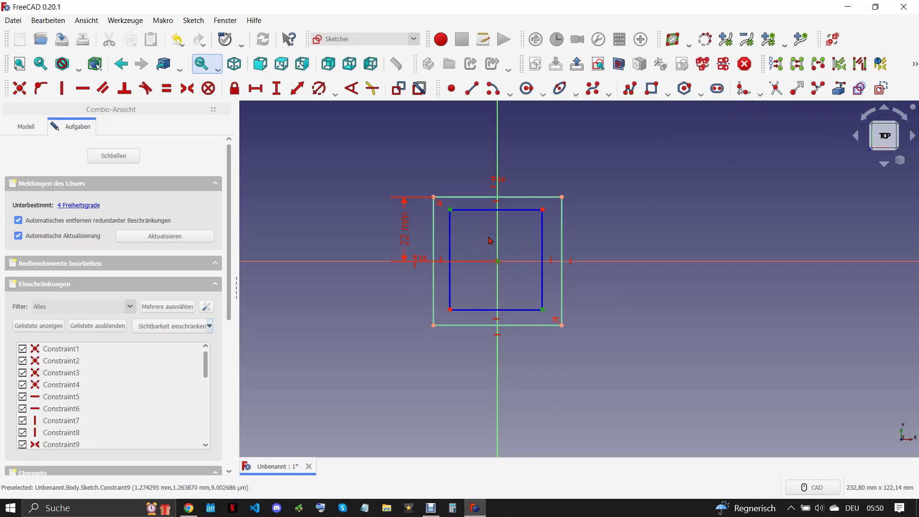
{"action": "left_click", "coordinate": [188, 88]}
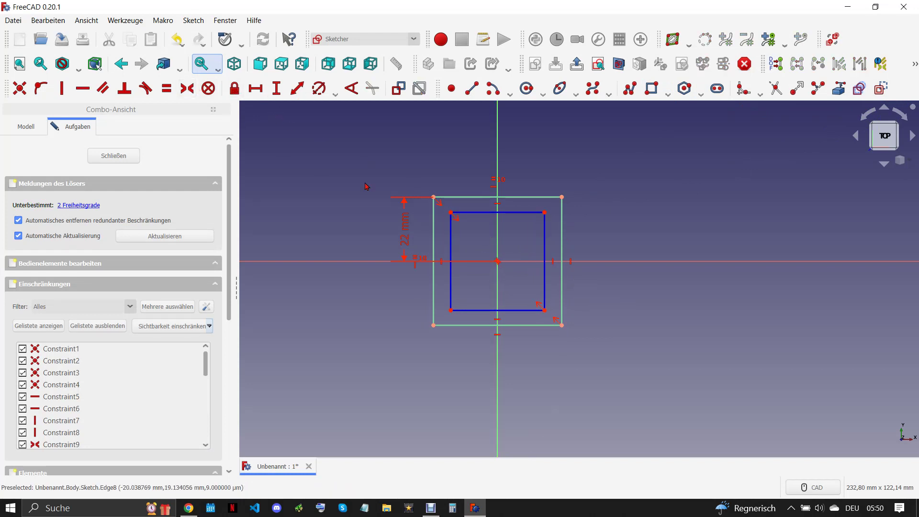
Step: Set the inner rectangle's top-left corner 4.5 mm below the square's top edge
{"action": "left_click", "coordinate": [451, 212]}
{"action": "left_click", "coordinate": [482, 197]}
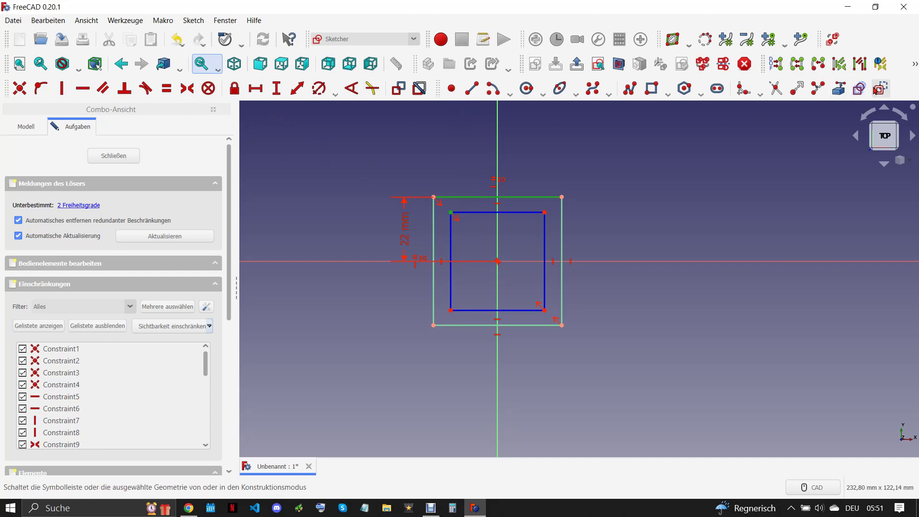
{"action": "key", "text": "Escape"}
{"action": "left_click", "coordinate": [297, 89]}
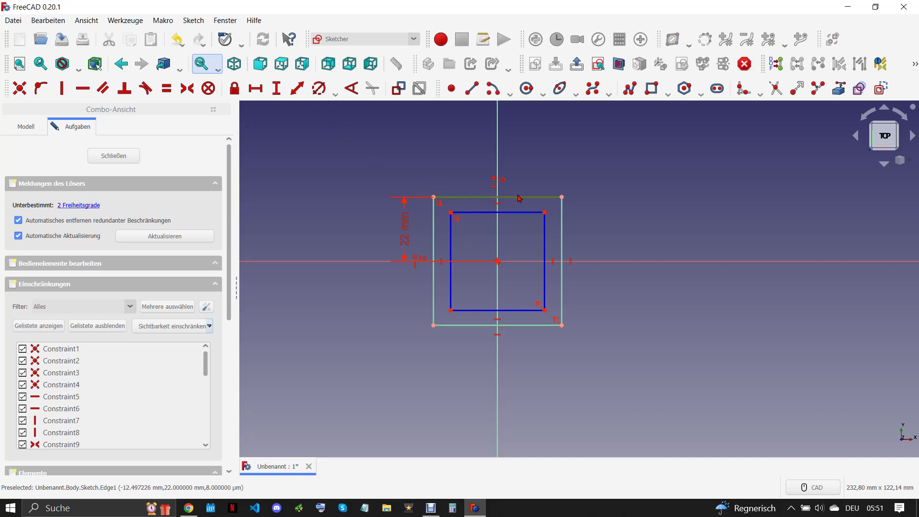
{"action": "key", "text": "Escape"}
{"action": "left_click", "coordinate": [450, 212]}
{"action": "left_click", "coordinate": [457, 201]}
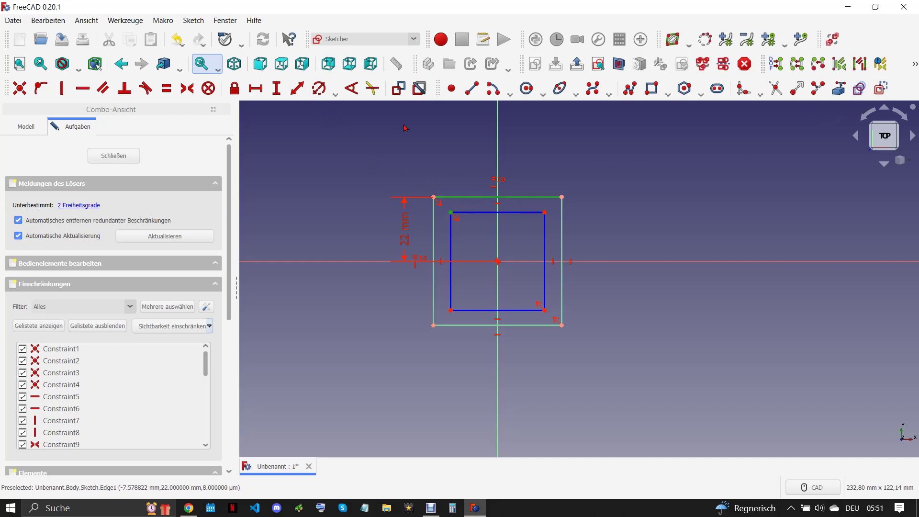
{"action": "left_click", "coordinate": [298, 89]}
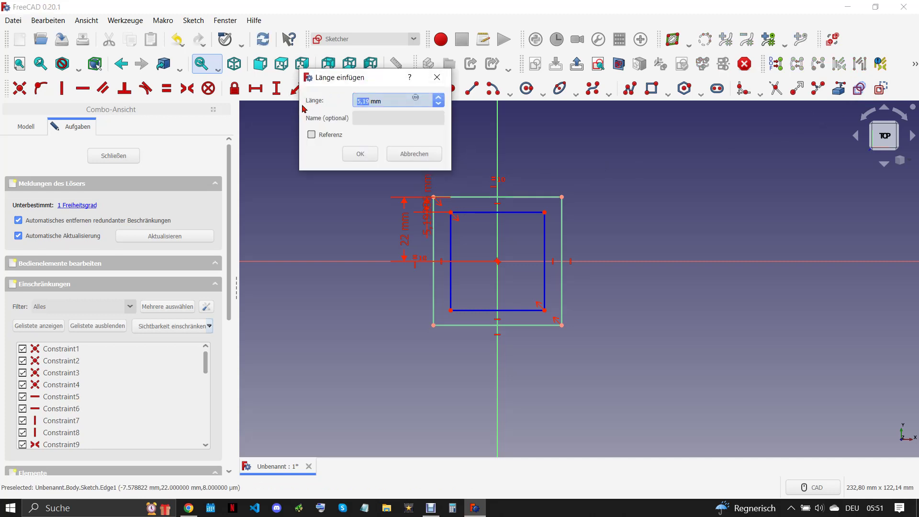
{"action": "key", "text": "Return"}
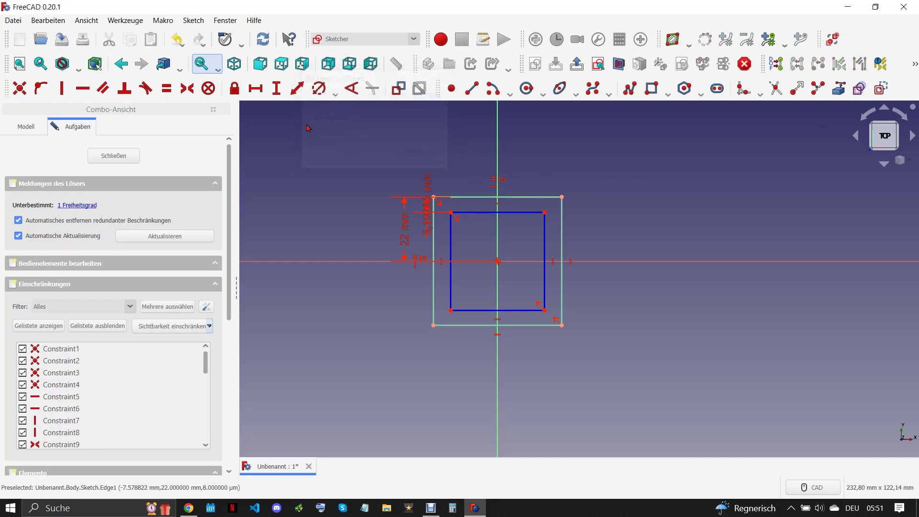
Step: Add the 4.5 mm left inset and move both 4,5 mm labels clear of the square
{"action": "left_click", "coordinate": [433, 224]}
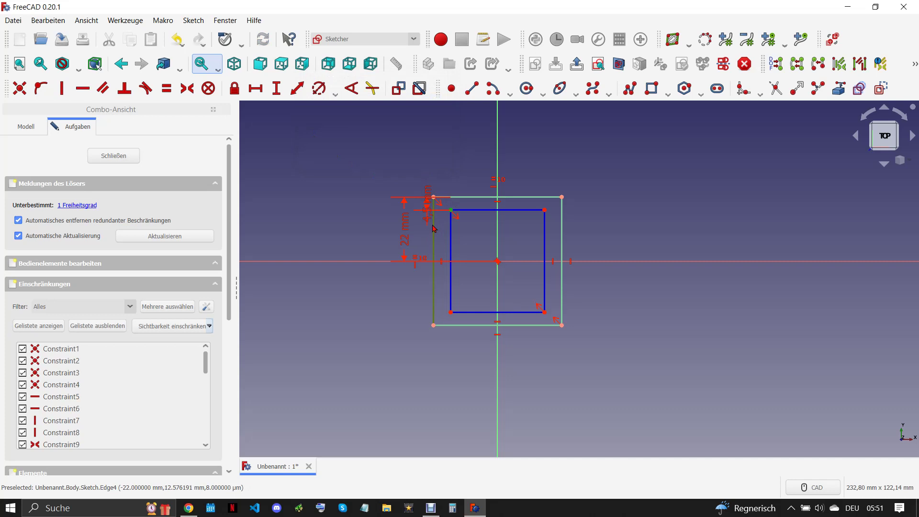
{"action": "left_click", "coordinate": [296, 89]}
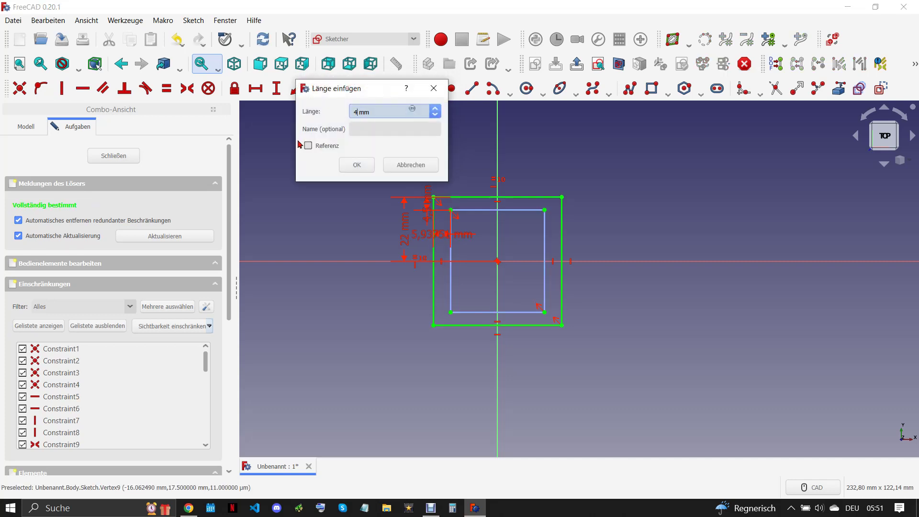
{"action": "key", "text": "Return"}
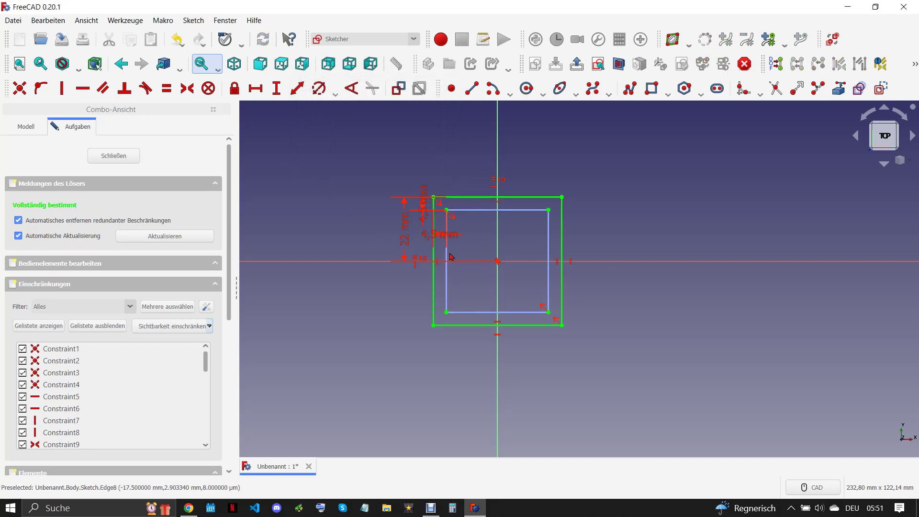
{"action": "left_click_drag", "start_coordinate": [476, 242], "coordinate": [490, 243]}
{"action": "left_click_drag", "start_coordinate": [423, 203], "coordinate": [424, 172]}
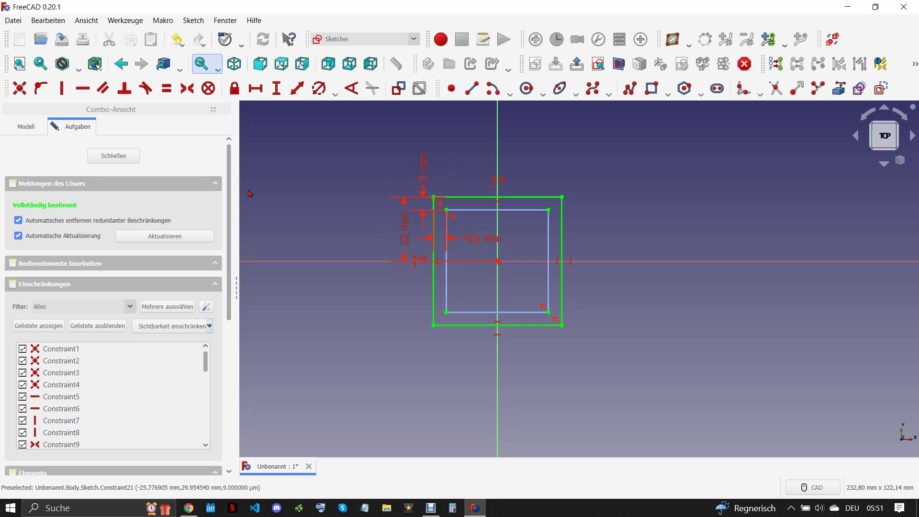
{"action": "left_click", "coordinate": [560, 88]}
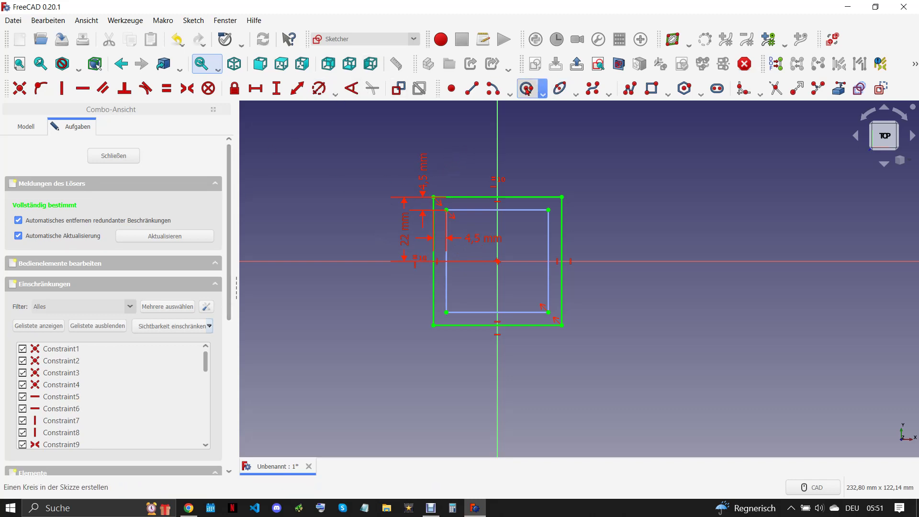
Step: Place circles on the inner square's corners and give all four holes a 3 mm diameter
{"action": "scroll", "coordinate": [478, 182], "scroll_direction": "up", "scroll_amount": 2}
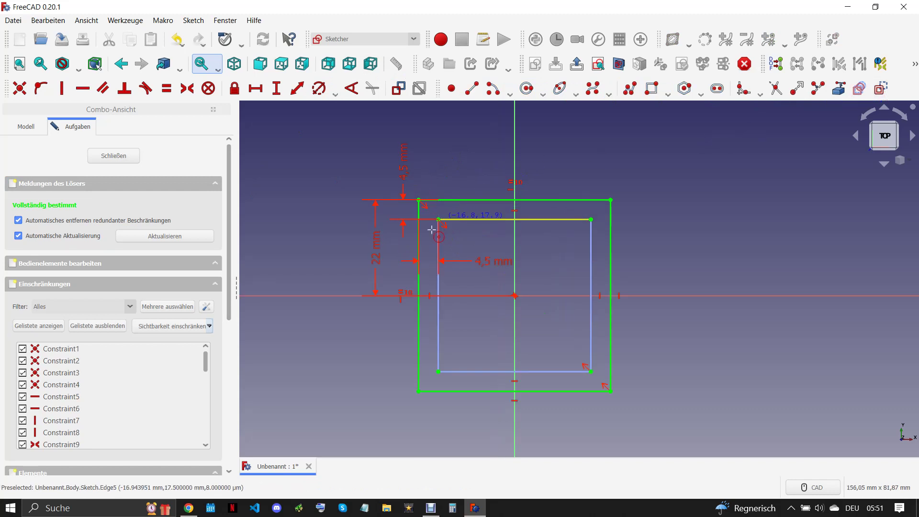
{"action": "left_click", "coordinate": [592, 220]}
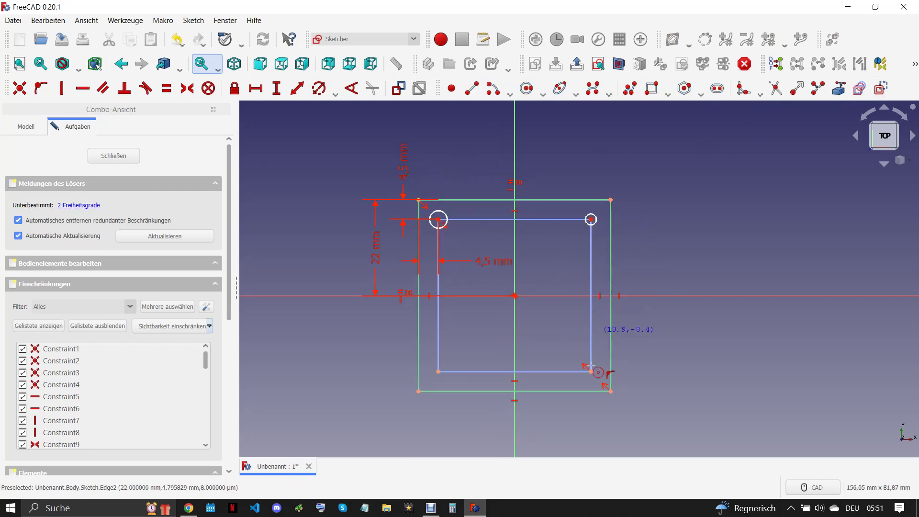
{"action": "left_click", "coordinate": [592, 370]}
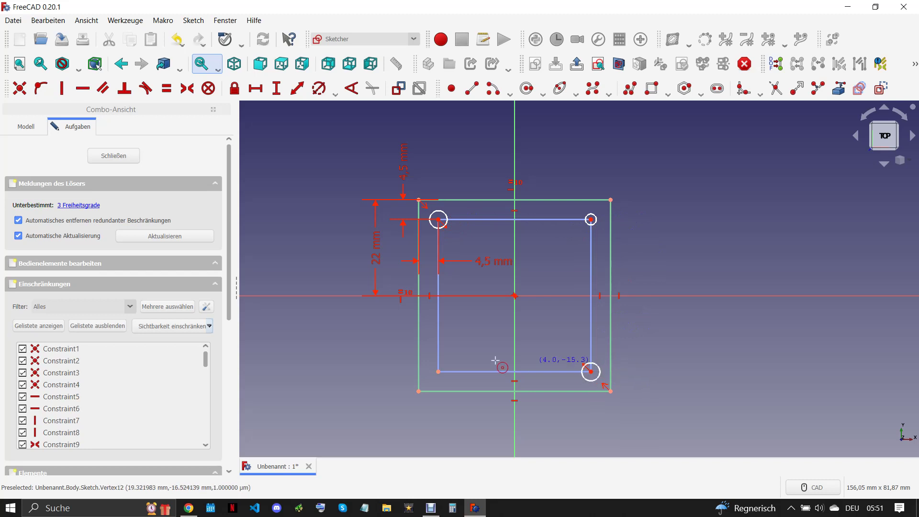
{"action": "left_click", "coordinate": [447, 369]}
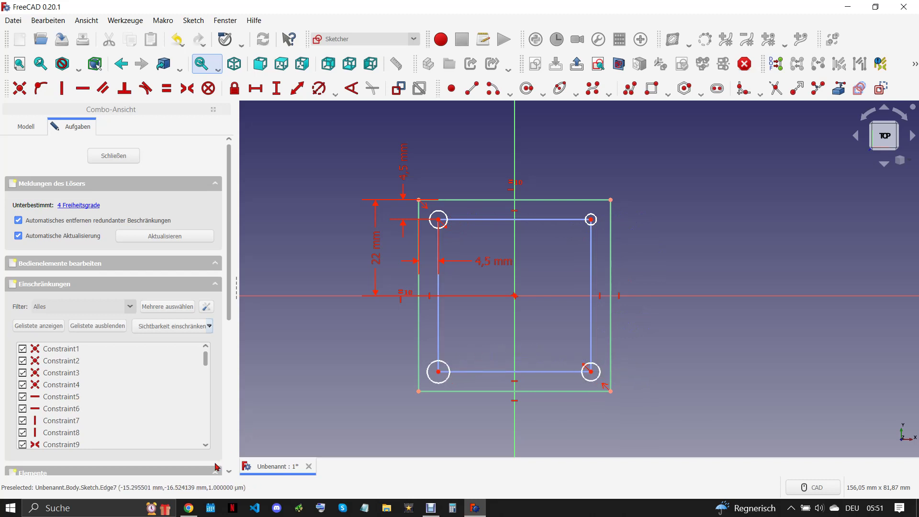
{"action": "left_click", "coordinate": [189, 508]}
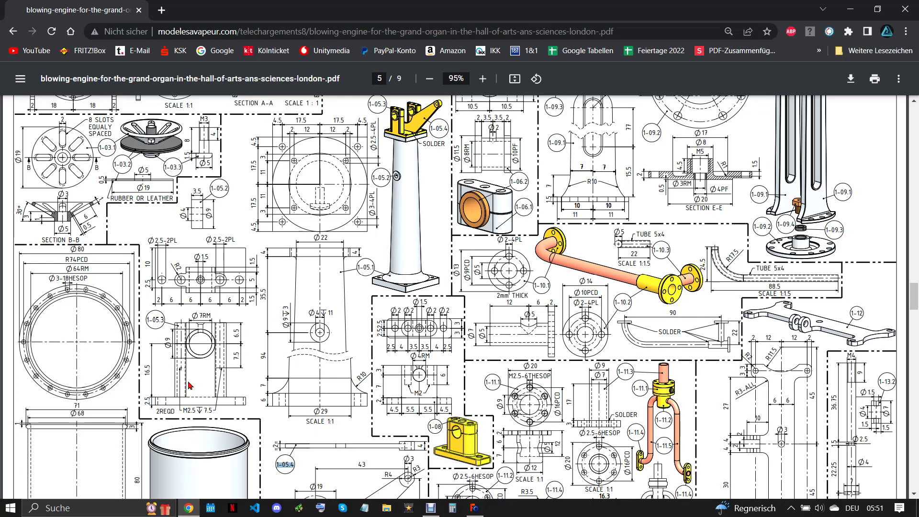
{"action": "left_click", "coordinate": [474, 507]}
{"action": "left_click_drag", "start_coordinate": [381, 174], "coordinate": [654, 427]}
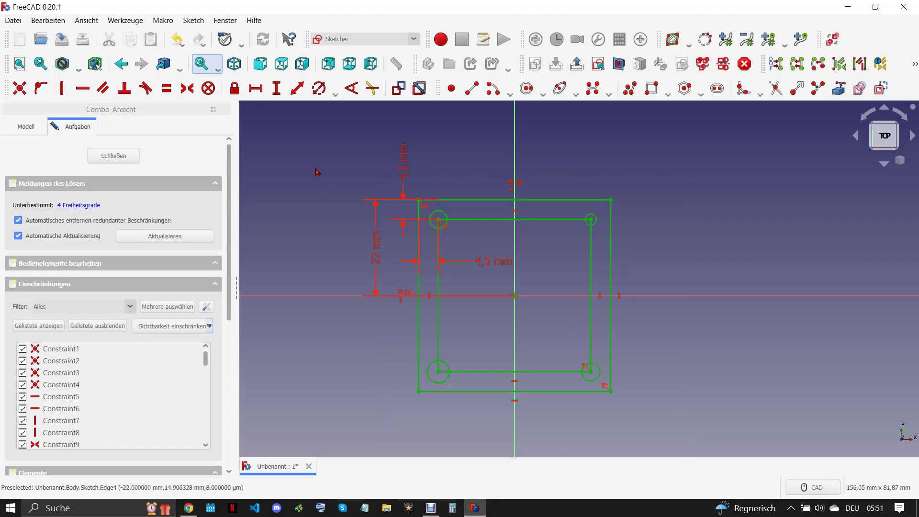
{"action": "left_click", "coordinate": [318, 88]}
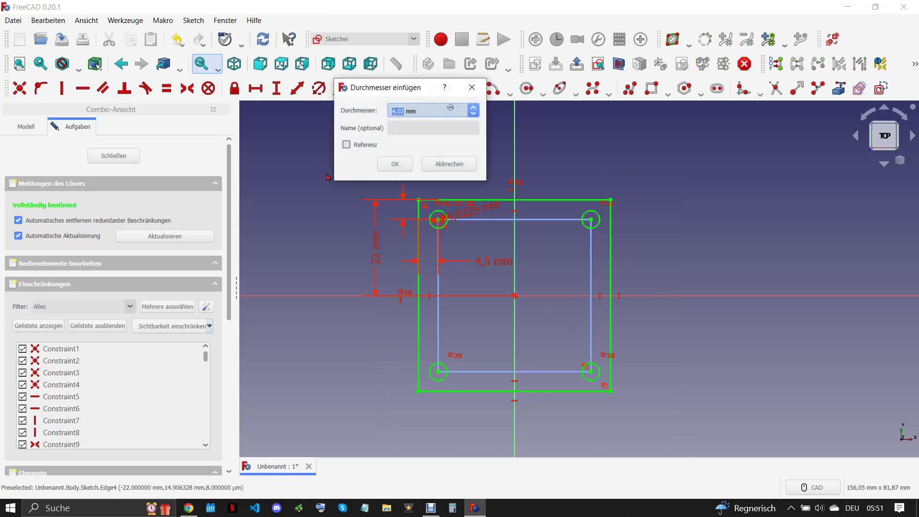
{"action": "left_click", "coordinate": [393, 163]}
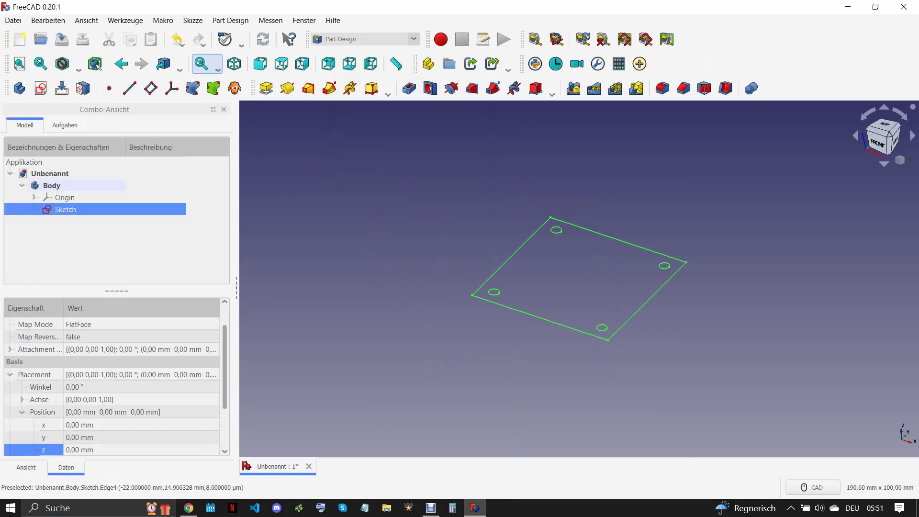
Step: Pad the plate sketch into a solid 6 mm thick
{"action": "left_click", "coordinate": [188, 507]}
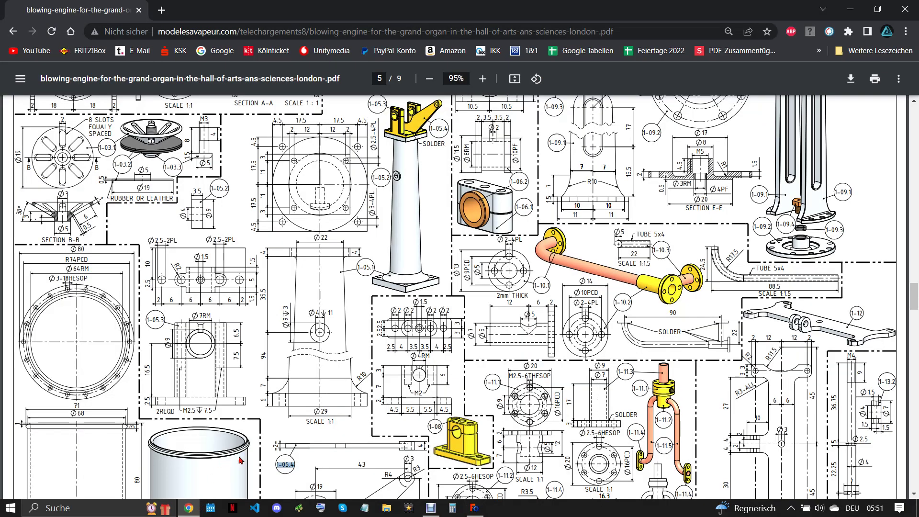
{"action": "left_click", "coordinate": [474, 508]}
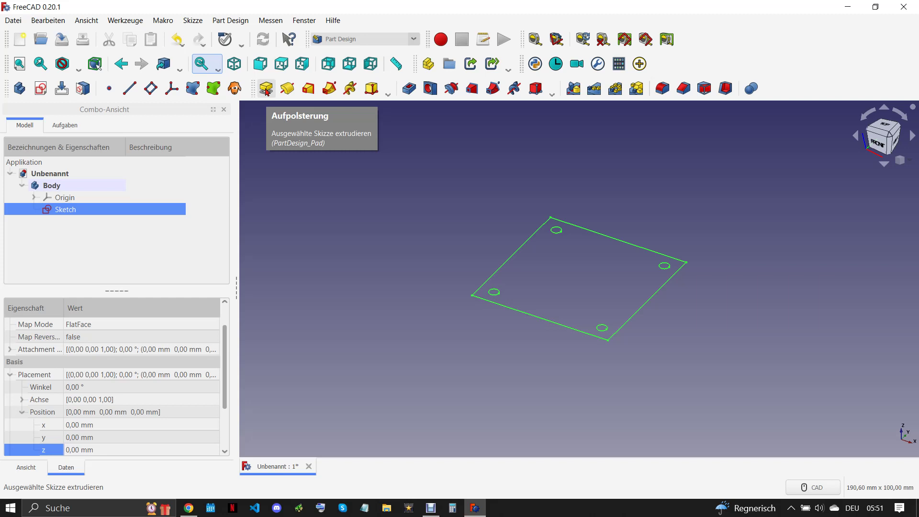
{"action": "left_click", "coordinate": [266, 90]}
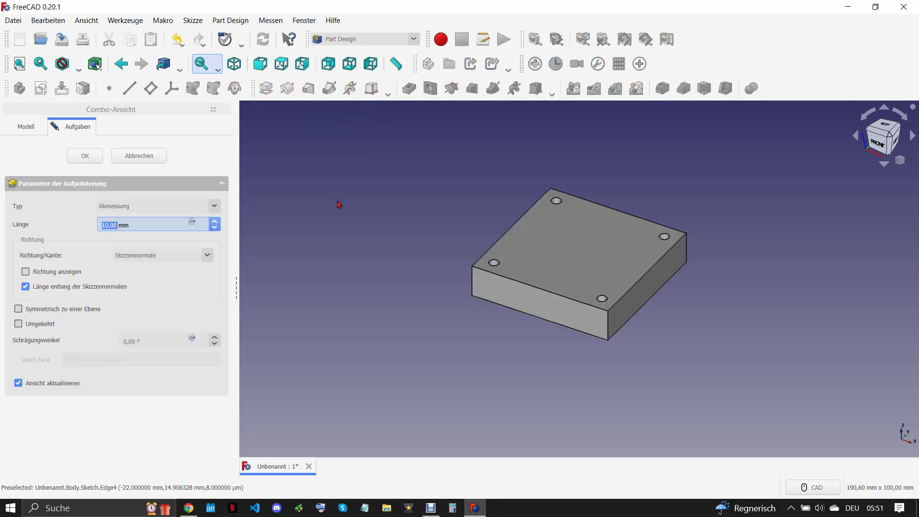
{"action": "type", "text": "6"}
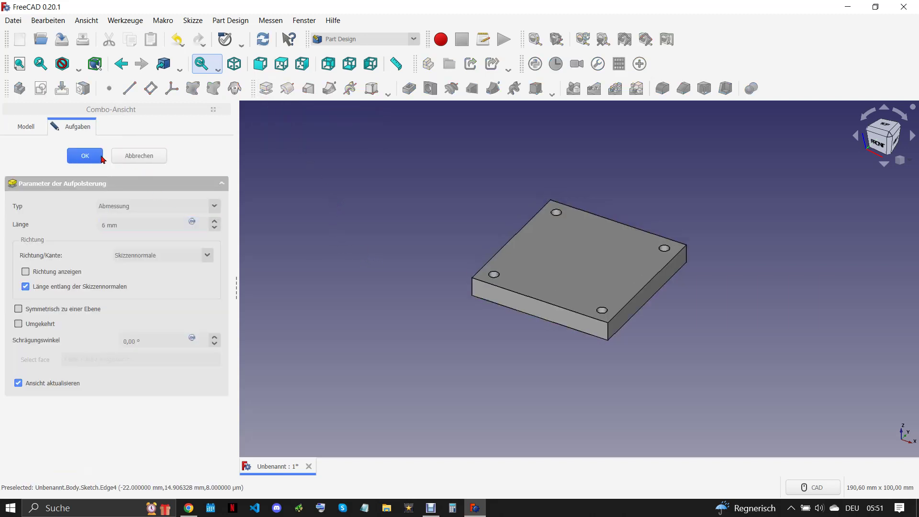
{"action": "key", "text": "Return"}
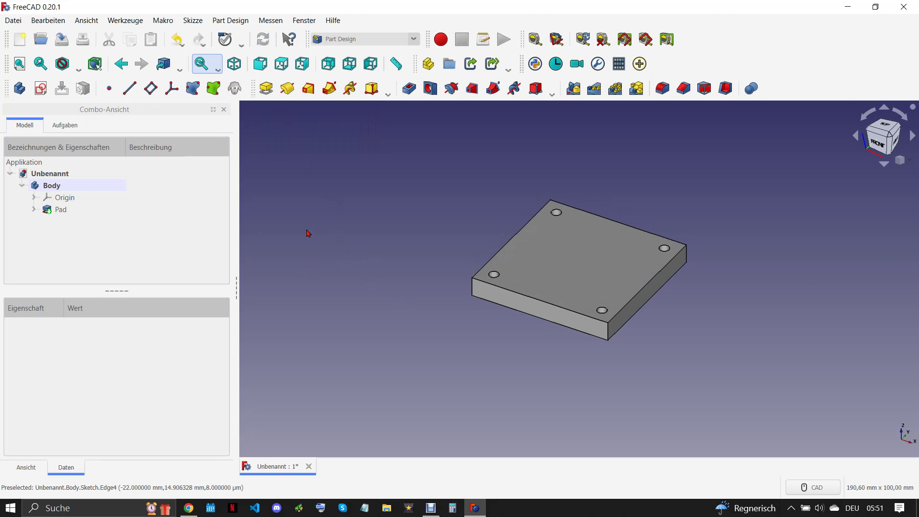
Step: Start a new sketch on the XZ plane and draw an arc above the plate
{"action": "left_click", "coordinate": [40, 89]}
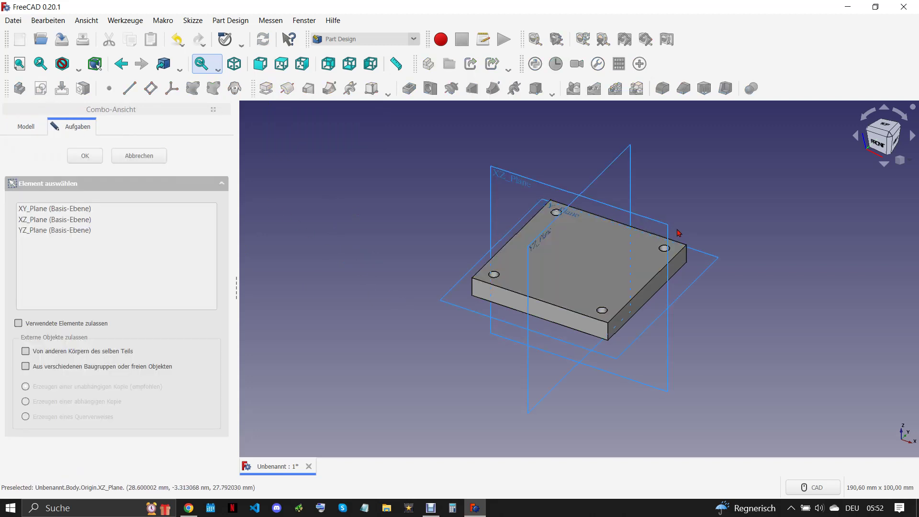
{"action": "left_click", "coordinate": [709, 239]}
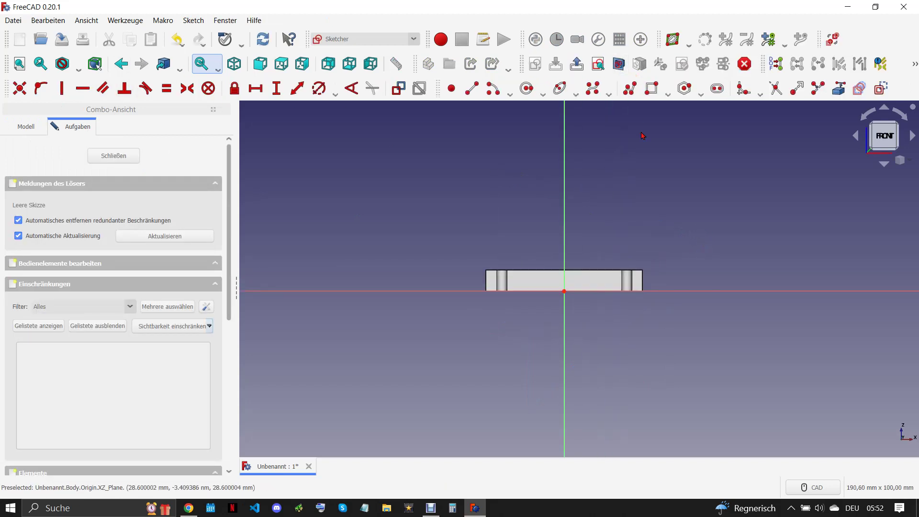
{"action": "scroll", "coordinate": [601, 255], "scroll_direction": "up", "scroll_amount": 2}
{"action": "scroll", "coordinate": [503, 263], "scroll_direction": "up", "scroll_amount": 2}
{"action": "left_click", "coordinate": [493, 88]}
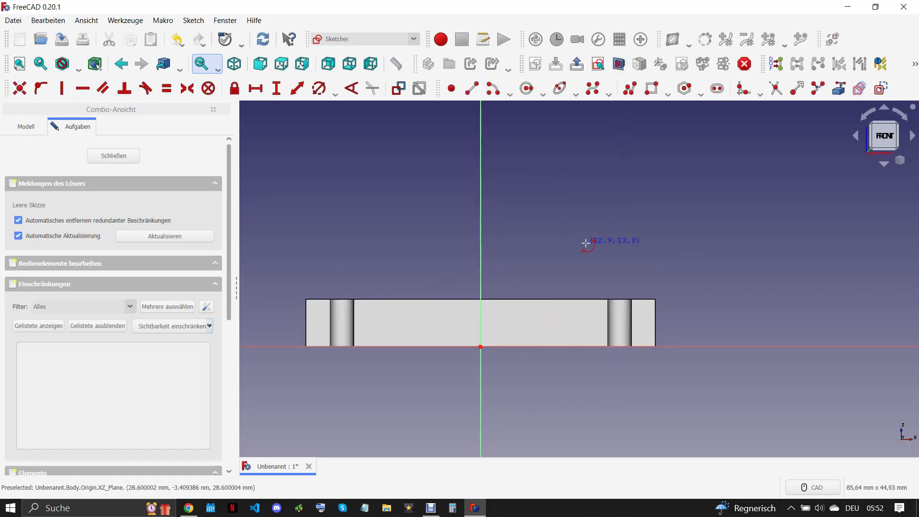
{"action": "left_click", "coordinate": [631, 220]}
{"action": "left_click", "coordinate": [599, 290]}
{"action": "left_click", "coordinate": [555, 240]}
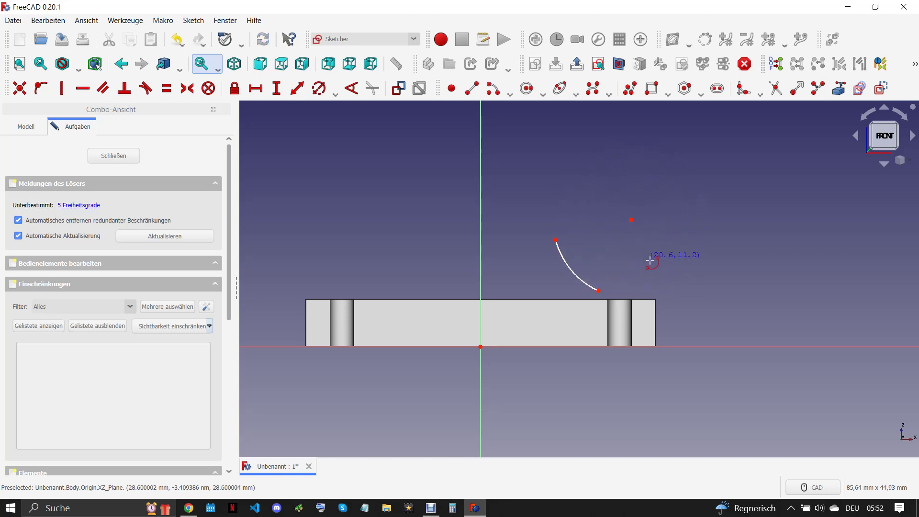
Step: Import the pad's top edge as external geometry and join the arc end to its corner
{"action": "scroll", "coordinate": [612, 308], "scroll_direction": "up", "scroll_amount": 2}
{"action": "left_click", "coordinate": [839, 88]}
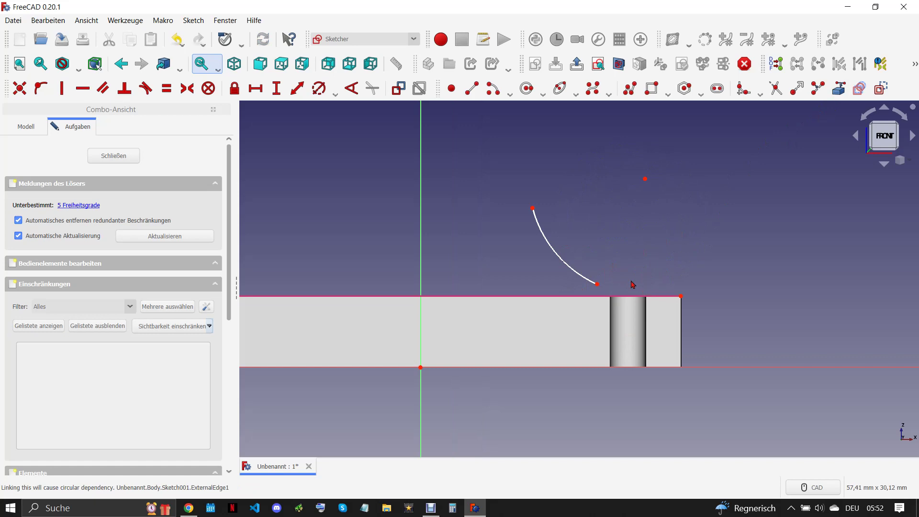
{"action": "left_click", "coordinate": [612, 296]}
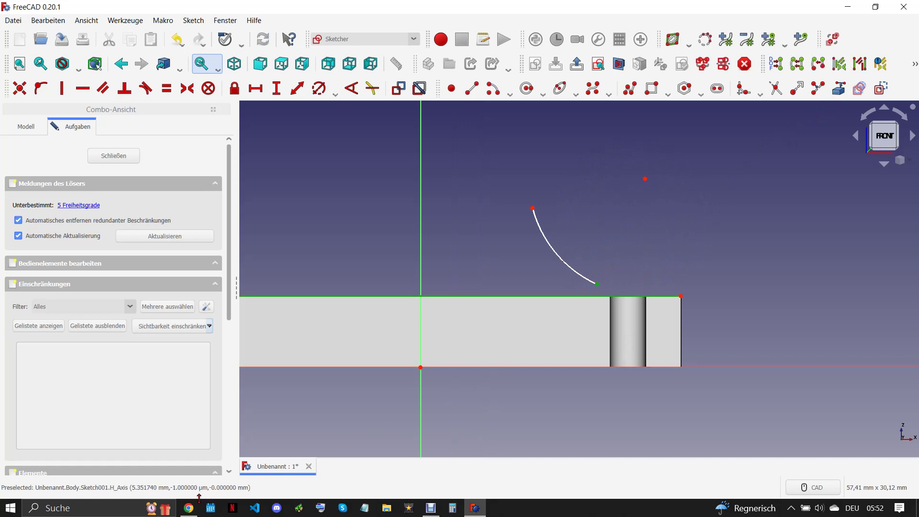
{"action": "left_click", "coordinate": [190, 508]}
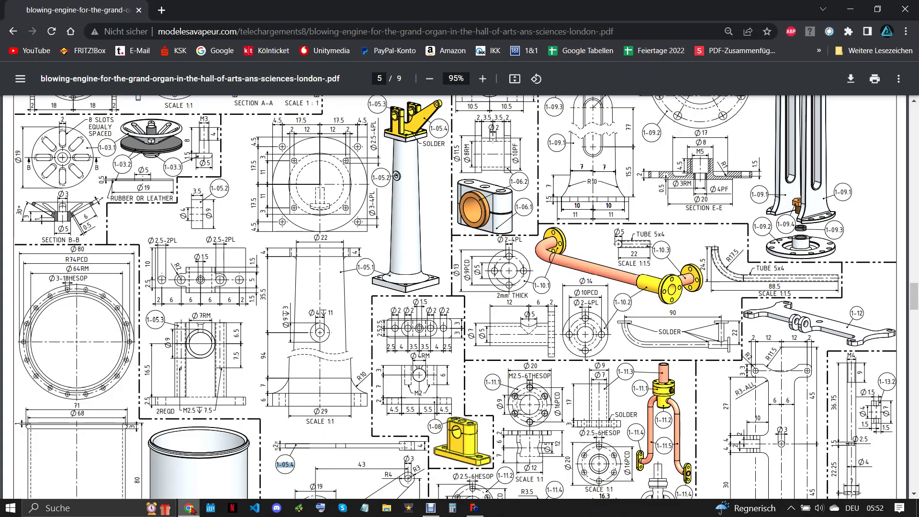
{"action": "left_click", "coordinate": [475, 508]}
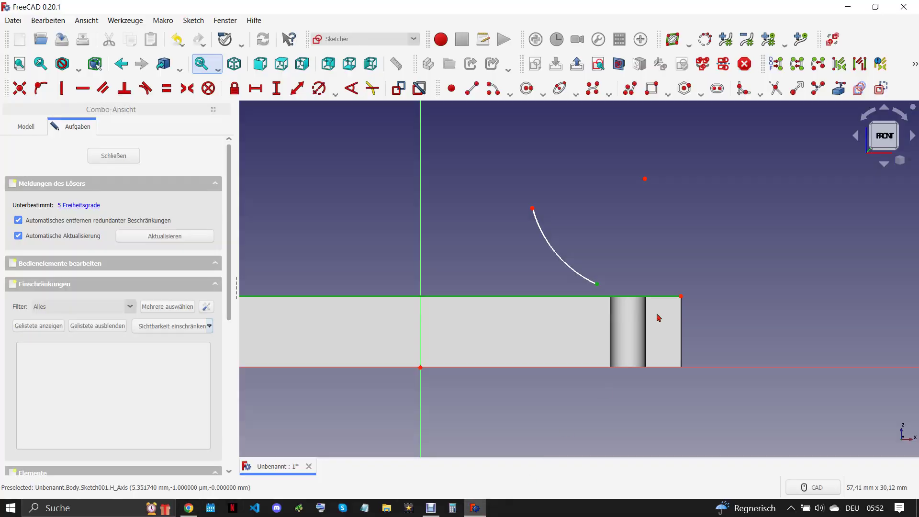
{"action": "left_click_drag", "start_coordinate": [591, 249], "coordinate": [763, 335]}
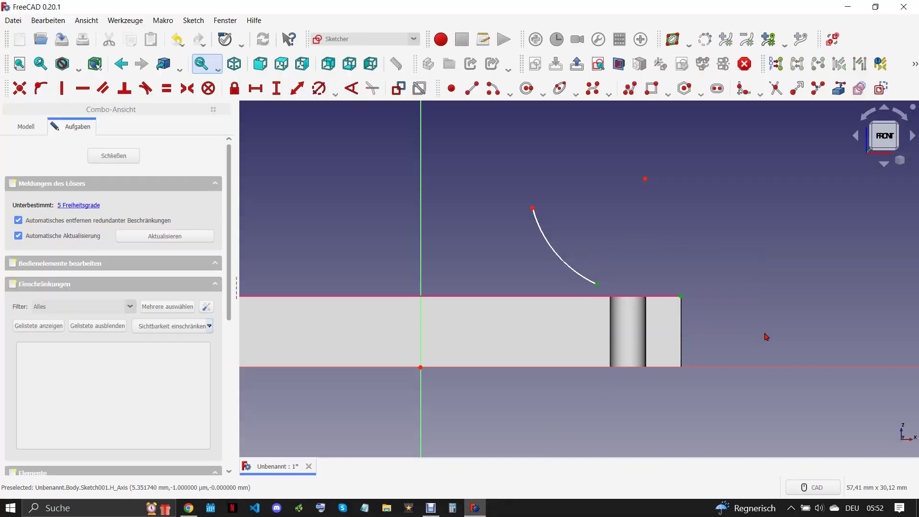
{"action": "key", "text": "c"}
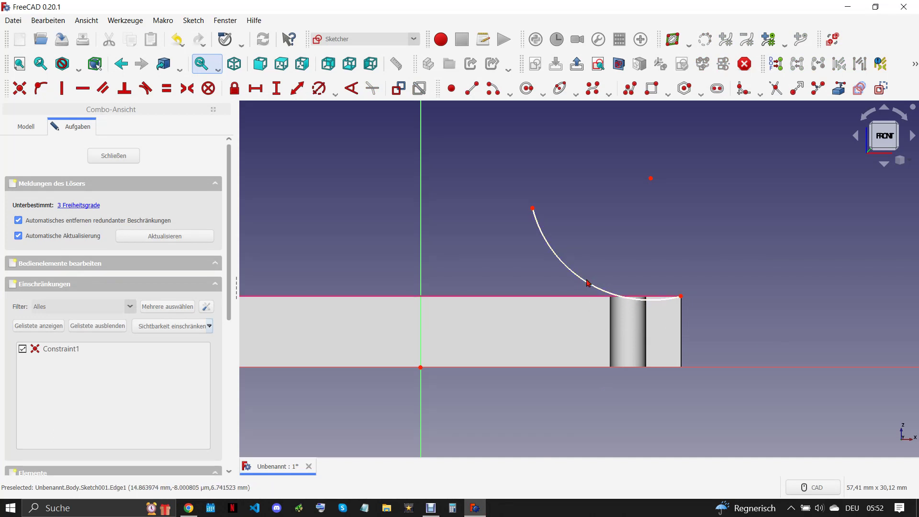
Step: Give the arc a 10 mm radius and place its upper end 14,5 mm from the origin
{"action": "left_click", "coordinate": [585, 277]}
{"action": "left_click", "coordinate": [318, 88]}
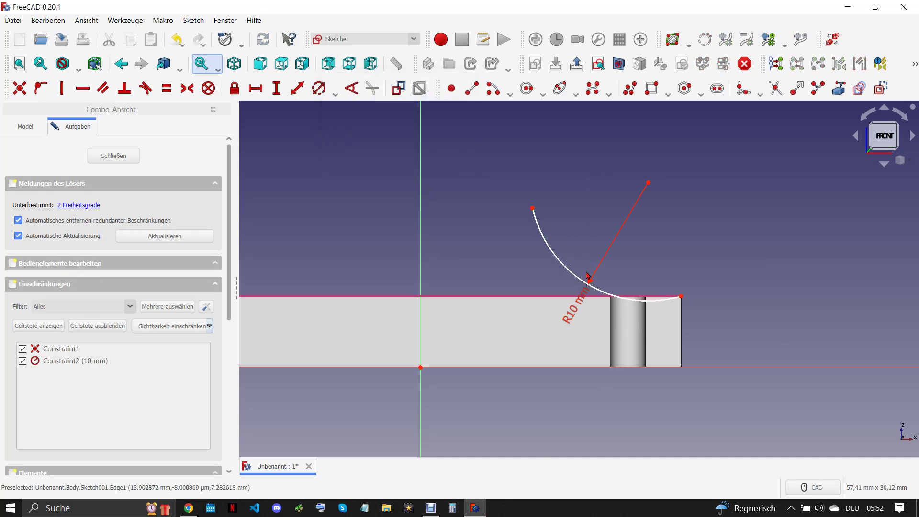
{"action": "left_click", "coordinate": [190, 509]}
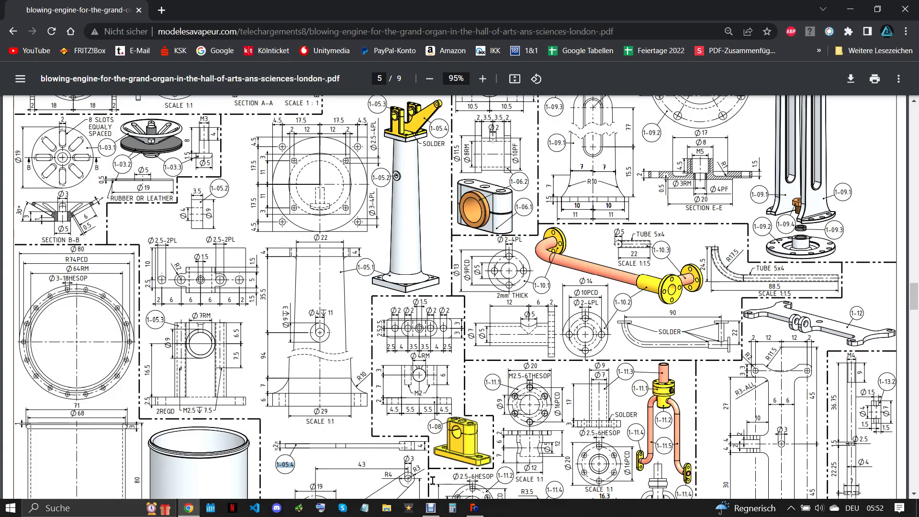
{"action": "left_click", "coordinate": [475, 508]}
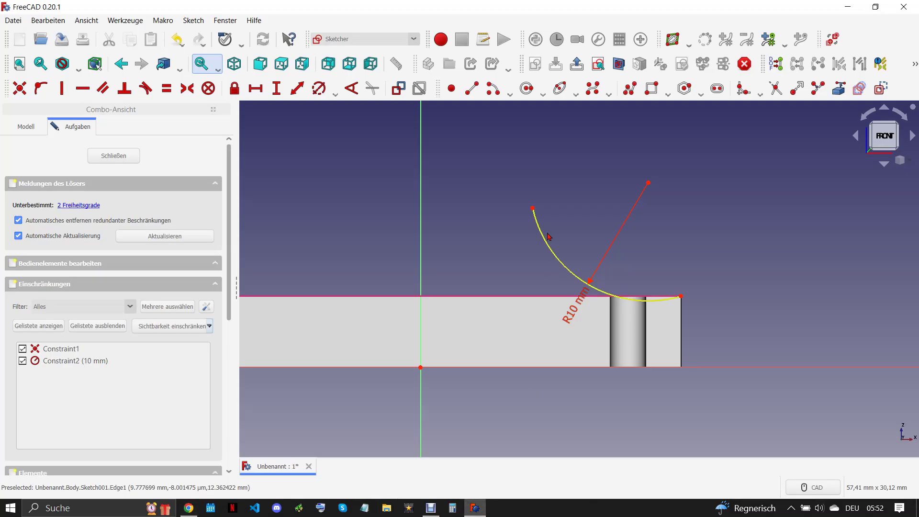
{"action": "left_click", "coordinate": [533, 209]}
{"action": "left_click", "coordinate": [255, 88]}
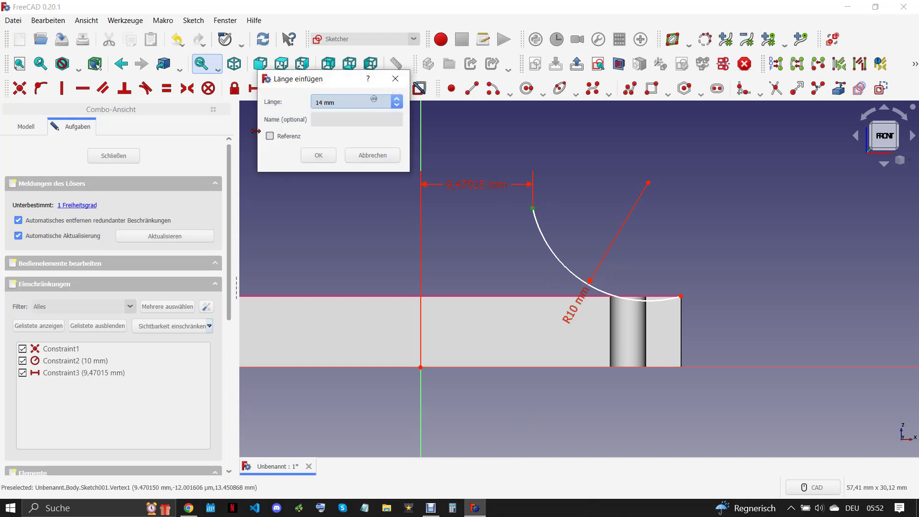
{"action": "key", "text": "Return"}
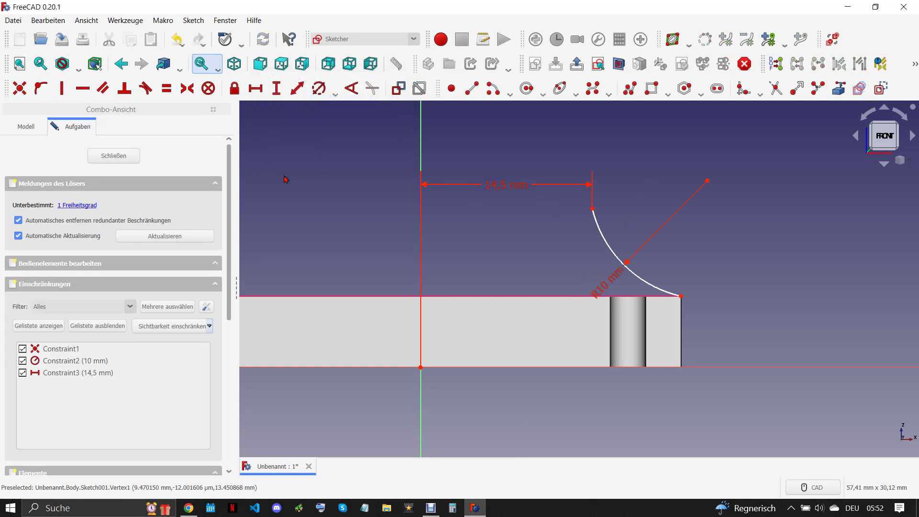
Step: Constrain the arc's upper end 7 mm above the pad's top edge
{"action": "left_click", "coordinate": [189, 508]}
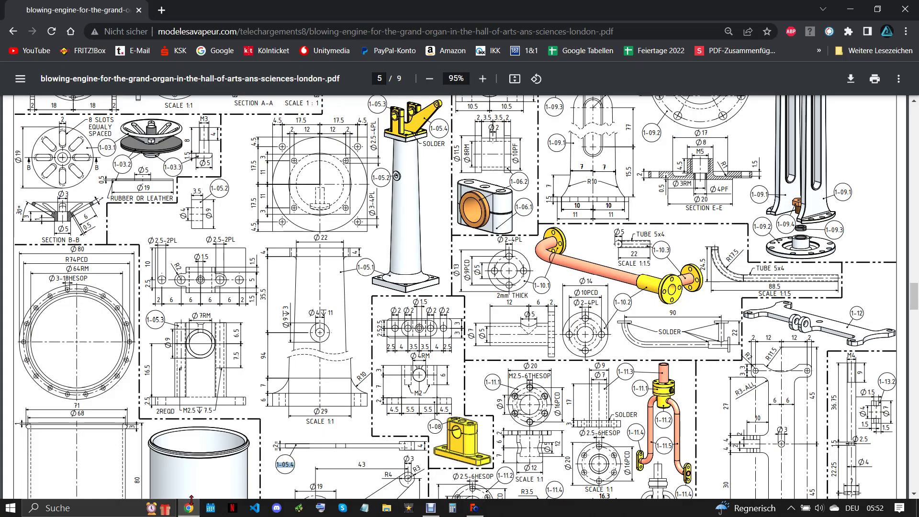
{"action": "left_click", "coordinate": [475, 508]}
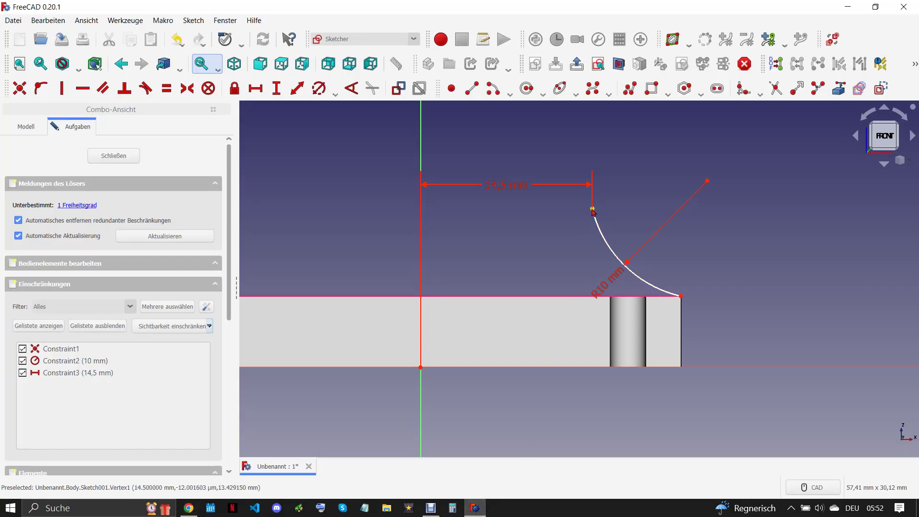
{"action": "left_click", "coordinate": [592, 210]}
{"action": "left_click", "coordinate": [579, 297]}
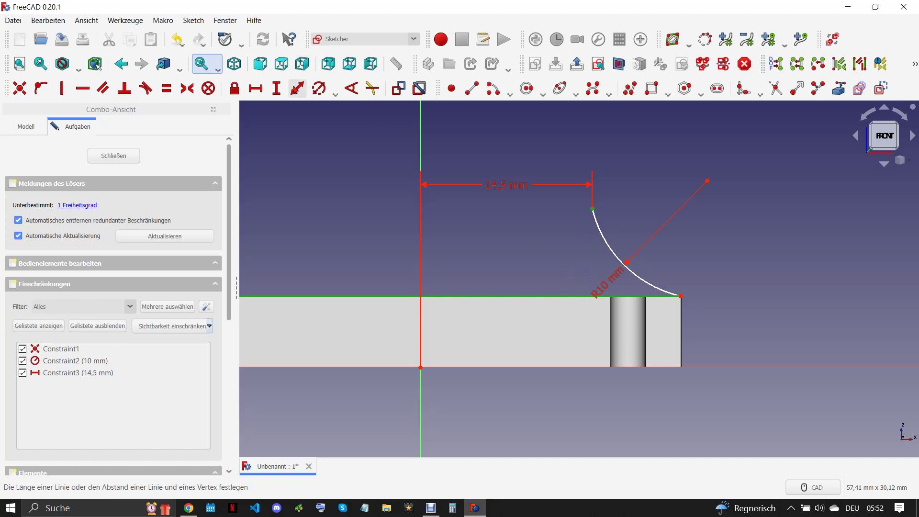
{"action": "left_click", "coordinate": [297, 90]}
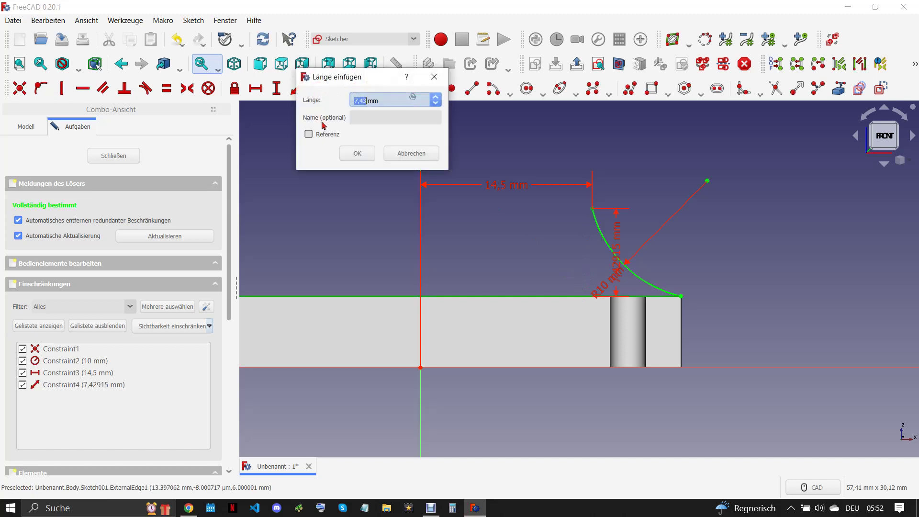
{"action": "key", "text": "Return"}
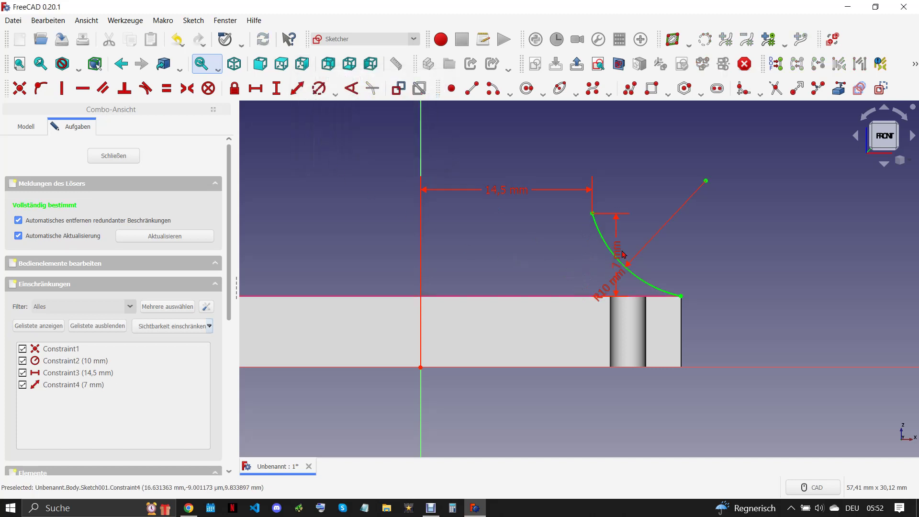
Step: Move the 7 mm and R10 labels clear of the arc and zoom out
{"action": "left_click_drag", "start_coordinate": [617, 260], "coordinate": [734, 259]}
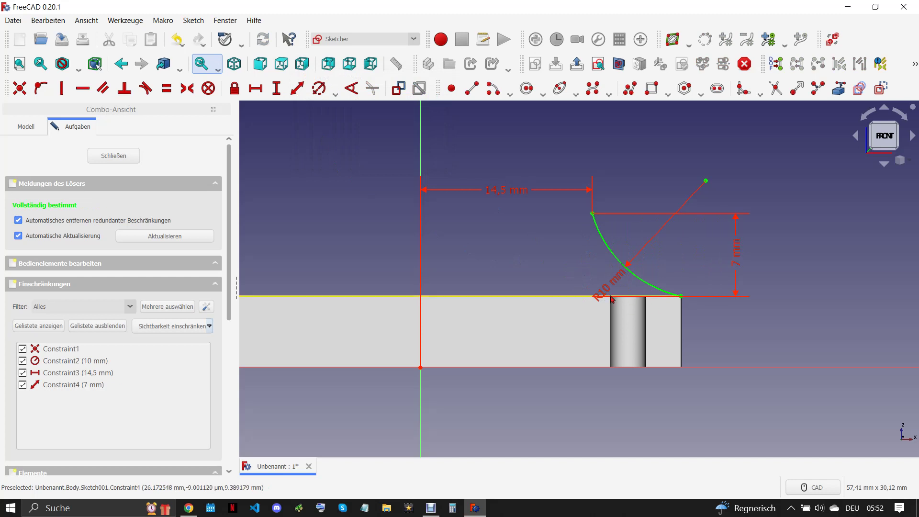
{"action": "left_click_drag", "start_coordinate": [606, 289], "coordinate": [657, 241]}
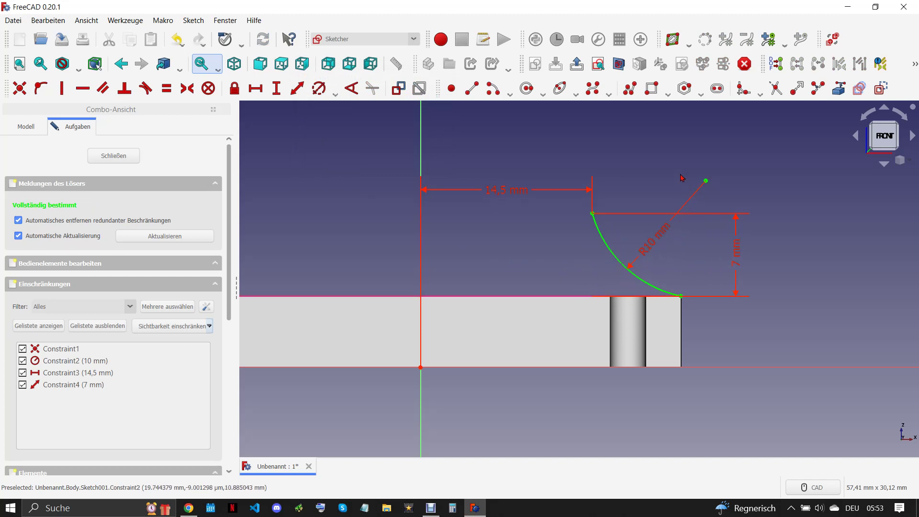
{"action": "scroll", "coordinate": [536, 261], "scroll_direction": "down", "scroll_amount": 1}
{"action": "scroll", "coordinate": [539, 264], "scroll_direction": "down", "scroll_amount": 1}
{"action": "left_click", "coordinate": [472, 88]}
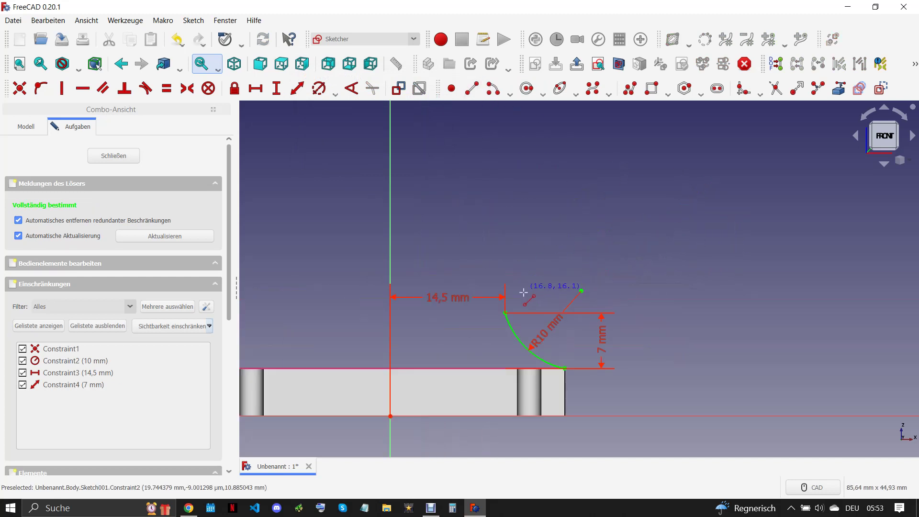
Step: Draw a line rising from the arc's upper end, its top end 11 mm off-axis
{"action": "left_click", "coordinate": [506, 312]}
{"action": "left_click", "coordinate": [487, 104]}
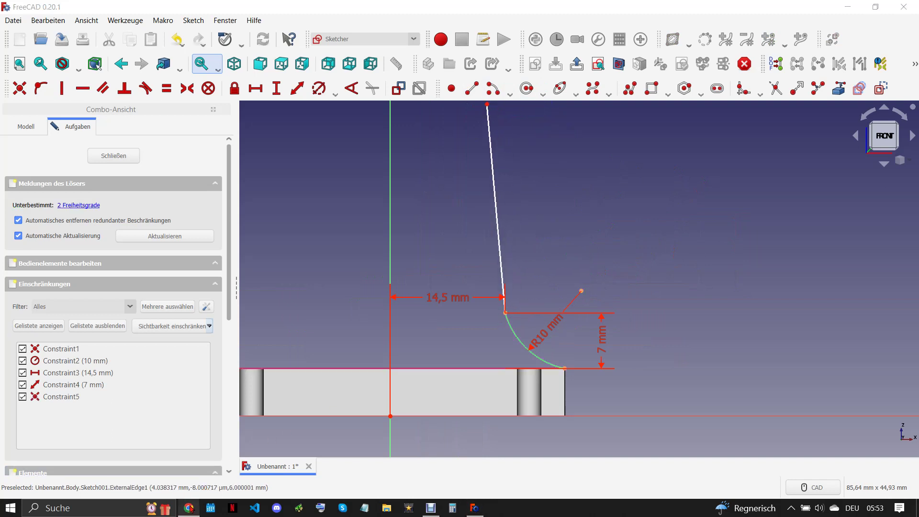
{"action": "left_click", "coordinate": [190, 508]}
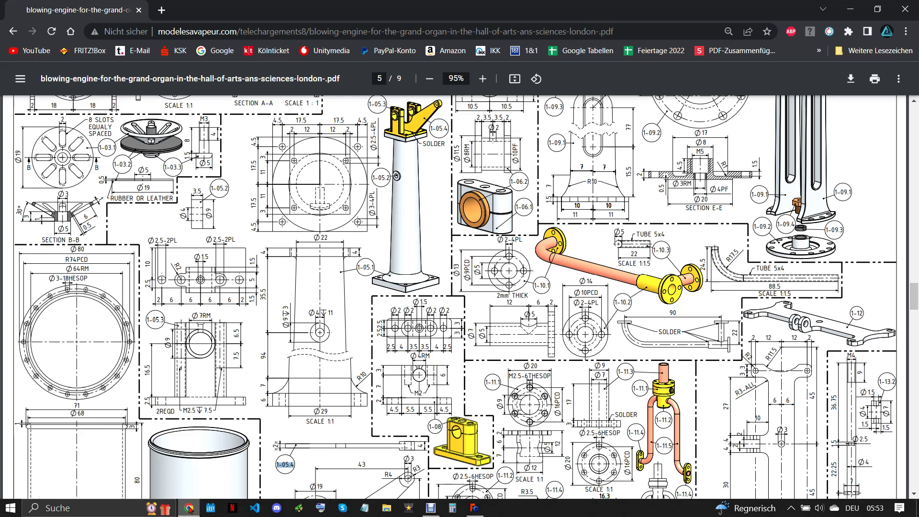
{"action": "left_click", "coordinate": [475, 508]}
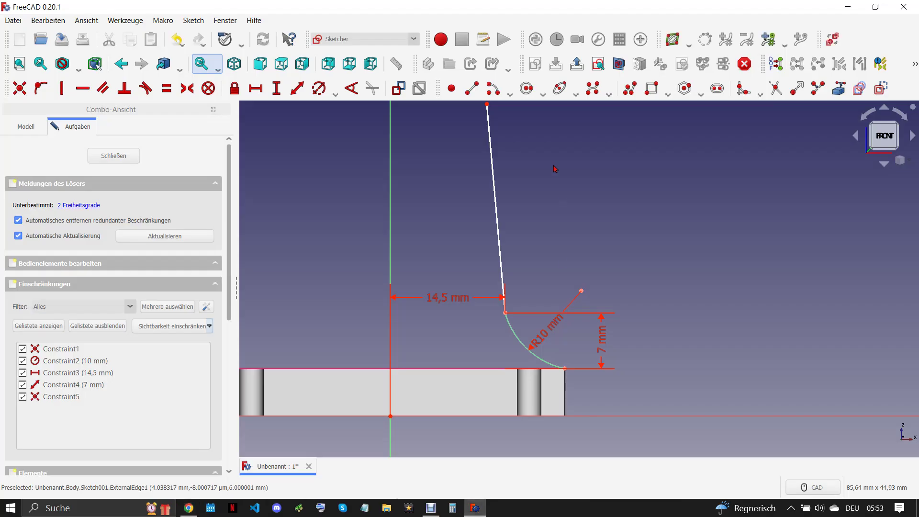
{"action": "scroll", "coordinate": [534, 135], "scroll_direction": "up", "scroll_amount": 3}
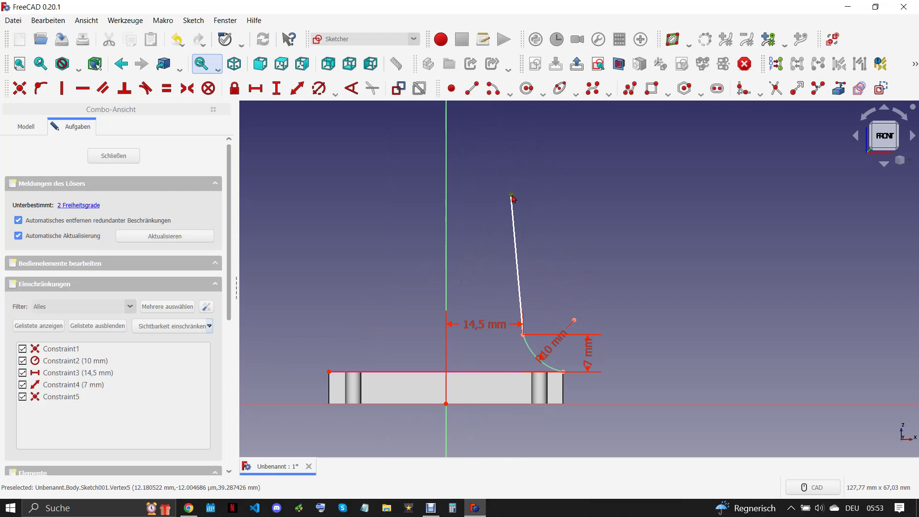
{"action": "type", "text": "l"}
{"action": "type", "text": "11"}
{"action": "key", "text": "Return"}
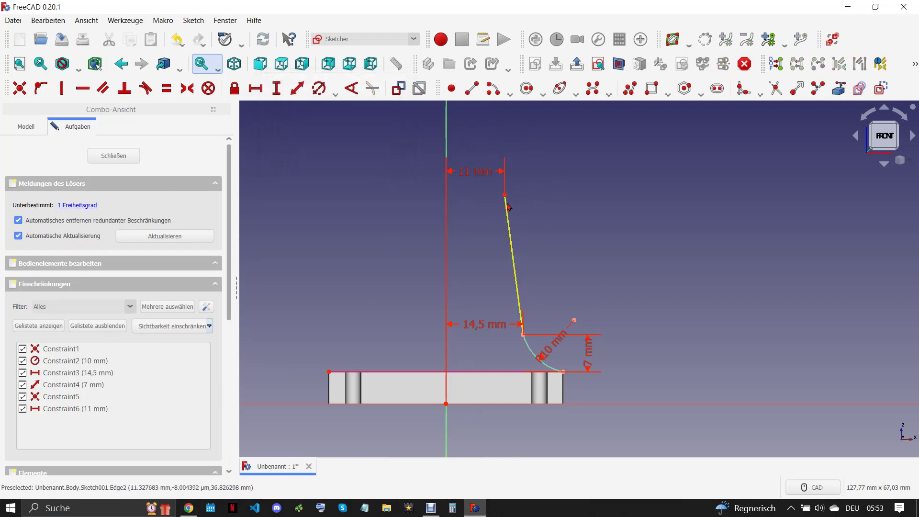
Step: Add a vertical distance constraint to the new line's height
{"action": "left_click", "coordinate": [509, 215]}
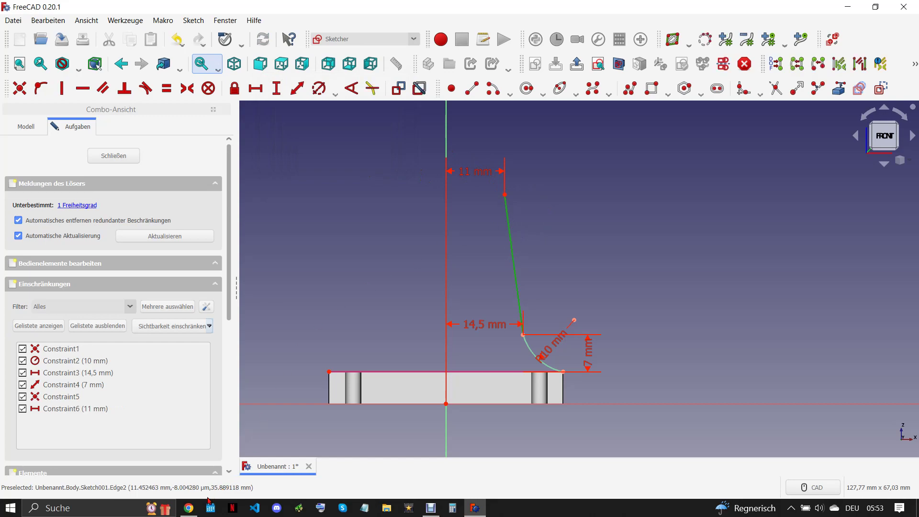
{"action": "left_click", "coordinate": [194, 507]}
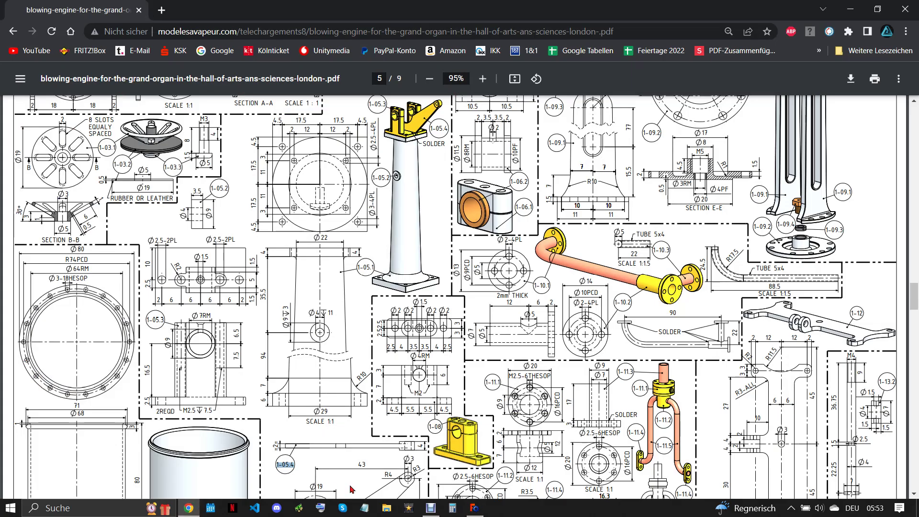
{"action": "left_click", "coordinate": [475, 508]}
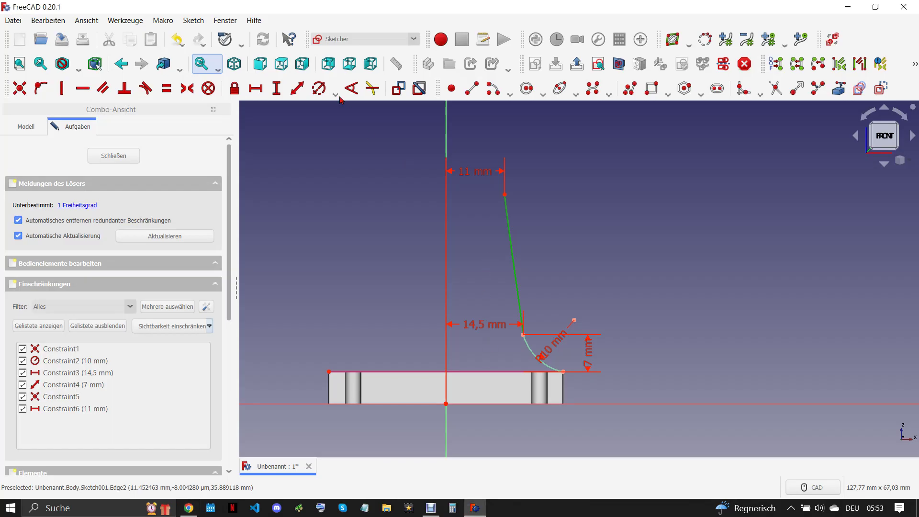
{"action": "left_click", "coordinate": [276, 88]}
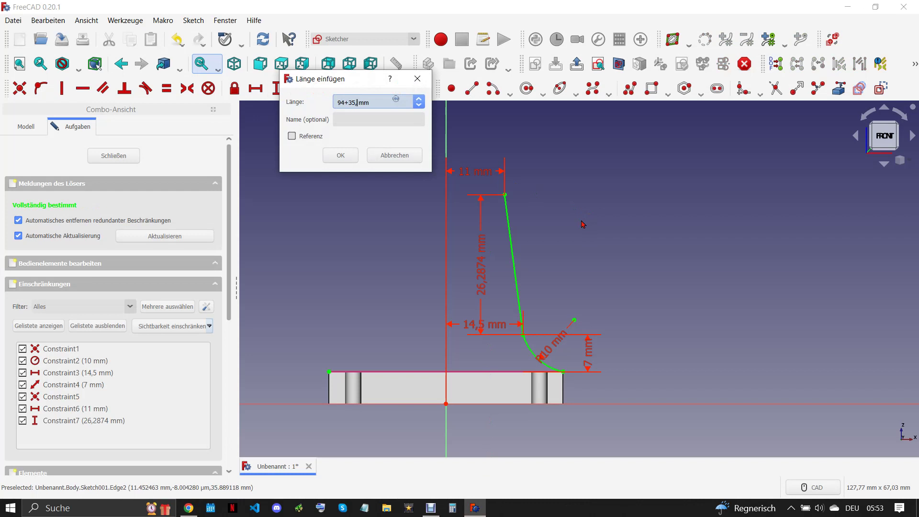
{"action": "left_click", "coordinate": [340, 155]}
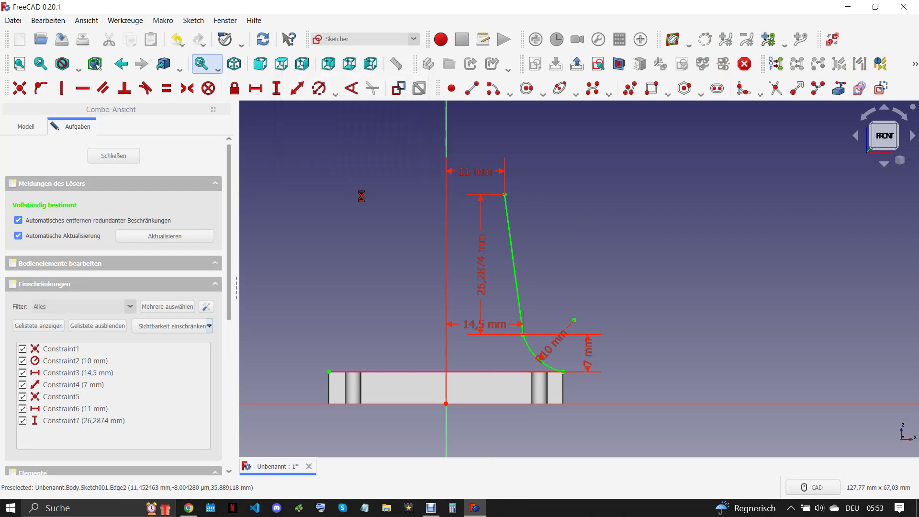
Step: Undo the line's earlier height constraint and stretch its top end upward
{"action": "left_click", "coordinate": [183, 44]}
{"action": "left_click", "coordinate": [230, 67]}
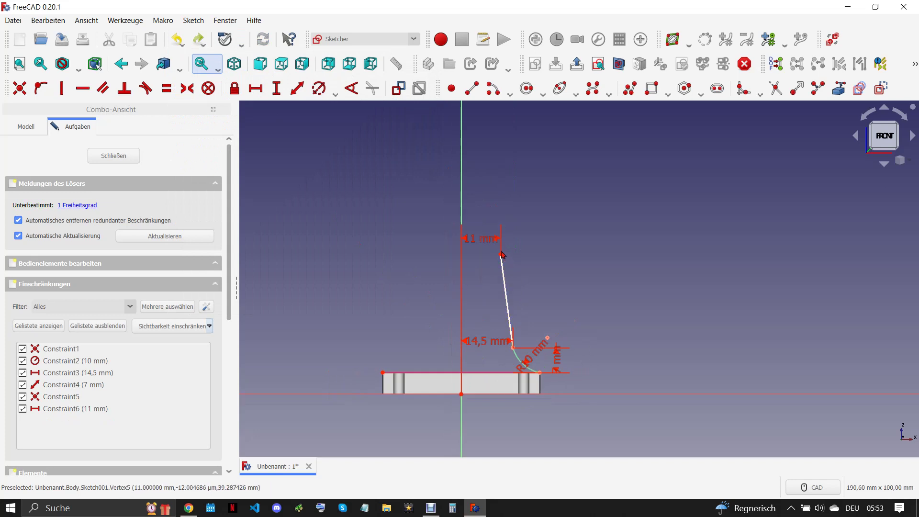
{"action": "left_click_drag", "start_coordinate": [502, 256], "coordinate": [499, 158]}
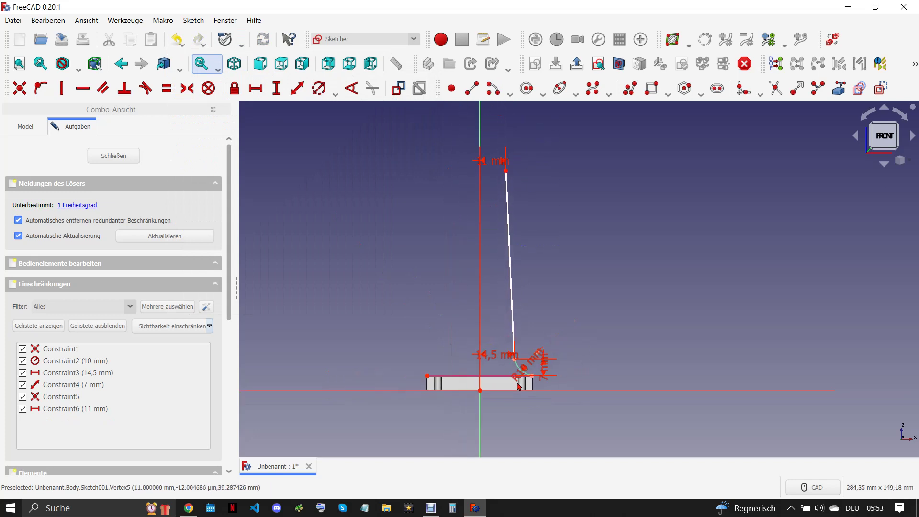
{"action": "scroll", "coordinate": [514, 441], "scroll_direction": "down", "scroll_amount": 3}
{"action": "scroll", "coordinate": [527, 250], "scroll_direction": "up", "scroll_amount": 4}
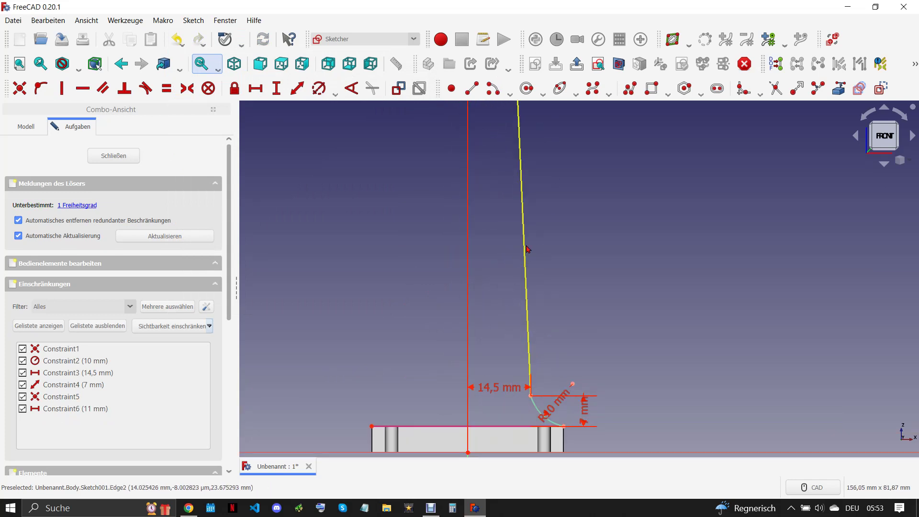
Step: Begin a vertical height constraint on the line, cancel it, and check the reference drawing
{"action": "left_click", "coordinate": [524, 240]}
{"action": "key", "text": "i"}
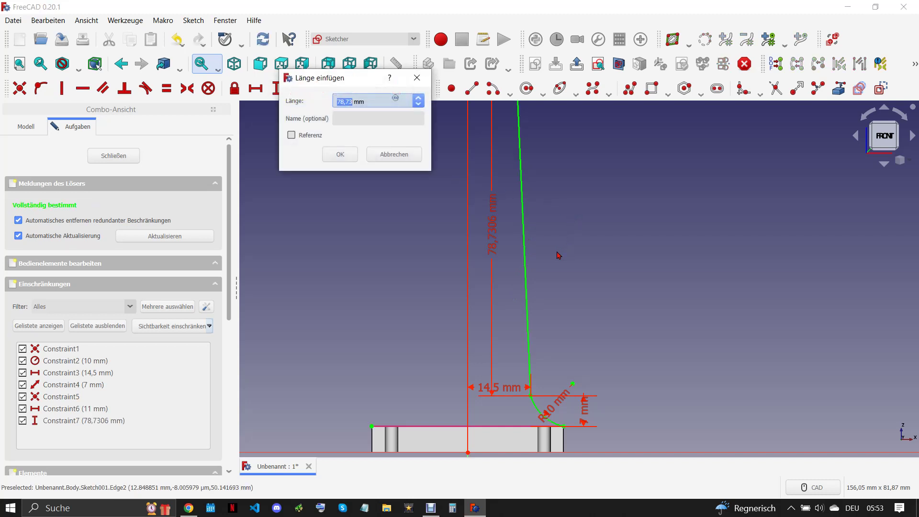
{"action": "left_click", "coordinate": [416, 77]}
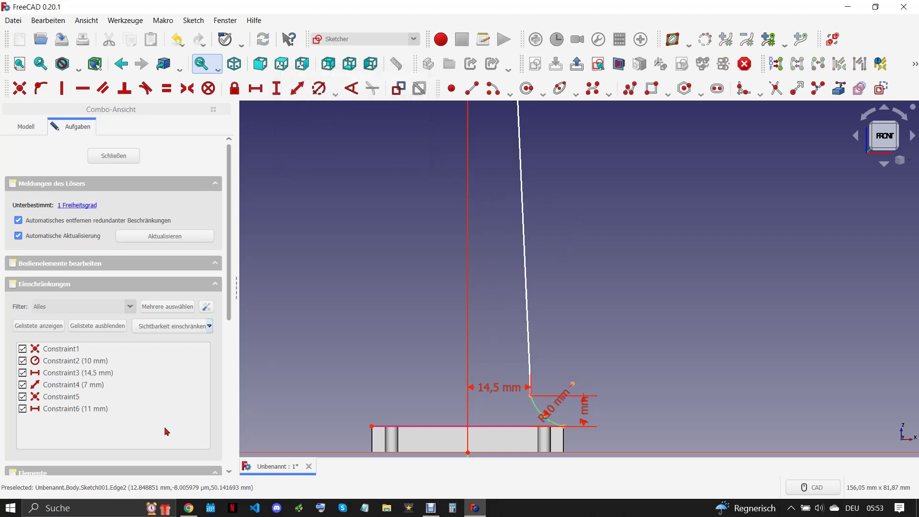
{"action": "left_click", "coordinate": [190, 507]}
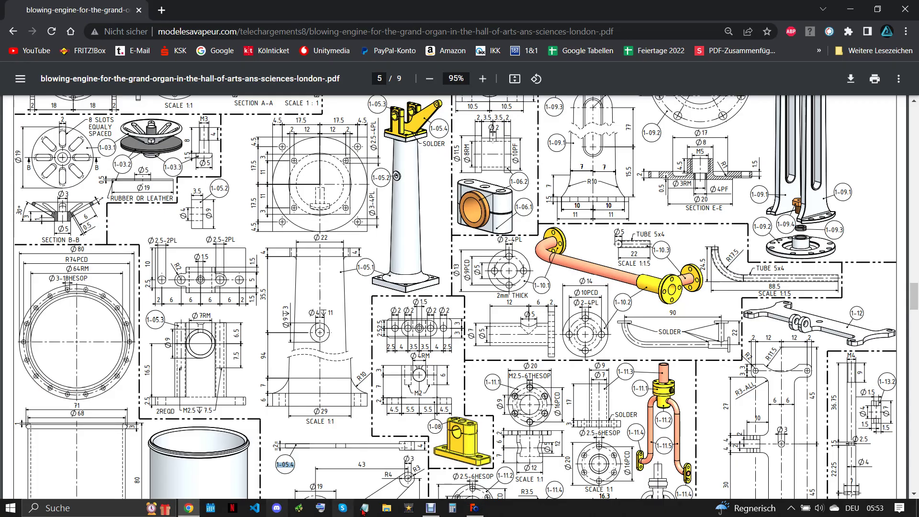
{"action": "left_click", "coordinate": [474, 508]}
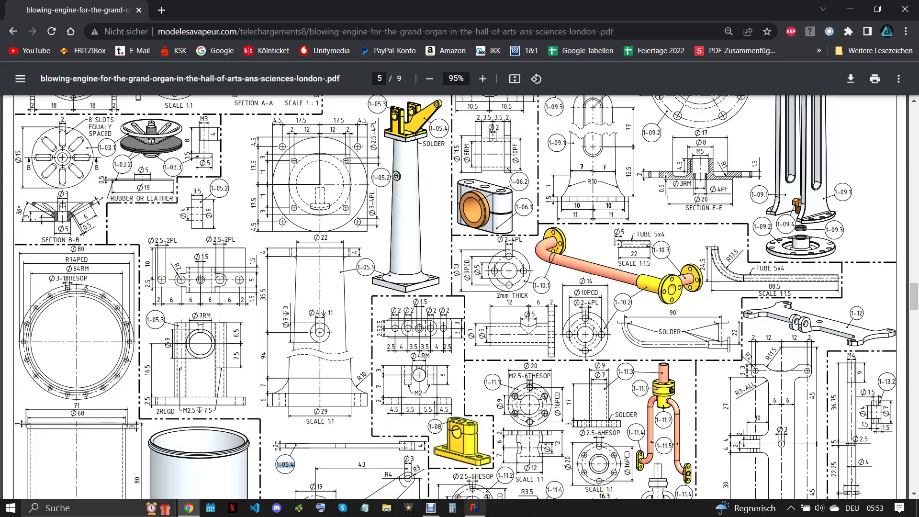
{"action": "scroll", "coordinate": [516, 414], "scroll_direction": "up", "scroll_amount": 1}
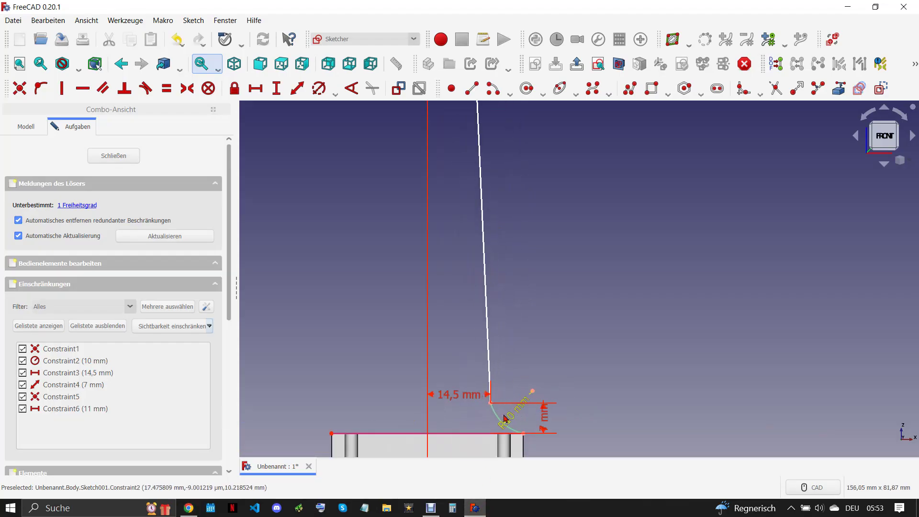
{"action": "scroll", "coordinate": [501, 400], "scroll_direction": "down", "scroll_amount": 2}
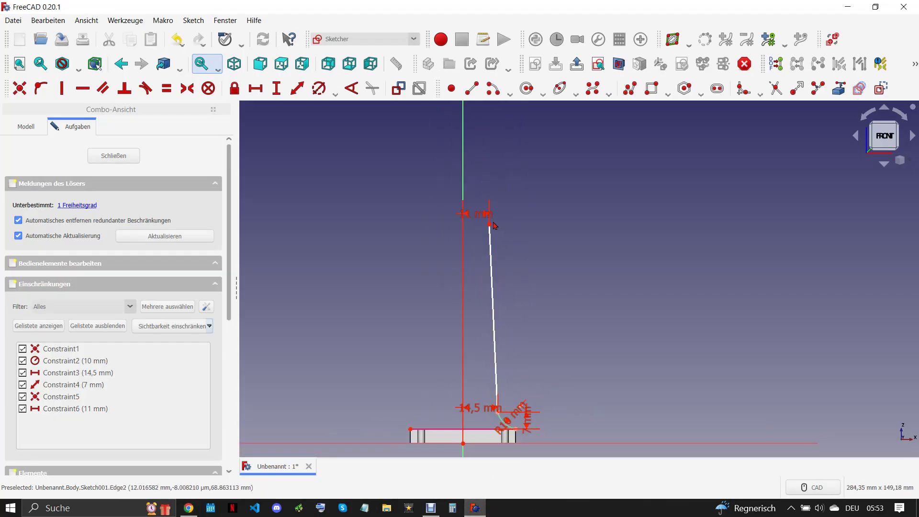
Step: Stretch the line higher and constrain its height to 129,5 mm (94+35,5)
{"action": "left_click_drag", "start_coordinate": [489, 224], "coordinate": [489, 109]}
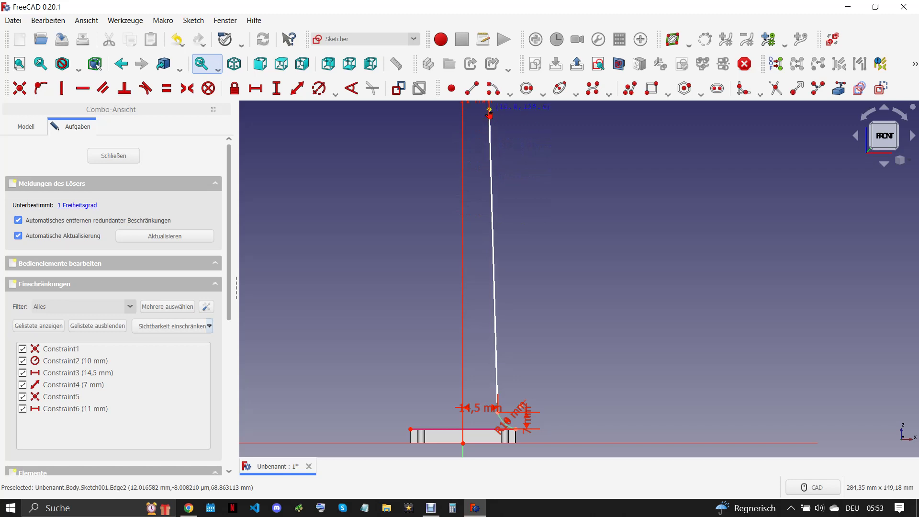
{"action": "left_click", "coordinate": [492, 212]}
{"action": "left_click", "coordinate": [277, 88]}
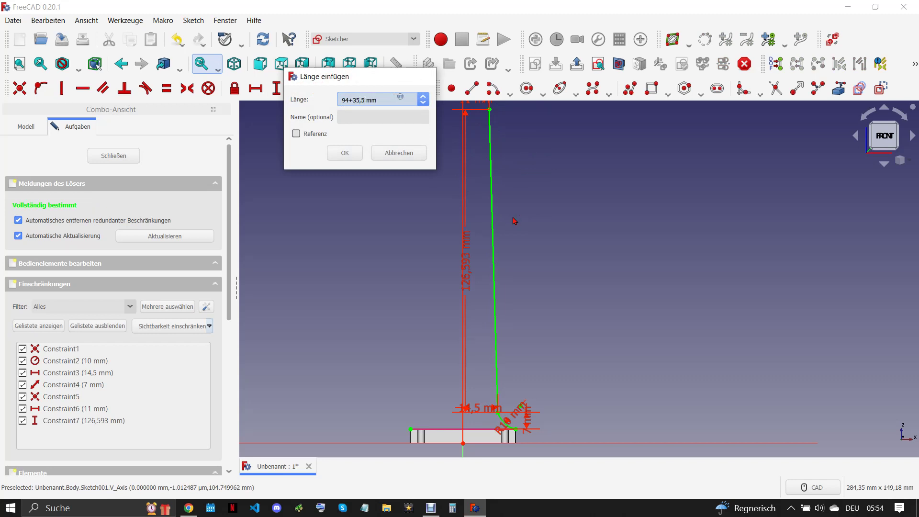
{"action": "key", "text": "Return"}
{"action": "scroll", "coordinate": [511, 263], "scroll_direction": "down", "scroll_amount": 3}
Step: Move the 129,5 mm and 11 mm dimension labels to sit beside the line
{"action": "left_click_drag", "start_coordinate": [484, 287], "coordinate": [548, 346]}
{"action": "scroll", "coordinate": [548, 346], "scroll_direction": "up", "scroll_amount": 3}
{"action": "scroll", "coordinate": [554, 379], "scroll_direction": "up", "scroll_amount": 2}
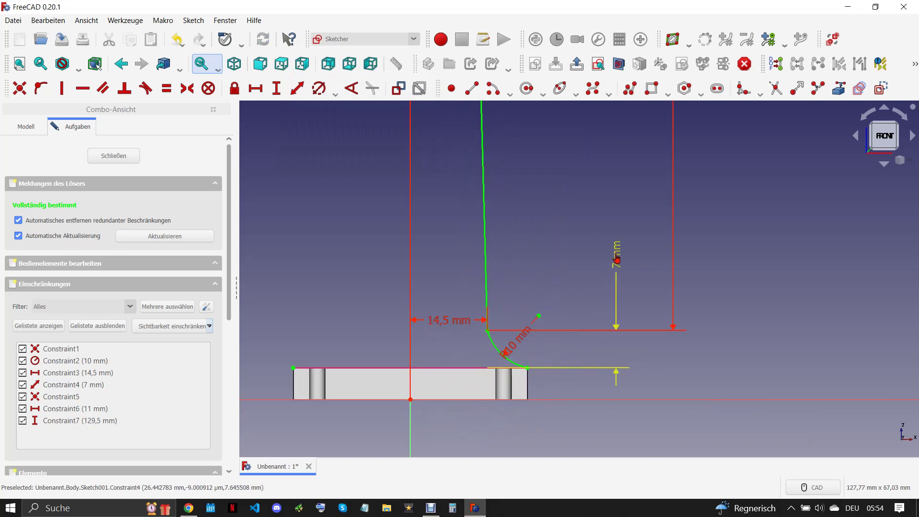
{"action": "scroll", "coordinate": [551, 371], "scroll_direction": "down", "scroll_amount": 2}
{"action": "scroll", "coordinate": [543, 375], "scroll_direction": "down", "scroll_amount": 2}
{"action": "scroll", "coordinate": [550, 234], "scroll_direction": "up", "scroll_amount": 2}
{"action": "scroll", "coordinate": [550, 234], "scroll_direction": "up", "scroll_amount": 3}
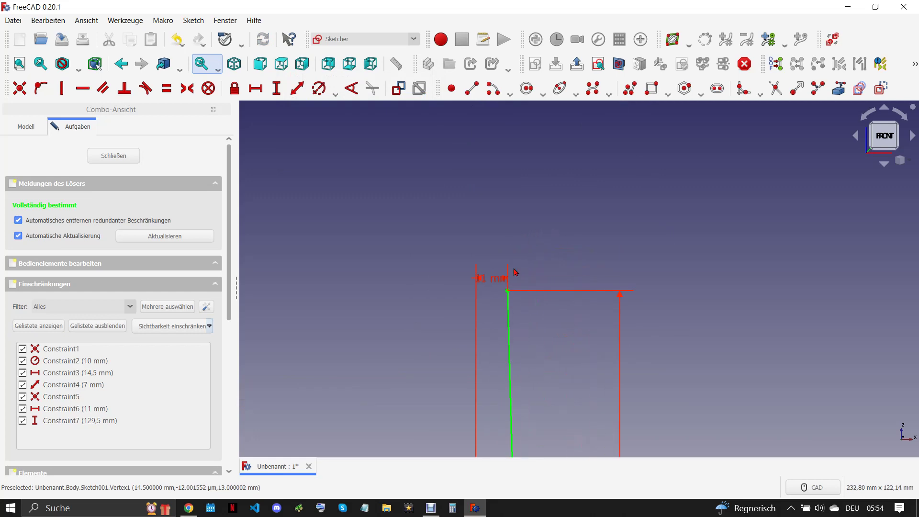
{"action": "mouse_move", "coordinate": [503, 276]}
{"action": "left_mouse_down"}
{"action": "mouse_move", "coordinate": [602, 260]}
{"action": "mouse_move", "coordinate": [565, 314]}
{"action": "left_mouse_up"}
{"action": "scroll", "coordinate": [602, 261], "scroll_direction": "down", "scroll_amount": 2}
{"action": "scroll", "coordinate": [602, 260], "scroll_direction": "up", "scroll_amount": 2}
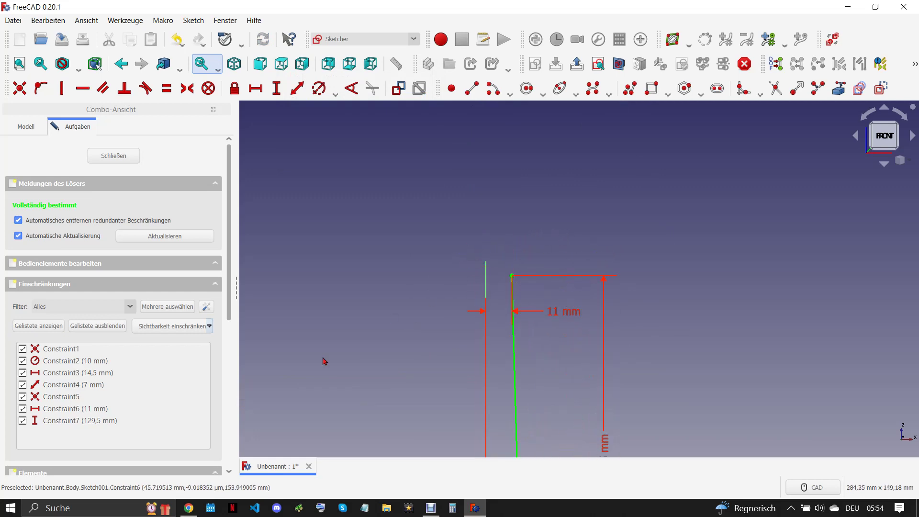
{"action": "left_click", "coordinate": [188, 508]}
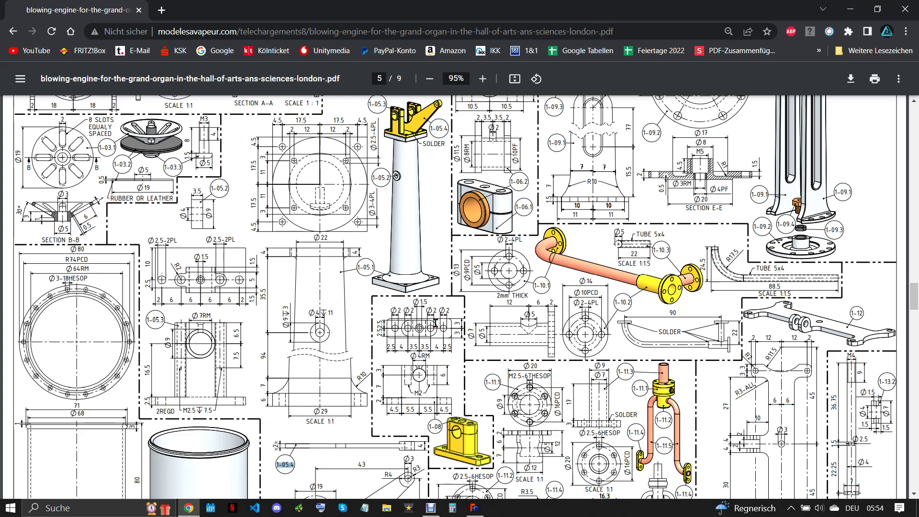
{"action": "left_click", "coordinate": [474, 507]}
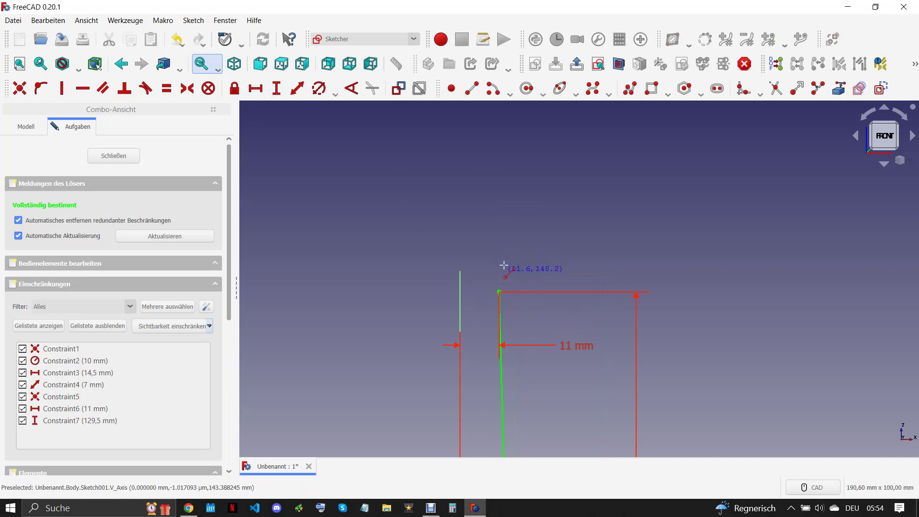
{"action": "left_click", "coordinate": [611, 85]}
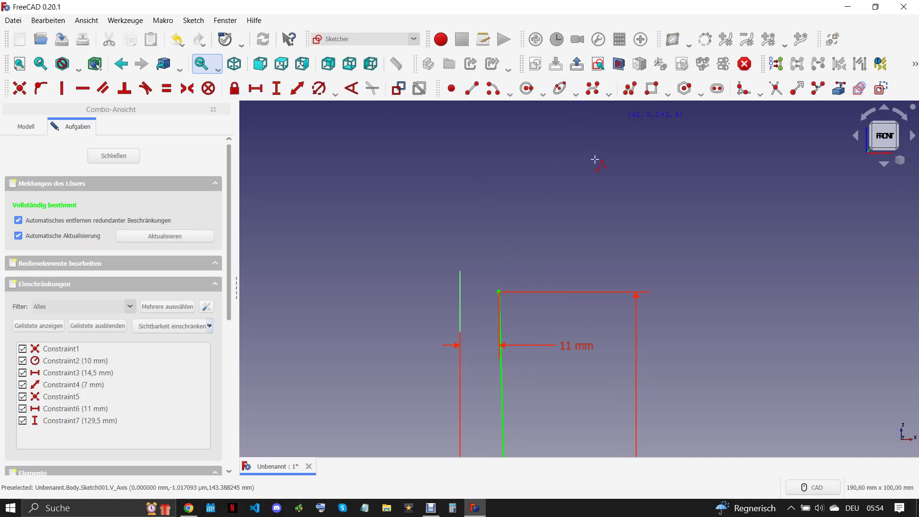
Step: Abandon the B-spline attempt and undo the faulty zero-length curve
{"action": "left_click", "coordinate": [499, 291]}
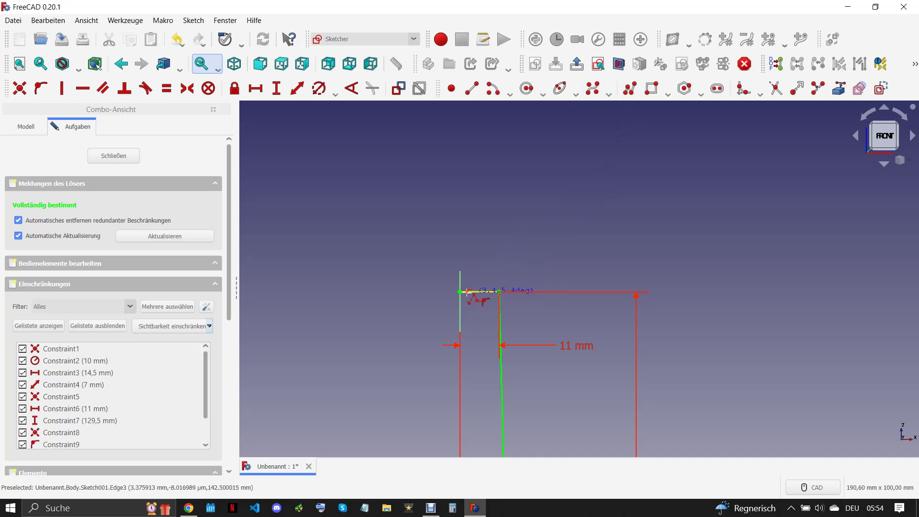
{"action": "left_click", "coordinate": [488, 247]}
{"action": "scroll", "coordinate": [495, 289], "scroll_direction": "down", "scroll_amount": 3}
{"action": "scroll", "coordinate": [496, 289], "scroll_direction": "up", "scroll_amount": 5}
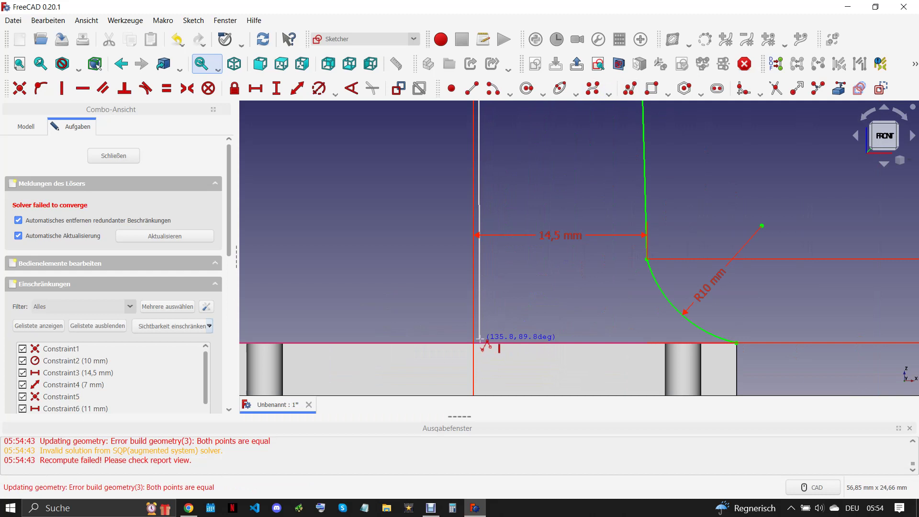
{"action": "right_click", "coordinate": [512, 330]}
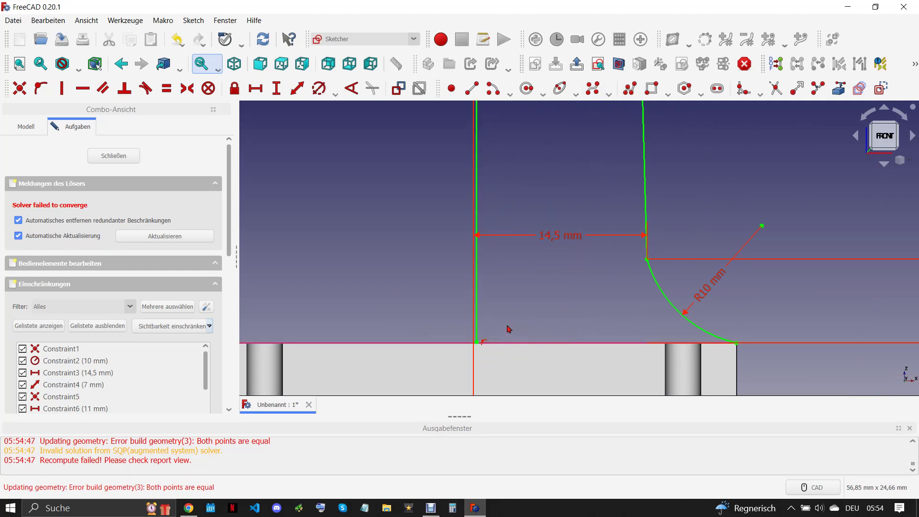
{"action": "scroll", "coordinate": [469, 360], "scroll_direction": "down", "scroll_amount": 3}
{"action": "scroll", "coordinate": [469, 360], "scroll_direction": "down", "scroll_amount": 3}
{"action": "scroll", "coordinate": [486, 283], "scroll_direction": "up", "scroll_amount": 2}
{"action": "scroll", "coordinate": [460, 215], "scroll_direction": "up", "scroll_amount": 2}
{"action": "scroll", "coordinate": [457, 200], "scroll_direction": "up", "scroll_amount": 2}
{"action": "scroll", "coordinate": [457, 200], "scroll_direction": "up", "scroll_amount": 2}
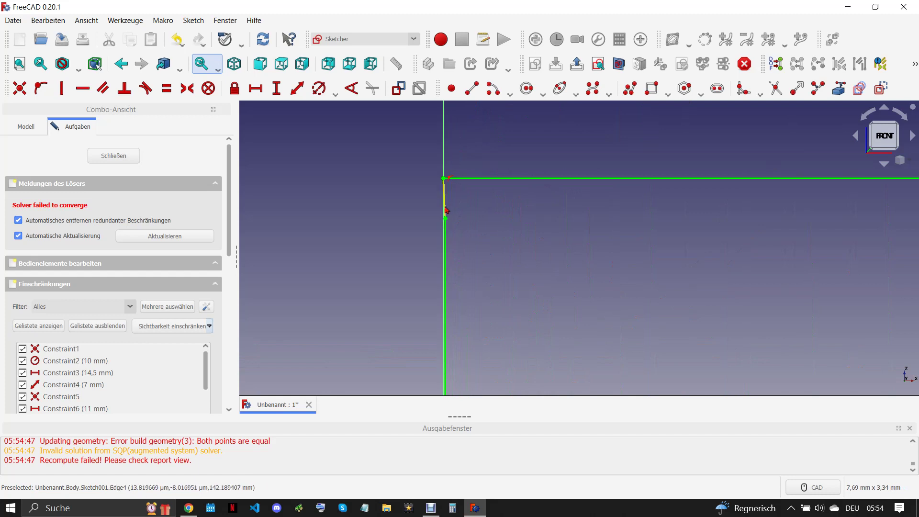
{"action": "key", "text": "ctrl+z"}
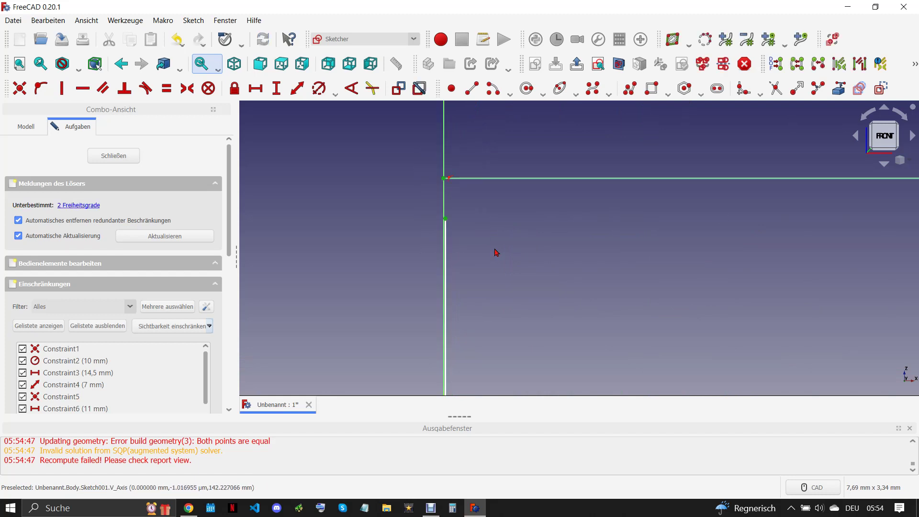
Step: Draw a straight bottom line from the lower-left corner to the R10 arc end, then hide the error report
{"action": "scroll", "coordinate": [474, 263], "scroll_direction": "down", "scroll_amount": 3}
{"action": "scroll", "coordinate": [482, 241], "scroll_direction": "down", "scroll_amount": 1}
{"action": "scroll", "coordinate": [471, 194], "scroll_direction": "down", "scroll_amount": 2}
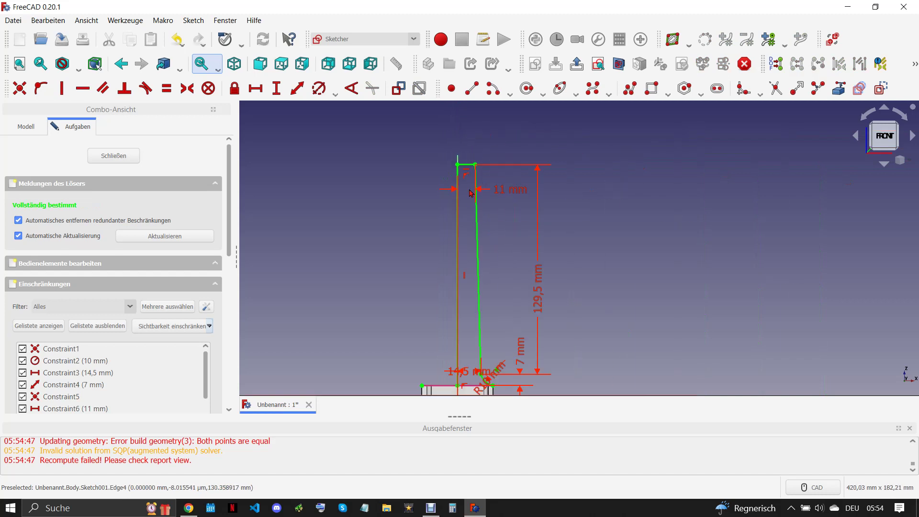
{"action": "scroll", "coordinate": [486, 378], "scroll_direction": "down", "scroll_amount": 1}
{"action": "scroll", "coordinate": [460, 364], "scroll_direction": "up", "scroll_amount": 3}
{"action": "scroll", "coordinate": [429, 331], "scroll_direction": "up", "scroll_amount": 3}
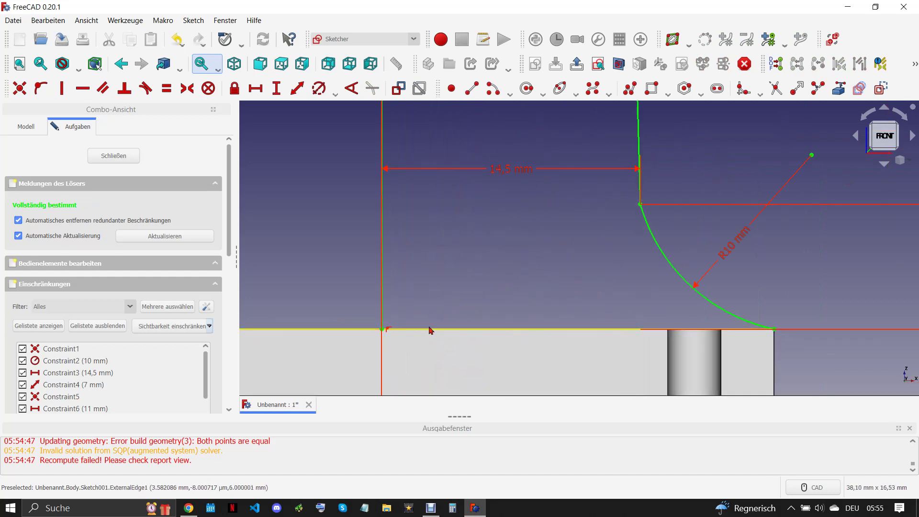
{"action": "left_click", "coordinate": [472, 88]}
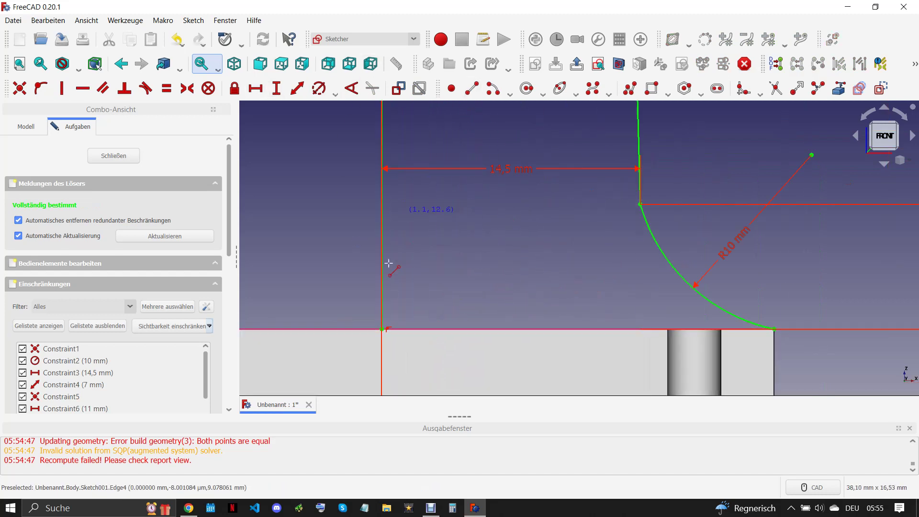
{"action": "left_click", "coordinate": [383, 329]}
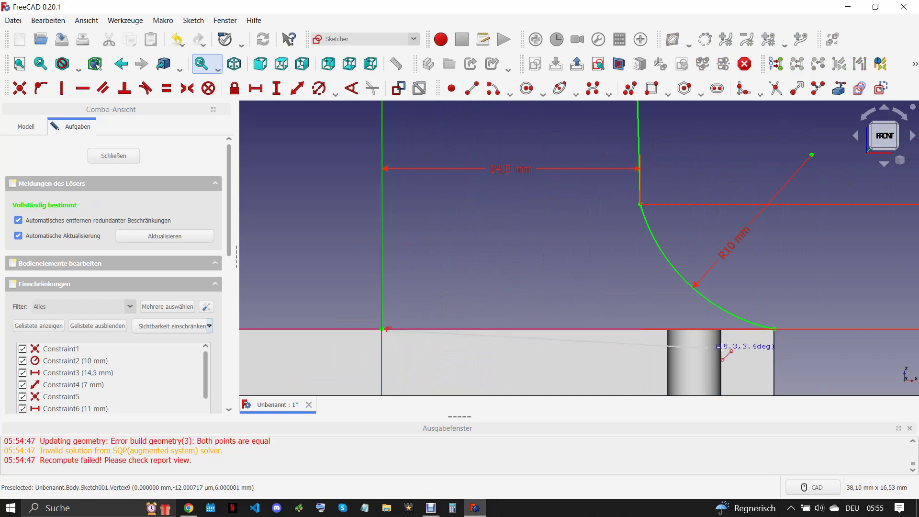
{"action": "left_click", "coordinate": [775, 329]}
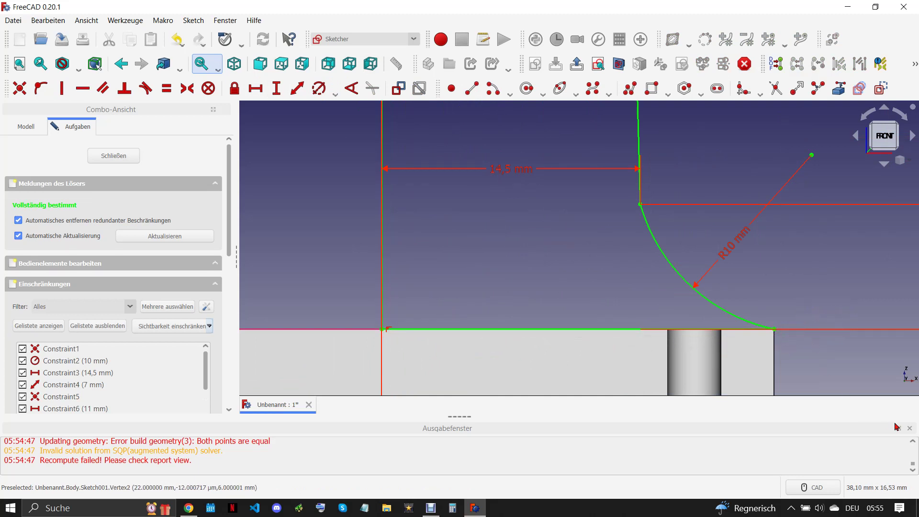
{"action": "left_click", "coordinate": [910, 428]}
{"action": "scroll", "coordinate": [481, 292], "scroll_direction": "down", "scroll_amount": 3}
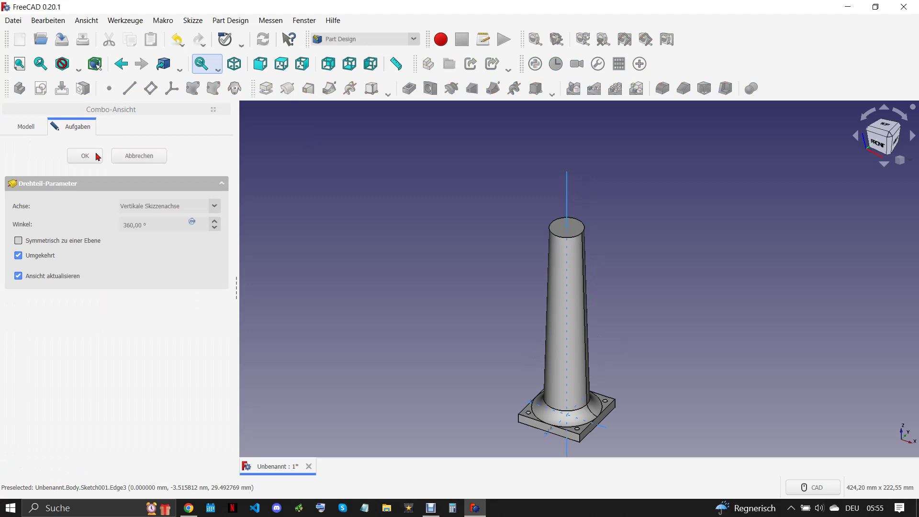
Step: Commit the 360° Revolution and start a new sketch on the column's flat top face
{"action": "key", "text": "Return"}
{"action": "scroll", "coordinate": [534, 285], "scroll_direction": "up", "scroll_amount": 3}
{"action": "left_click", "coordinate": [565, 209]}
{"action": "left_click", "coordinate": [41, 88]}
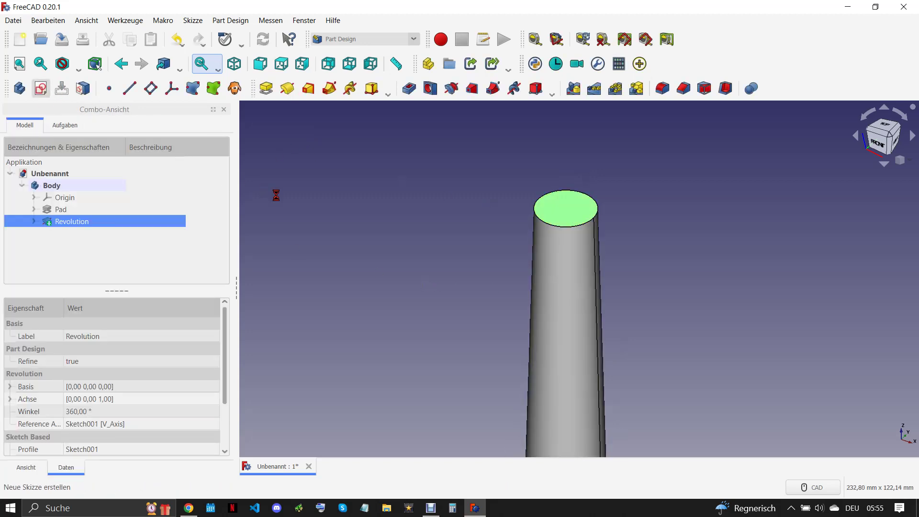
{"action": "scroll", "coordinate": [460, 201], "scroll_direction": "down", "scroll_amount": 3}
{"action": "scroll", "coordinate": [598, 354], "scroll_direction": "up", "scroll_amount": 5}
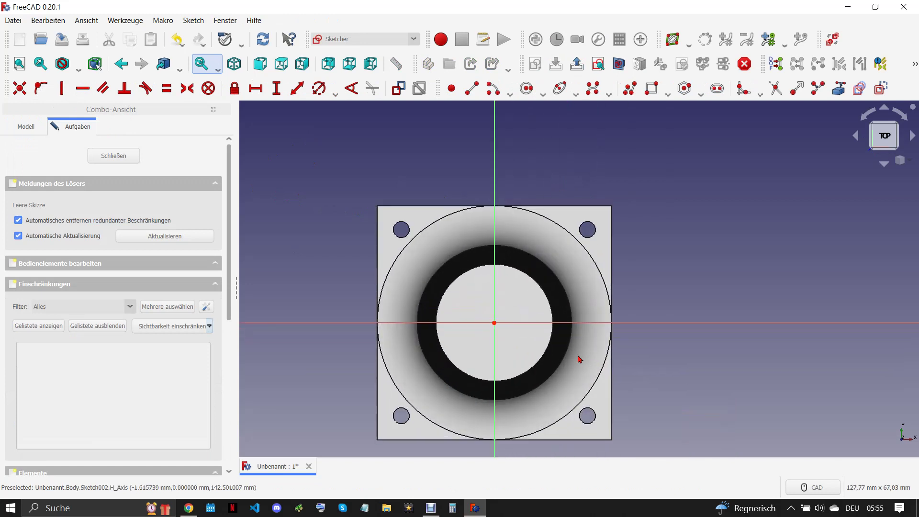
Step: Draw a rectangle on the column-top sketch and compare it with the reference drawing
{"action": "scroll", "coordinate": [518, 256], "scroll_direction": "down", "scroll_amount": 2}
{"action": "left_click", "coordinate": [651, 88]}
{"action": "scroll", "coordinate": [459, 306], "scroll_direction": "up", "scroll_amount": 2}
{"action": "left_click", "coordinate": [424, 210]}
{"action": "left_click", "coordinate": [563, 355]}
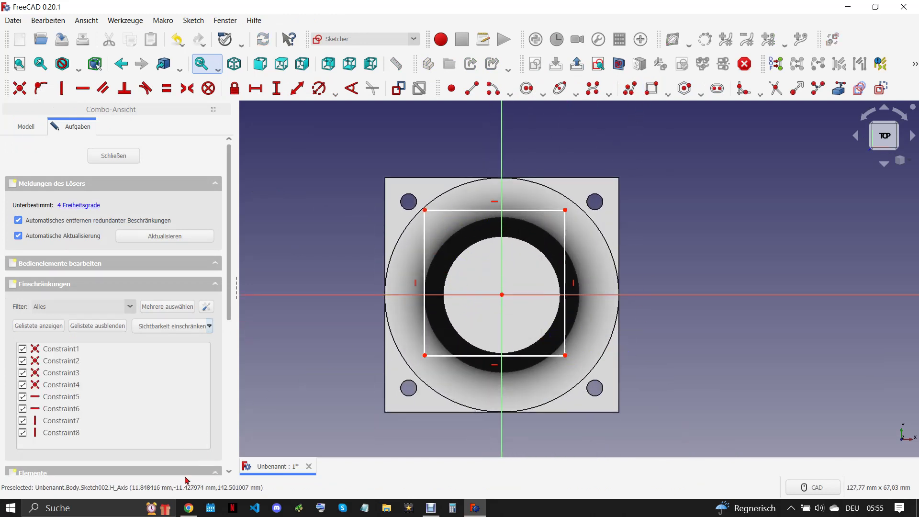
{"action": "left_click", "coordinate": [189, 508]}
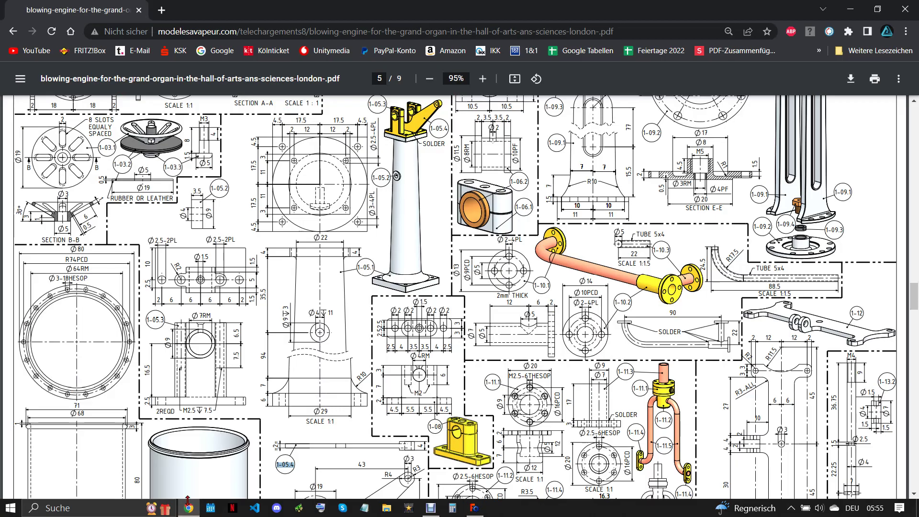
{"action": "left_click", "coordinate": [475, 507]}
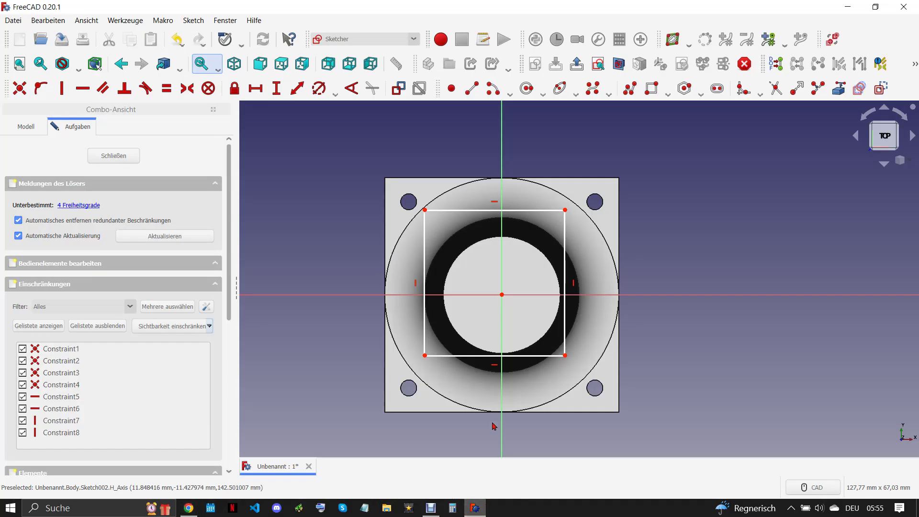
Step: Make the rectangle a square centred on the origin using Equal and Symmetric constraints
{"action": "left_click", "coordinate": [436, 210]}
{"action": "left_click", "coordinate": [425, 232]}
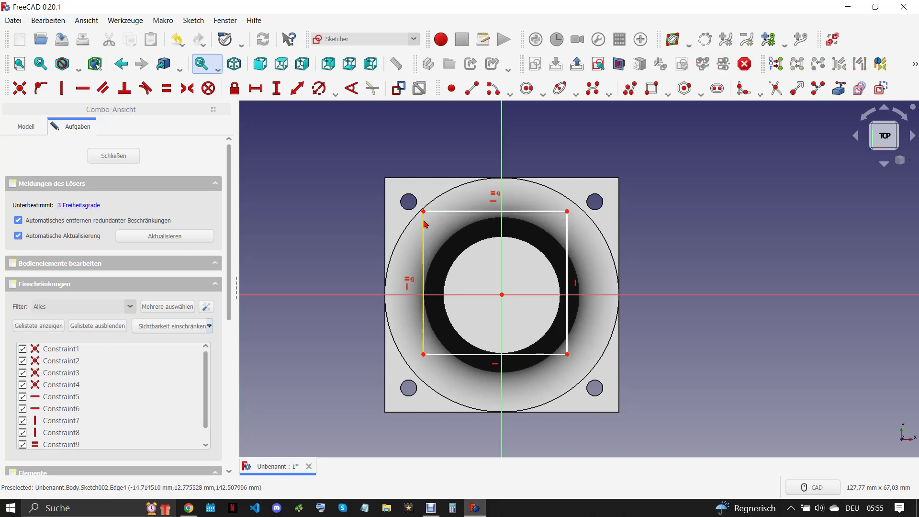
{"action": "left_click", "coordinate": [566, 354]}
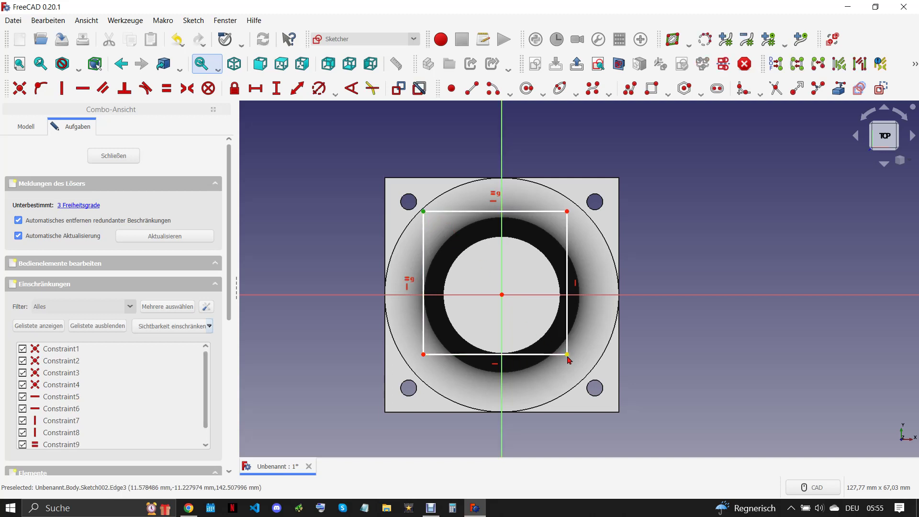
{"action": "left_click", "coordinate": [502, 295]}
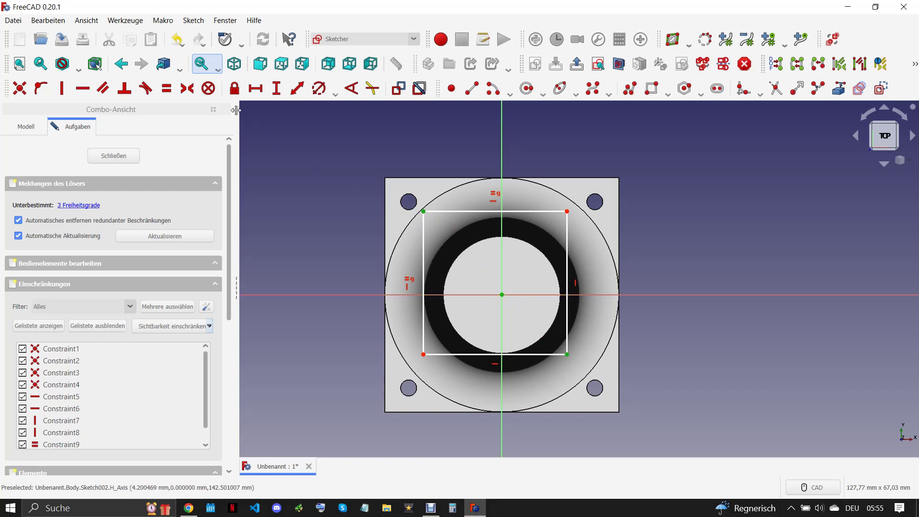
{"action": "left_click", "coordinate": [187, 88]}
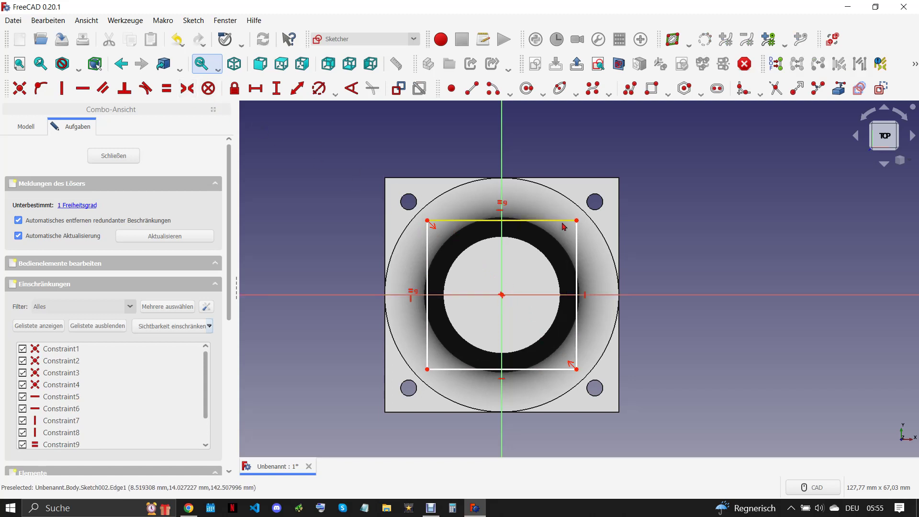
Step: Constrain the square's corner 14 mm from the sketch centre
{"action": "left_click", "coordinate": [577, 220]}
{"action": "left_click", "coordinate": [276, 89]}
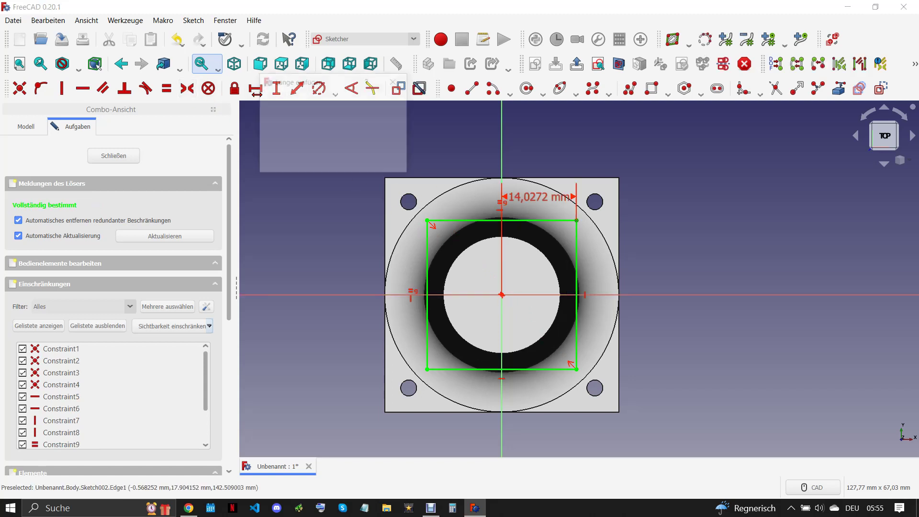
{"action": "type", "text": "14"}
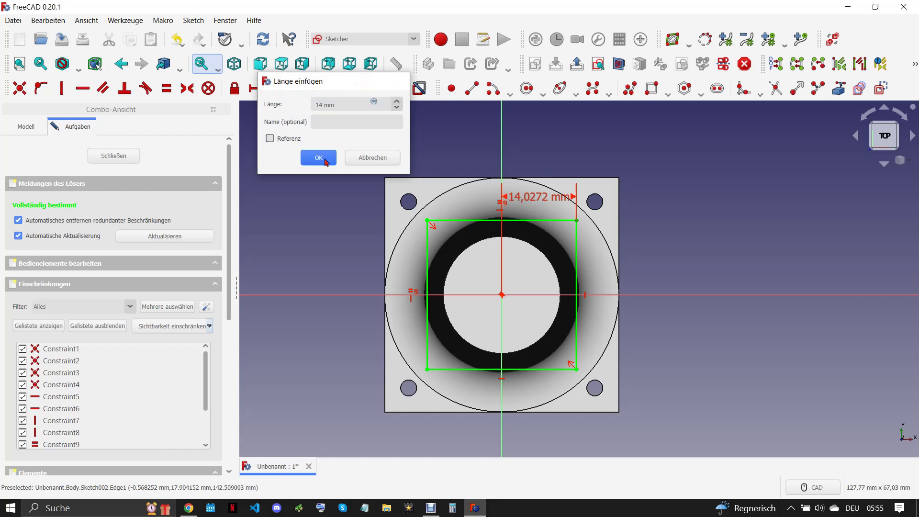
{"action": "left_click", "coordinate": [323, 158]}
{"action": "scroll", "coordinate": [536, 273], "scroll_direction": "up", "scroll_amount": 2}
{"action": "scroll", "coordinate": [536, 273], "scroll_direction": "down", "scroll_amount": 2}
{"action": "left_click", "coordinate": [652, 94]}
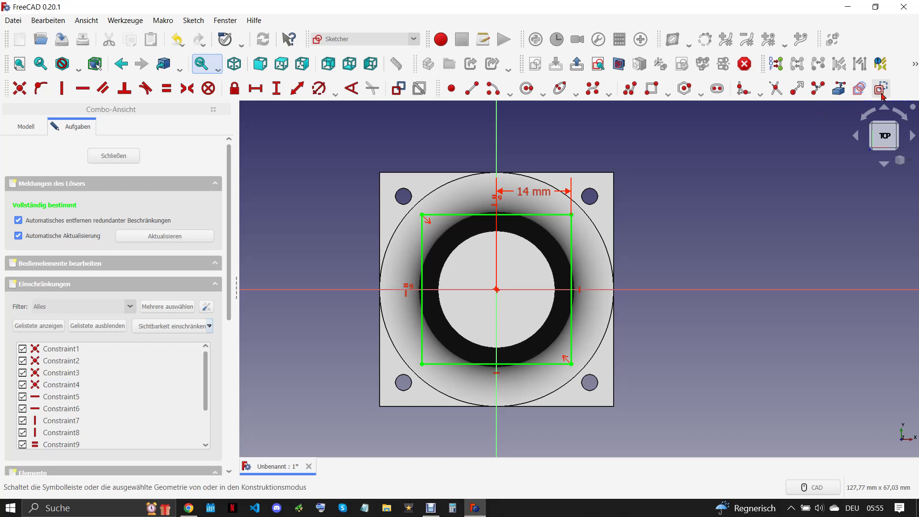
Step: Draw an inner rectangle and centre it symmetrically on the sketch origin
{"action": "left_click", "coordinate": [441, 229]}
{"action": "left_click", "coordinate": [555, 350]}
{"action": "scroll", "coordinate": [442, 238], "scroll_direction": "up", "scroll_amount": 1}
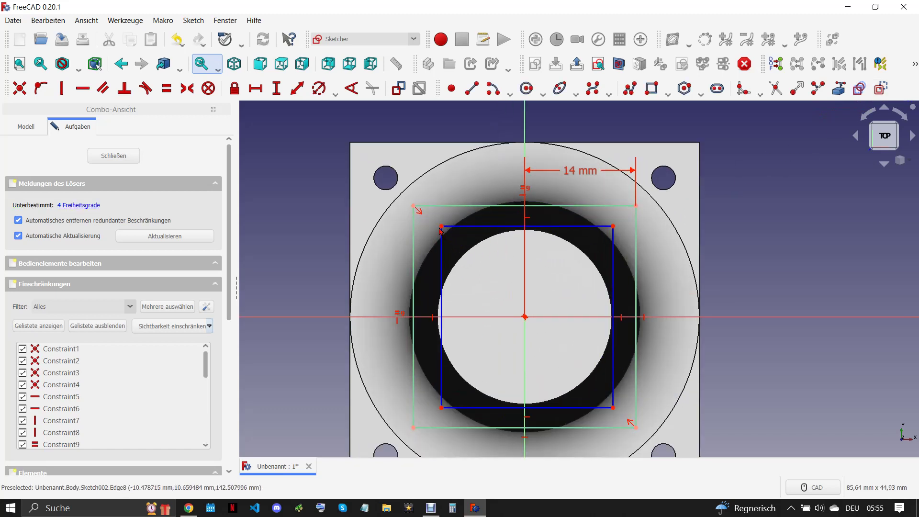
{"action": "left_click", "coordinate": [441, 227]}
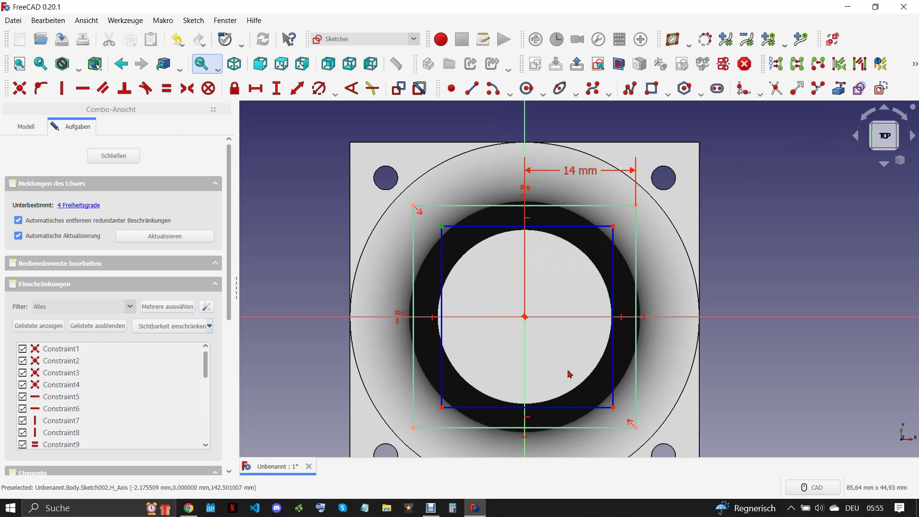
{"action": "left_click", "coordinate": [613, 408]}
{"action": "left_click", "coordinate": [525, 316]}
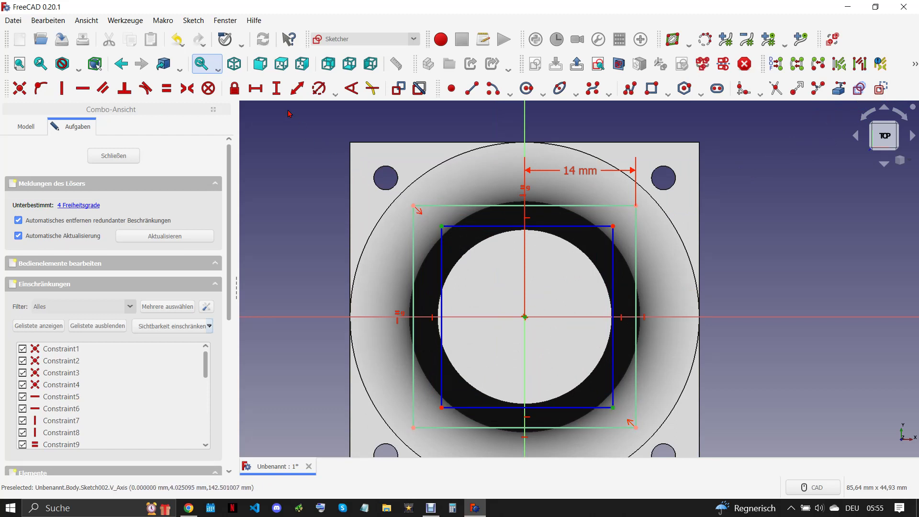
{"action": "left_click", "coordinate": [181, 90]}
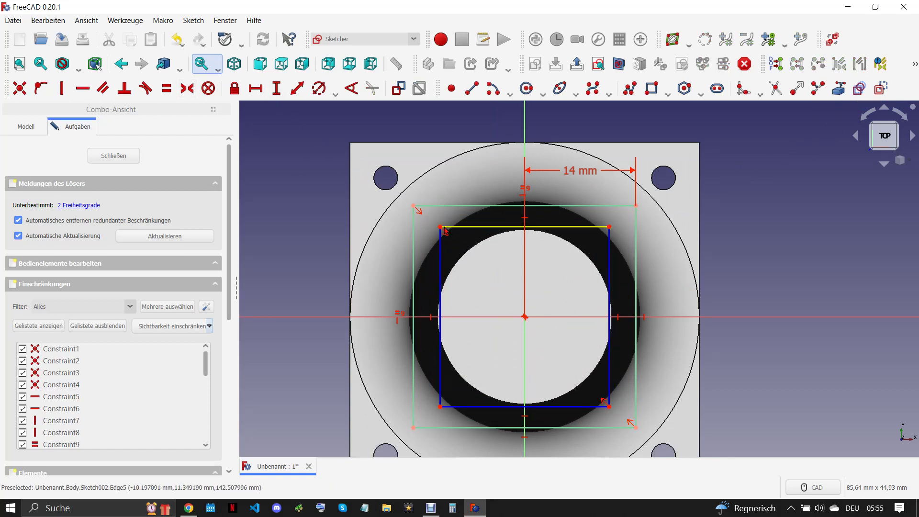
Step: Dimension the inner rectangle's gaps to the square: 2 mm to the top, 3 mm to the left
{"action": "left_click", "coordinate": [440, 227]}
{"action": "left_click", "coordinate": [450, 206]}
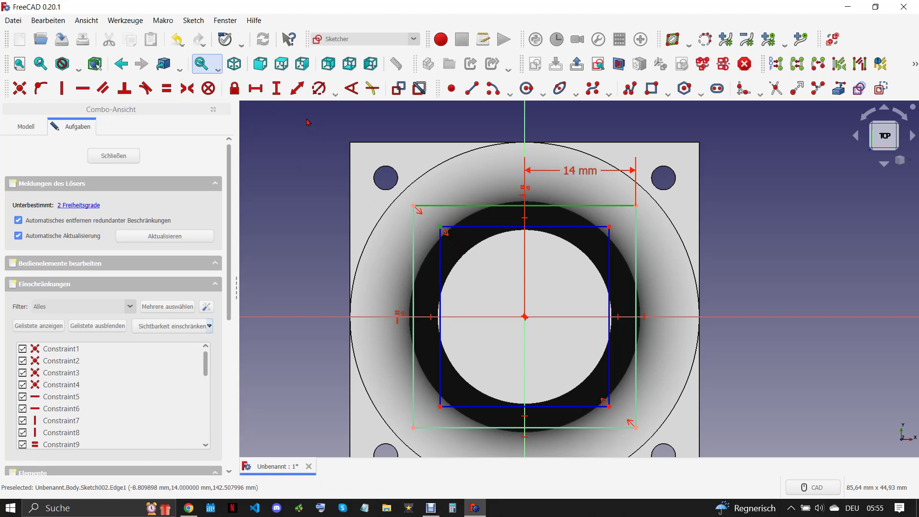
{"action": "left_click", "coordinate": [298, 88]}
{"action": "type", "text": "2"}
{"action": "left_click", "coordinate": [359, 157]}
{"action": "left_click", "coordinate": [441, 222]}
{"action": "left_click", "coordinate": [414, 235]}
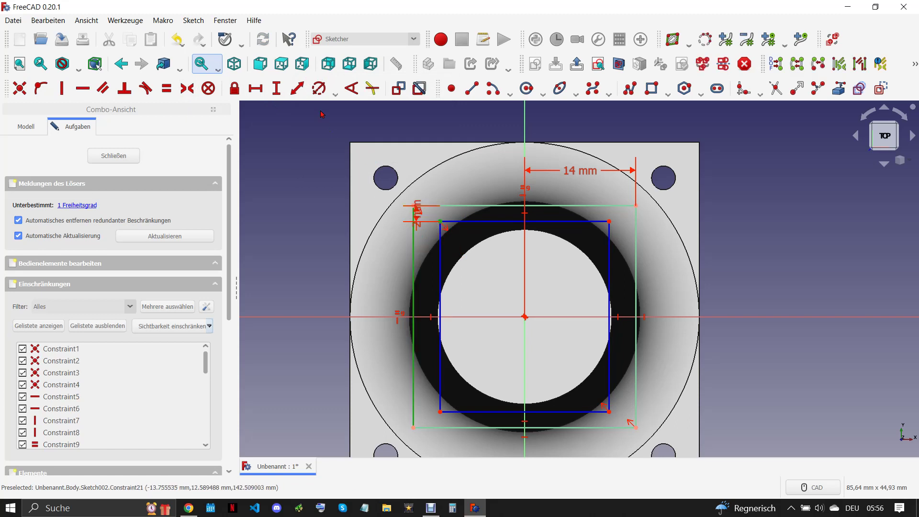
{"action": "left_click", "coordinate": [297, 89]}
{"action": "type", "text": "3"}
{"action": "left_click", "coordinate": [352, 155]}
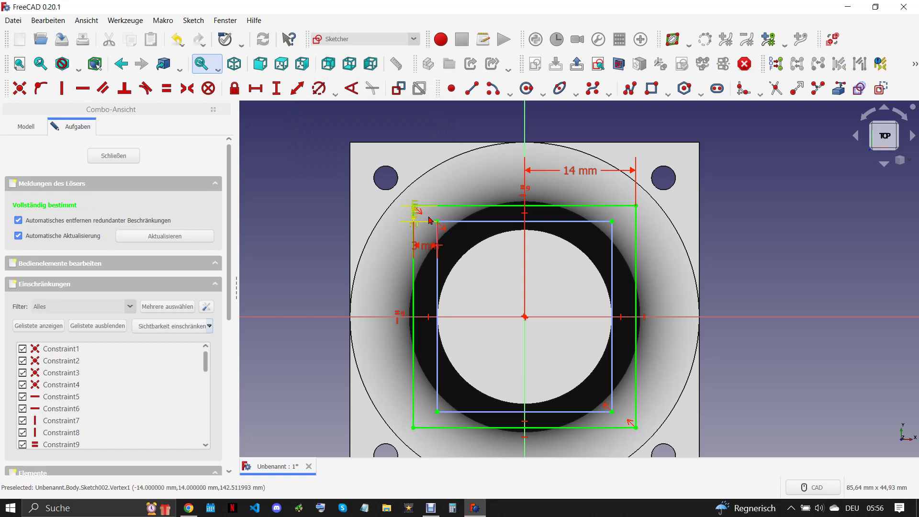
{"action": "left_click_drag", "start_coordinate": [415, 210], "coordinate": [395, 162]}
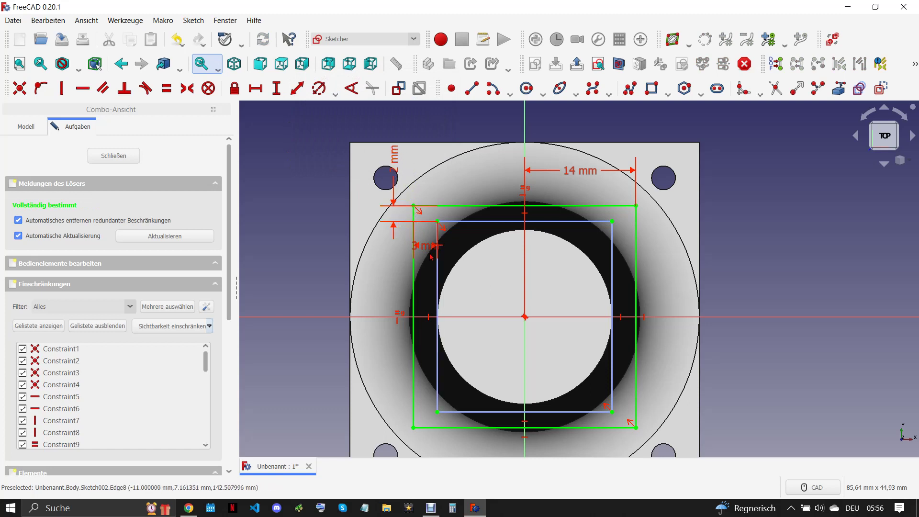
{"action": "left_click_drag", "start_coordinate": [426, 246], "coordinate": [378, 251]}
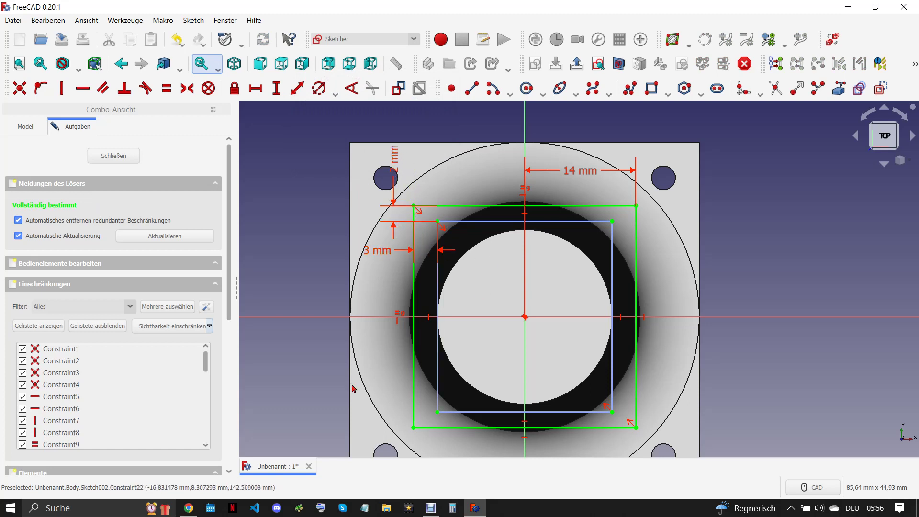
Step: After checking the reference, change the side offset to 2 mm and the top offset to 3 mm
{"action": "left_click", "coordinate": [191, 503]}
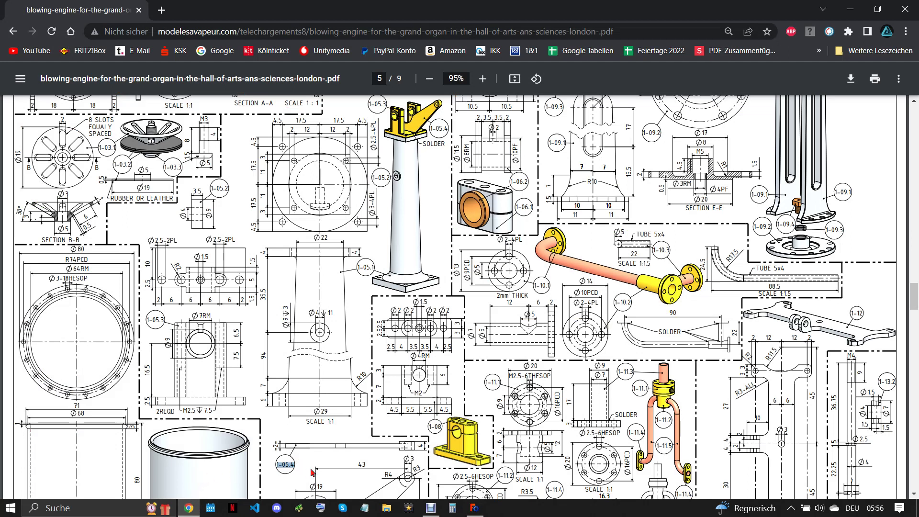
{"action": "left_click", "coordinate": [474, 508]}
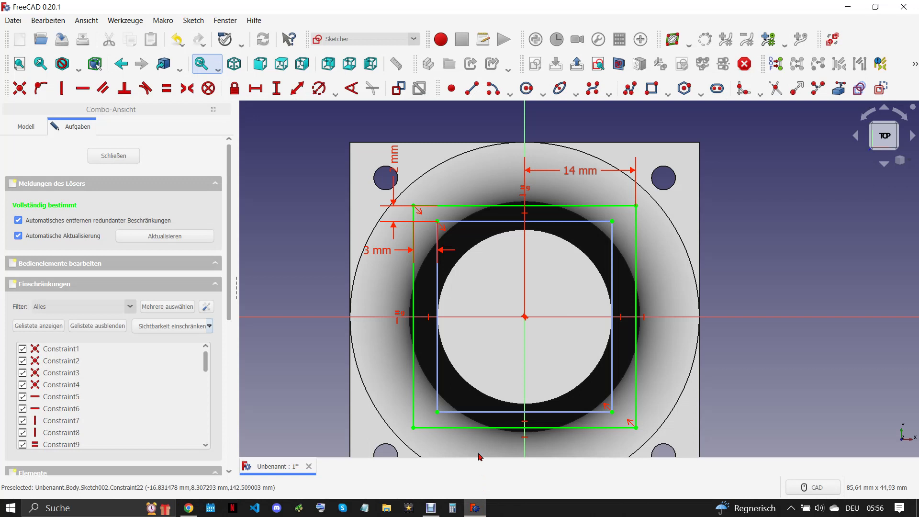
{"action": "double_click", "coordinate": [378, 252]}
{"action": "type", "text": "2"}
{"action": "left_click", "coordinate": [436, 317]}
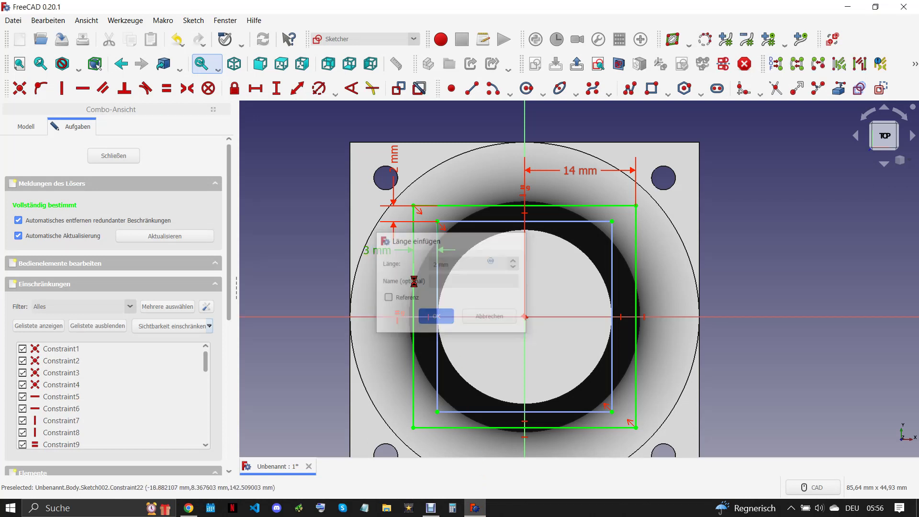
{"action": "double_click", "coordinate": [387, 159]}
{"action": "type", "text": "3"}
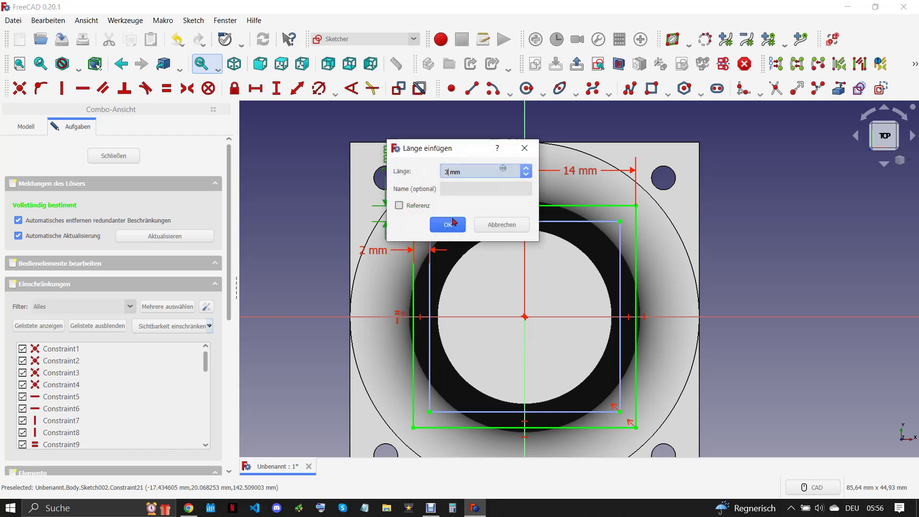
{"action": "left_click", "coordinate": [447, 224]}
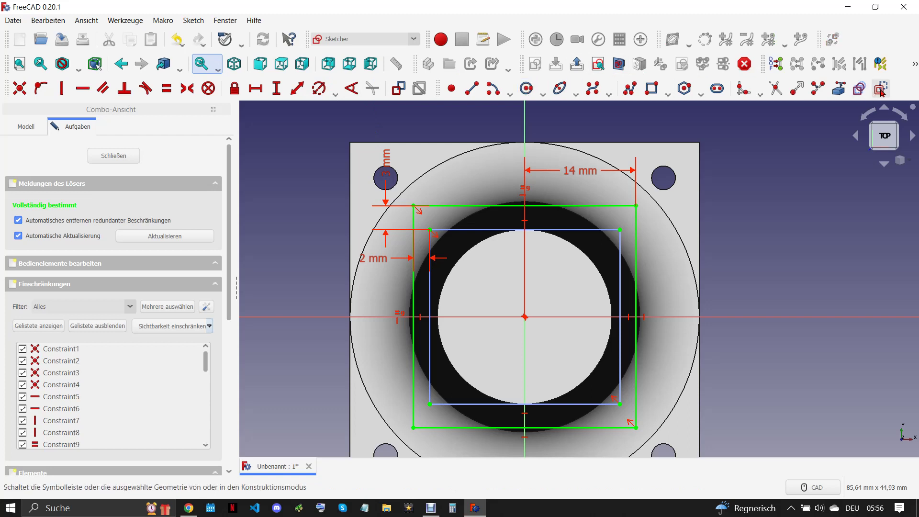
Step: Place circles on the inner rectangle's top-left and top-right corners
{"action": "left_click", "coordinate": [526, 89]}
{"action": "left_click", "coordinate": [429, 229]}
{"action": "left_click", "coordinate": [623, 228]}
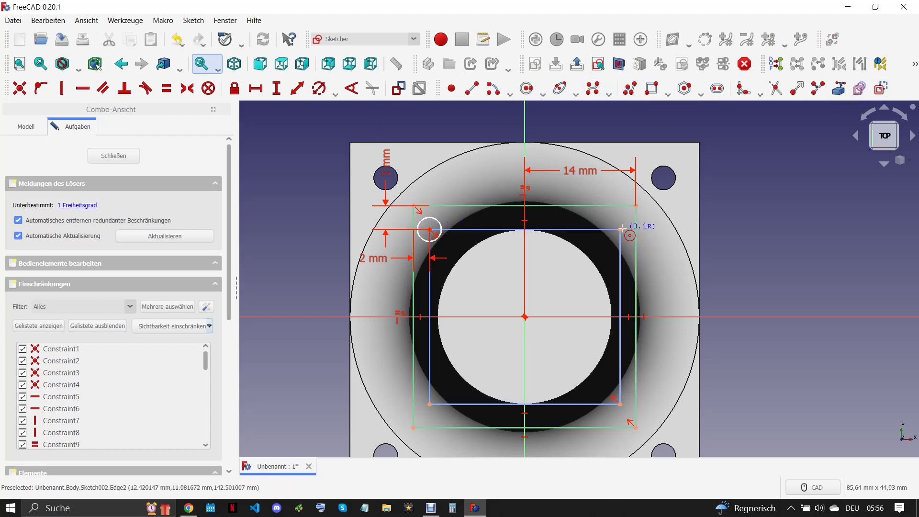
Step: Add circles on the bottom-right and bottom-left corners and snap the top-right circle to its corner
{"action": "left_click", "coordinate": [620, 404]}
{"action": "left_click", "coordinate": [627, 401]}
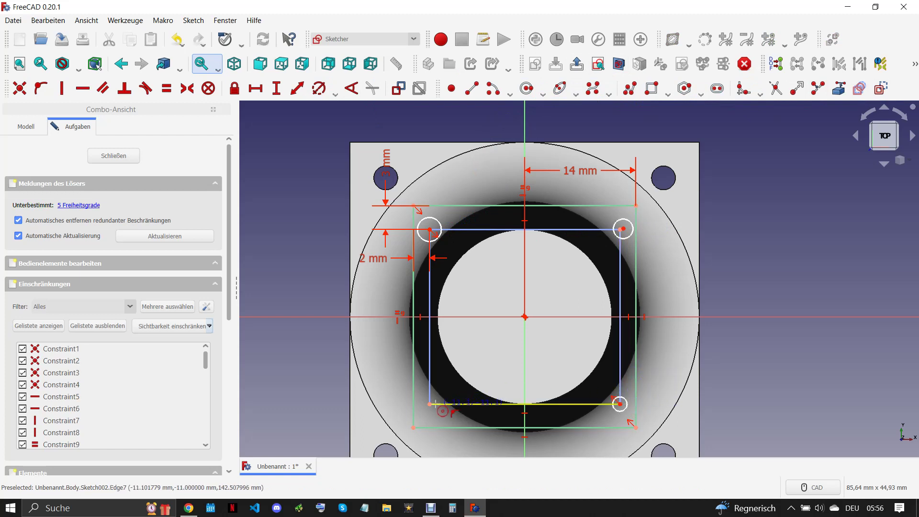
{"action": "left_click", "coordinate": [429, 404]}
{"action": "left_click", "coordinate": [454, 392]}
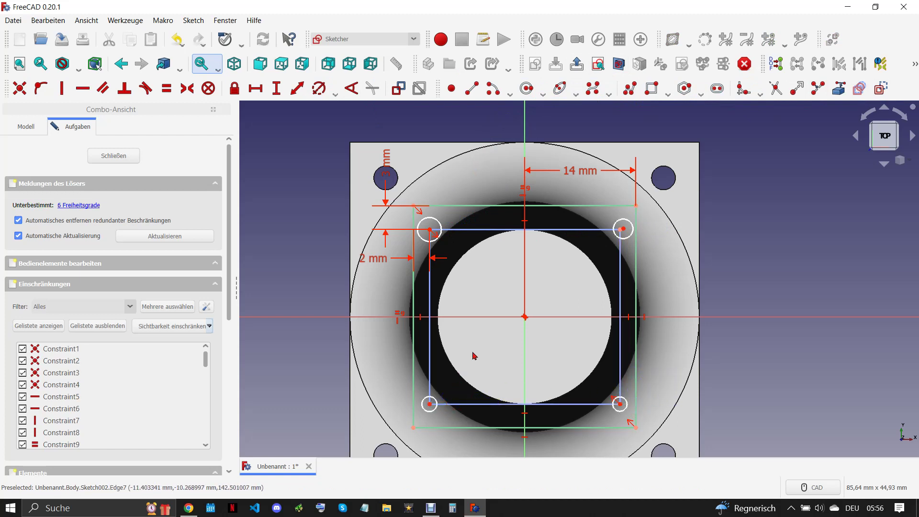
{"action": "scroll", "coordinate": [626, 224], "scroll_direction": "up", "scroll_amount": 1}
{"action": "scroll", "coordinate": [617, 242], "scroll_direction": "up", "scroll_amount": 3}
{"action": "left_click_drag", "start_coordinate": [621, 249], "coordinate": [617, 249]}
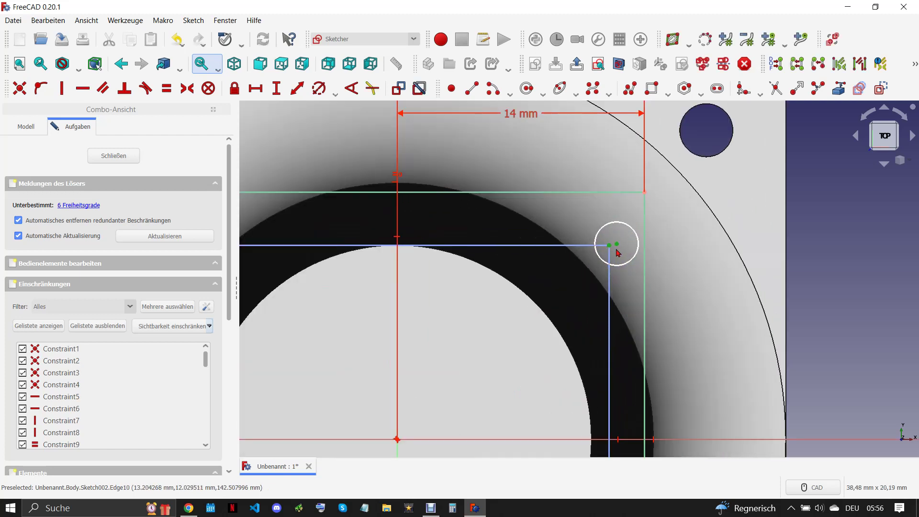
{"action": "key", "text": "c"}
Step: Make all four circles equal with a 2,5 mm diameter and check against the reference drawing
{"action": "scroll", "coordinate": [604, 154], "scroll_direction": "down", "scroll_amount": 5}
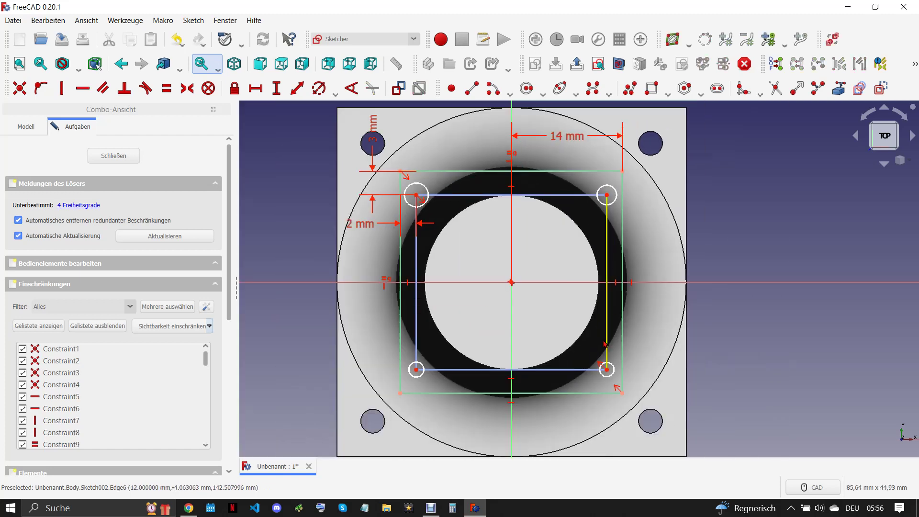
{"action": "scroll", "coordinate": [604, 365], "scroll_direction": "up", "scroll_amount": 5}
{"action": "scroll", "coordinate": [657, 369], "scroll_direction": "down", "scroll_amount": 2}
{"action": "scroll", "coordinate": [658, 369], "scroll_direction": "down", "scroll_amount": 3}
{"action": "scroll", "coordinate": [657, 369], "scroll_direction": "down", "scroll_amount": 2}
{"action": "left_click_drag", "start_coordinate": [361, 129], "coordinate": [634, 371]}
{"action": "left_click", "coordinate": [318, 88]}
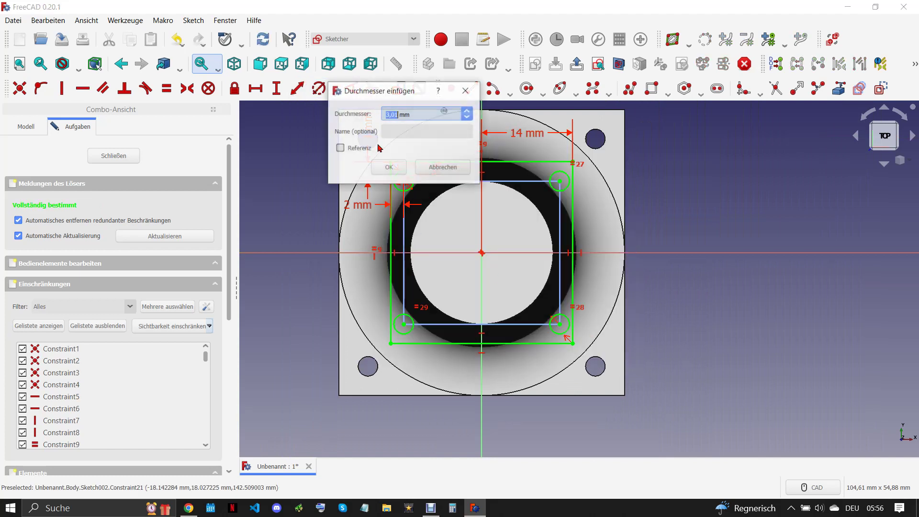
{"action": "type", "text": "2"}
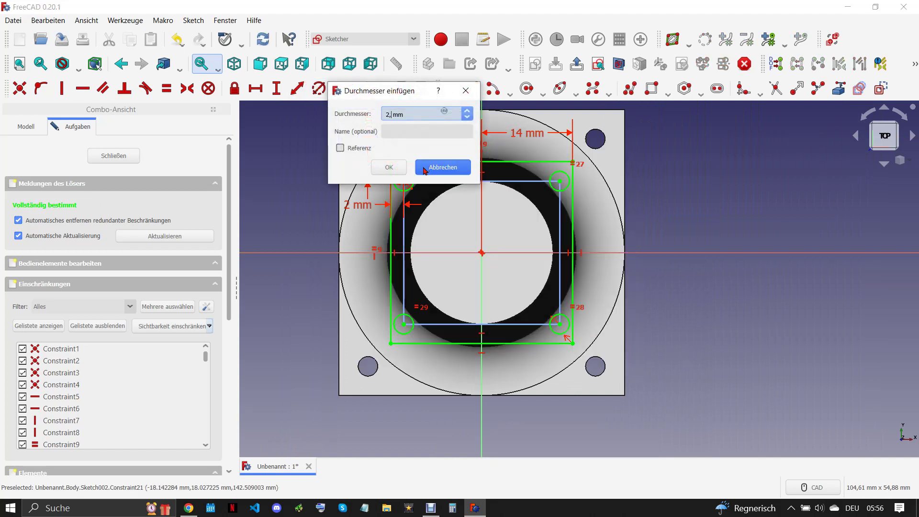
{"action": "left_click", "coordinate": [388, 167]}
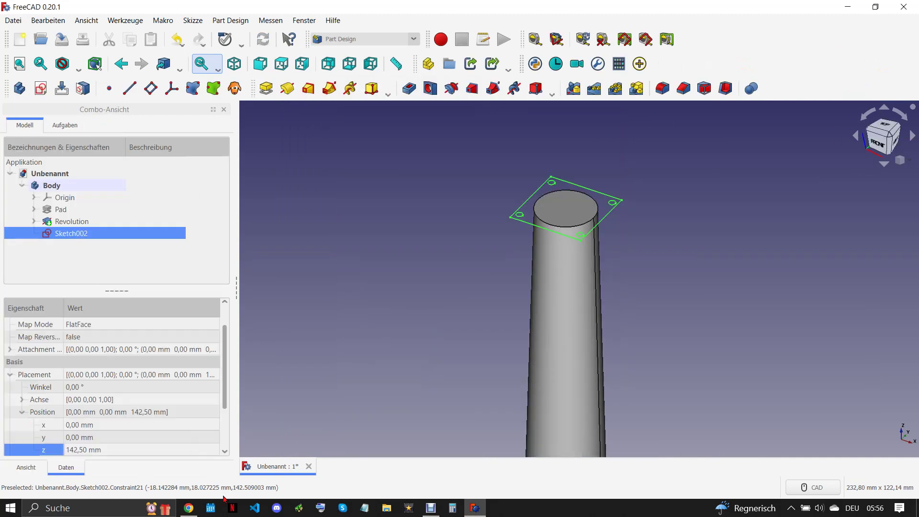
{"action": "left_click", "coordinate": [189, 508]}
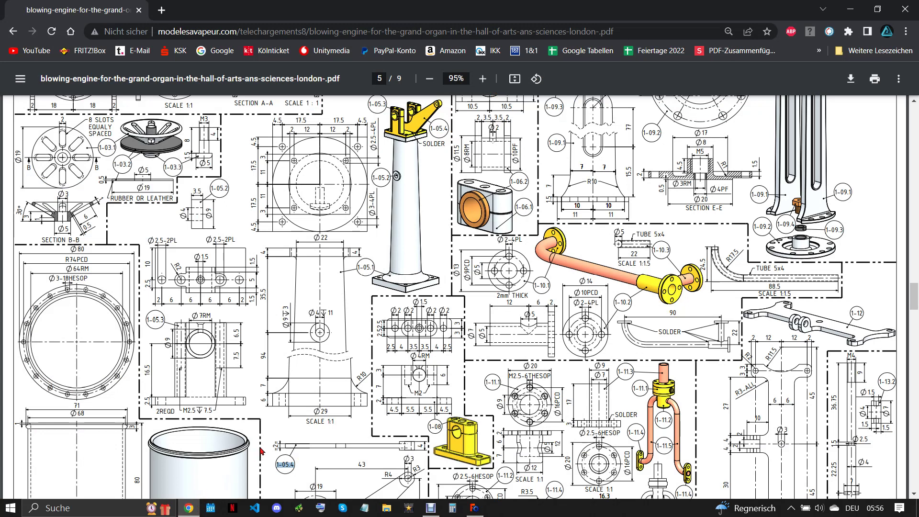
{"action": "left_click", "coordinate": [474, 507]}
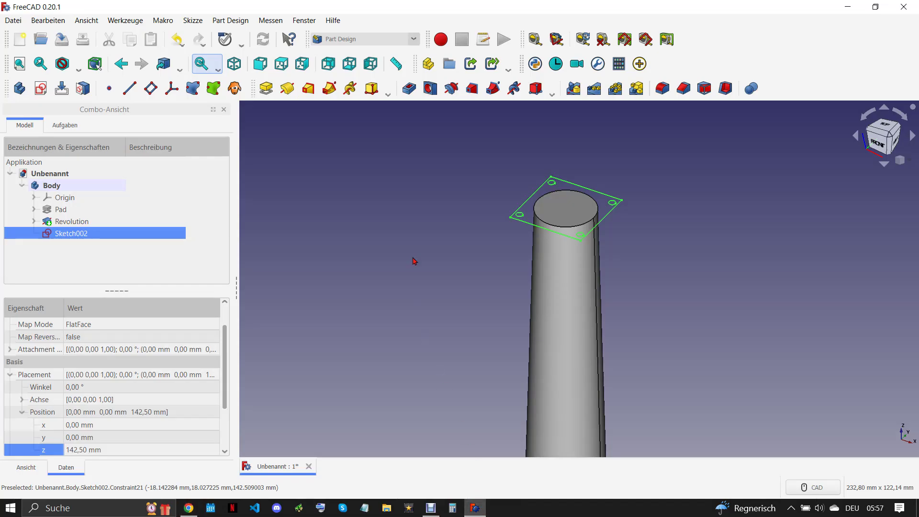
Step: Pad Sketch002 4 mm into a plate on top of the column
{"action": "left_click", "coordinate": [266, 88]}
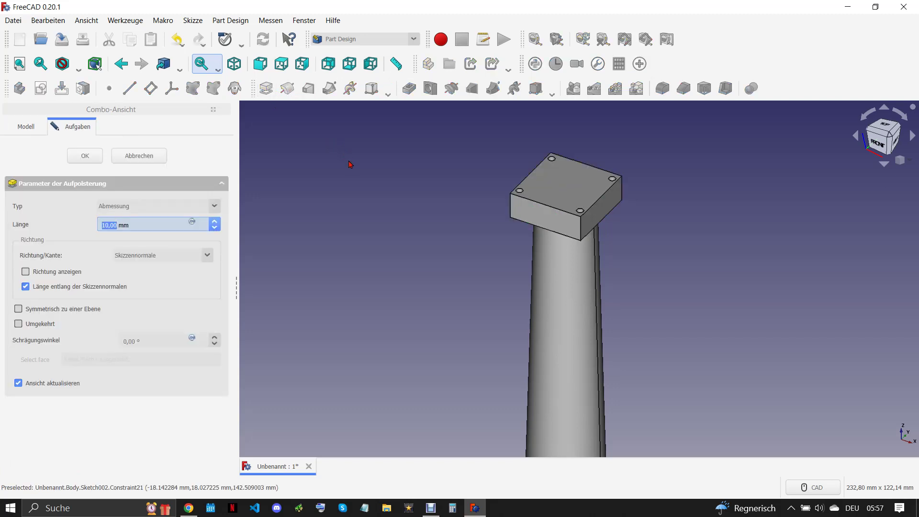
{"action": "type", "text": "4"}
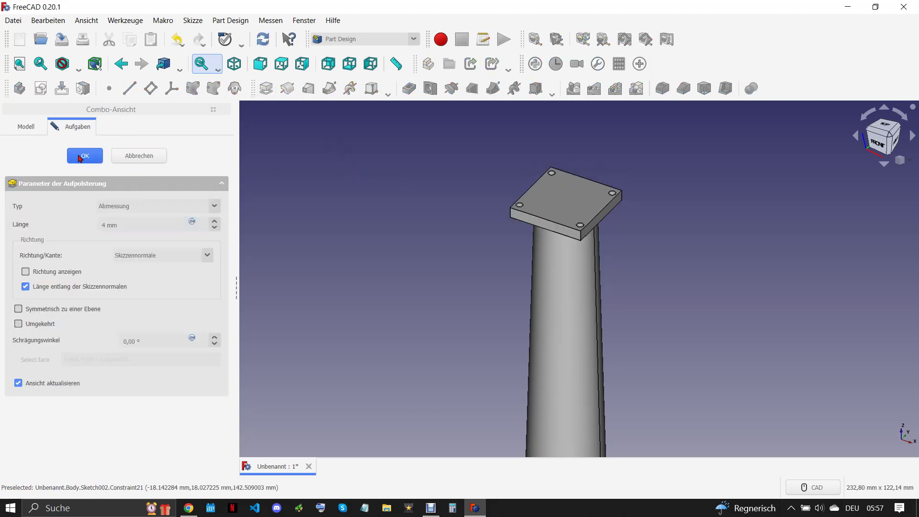
{"action": "key", "text": "Return"}
{"action": "scroll", "coordinate": [378, 214], "scroll_direction": "down", "scroll_amount": 3}
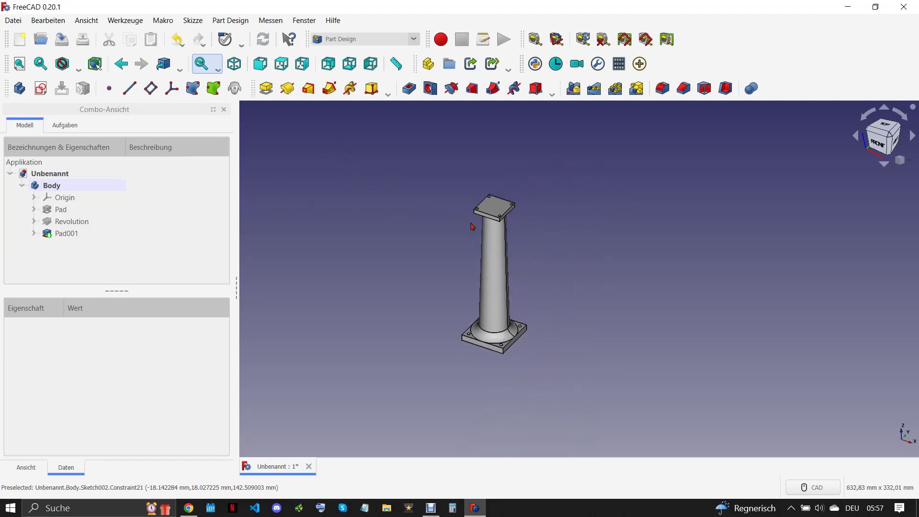
{"action": "middle_click_drag", "start_coordinate": [531, 269], "coordinate": [562, 133]}
{"action": "scroll", "coordinate": [562, 133], "scroll_direction": "up", "scroll_amount": 5}
{"action": "scroll", "coordinate": [474, 205], "scroll_direction": "up", "scroll_amount": 4}
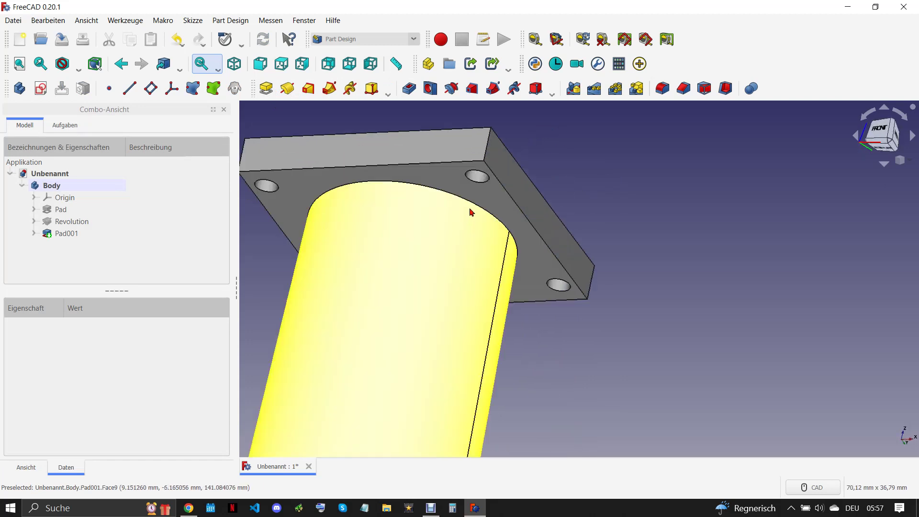
Step: Fillet the edge where the column meets the plate and compare with the reference drawing
{"action": "left_click", "coordinate": [492, 206]}
{"action": "left_click", "coordinate": [662, 89]}
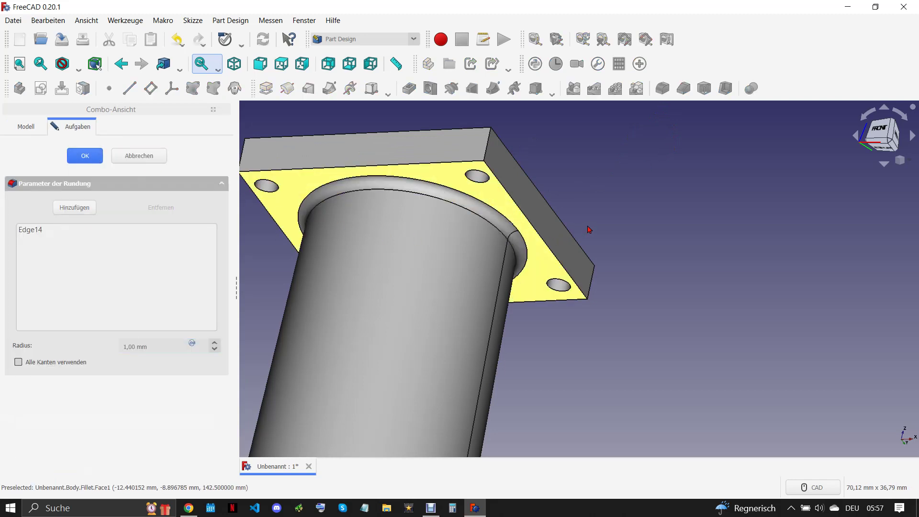
{"action": "key", "text": "Return"}
{"action": "scroll", "coordinate": [585, 230], "scroll_direction": "down", "scroll_amount": 5}
{"action": "mouse_move", "coordinate": [625, 209]}
{"action": "middle_mouse_down"}
{"action": "mouse_move", "coordinate": [553, 285]}
{"action": "mouse_move", "coordinate": [475, 334]}
{"action": "mouse_move", "coordinate": [570, 332]}
{"action": "mouse_move", "coordinate": [630, 263]}
{"action": "mouse_move", "coordinate": [621, 252]}
{"action": "middle_mouse_up"}
{"action": "left_click", "coordinate": [188, 500]}
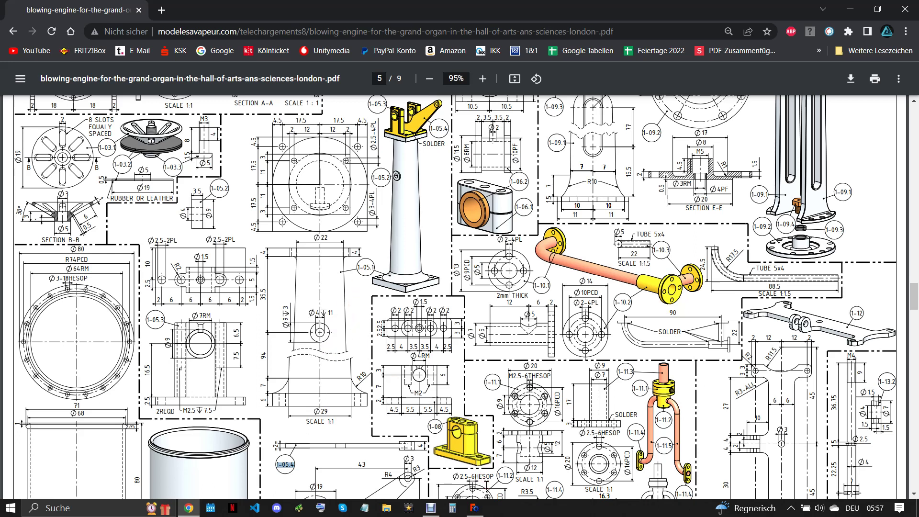
{"action": "mouse_move", "coordinate": [474, 507]}
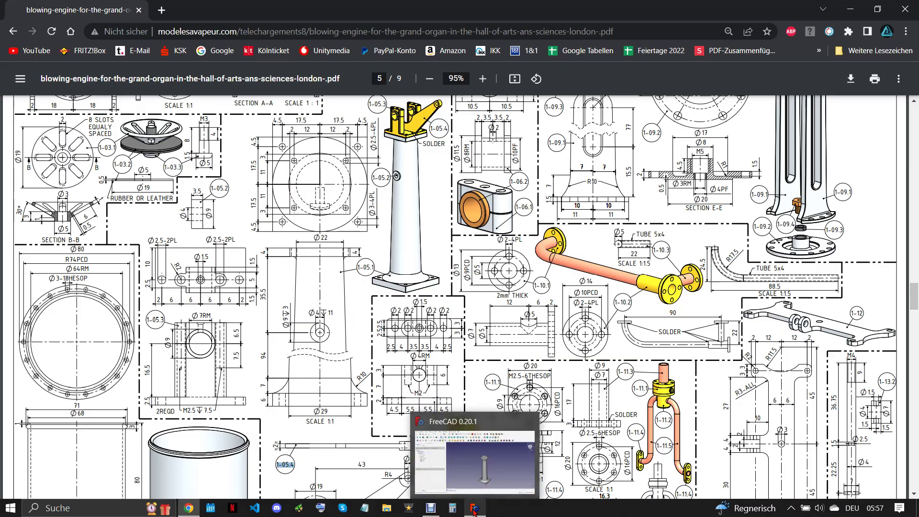
{"action": "left_click", "coordinate": [473, 510]}
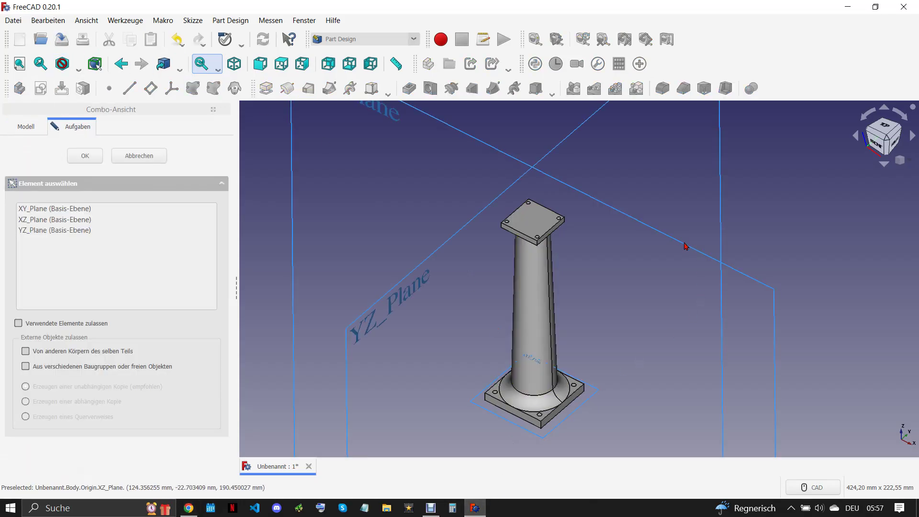
Step: Sketch a circle on the XZ plane, centred on the vertical axis 107 mm up
{"action": "left_click", "coordinate": [660, 259]}
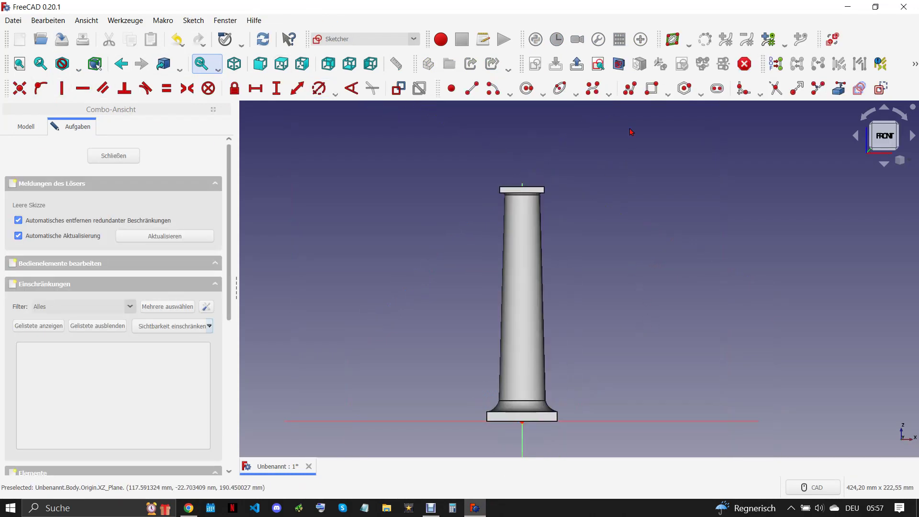
{"action": "scroll", "coordinate": [631, 317], "scroll_direction": "up", "scroll_amount": 3}
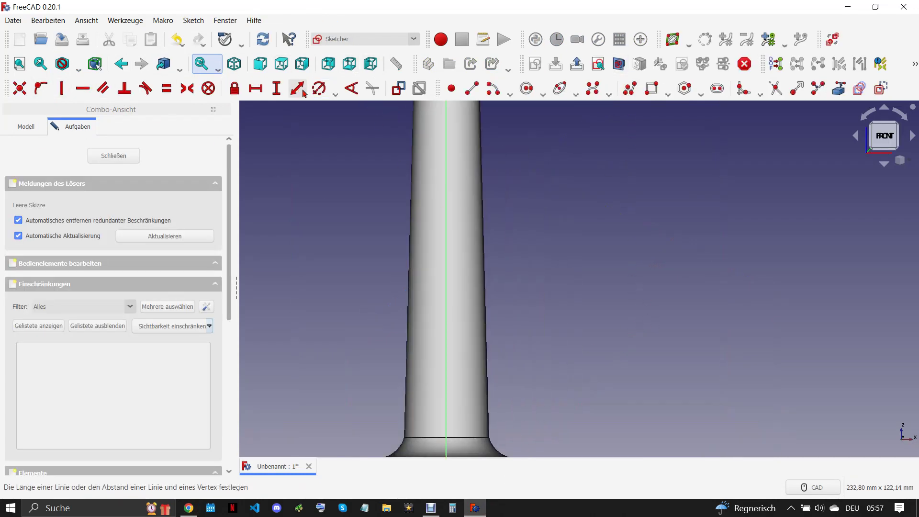
{"action": "left_click", "coordinate": [549, 94]}
{"action": "left_click", "coordinate": [446, 285]}
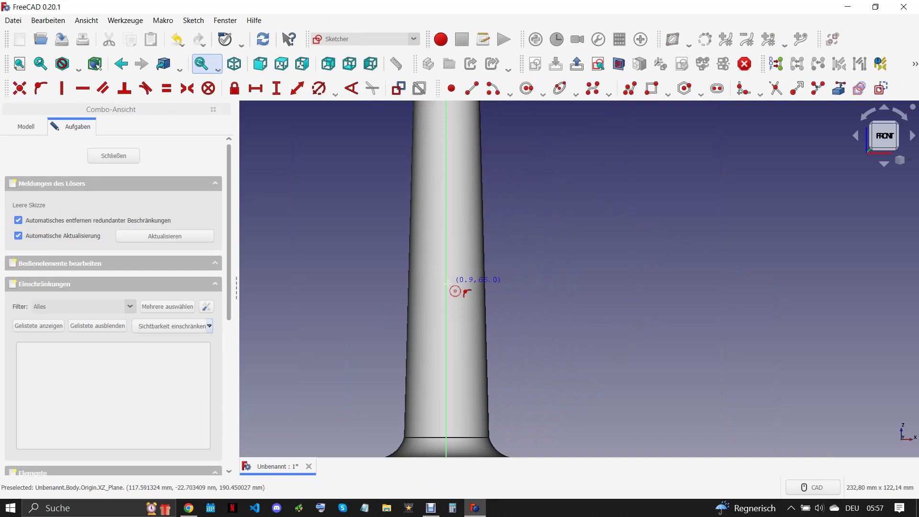
{"action": "left_click", "coordinate": [463, 298]}
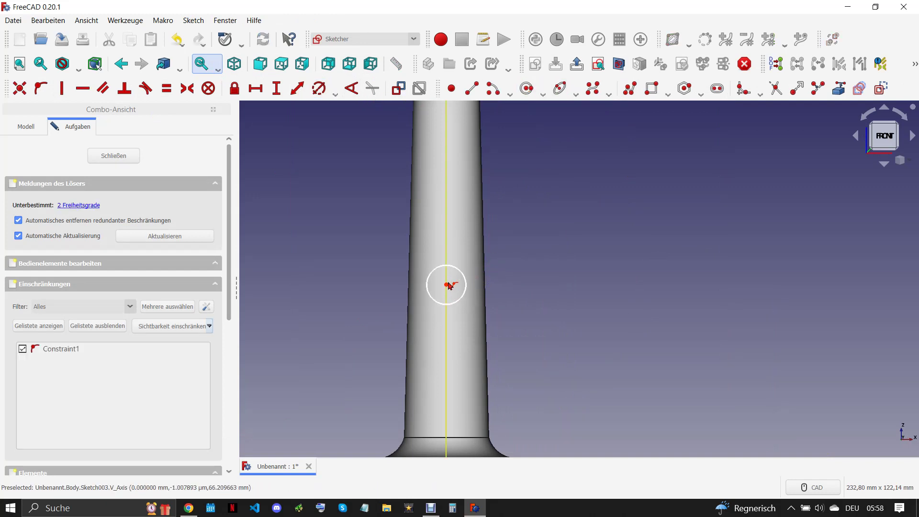
{"action": "left_click", "coordinate": [447, 285]}
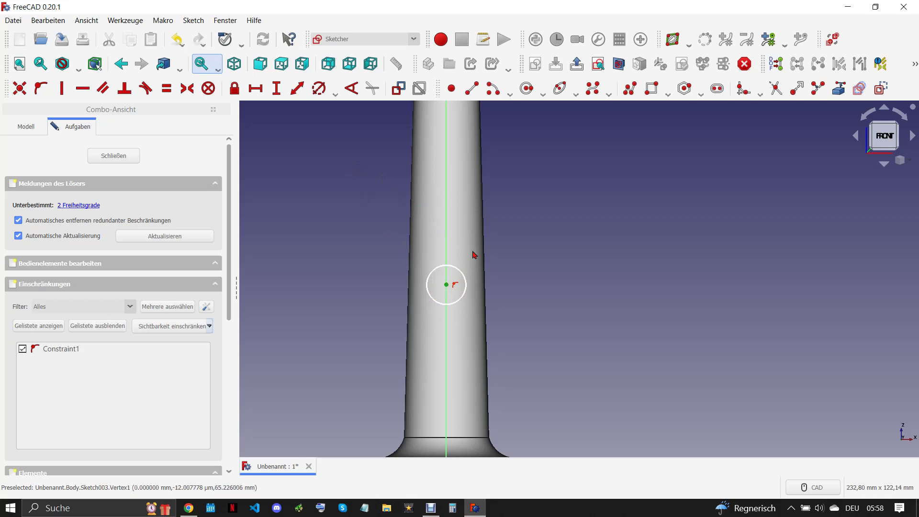
{"action": "left_click", "coordinate": [276, 88]}
{"action": "type", "text": "94"}
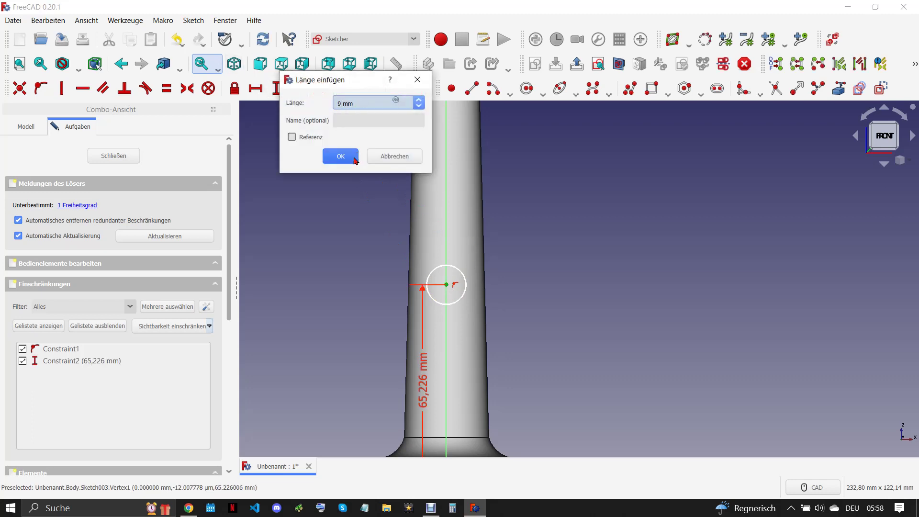
{"action": "type", "text": "+13"}
{"action": "left_click", "coordinate": [351, 161]}
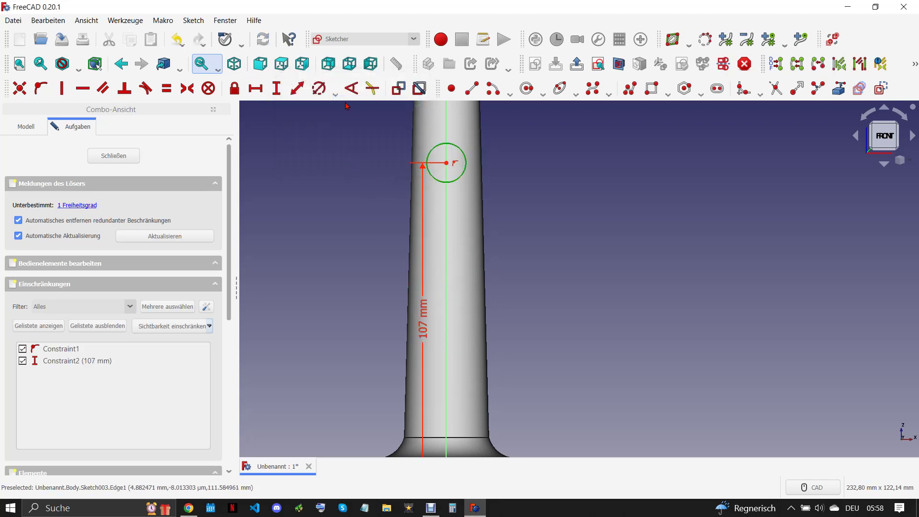
Step: Give the circle a 9 mm diameter, check the reference, and close Sketch003
{"action": "left_click", "coordinate": [319, 88]}
{"action": "type", "text": "9"}
{"action": "key", "text": "Return"}
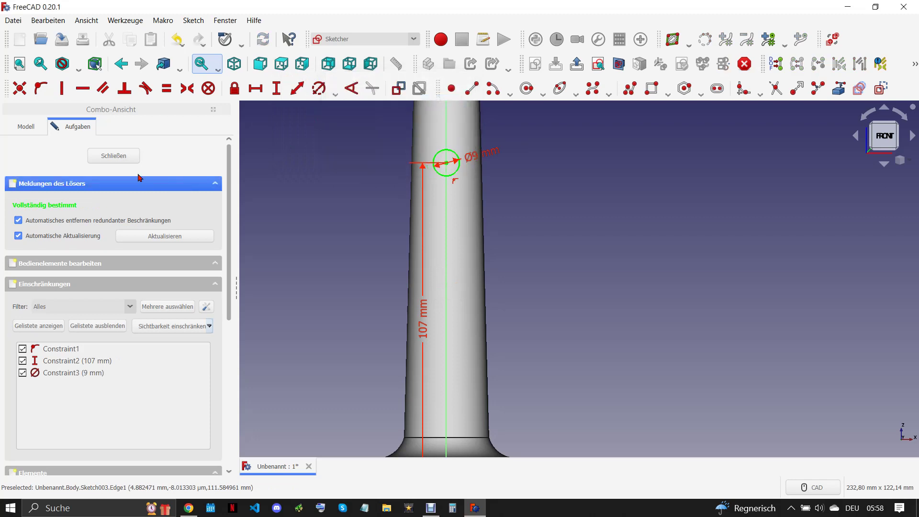
{"action": "left_click", "coordinate": [189, 508]}
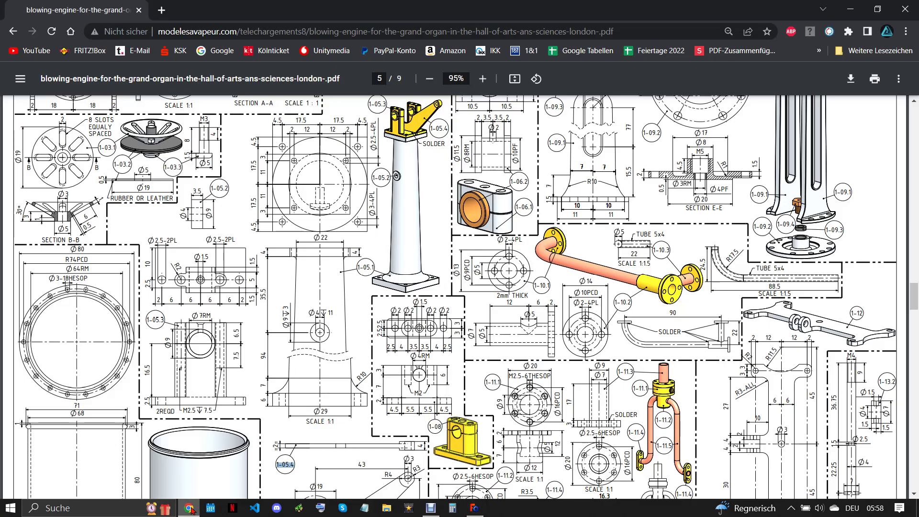
{"action": "left_click", "coordinate": [474, 507]}
{"action": "left_click", "coordinate": [123, 158]}
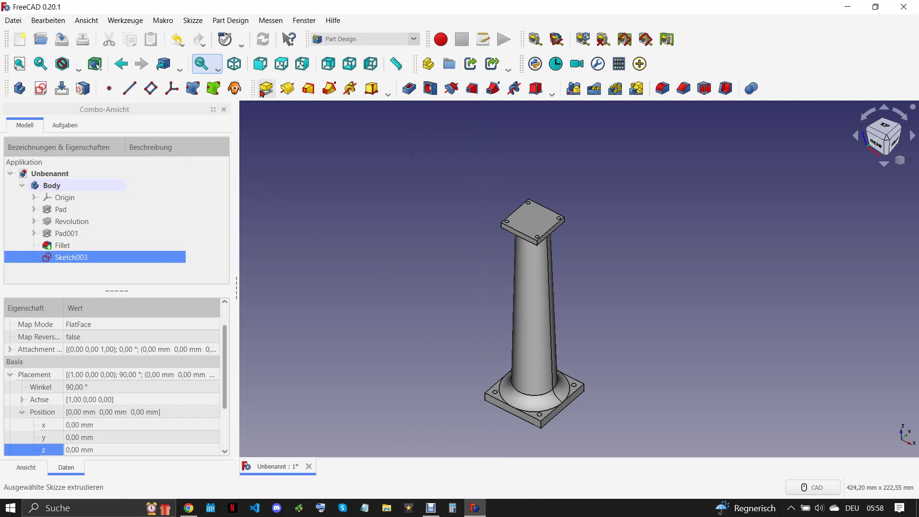
Step: Pad Sketch003 13 mm into a round boss and compare it with the reference drawing
{"action": "left_click", "coordinate": [265, 91]}
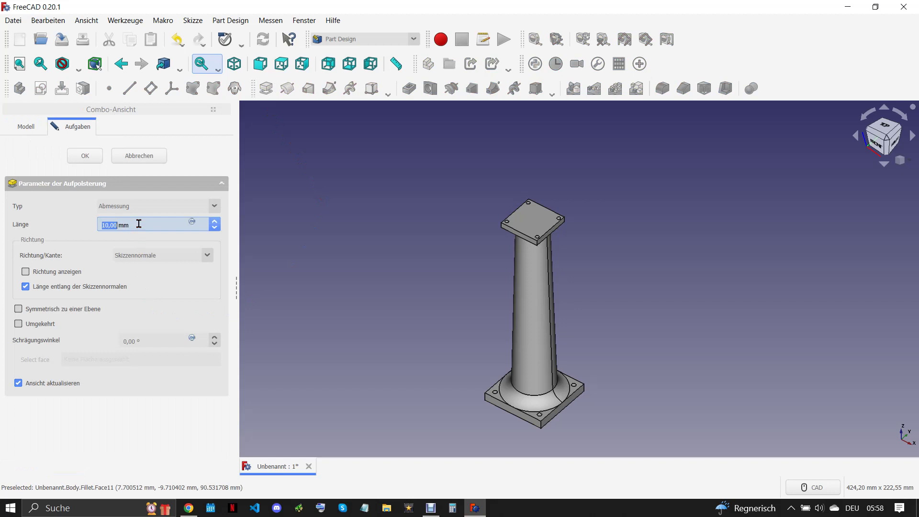
{"action": "scroll", "coordinate": [138, 224], "scroll_direction": "up", "scroll_amount": 3}
{"action": "scroll", "coordinate": [138, 224], "scroll_direction": "up", "scroll_amount": 2}
{"action": "left_click", "coordinate": [86, 157]}
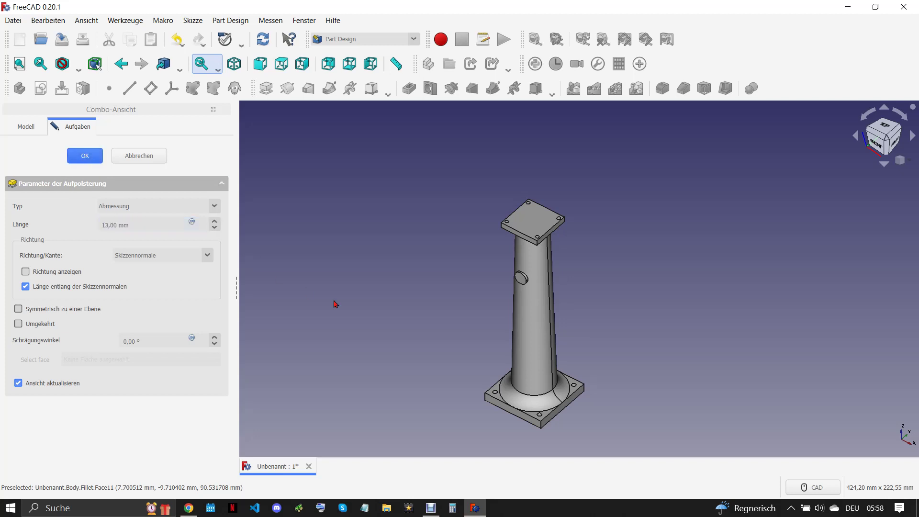
{"action": "scroll", "coordinate": [446, 337], "scroll_direction": "up", "scroll_amount": 3}
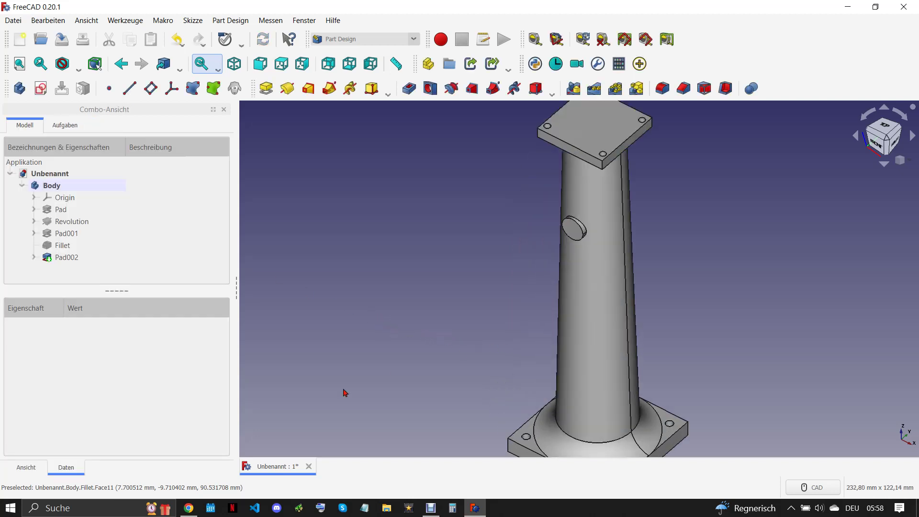
{"action": "left_click", "coordinate": [190, 508]}
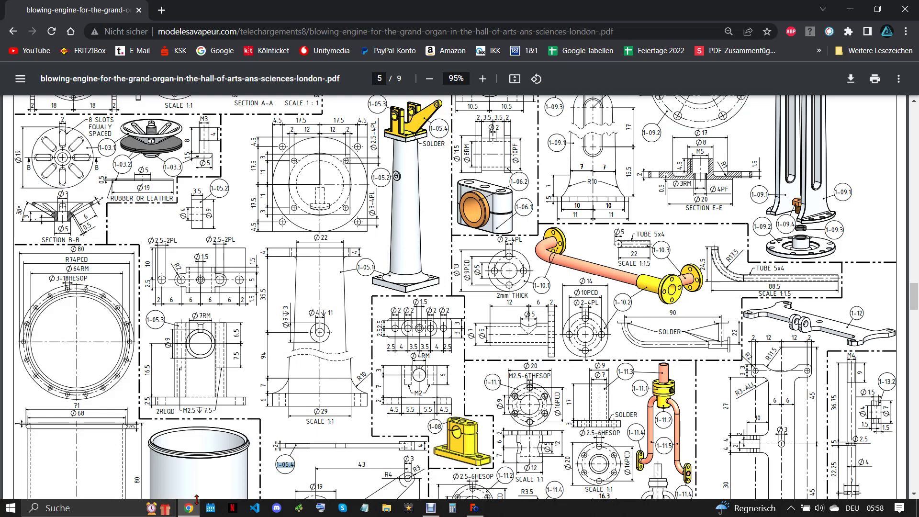
{"action": "left_click", "coordinate": [475, 508]}
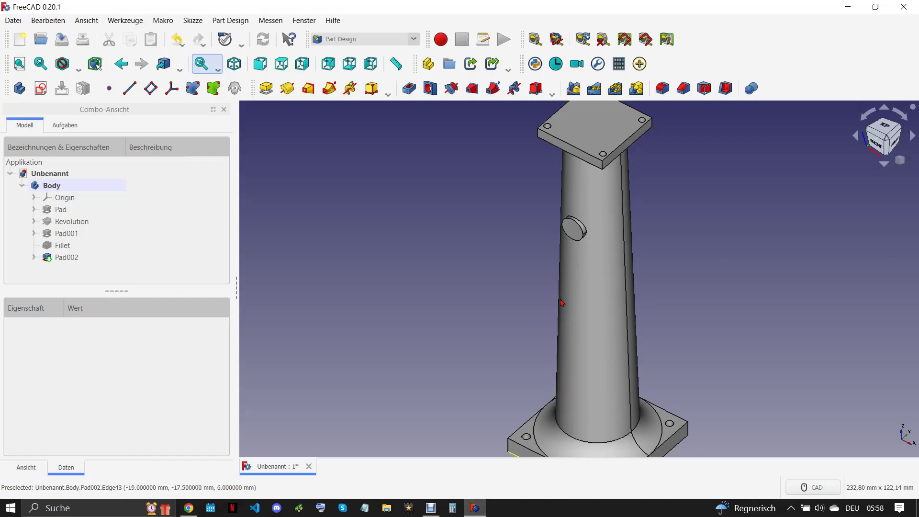
Step: Start a sketch on the boss's front face and reference its circular edge as external geometry
{"action": "left_click", "coordinate": [569, 232]}
{"action": "left_click", "coordinate": [41, 88]}
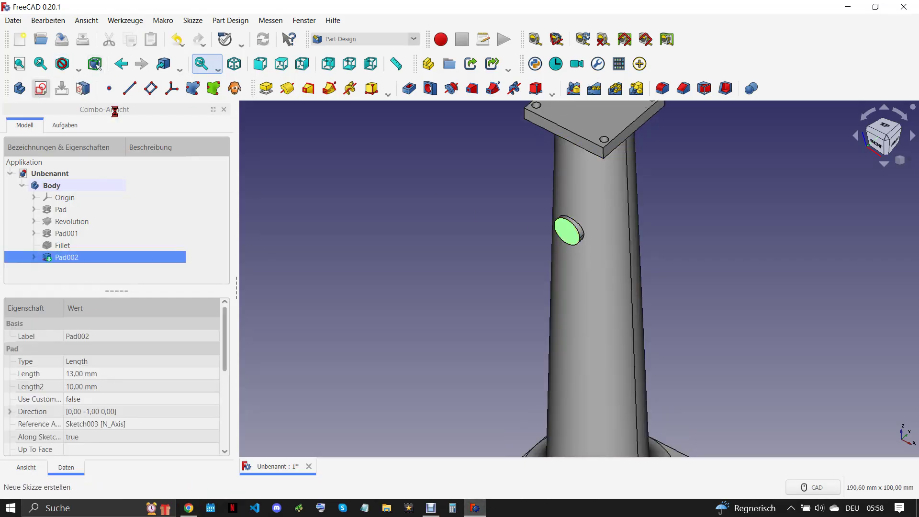
{"action": "scroll", "coordinate": [677, 261], "scroll_direction": "up", "scroll_amount": 2}
{"action": "scroll", "coordinate": [677, 261], "scroll_direction": "up", "scroll_amount": 2}
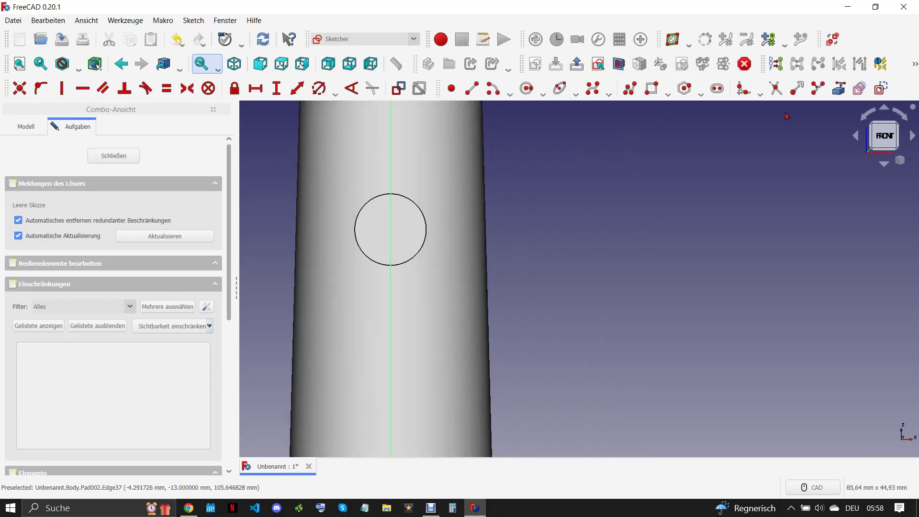
{"action": "left_click", "coordinate": [839, 88]}
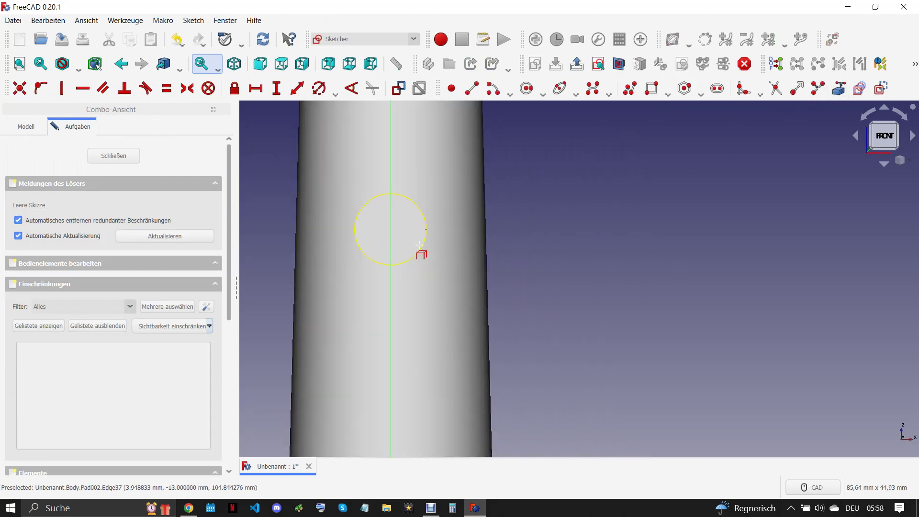
{"action": "left_click", "coordinate": [433, 244]}
{"action": "scroll", "coordinate": [407, 221], "scroll_direction": "up", "scroll_amount": 4}
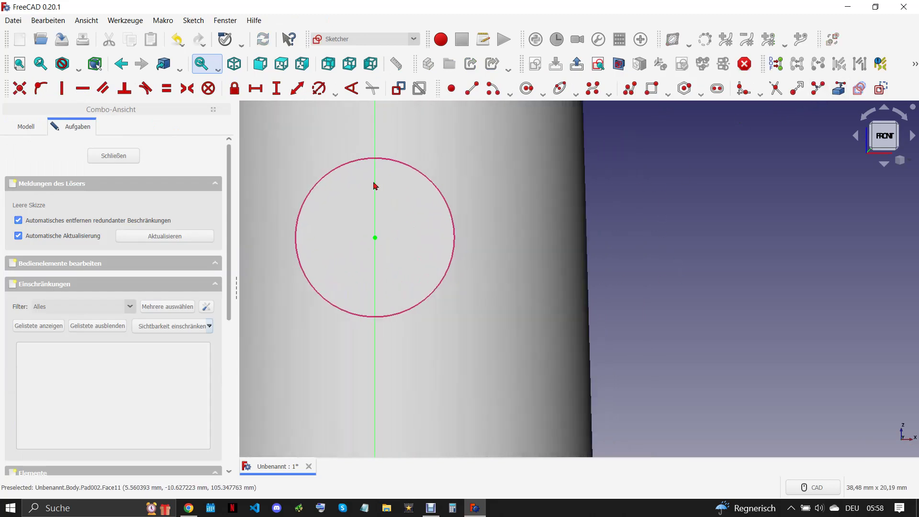
Step: Draw a circle centred on the boss, constrain it to 4 mm diameter, and close the sketch
{"action": "left_click", "coordinate": [527, 88]}
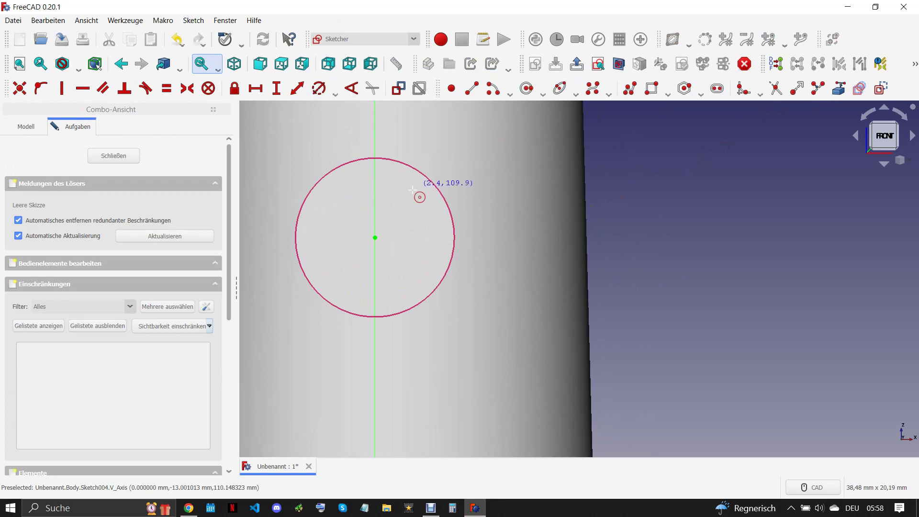
{"action": "left_click", "coordinate": [376, 237]}
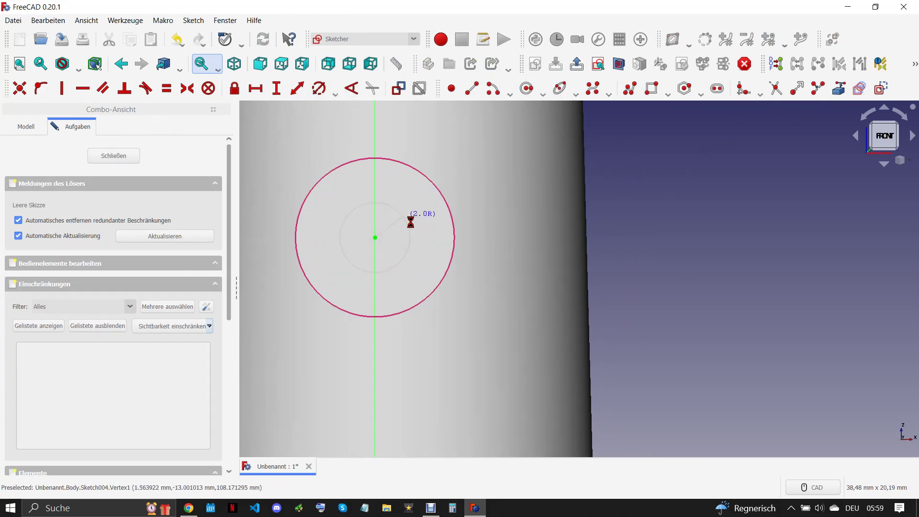
{"action": "left_click", "coordinate": [408, 225]}
{"action": "left_click", "coordinate": [391, 207]}
{"action": "left_click", "coordinate": [318, 88]}
{"action": "type", "text": "4"}
{"action": "left_click", "coordinate": [382, 158]}
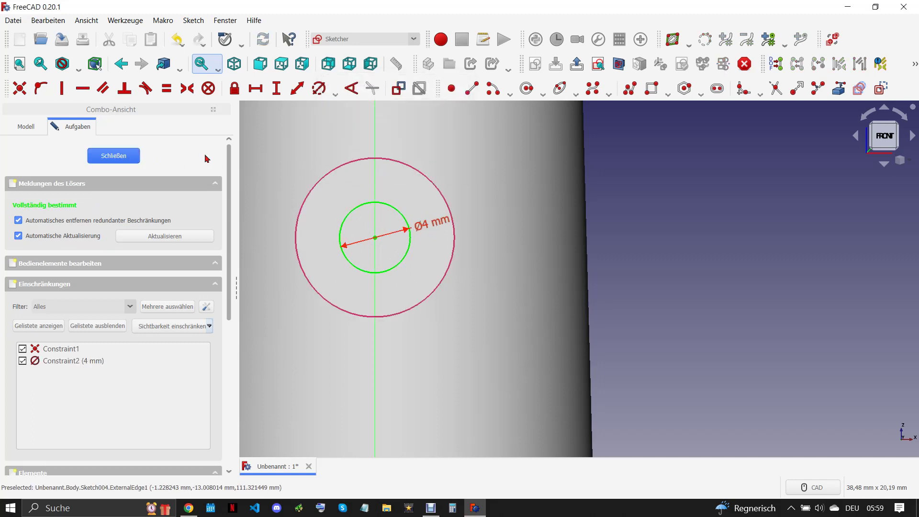
{"action": "key", "text": "Escape"}
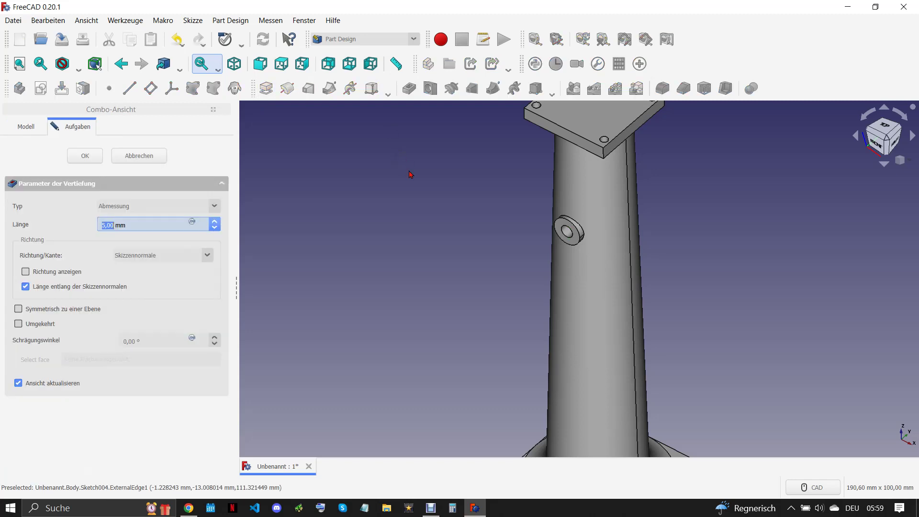
Step: Cut the pocket 11 mm deep and round the boss's outer edge with a 1 mm fillet
{"action": "left_click", "coordinate": [432, 206]}
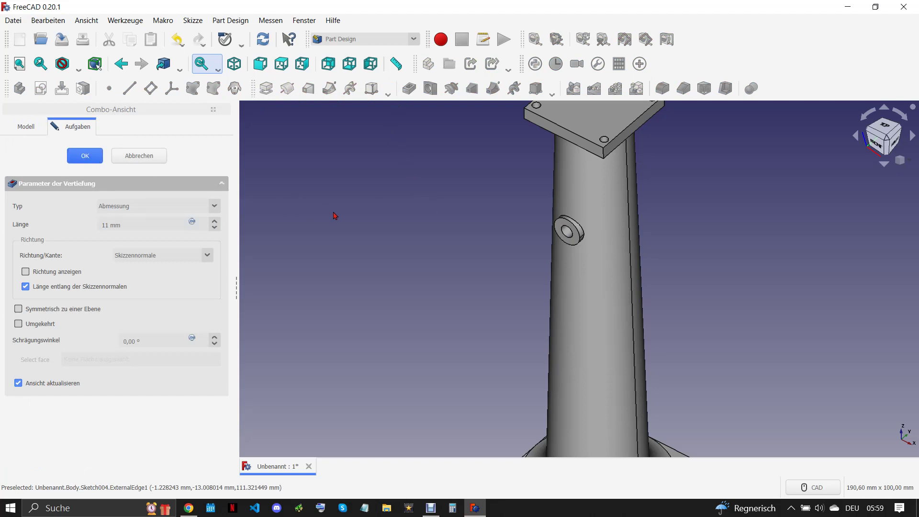
{"action": "scroll", "coordinate": [581, 232], "scroll_direction": "up", "scroll_amount": 3}
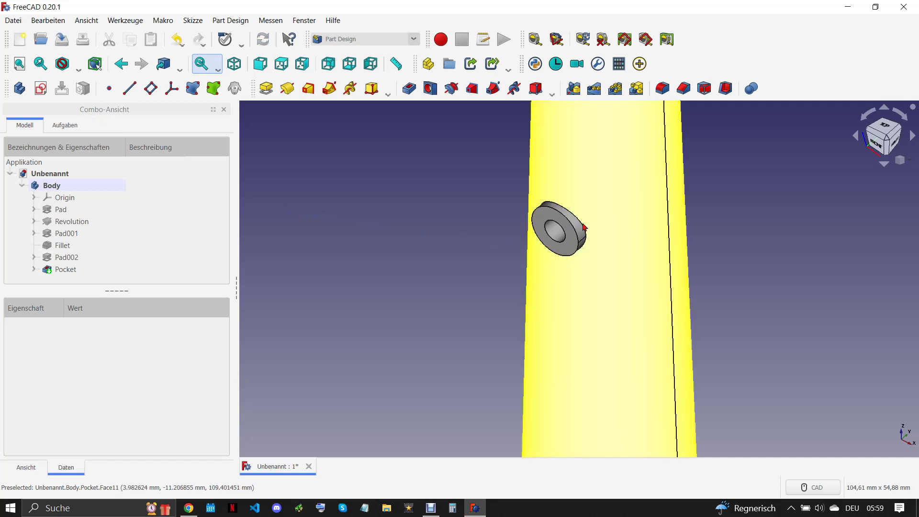
{"action": "left_click", "coordinate": [584, 228]}
{"action": "left_click", "coordinate": [663, 91]}
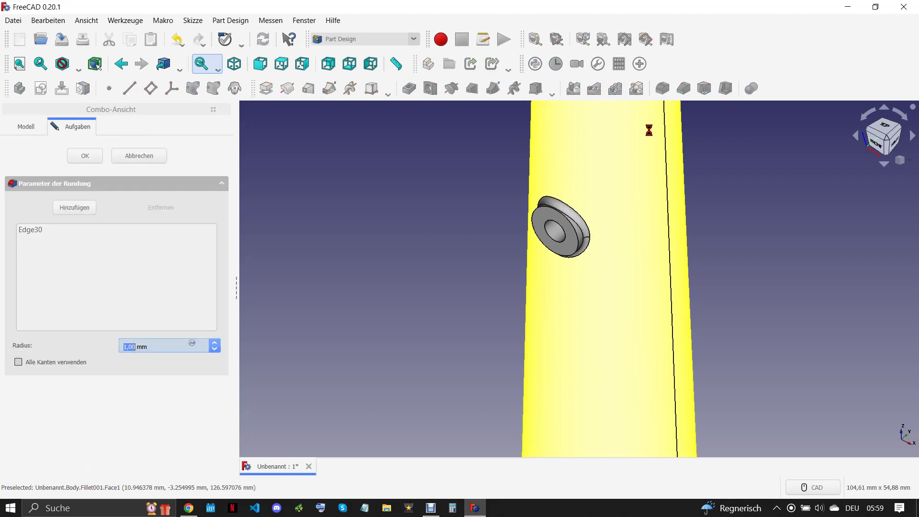
{"action": "left_click", "coordinate": [93, 156]}
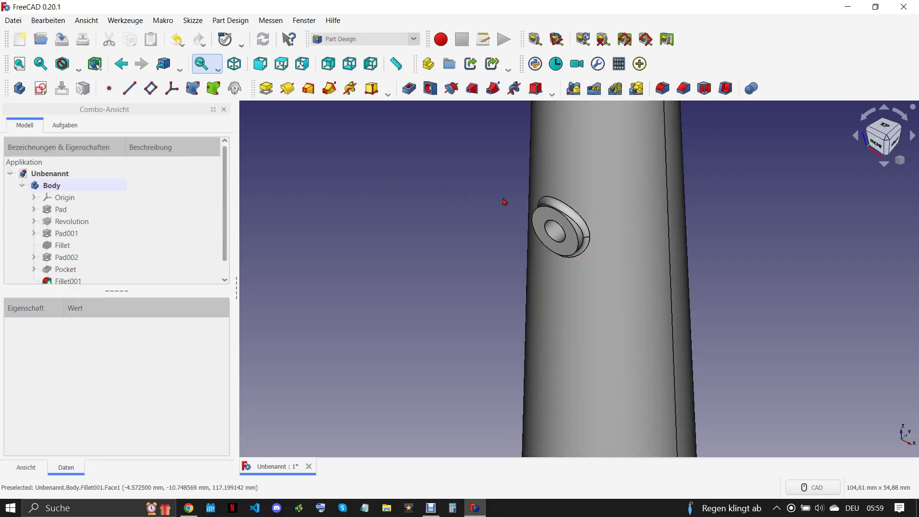
Step: Copy the part number 1-05.2 from the drawing PDF and return to FreeCAD
{"action": "scroll", "coordinate": [498, 201], "scroll_direction": "down", "scroll_amount": 3}
{"action": "scroll", "coordinate": [498, 201], "scroll_direction": "down", "scroll_amount": 3}
{"action": "scroll", "coordinate": [574, 215], "scroll_direction": "down", "scroll_amount": 2}
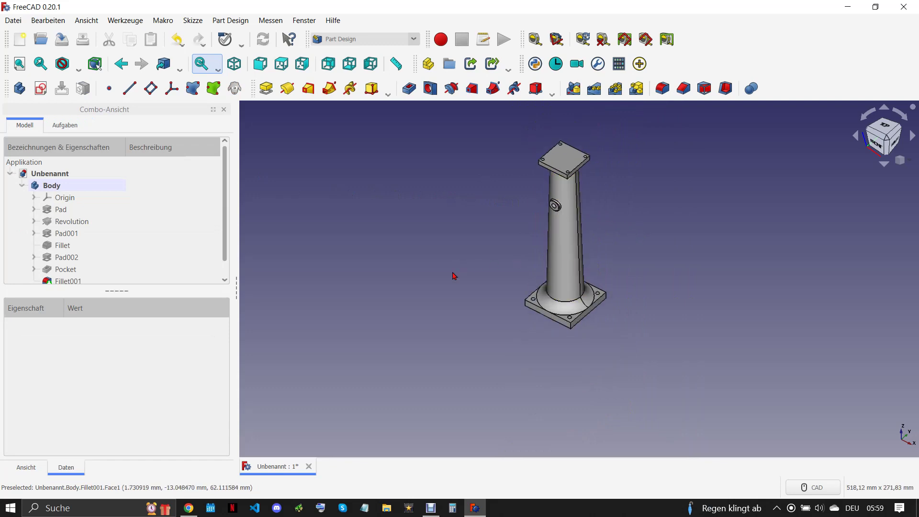
{"action": "left_click", "coordinate": [189, 508]}
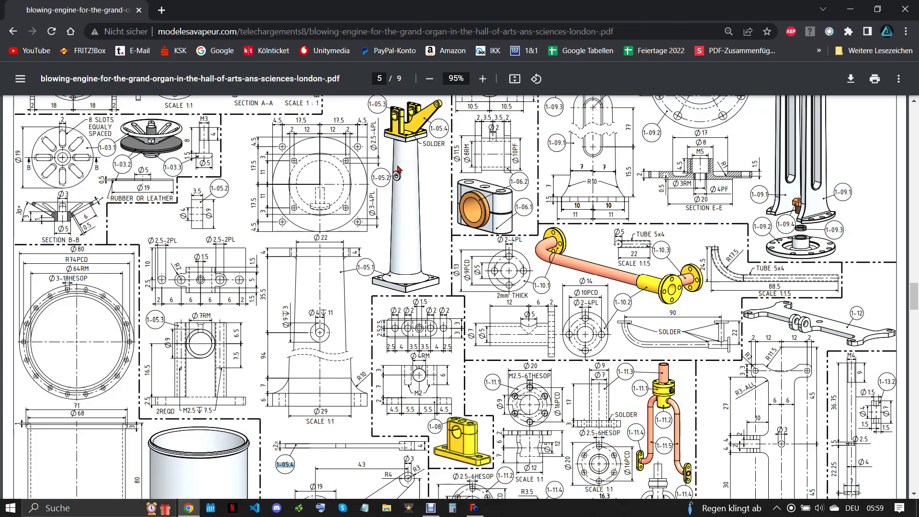
{"action": "left_click_drag", "start_coordinate": [372, 177], "coordinate": [390, 177]}
{"action": "right_click", "coordinate": [383, 174]}
{"action": "left_click", "coordinate": [434, 182]}
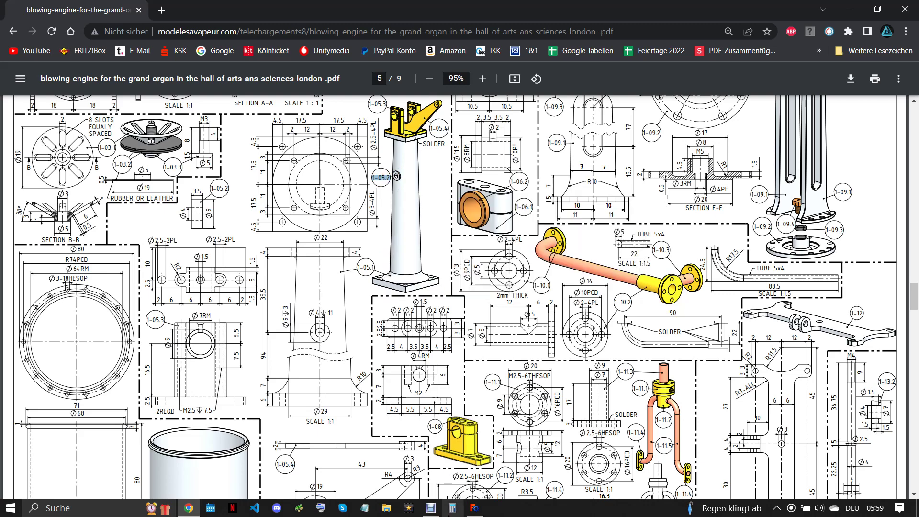
{"action": "left_click", "coordinate": [474, 508]}
{"action": "left_click", "coordinate": [13, 20]}
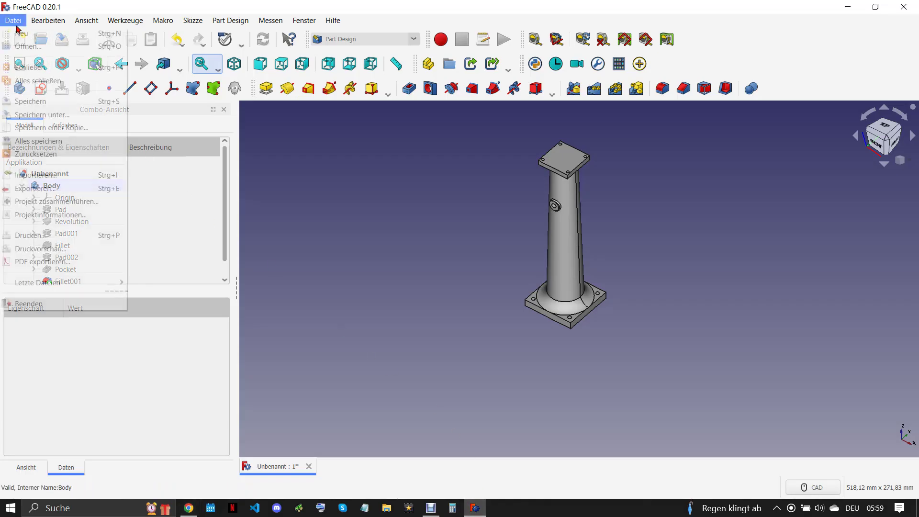
Step: Save the part under the pasted name 1-05.2, close the document, and return to the PDF
{"action": "left_click", "coordinate": [67, 115]}
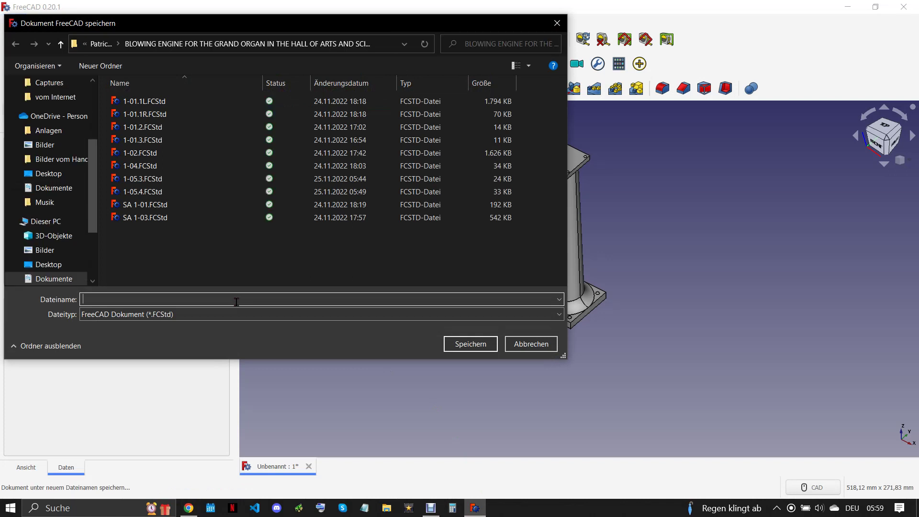
{"action": "right_click", "coordinate": [234, 303]}
{"action": "left_click", "coordinate": [269, 345]}
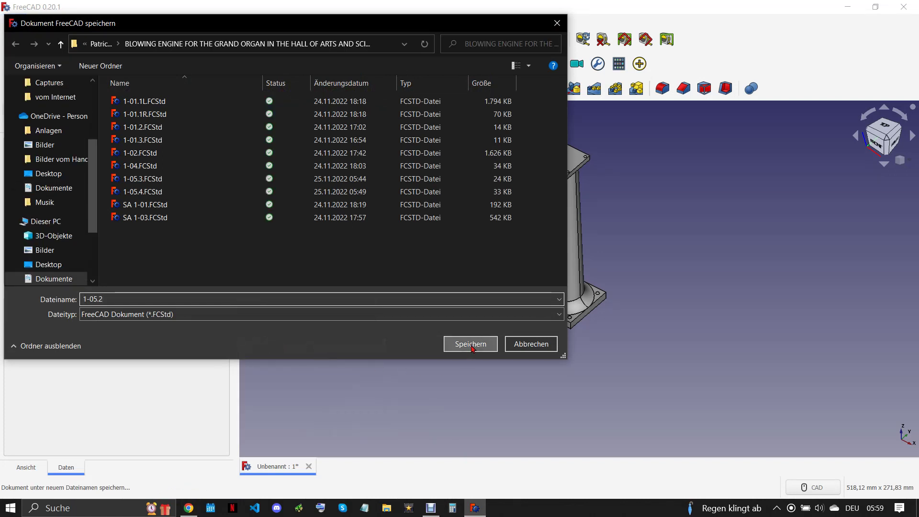
{"action": "left_click", "coordinate": [469, 348]}
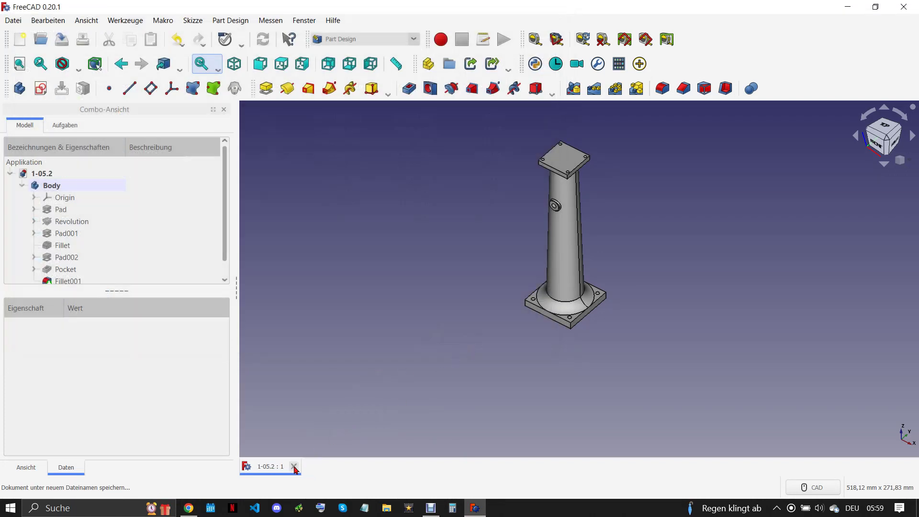
{"action": "left_click", "coordinate": [294, 466]}
{"action": "left_click", "coordinate": [189, 508]}
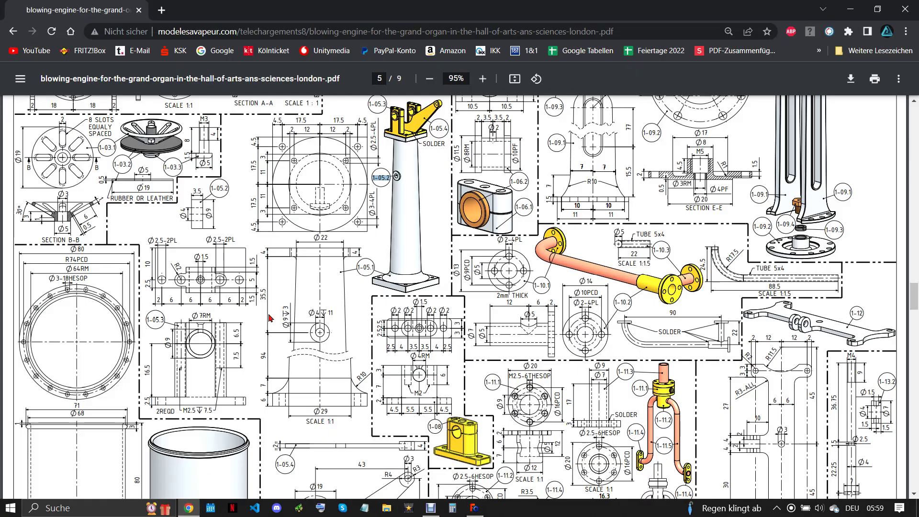
Step: Scroll through the engine drawing sheet in Chrome, then switch back to the empty FreeCAD window
{"action": "scroll", "coordinate": [374, 287], "scroll_direction": "up", "scroll_amount": 1}
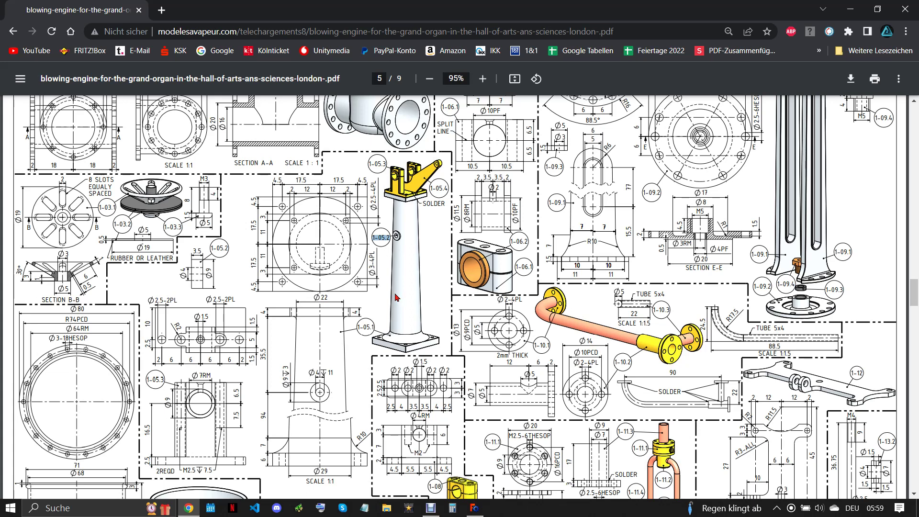
{"action": "scroll", "coordinate": [388, 329], "scroll_direction": "down", "scroll_amount": 1}
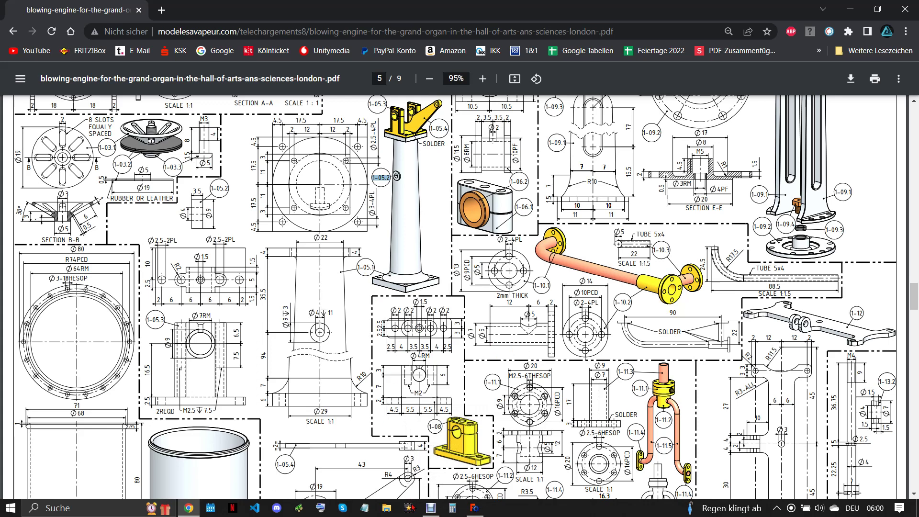
{"action": "left_click", "coordinate": [430, 508]}
{"action": "left_click", "coordinate": [356, 394]}
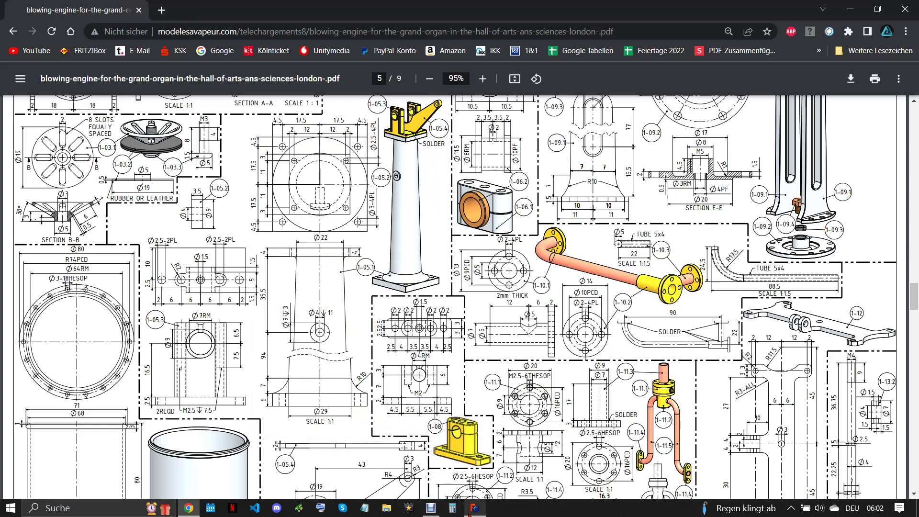
{"action": "left_click", "coordinate": [473, 508]}
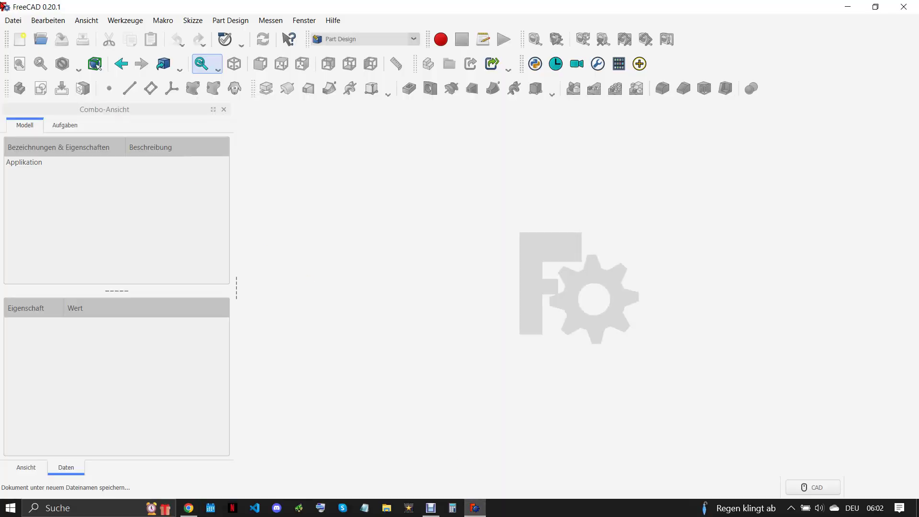
Step: Create a new empty document and save it as SA 1-05, checking the name in the PDF
{"action": "left_click", "coordinate": [19, 40]}
{"action": "left_click", "coordinate": [13, 22]}
{"action": "left_click", "coordinate": [67, 115]}
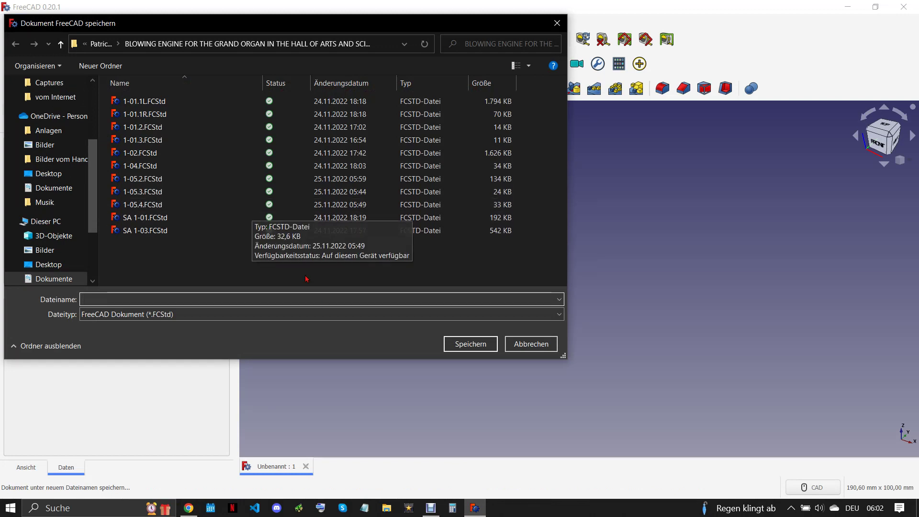
{"action": "left_click", "coordinate": [189, 508]}
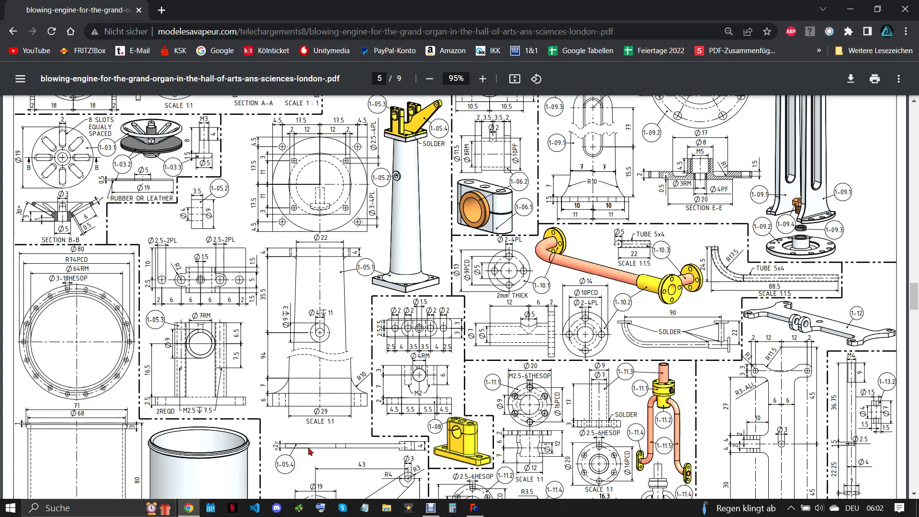
{"action": "left_click", "coordinate": [484, 503]}
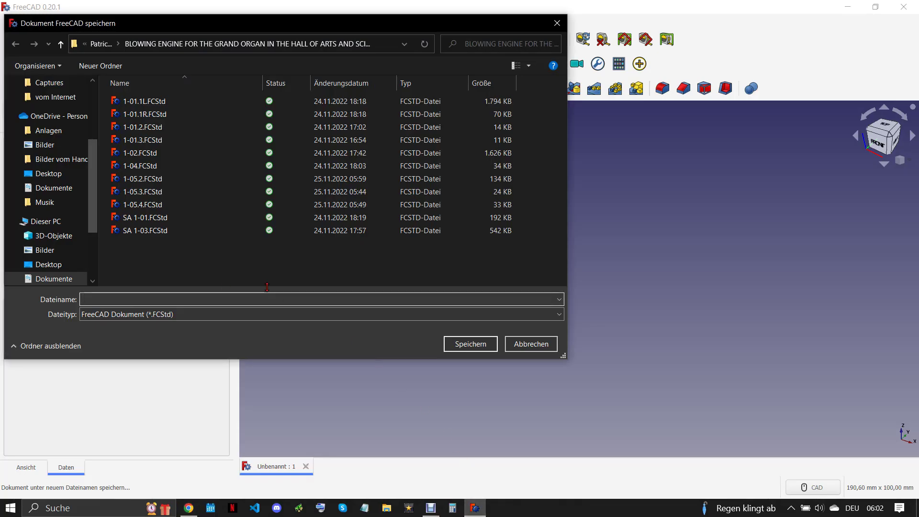
{"action": "type", "text": "SA 1"}
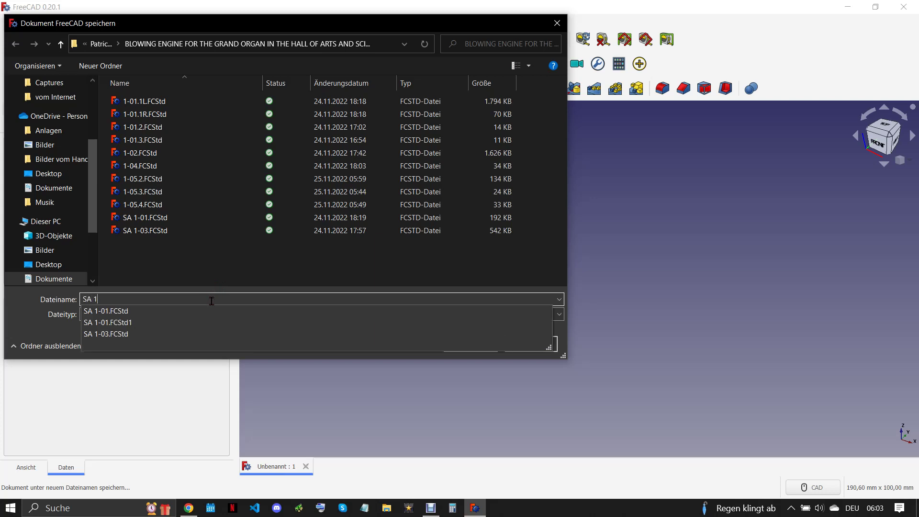
{"action": "type", "text": "-05"}
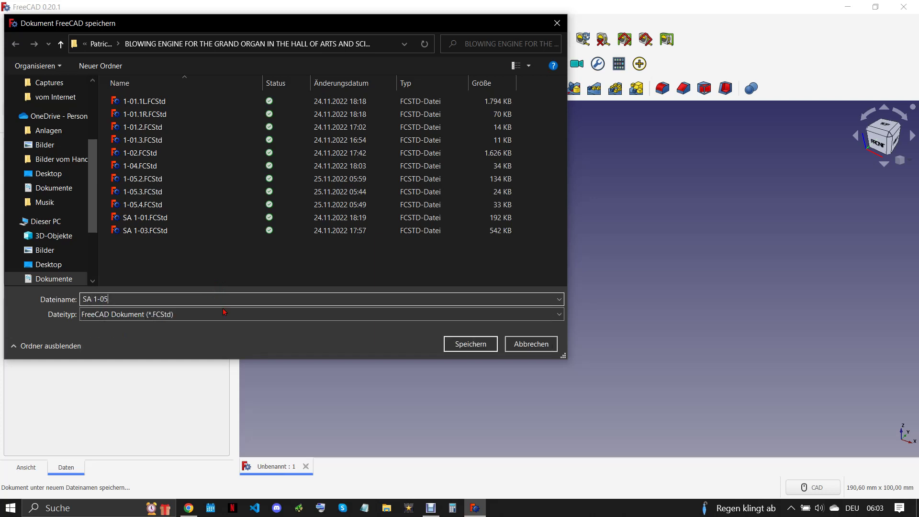
{"action": "left_click", "coordinate": [462, 349]}
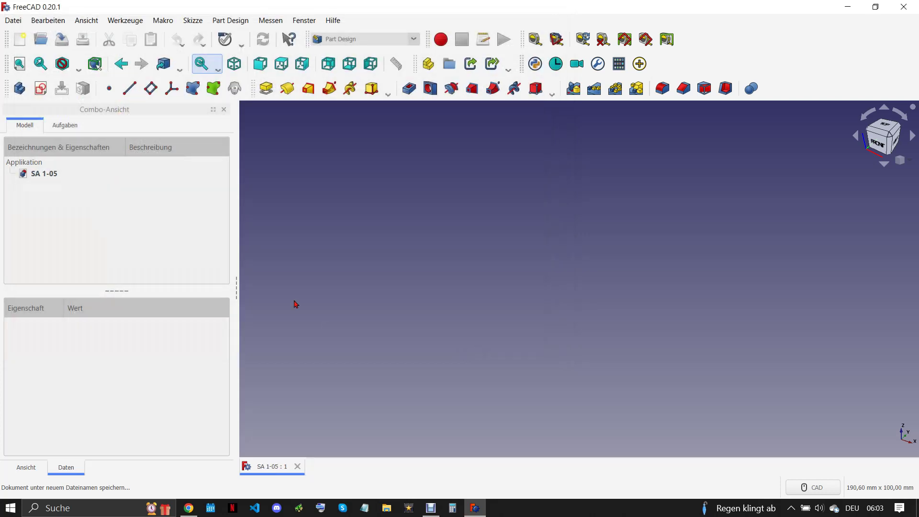
Step: Switch to the A2plus workbench and import part files 1-05.2.FCStd and 1-05.3.FCStd
{"action": "left_click", "coordinate": [354, 42]}
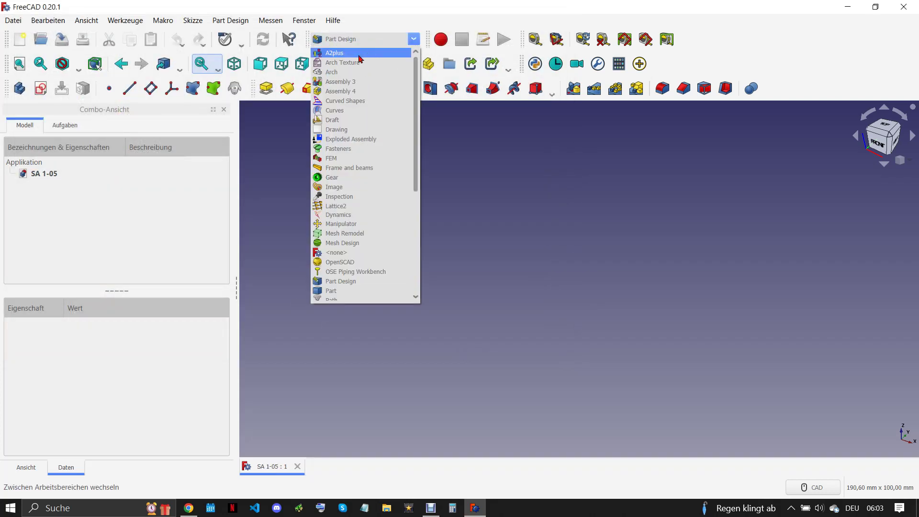
{"action": "left_click", "coordinate": [360, 58]}
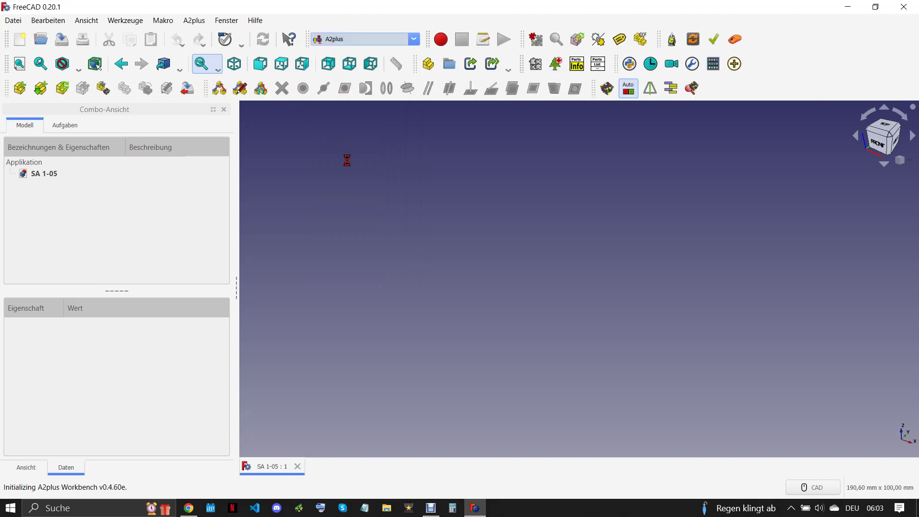
{"action": "left_click", "coordinate": [20, 89]}
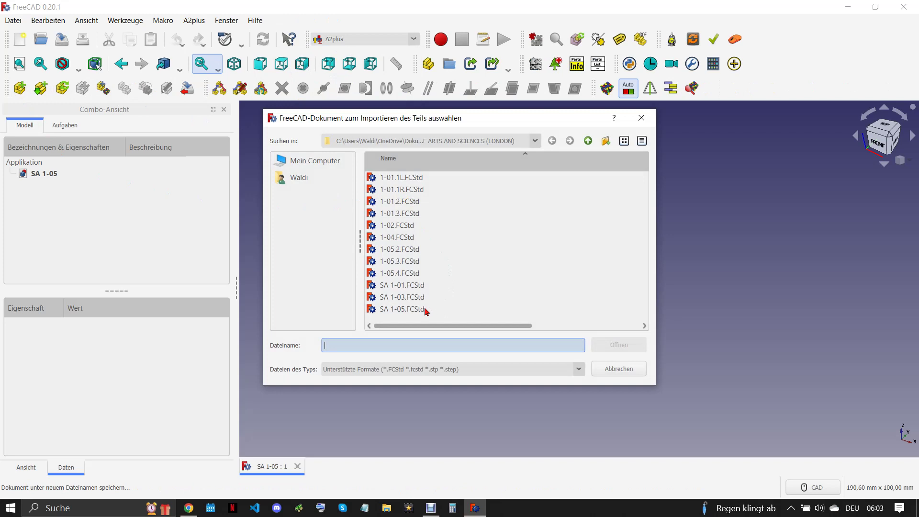
{"action": "left_click", "coordinate": [403, 250]}
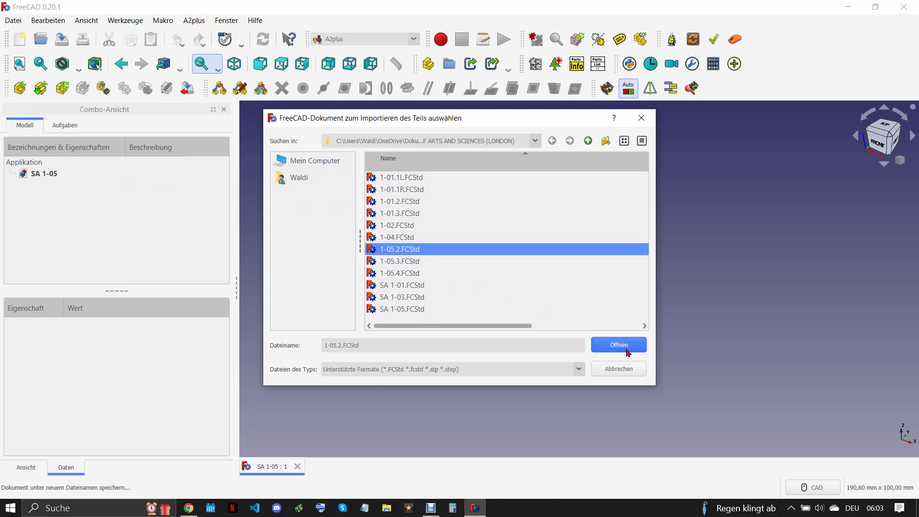
{"action": "left_click", "coordinate": [625, 347]}
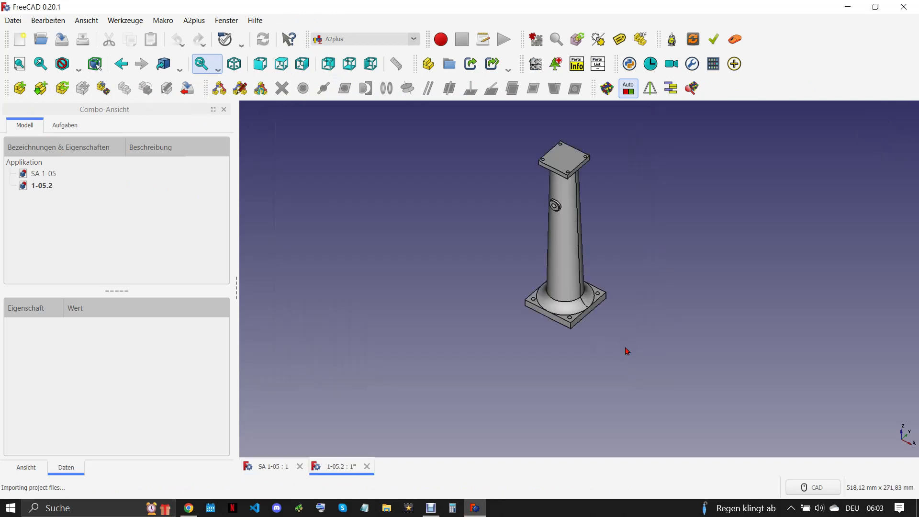
{"action": "scroll", "coordinate": [616, 347], "scroll_direction": "down", "scroll_amount": 2}
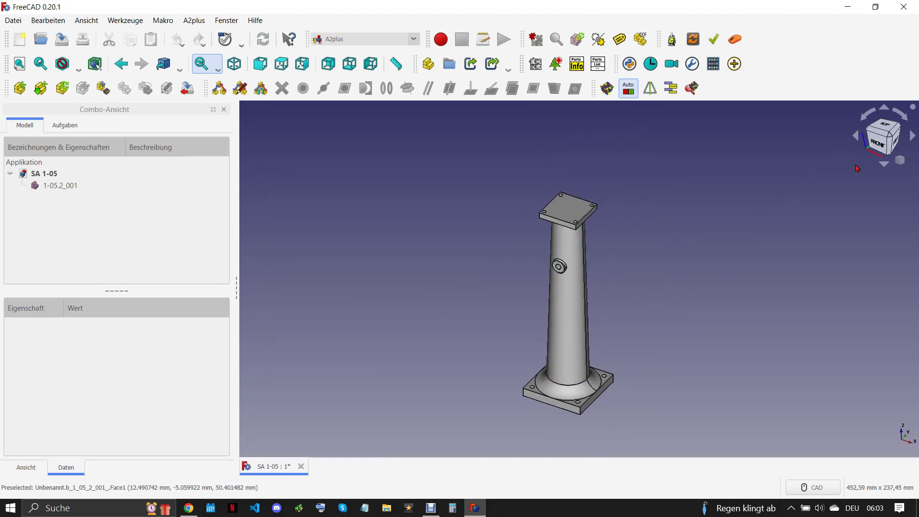
{"action": "left_click", "coordinate": [36, 89]}
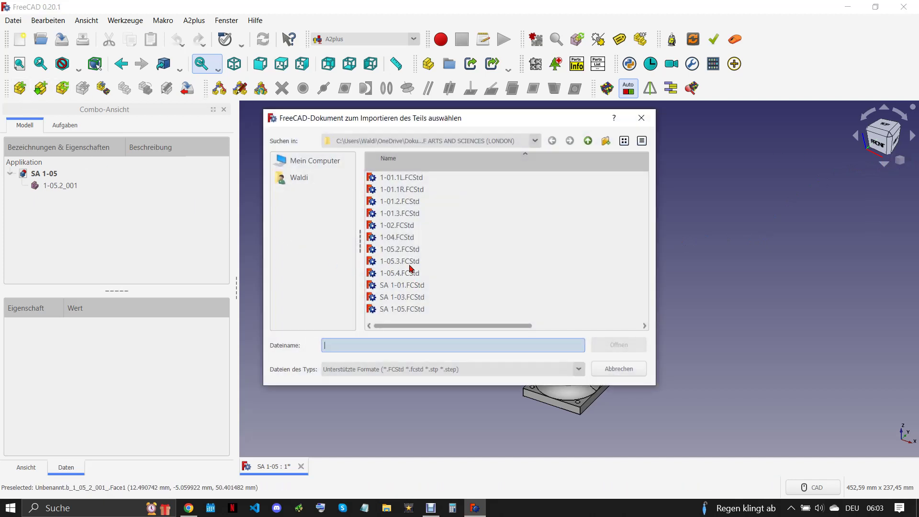
{"action": "left_click", "coordinate": [409, 265]}
{"action": "left_click", "coordinate": [620, 344]}
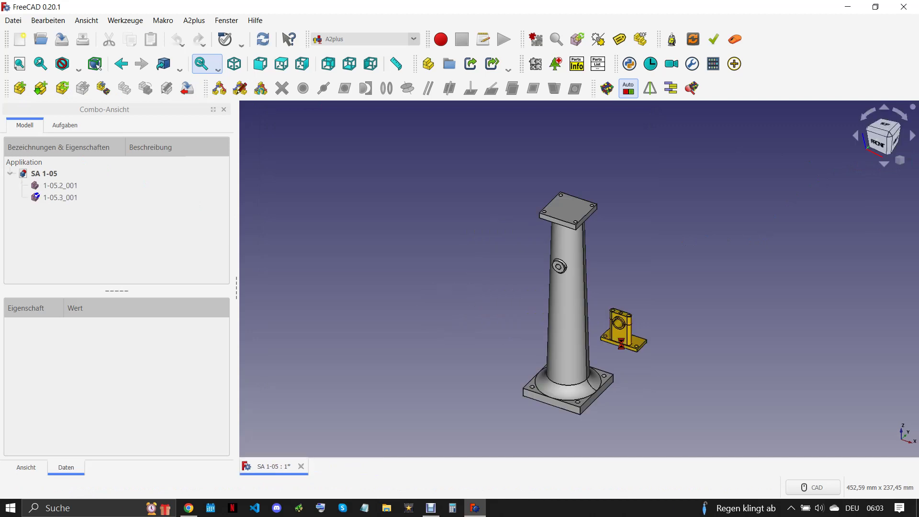
Step: Place the imported bracket and constrain one of its holes to a hole on the column's top plate
{"action": "left_click", "coordinate": [509, 297]}
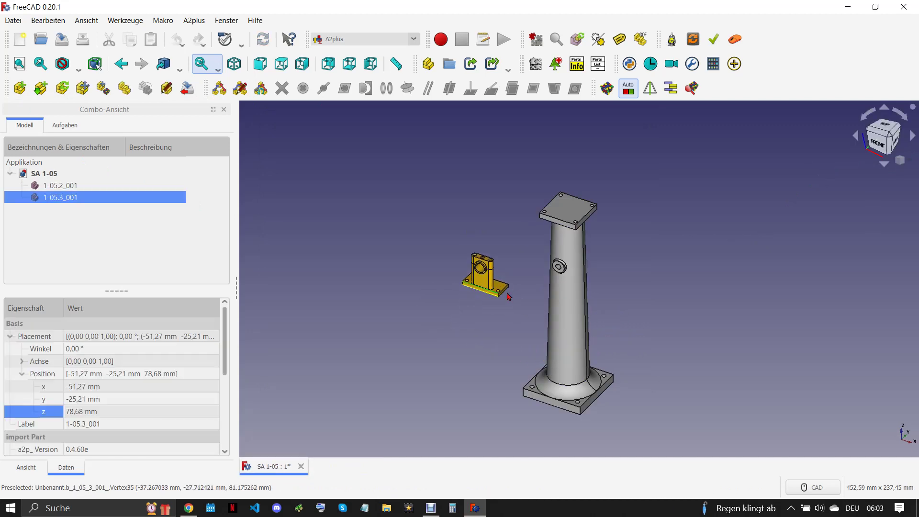
{"action": "middle_click_drag", "start_coordinate": [509, 296], "coordinate": [513, 308]}
{"action": "scroll", "coordinate": [512, 311], "scroll_direction": "up", "scroll_amount": 3}
{"action": "scroll", "coordinate": [517, 327], "scroll_direction": "up", "scroll_amount": 2}
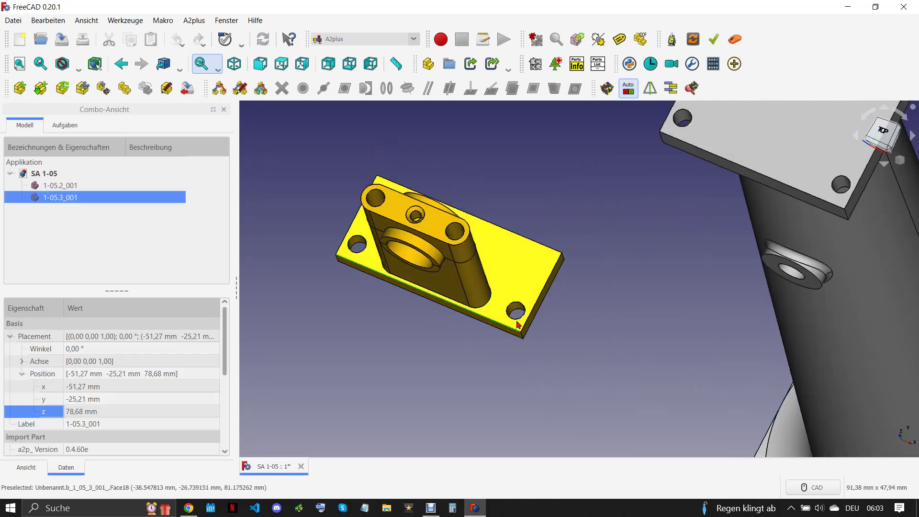
{"action": "scroll", "coordinate": [517, 326], "scroll_direction": "down", "scroll_amount": 1}
{"action": "left_click", "coordinate": [780, 213], "text": "ctrl"}
{"action": "left_click", "coordinate": [389, 95]}
{"action": "left_click", "coordinate": [506, 239]}
Step: Align the matching bracket and plate hole axes with an axis-coincident constraint
{"action": "scroll", "coordinate": [642, 205], "scroll_direction": "up", "scroll_amount": 2}
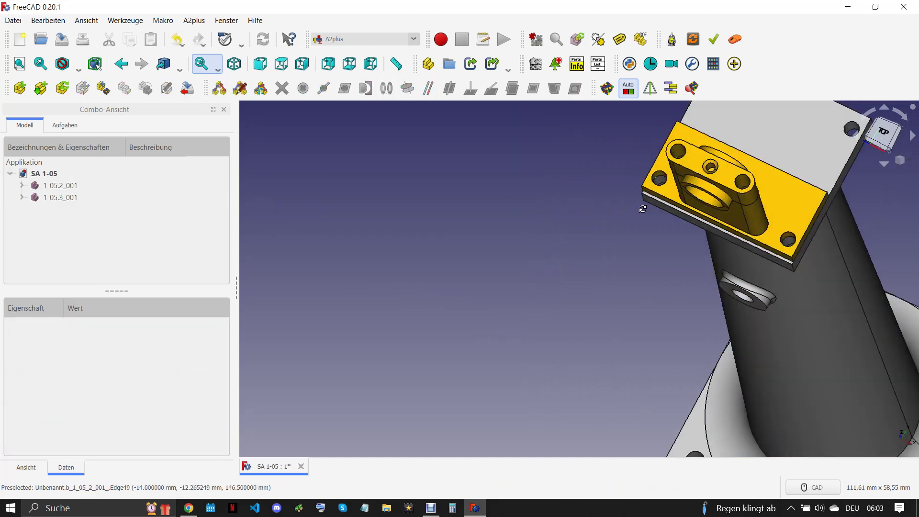
{"action": "scroll", "coordinate": [660, 225], "scroll_direction": "up", "scroll_amount": 2}
{"action": "scroll", "coordinate": [674, 236], "scroll_direction": "up", "scroll_amount": 2}
{"action": "left_click", "coordinate": [674, 236]}
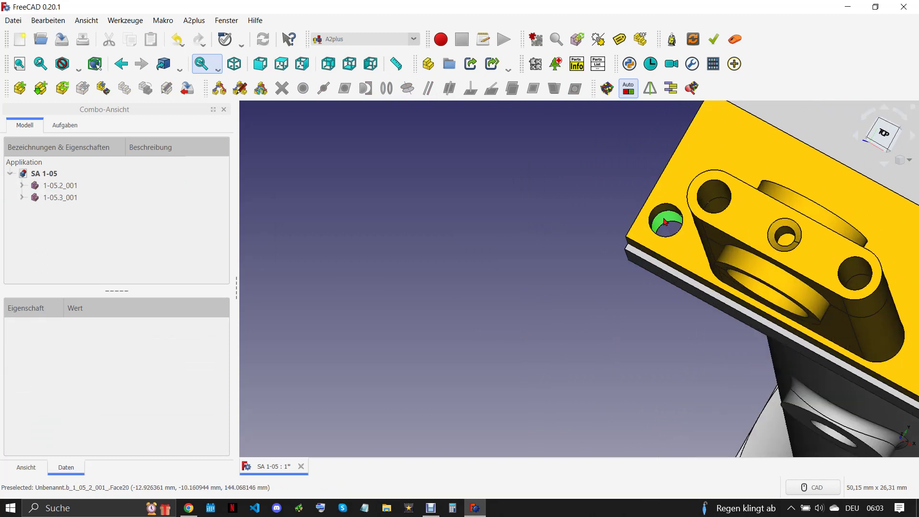
{"action": "left_click", "coordinate": [670, 230], "text": "ctrl"}
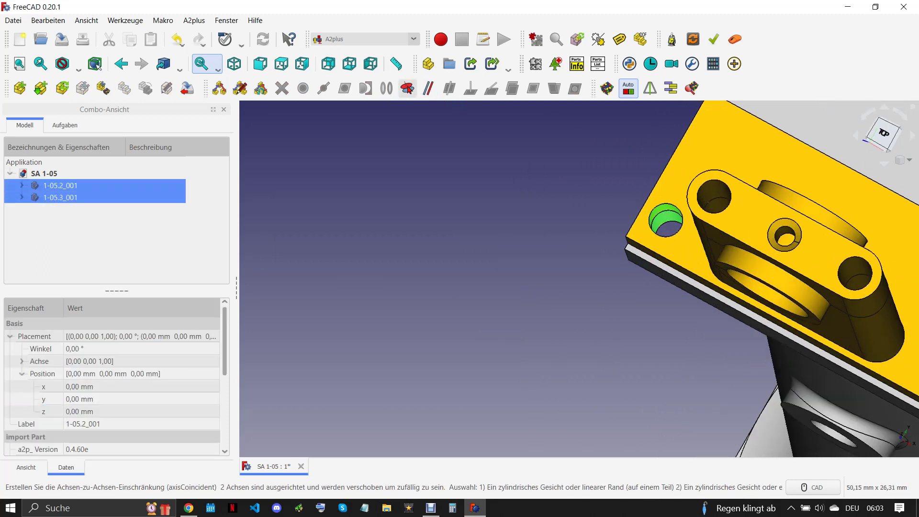
{"action": "left_click", "coordinate": [407, 89]}
{"action": "left_click", "coordinate": [442, 216]}
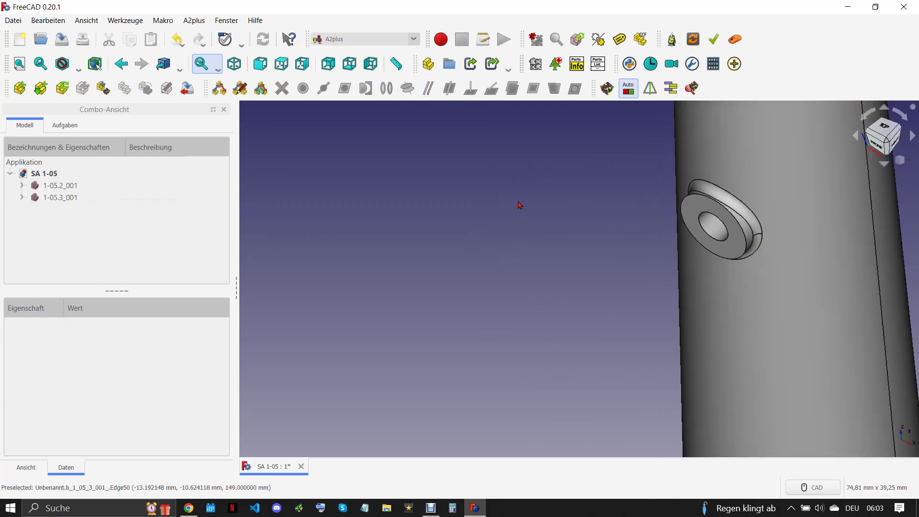
Step: Duplicate the bracket and drop the copy 1-05.3_002 beside the column
{"action": "key", "text": "v"}
{"action": "key", "text": "f"}
{"action": "scroll", "coordinate": [550, 206], "scroll_direction": "up", "scroll_amount": 4}
{"action": "left_click", "coordinate": [555, 233]}
{"action": "left_click", "coordinate": [124, 87]}
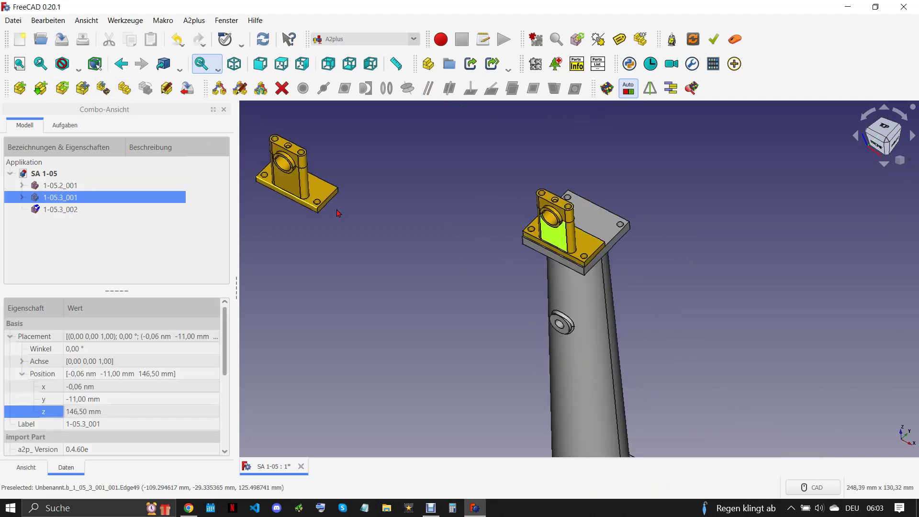
{"action": "left_click", "coordinate": [426, 250]}
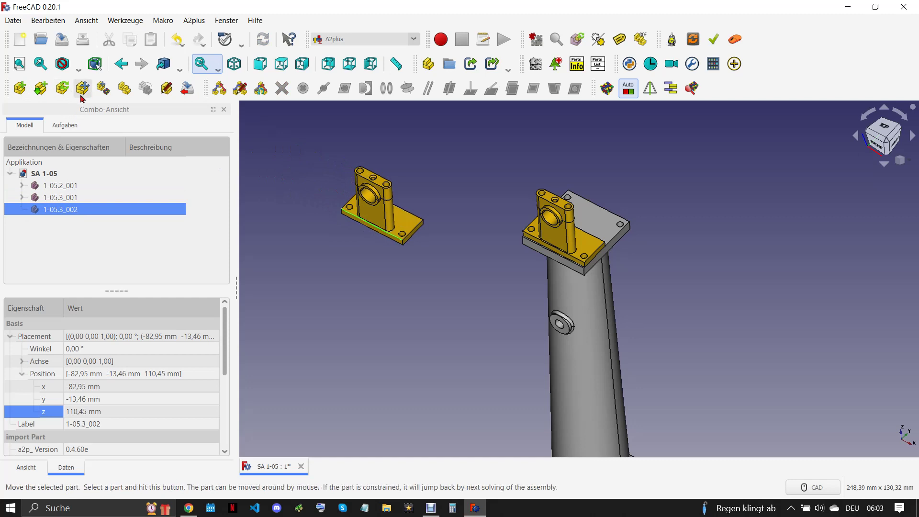
Step: Rotate the copied bracket 180 degrees
{"action": "left_click", "coordinate": [82, 95]}
{"action": "left_click_drag", "start_coordinate": [447, 219], "coordinate": [277, 213]}
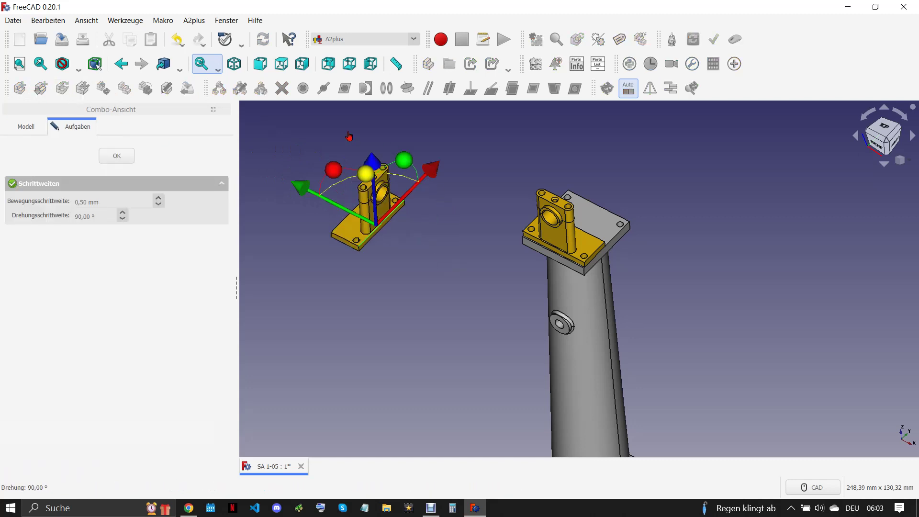
{"action": "left_click", "coordinate": [116, 156]}
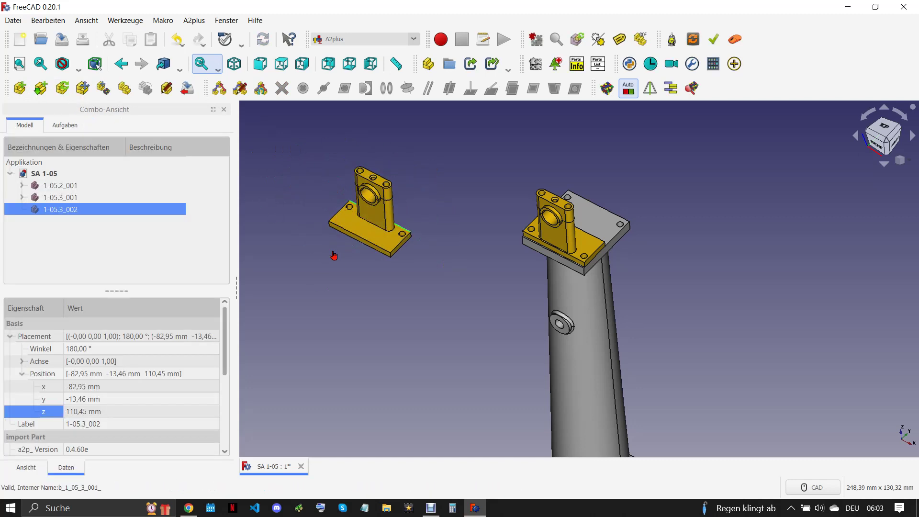
{"action": "left_click", "coordinate": [335, 254]}
{"action": "scroll", "coordinate": [402, 249], "scroll_direction": "up", "scroll_amount": 3}
{"action": "scroll", "coordinate": [409, 232], "scroll_direction": "up", "scroll_amount": 4}
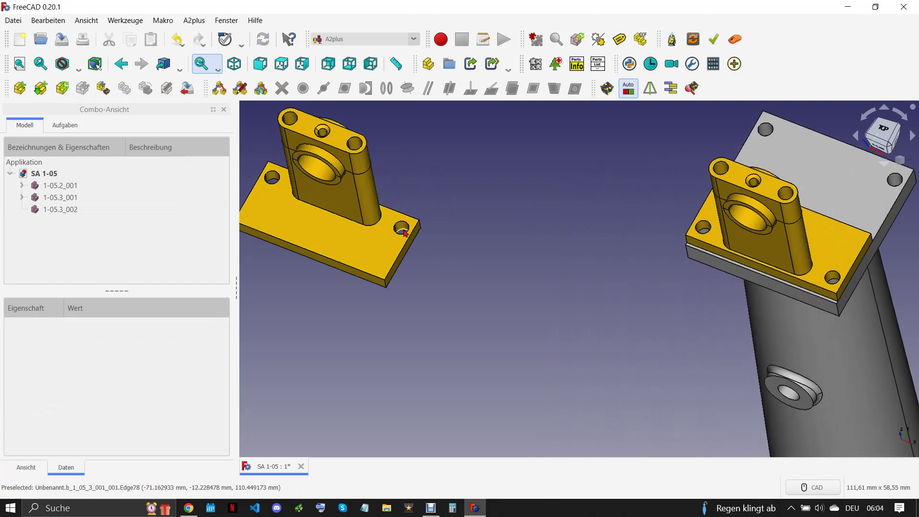
Step: Constrain a hole edge of the copied bracket to a hole on the top plate
{"action": "left_click", "coordinate": [406, 230]}
{"action": "scroll", "coordinate": [656, 229], "scroll_direction": "down", "scroll_amount": 5}
{"action": "scroll", "coordinate": [597, 226], "scroll_direction": "up", "scroll_amount": 3}
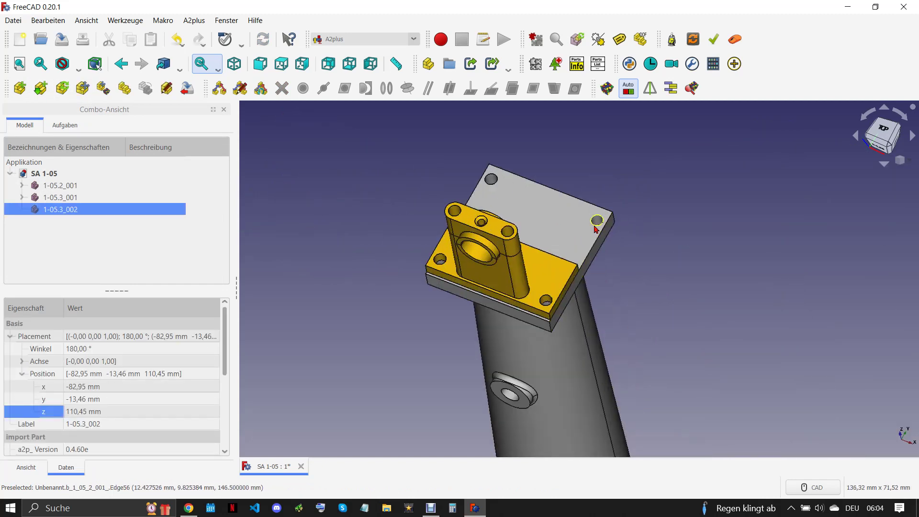
{"action": "left_click", "coordinate": [597, 224], "text": "ctrl"}
{"action": "left_click", "coordinate": [387, 88]}
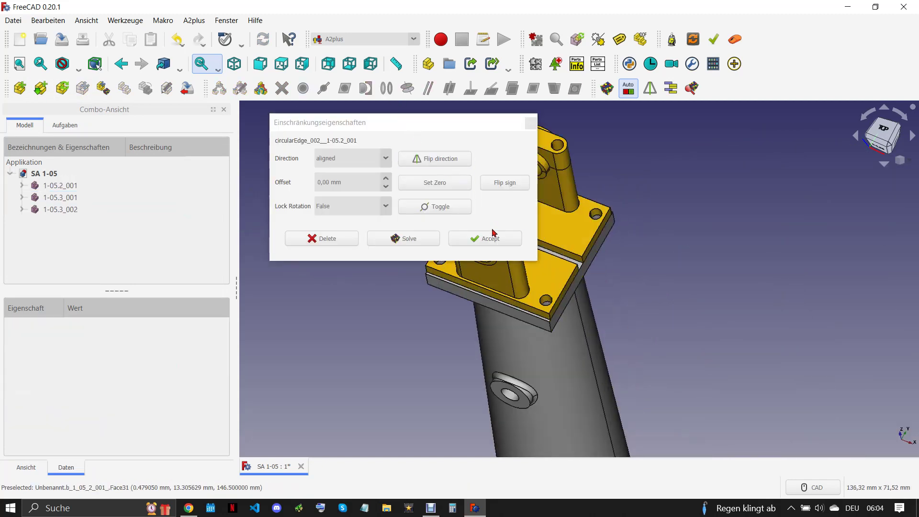
{"action": "left_click", "coordinate": [493, 236]}
Step: Make the copied bracket's hole and the plate hole share one axis
{"action": "scroll", "coordinate": [505, 218], "scroll_direction": "up", "scroll_amount": 2}
{"action": "scroll", "coordinate": [488, 164], "scroll_direction": "up", "scroll_amount": 3}
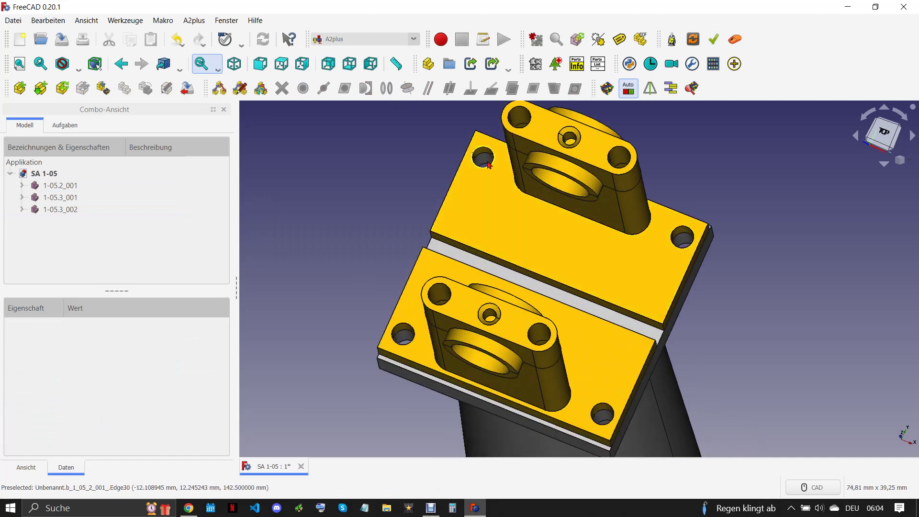
{"action": "left_click", "coordinate": [489, 164]}
{"action": "left_click", "coordinate": [485, 158], "text": "ctrl"}
{"action": "left_click", "coordinate": [407, 88]}
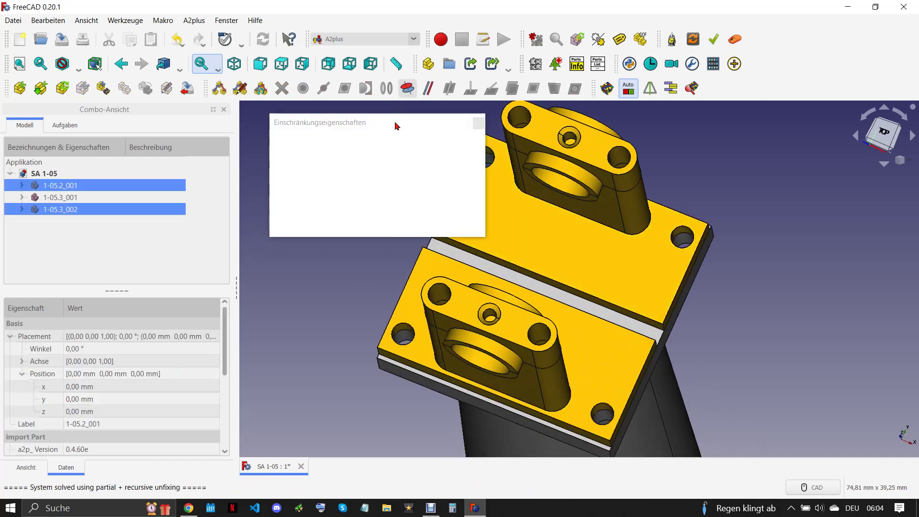
{"action": "left_click", "coordinate": [441, 213]}
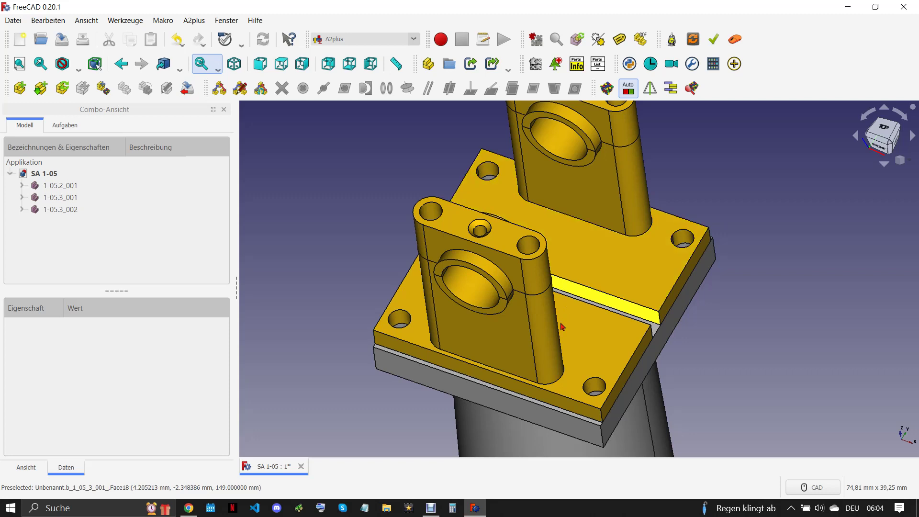
{"action": "scroll", "coordinate": [562, 327], "scroll_direction": "down", "scroll_amount": 3}
{"action": "scroll", "coordinate": [562, 327], "scroll_direction": "down", "scroll_amount": 3}
Step: Import part 1-05.4.FCStd and place it beside the post
{"action": "left_click", "coordinate": [20, 88]}
{"action": "left_click", "coordinate": [424, 273]}
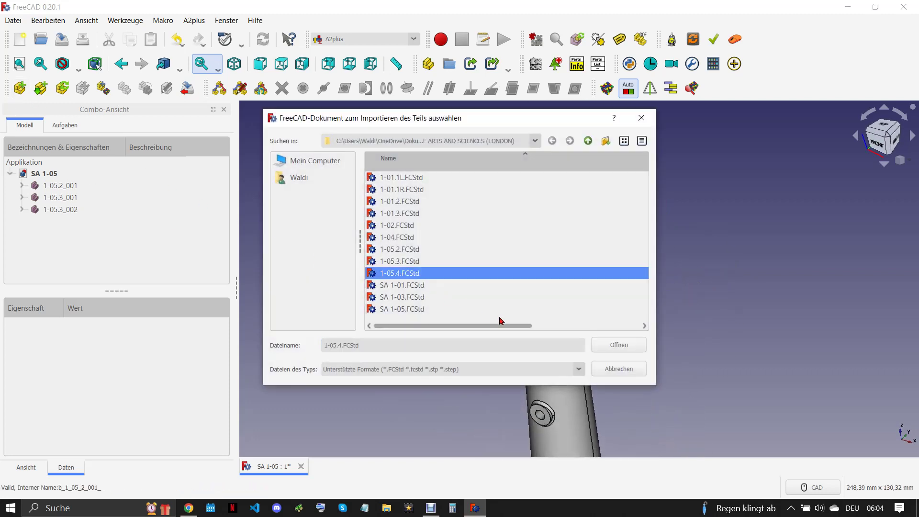
{"action": "left_click", "coordinate": [618, 345]}
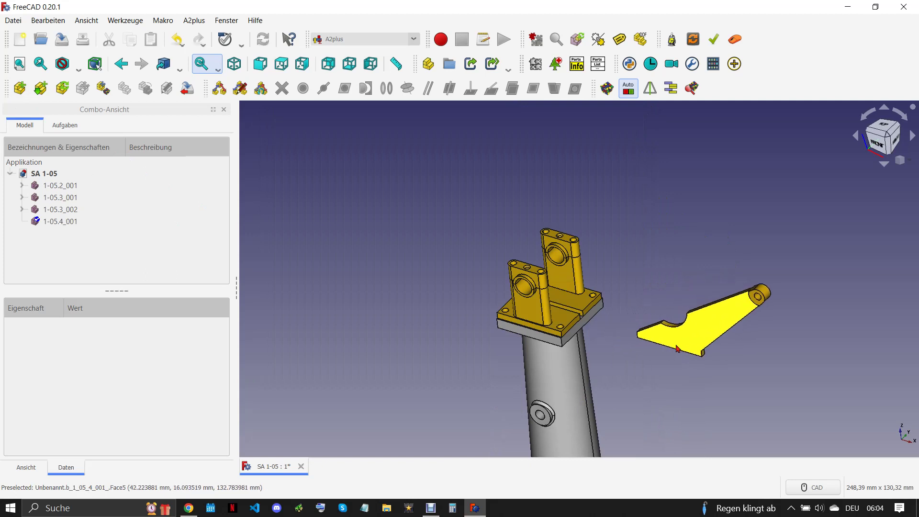
{"action": "left_click", "coordinate": [690, 357]}
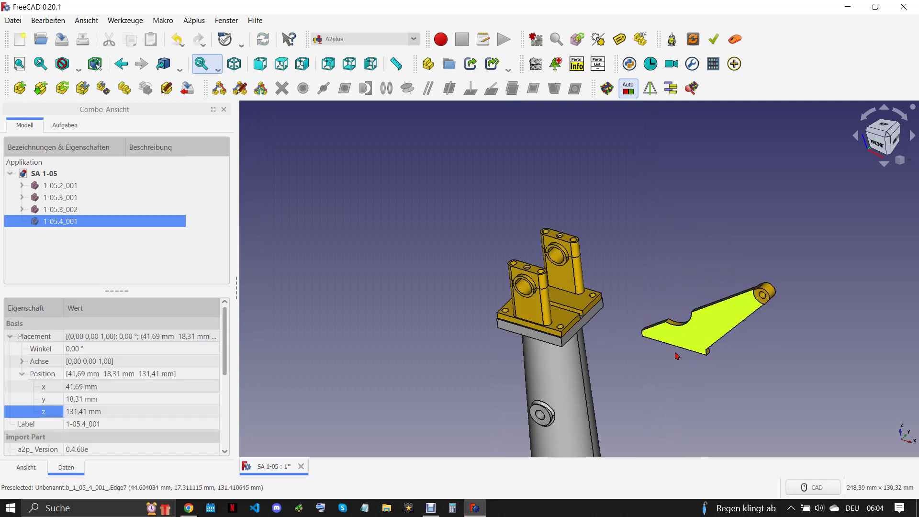
Step: Align the arm's axis with the post's edge using an axis-coincident constraint
{"action": "scroll", "coordinate": [699, 360], "scroll_direction": "up", "scroll_amount": 1}
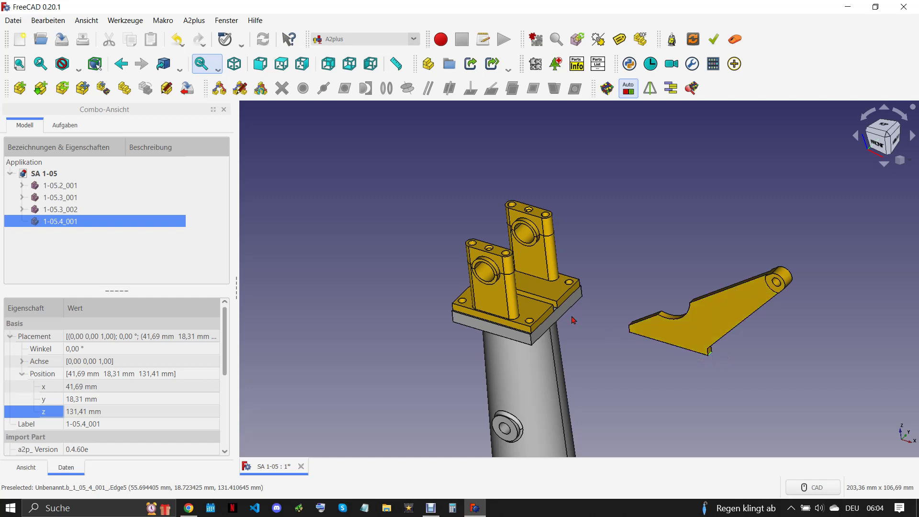
{"action": "scroll", "coordinate": [558, 314], "scroll_direction": "up", "scroll_amount": 2}
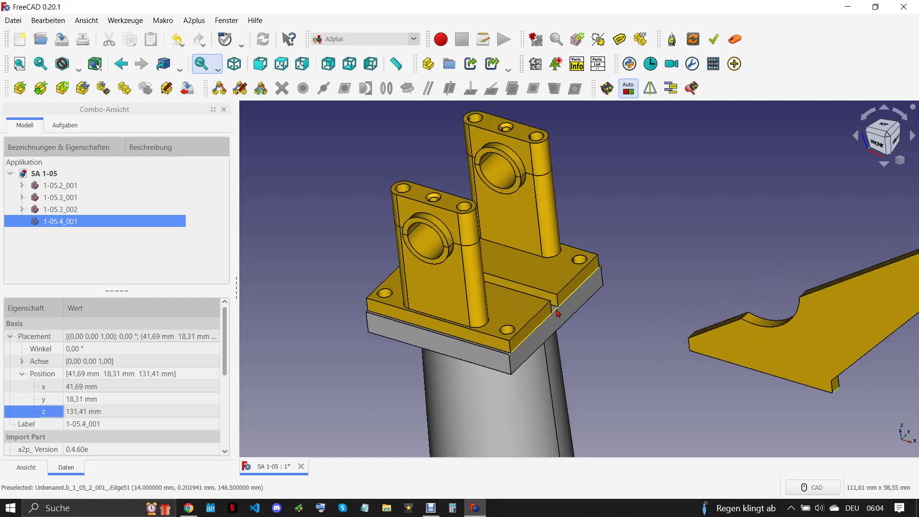
{"action": "left_click", "coordinate": [558, 314], "text": "ctrl"}
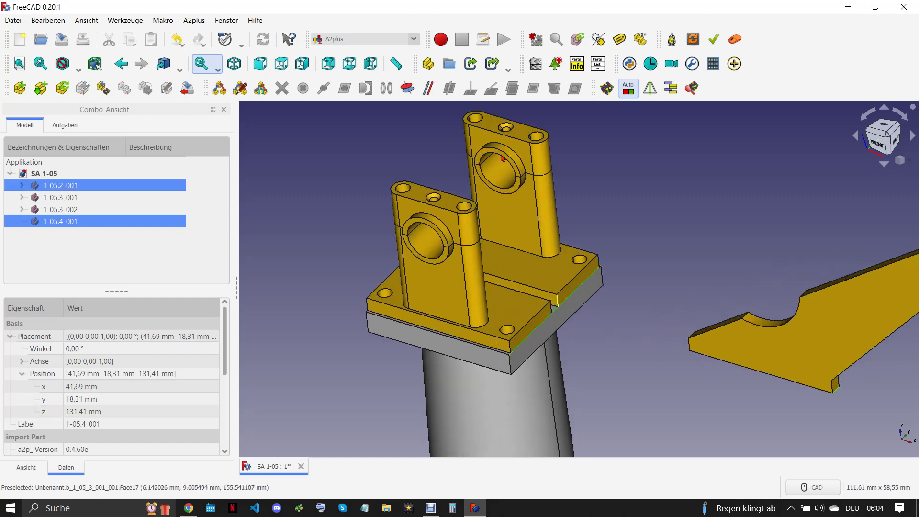
{"action": "left_click", "coordinate": [408, 89]}
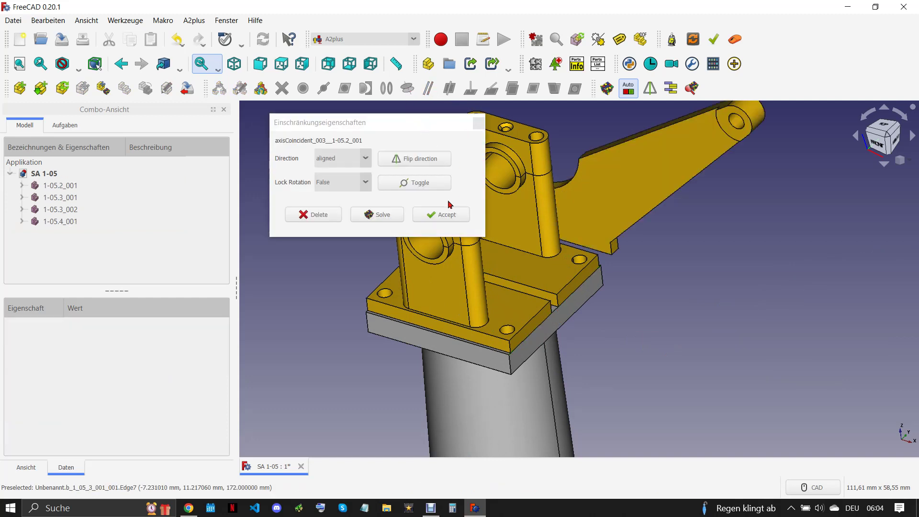
{"action": "left_click", "coordinate": [448, 214]}
Step: Make the arm's face flush with the bracket's narrow face using a plane-coincident constraint
{"action": "left_click", "coordinate": [623, 211]}
{"action": "middle_click_drag", "start_coordinate": [622, 210], "coordinate": [519, 276]}
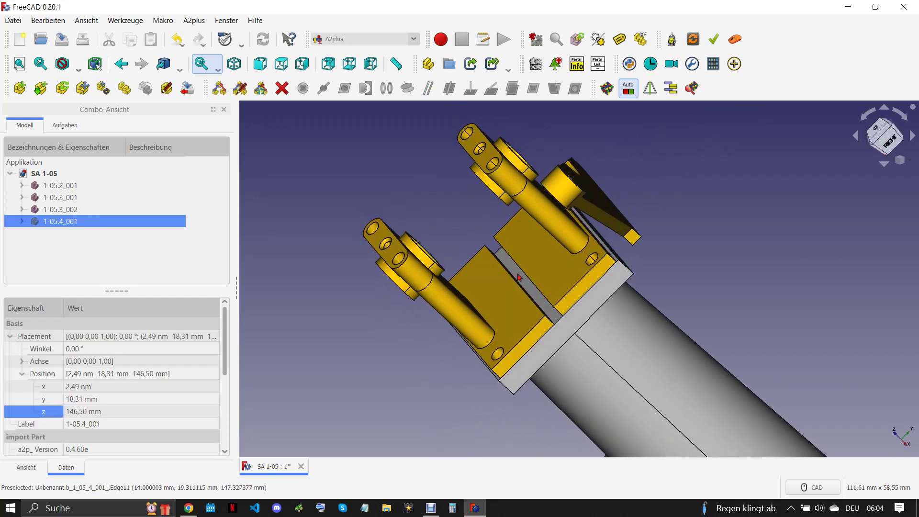
{"action": "scroll", "coordinate": [521, 274], "scroll_direction": "up", "scroll_amount": 5}
{"action": "scroll", "coordinate": [522, 272], "scroll_direction": "up", "scroll_amount": 5}
{"action": "left_click", "coordinate": [549, 269], "text": "ctrl"}
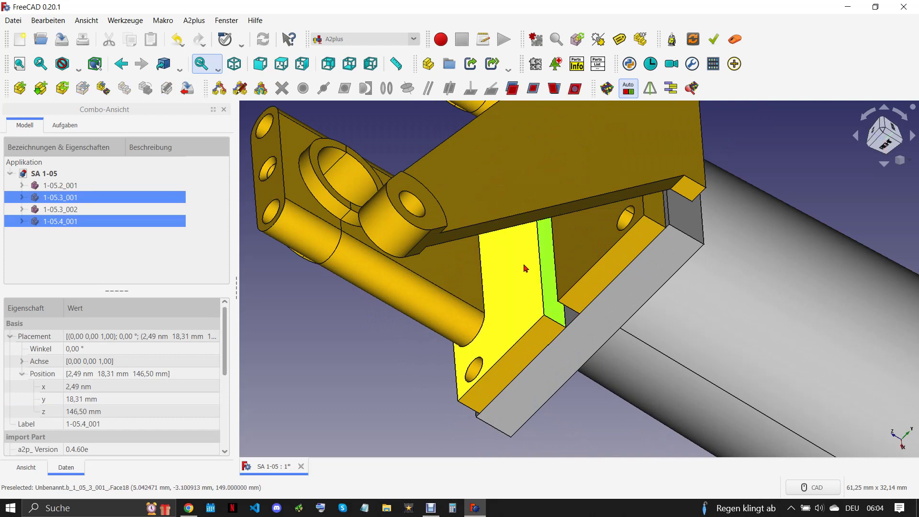
{"action": "left_click", "coordinate": [535, 89]}
{"action": "left_click", "coordinate": [484, 217]}
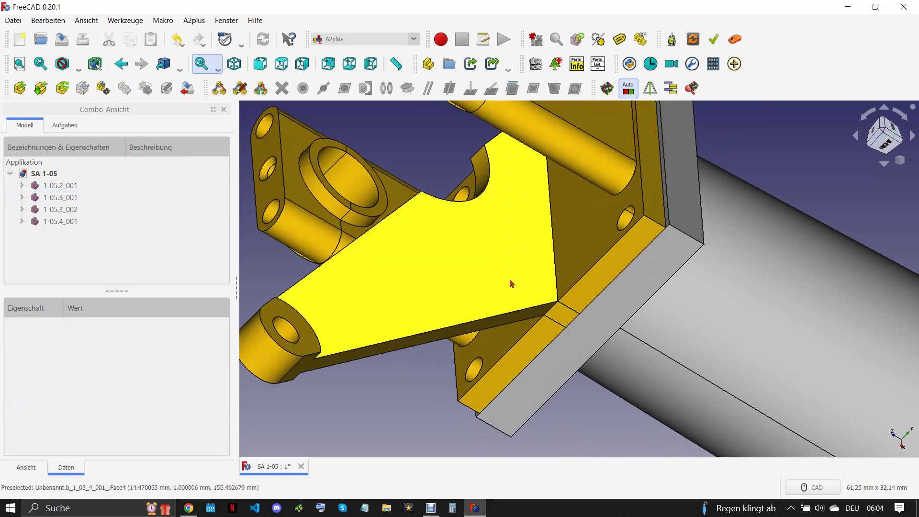
Step: Orbit and zoom out to view the whole column, bracket and arm assembly
{"action": "middle_click_drag", "start_coordinate": [511, 284], "coordinate": [662, 253]}
{"action": "scroll", "coordinate": [660, 259], "scroll_direction": "down", "scroll_amount": 3}
{"action": "scroll", "coordinate": [641, 266], "scroll_direction": "down", "scroll_amount": 3}
{"action": "scroll", "coordinate": [622, 270], "scroll_direction": "down", "scroll_amount": 3}
{"action": "scroll", "coordinate": [632, 278], "scroll_direction": "down", "scroll_amount": 2}
{"action": "scroll", "coordinate": [675, 302], "scroll_direction": "up", "scroll_amount": 4}
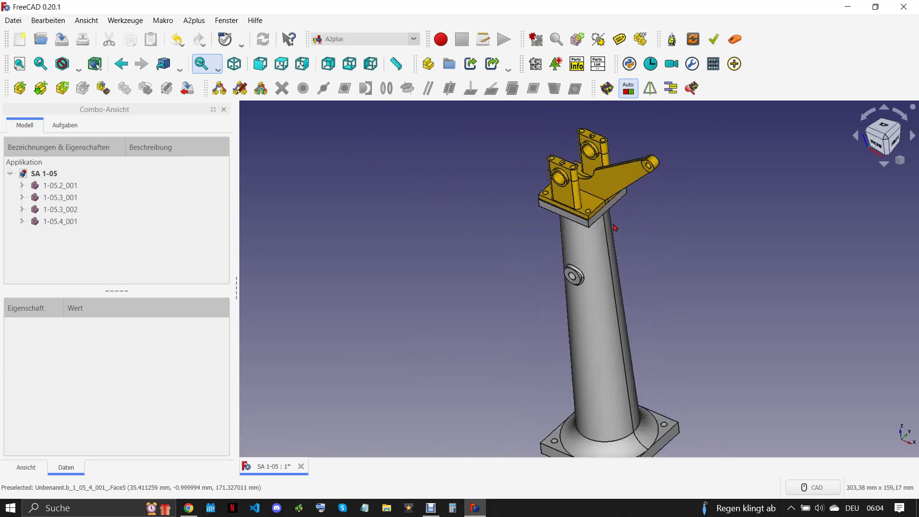
{"action": "scroll", "coordinate": [608, 240], "scroll_direction": "down", "scroll_amount": 2}
{"action": "left_click", "coordinate": [82, 186]}
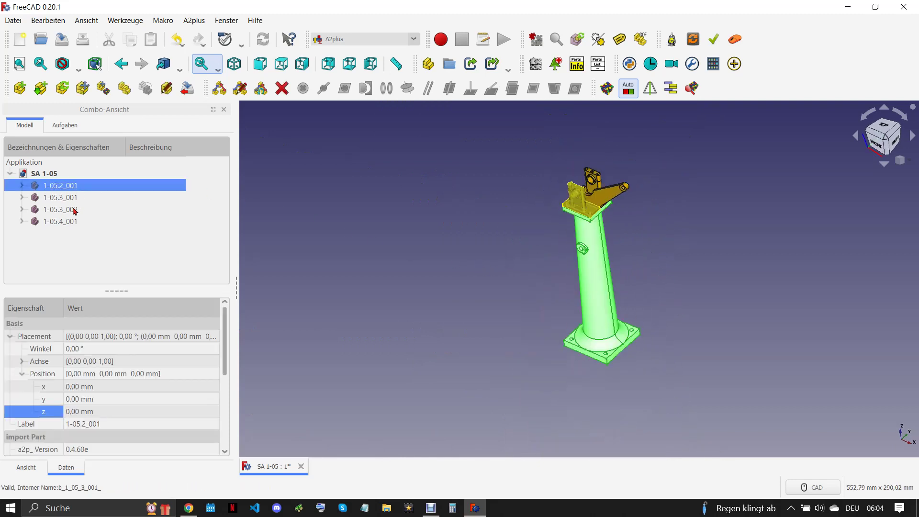
Step: Select all four assembly parts and edit their fixed Position property
{"action": "left_click", "coordinate": [67, 222], "text": "shift"}
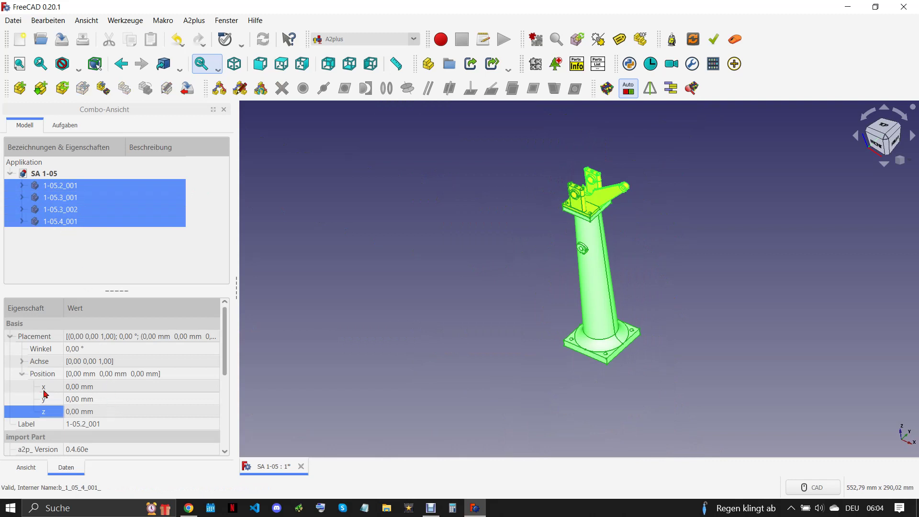
{"action": "left_click", "coordinate": [22, 373]}
{"action": "left_click", "coordinate": [107, 424]}
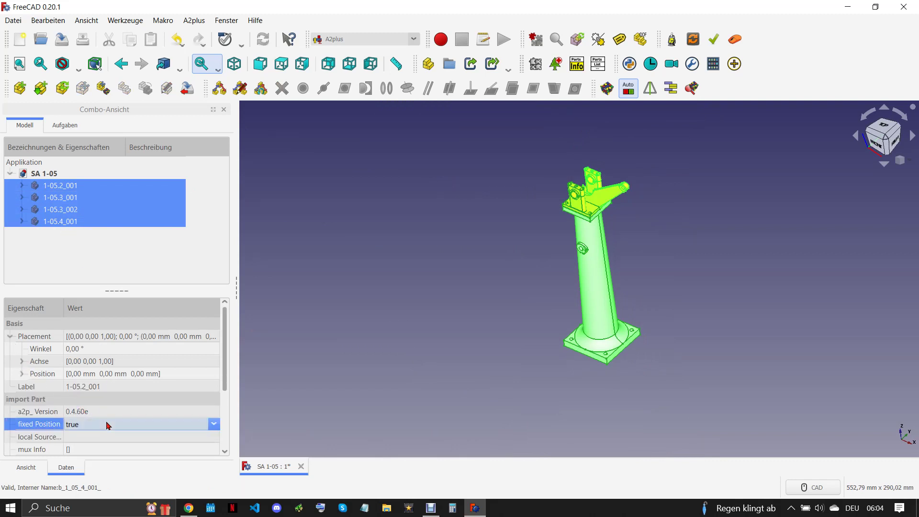
{"action": "left_click", "coordinate": [461, 392]}
{"action": "mouse_move", "coordinate": [461, 393]}
{"action": "middle_mouse_down"}
{"action": "mouse_move", "coordinate": [514, 349]}
{"action": "mouse_move", "coordinate": [517, 328]}
{"action": "middle_mouse_up"}
Step: Save and close the SA 1-05 assembly, then switch to the drawing PDF
{"action": "left_click", "coordinate": [13, 20]}
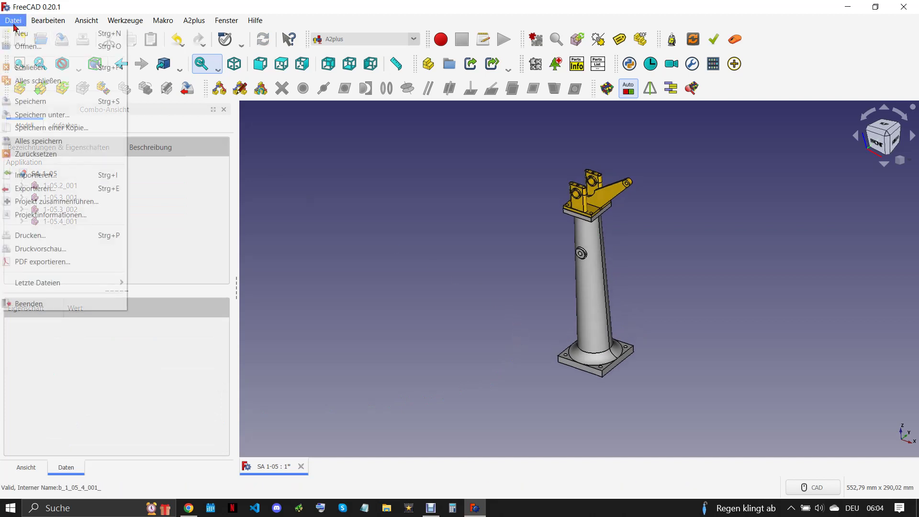
{"action": "left_click", "coordinate": [53, 104]}
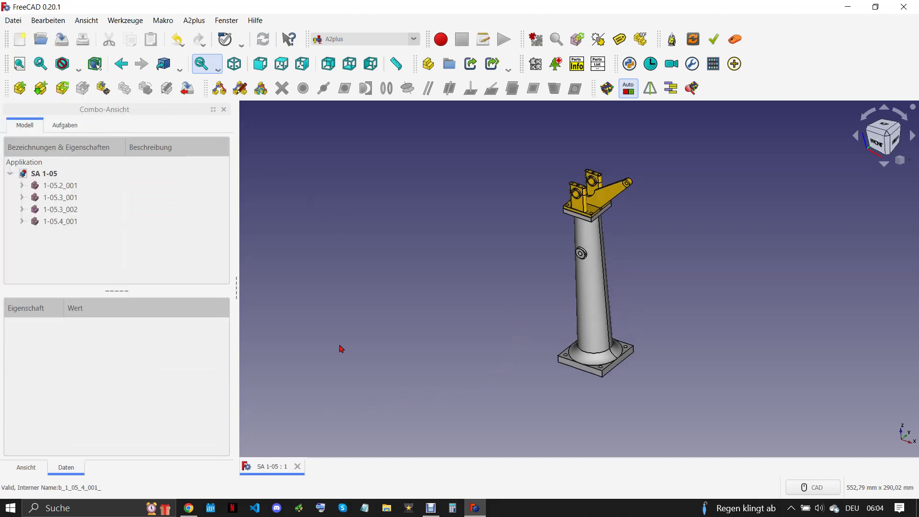
{"action": "left_click", "coordinate": [298, 465]}
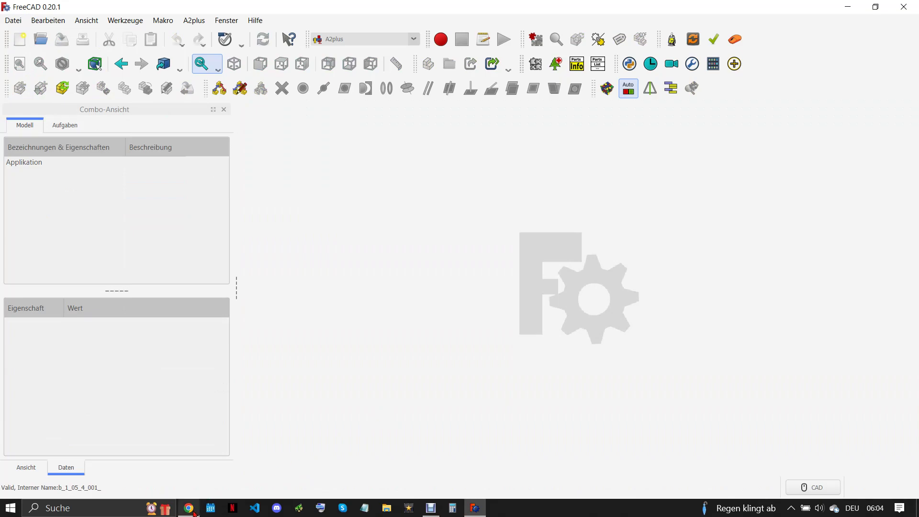
{"action": "left_click", "coordinate": [189, 508]}
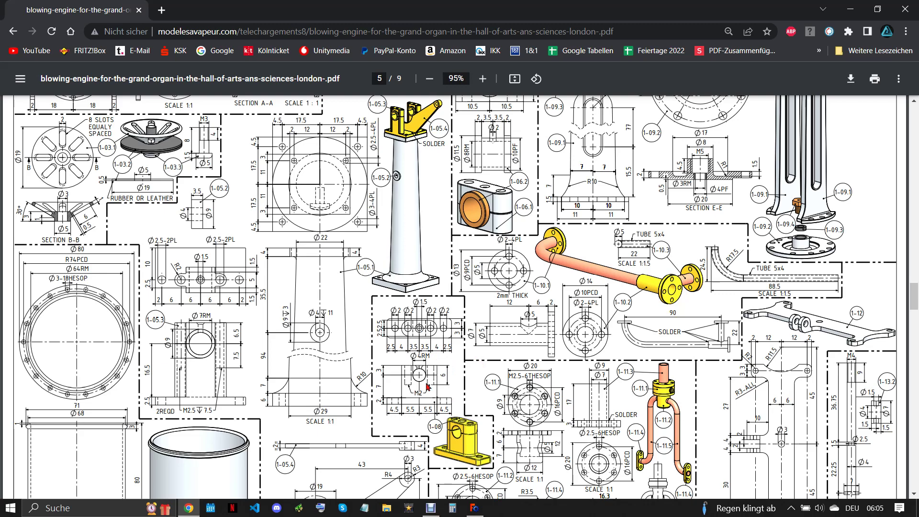
Step: Switch back from the Chrome PDF to FreeCAD and start a new empty Unbenannt document
{"action": "left_click", "coordinate": [475, 507]}
{"action": "left_click", "coordinate": [20, 39]}
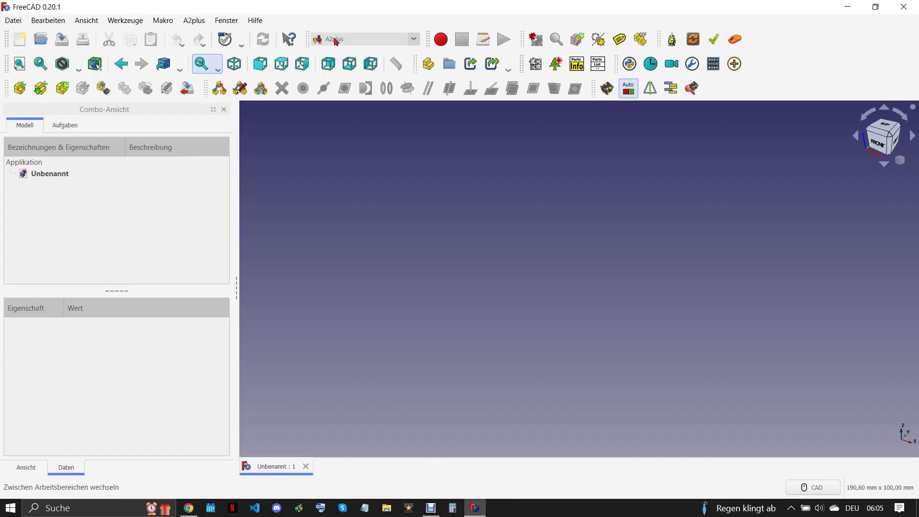
Step: Switch to Part Design, create a new body and start a sketch on the XY plane
{"action": "left_click", "coordinate": [362, 43]}
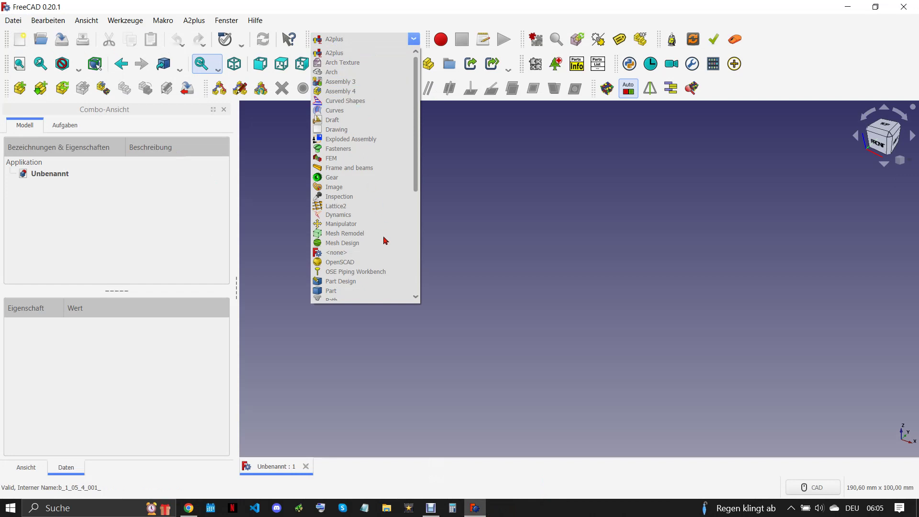
{"action": "left_click", "coordinate": [362, 281]}
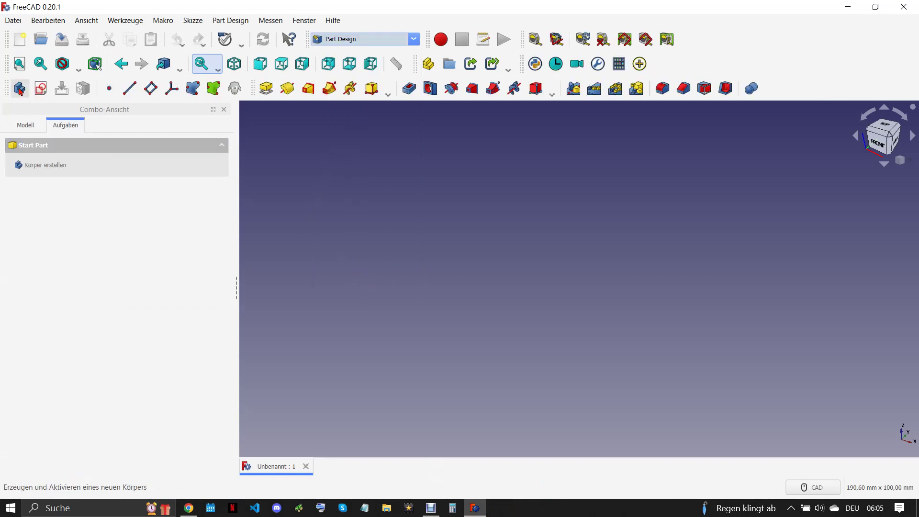
{"action": "left_click", "coordinate": [19, 88]}
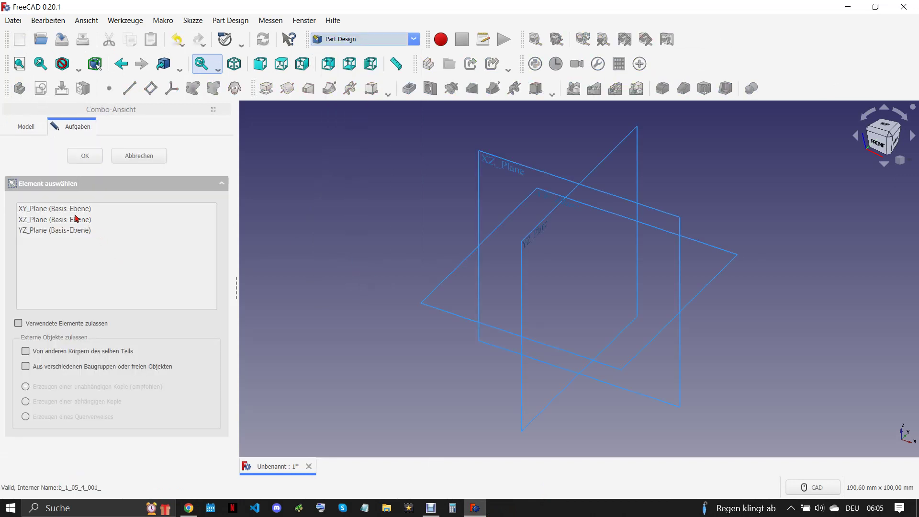
{"action": "left_click", "coordinate": [76, 208]}
{"action": "left_click", "coordinate": [82, 154]}
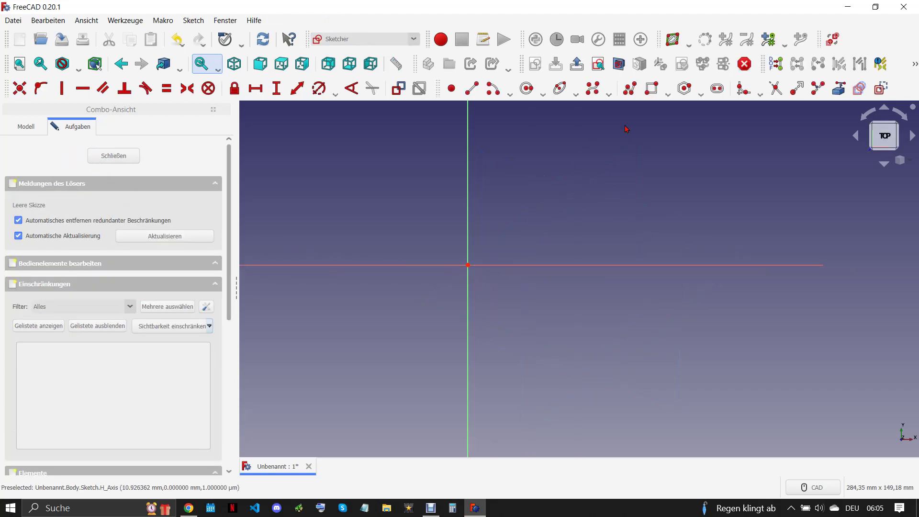
Step: Draw a rounded rectangle spanning across the origin
{"action": "left_click", "coordinate": [666, 94]}
{"action": "left_click", "coordinate": [682, 130]}
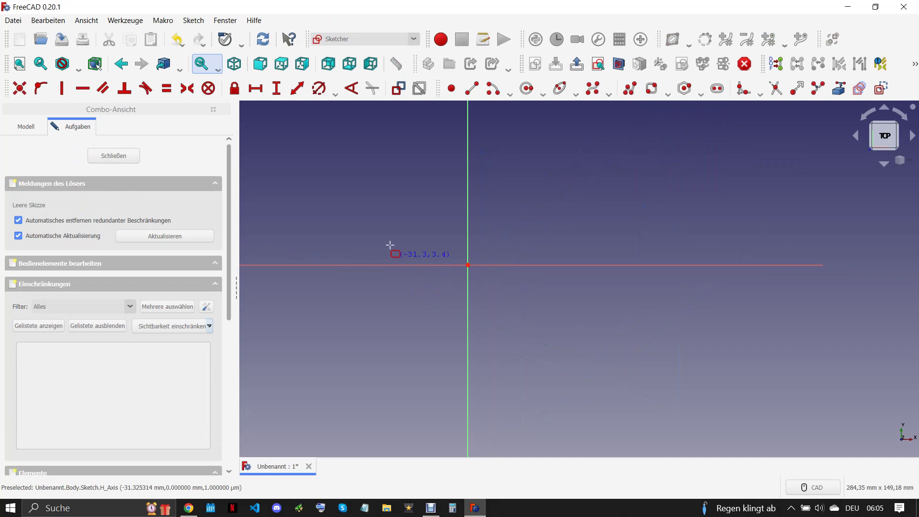
{"action": "left_click", "coordinate": [363, 238]}
{"action": "left_click", "coordinate": [593, 292]}
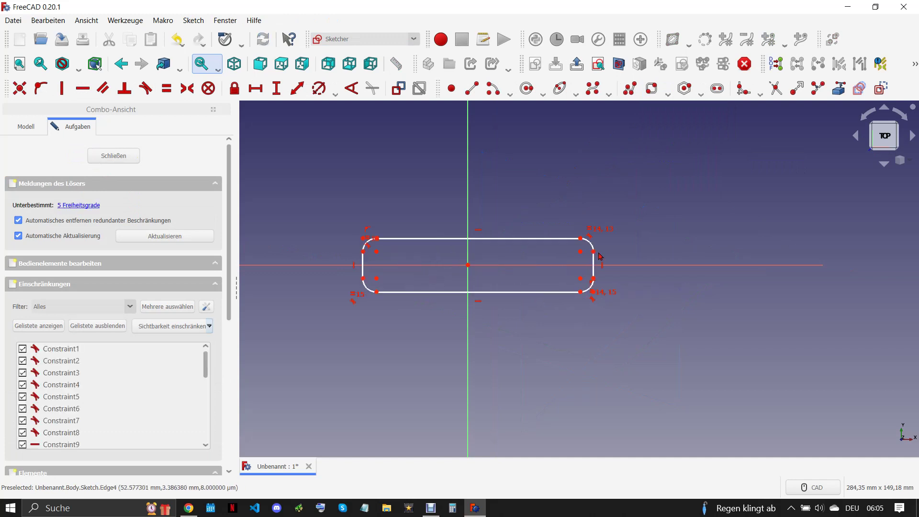
Step: Constrain the rectangle symmetric about the origin and give it a 3 mm height
{"action": "left_click", "coordinate": [377, 251]}
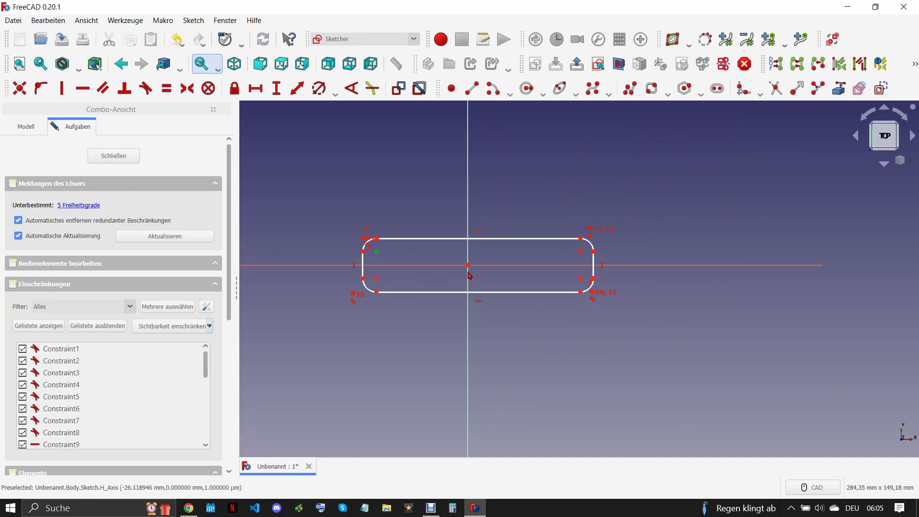
{"action": "left_click", "coordinate": [580, 278]}
{"action": "left_click", "coordinate": [467, 265]}
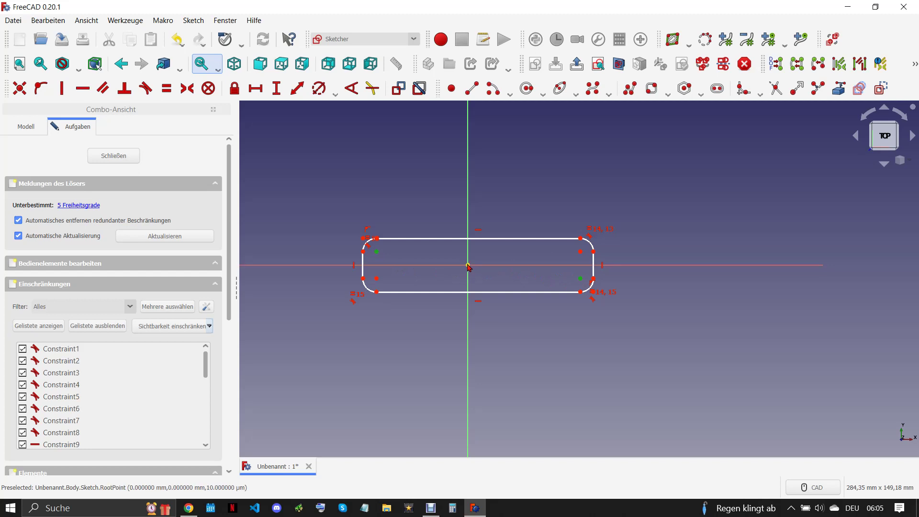
{"action": "left_click", "coordinate": [187, 88]}
{"action": "scroll", "coordinate": [412, 263], "scroll_direction": "up", "scroll_amount": 1}
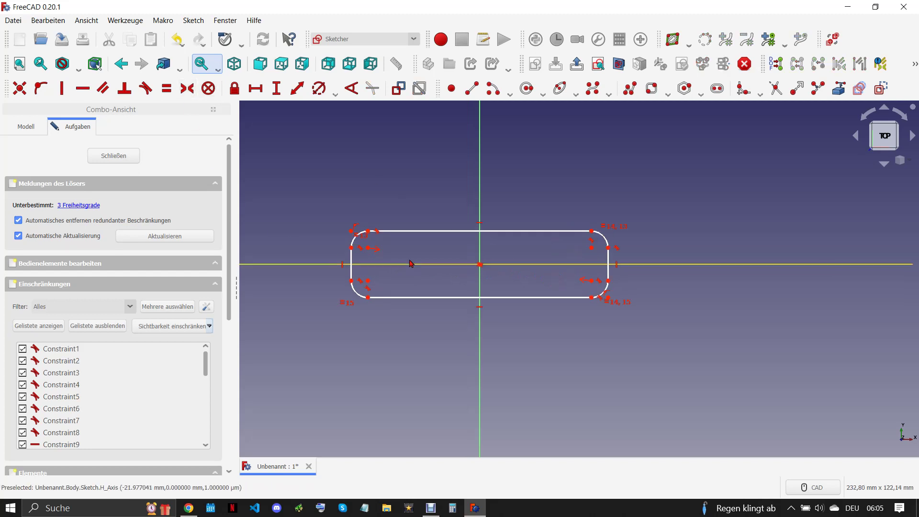
{"action": "scroll", "coordinate": [413, 263], "scroll_direction": "up", "scroll_amount": 1}
{"action": "left_click", "coordinate": [276, 88]}
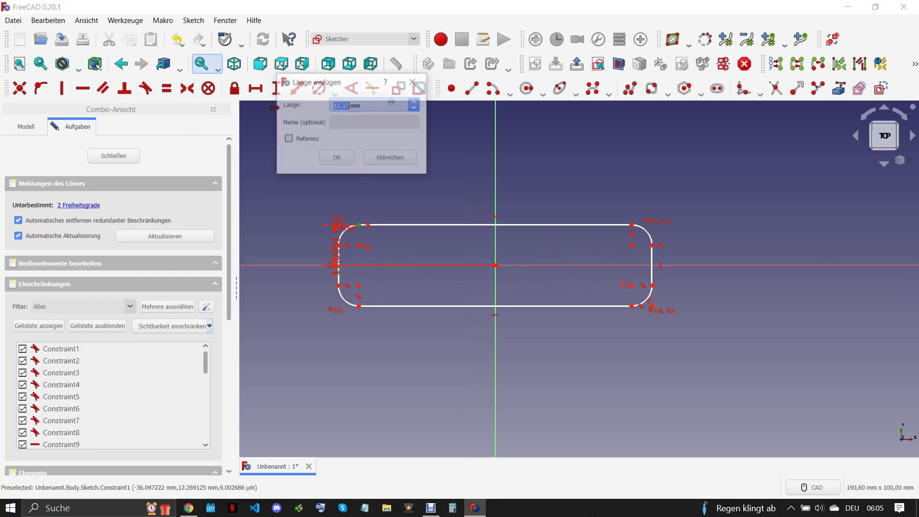
{"action": "left_click", "coordinate": [337, 159]}
Step: Box-select all the deformed slot geometry and delete it
{"action": "scroll", "coordinate": [364, 278], "scroll_direction": "up", "scroll_amount": 3}
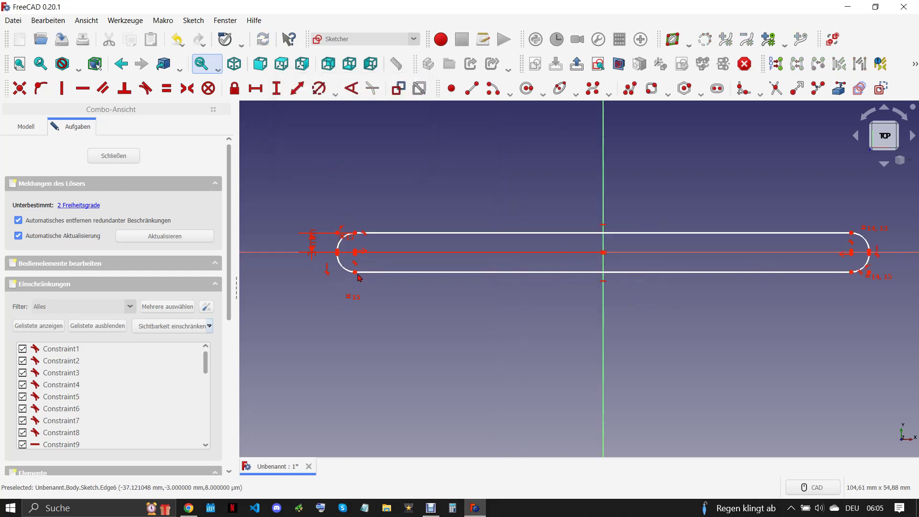
{"action": "left_click_drag", "start_coordinate": [357, 273], "coordinate": [376, 283]}
{"action": "scroll", "coordinate": [413, 284], "scroll_direction": "down", "scroll_amount": 5}
{"action": "left_click_drag", "start_coordinate": [339, 168], "coordinate": [616, 335]}
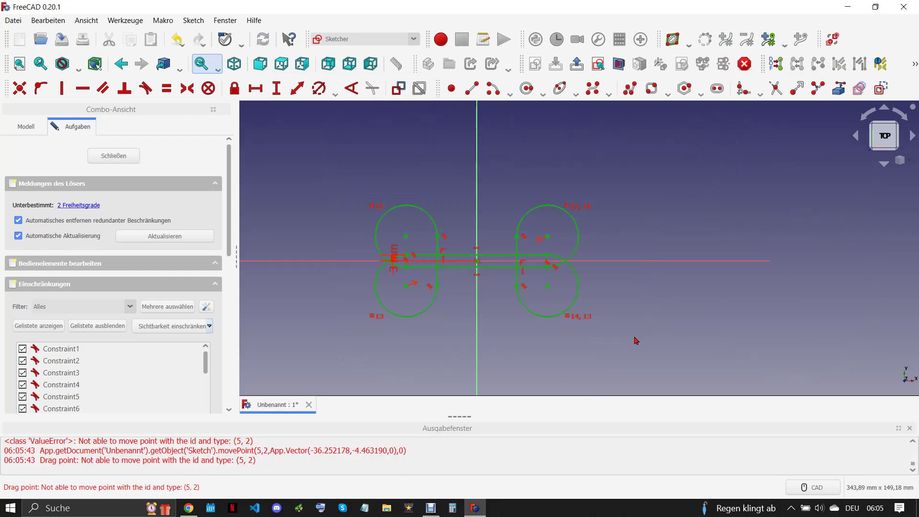
{"action": "key", "text": "Delete"}
{"action": "scroll", "coordinate": [542, 313], "scroll_direction": "up", "scroll_amount": 2}
Step: Draw a new rounded rectangle just left of the vertical axis
{"action": "left_click", "coordinate": [668, 89]}
{"action": "left_click", "coordinate": [396, 206]}
{"action": "left_click", "coordinate": [445, 258]}
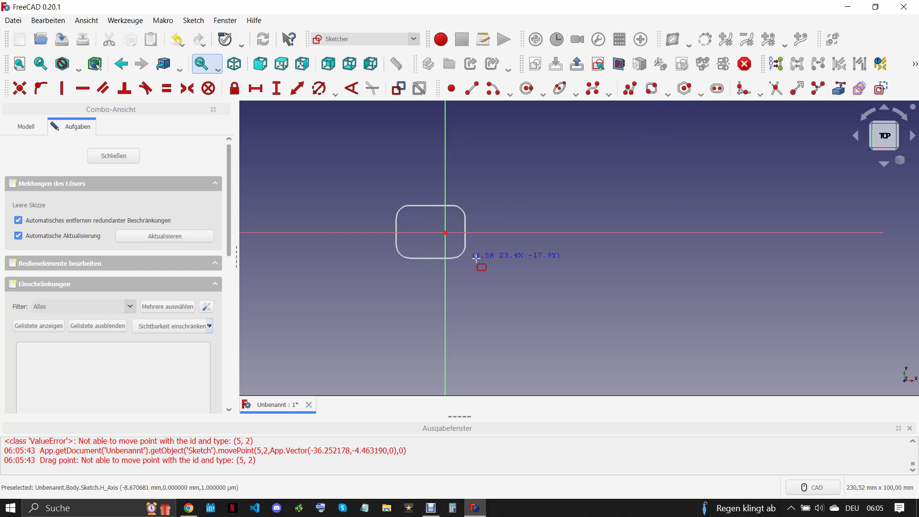
{"action": "left_click", "coordinate": [488, 254]}
Step: Start a vertical distance on a corner endpoint, check the reference PDF, then cancel it
{"action": "scroll", "coordinate": [440, 251], "scroll_direction": "up", "scroll_amount": 2}
{"action": "left_click", "coordinate": [391, 184]}
{"action": "left_click", "coordinate": [276, 88]}
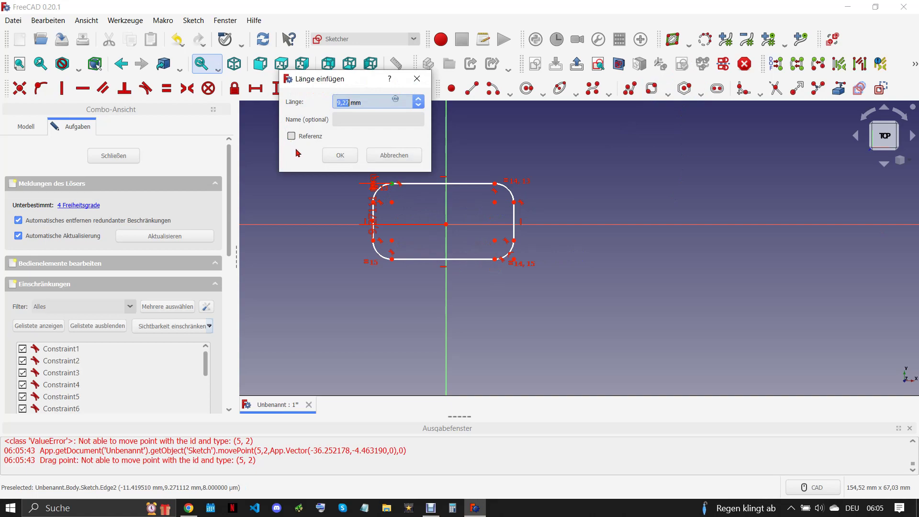
{"action": "left_click", "coordinate": [196, 507]}
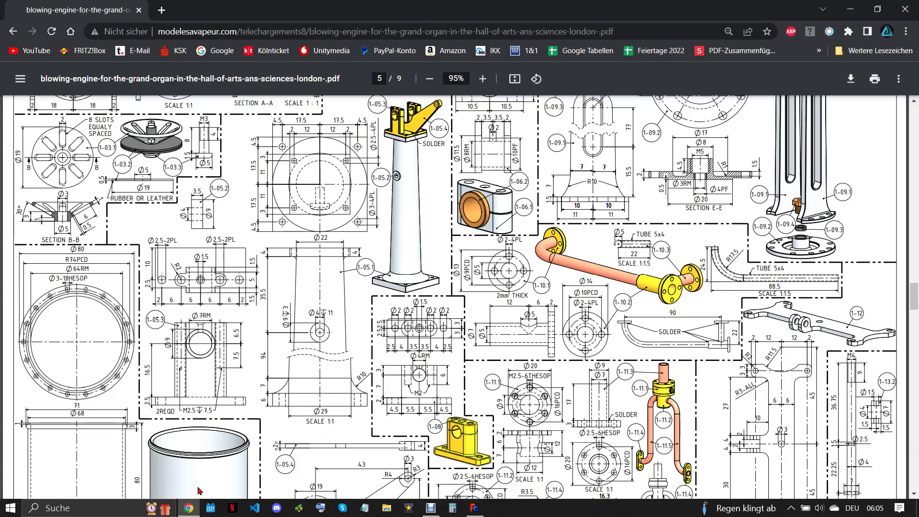
{"action": "left_click", "coordinate": [475, 507]}
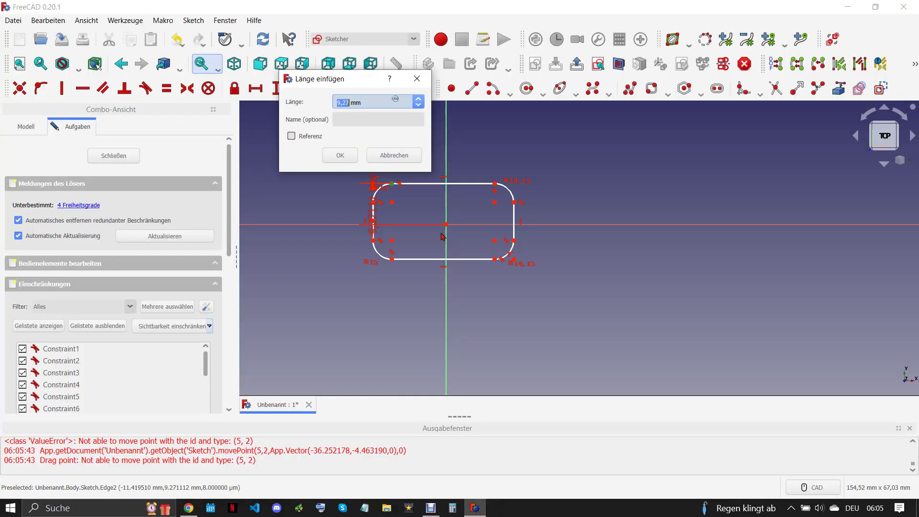
{"action": "left_click", "coordinate": [416, 80]}
Step: Give the top-left corner arc a 1 mm radius
{"action": "left_click", "coordinate": [376, 197]}
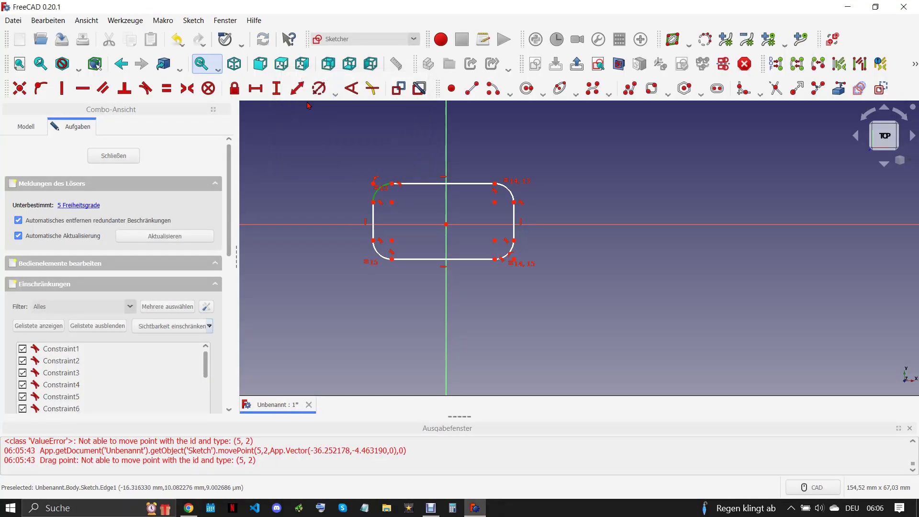
{"action": "left_click", "coordinate": [319, 88]}
{"action": "type", "text": "1"}
{"action": "left_click", "coordinate": [379, 161]}
{"action": "scroll", "coordinate": [399, 200], "scroll_direction": "up", "scroll_amount": 5}
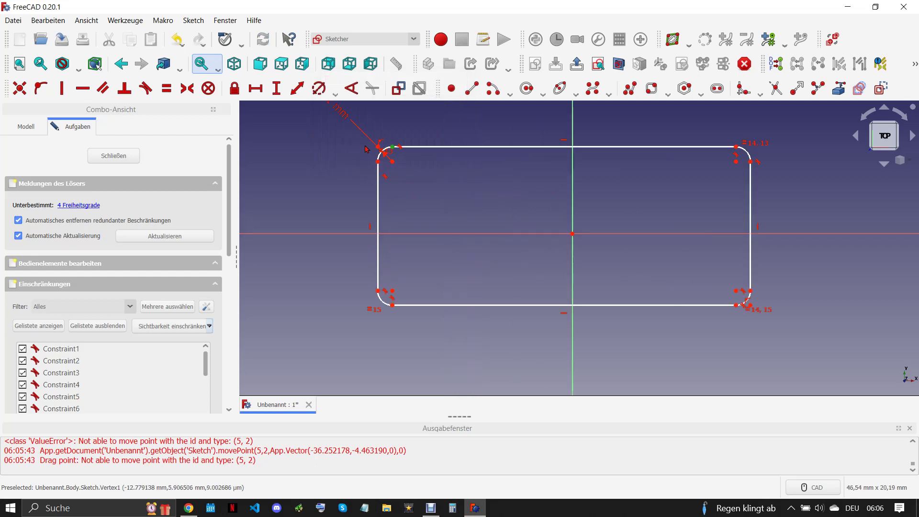
Step: Set a 3 mm vertical distance from the axis to the top edge and move its label aside
{"action": "left_click", "coordinate": [278, 88]}
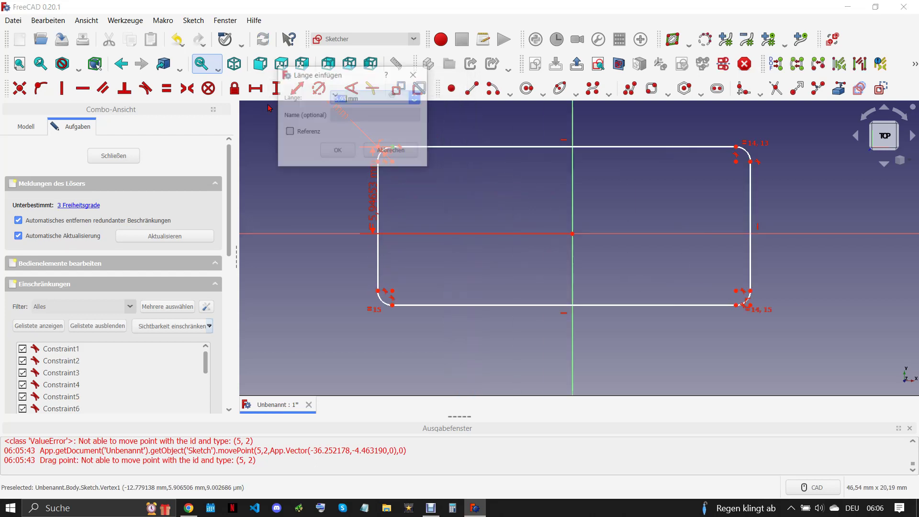
{"action": "type", "text": "3"}
{"action": "left_click", "coordinate": [338, 150]}
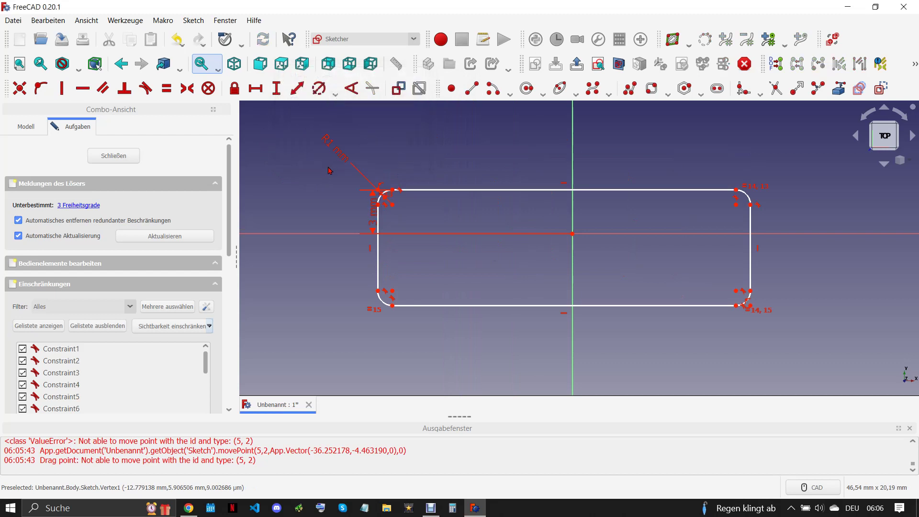
{"action": "left_click_drag", "start_coordinate": [374, 226], "coordinate": [326, 224]}
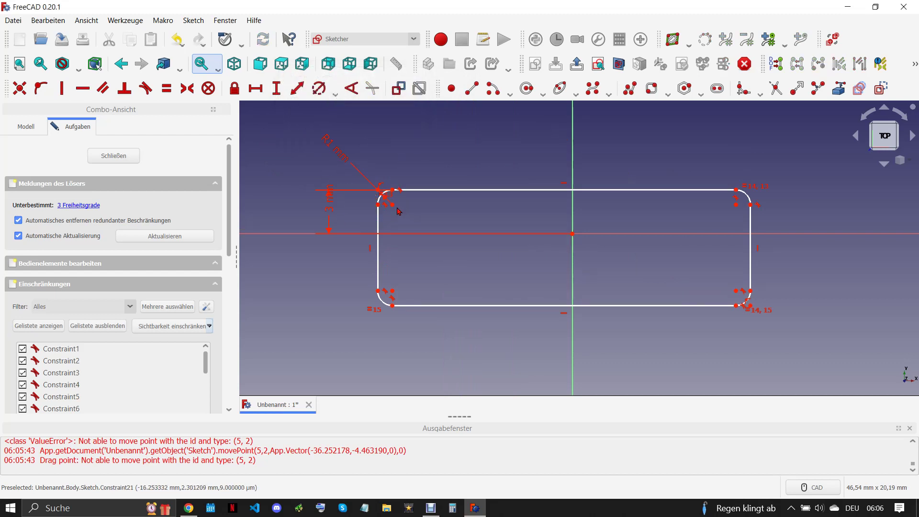
{"action": "left_click_drag", "start_coordinate": [392, 203], "coordinate": [438, 225]}
Step: Make the opposite corners symmetric about the origin
{"action": "left_click", "coordinate": [426, 205]}
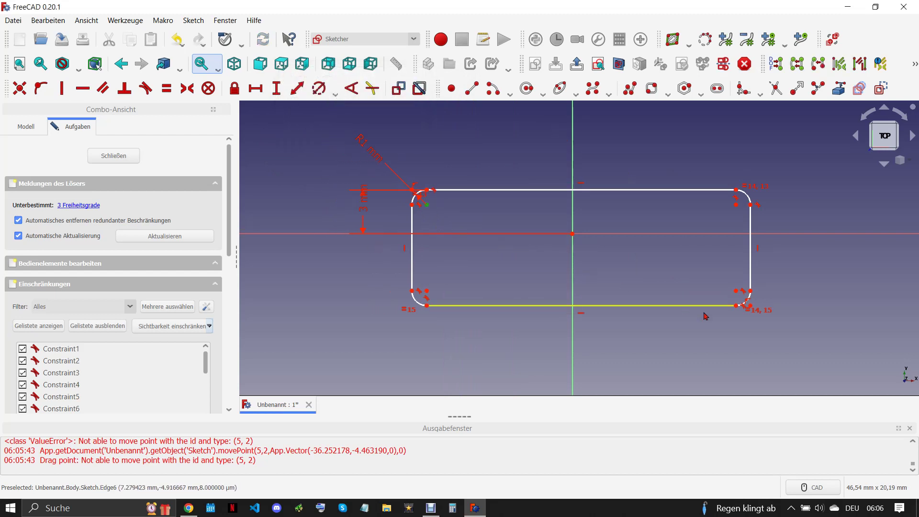
{"action": "left_click", "coordinate": [736, 292]}
{"action": "left_click", "coordinate": [572, 233]}
{"action": "left_click", "coordinate": [187, 88]}
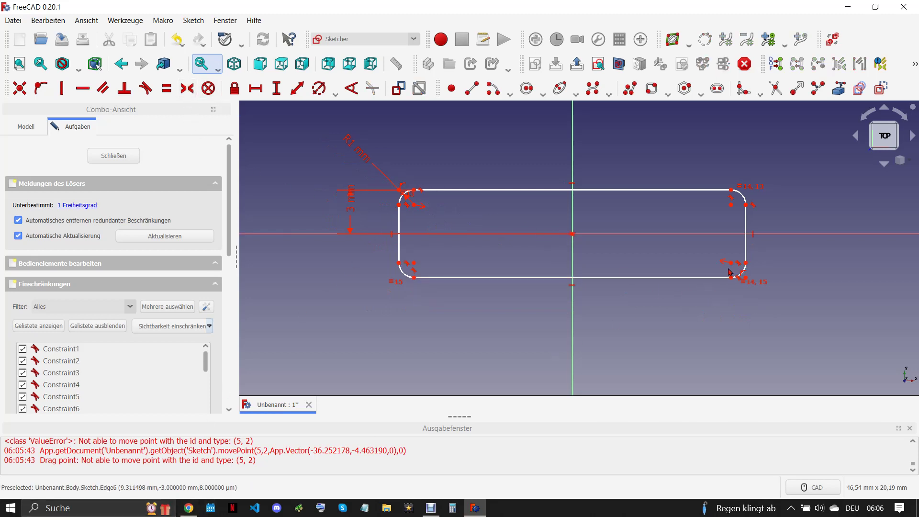
Step: Add a 10 mm horizontal distance from origin to right end and compare with the PDF
{"action": "left_click", "coordinate": [745, 263]}
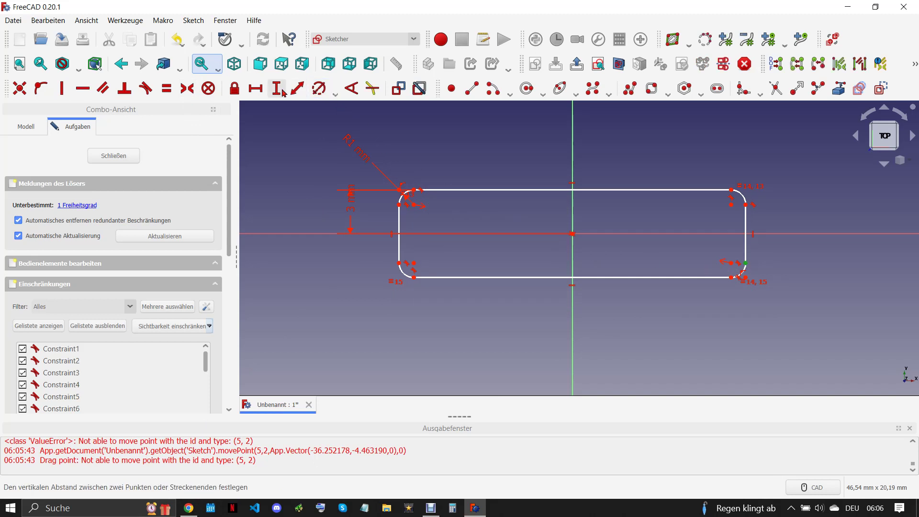
{"action": "left_click", "coordinate": [257, 90]}
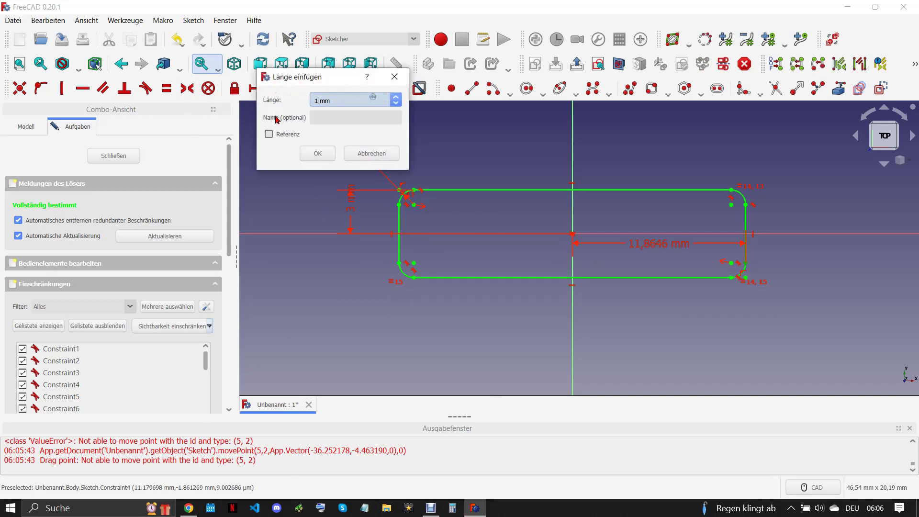
{"action": "left_click", "coordinate": [317, 153]}
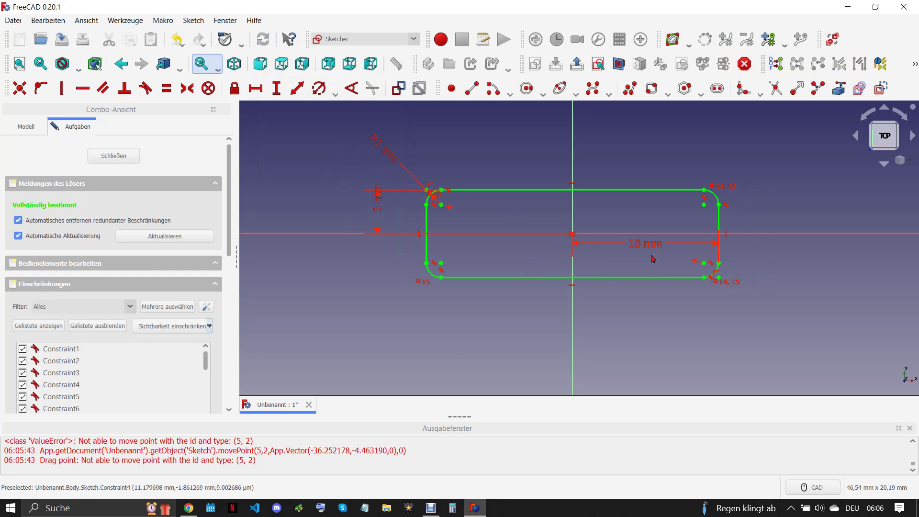
{"action": "left_click_drag", "start_coordinate": [647, 249], "coordinate": [646, 321]}
{"action": "left_click_drag", "start_coordinate": [377, 201], "coordinate": [367, 152]}
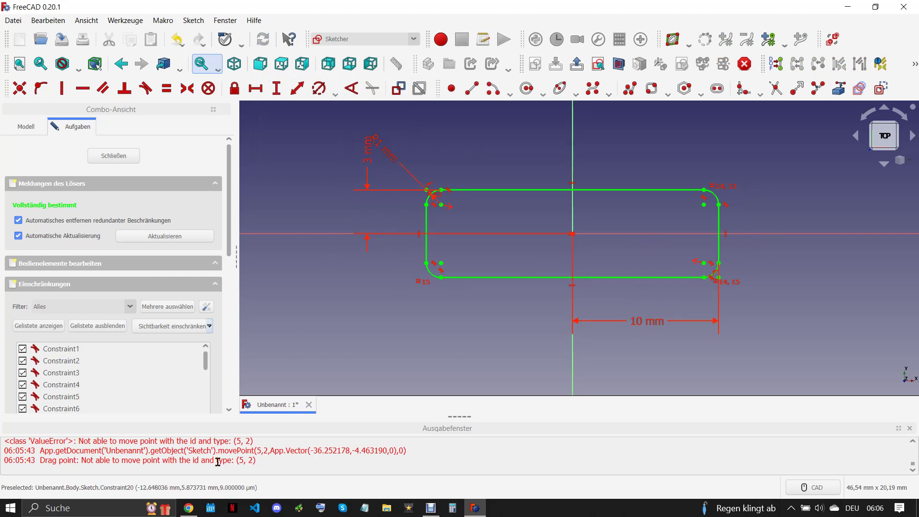
{"action": "left_click", "coordinate": [191, 506]}
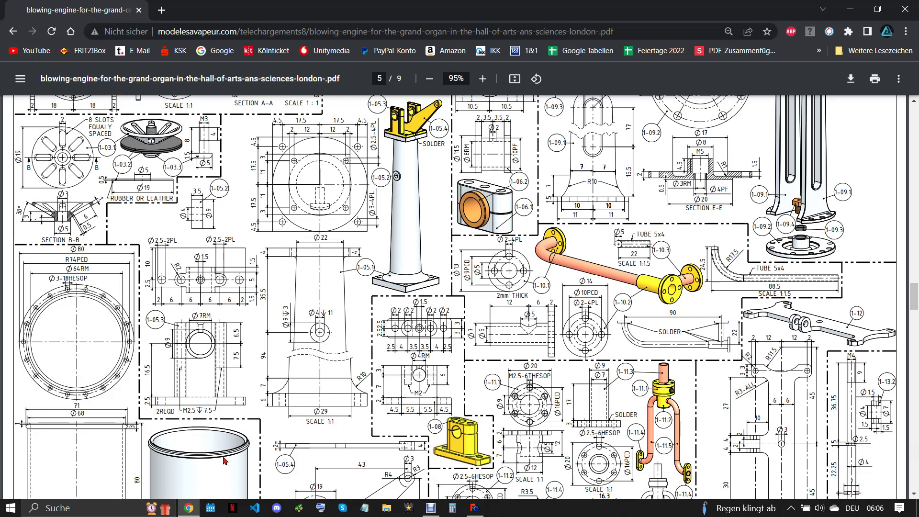
{"action": "left_click", "coordinate": [477, 509]}
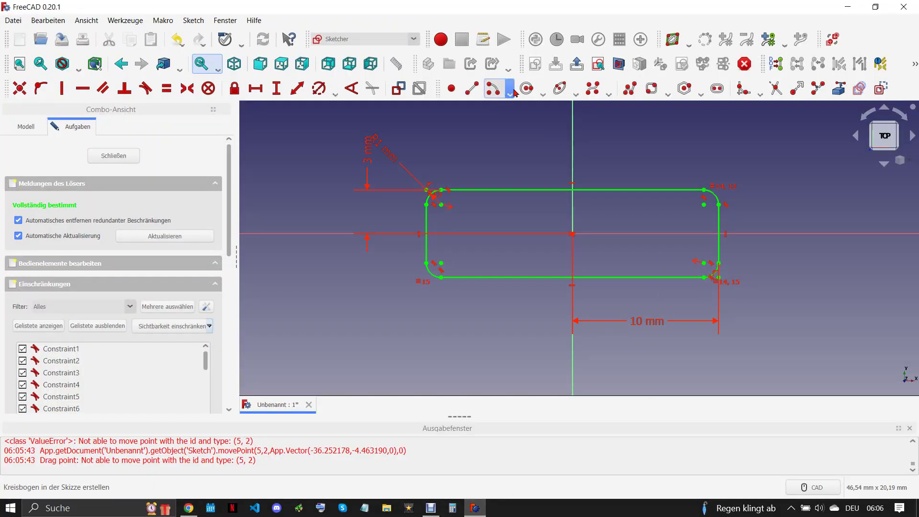
Step: Place two hole circles on the axis and make their centres symmetric about the origin
{"action": "left_click", "coordinate": [474, 233]}
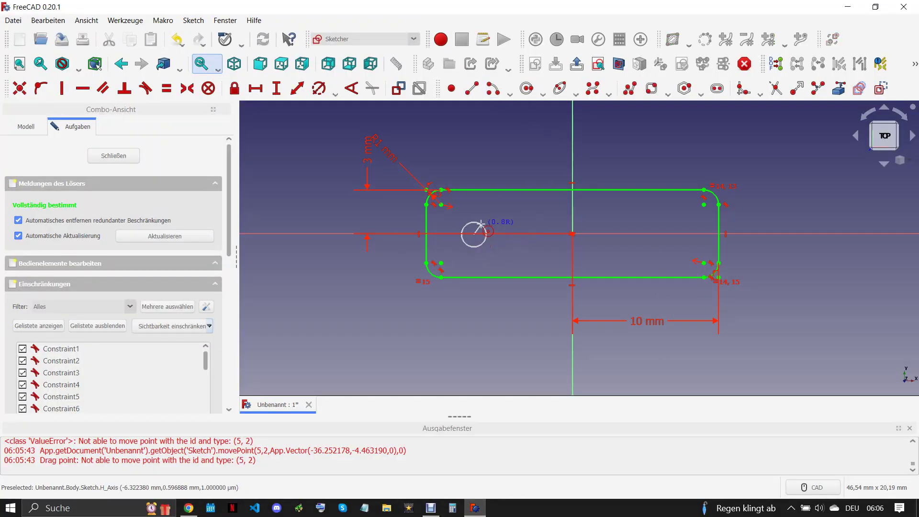
{"action": "left_click", "coordinate": [663, 234]}
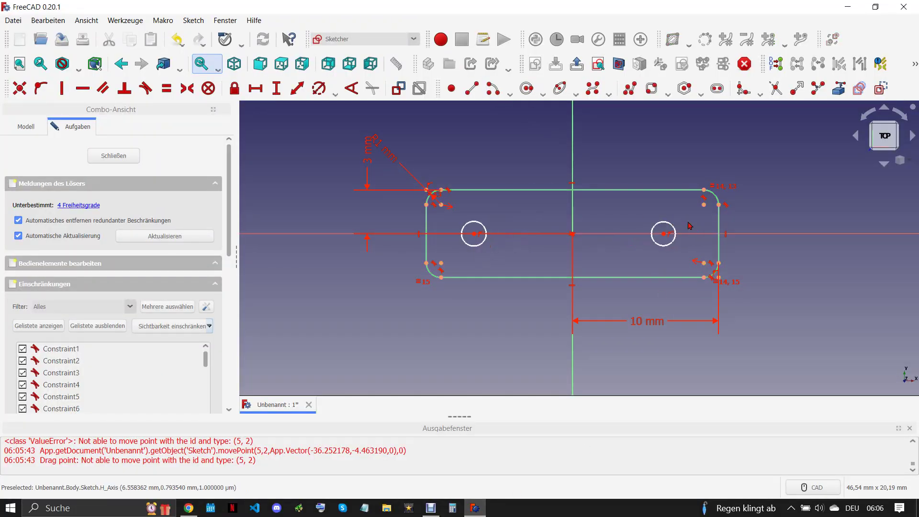
{"action": "left_click", "coordinate": [665, 234]}
{"action": "left_click", "coordinate": [474, 233]}
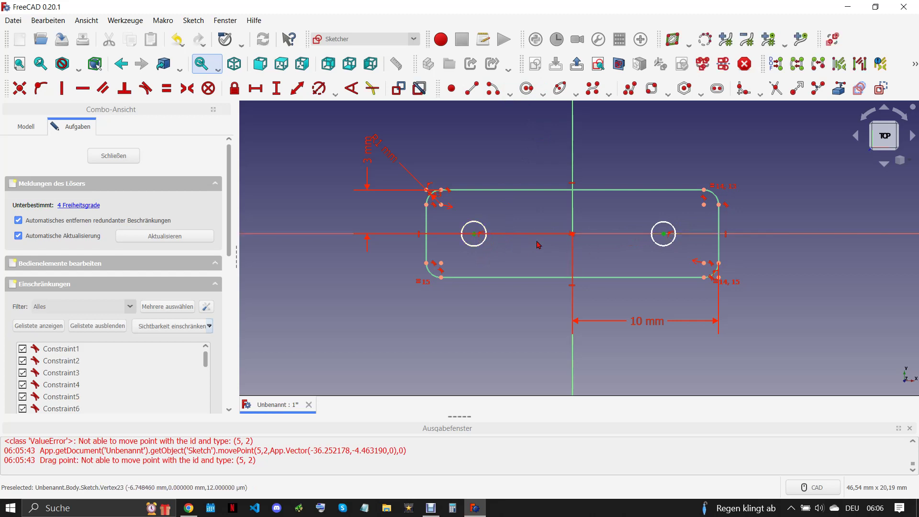
{"action": "left_click", "coordinate": [572, 235]}
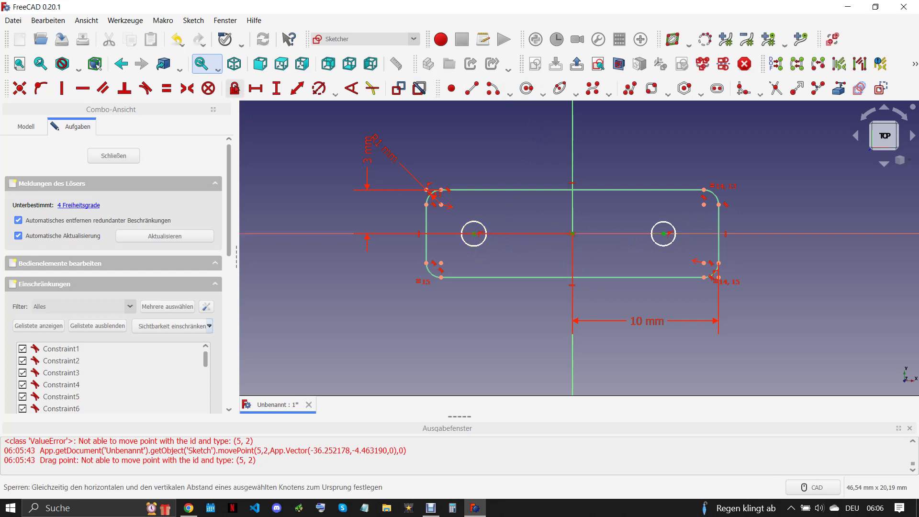
{"action": "left_click", "coordinate": [193, 89]}
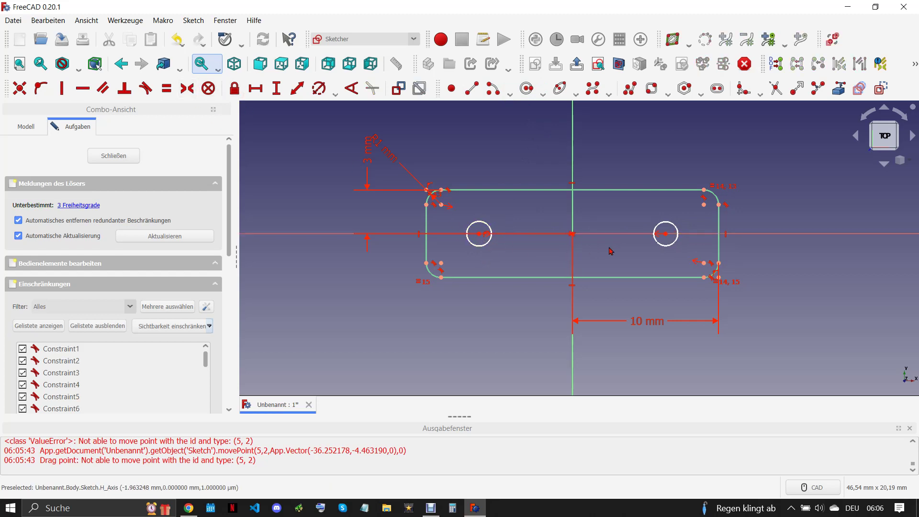
Step: Set the right hole centre 7,5 mm from the origin
{"action": "left_click", "coordinate": [665, 233]}
{"action": "left_click", "coordinate": [255, 89]}
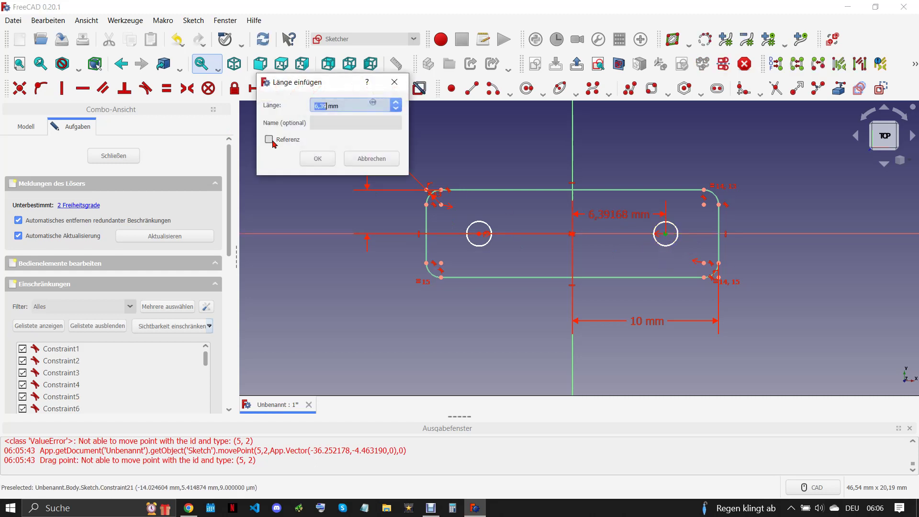
{"action": "type", "text": "5"}
{"action": "left_click", "coordinate": [318, 158]}
Step: Give both holes a 2 mm diameter, then bring up the reference PDF in Chrome
{"action": "left_click", "coordinate": [465, 244]}
{"action": "left_click", "coordinate": [674, 226]}
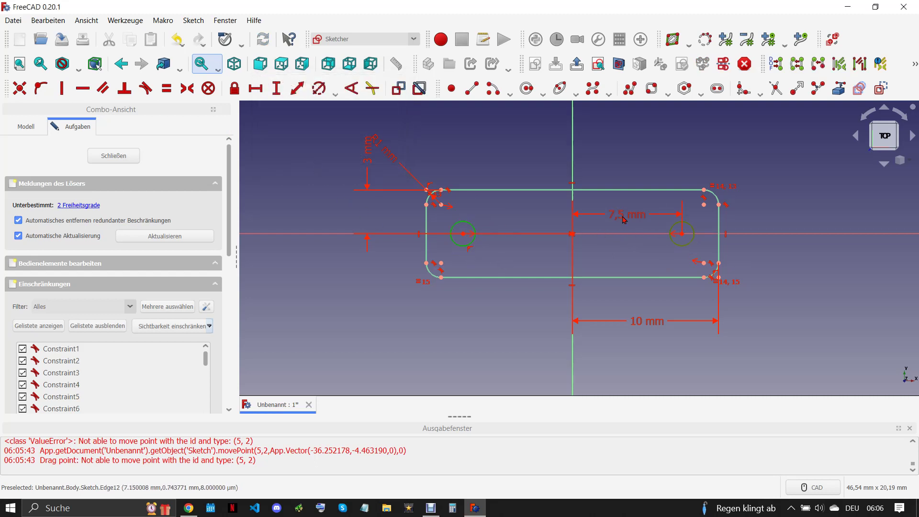
{"action": "left_click", "coordinate": [319, 89]}
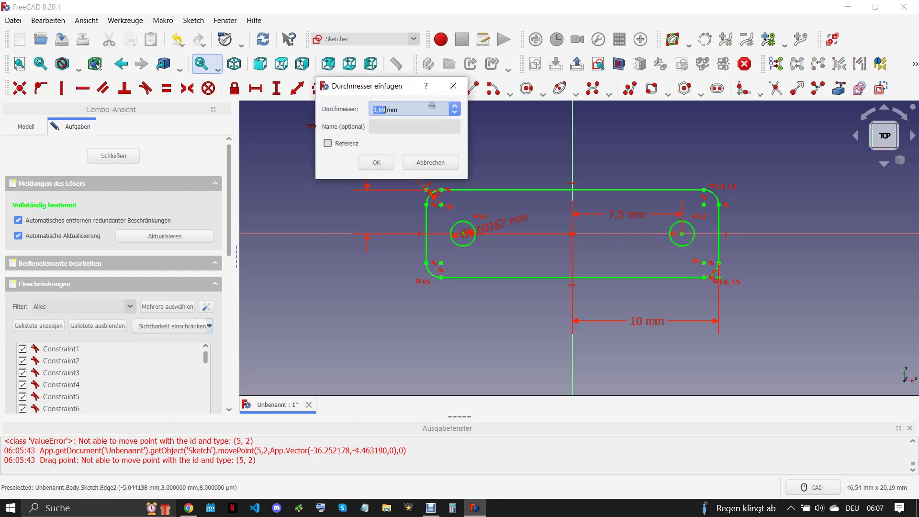
{"action": "type", "text": "2"}
{"action": "left_click", "coordinate": [376, 164]}
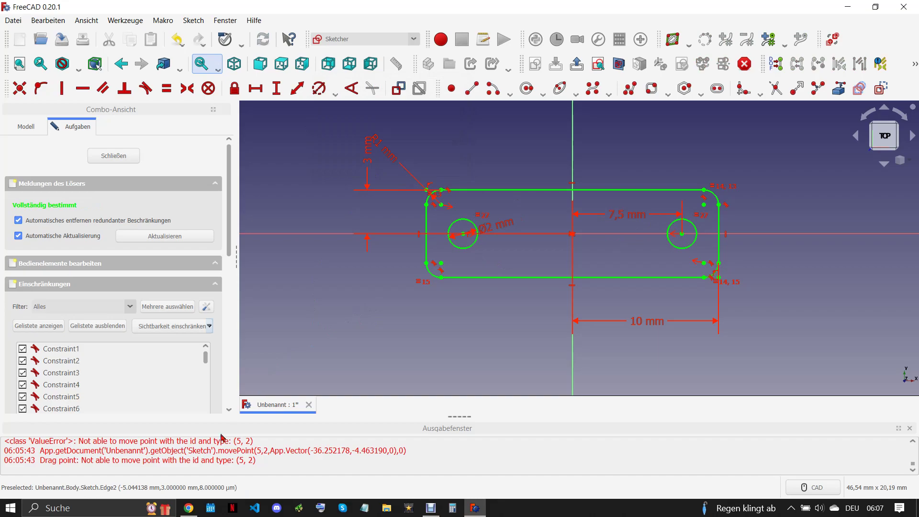
{"action": "left_click", "coordinate": [200, 506]}
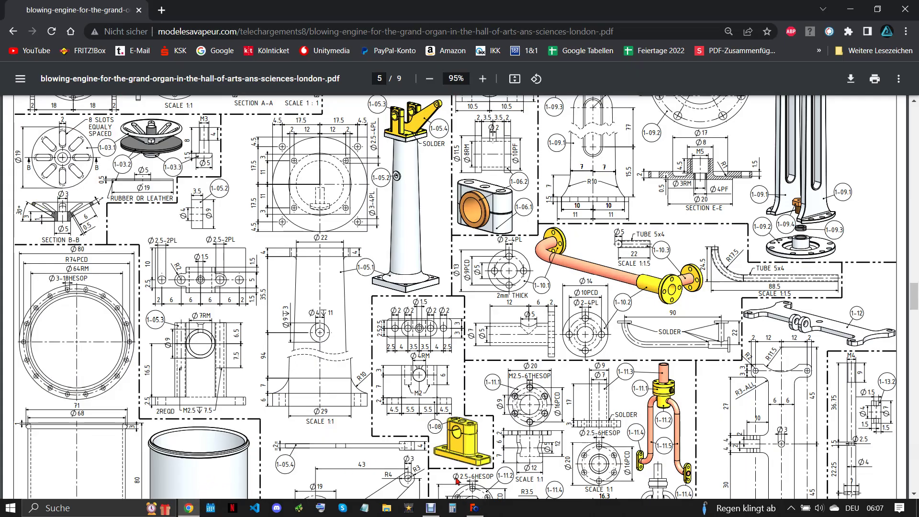
Step: Pad the sketch to a 2 mm thick plate
{"action": "left_click", "coordinate": [480, 502]}
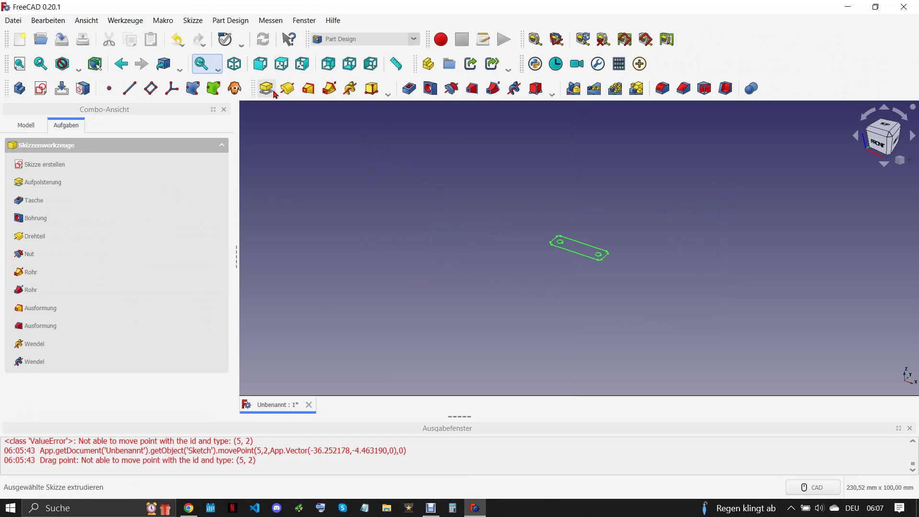
{"action": "type", "text": "2"}
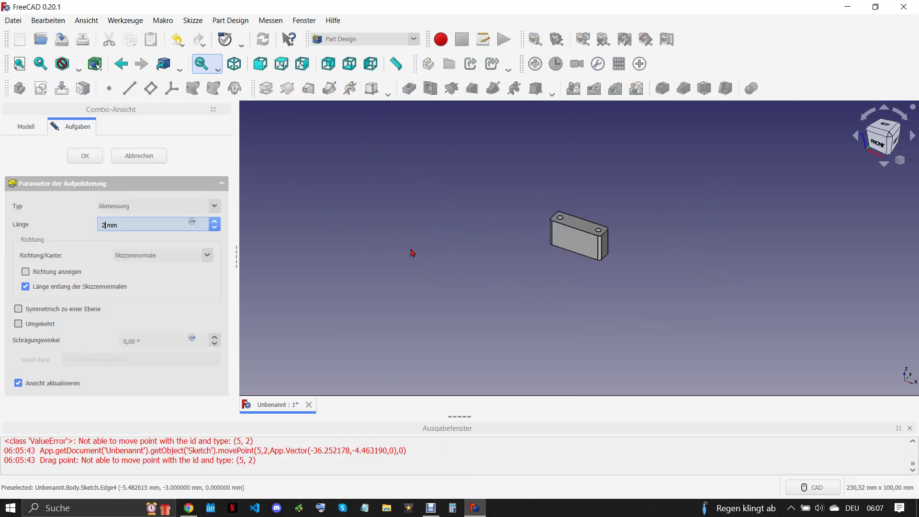
{"action": "middle_click_drag", "start_coordinate": [528, 259], "coordinate": [579, 213]}
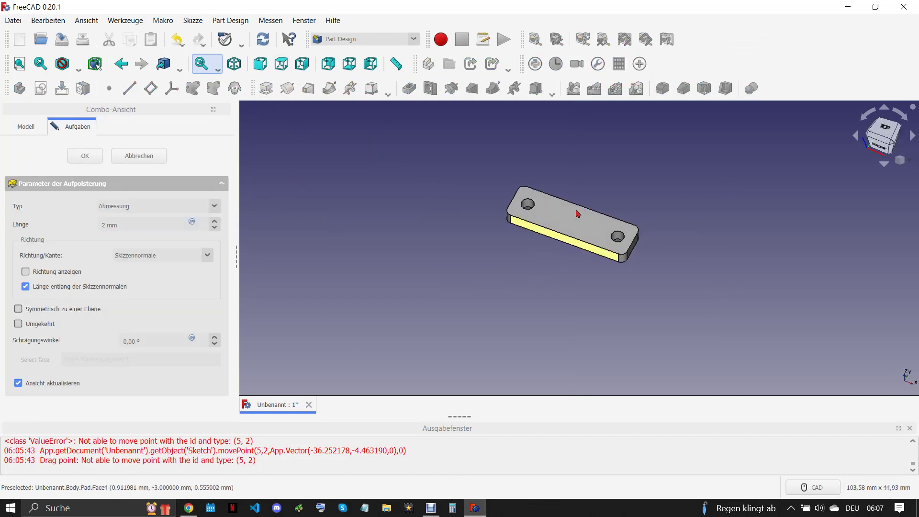
{"action": "left_click", "coordinate": [98, 157]}
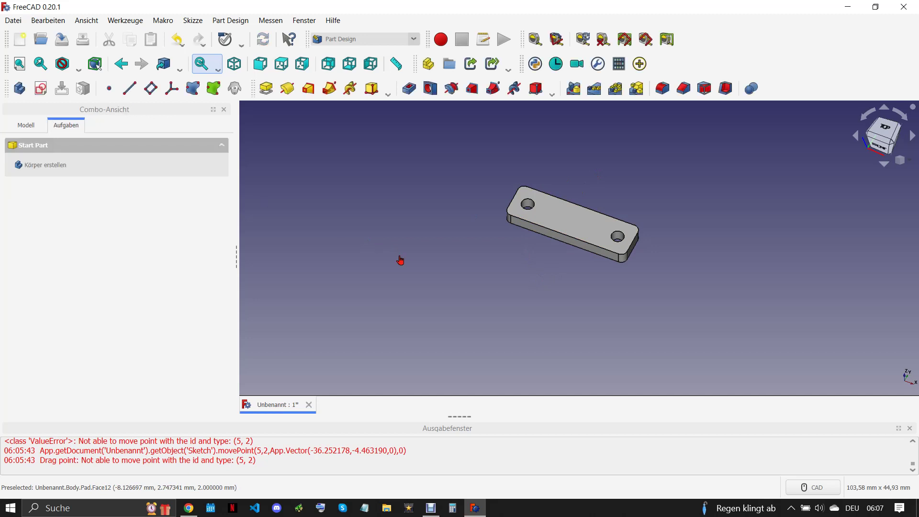
Step: Hide the report view, show the Modell tree and recheck the reference PDF
{"action": "left_click", "coordinate": [909, 426]}
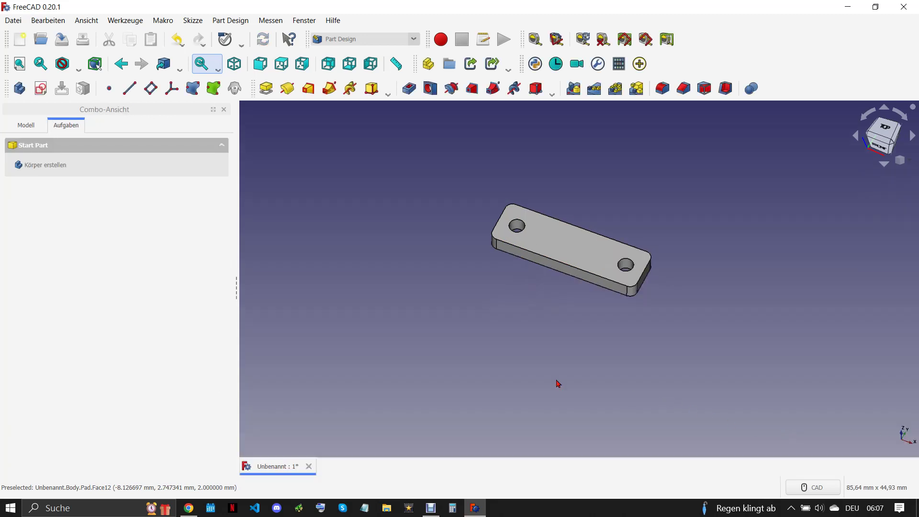
{"action": "left_click", "coordinate": [27, 125]}
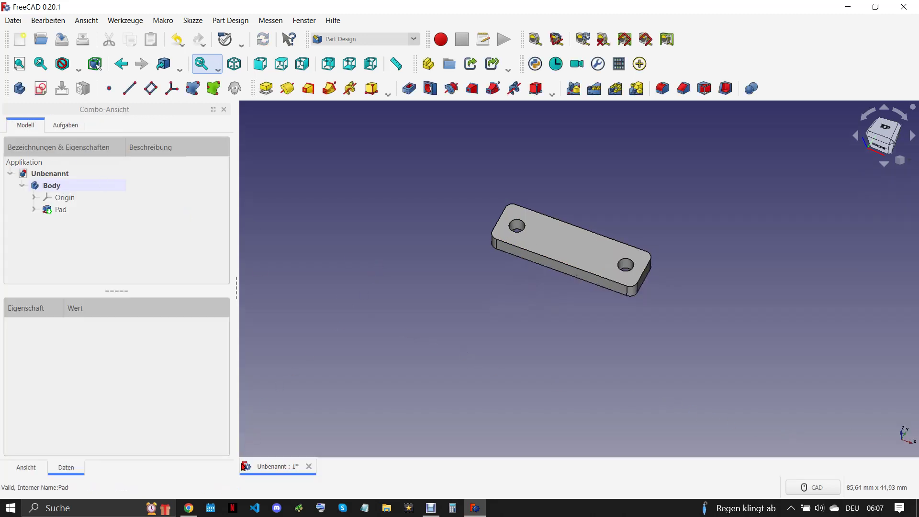
{"action": "left_click", "coordinate": [188, 508]}
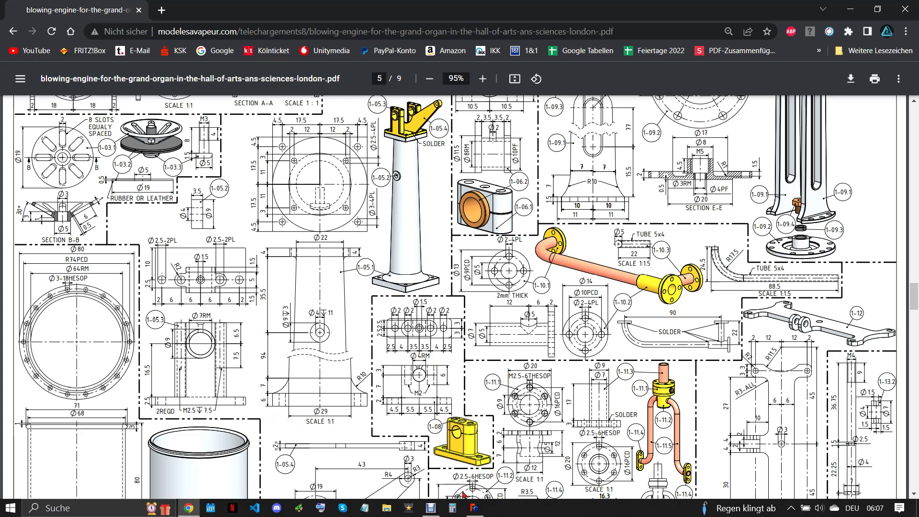
{"action": "mouse_move", "coordinate": [474, 507]}
{"action": "left_click", "coordinate": [518, 454]}
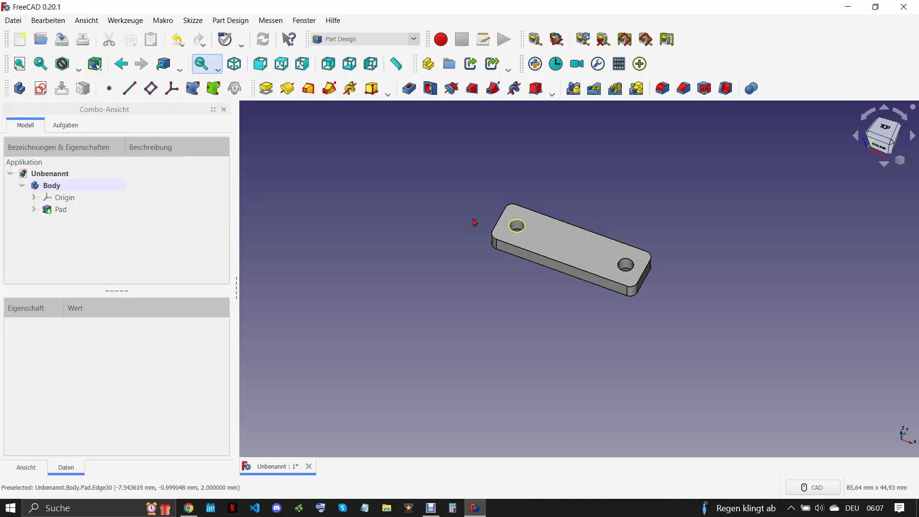
Step: Start a new sketch on the plate's top face, checking the reference PDF
{"action": "left_click", "coordinate": [556, 247]}
{"action": "left_click", "coordinate": [40, 88]}
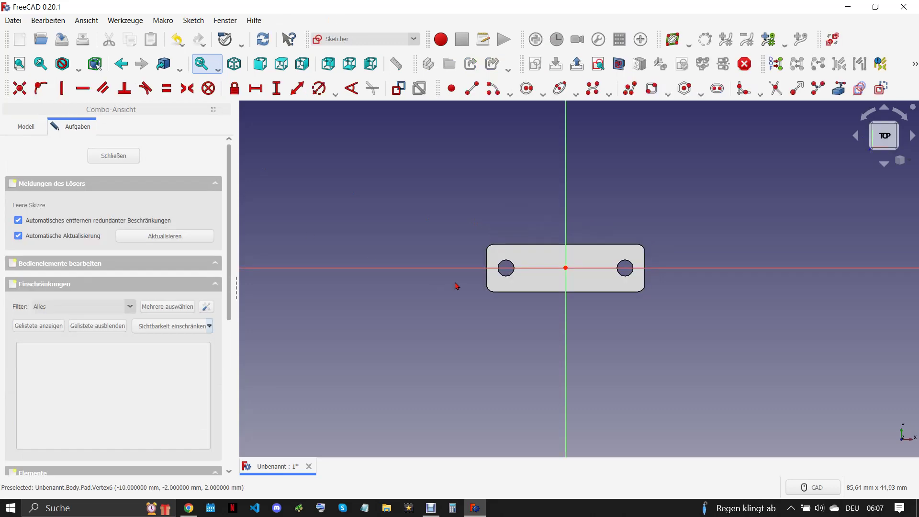
{"action": "scroll", "coordinate": [633, 290], "scroll_direction": "up", "scroll_amount": 3}
{"action": "left_click", "coordinate": [191, 510]}
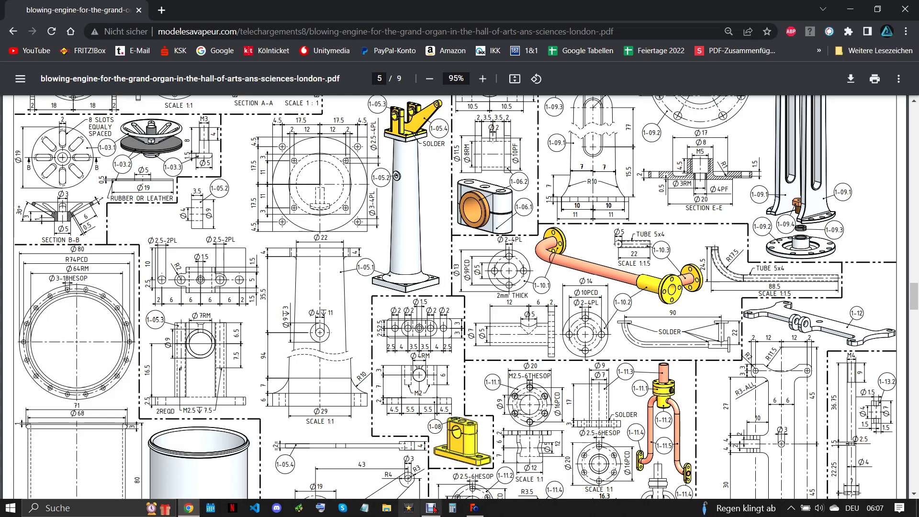
{"action": "left_click", "coordinate": [475, 507]}
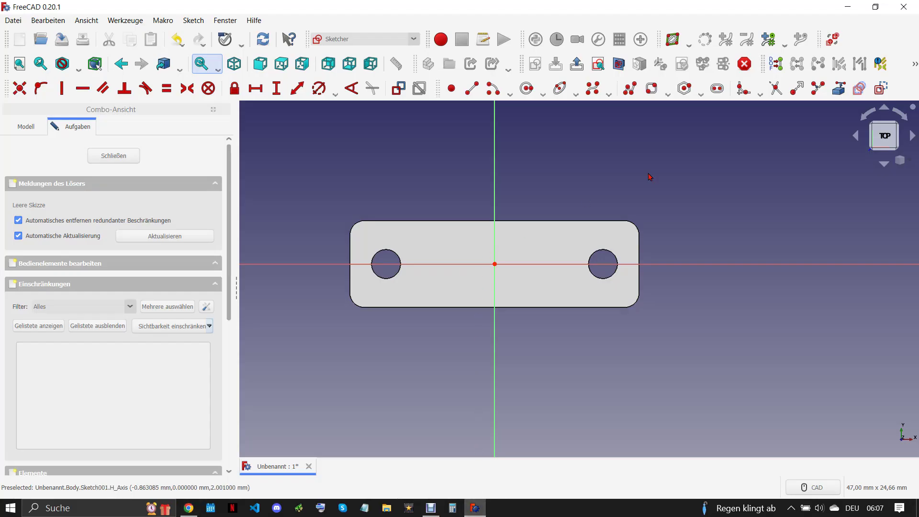
Step: Draw a slot on the horizontal axis centred between the two holes
{"action": "scroll", "coordinate": [646, 160], "scroll_direction": "up", "scroll_amount": 1}
{"action": "left_click", "coordinate": [718, 89]}
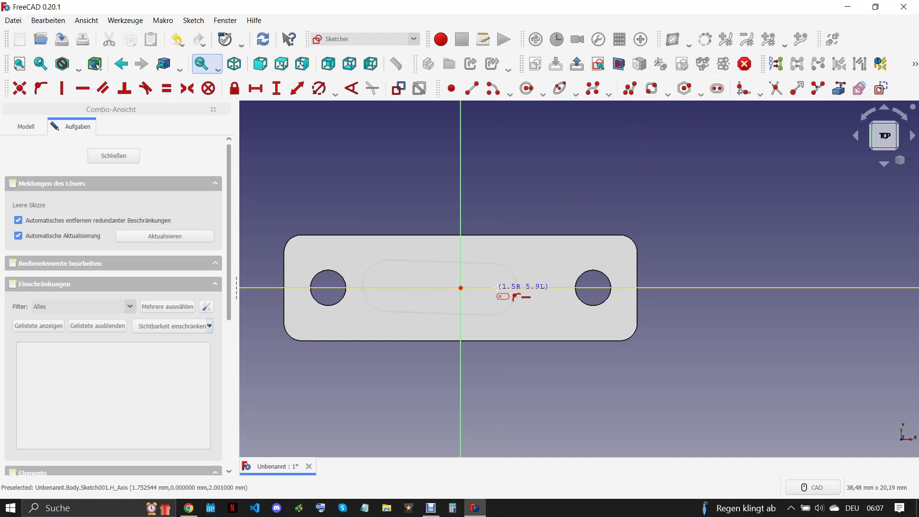
{"action": "left_click", "coordinate": [527, 288]}
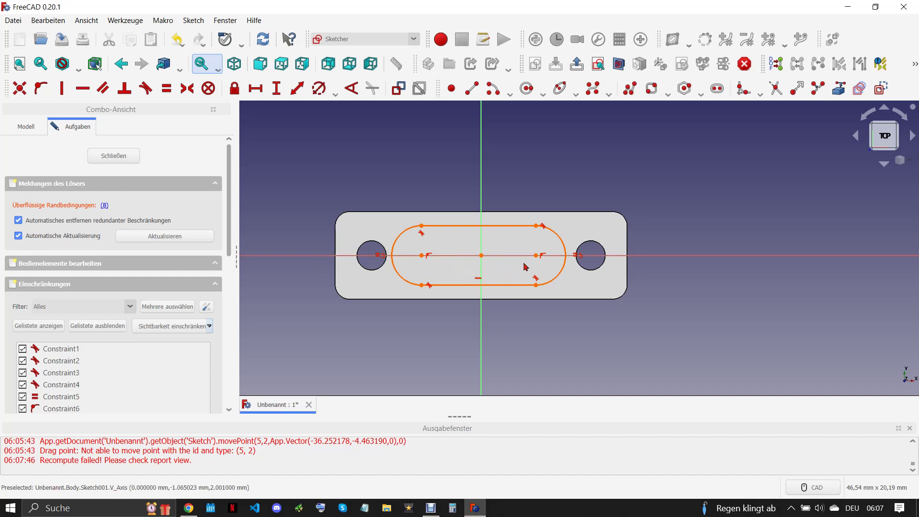
Step: Delete the redundant constraint and make the slot centres symmetric about the origin
{"action": "left_click", "coordinate": [543, 257]}
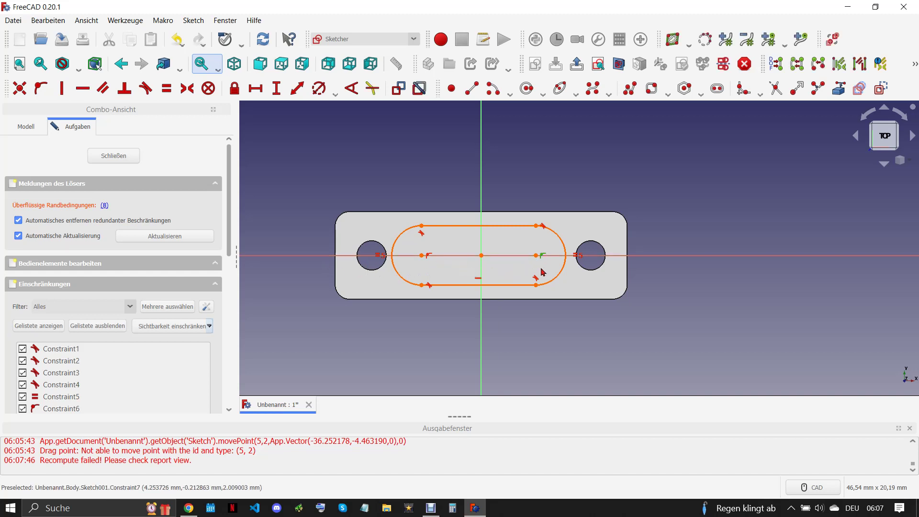
{"action": "key", "text": "Delete"}
{"action": "scroll", "coordinate": [494, 257], "scroll_direction": "up", "scroll_amount": 1}
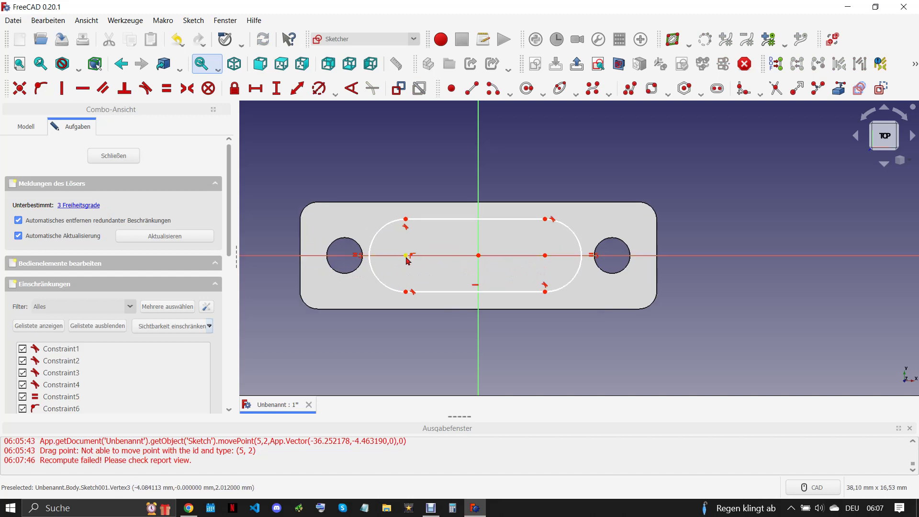
{"action": "left_click", "coordinate": [407, 256]}
{"action": "left_click", "coordinate": [545, 255]}
{"action": "left_click", "coordinate": [478, 255]}
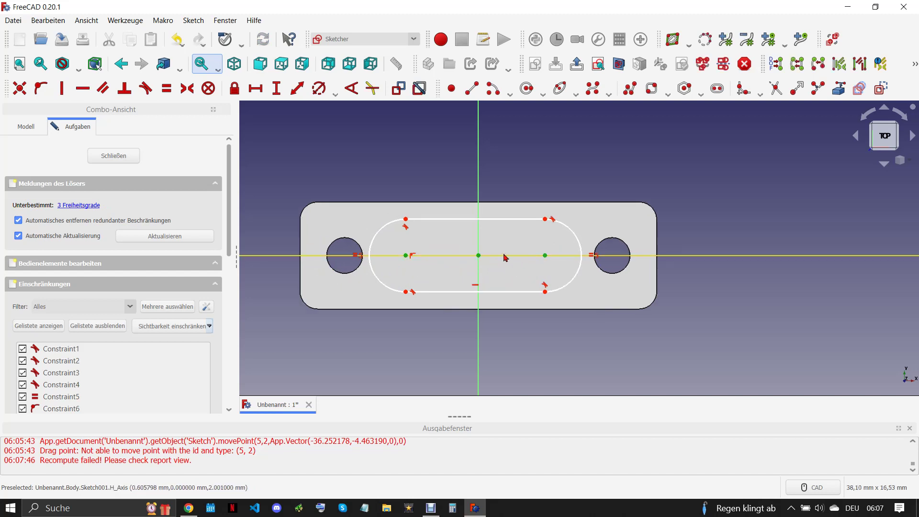
{"action": "left_click", "coordinate": [187, 88]}
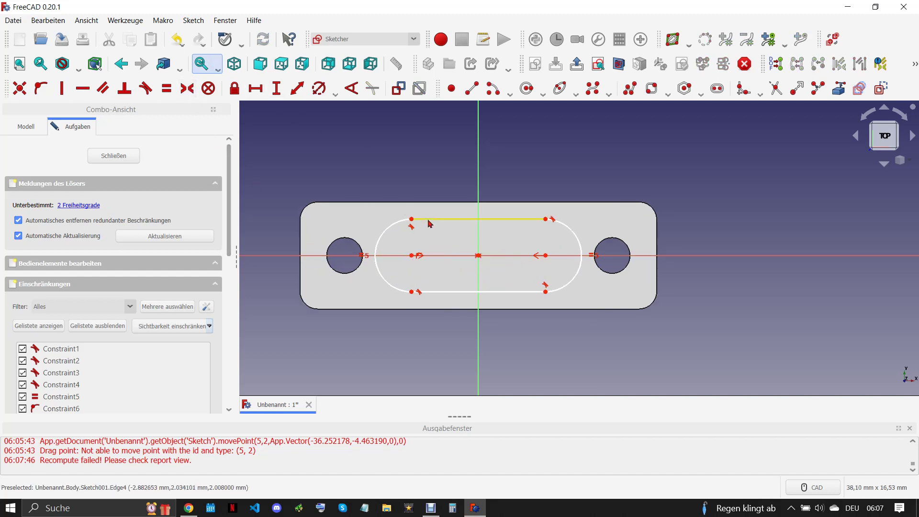
Step: Set a 2,5 mm end radius and 3,5 mm centre offset, then view the PDF drawing
{"action": "left_click", "coordinate": [398, 224]}
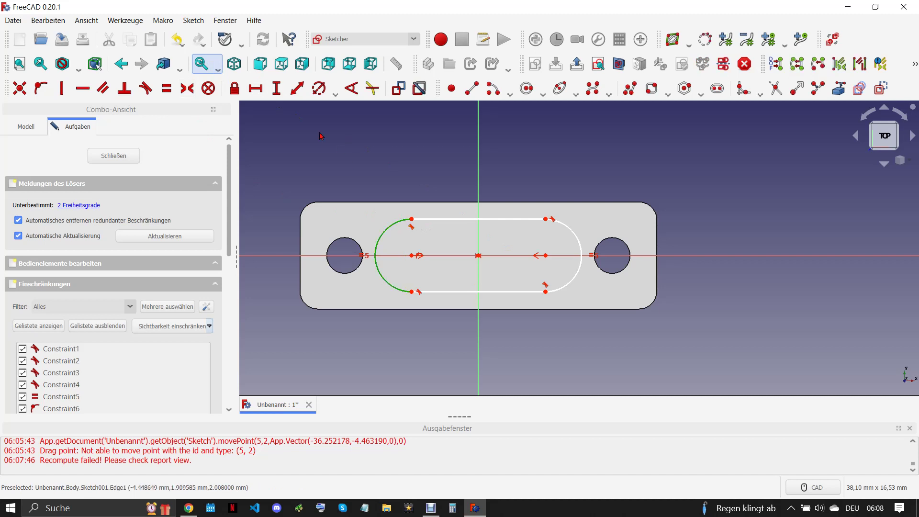
{"action": "left_click", "coordinate": [318, 89]}
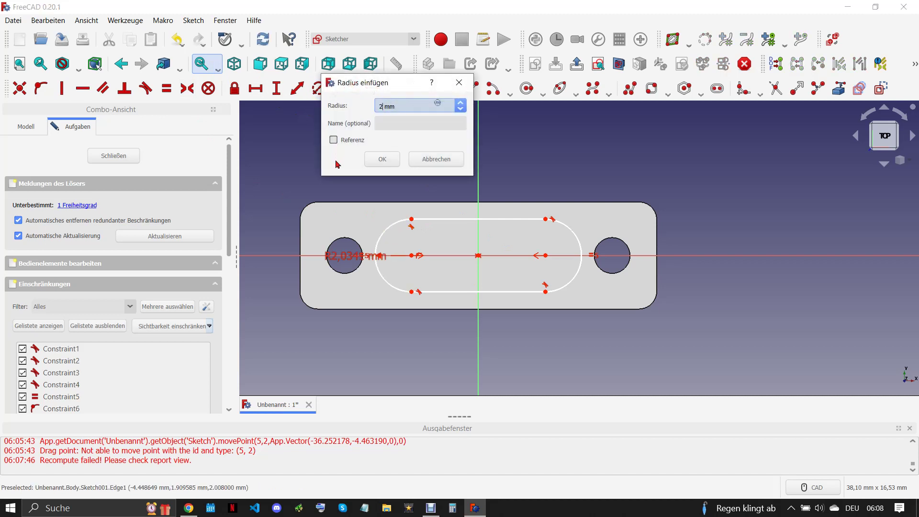
{"action": "left_click", "coordinate": [382, 159]}
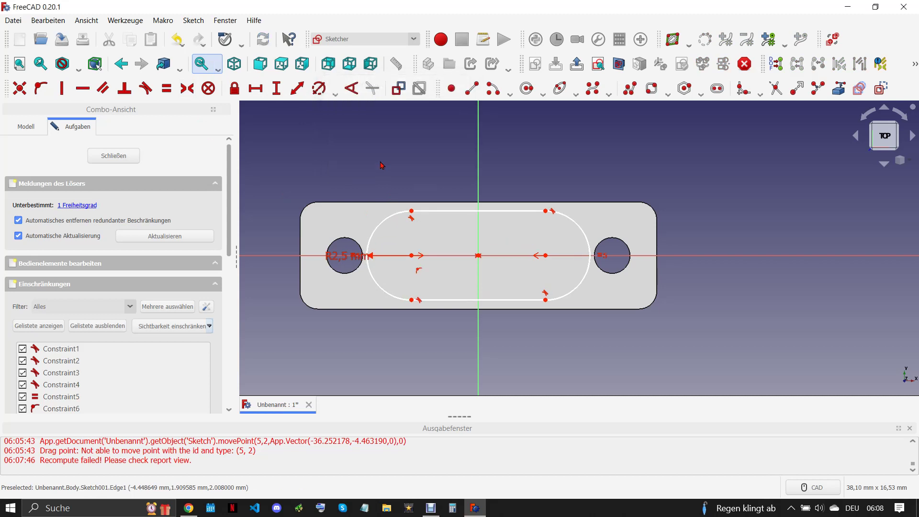
{"action": "left_click", "coordinate": [546, 255]}
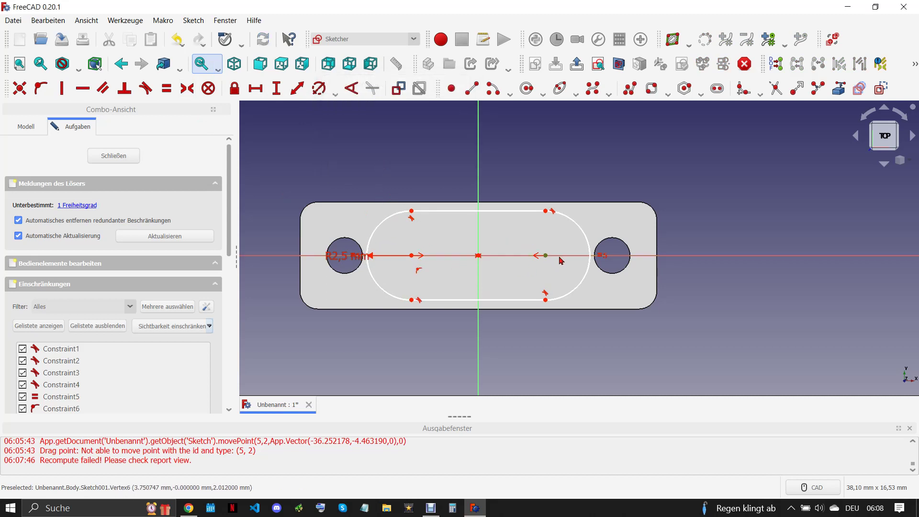
{"action": "left_click", "coordinate": [255, 88]}
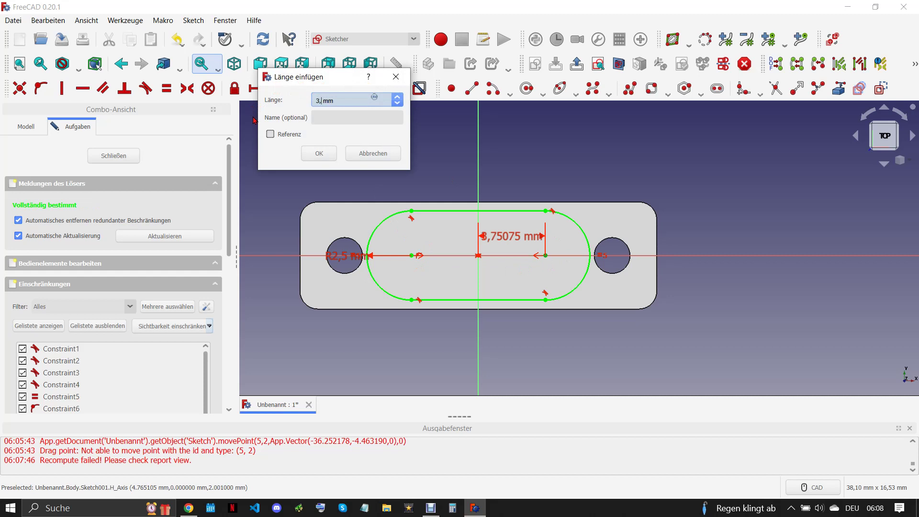
{"action": "left_click", "coordinate": [322, 155]}
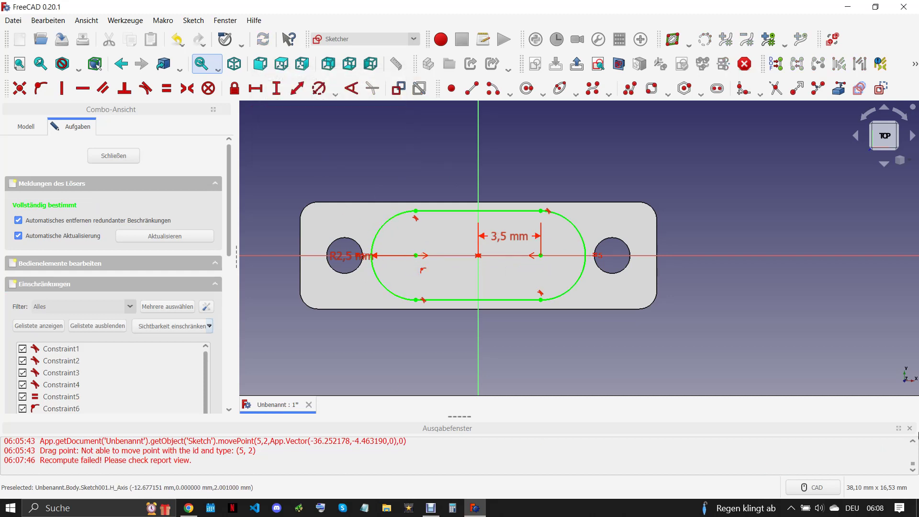
{"action": "left_click", "coordinate": [910, 429]}
{"action": "left_click", "coordinate": [188, 508]}
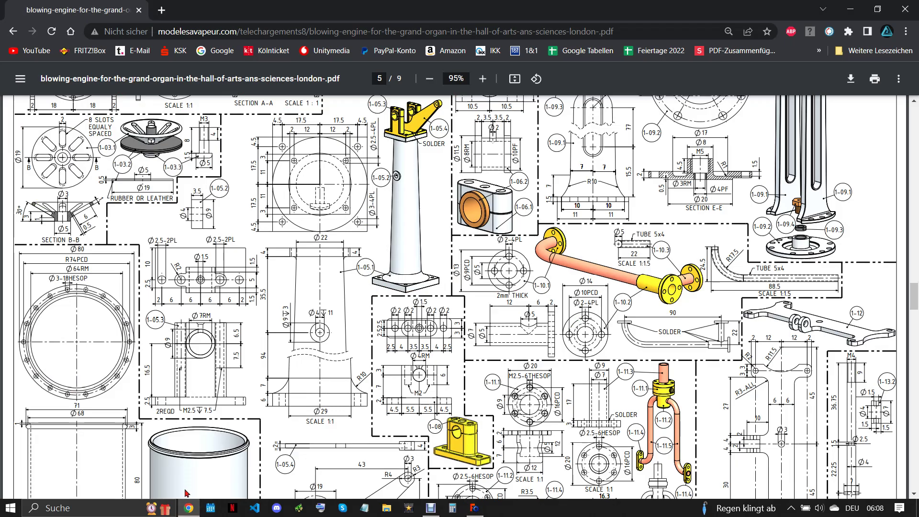
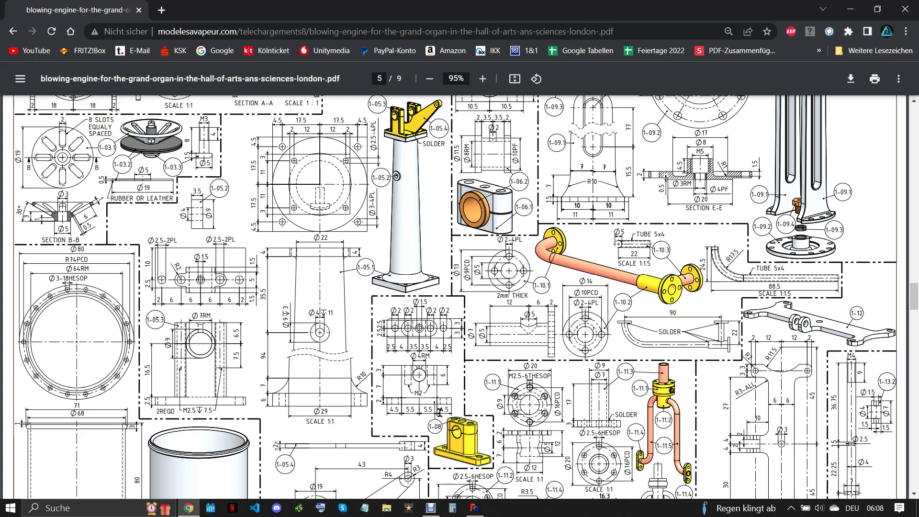
Step: Close the slot sketch and pad it 10 mm into a raised block (Pad001)
{"action": "left_click", "coordinate": [474, 508]}
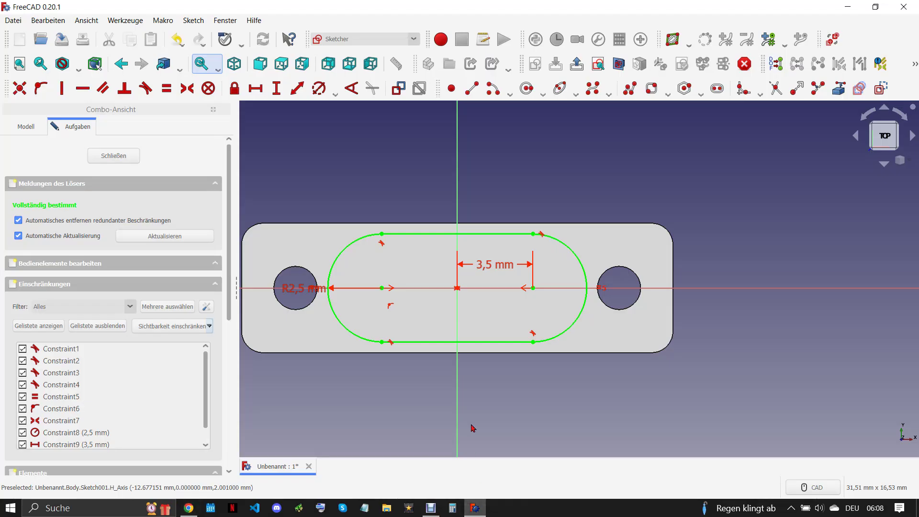
{"action": "key", "text": "Escape"}
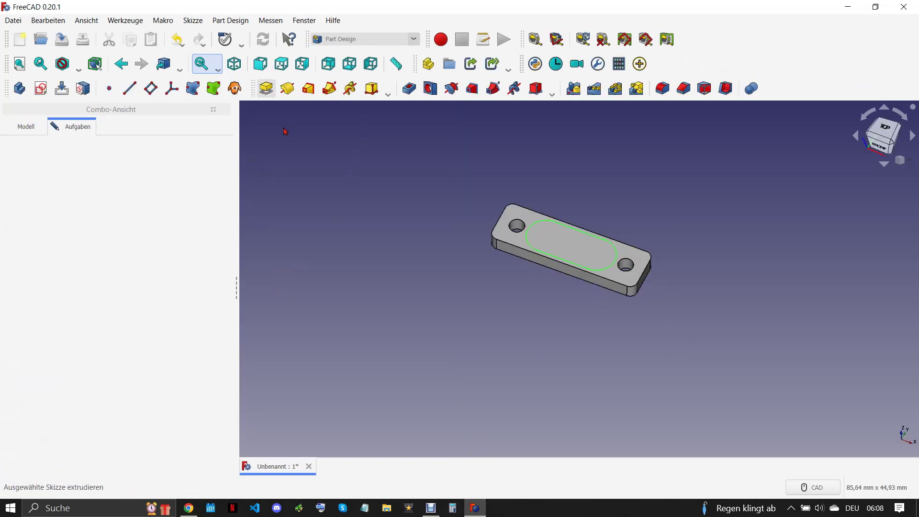
{"action": "left_click", "coordinate": [83, 157]}
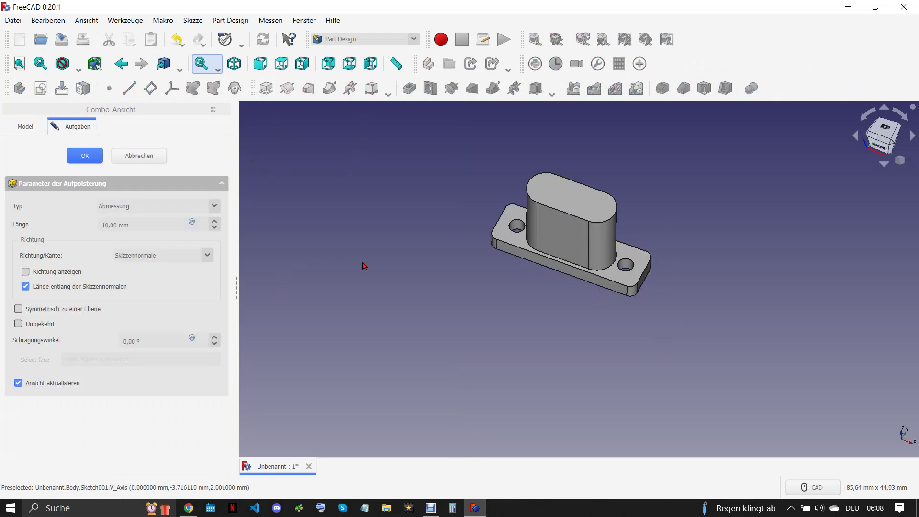
{"action": "left_click", "coordinate": [558, 192]}
Step: Start a sketch on the block top and import both rounded slot ends as external geometry
{"action": "left_click", "coordinate": [41, 88]}
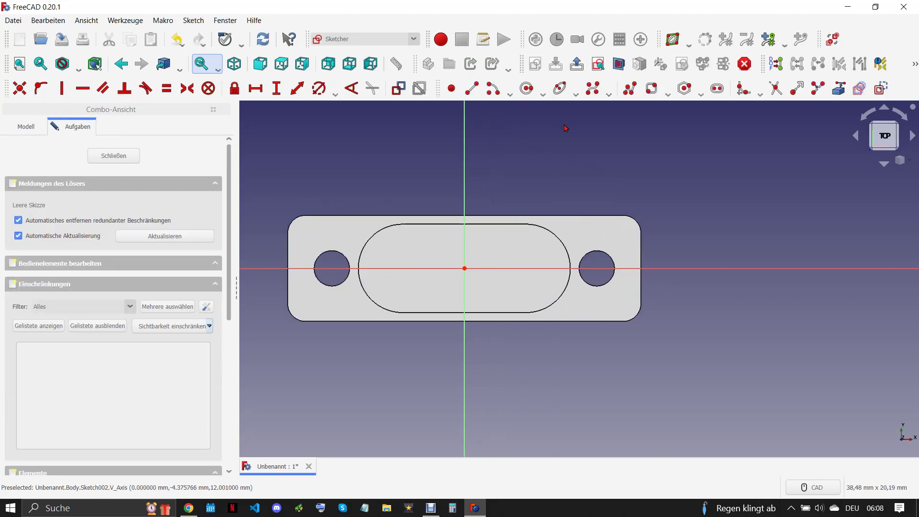
{"action": "key", "text": "g"}
{"action": "key", "text": "x"}
{"action": "left_click", "coordinate": [551, 243]}
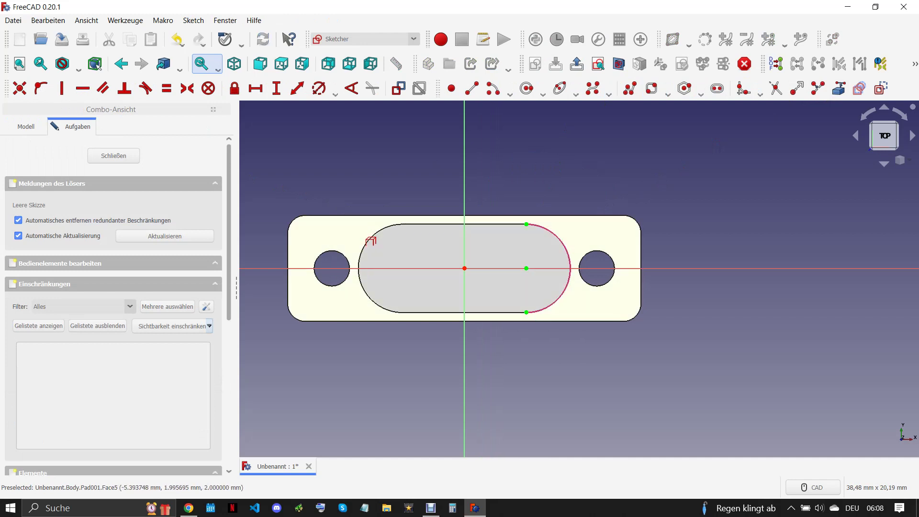
{"action": "left_click", "coordinate": [372, 236]}
Step: Draw two small circles centred on the left and right rounded ends
{"action": "left_click", "coordinate": [493, 88]}
{"action": "left_click", "coordinate": [402, 268]}
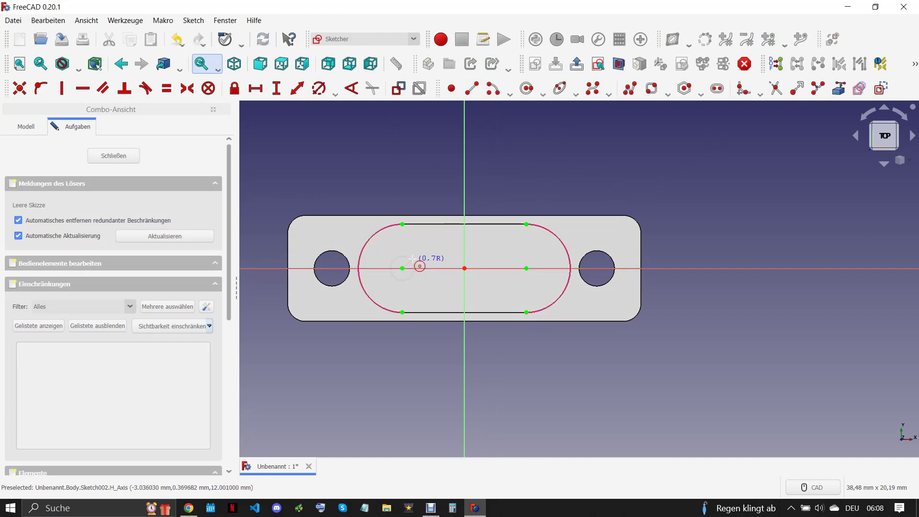
{"action": "left_click", "coordinate": [409, 257]}
{"action": "left_click", "coordinate": [526, 269]}
{"action": "left_click", "coordinate": [512, 259]}
{"action": "left_click", "coordinate": [410, 257]}
{"action": "left_click", "coordinate": [189, 507]}
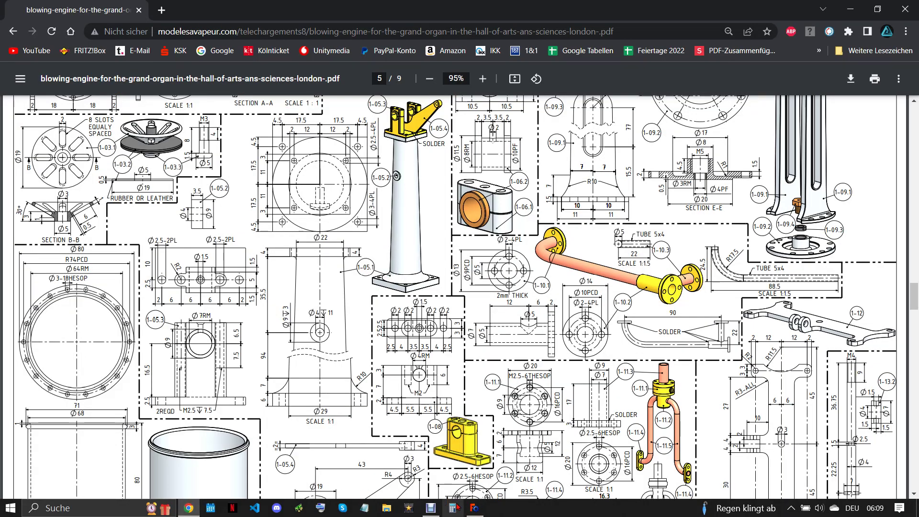
{"action": "left_click", "coordinate": [474, 507]}
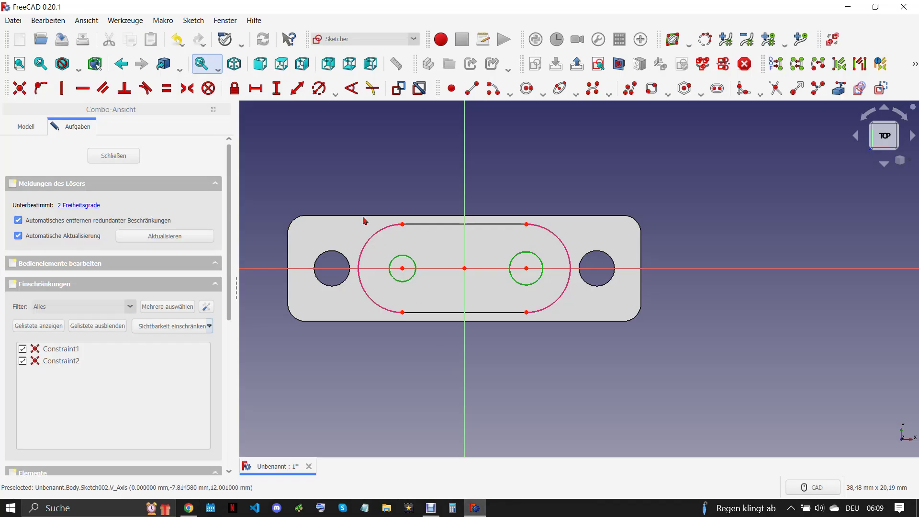
Step: Make both circles equal at 2 mm diameter and pocket them 6 mm deep
{"action": "left_click", "coordinate": [319, 88]}
{"action": "type", "text": "2"}
{"action": "left_click", "coordinate": [386, 167]}
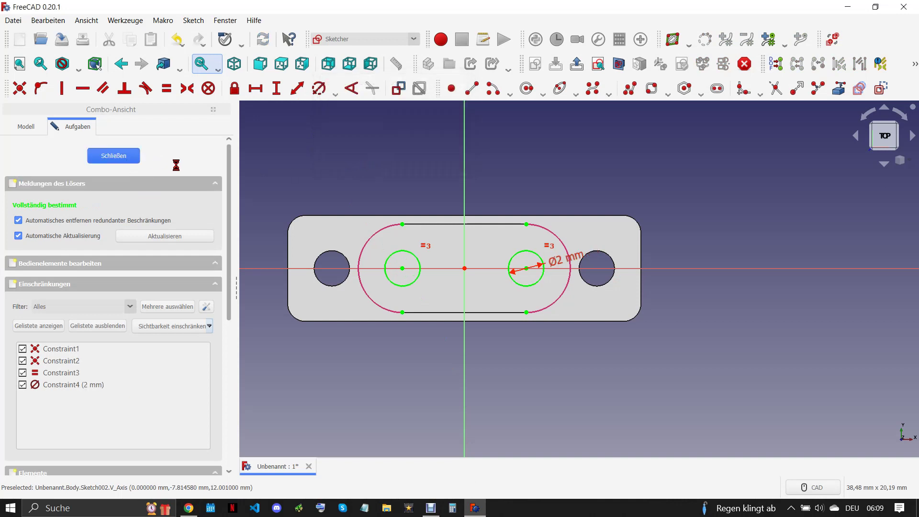
{"action": "left_click", "coordinate": [410, 88]}
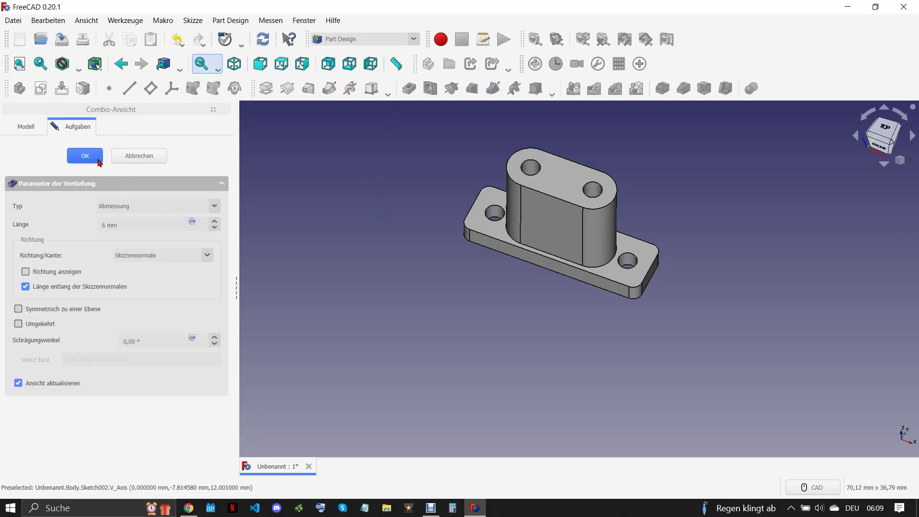
{"action": "scroll", "coordinate": [668, 205], "scroll_direction": "up", "scroll_amount": 1}
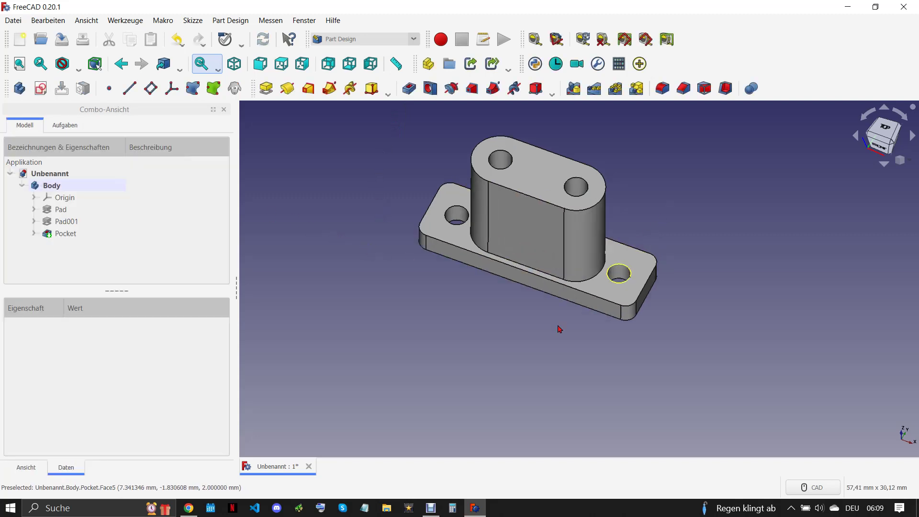
Step: Start a new sketch on the XZ_Plane
{"action": "left_click", "coordinate": [189, 507]}
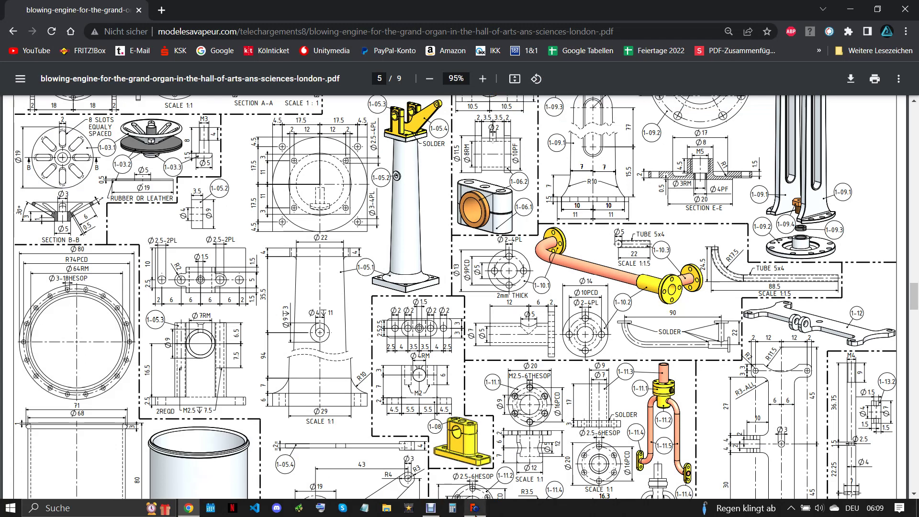
{"action": "left_click", "coordinate": [474, 507]}
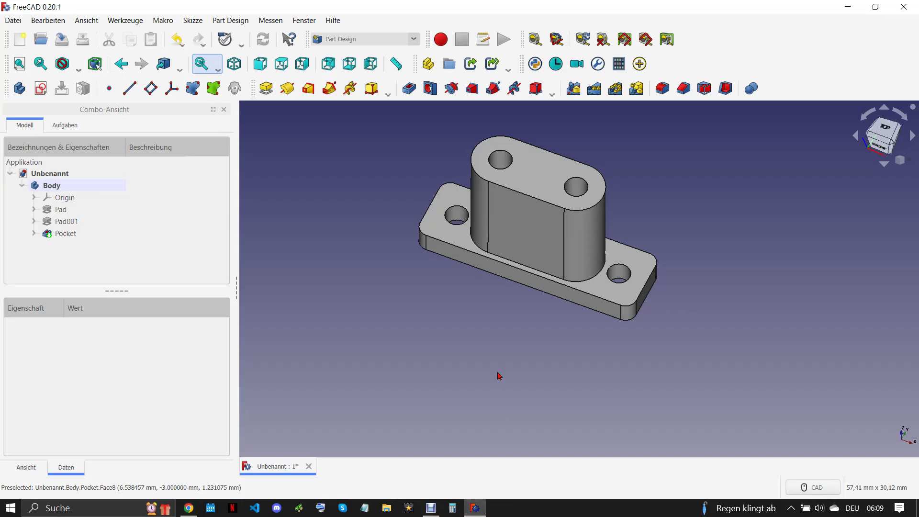
{"action": "left_click", "coordinate": [41, 88]}
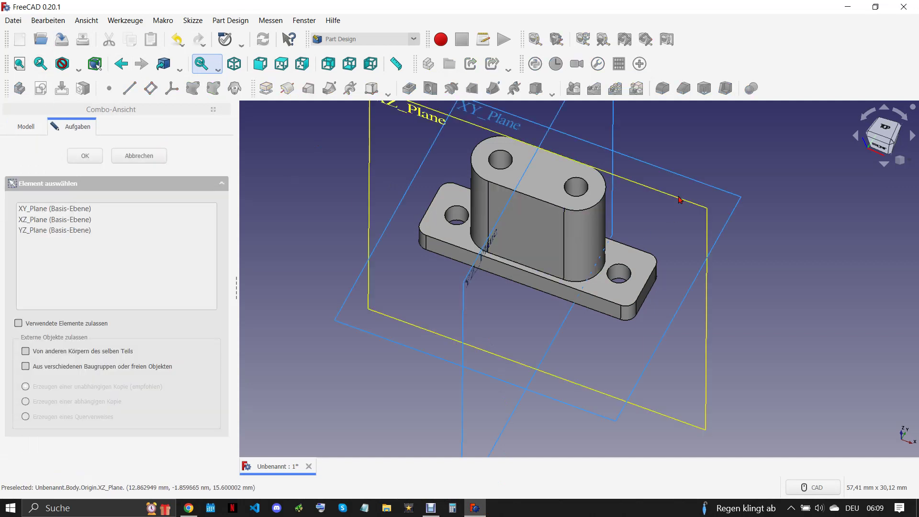
{"action": "left_click", "coordinate": [636, 222]}
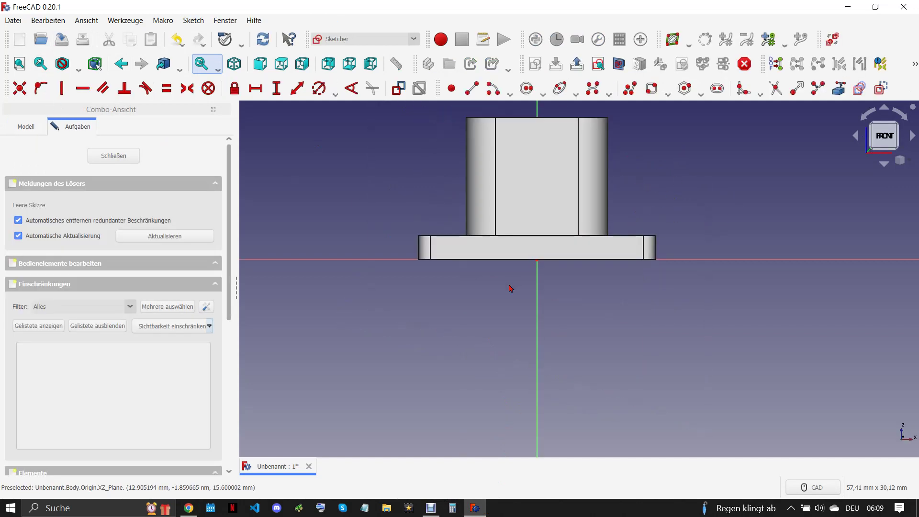
{"action": "scroll", "coordinate": [511, 288], "scroll_direction": "down", "scroll_amount": 3}
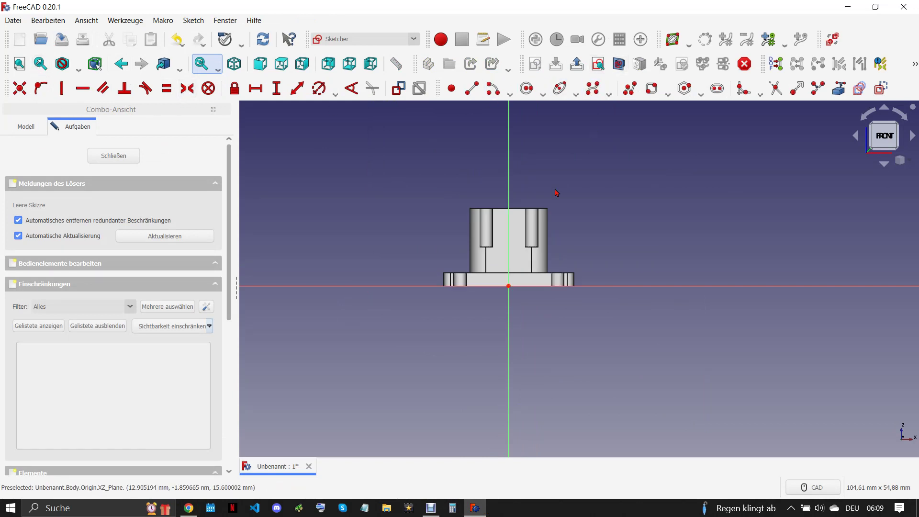
{"action": "scroll", "coordinate": [536, 217], "scroll_direction": "up", "scroll_amount": 3}
Step: Draw a circle on the vertical axis and give it a 4 mm diameter
{"action": "left_click", "coordinate": [527, 88]}
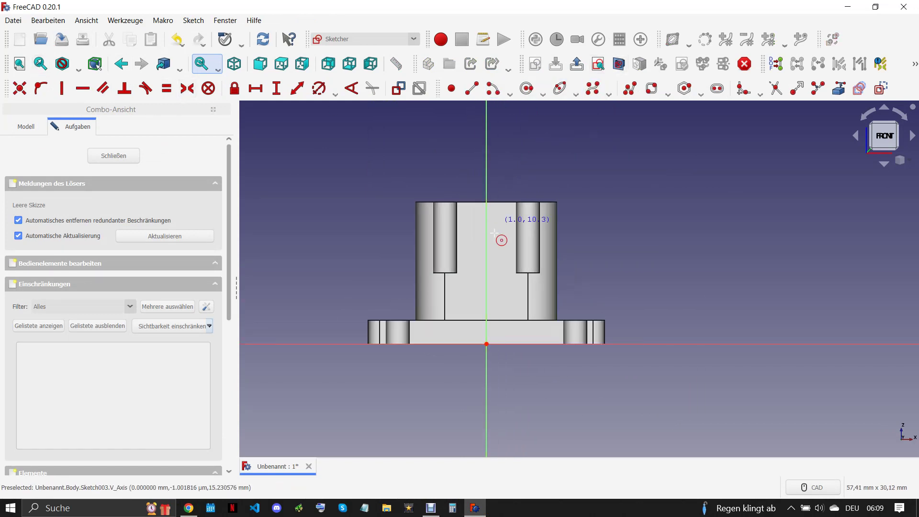
{"action": "left_click", "coordinate": [486, 233]}
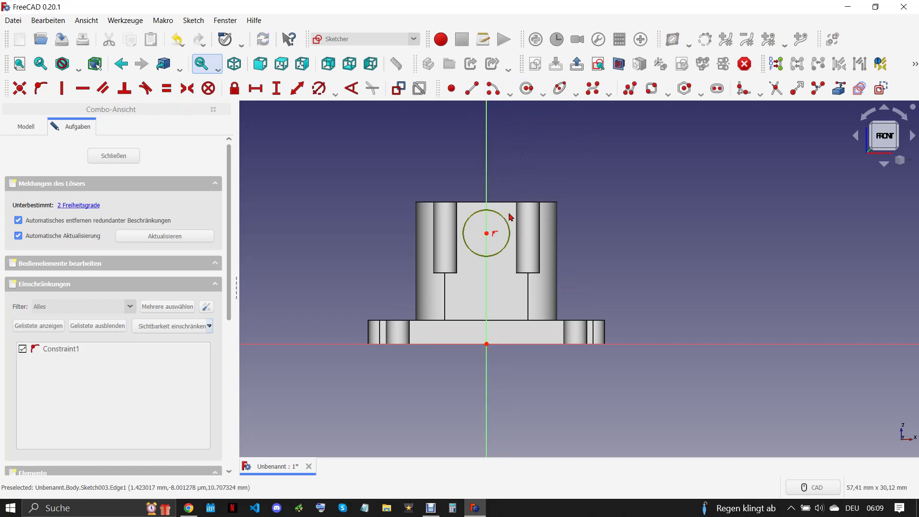
{"action": "left_click", "coordinate": [526, 88]}
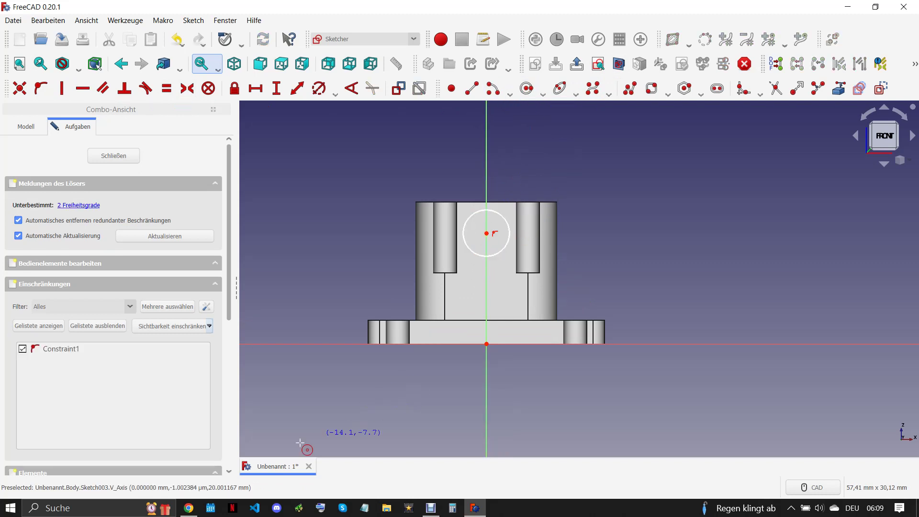
{"action": "left_click", "coordinate": [190, 509]}
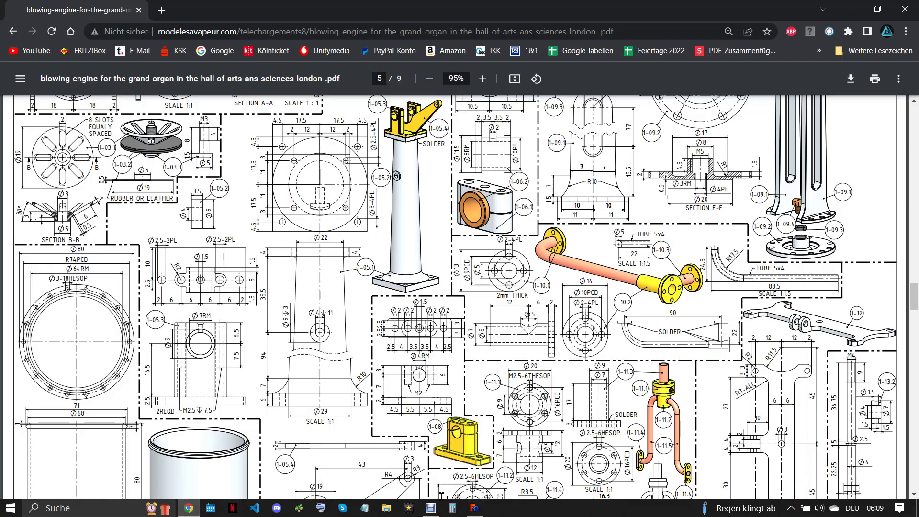
{"action": "left_click", "coordinate": [475, 508]}
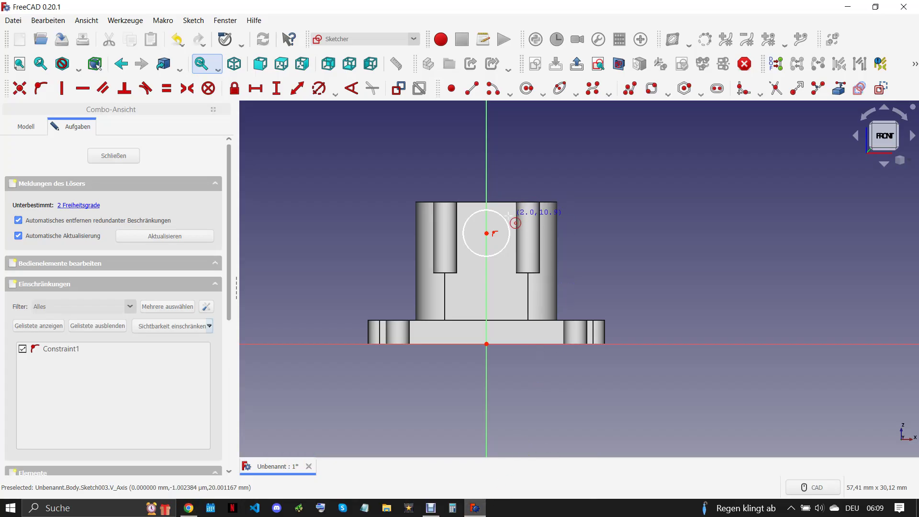
{"action": "key", "text": "Escape"}
{"action": "left_click", "coordinate": [509, 224]}
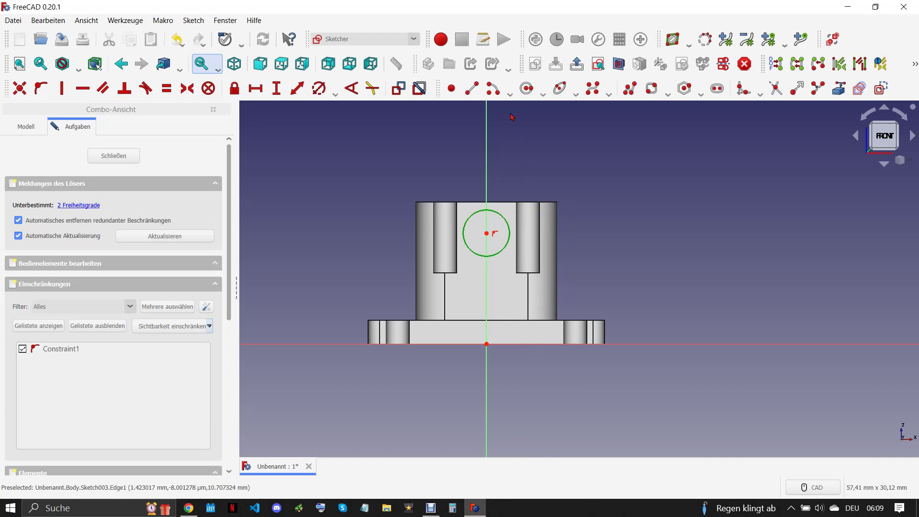
{"action": "left_click", "coordinate": [319, 89]}
{"action": "type", "text": "4"}
{"action": "left_click", "coordinate": [383, 156]}
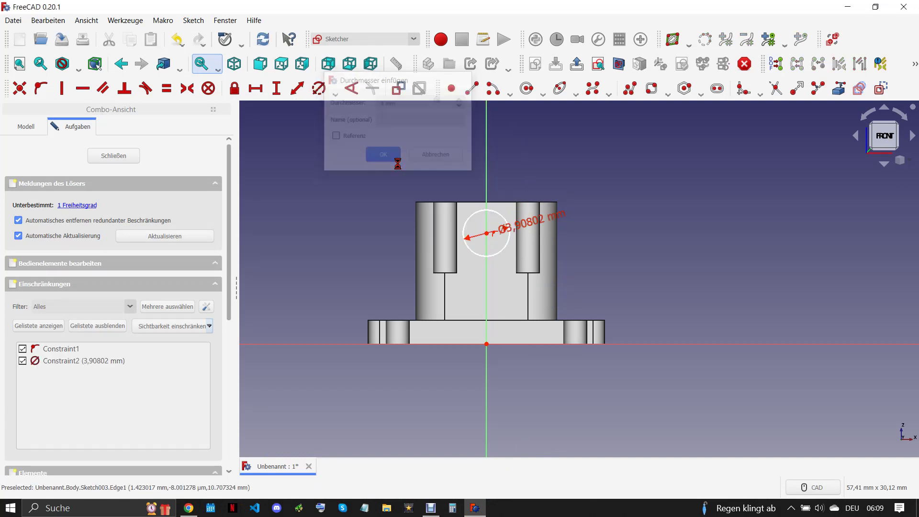
{"action": "scroll", "coordinate": [490, 232], "scroll_direction": "up", "scroll_amount": 2}
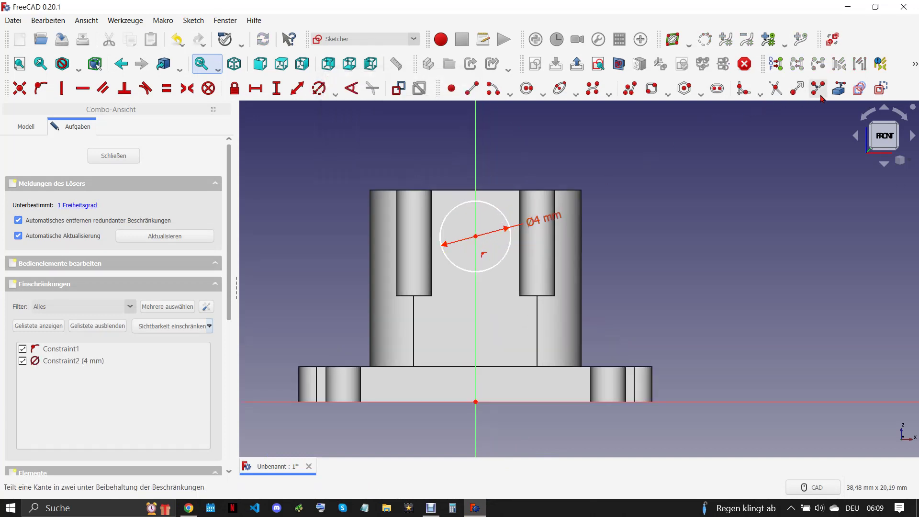
Step: Reference the block's top edge, constrain the circle 3 mm below it, and close the sketch
{"action": "left_click", "coordinate": [839, 88]}
{"action": "left_click", "coordinate": [495, 189]}
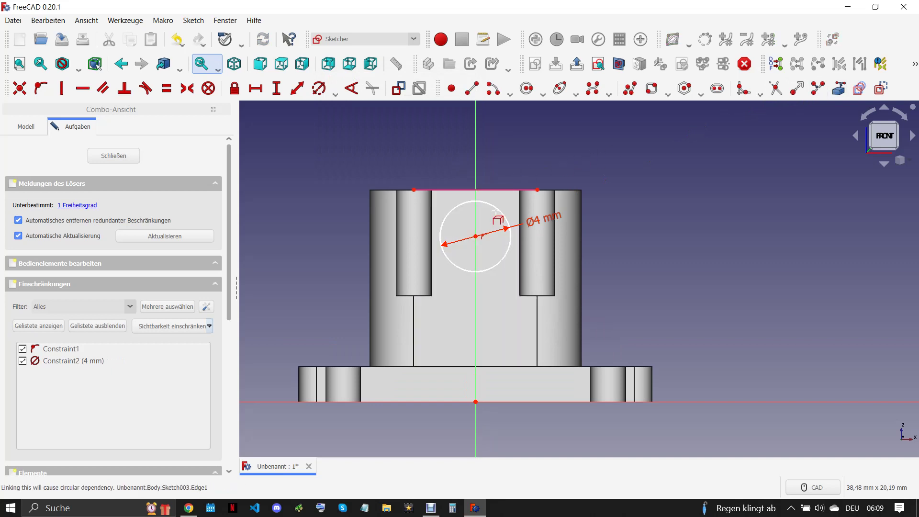
{"action": "left_click", "coordinate": [497, 192]}
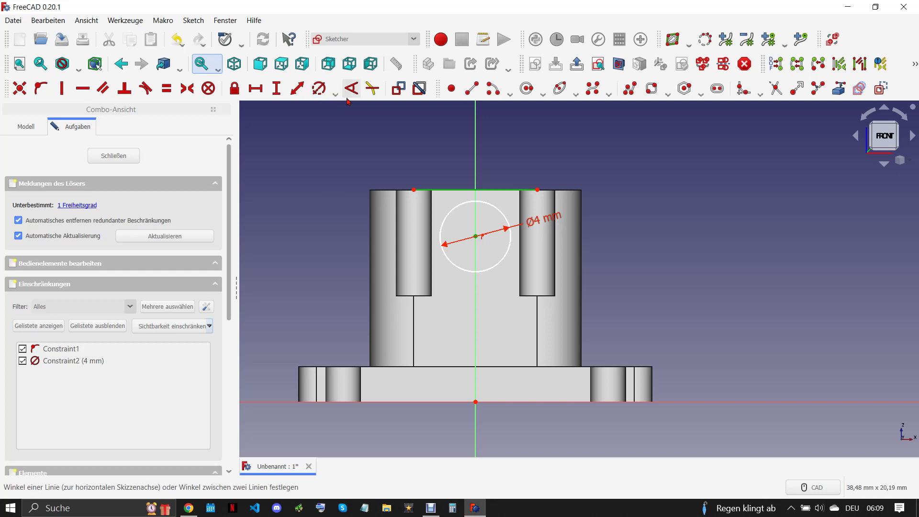
{"action": "left_click", "coordinate": [298, 90]}
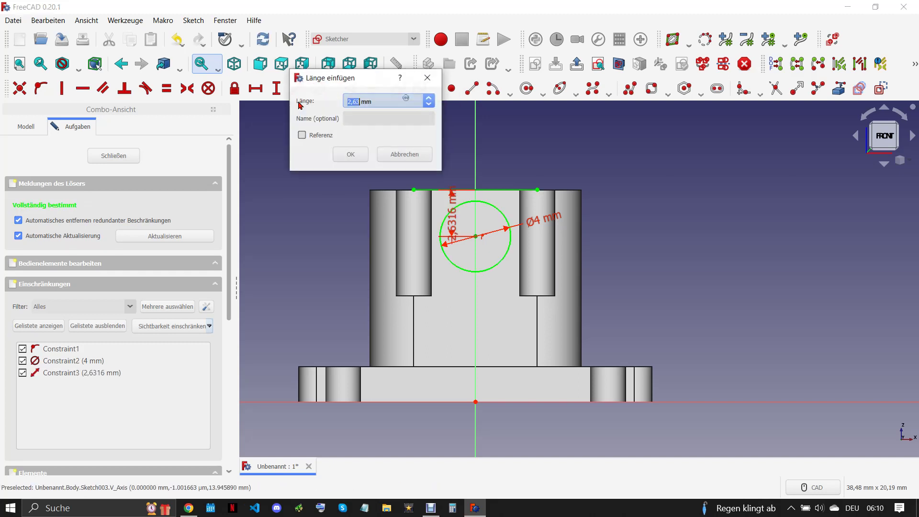
{"action": "type", "text": "3"}
{"action": "left_click", "coordinate": [367, 155]}
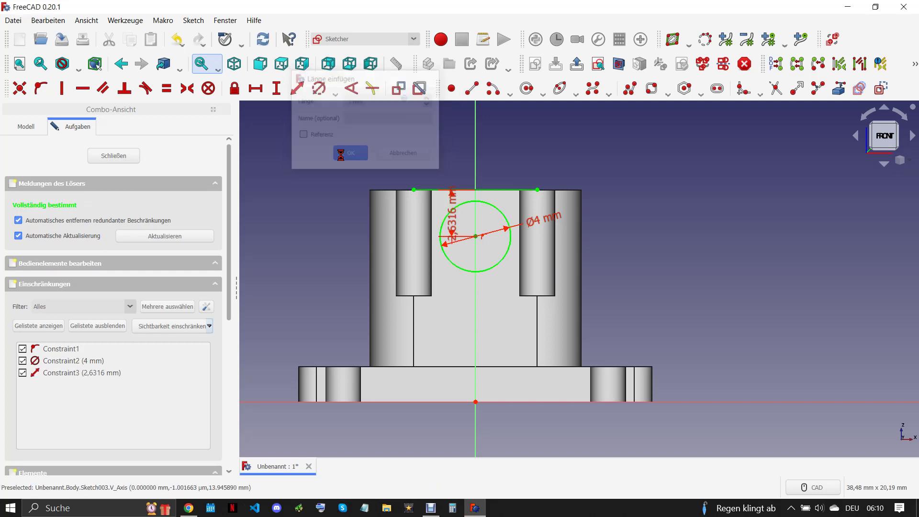
{"action": "left_click", "coordinate": [116, 155]}
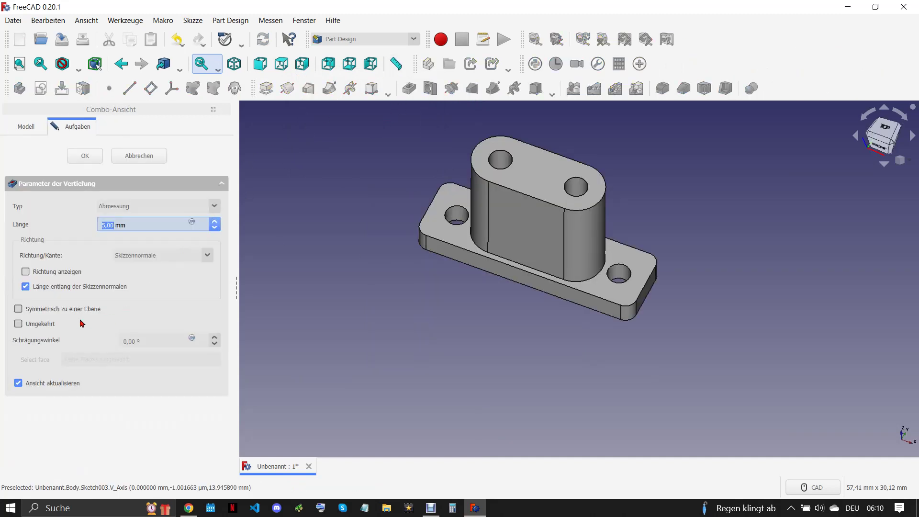
Step: Pocket the hole symmetric to the sketch plane with type 'Durch alles'
{"action": "left_click", "coordinate": [23, 309]}
{"action": "left_click", "coordinate": [149, 208]}
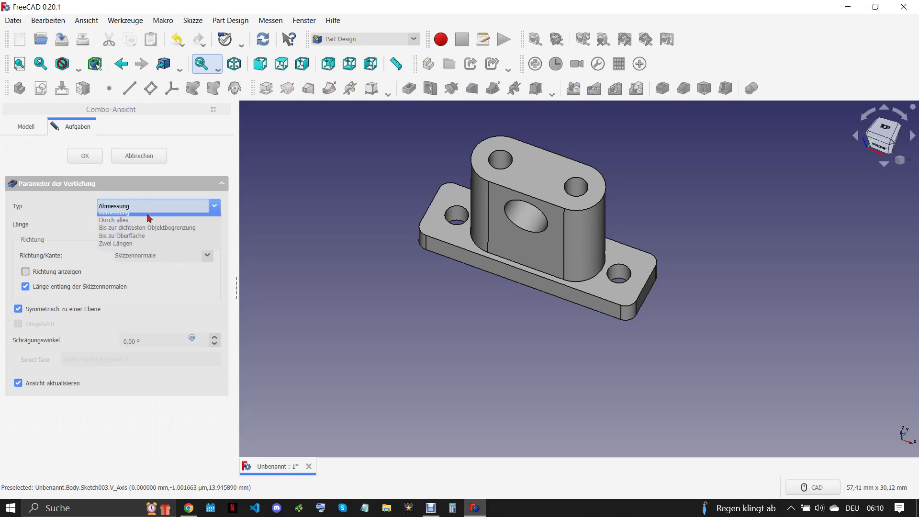
{"action": "left_click", "coordinate": [133, 227]}
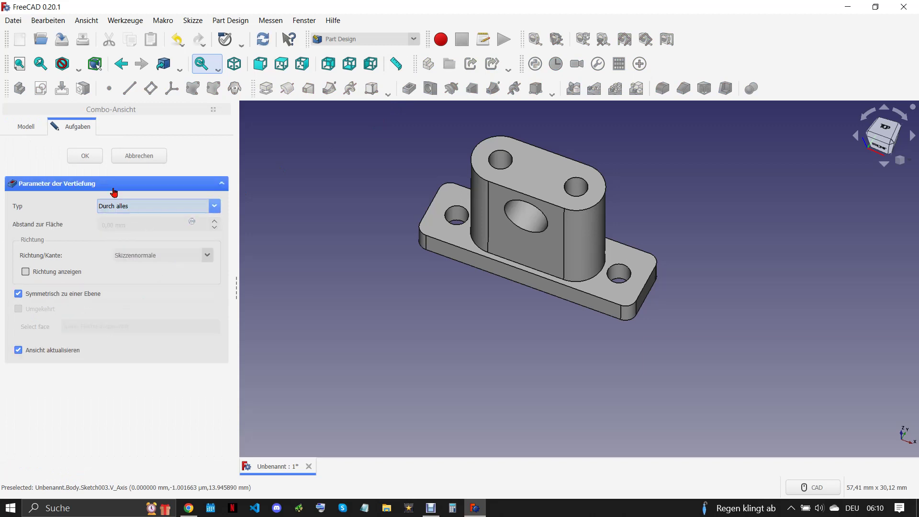
{"action": "left_click", "coordinate": [84, 156]}
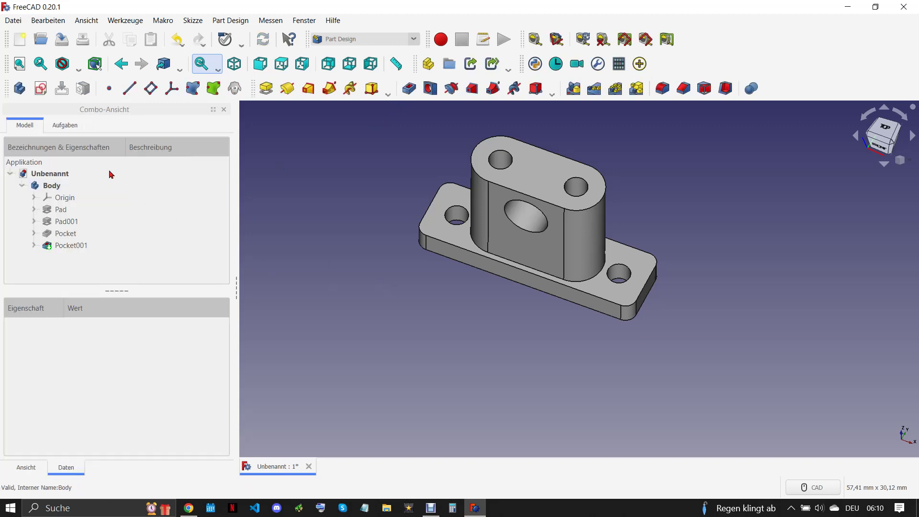
{"action": "left_click", "coordinate": [540, 172]}
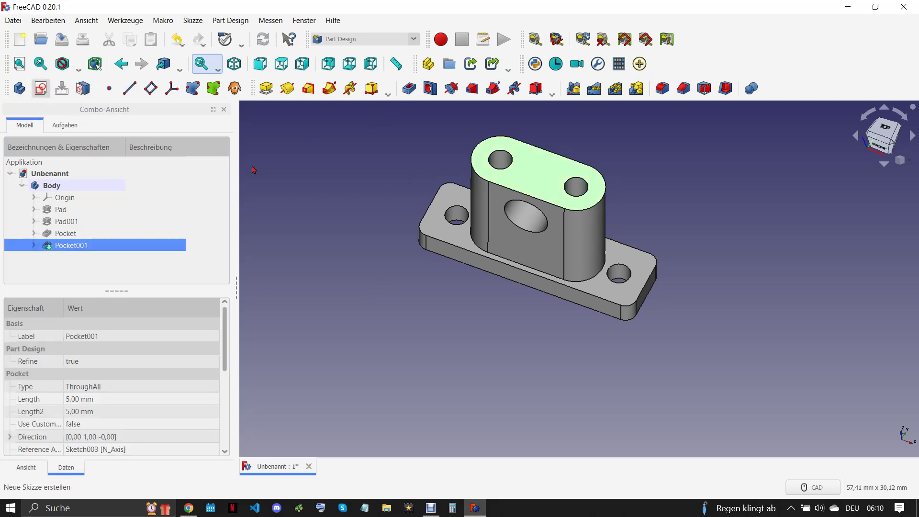
Step: Draw a circle at the sketch origin with a 1.5 mm diameter
{"action": "scroll", "coordinate": [625, 308], "scroll_direction": "up", "scroll_amount": 3}
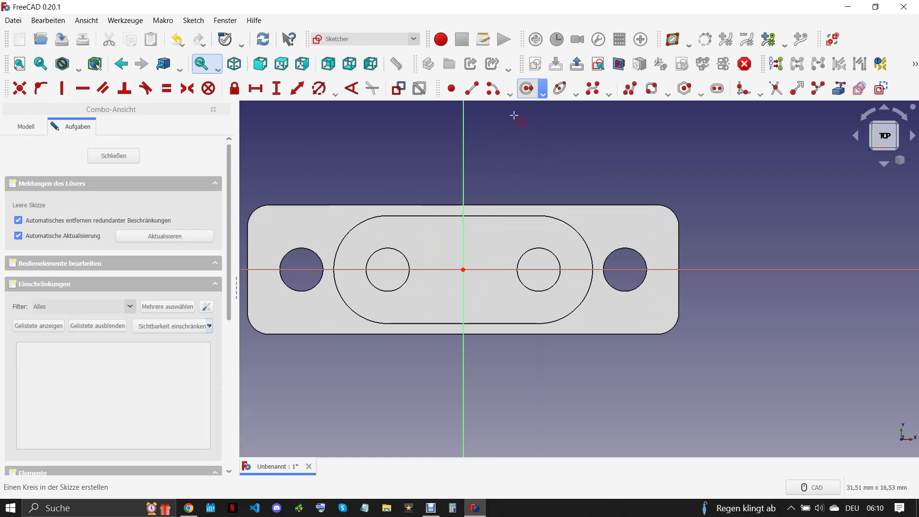
{"action": "left_click", "coordinate": [462, 270]}
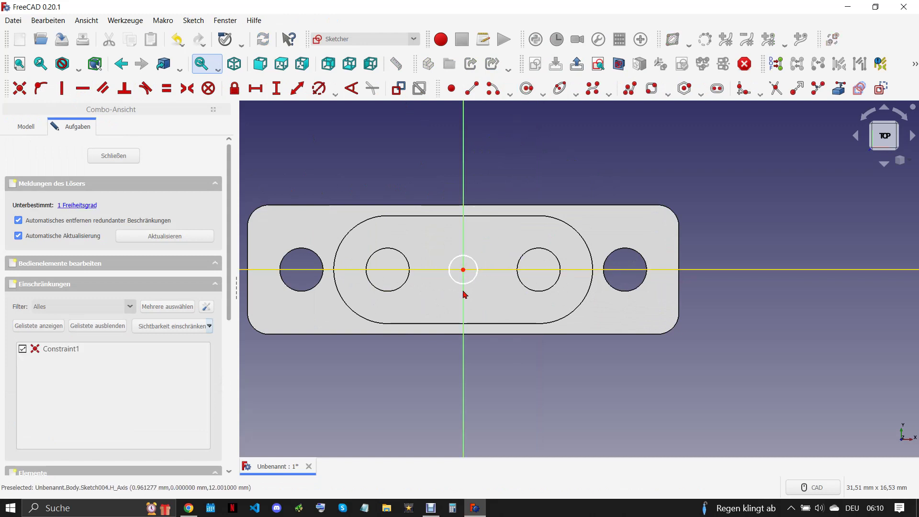
{"action": "left_click", "coordinate": [190, 508]}
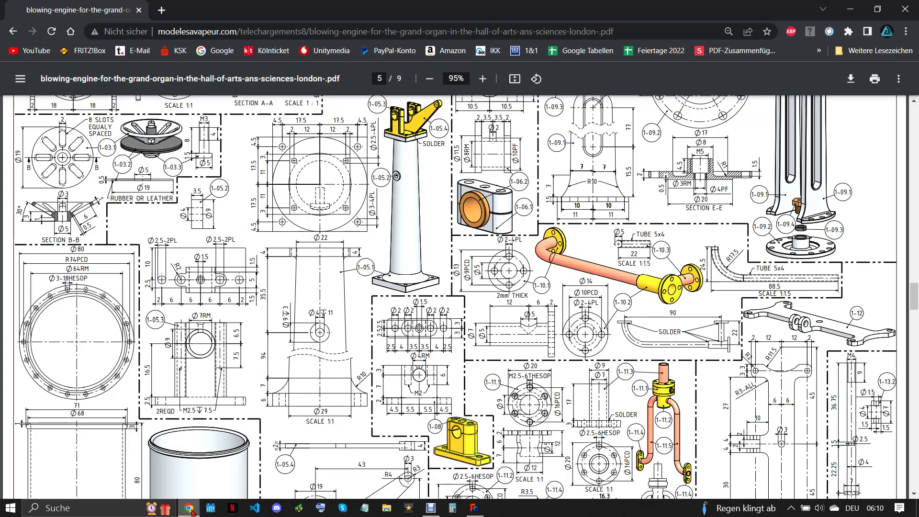
{"action": "left_click", "coordinate": [475, 508]}
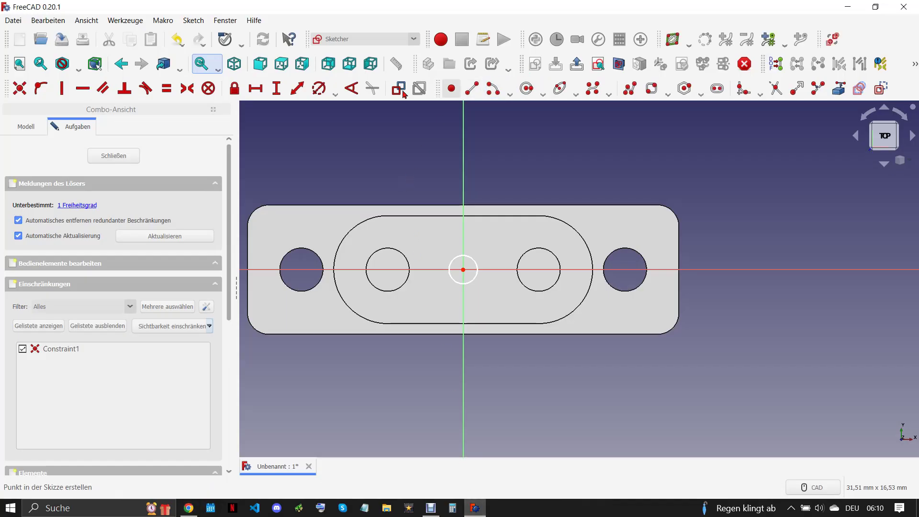
{"action": "left_click", "coordinate": [319, 88]}
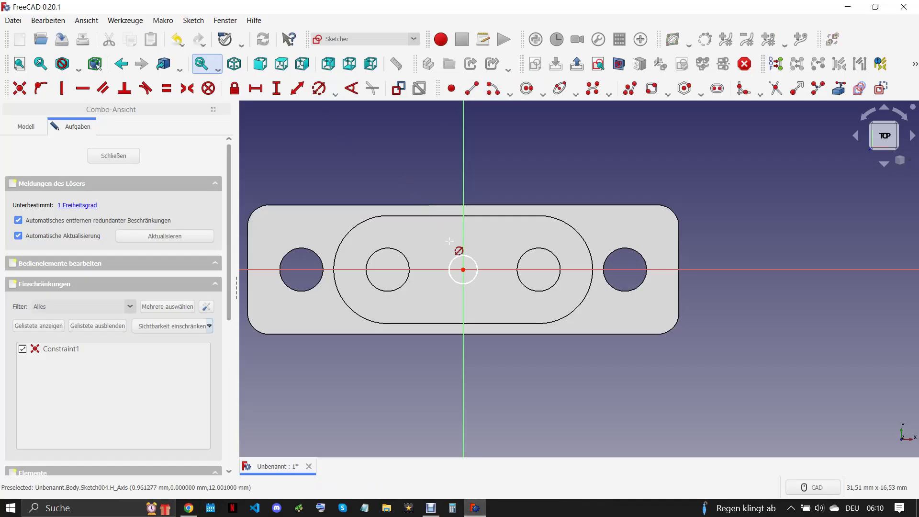
{"action": "left_click", "coordinate": [477, 264]}
{"action": "type", "text": "5"}
{"action": "left_click", "coordinate": [539, 323]}
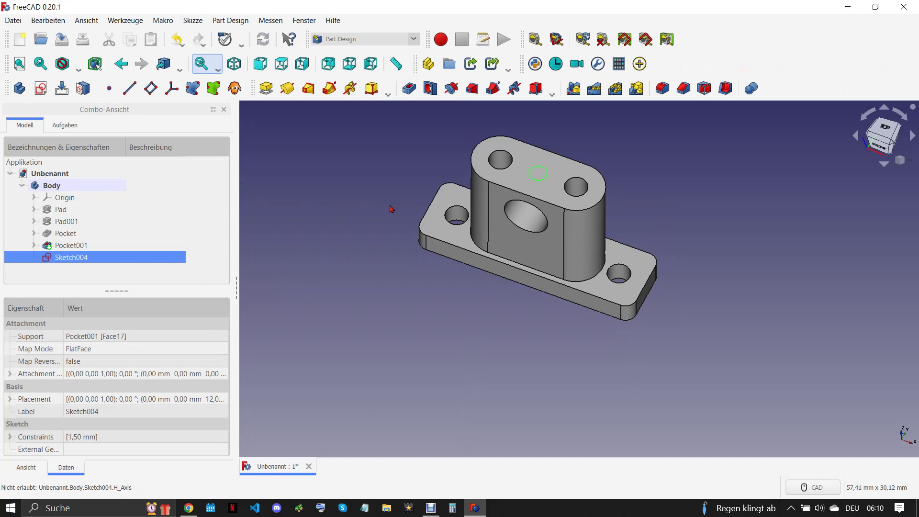
Step: Pocket the 1.5 mm circle 5 mm deep as Pocket002
{"action": "mouse_move", "coordinate": [575, 216]}
{"action": "middle_mouse_down"}
{"action": "mouse_move", "coordinate": [616, 164]}
{"action": "mouse_move", "coordinate": [630, 124]}
{"action": "middle_mouse_up"}
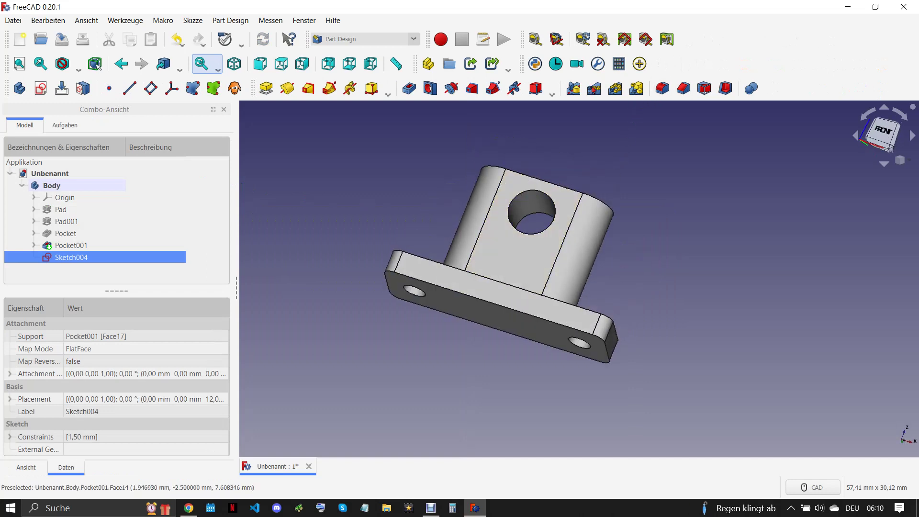
{"action": "left_click", "coordinate": [409, 88]}
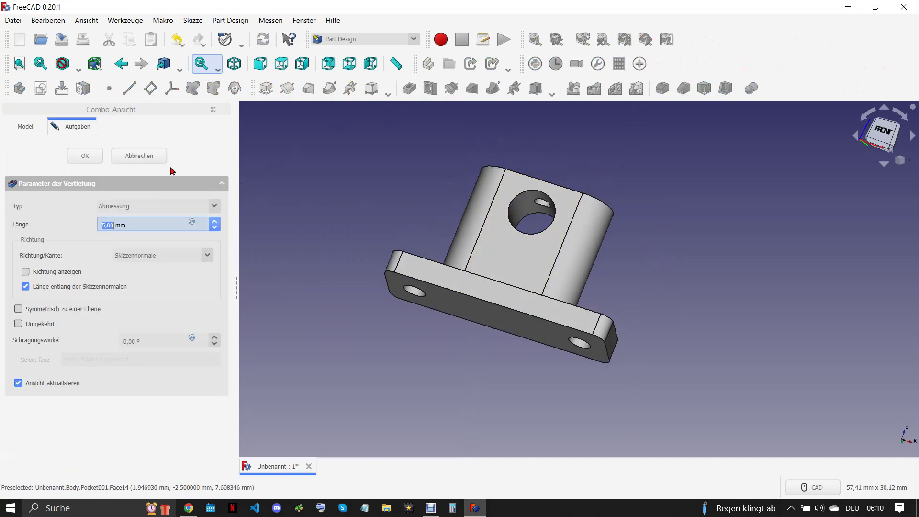
{"action": "key", "text": "Return"}
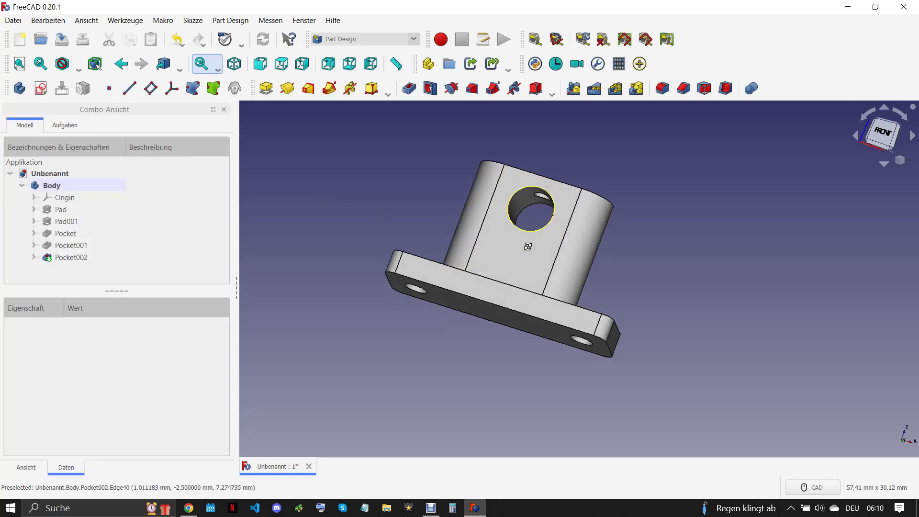
{"action": "middle_click_drag", "start_coordinate": [440, 226], "coordinate": [558, 181]}
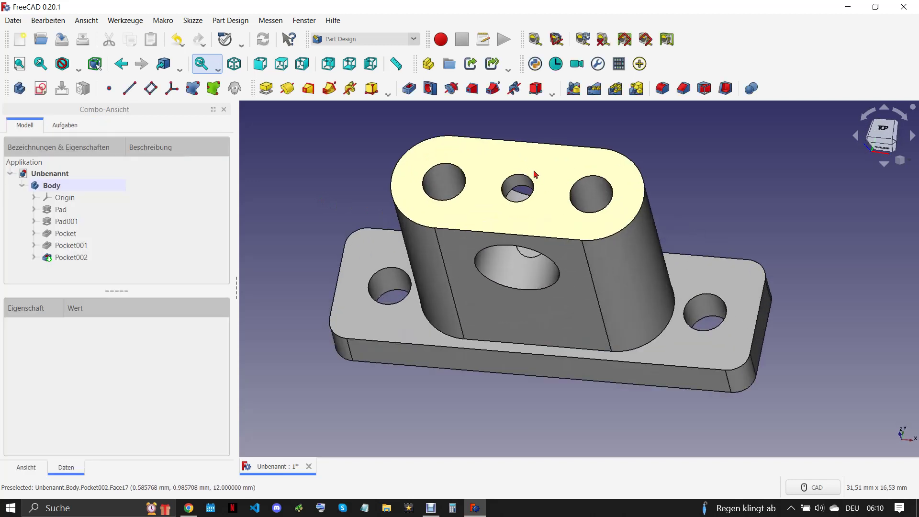
{"action": "left_click", "coordinate": [547, 171]}
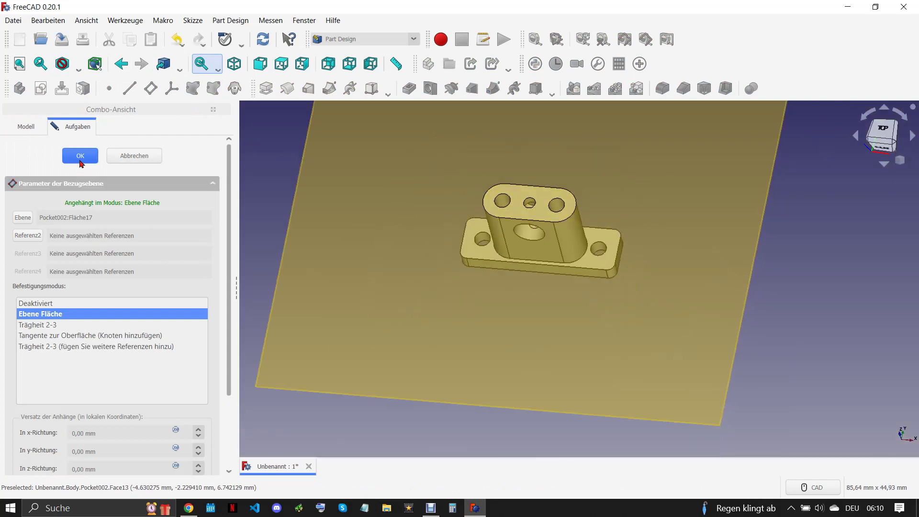
Step: Create a datum plane on the top face and set its attachment to 'Deaktiviert'
{"action": "left_click", "coordinate": [88, 270]}
{"action": "double_click", "coordinate": [88, 270]}
{"action": "left_click", "coordinate": [36, 303]}
{"action": "left_click", "coordinate": [80, 156]}
{"action": "left_click", "coordinate": [534, 269]}
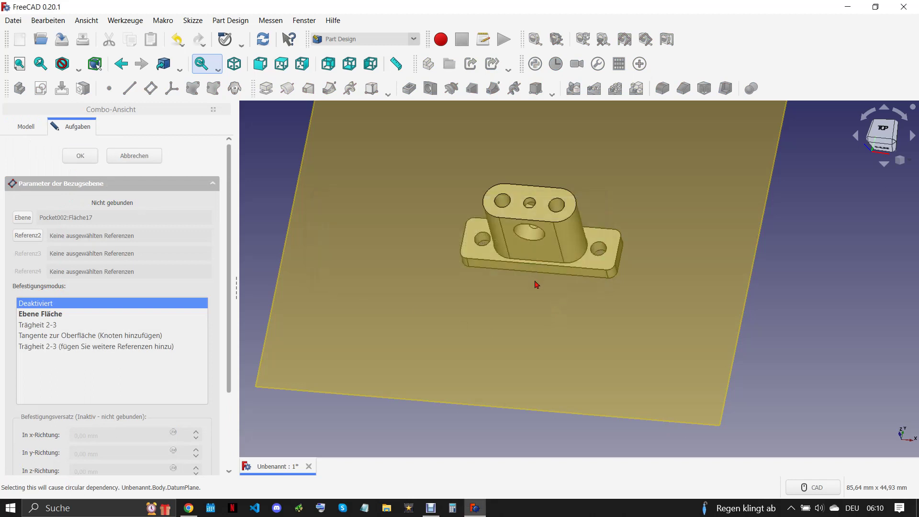
Step: Set the datum plane's Placement position z to 9 mm
{"action": "left_click", "coordinate": [507, 307]}
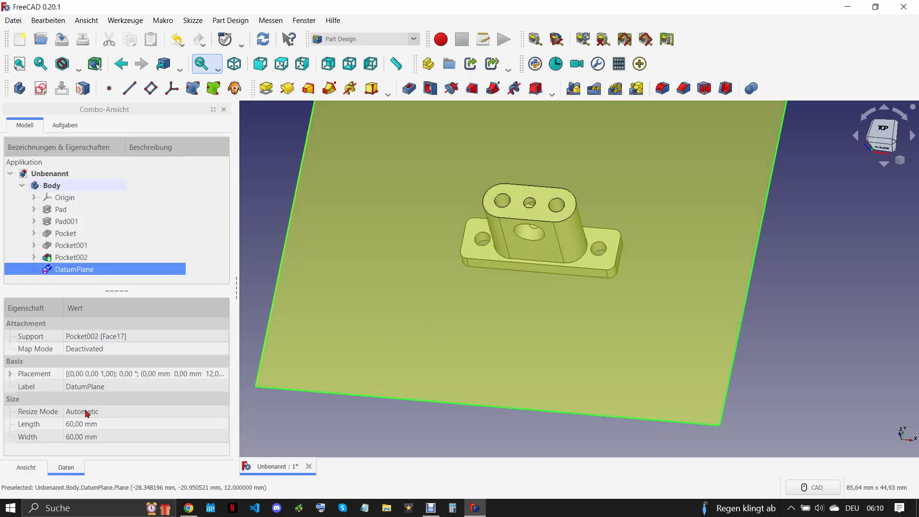
{"action": "left_click", "coordinate": [9, 375]}
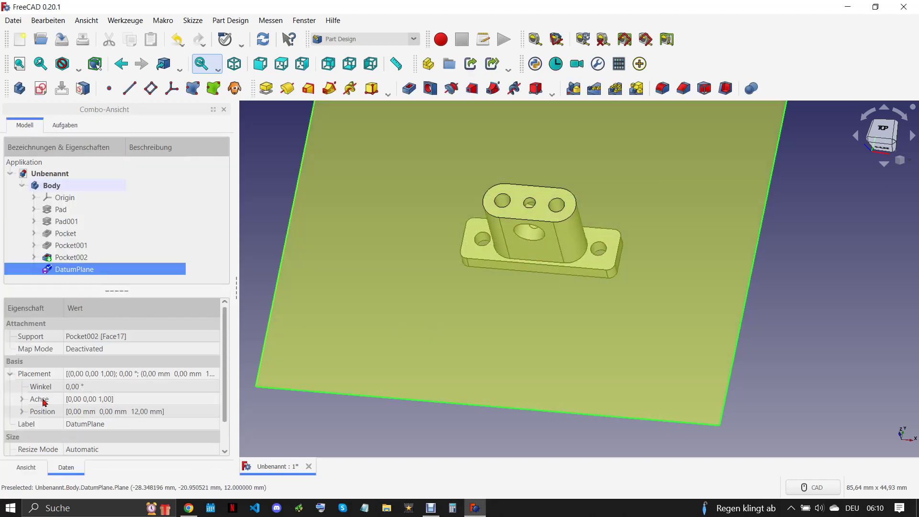
{"action": "left_click", "coordinate": [22, 412]}
{"action": "left_click", "coordinate": [109, 445]}
{"action": "type", "text": "9"}
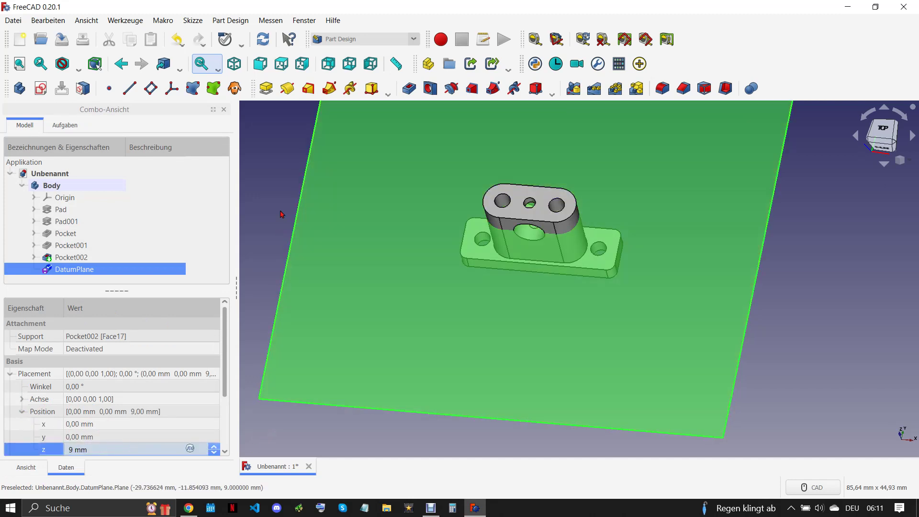
{"action": "left_click", "coordinate": [140, 245]}
{"action": "left_click", "coordinate": [72, 188]}
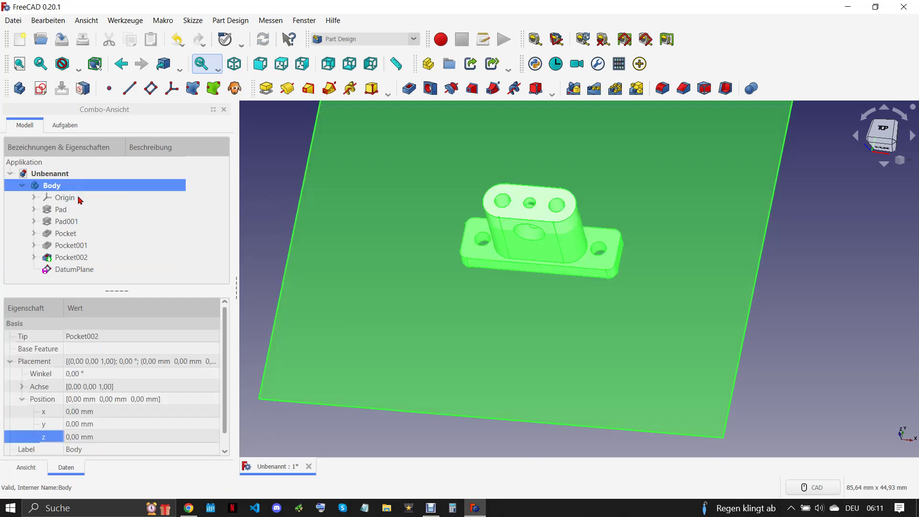
Step: Slice the Body at the DatumPlane using the Part workbench's split tools
{"action": "left_click", "coordinate": [74, 271], "text": "ctrl"}
{"action": "left_click", "coordinate": [338, 39]}
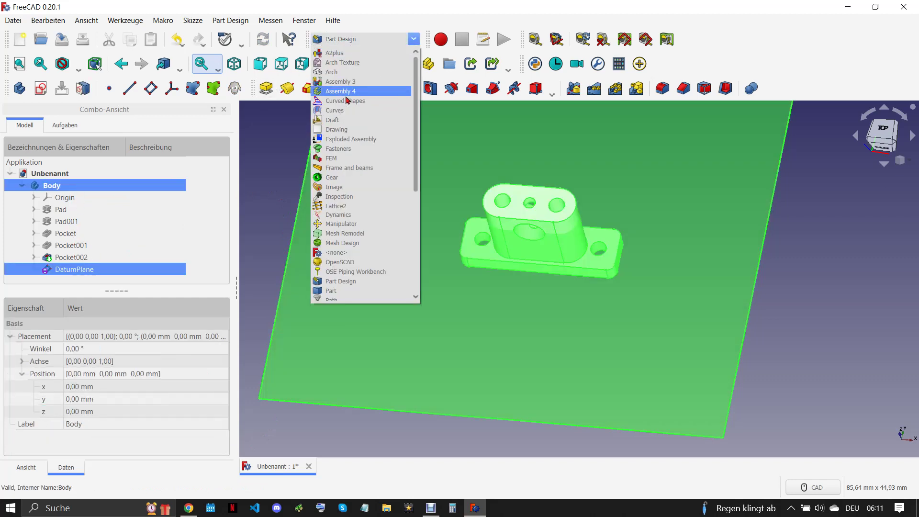
{"action": "left_click", "coordinate": [354, 290]}
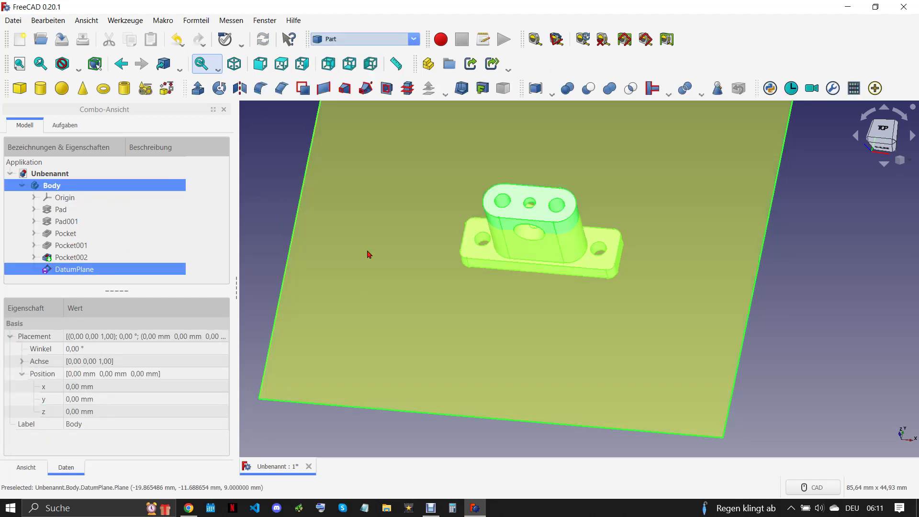
{"action": "left_click", "coordinate": [196, 20]}
{"action": "mouse_move", "coordinate": [237, 261]}
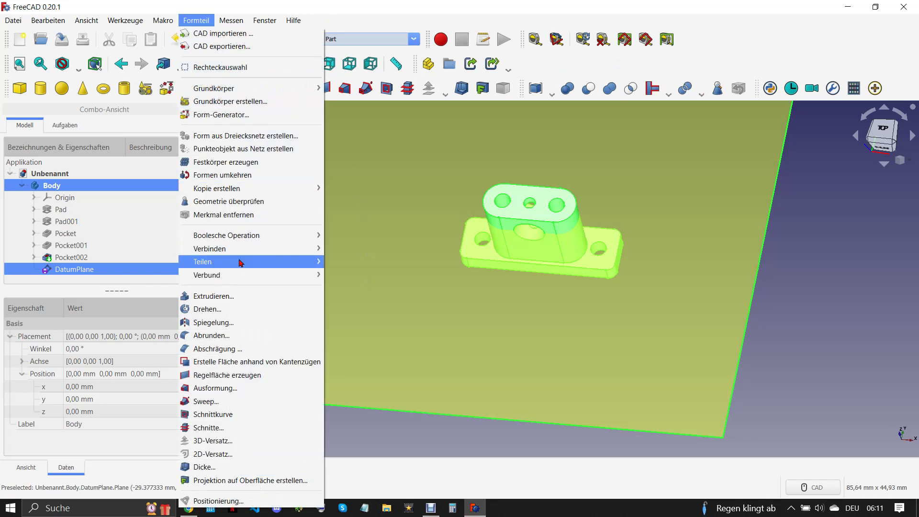
{"action": "left_click", "coordinate": [356, 275]}
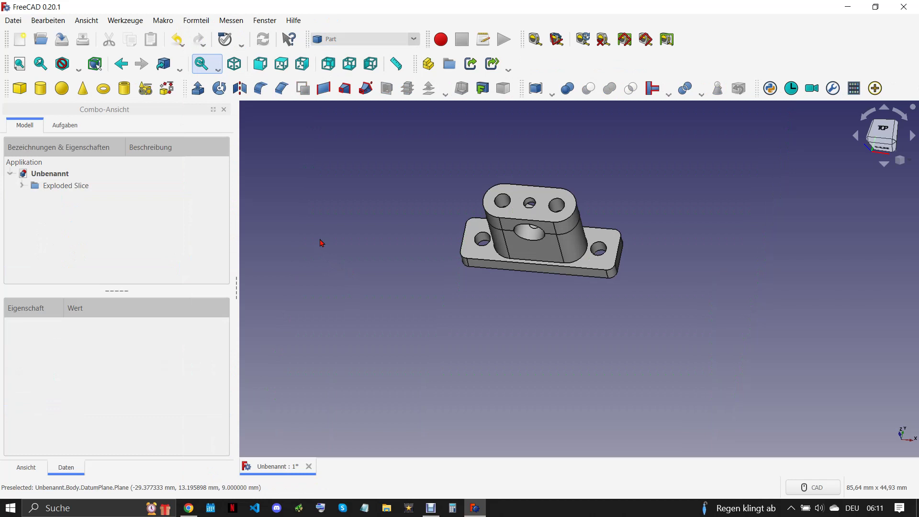
Step: Delete the Exploded Slice group while keeping its pieces, then select Slice.0 and Slice.1
{"action": "left_click", "coordinate": [87, 187]}
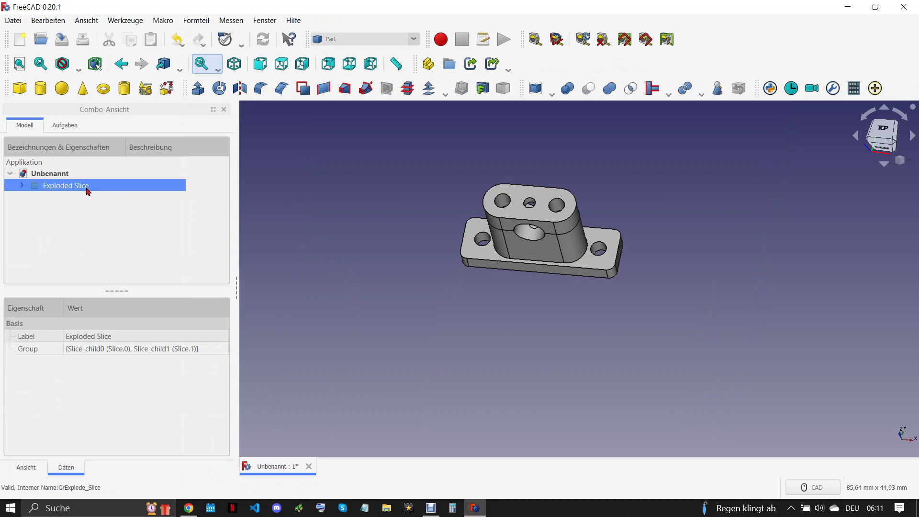
{"action": "key", "text": "Delete"}
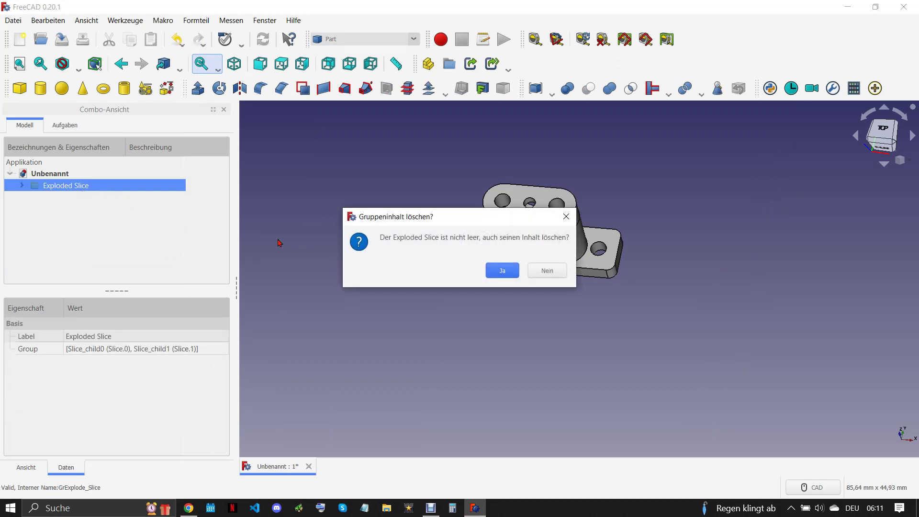
{"action": "left_click", "coordinate": [552, 273]}
{"action": "left_click", "coordinate": [53, 185]}
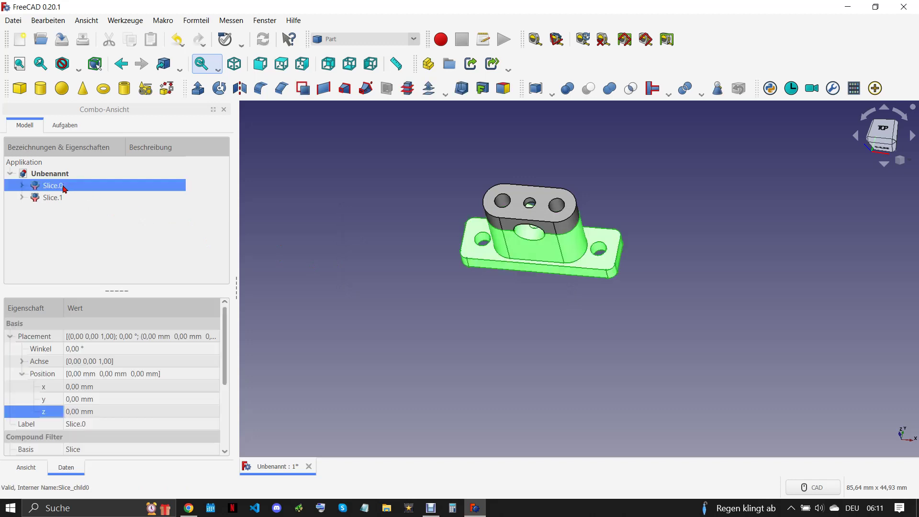
{"action": "middle_click_drag", "start_coordinate": [492, 210], "coordinate": [492, 199]}
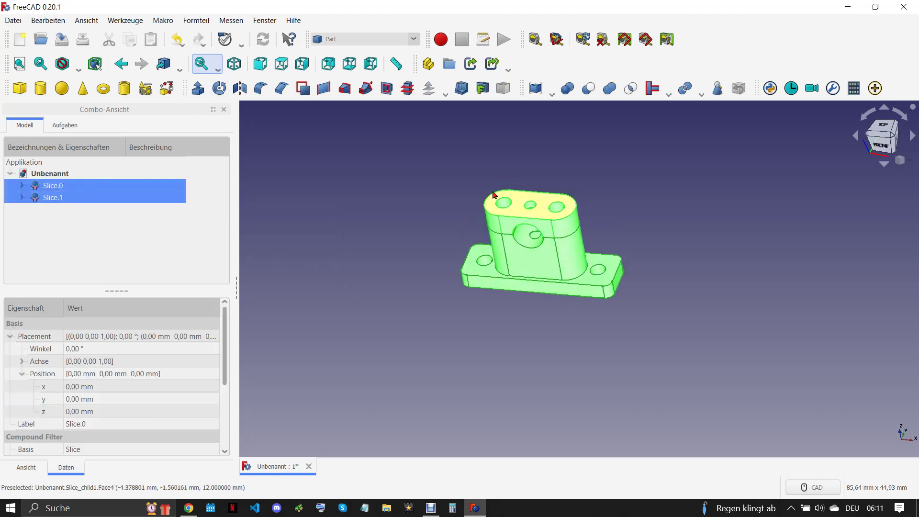
Step: Combine Slice.0 and Slice.1 into a Compound
{"action": "left_click", "coordinate": [536, 89]}
{"action": "left_click", "coordinate": [364, 39]}
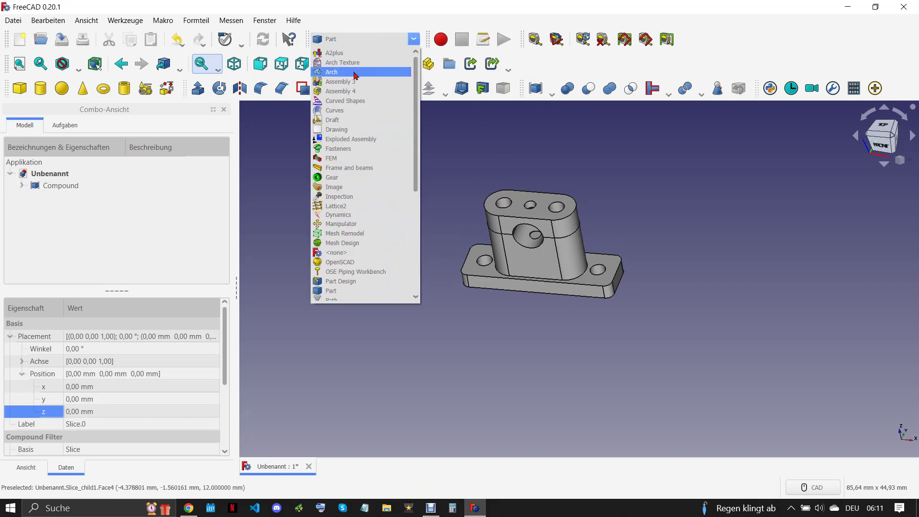
{"action": "left_click", "coordinate": [349, 290]}
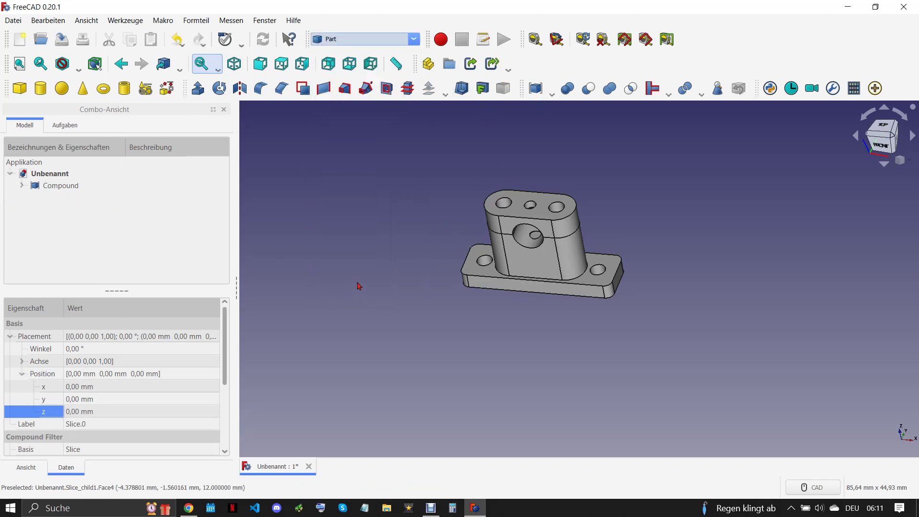
{"action": "left_click", "coordinate": [62, 186]}
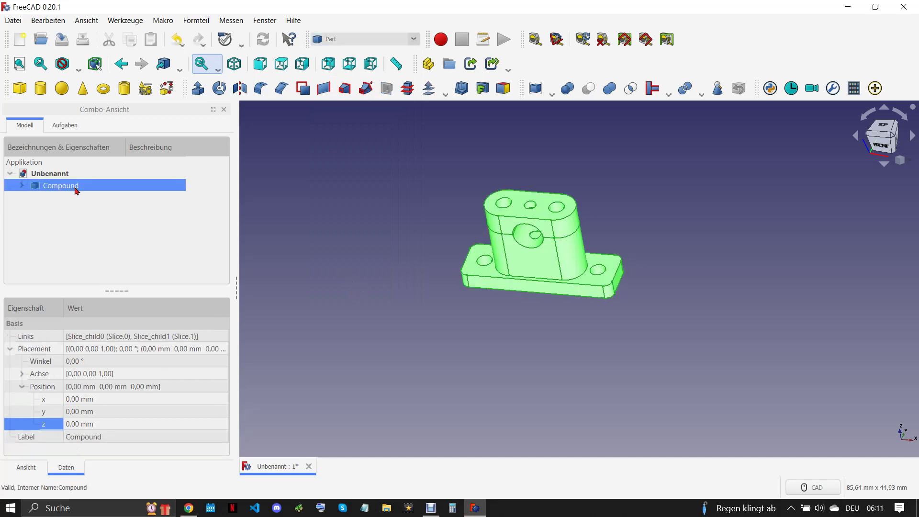
Step: Downgrade the Compound in the Draft workbench into Solid and Solid001
{"action": "left_click", "coordinate": [365, 39]}
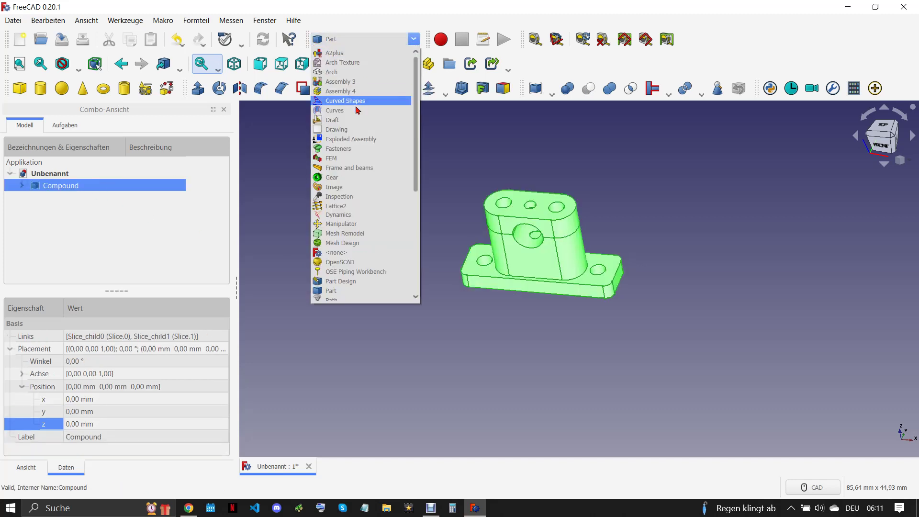
{"action": "left_click", "coordinate": [353, 124]}
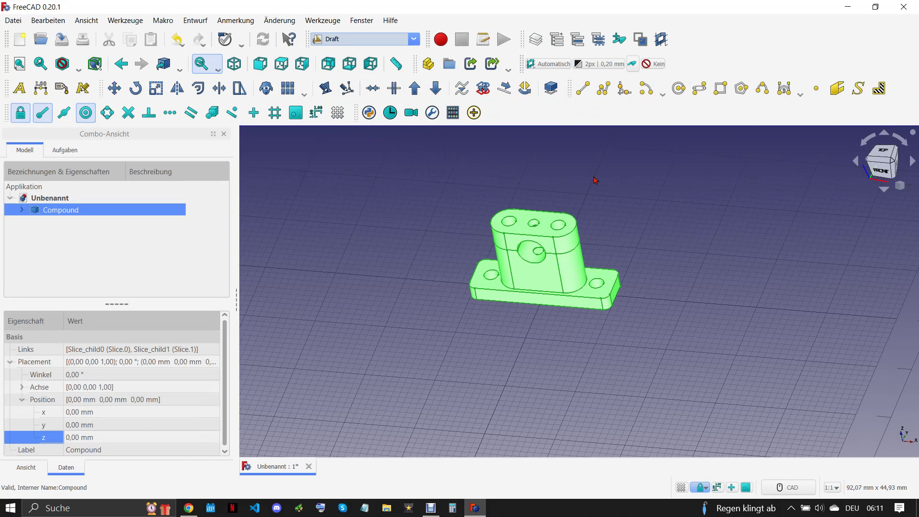
{"action": "left_click", "coordinate": [337, 113]}
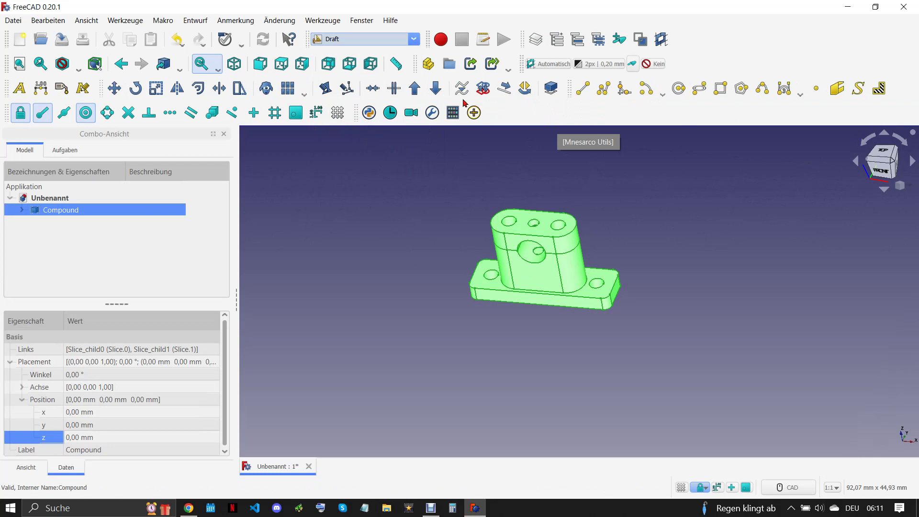
{"action": "left_click", "coordinate": [436, 88]}
Step: Delete the leftover Slice.0 and Slice.1
{"action": "left_click", "coordinate": [406, 268]}
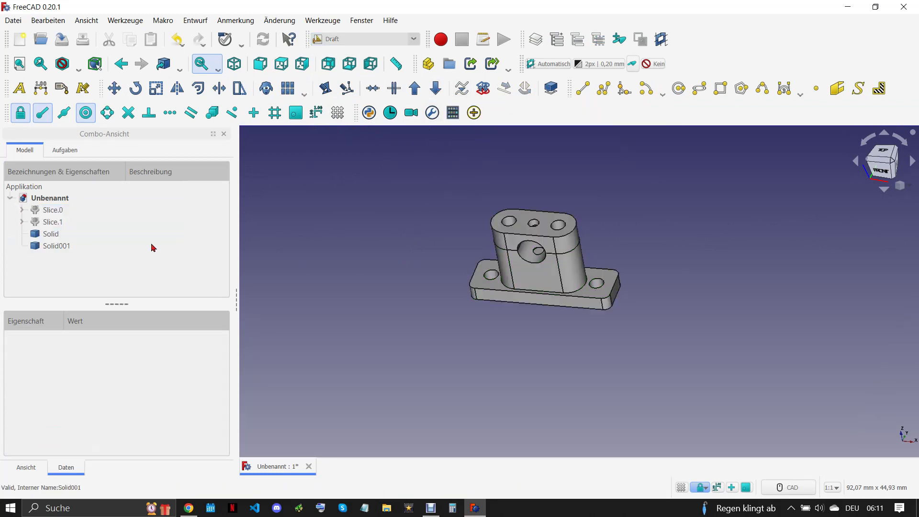
{"action": "left_click", "coordinate": [72, 211]}
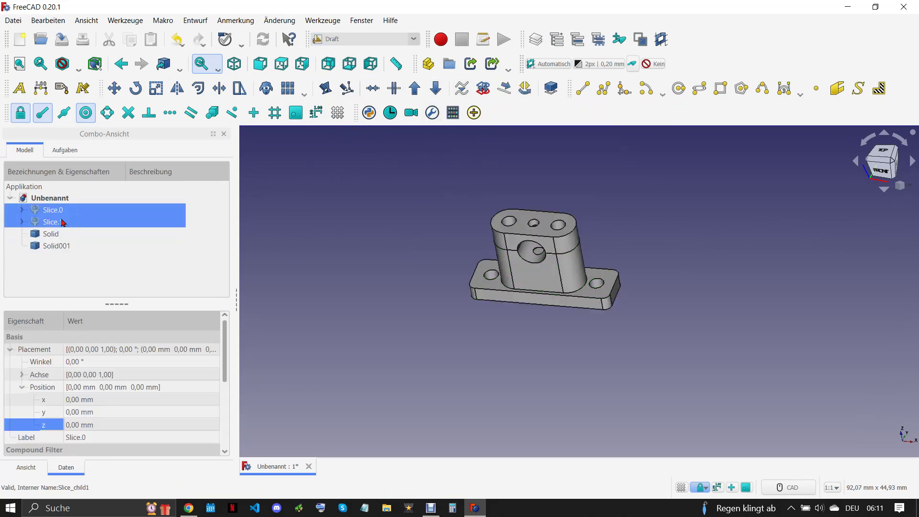
{"action": "left_click", "coordinate": [52, 210]}
{"action": "key", "text": "Delete"}
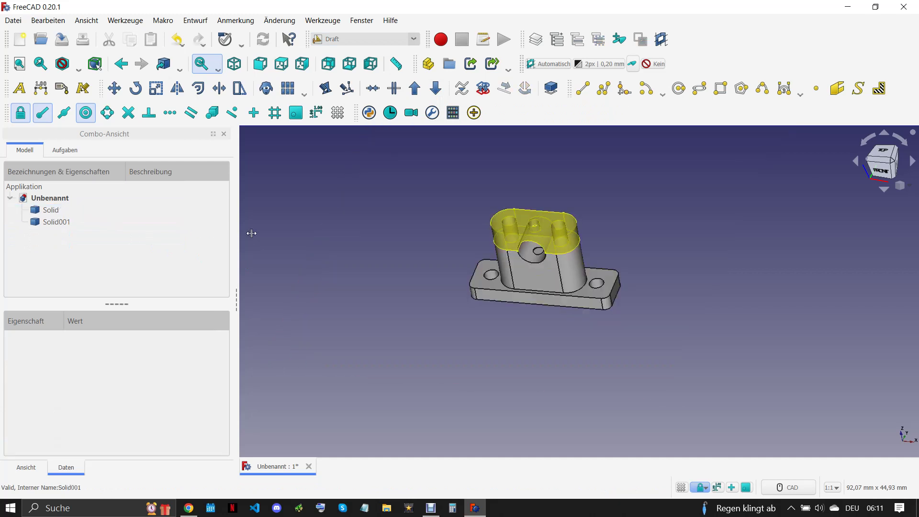
{"action": "middle_click_drag", "start_coordinate": [473, 332], "coordinate": [434, 336]}
Step: Copy the label 1-08 via Kopieren in the Chrome PDF and go back to FreeCAD
{"action": "left_click", "coordinate": [188, 508]}
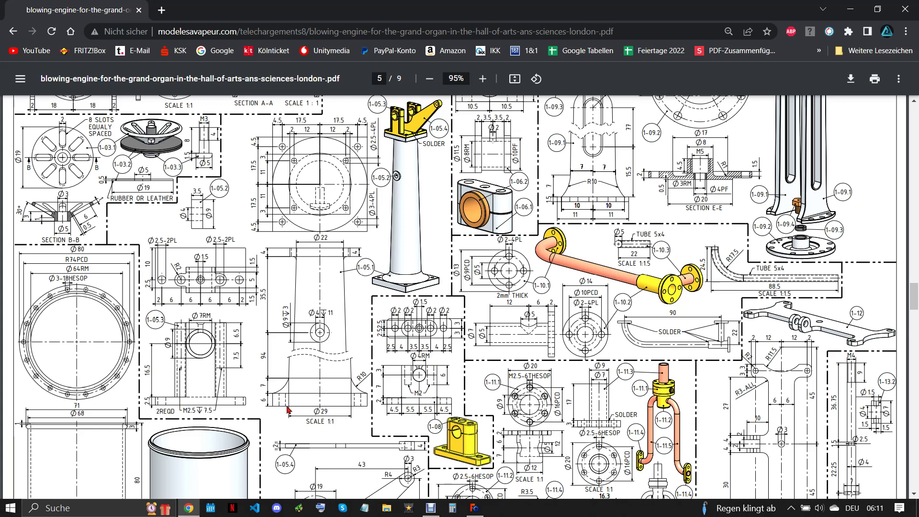
{"action": "right_click", "coordinate": [440, 427]}
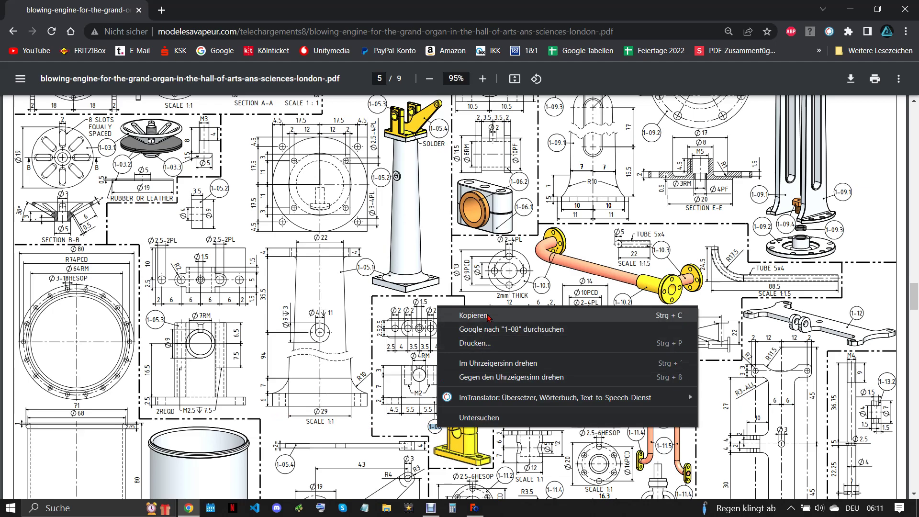
{"action": "left_click", "coordinate": [467, 314]}
{"action": "left_click", "coordinate": [474, 508]}
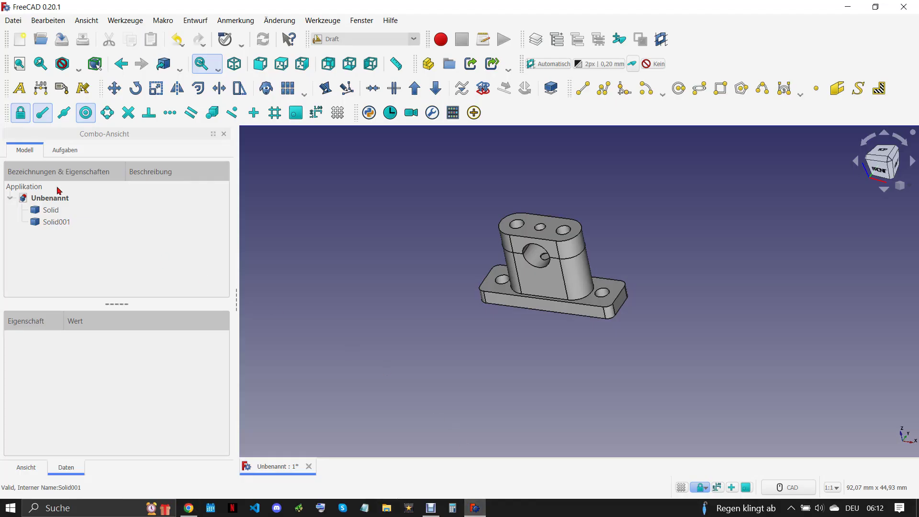
Step: In the Part workbench, combine Solid and Solid001 into a Compound
{"action": "left_click", "coordinate": [13, 20]}
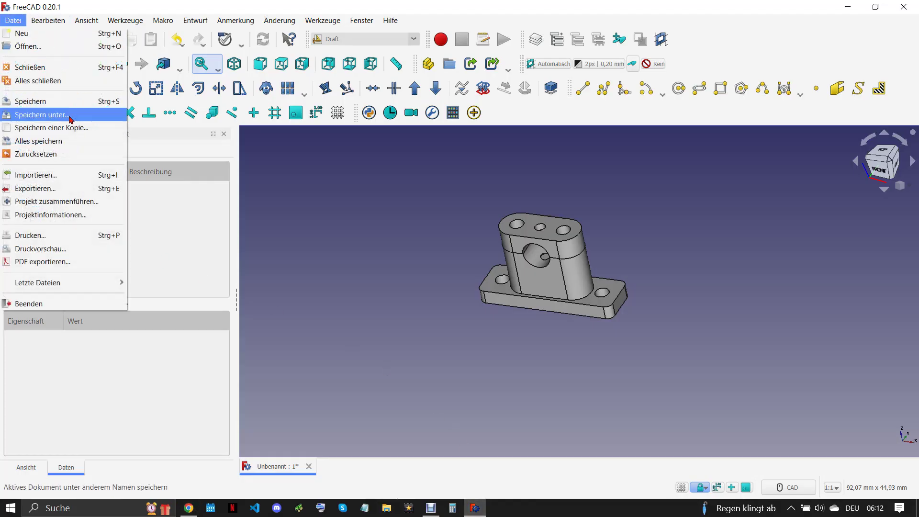
{"action": "left_click", "coordinate": [365, 174]}
{"action": "left_click", "coordinate": [374, 40]}
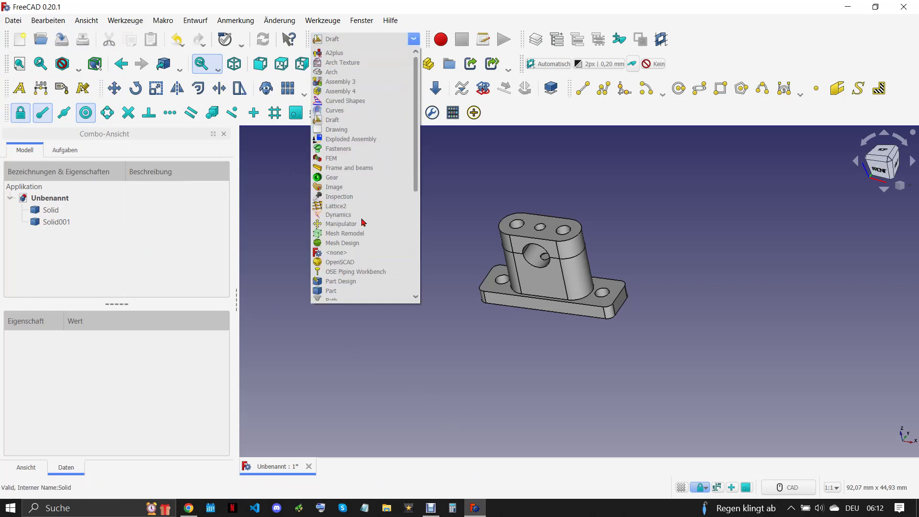
{"action": "left_click", "coordinate": [349, 291]}
{"action": "left_click", "coordinate": [58, 186]}
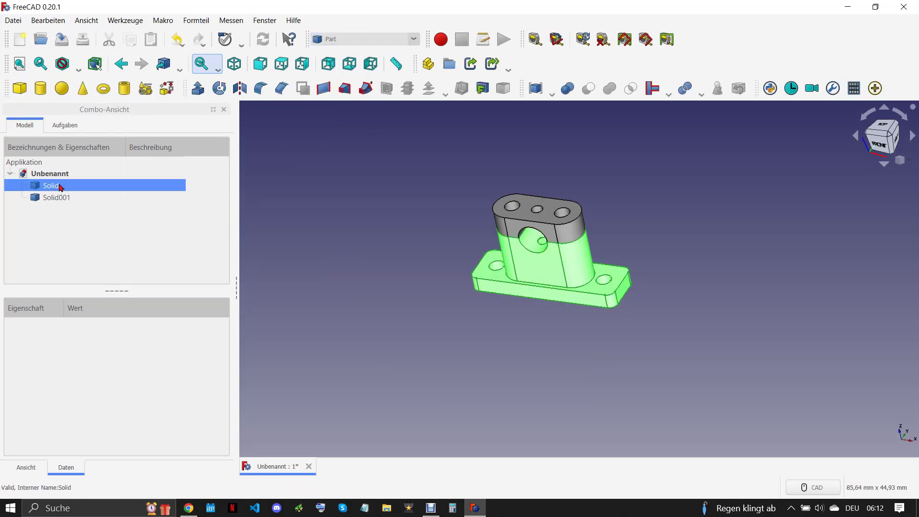
{"action": "left_click", "coordinate": [62, 197], "text": "ctrl"}
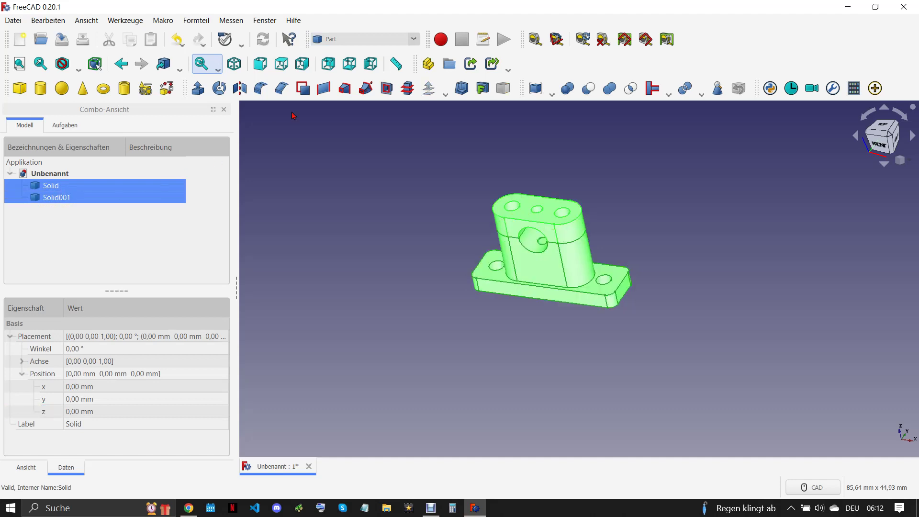
{"action": "left_click", "coordinate": [535, 90]}
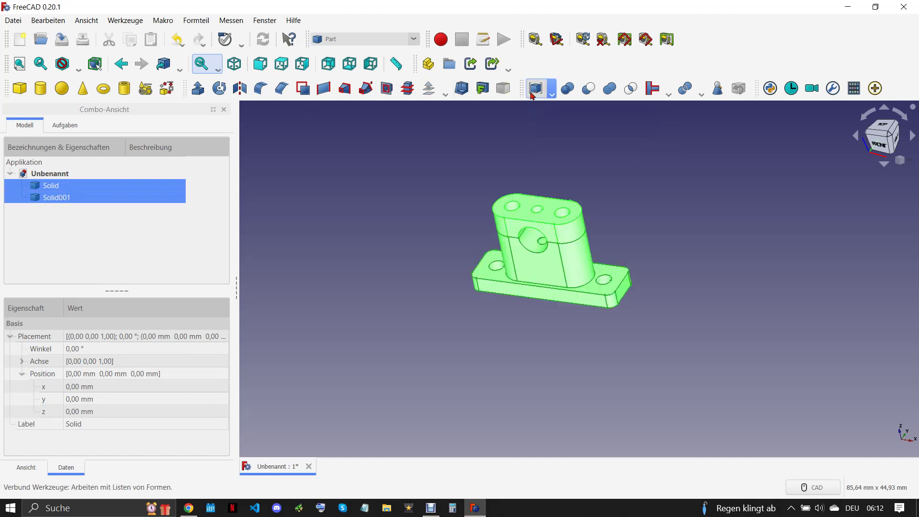
Step: Set the Compound's face colour (Flächenfarbe) to yellow
{"action": "right_click", "coordinate": [79, 186]}
{"action": "left_click", "coordinate": [115, 115]}
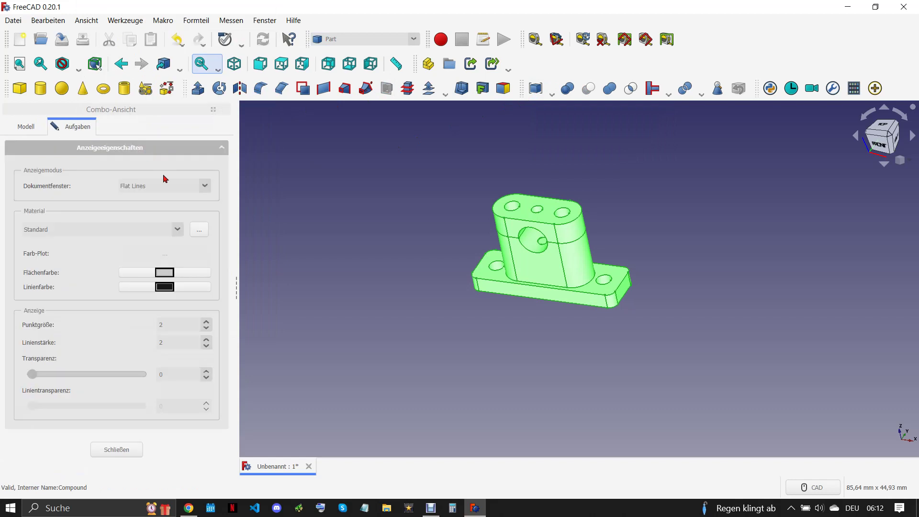
{"action": "left_click", "coordinate": [165, 273]}
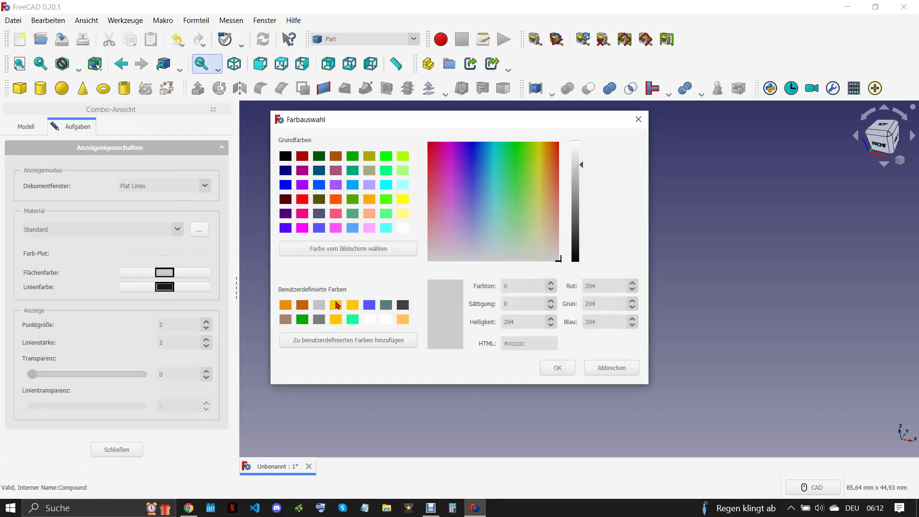
{"action": "left_click", "coordinate": [335, 305]}
{"action": "left_click", "coordinate": [558, 368]}
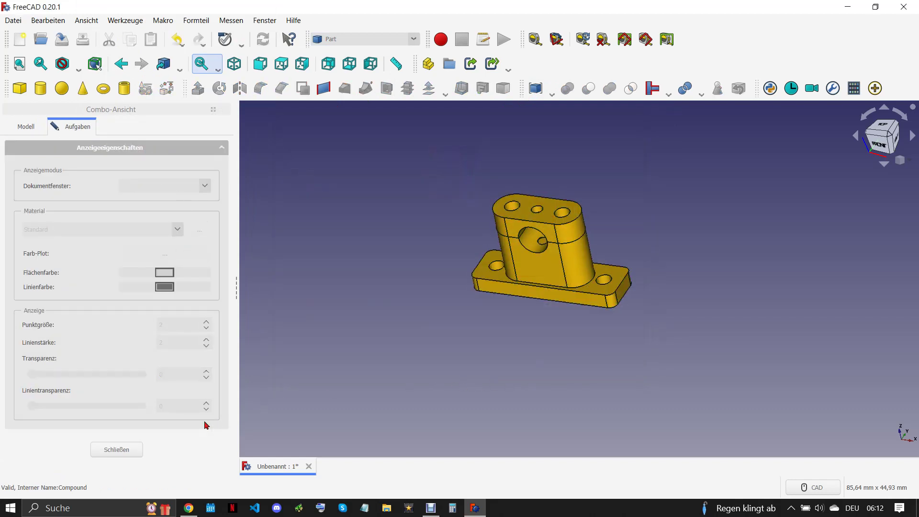
{"action": "left_click", "coordinate": [117, 449]}
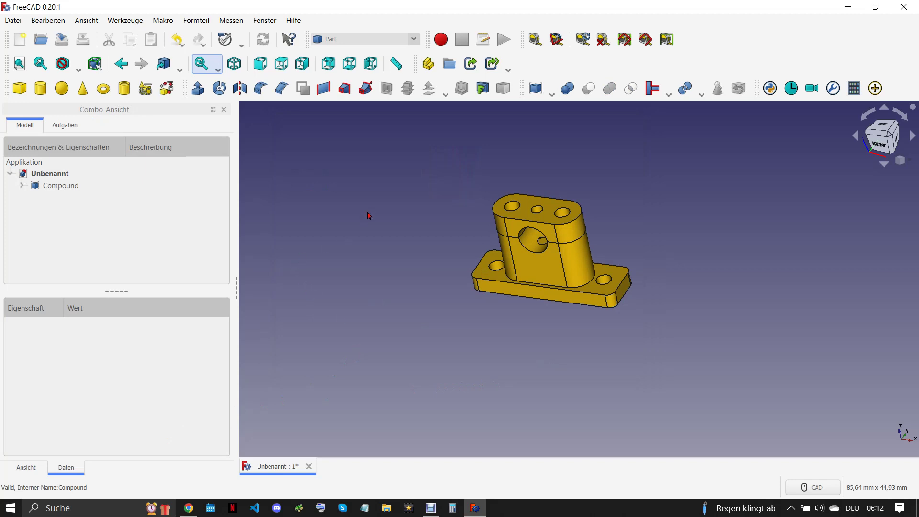
{"action": "middle_click_drag", "start_coordinate": [502, 238], "coordinate": [401, 238]}
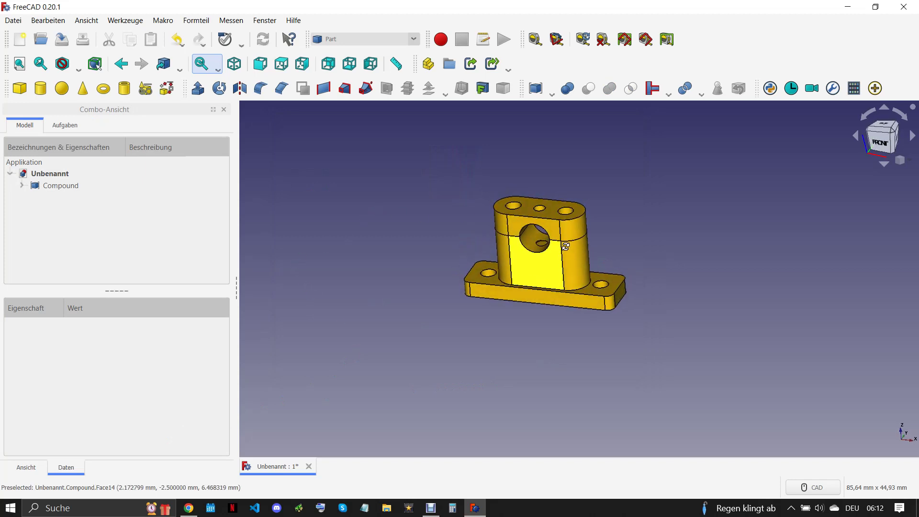
Step: Save the document as 1-08, close it, and return to the drawing PDF
{"action": "left_click", "coordinate": [14, 20]}
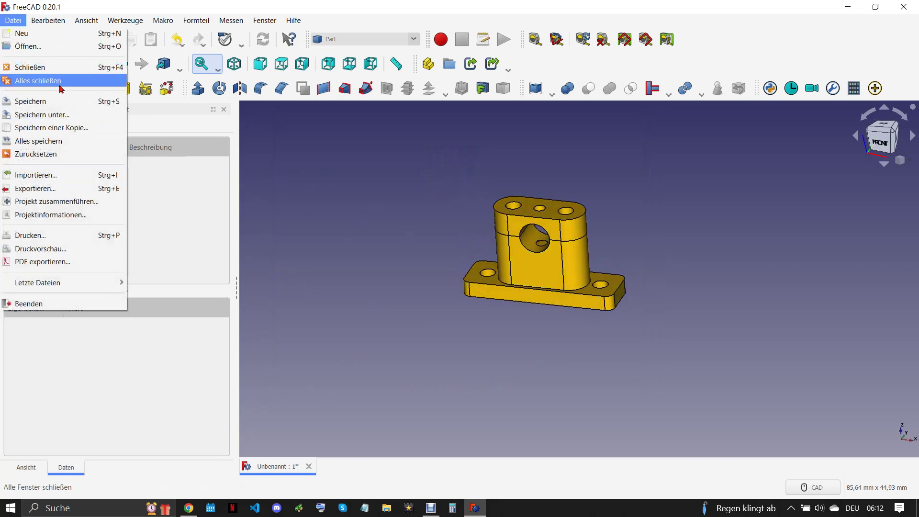
{"action": "left_click", "coordinate": [66, 117]}
{"action": "right_click", "coordinate": [242, 300]}
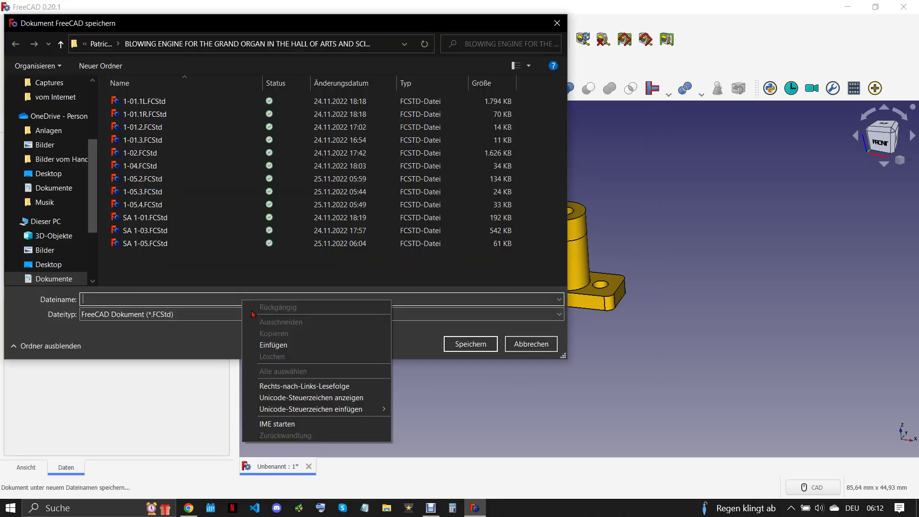
{"action": "left_click", "coordinate": [290, 346]}
{"action": "left_click", "coordinate": [470, 345]}
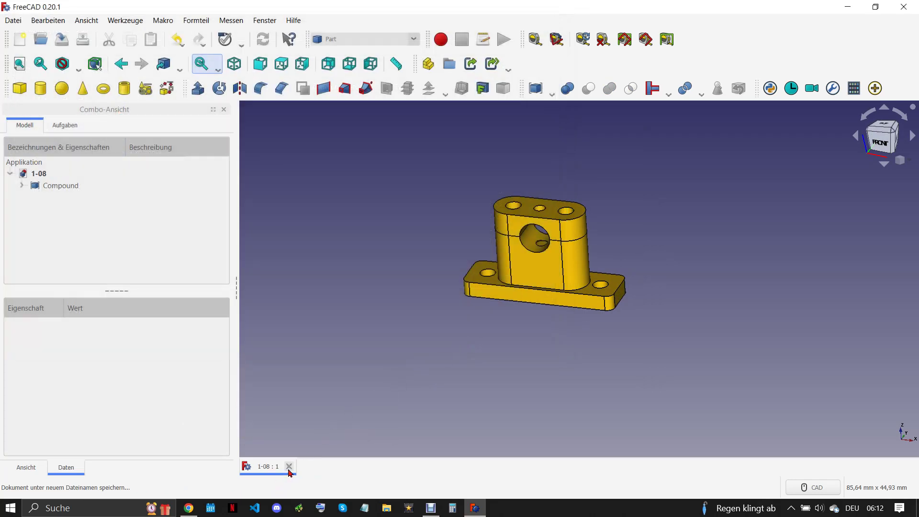
{"action": "left_click", "coordinate": [289, 467]}
{"action": "left_click", "coordinate": [188, 507]}
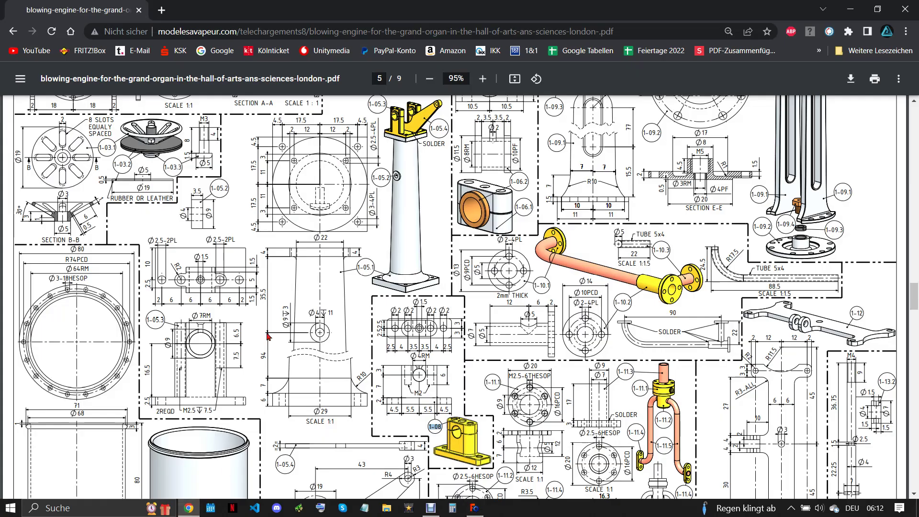
Step: Scroll over the Parts and Assemblies sheet 04 drawings, then bring FreeCAD back
{"action": "scroll", "coordinate": [364, 348], "scroll_direction": "up", "scroll_amount": 1}
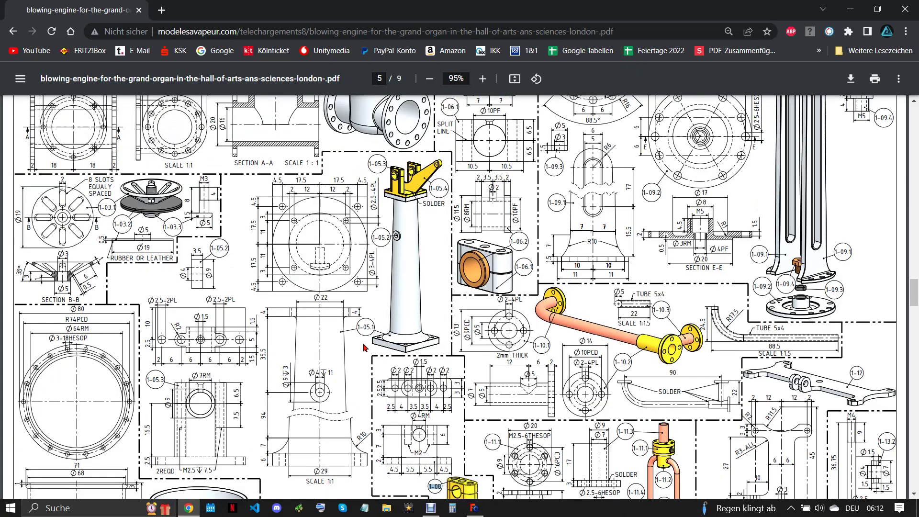
{"action": "scroll", "coordinate": [364, 347], "scroll_direction": "up", "scroll_amount": 3}
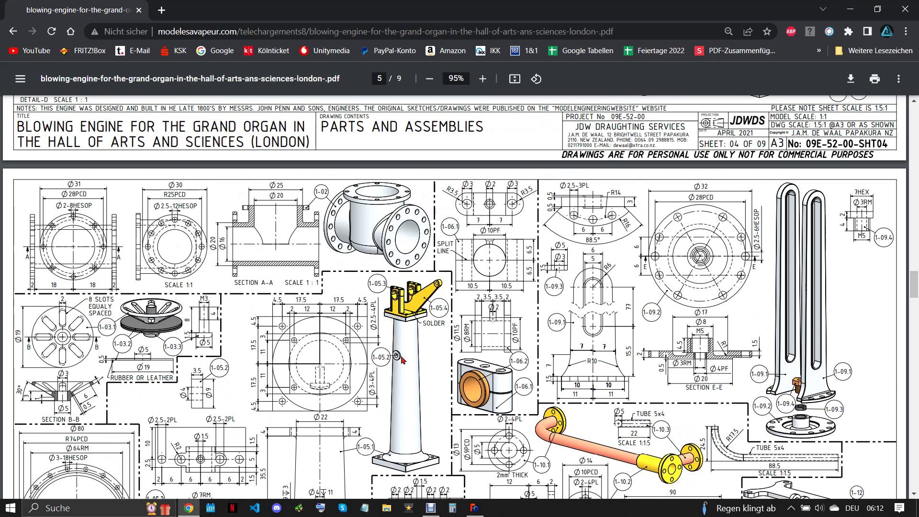
{"action": "scroll", "coordinate": [401, 359], "scroll_direction": "down", "scroll_amount": 3}
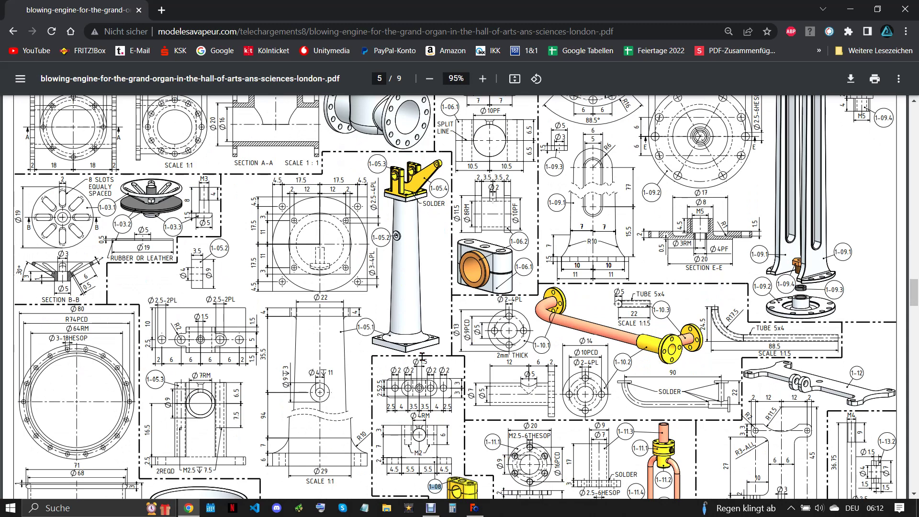
{"action": "scroll", "coordinate": [422, 356], "scroll_direction": "up", "scroll_amount": 1}
{"action": "scroll", "coordinate": [423, 357], "scroll_direction": "up", "scroll_amount": 4}
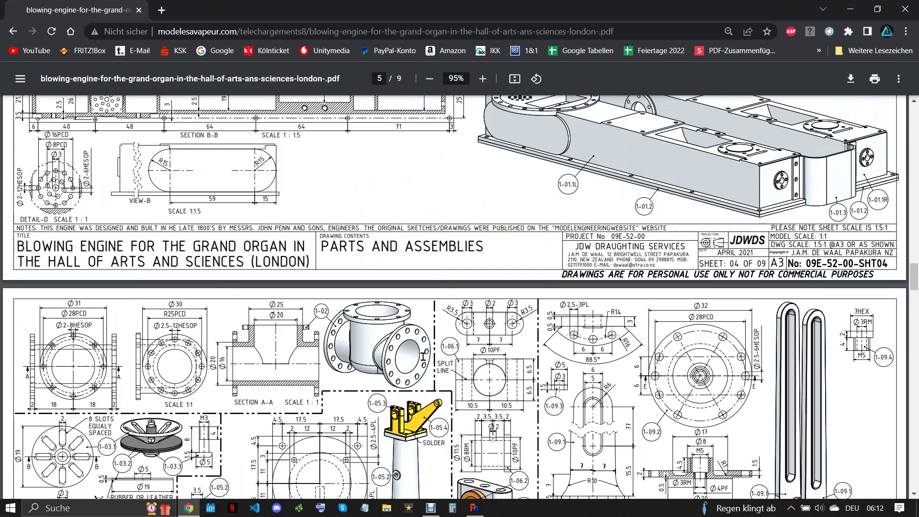
{"action": "scroll", "coordinate": [423, 355], "scroll_direction": "down", "scroll_amount": 2}
{"action": "scroll", "coordinate": [449, 360], "scroll_direction": "down", "scroll_amount": 1}
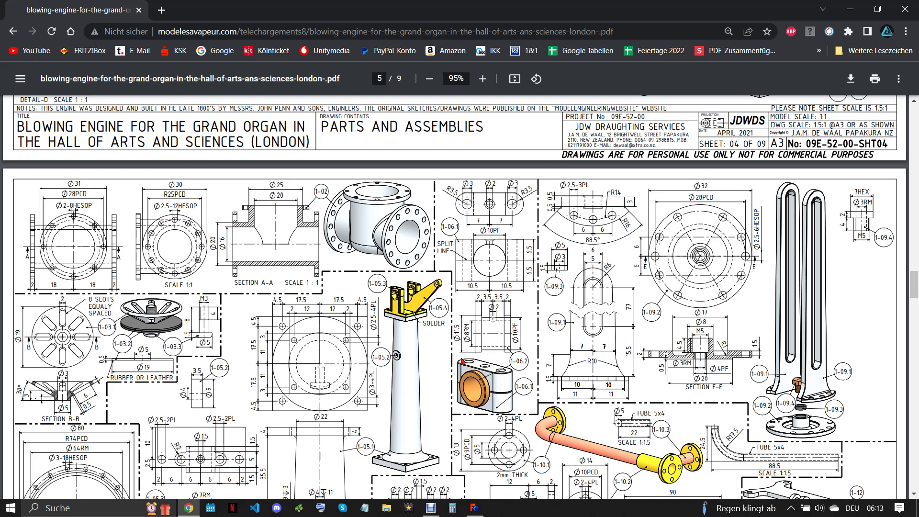
{"action": "left_click", "coordinate": [479, 511]}
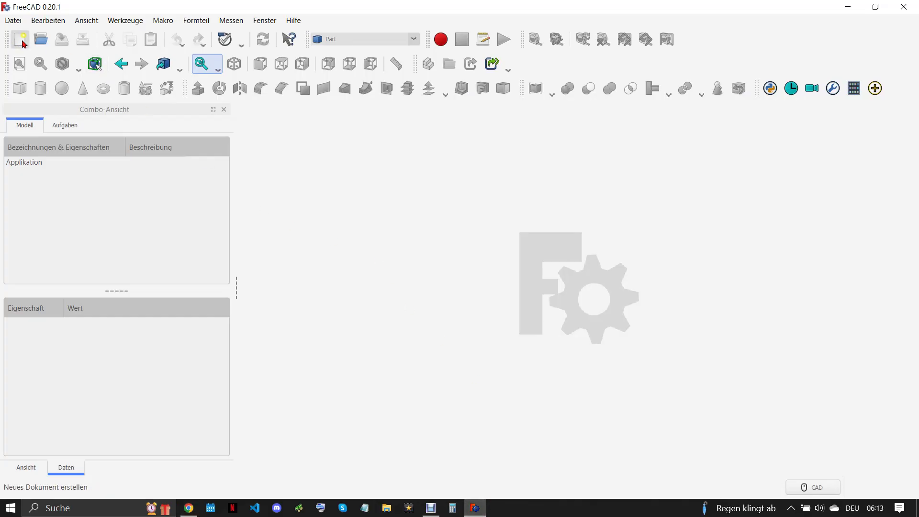
Step: In a new document, create a Part Design body with a sketch on the XY plane
{"action": "left_click", "coordinate": [20, 40]}
{"action": "left_click", "coordinate": [356, 41]}
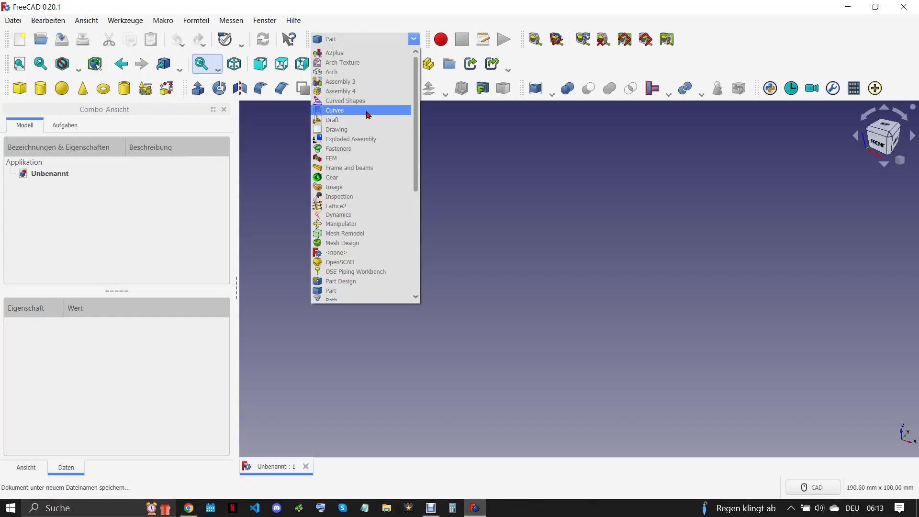
{"action": "left_click", "coordinate": [361, 281]}
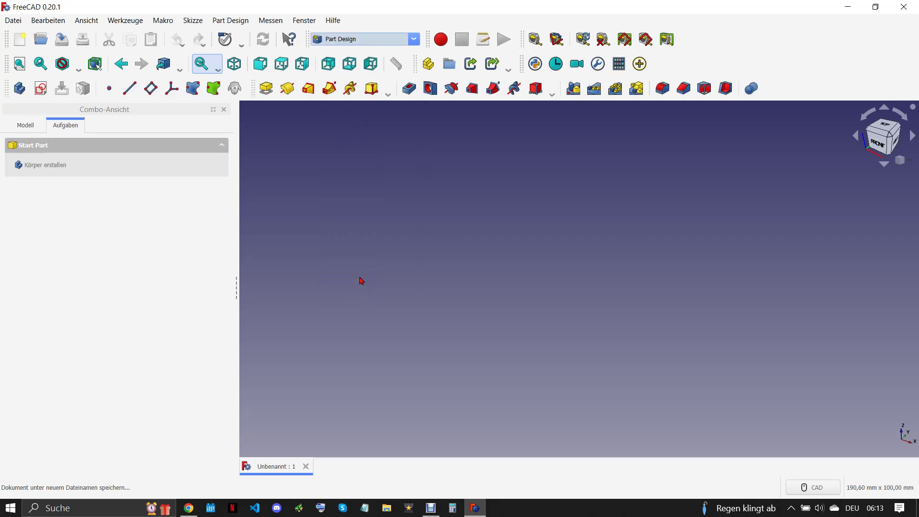
{"action": "left_click", "coordinate": [45, 164]}
{"action": "left_click", "coordinate": [40, 88]}
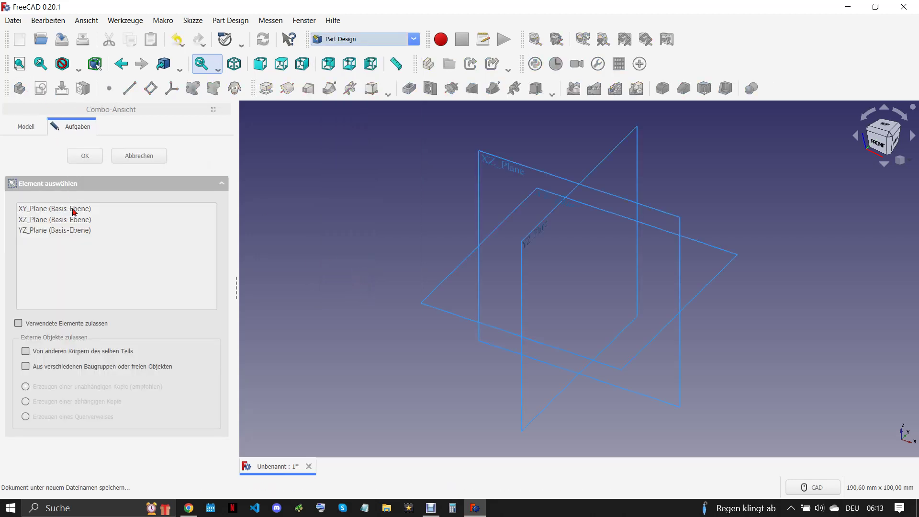
{"action": "left_click", "coordinate": [74, 209]}
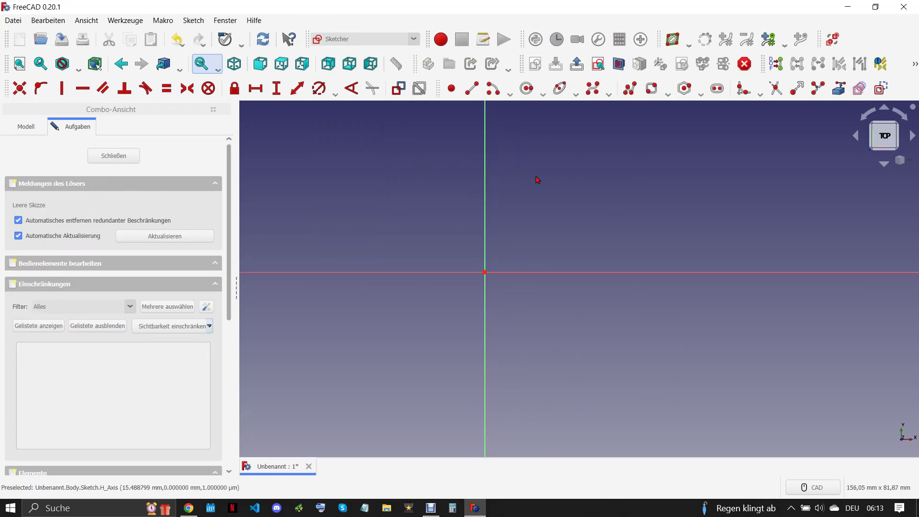
Step: Draw a horizontal slot and make its end centres symmetric about the origin
{"action": "left_click", "coordinate": [717, 89]}
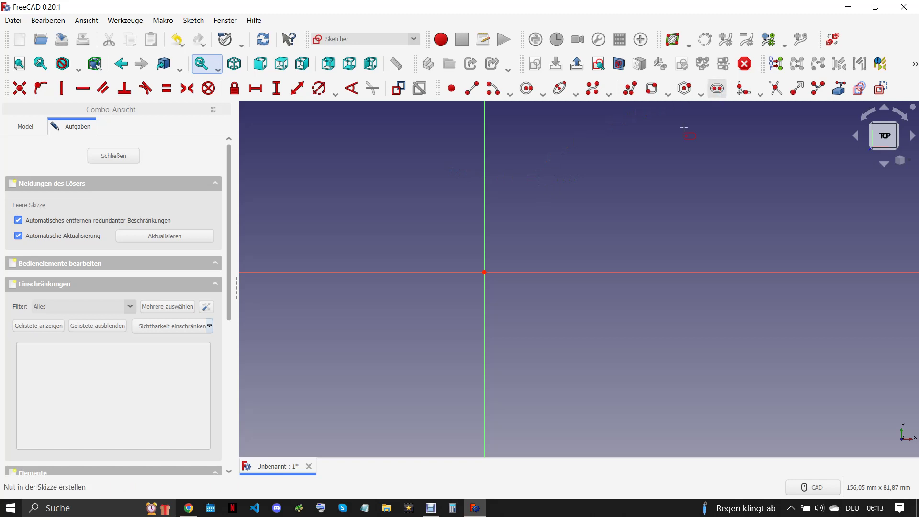
{"action": "left_click", "coordinate": [432, 273]}
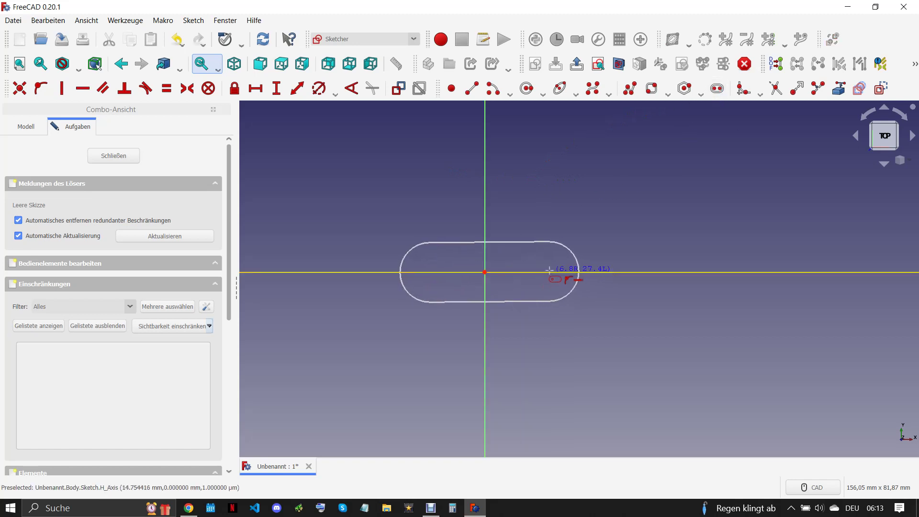
{"action": "left_click", "coordinate": [550, 274]}
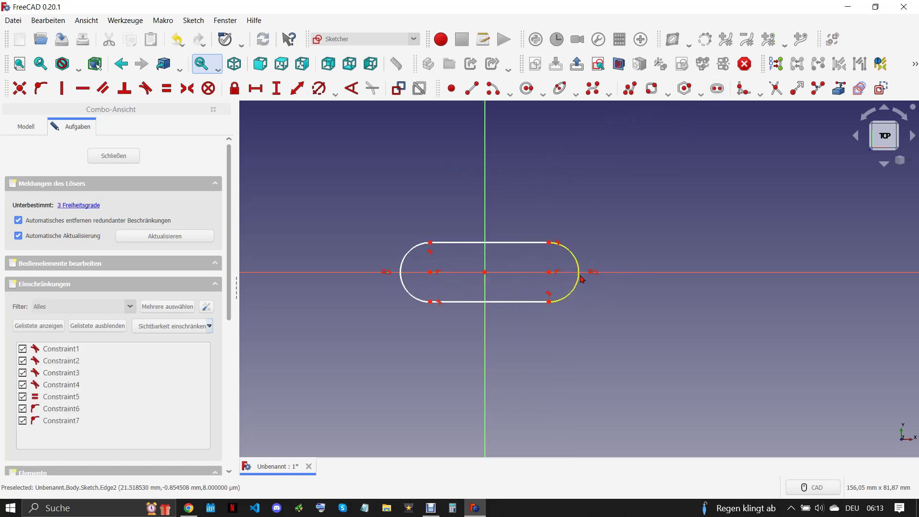
{"action": "left_click", "coordinate": [550, 272]}
{"action": "left_click", "coordinate": [430, 273]}
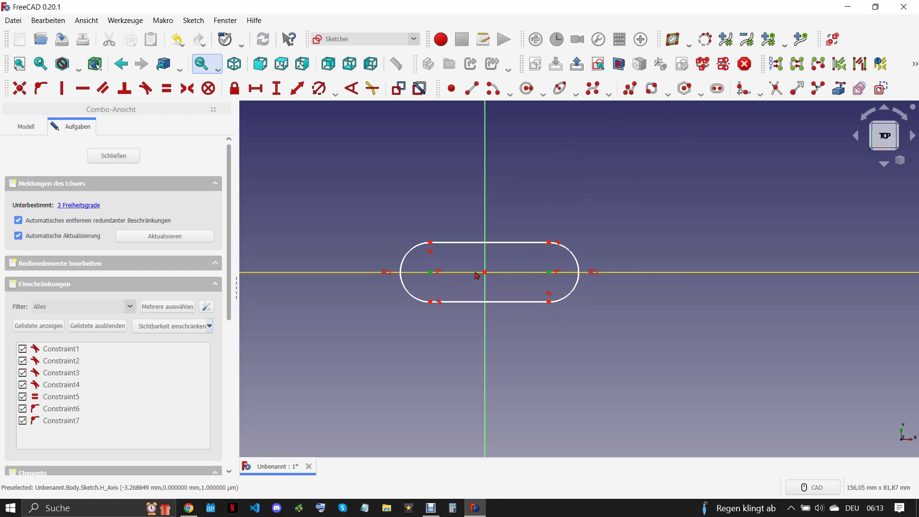
{"action": "left_click", "coordinate": [485, 274]}
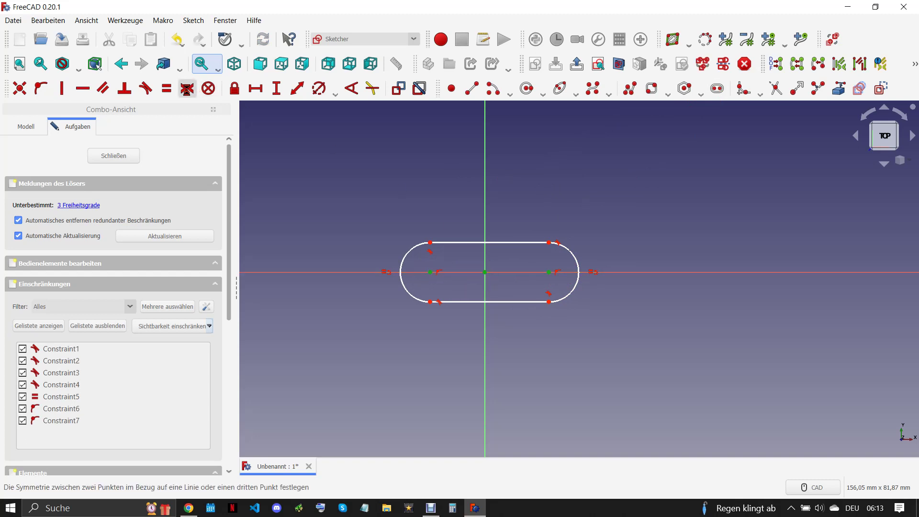
{"action": "left_click", "coordinate": [187, 88]}
Step: Give the slot ends a 3,5 mm radius and the centres a 7 mm offset
{"action": "left_click", "coordinate": [562, 258]}
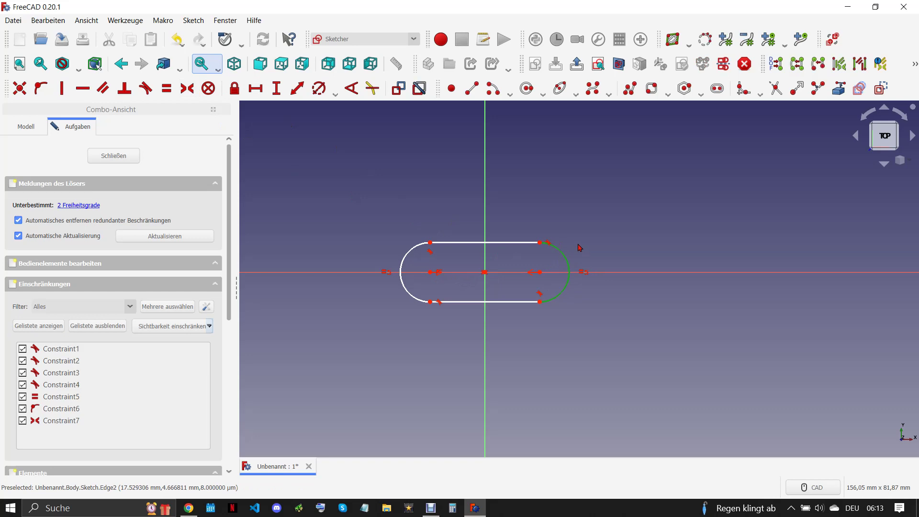
{"action": "left_click", "coordinate": [188, 508]}
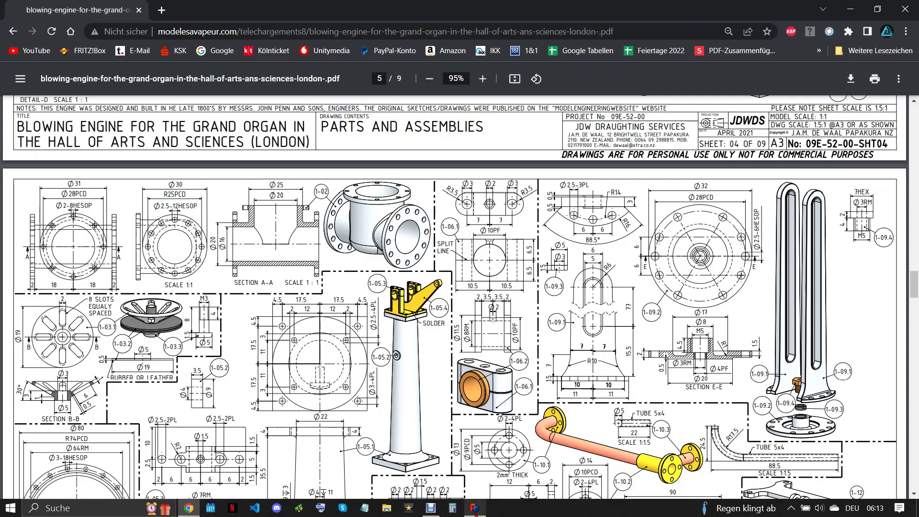
{"action": "left_click", "coordinate": [475, 508]}
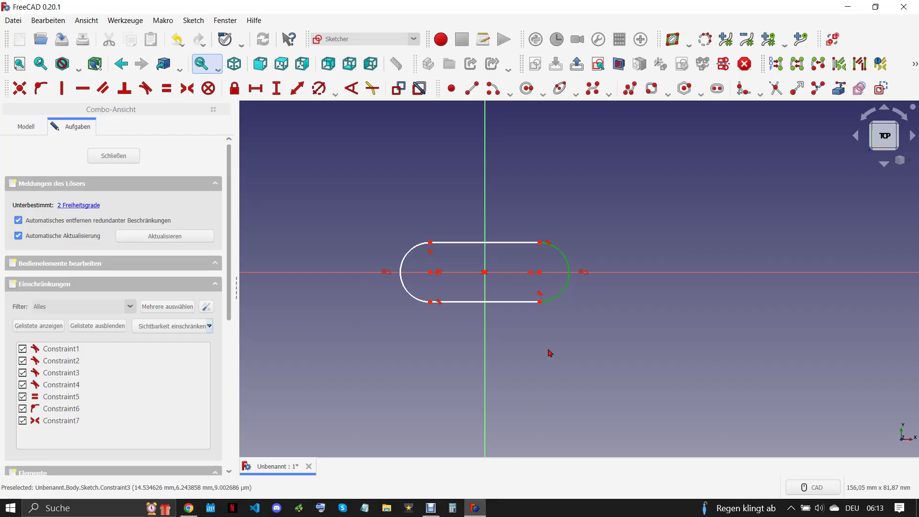
{"action": "left_click", "coordinate": [318, 88]}
{"action": "type", "text": "3,5"}
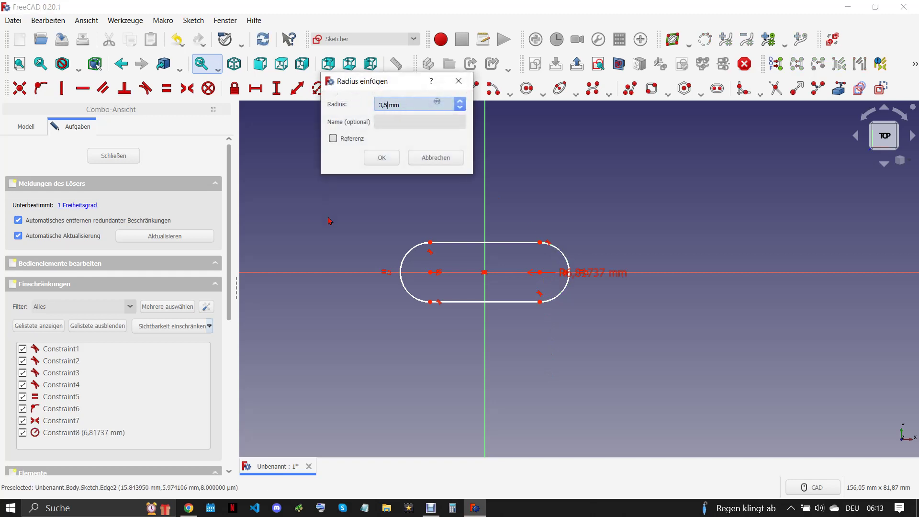
{"action": "key", "text": "Return"}
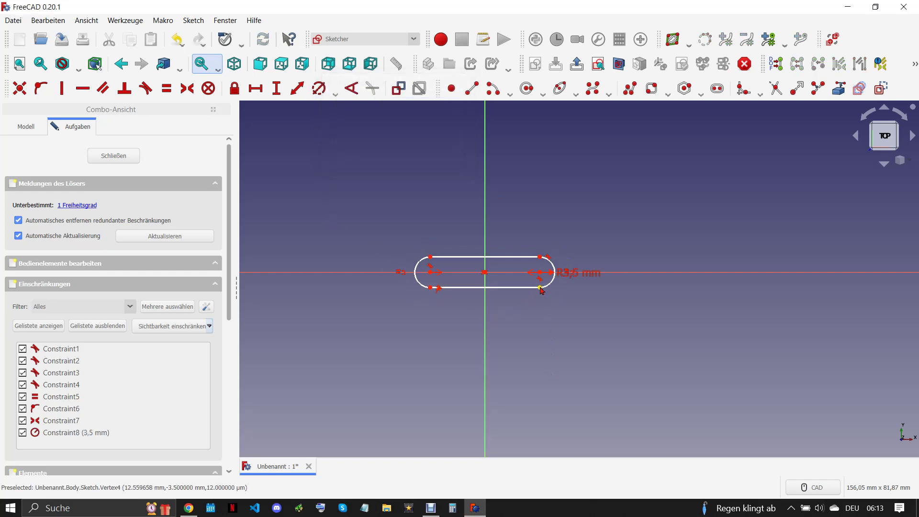
{"action": "type", "text": "l7"}
{"action": "left_click", "coordinate": [314, 157]}
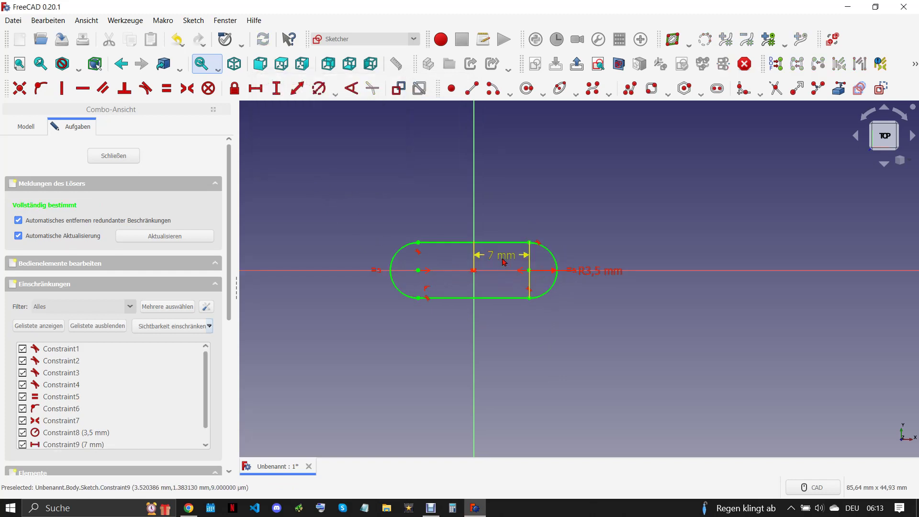
{"action": "left_click_drag", "start_coordinate": [501, 282], "coordinate": [562, 338]}
{"action": "left_click_drag", "start_coordinate": [599, 271], "coordinate": [612, 251]}
{"action": "scroll", "coordinate": [549, 277], "scroll_direction": "up", "scroll_amount": 3}
Step: Add two equal Ø3 mm hole circles at the slot's end centres
{"action": "left_click", "coordinate": [189, 508]}
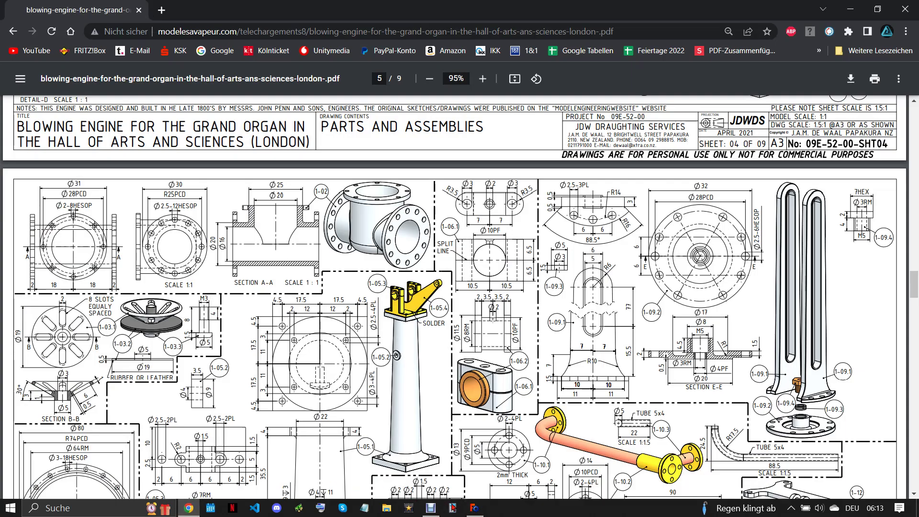
{"action": "mouse_move", "coordinate": [474, 507]}
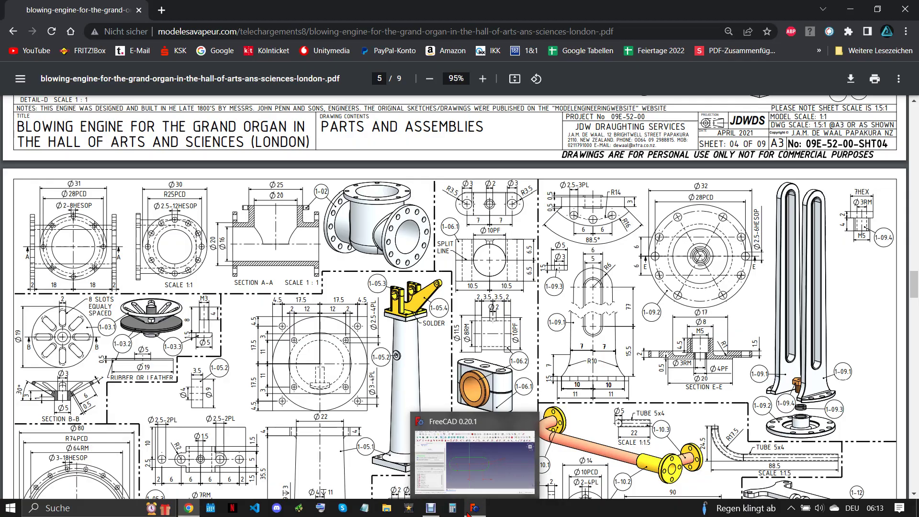
{"action": "left_click", "coordinate": [484, 454]}
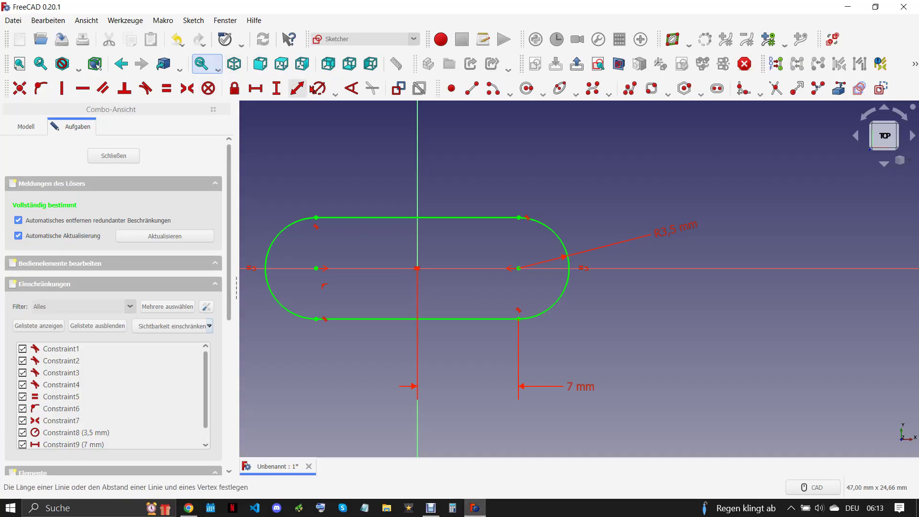
{"action": "left_click", "coordinate": [527, 89]}
{"action": "left_click", "coordinate": [316, 268]}
{"action": "left_click", "coordinate": [518, 268]}
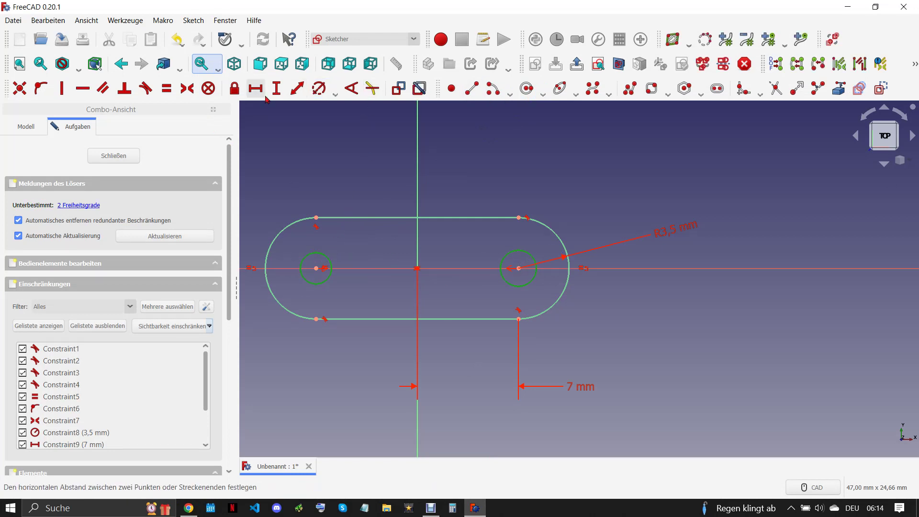
{"action": "left_click", "coordinate": [318, 88]}
{"action": "type", "text": "3"}
{"action": "left_click", "coordinate": [383, 158]}
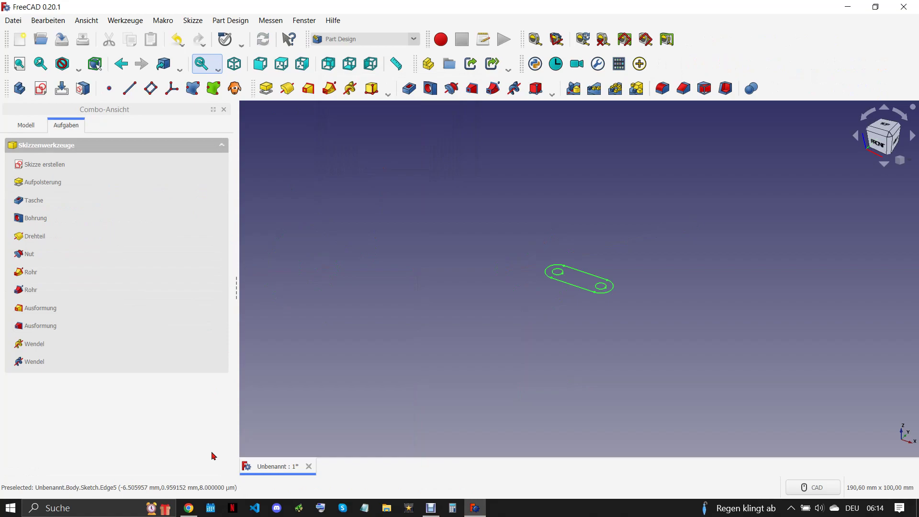
Step: Pad the slot sketch 13 mm, symmetric to its plane
{"action": "left_click", "coordinate": [189, 508]}
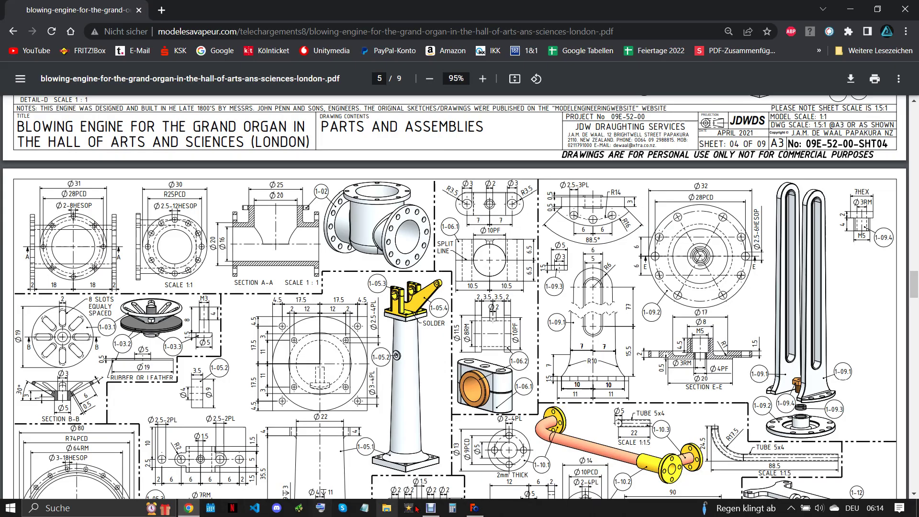
{"action": "left_click", "coordinate": [474, 508]}
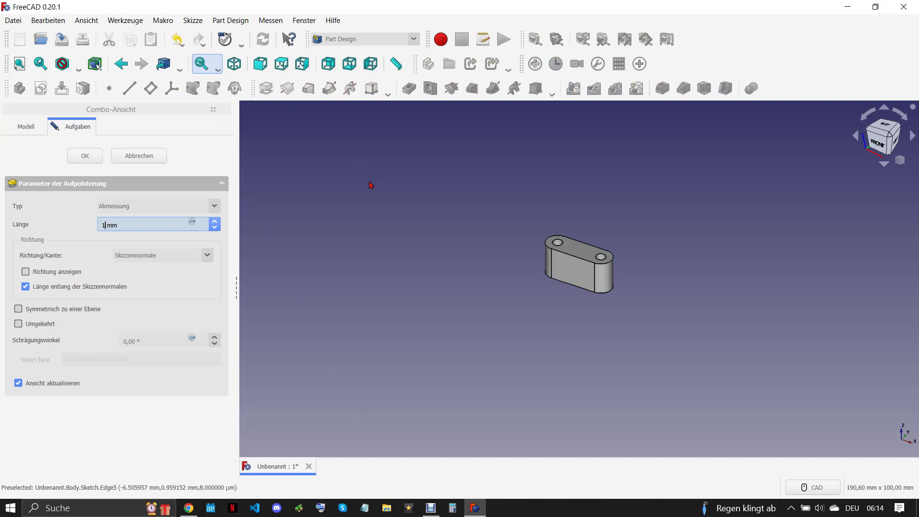
{"action": "type", "text": "13"}
{"action": "left_click", "coordinate": [19, 309]}
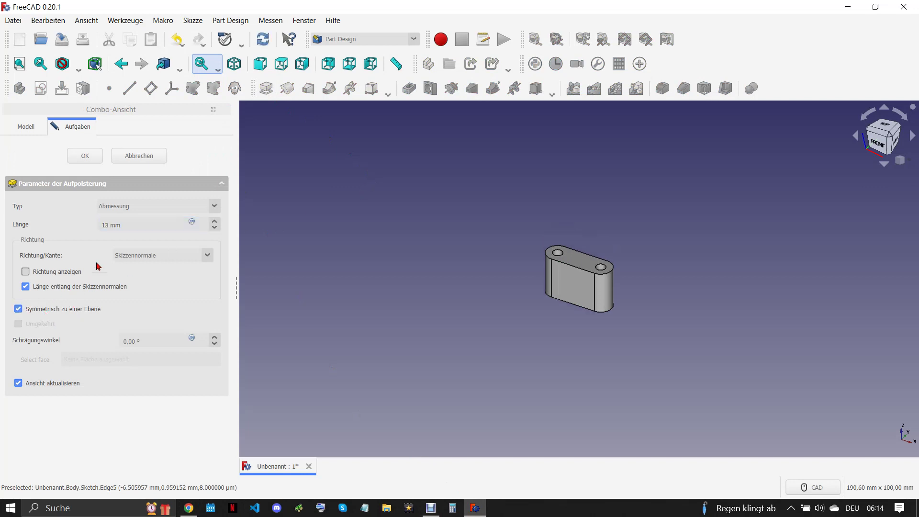
{"action": "left_click", "coordinate": [88, 157]}
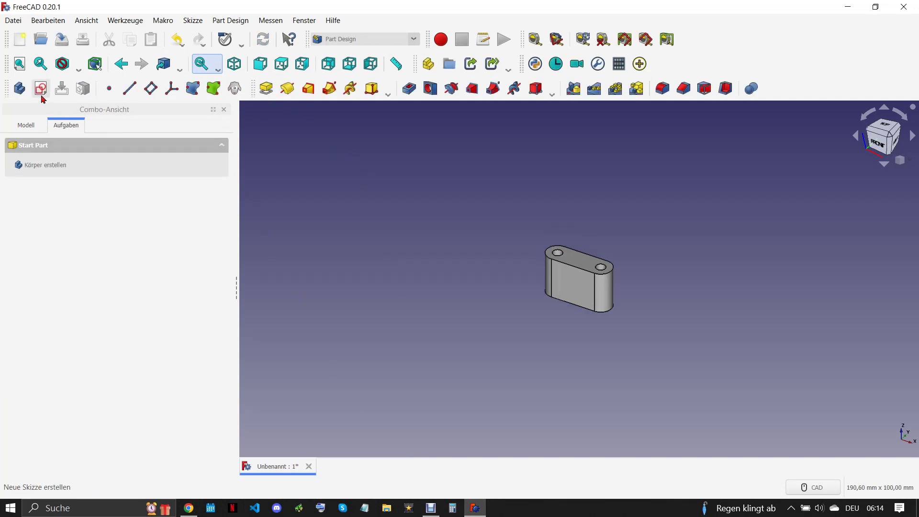
{"action": "left_click", "coordinate": [42, 90]}
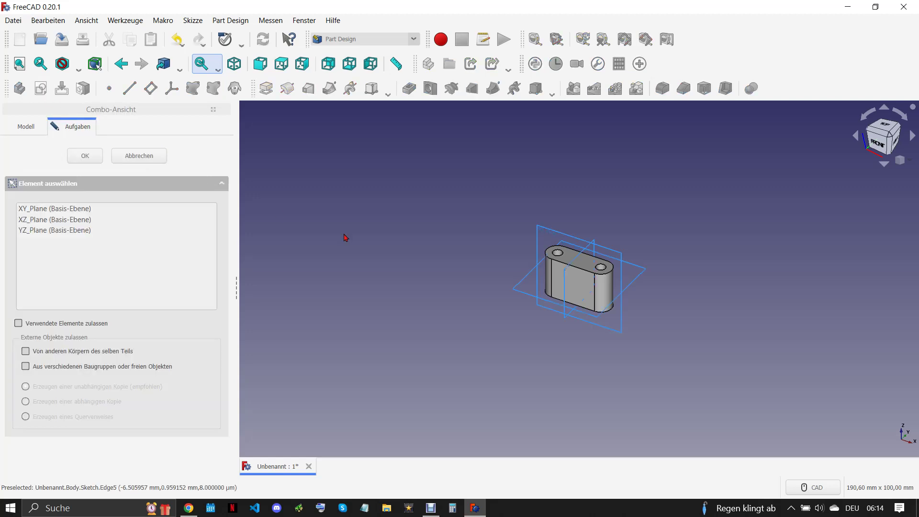
Step: Sketch a Ø10 mm circle at the origin on the XZ plane
{"action": "left_click", "coordinate": [640, 262]}
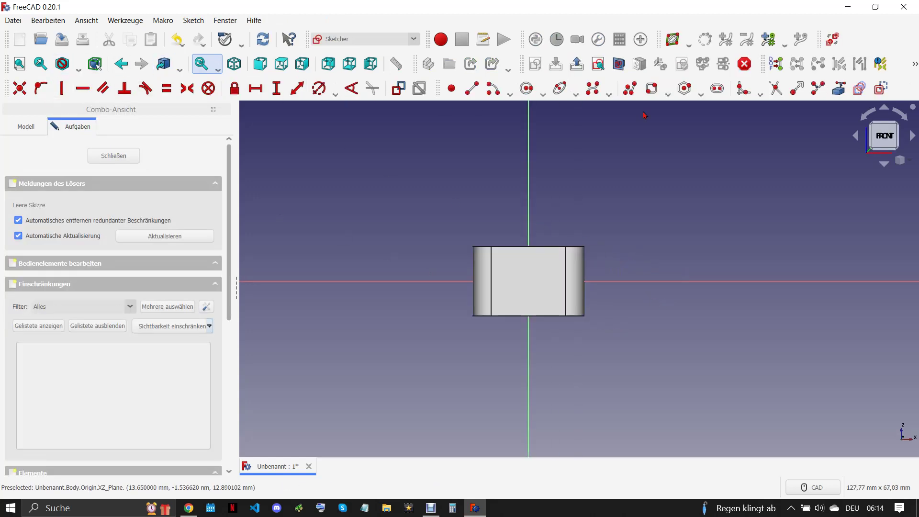
{"action": "scroll", "coordinate": [614, 276], "scroll_direction": "up", "scroll_amount": 2}
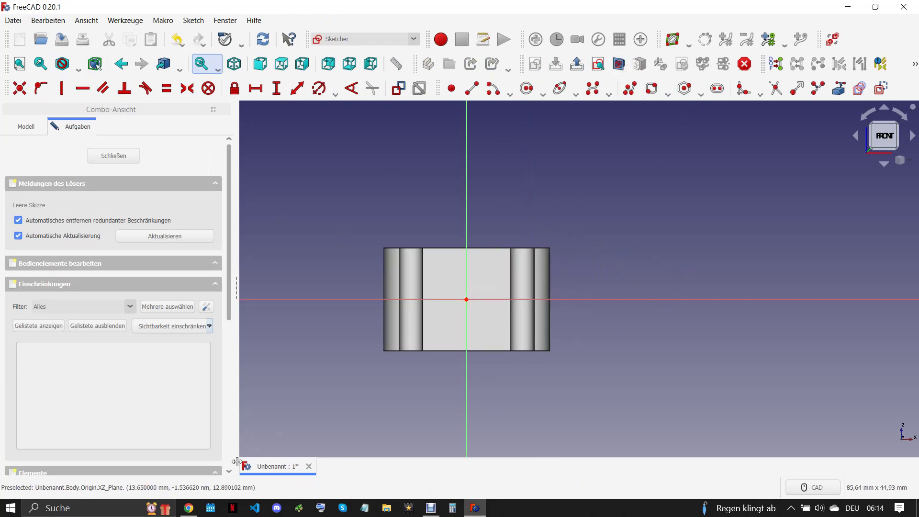
{"action": "left_click", "coordinate": [189, 508]}
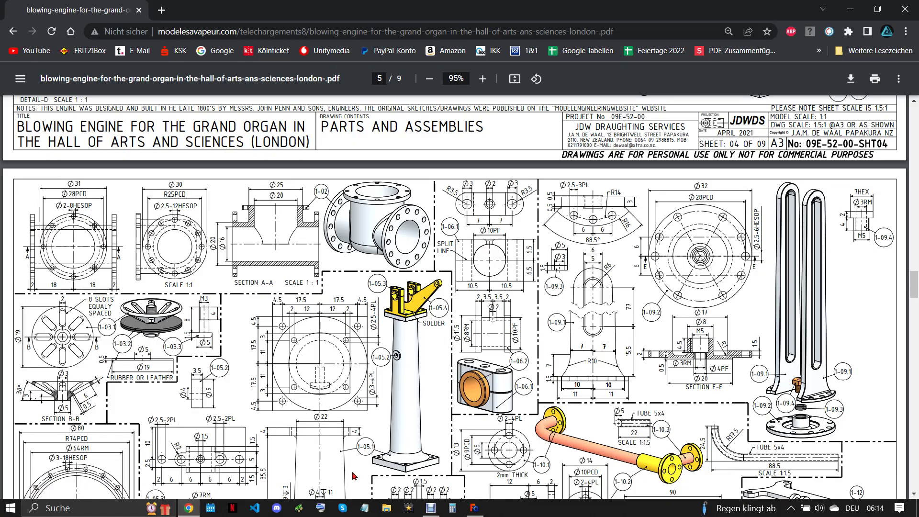
{"action": "left_click", "coordinate": [475, 508]}
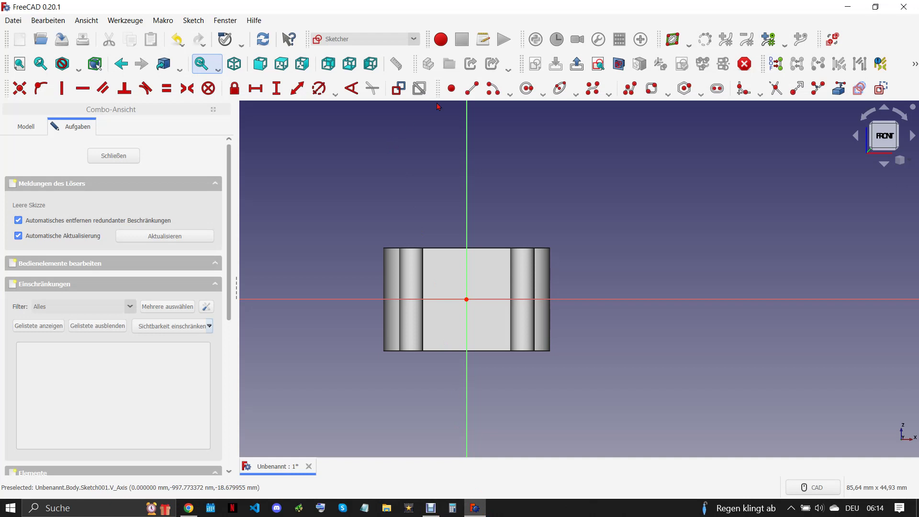
{"action": "left_click", "coordinate": [526, 88]}
{"action": "left_click", "coordinate": [466, 300]}
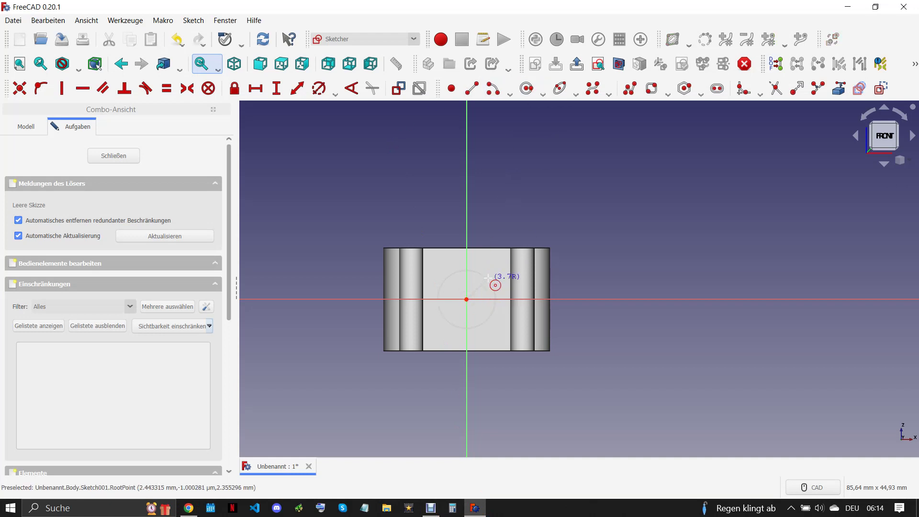
{"action": "left_click", "coordinate": [487, 278]}
{"action": "left_click", "coordinate": [319, 88]}
{"action": "type", "text": "10"}
{"action": "left_click", "coordinate": [381, 155]}
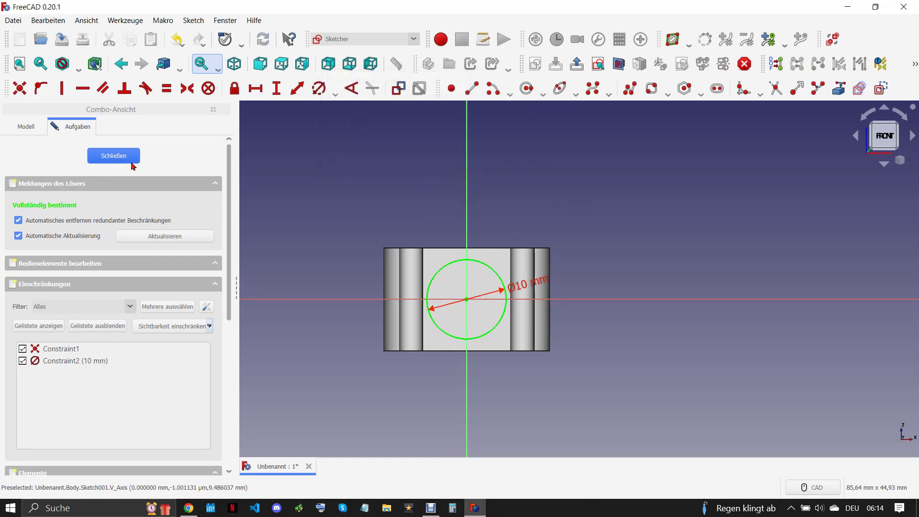
{"action": "left_click", "coordinate": [114, 156]}
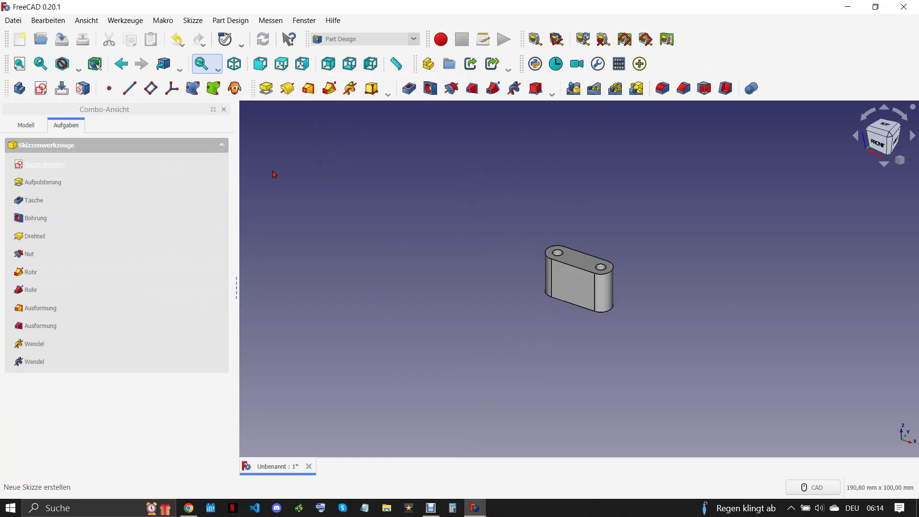
Step: Pocket the 10 mm circle through all, symmetric to the sketch plane
{"action": "left_click", "coordinate": [409, 90]}
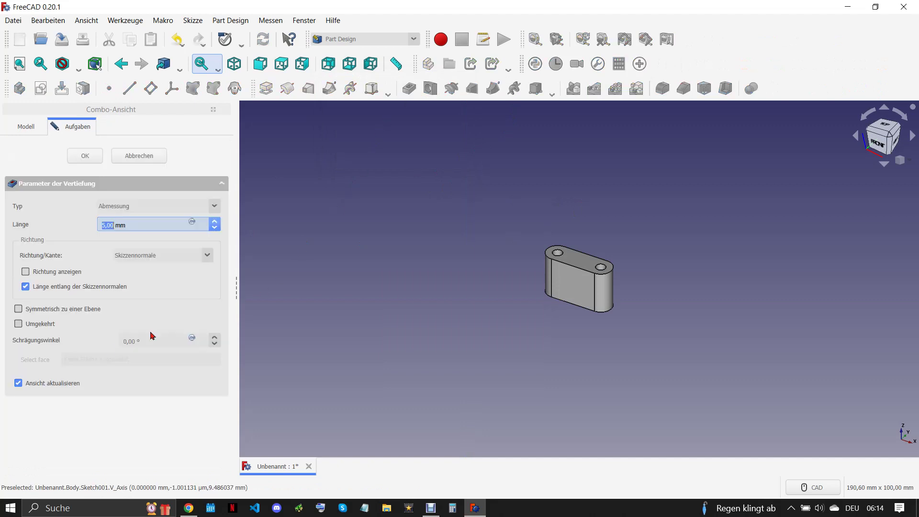
{"action": "left_click", "coordinate": [22, 309]}
{"action": "left_click", "coordinate": [142, 206]}
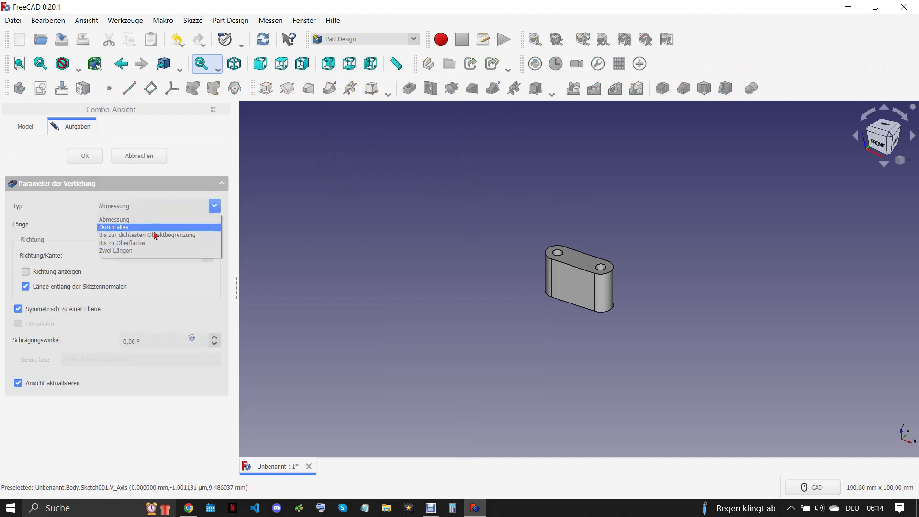
{"action": "left_click", "coordinate": [153, 227]}
{"action": "left_click", "coordinate": [85, 158]}
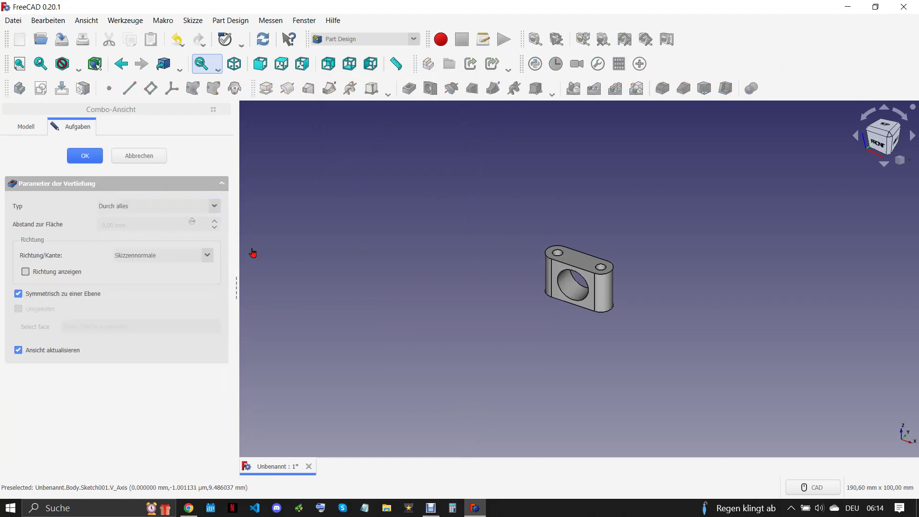
{"action": "scroll", "coordinate": [593, 278], "scroll_direction": "up", "scroll_amount": 3}
{"action": "left_click", "coordinate": [565, 241]}
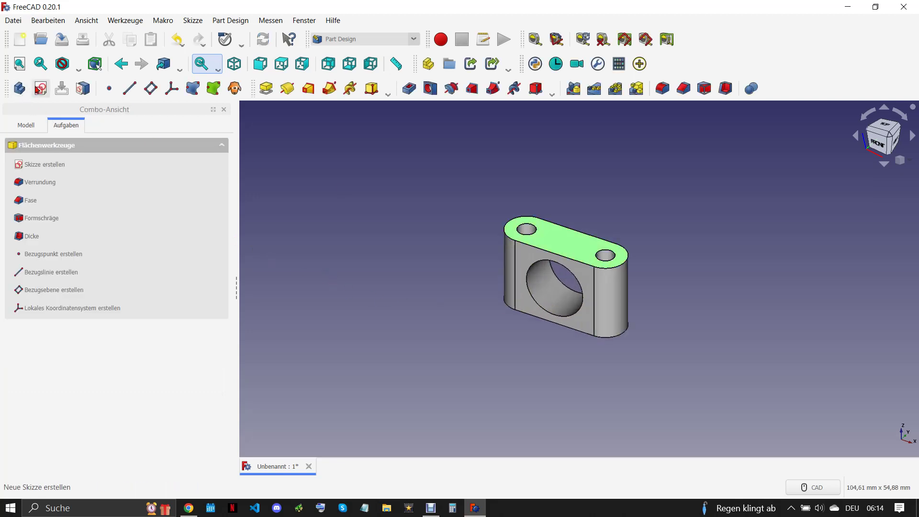
{"action": "left_click", "coordinate": [45, 164]}
Step: Sketch a Ø2 mm circle at the origin on the block's top face
{"action": "left_click", "coordinate": [526, 88]}
{"action": "left_click", "coordinate": [488, 264]}
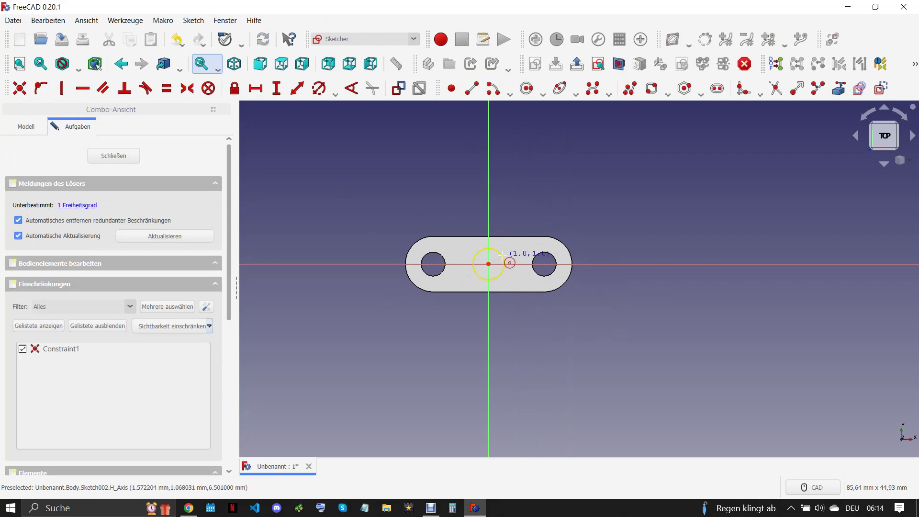
{"action": "left_click", "coordinate": [188, 508]}
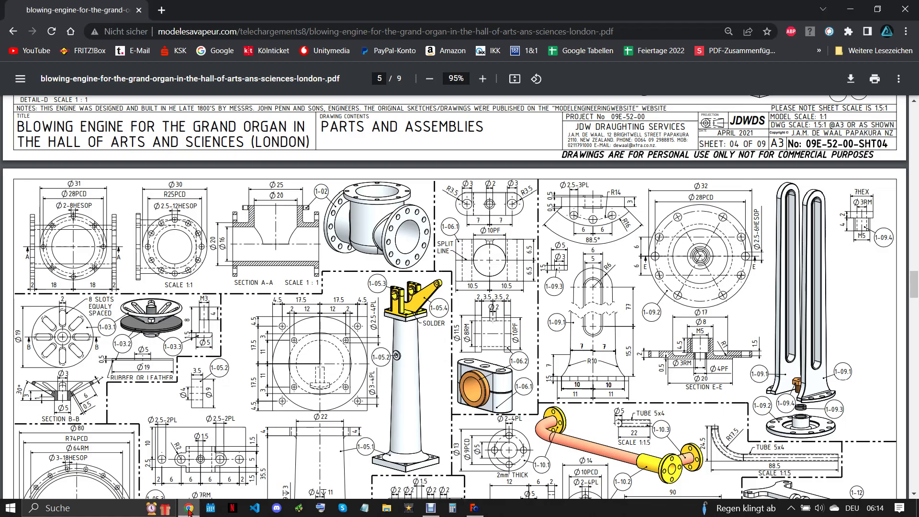
{"action": "left_click", "coordinate": [474, 508]}
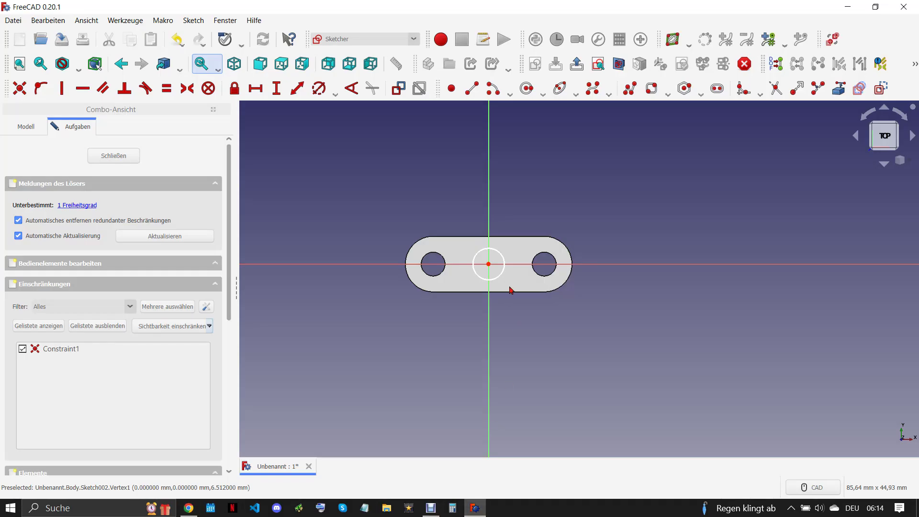
{"action": "left_click", "coordinate": [504, 262]}
{"action": "left_click", "coordinate": [319, 88]}
{"action": "type", "text": "2"}
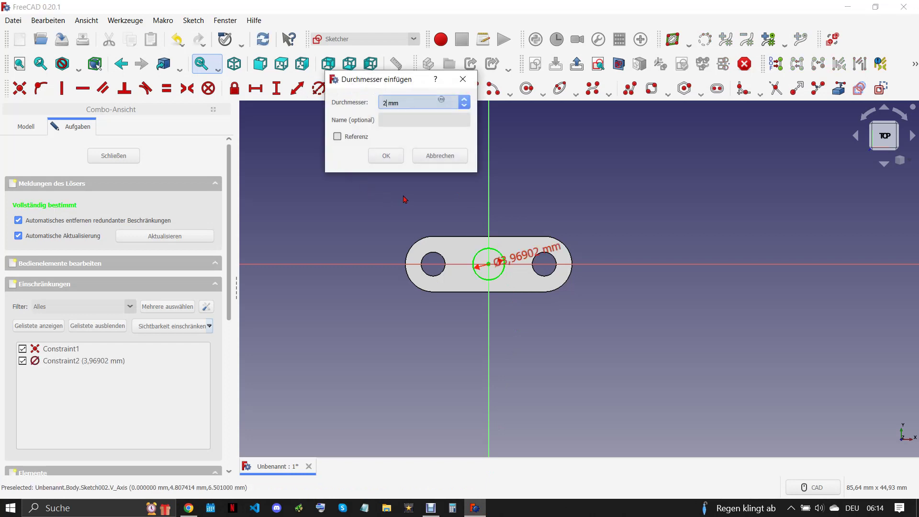
{"action": "left_click", "coordinate": [386, 155]}
{"action": "scroll", "coordinate": [542, 268], "scroll_direction": "up", "scroll_amount": 3}
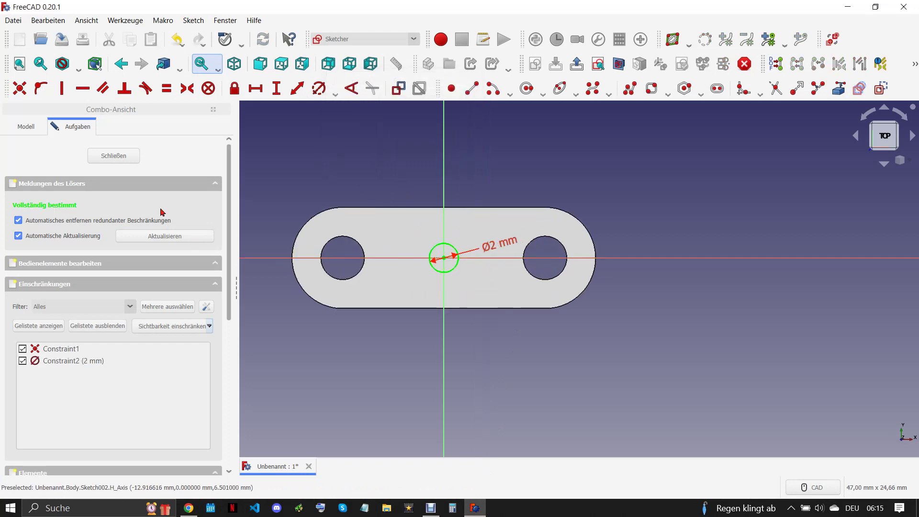
{"action": "left_click", "coordinate": [127, 157]}
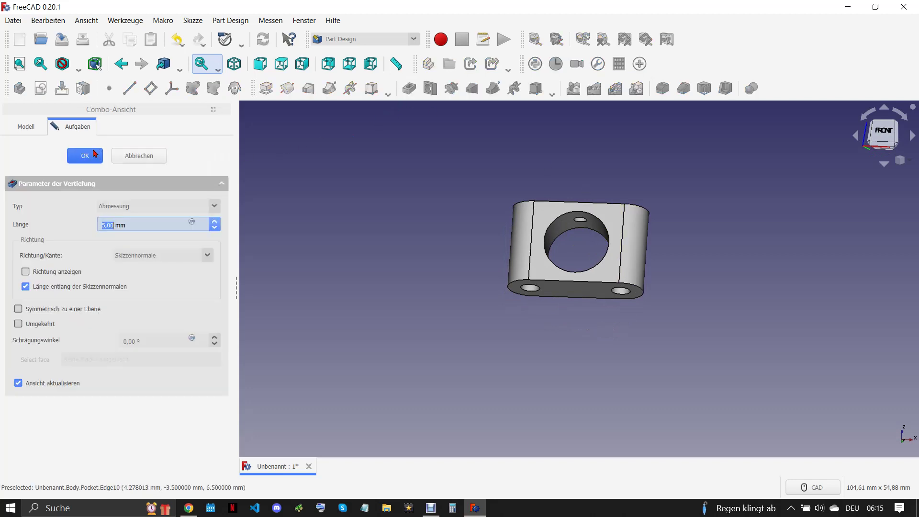
Step: Pocket the 2 mm hole at default depth and select its top edge
{"action": "key", "text": "Return"}
{"action": "right_click", "coordinate": [412, 255]}
{"action": "key", "text": "Escape"}
{"action": "middle_click_drag", "start_coordinate": [559, 242], "coordinate": [581, 308]}
{"action": "scroll", "coordinate": [598, 187], "scroll_direction": "up", "scroll_amount": 3}
{"action": "scroll", "coordinate": [562, 201], "scroll_direction": "up", "scroll_amount": 2}
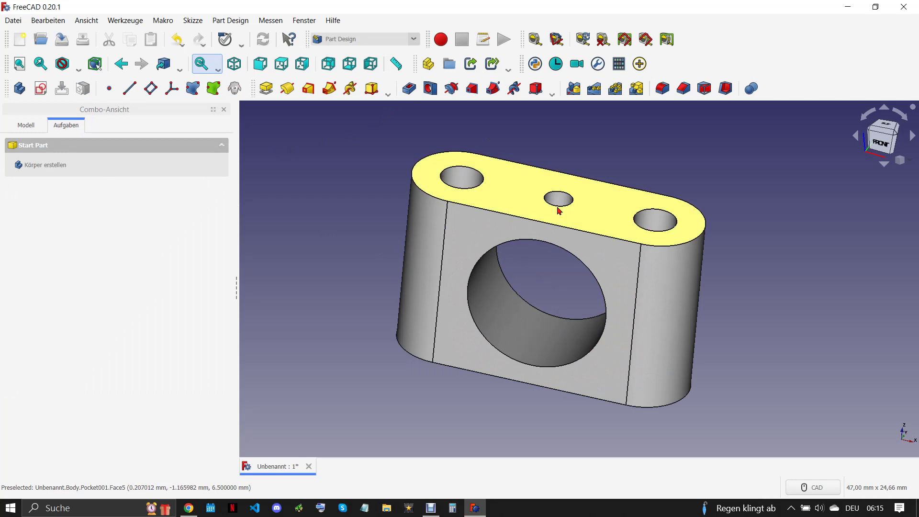
{"action": "left_click", "coordinate": [558, 205]}
Step: Chamfer the small hole's top edge by 1 mm
{"action": "left_click", "coordinate": [682, 89]}
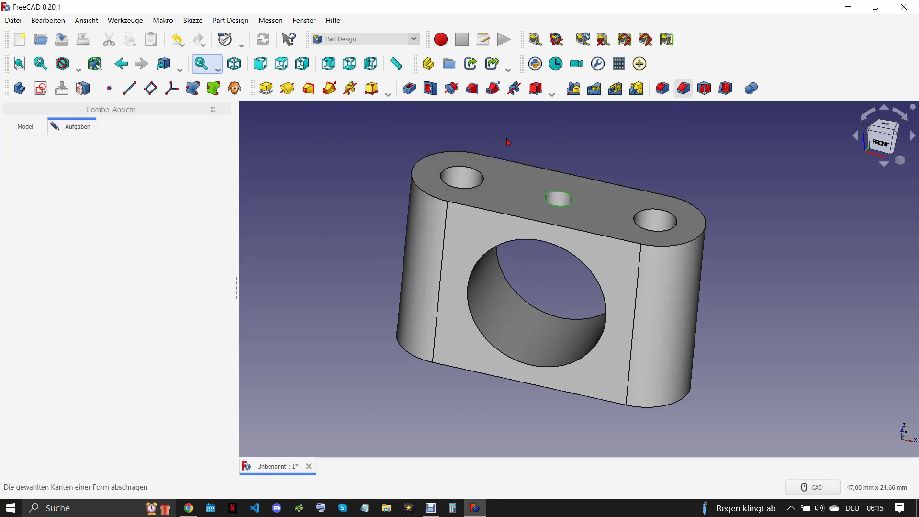
{"action": "left_click", "coordinate": [177, 187]}
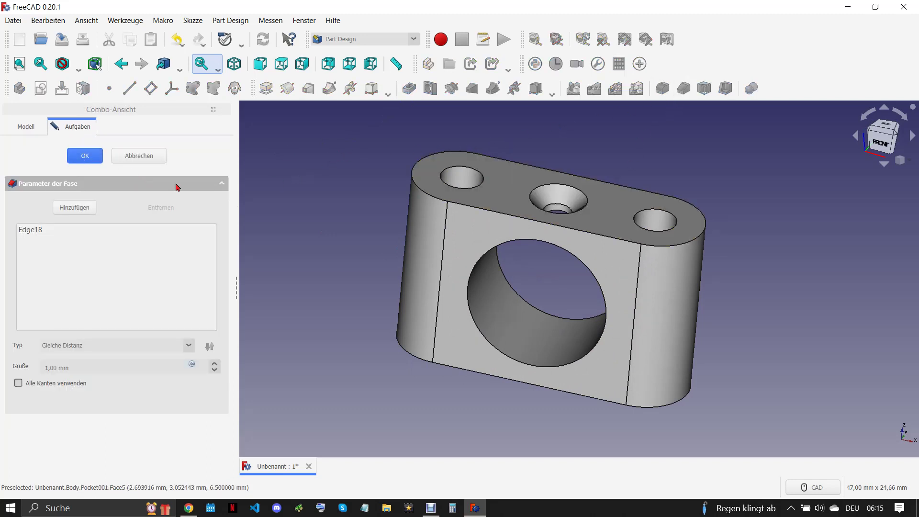
{"action": "key", "text": "Return"}
{"action": "middle_click_drag", "start_coordinate": [420, 244], "coordinate": [476, 281]}
{"action": "scroll", "coordinate": [476, 268], "scroll_direction": "down", "scroll_amount": 5}
{"action": "scroll", "coordinate": [479, 261], "scroll_direction": "up", "scroll_amount": 3}
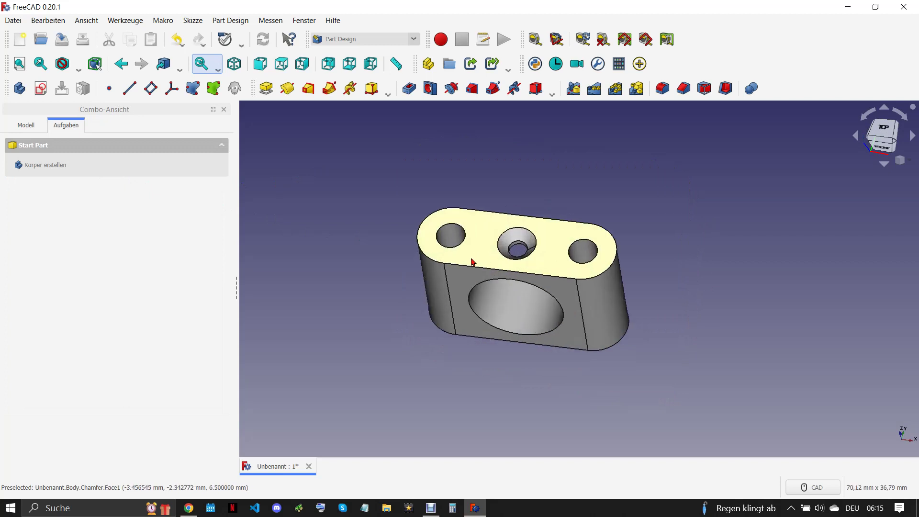
Step: Review the feature tree against the drawing and create a new body for the bushing
{"action": "left_click", "coordinate": [25, 125]}
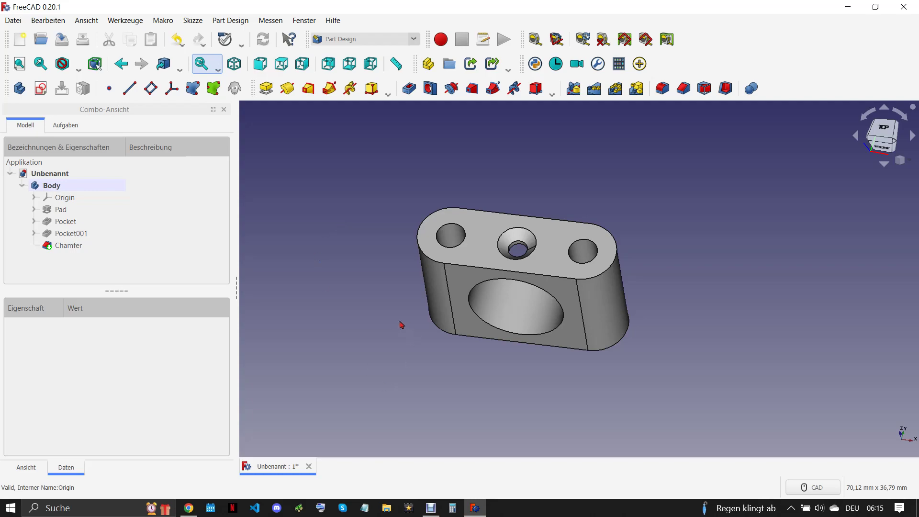
{"action": "left_click", "coordinate": [188, 510]}
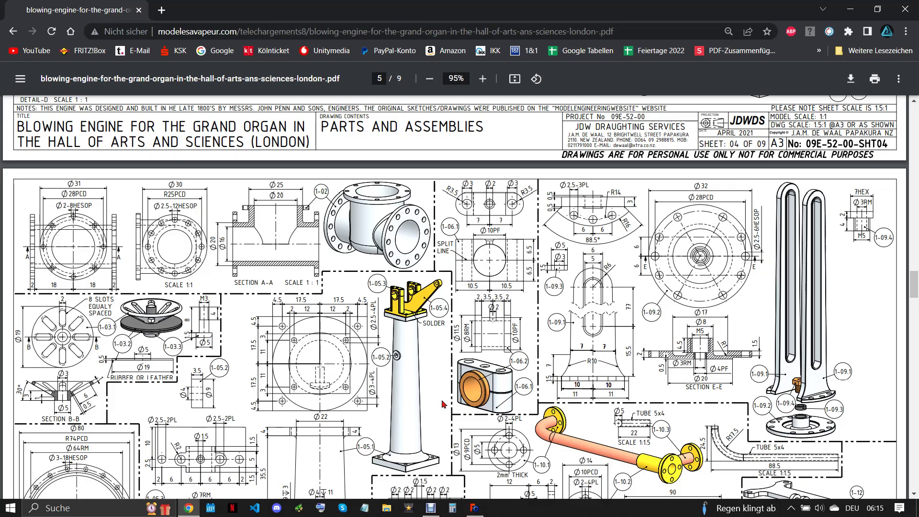
{"action": "left_click", "coordinate": [474, 508]}
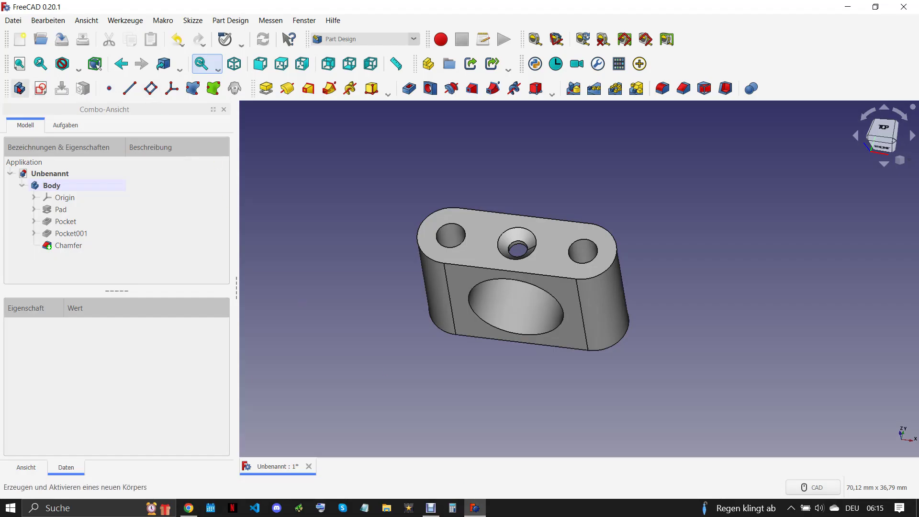
{"action": "left_click", "coordinate": [20, 88]}
Step: Start a sketch on a base plane in the new body with section view on
{"action": "left_click", "coordinate": [40, 88]}
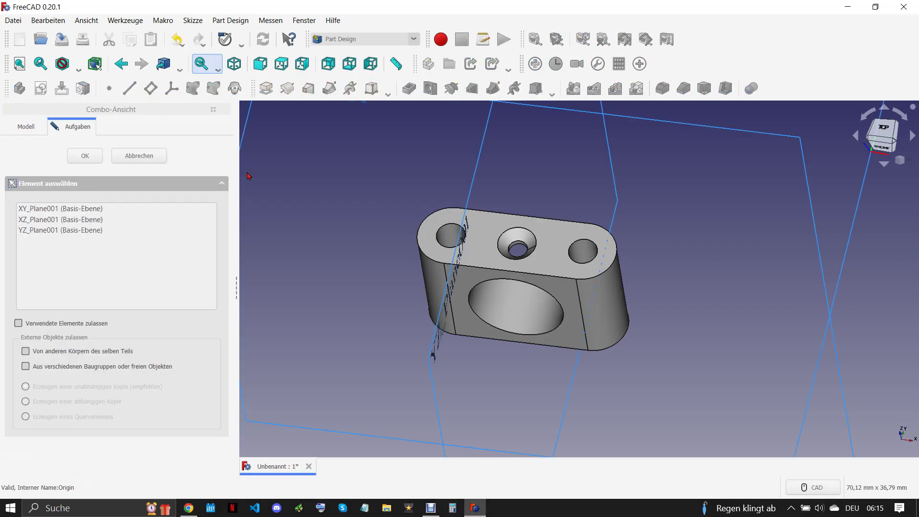
{"action": "left_click", "coordinate": [479, 209]}
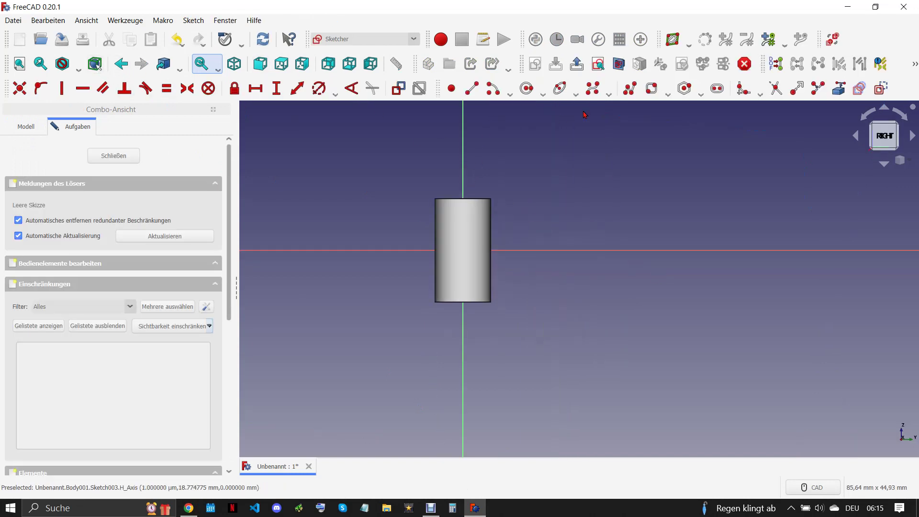
{"action": "left_click", "coordinate": [619, 64]}
{"action": "scroll", "coordinate": [481, 235], "scroll_direction": "up", "scroll_amount": 3}
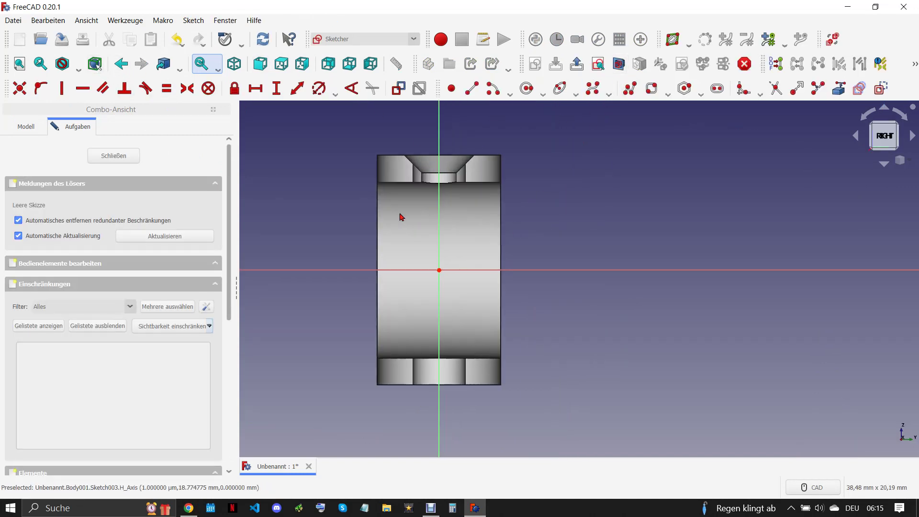
Step: Draw a wide rectangle and one around the cap, trimming the overlapping edges away
{"action": "left_click", "coordinate": [669, 95]}
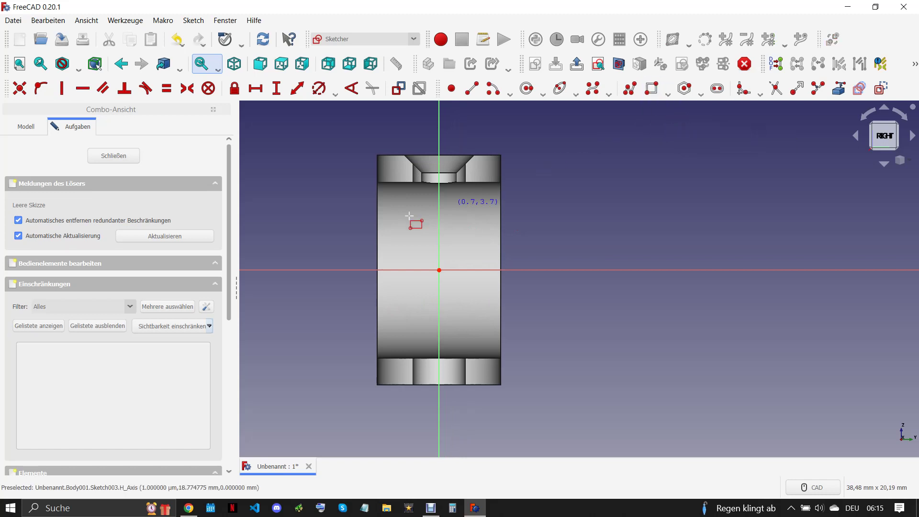
{"action": "left_click", "coordinate": [535, 203]}
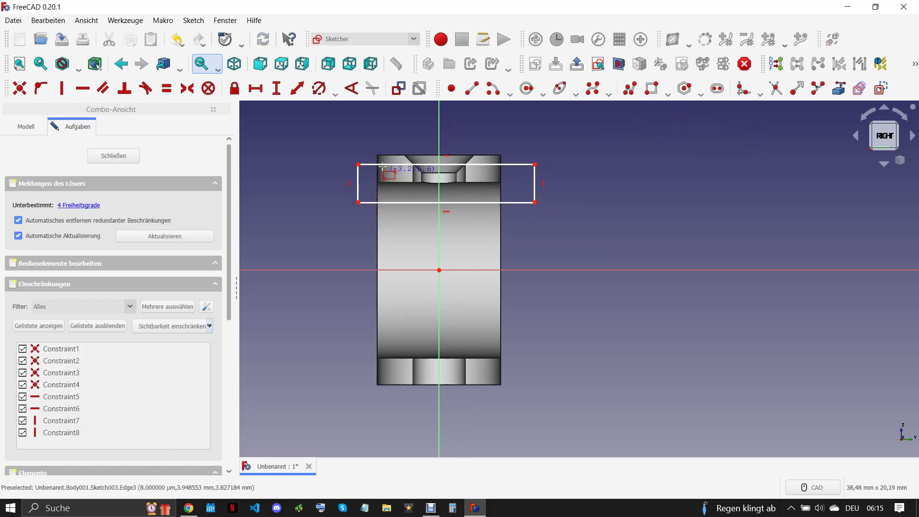
{"action": "left_click", "coordinate": [507, 186]}
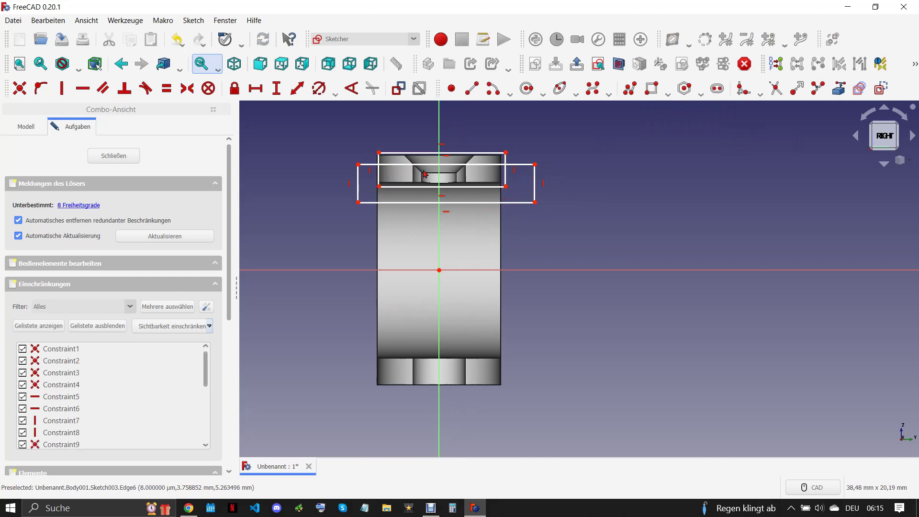
{"action": "scroll", "coordinate": [381, 164], "scroll_direction": "up", "scroll_amount": 2}
{"action": "left_click", "coordinate": [746, 91]}
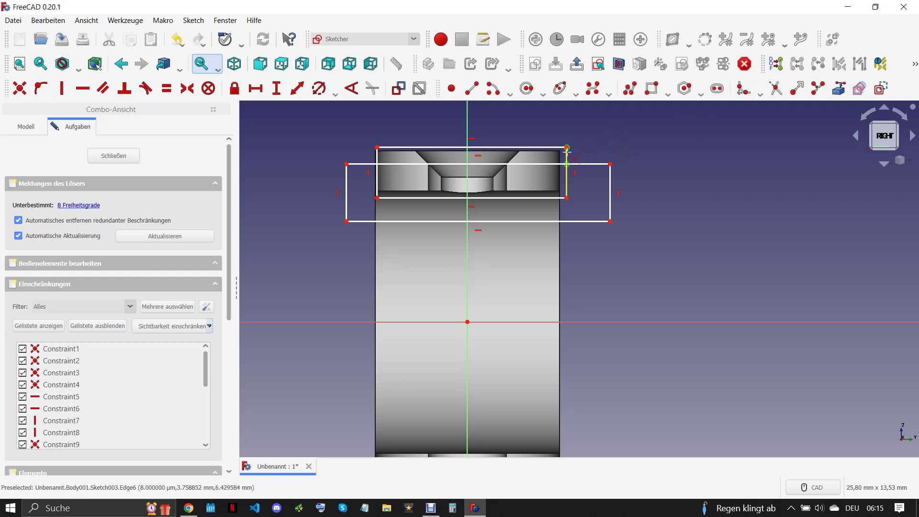
{"action": "left_click", "coordinate": [546, 164]}
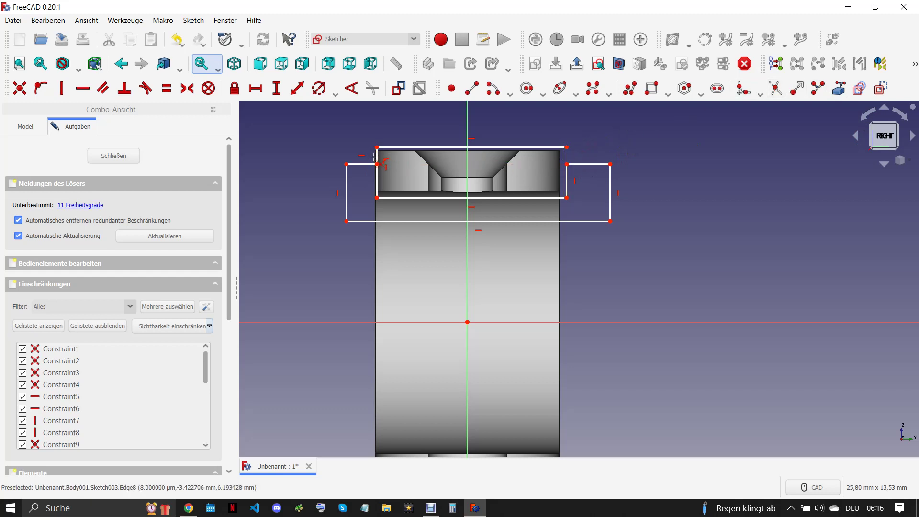
{"action": "left_click", "coordinate": [795, 95]}
{"action": "left_click", "coordinate": [377, 152]}
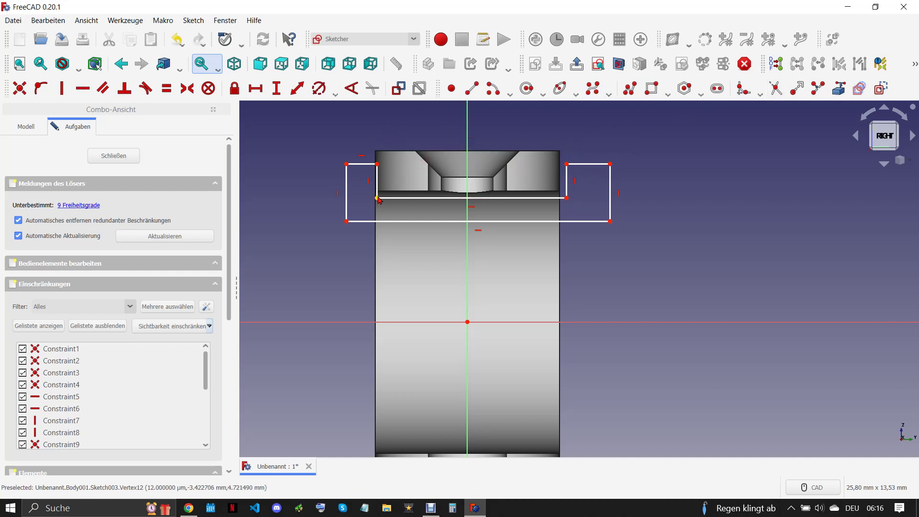
{"action": "key", "text": "Escape"}
{"action": "left_click", "coordinate": [494, 198]}
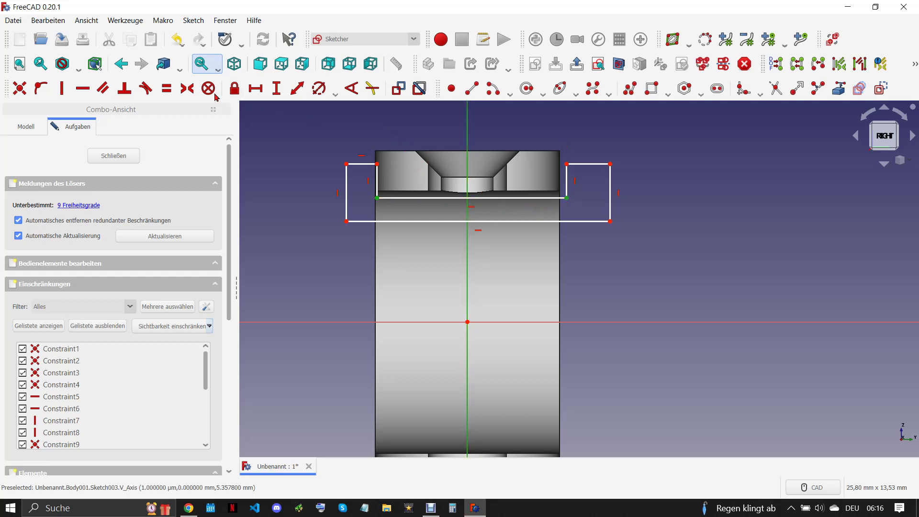
Step: Make the under-cap edge symmetric, top edges equal, slanted edge horizontal, vertical edges equal
{"action": "left_click", "coordinate": [187, 88]}
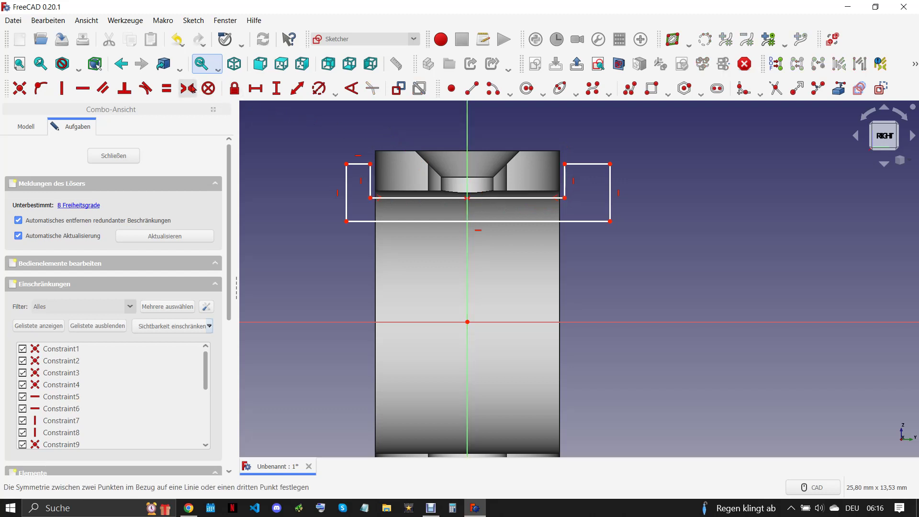
{"action": "left_click", "coordinate": [361, 165]}
{"action": "left_click", "coordinate": [584, 165]}
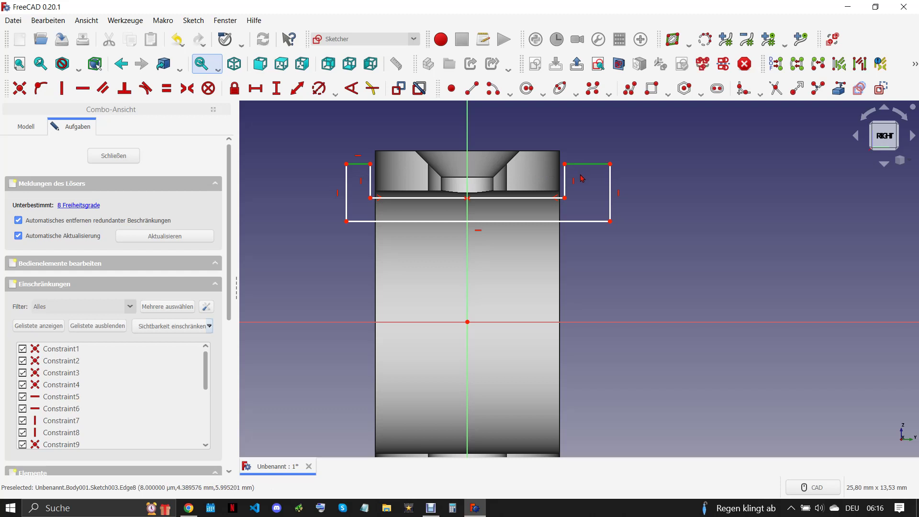
{"action": "key", "text": "e"}
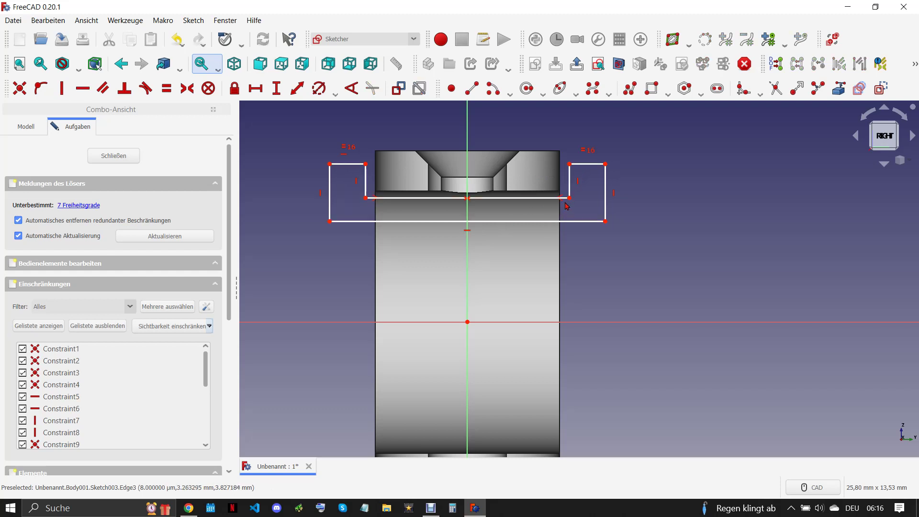
{"action": "left_click_drag", "start_coordinate": [592, 164], "coordinate": [600, 180]}
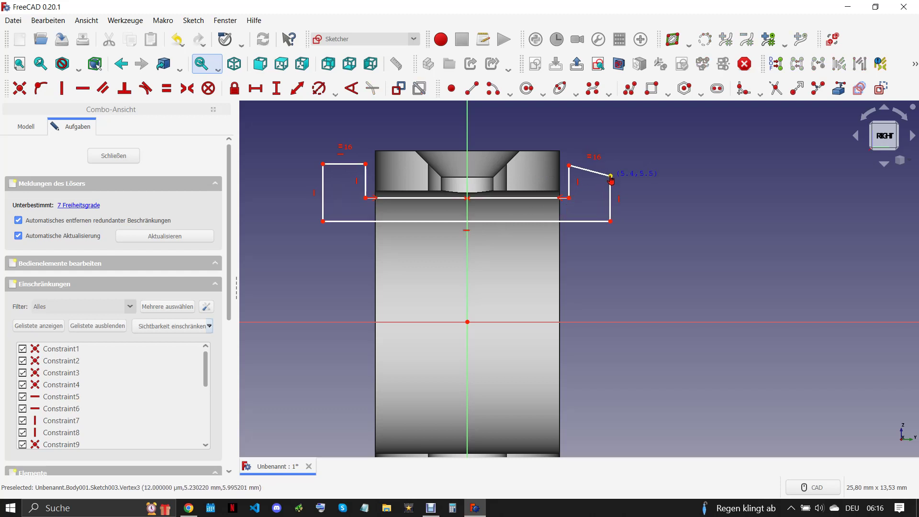
{"action": "left_click", "coordinate": [601, 179]}
{"action": "key", "text": "h"}
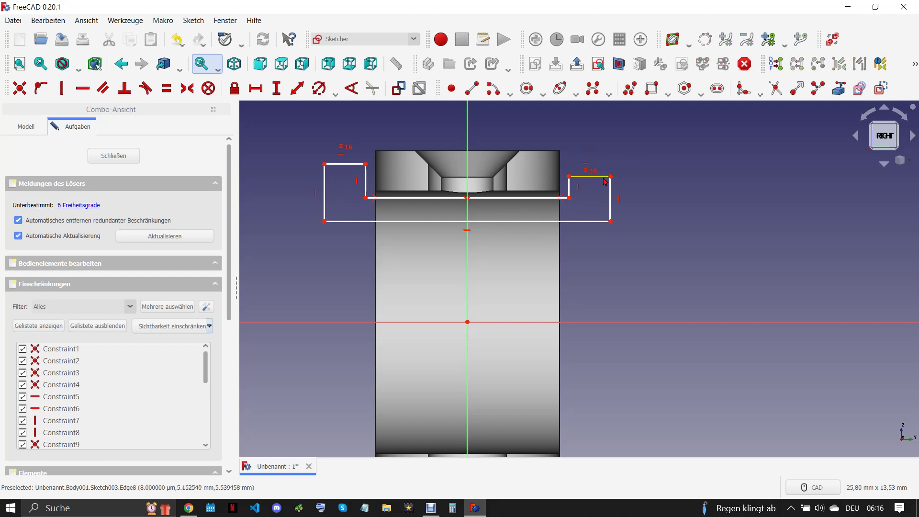
{"action": "left_click", "coordinate": [371, 185]}
{"action": "key", "text": "e"}
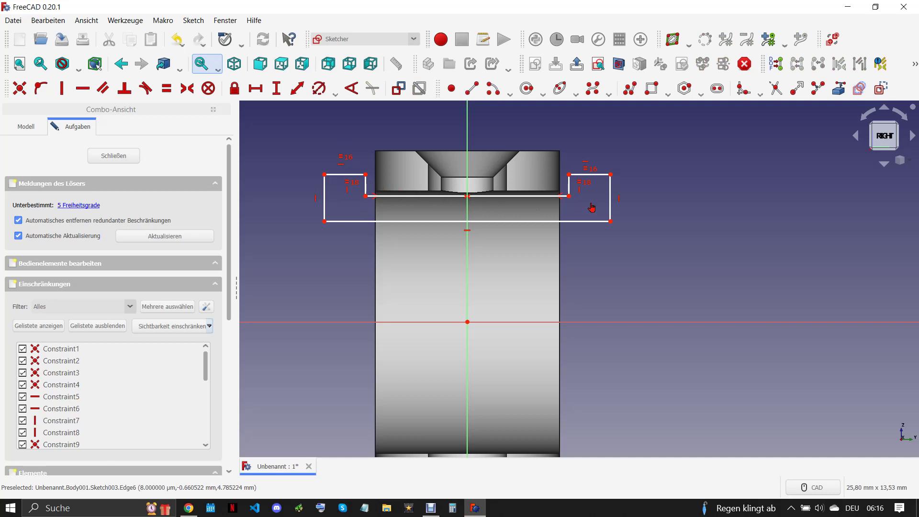
{"action": "left_click_drag", "start_coordinate": [569, 196], "coordinate": [559, 190]}
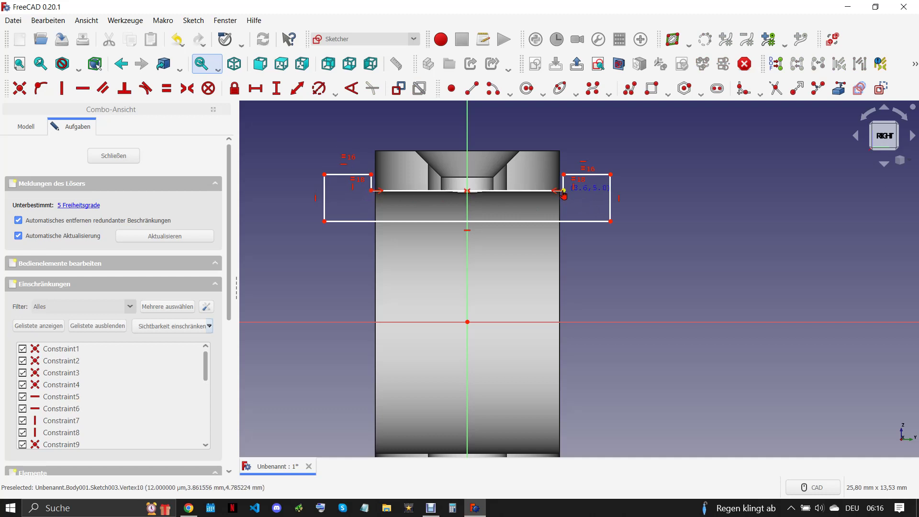
Step: Set the inner corner 5 mm above the axis and the top edge to 2 mm
{"action": "left_click", "coordinate": [376, 190]}
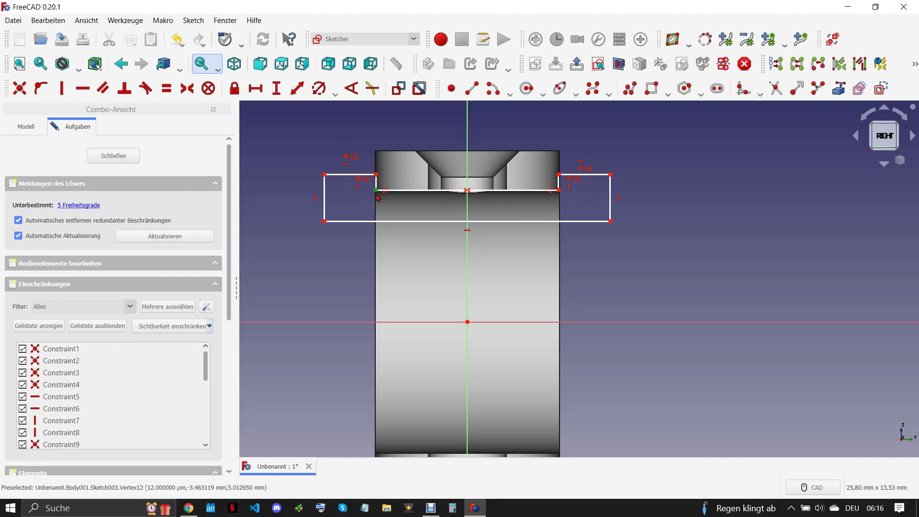
{"action": "left_click", "coordinate": [276, 88]}
{"action": "type", "text": "5"}
{"action": "key", "text": "Return"}
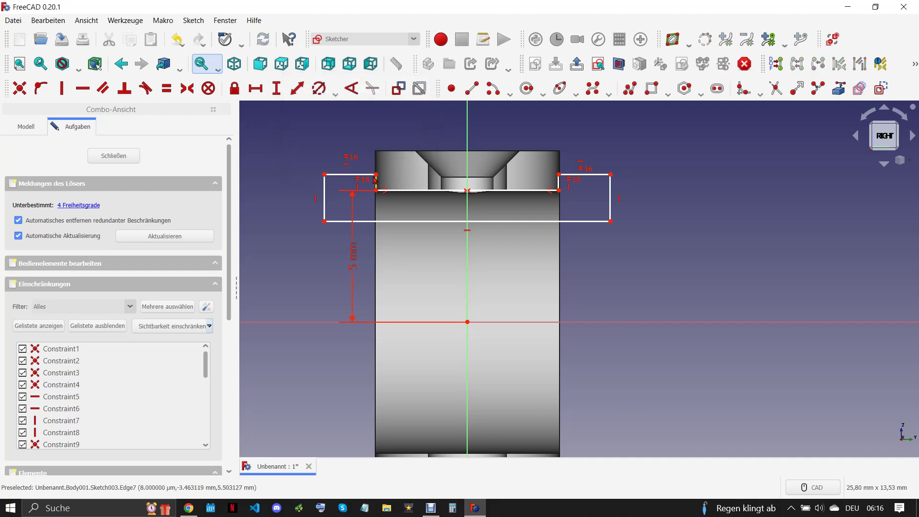
{"action": "left_click", "coordinate": [345, 179]}
{"action": "left_click", "coordinate": [255, 88]}
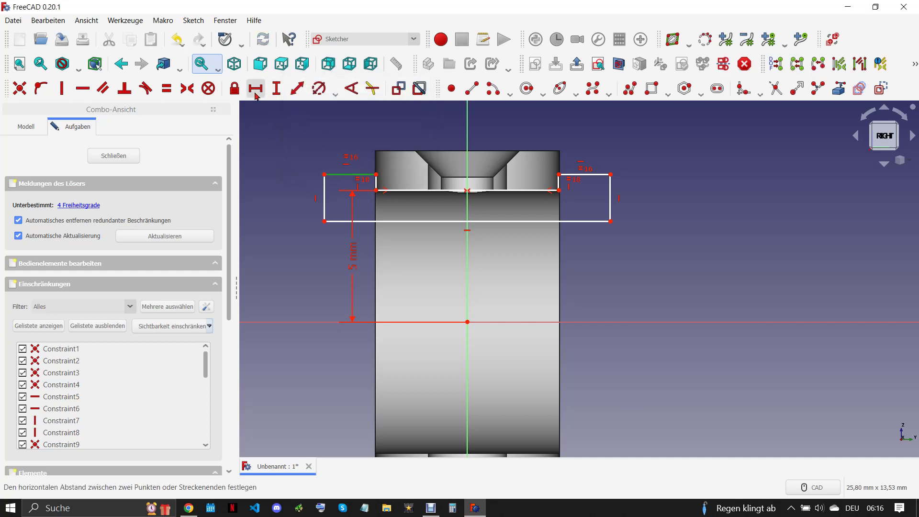
{"action": "left_click", "coordinate": [190, 511]}
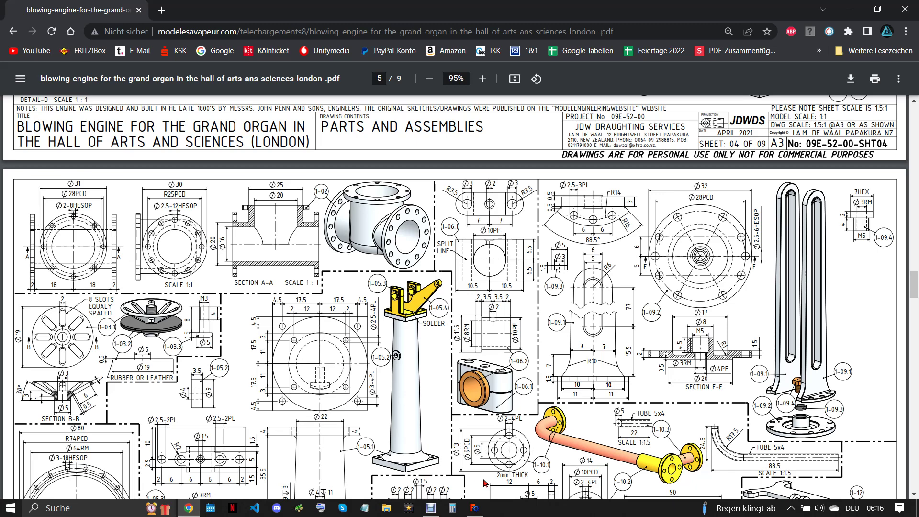
{"action": "left_click", "coordinate": [474, 508]}
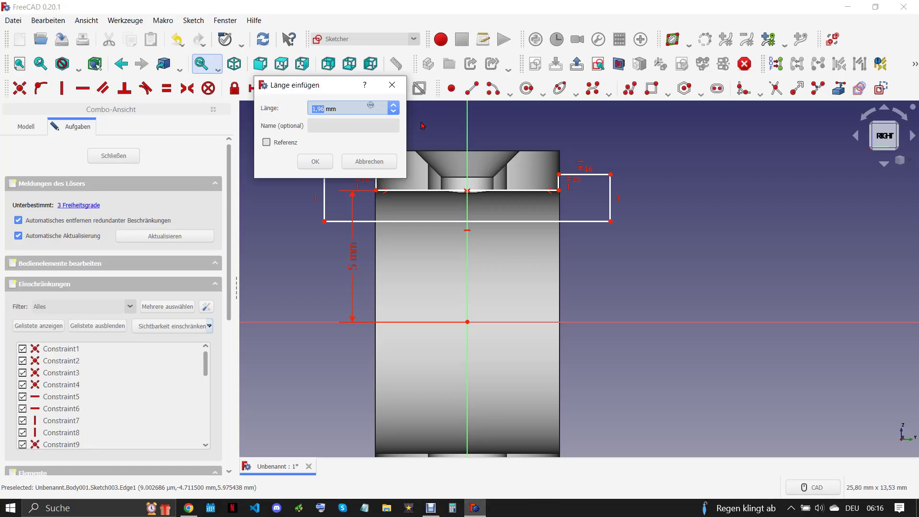
{"action": "type", "text": "2"}
{"action": "left_click", "coordinate": [316, 162]}
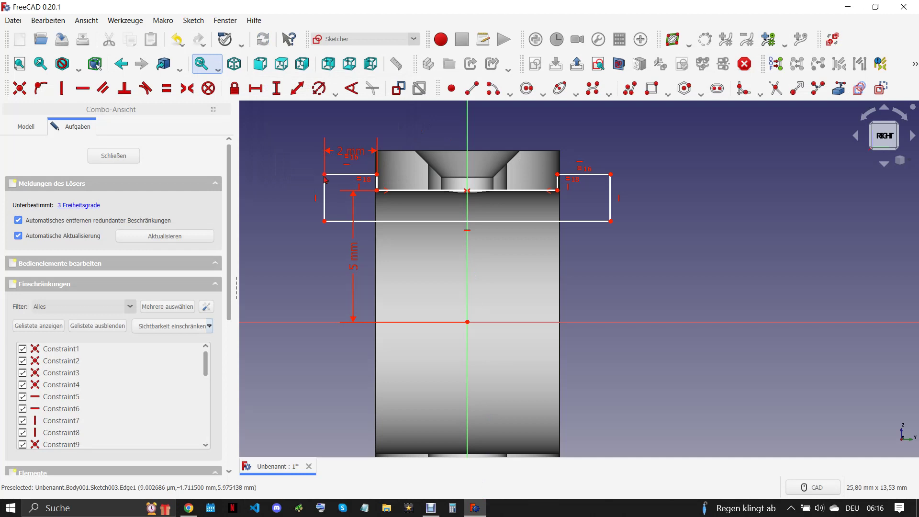
Step: Set the under-cap edge to 7 mm and the top-left corner 5.75 mm high
{"action": "left_click", "coordinate": [401, 191]}
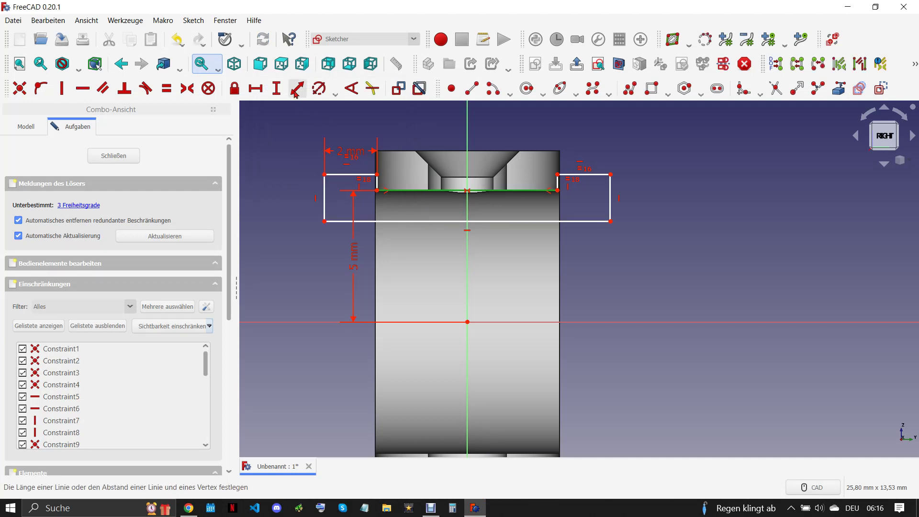
{"action": "left_click", "coordinate": [297, 88]}
{"action": "type", "text": "7"}
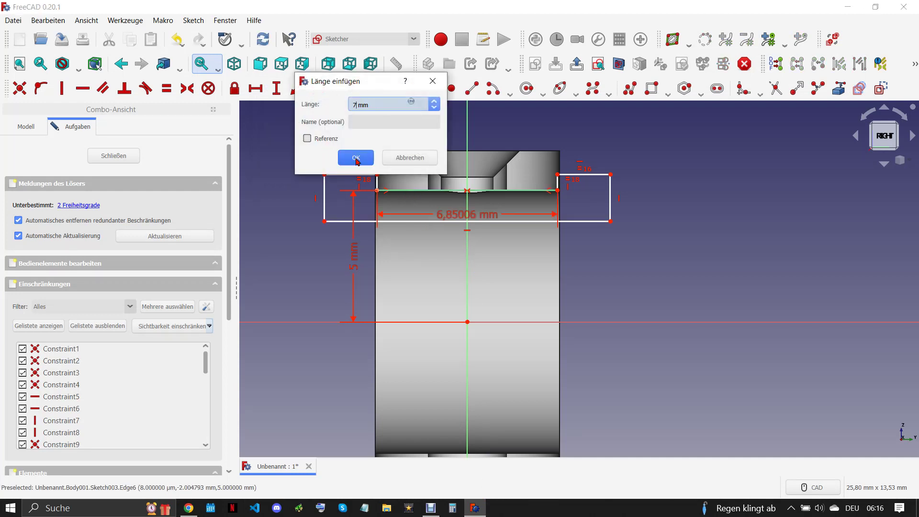
{"action": "left_click", "coordinate": [352, 158]}
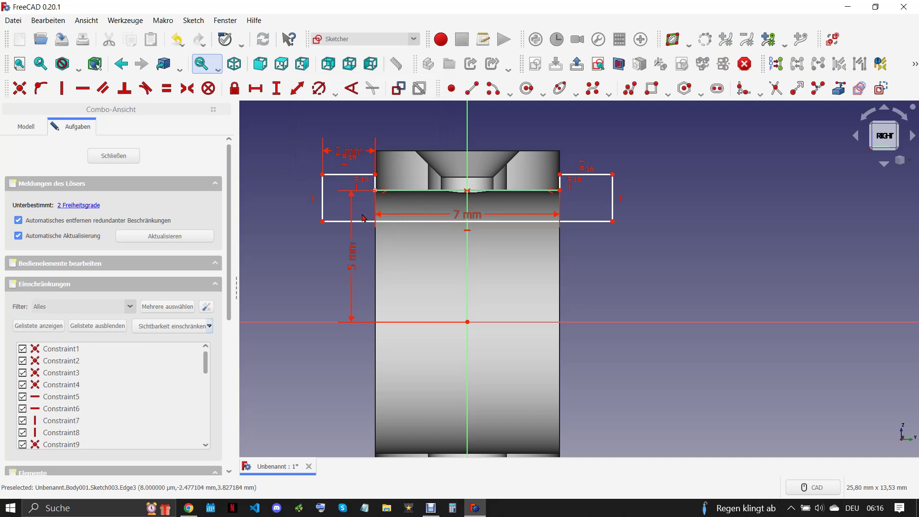
{"action": "left_click", "coordinate": [194, 513]}
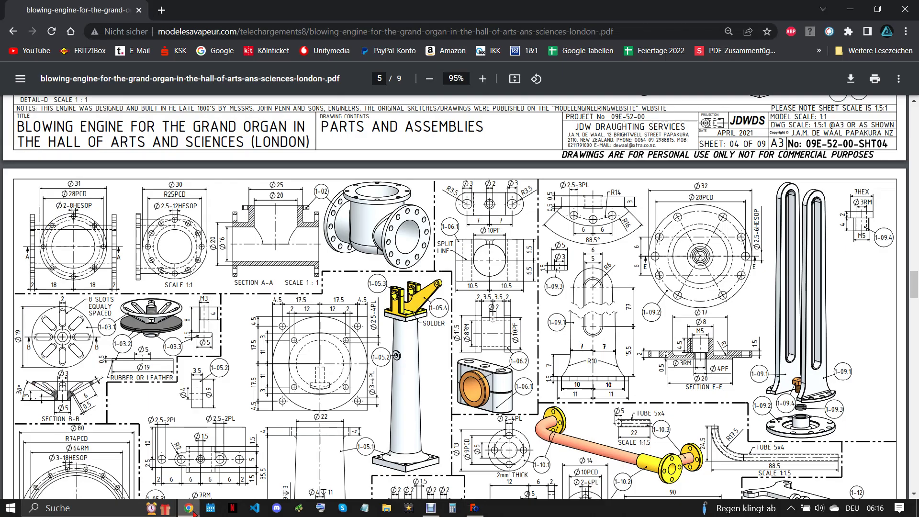
{"action": "left_click", "coordinate": [474, 507]}
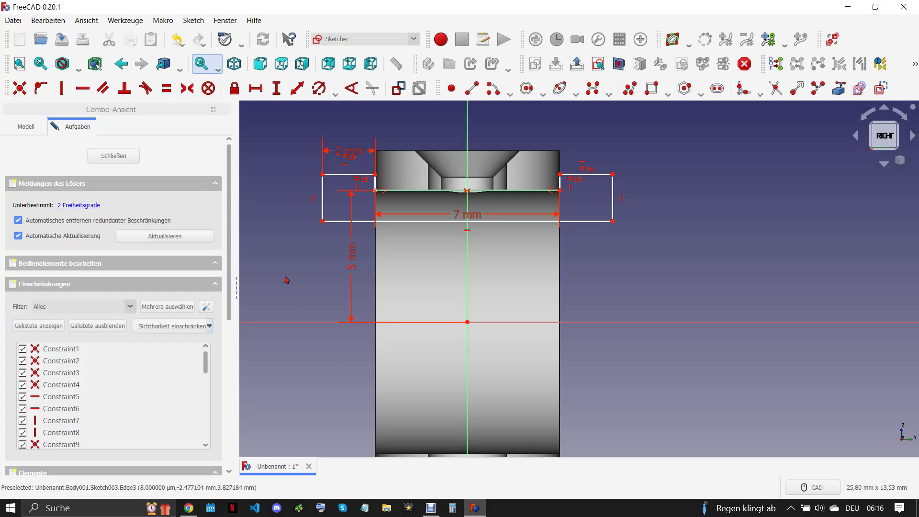
{"action": "left_click", "coordinate": [336, 177]}
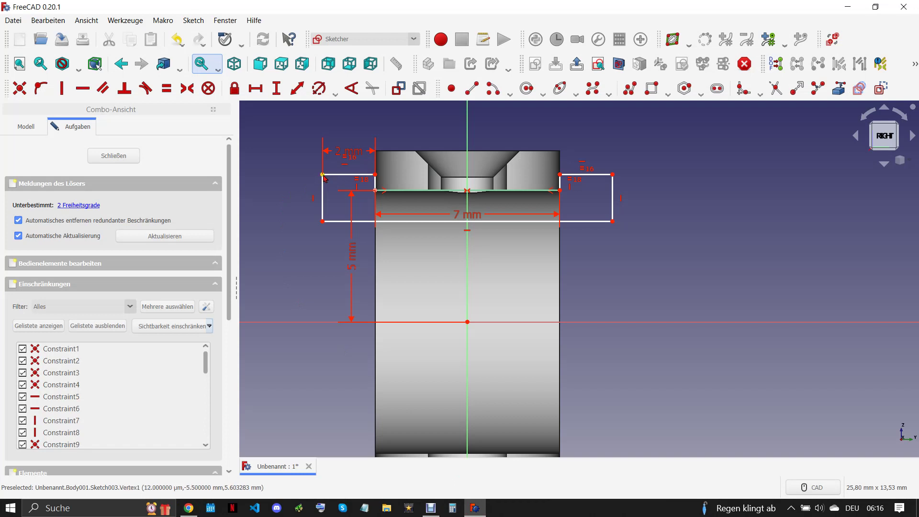
{"action": "left_click", "coordinate": [276, 89]}
{"action": "type", "text": "11,5/2 mm"}
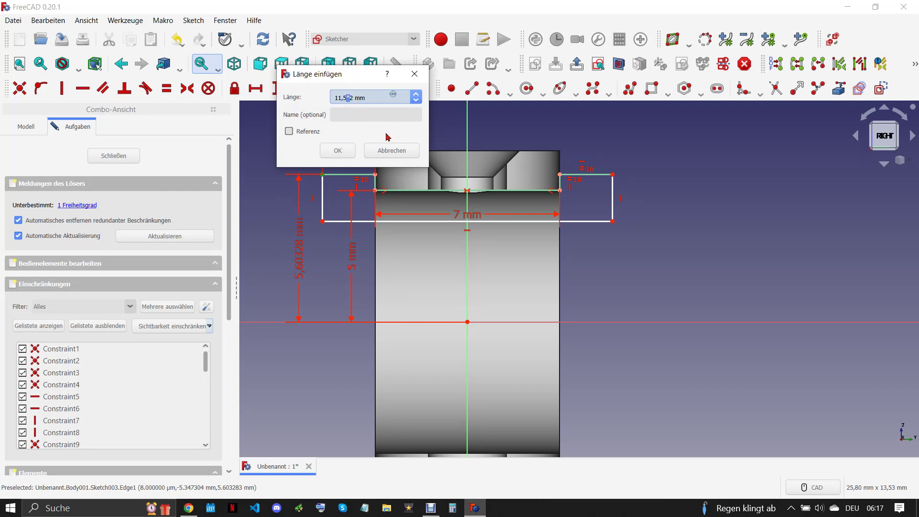
{"action": "left_click", "coordinate": [338, 151]}
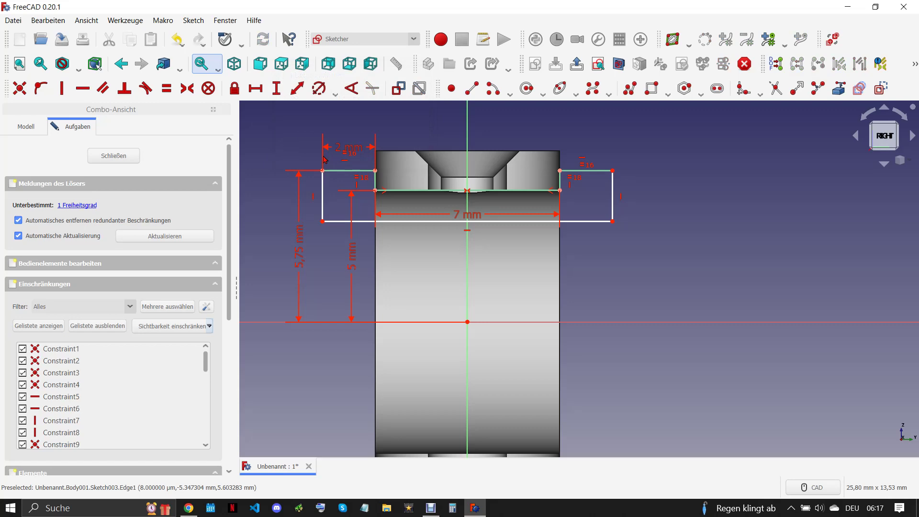
Step: Place the bottom-left vertex 4 mm high, tidy the dimension labels and close the sketch
{"action": "left_click", "coordinate": [190, 502]}
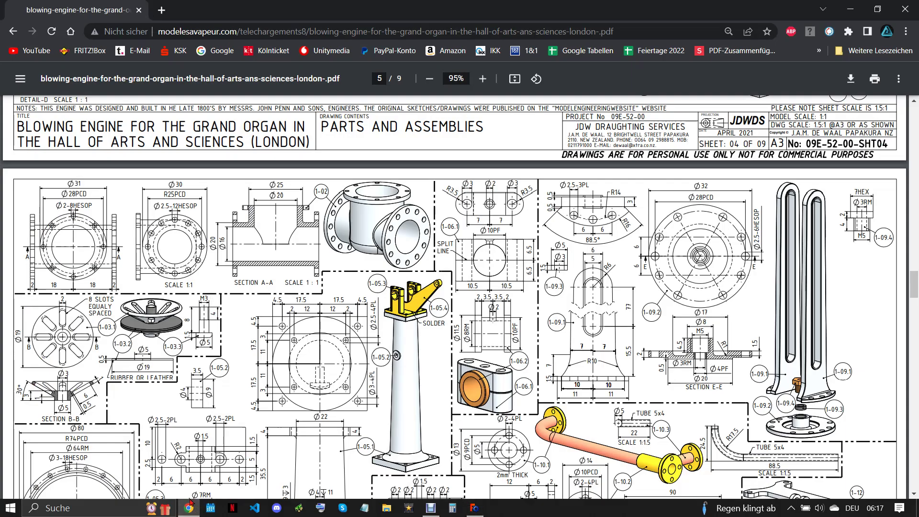
{"action": "left_click", "coordinate": [477, 506]}
{"action": "left_click", "coordinate": [323, 221]}
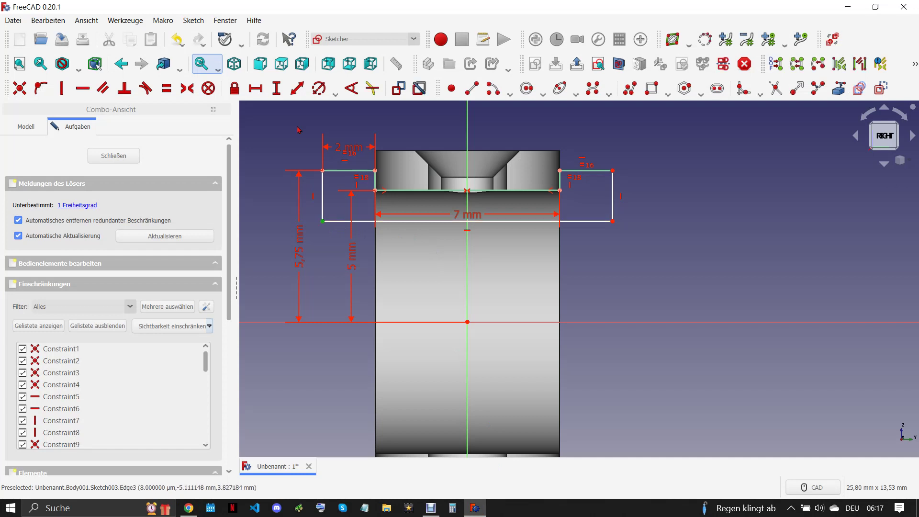
{"action": "left_click", "coordinate": [280, 89]}
{"action": "type", "text": "4"}
{"action": "left_click", "coordinate": [337, 151]}
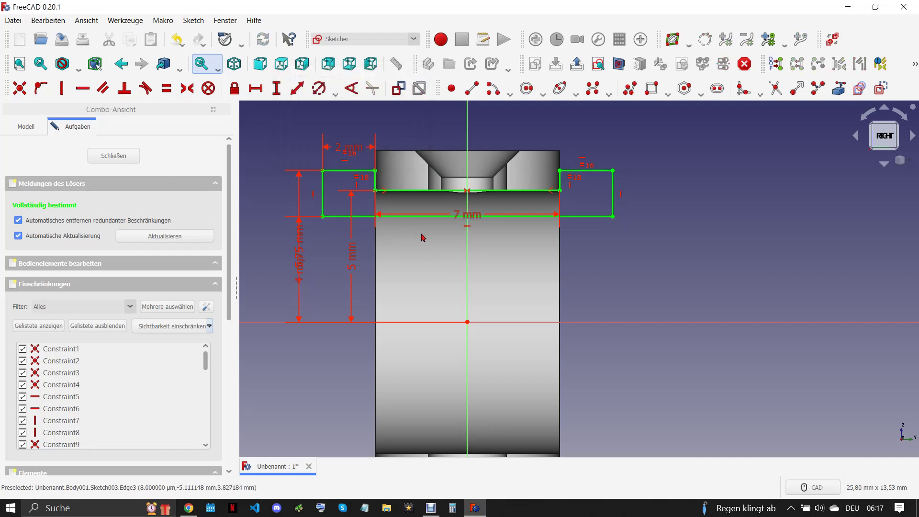
{"action": "left_click_drag", "start_coordinate": [301, 271], "coordinate": [276, 273]}
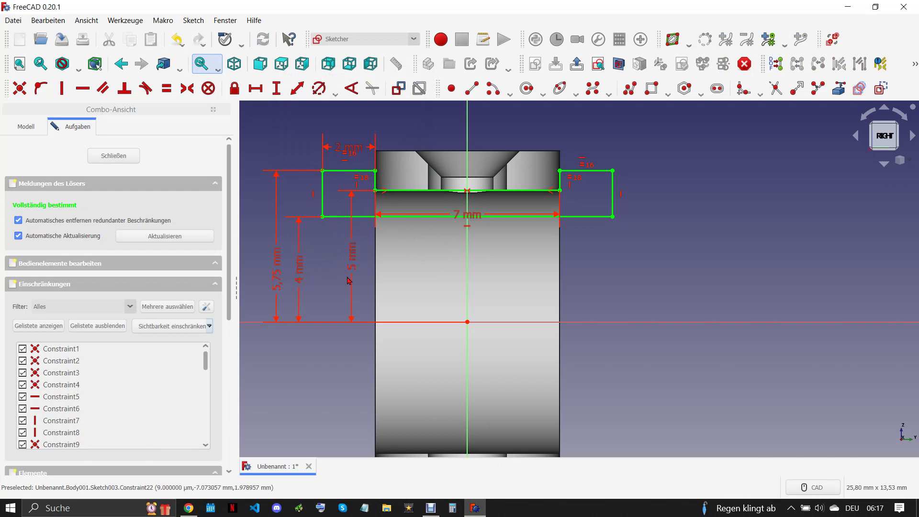
{"action": "left_click_drag", "start_coordinate": [461, 216], "coordinate": [478, 177]}
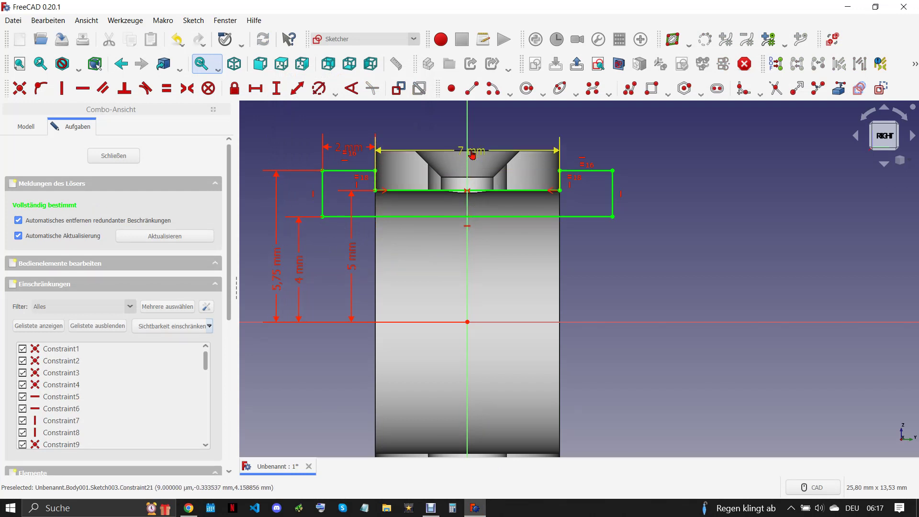
{"action": "left_click", "coordinate": [118, 153]}
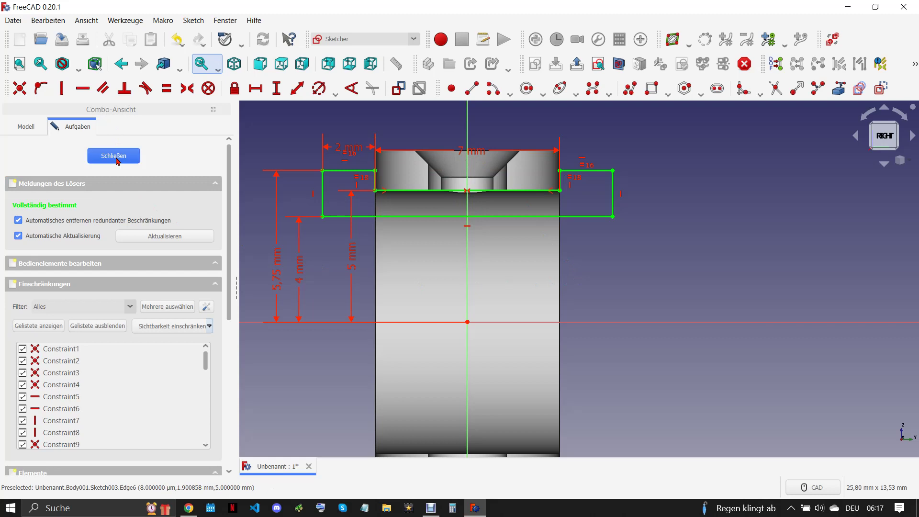
Step: Revolve the profile sketch a full 360° around the base Y axis
{"action": "middle_click_drag", "start_coordinate": [474, 286], "coordinate": [403, 218]}
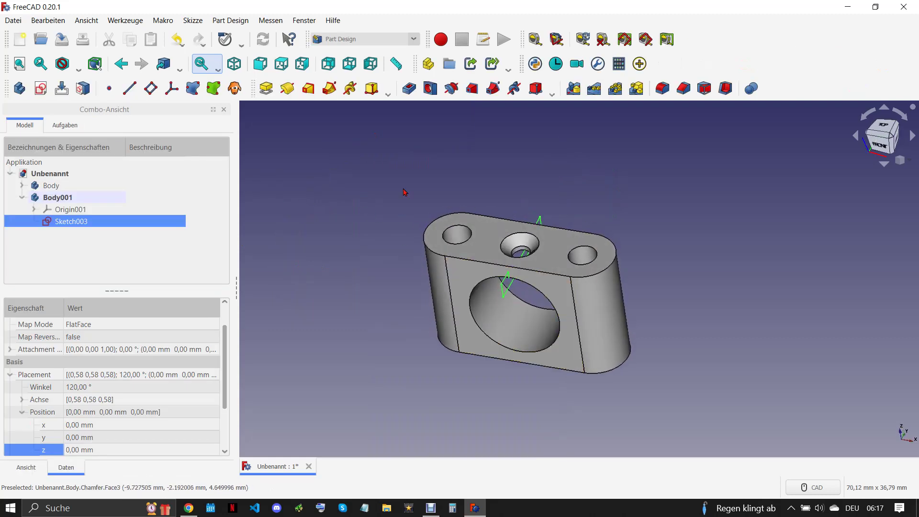
{"action": "left_click", "coordinate": [287, 90]}
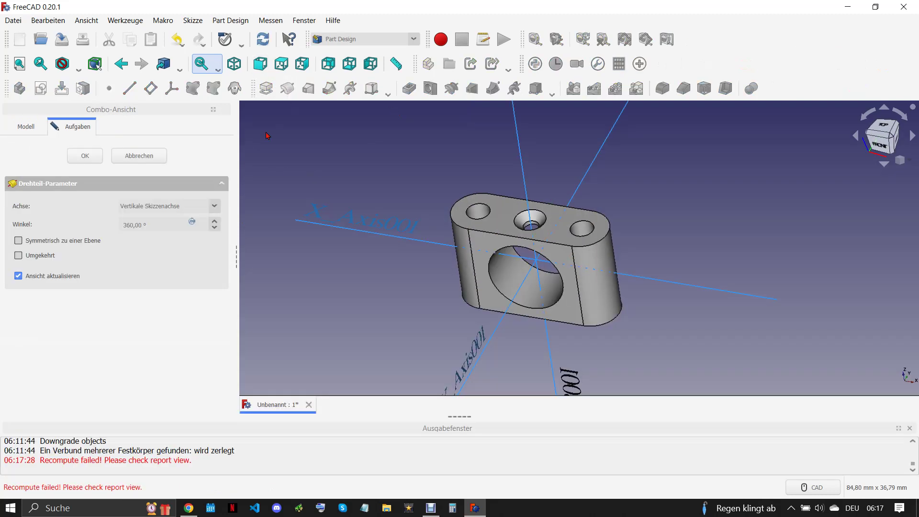
{"action": "left_click", "coordinate": [174, 206]}
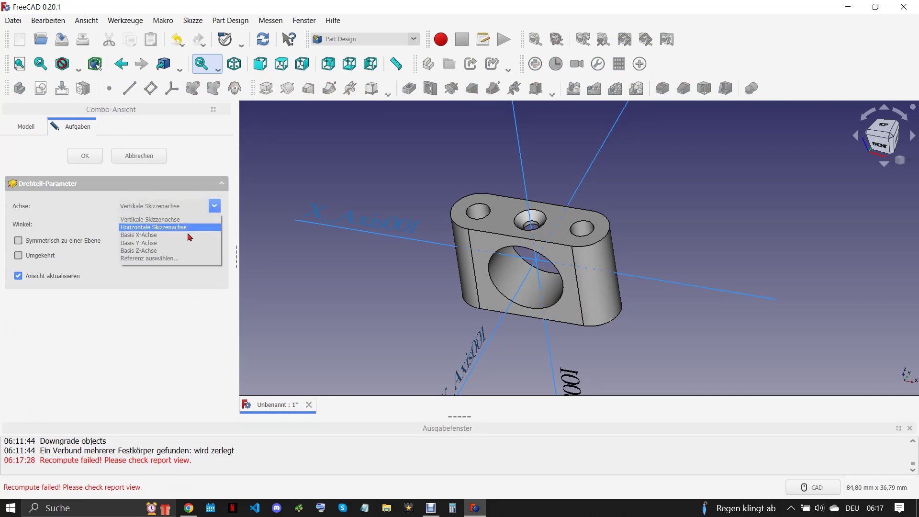
{"action": "left_click", "coordinate": [188, 259]}
{"action": "left_click", "coordinate": [493, 354]}
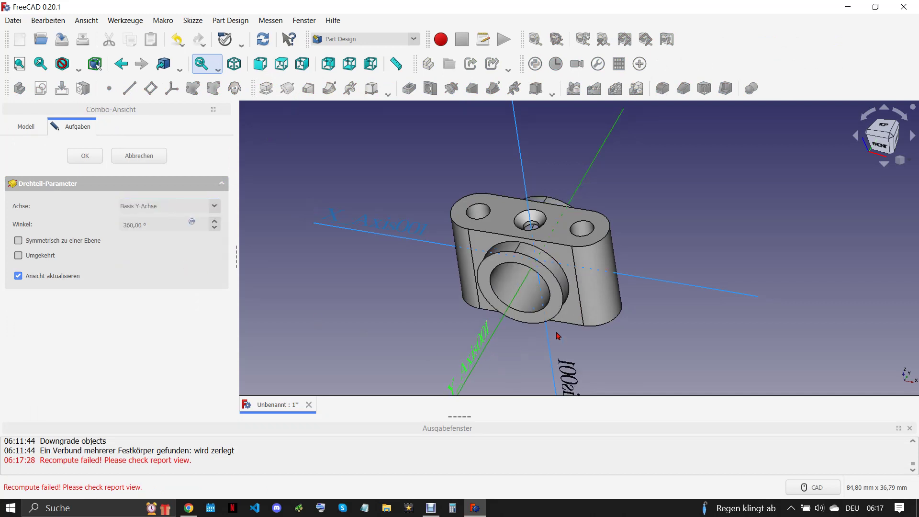
{"action": "key", "text": "Return"}
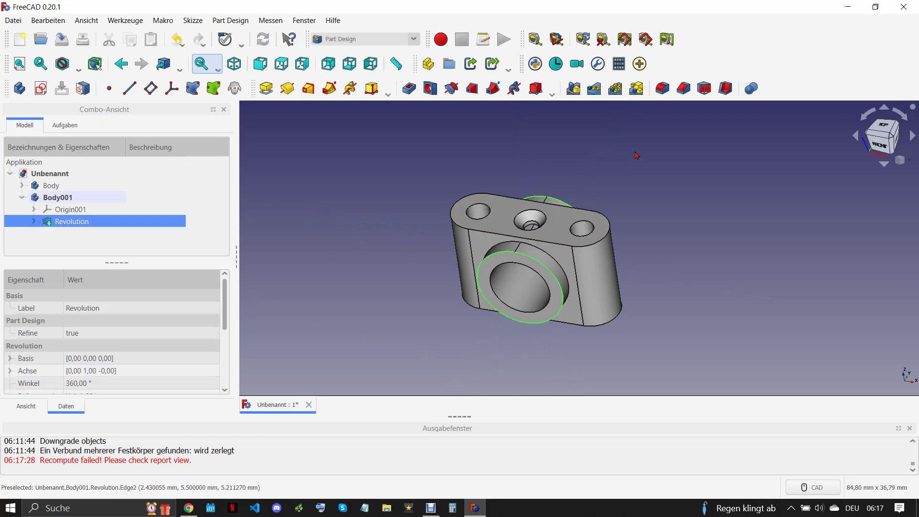
Step: Chamfer two edges of the revolved bushing by 0,5 mm
{"action": "left_click", "coordinate": [684, 88]}
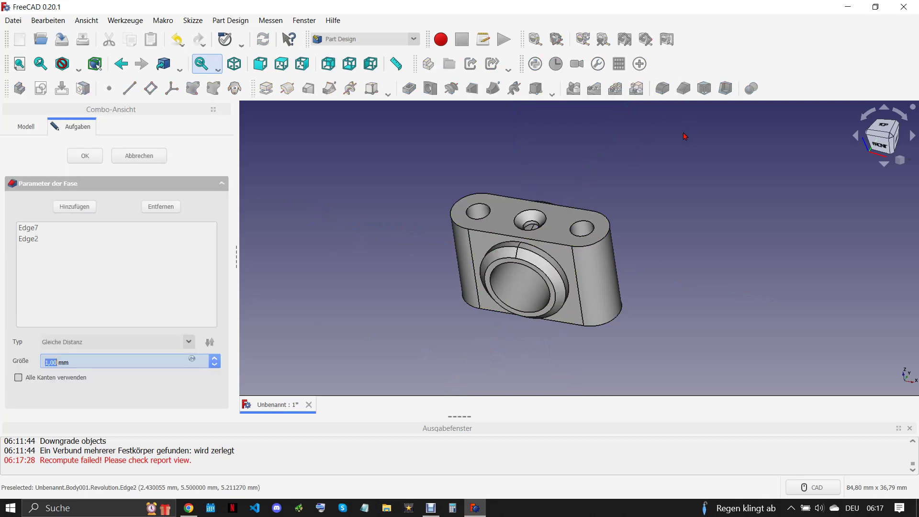
{"action": "type", "text": "0,"}
{"action": "type", "text": "5"}
{"action": "left_click", "coordinate": [81, 159]}
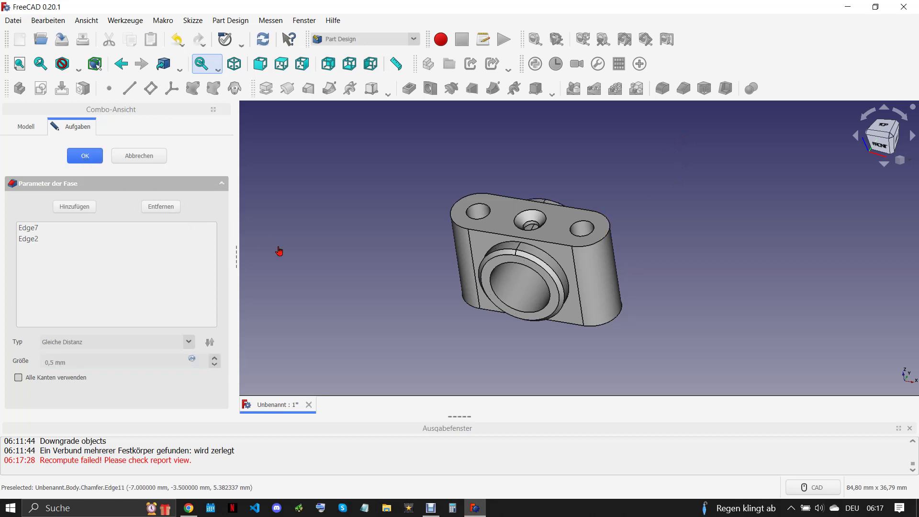
{"action": "left_click", "coordinate": [909, 427]}
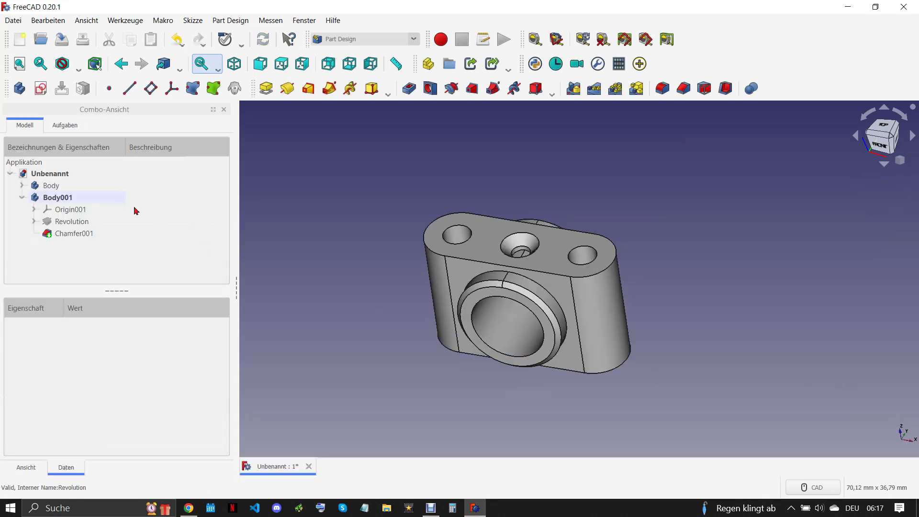
Step: Set the bushing body Body001's face colour to orange (#c46200)
{"action": "left_click", "coordinate": [82, 197]}
{"action": "right_click", "coordinate": [82, 196]}
{"action": "left_click", "coordinate": [120, 236]}
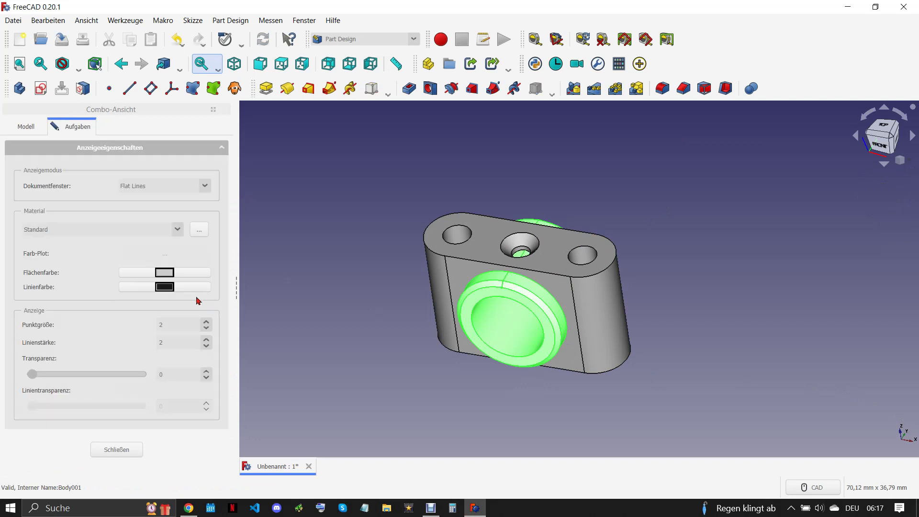
{"action": "left_click", "coordinate": [164, 272]}
{"action": "left_click", "coordinate": [302, 305]}
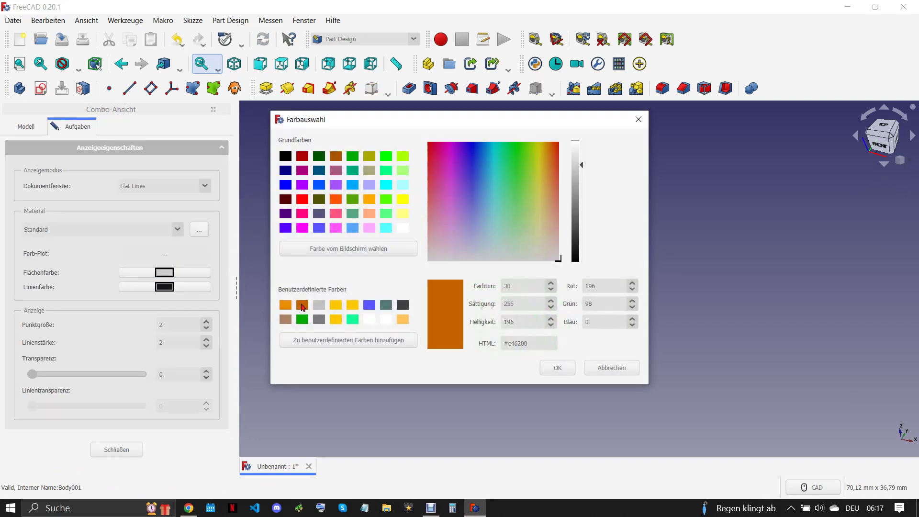
{"action": "left_click", "coordinate": [556, 368]}
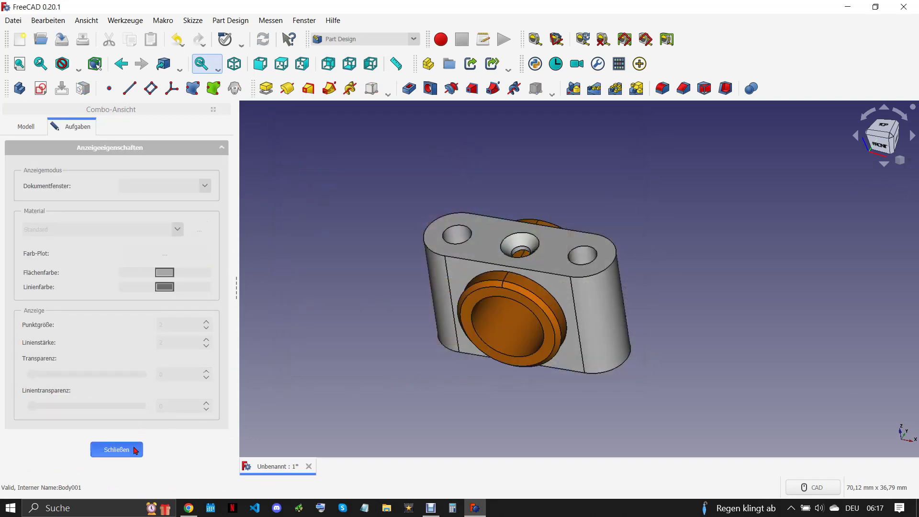
{"action": "left_click", "coordinate": [135, 450]}
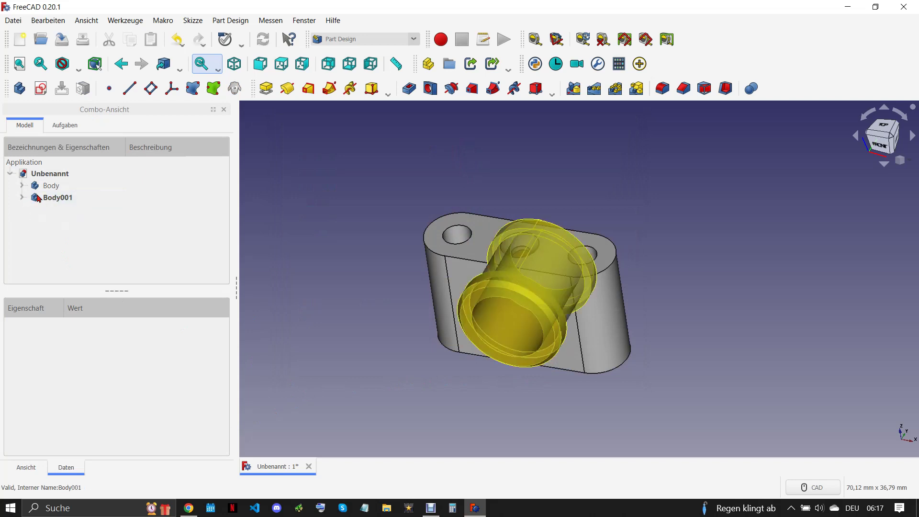
Step: Combine both bodies into one Compound using the Part workbench
{"action": "left_click", "coordinate": [48, 186]}
{"action": "left_click", "coordinate": [364, 40]}
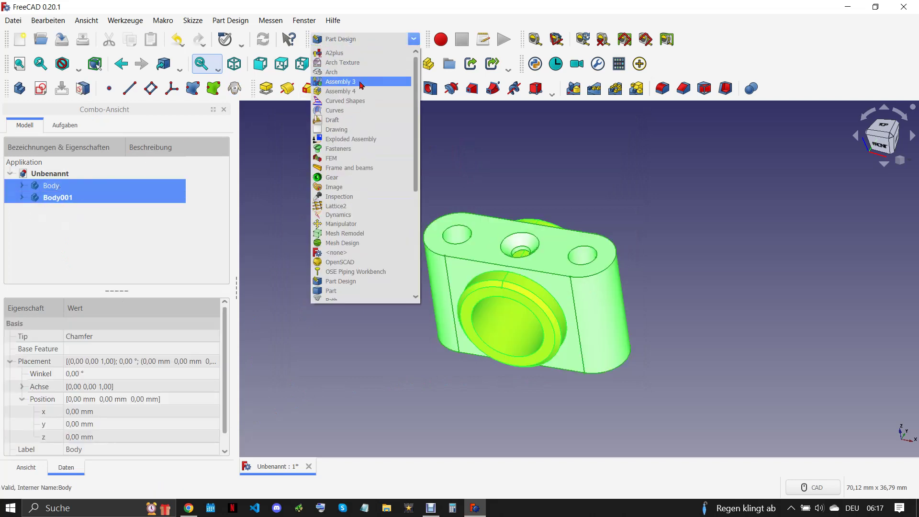
{"action": "left_click", "coordinate": [345, 292]}
{"action": "left_click", "coordinate": [536, 88]}
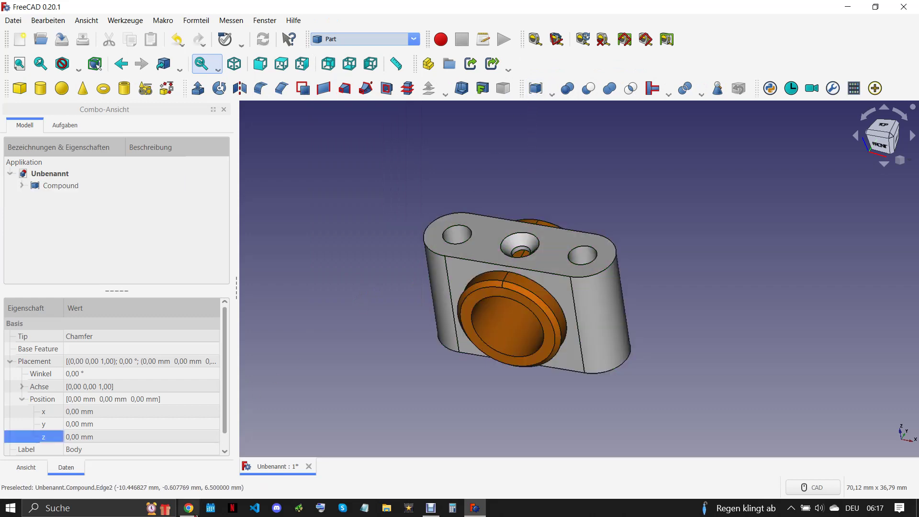
Step: Copy part number 1-06.1 from the PDF drawing and bring up Save As
{"action": "left_click", "coordinate": [188, 508]}
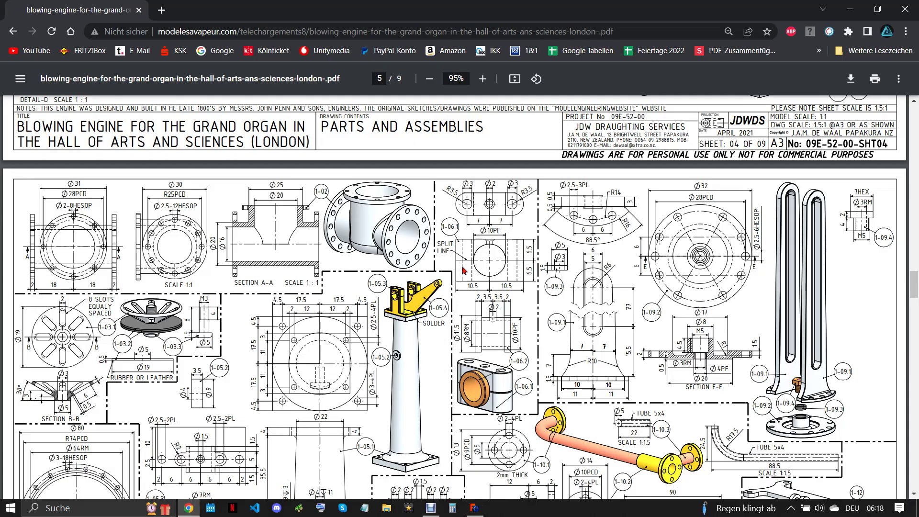
{"action": "right_click", "coordinate": [454, 226]}
{"action": "left_click", "coordinate": [485, 236]}
{"action": "left_click", "coordinate": [474, 508]}
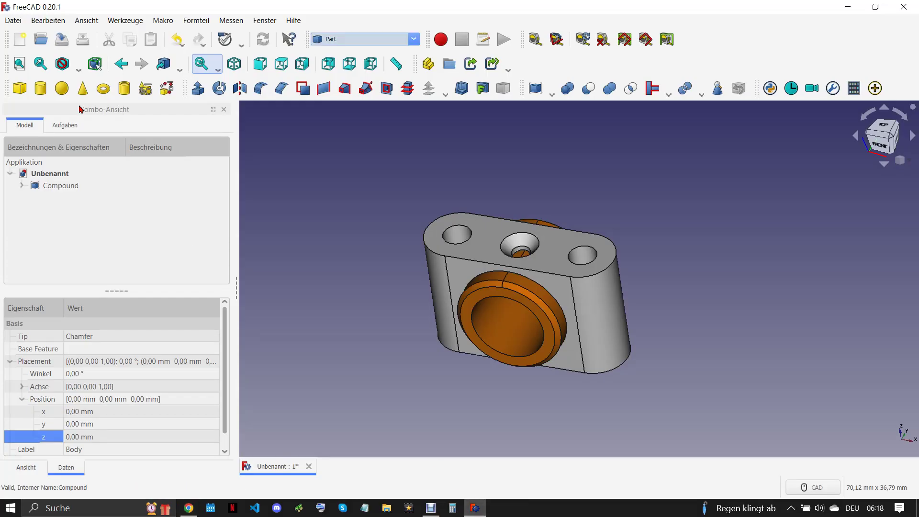
{"action": "left_click", "coordinate": [13, 20]}
{"action": "left_click", "coordinate": [55, 120]}
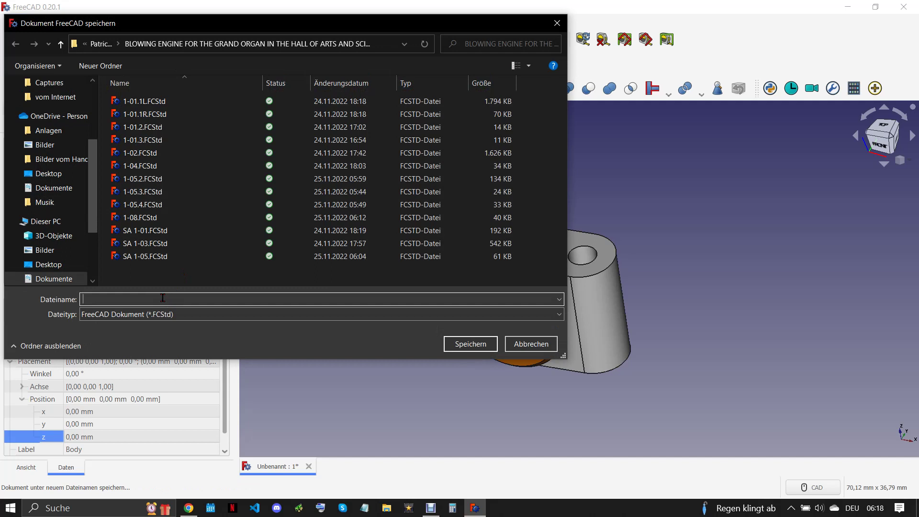
Step: Save the model as SA 1-06, close the document, and return to the PDF drawing
{"action": "type", "text": "SA 1-"}
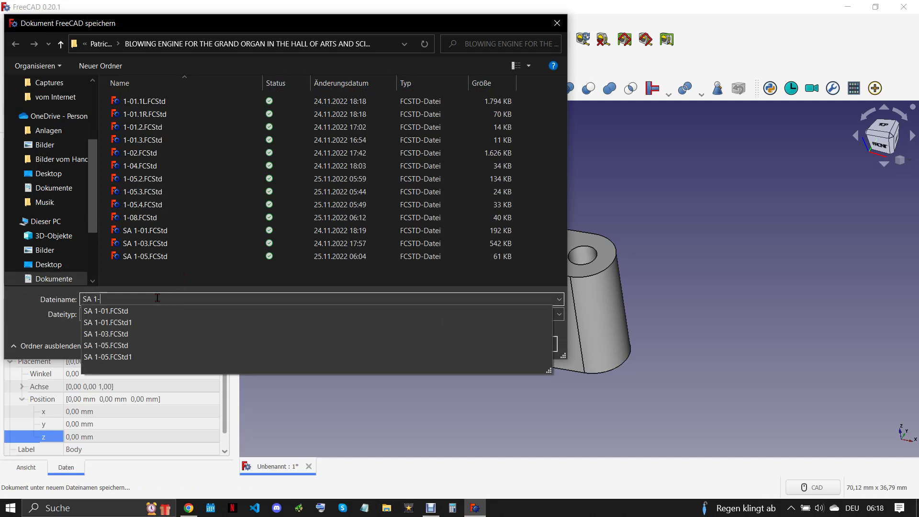
{"action": "type", "text": "06"}
{"action": "left_click", "coordinate": [469, 351]}
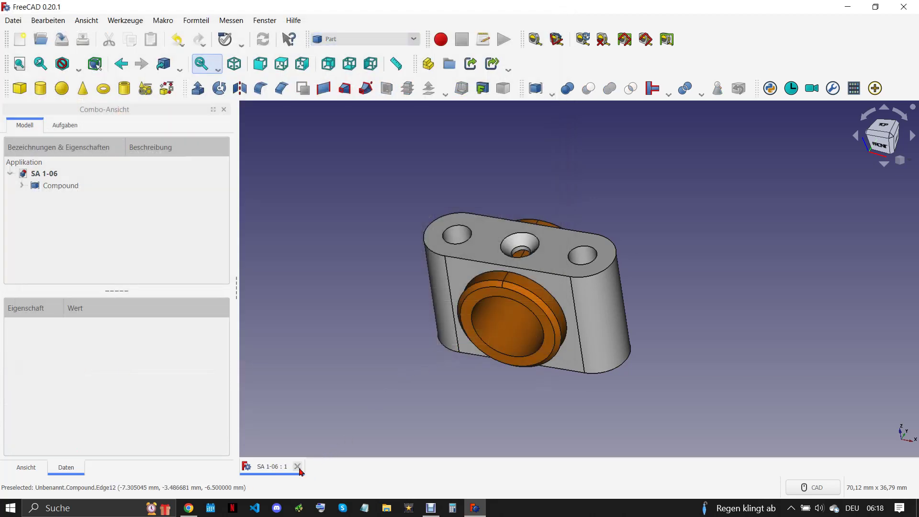
{"action": "left_click", "coordinate": [298, 467]}
{"action": "left_click", "coordinate": [189, 507]}
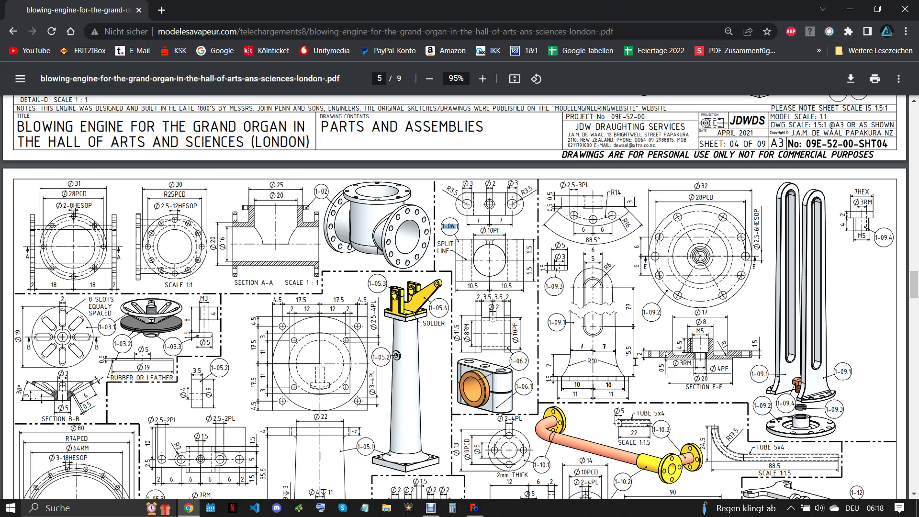
{"action": "scroll", "coordinate": [633, 363], "scroll_direction": "down", "scroll_amount": 3}
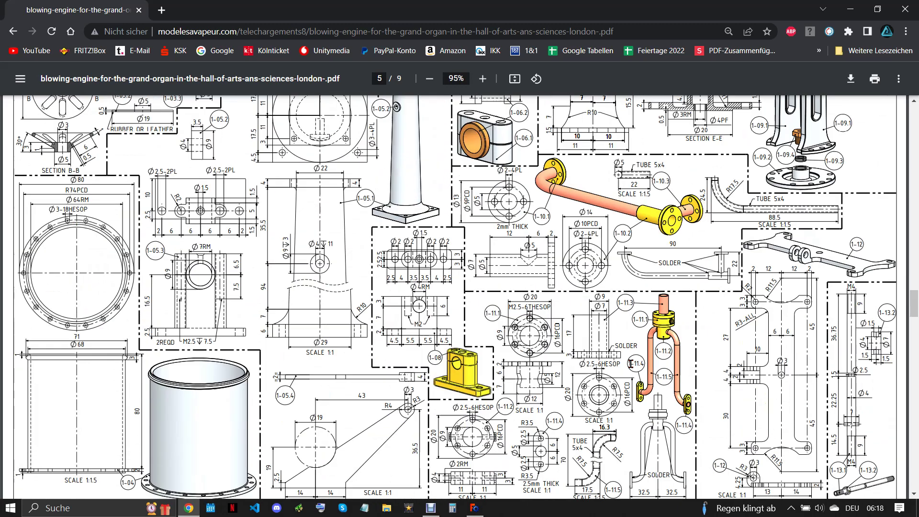
{"action": "scroll", "coordinate": [632, 363], "scroll_direction": "down", "scroll_amount": 2}
{"action": "scroll", "coordinate": [631, 368], "scroll_direction": "up", "scroll_amount": 2}
{"action": "scroll", "coordinate": [631, 368], "scroll_direction": "up", "scroll_amount": 3}
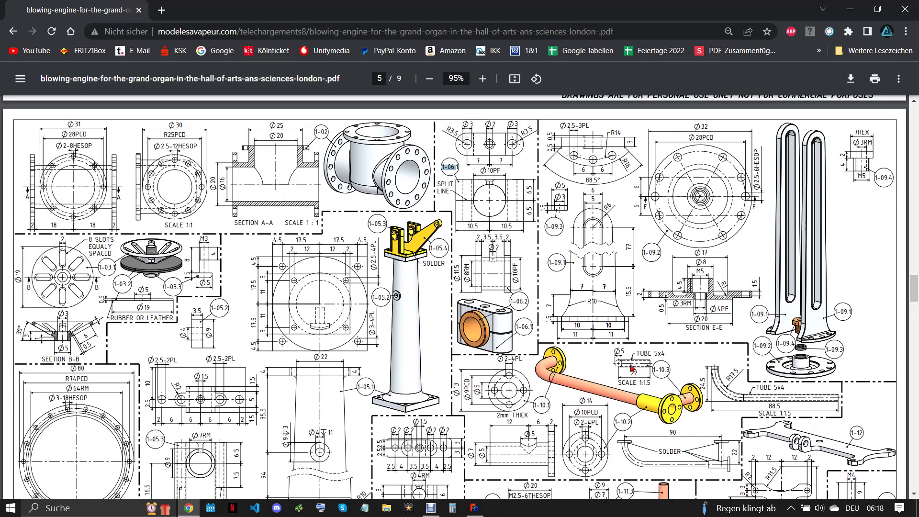